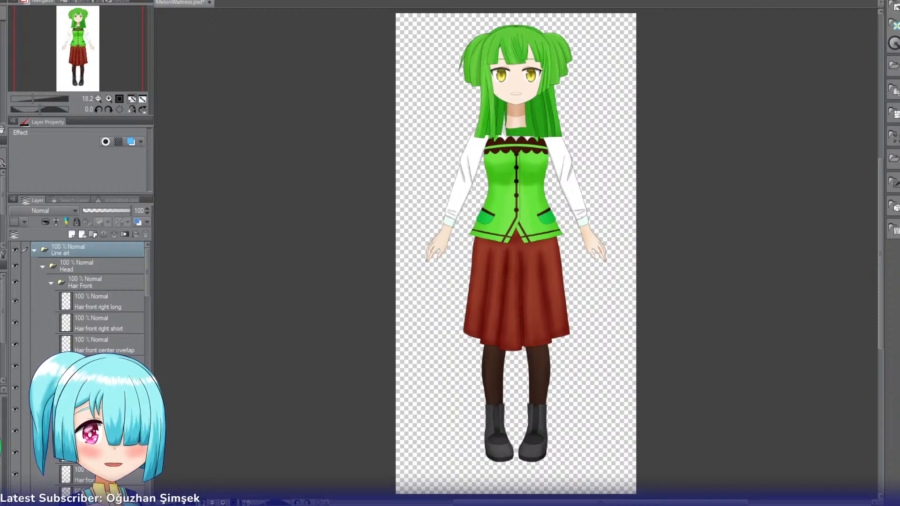
key("ctrl+t")
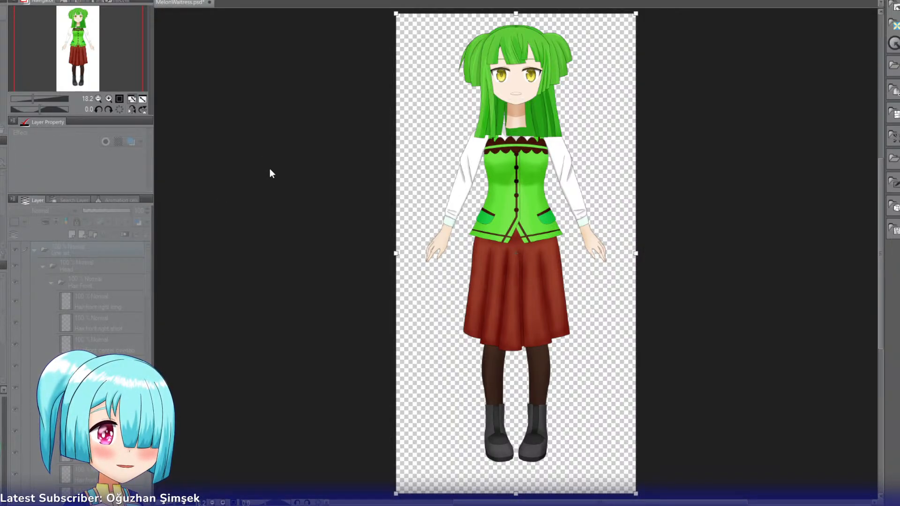
left_click_drag(274, 199, 186, 196)
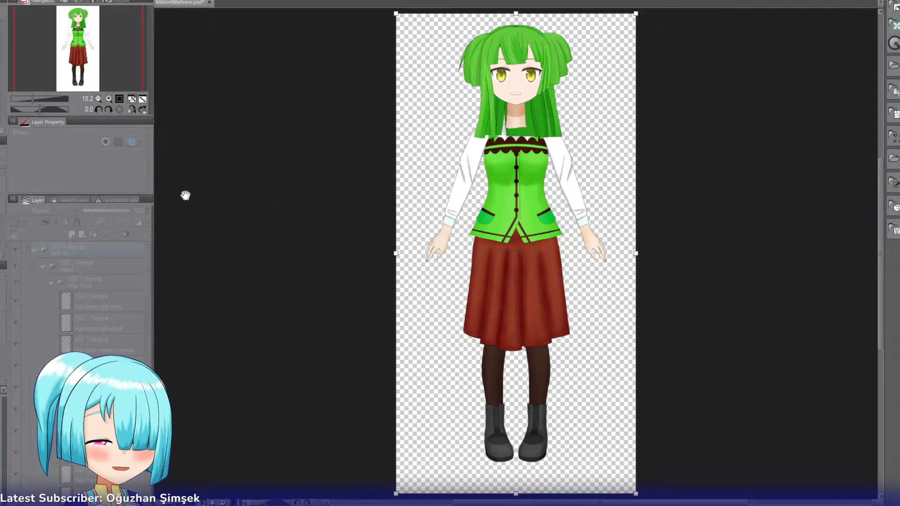
type("4500")
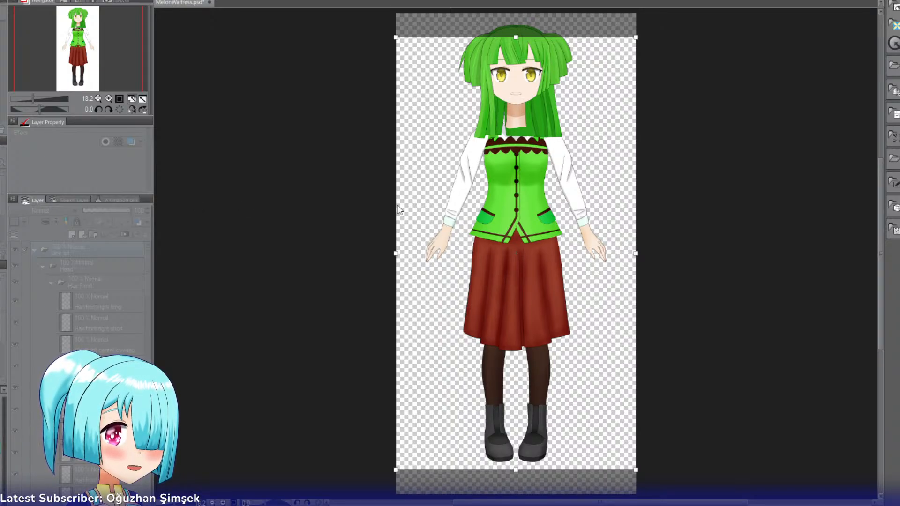
key("Return")
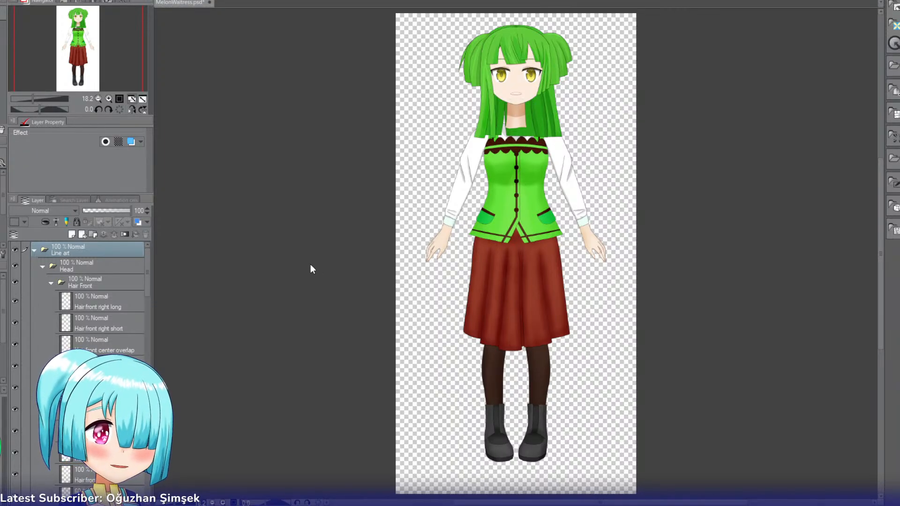
Step: Create a new blank illustration canvas and arrange it side by side with the MelonWaitress.psd reference
key("Return")
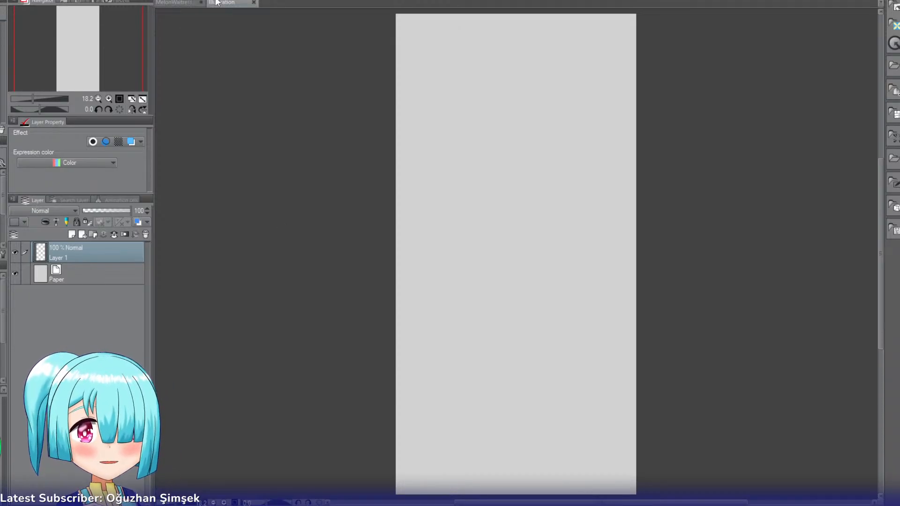
left_click_drag(158, 65, 157, 66)
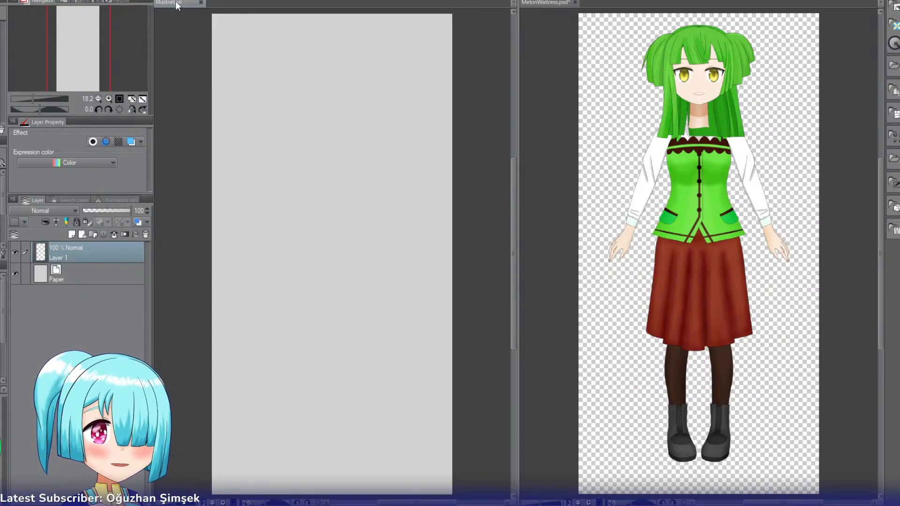
Step: Show the rulers on the blank canvas and draw a vertical symmetry ruler through its centre at 1250
key("ctrl+r")
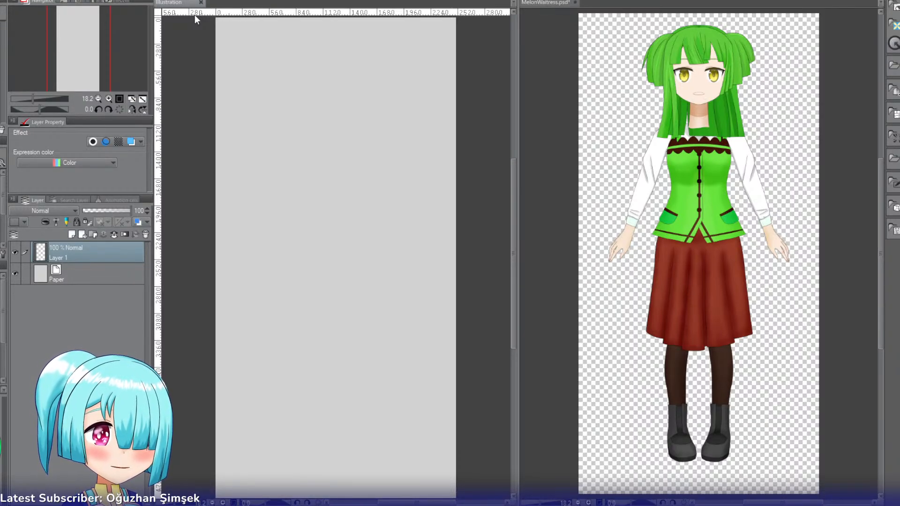
left_click(109, 99)
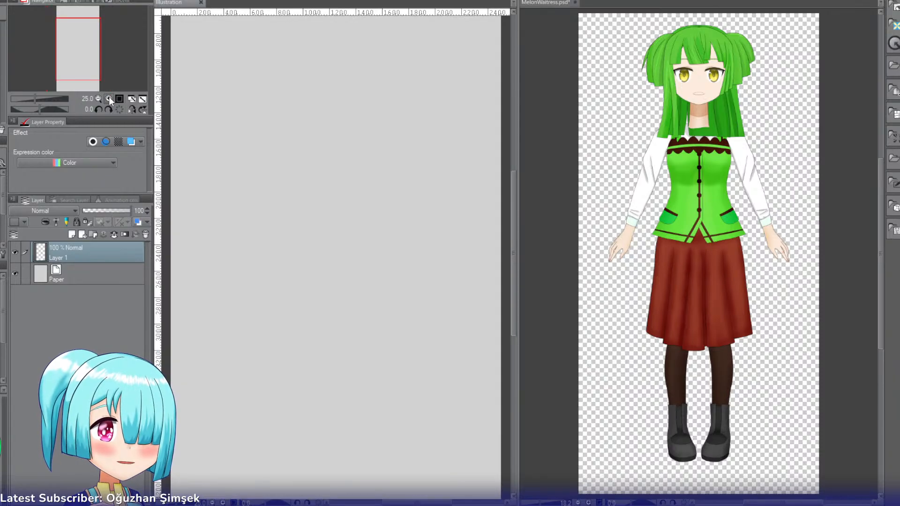
left_click(109, 99)
left_click(109, 99)
left_click(109, 98)
left_click(109, 99)
left_click(109, 98)
left_click(109, 99)
left_click(109, 99)
left_click(109, 98)
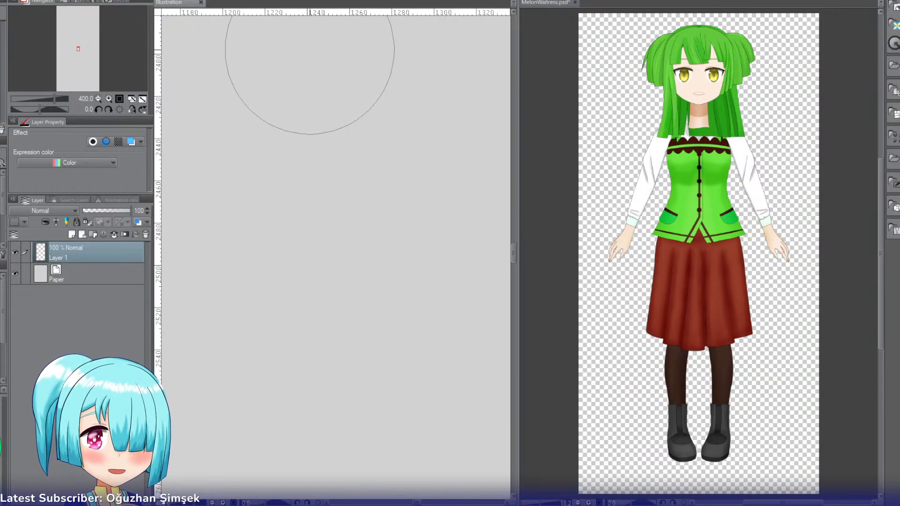
left_click(109, 99)
left_click(109, 99)
left_click(109, 99)
left_click(109, 99)
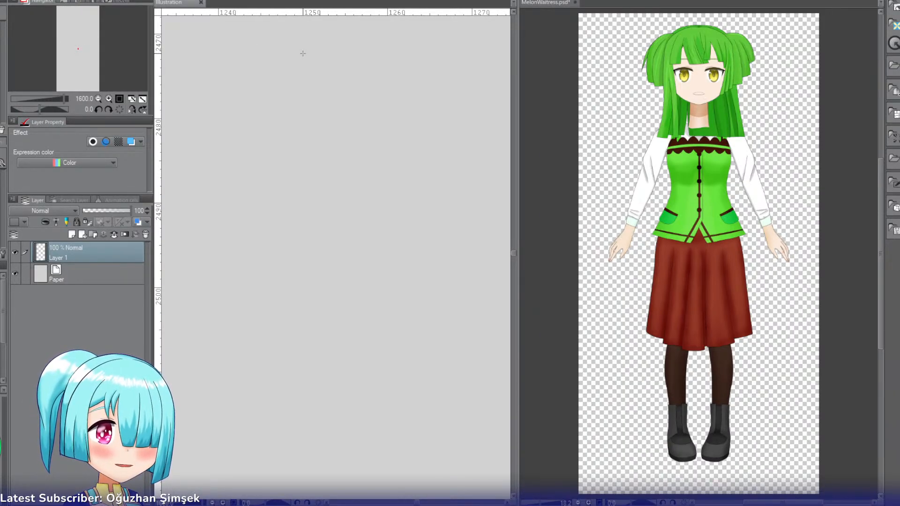
left_click_drag(302, 53, 303, 152)
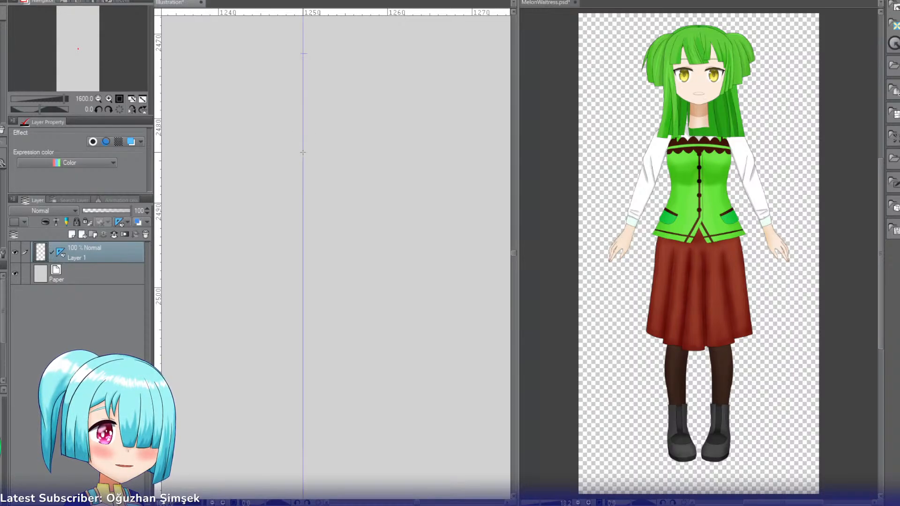
Step: Draw a circle about 730 px wide for the head near the top of the canvas, over the symmetry line
left_click(98, 99)
left_click(98, 99)
left_click(98, 99)
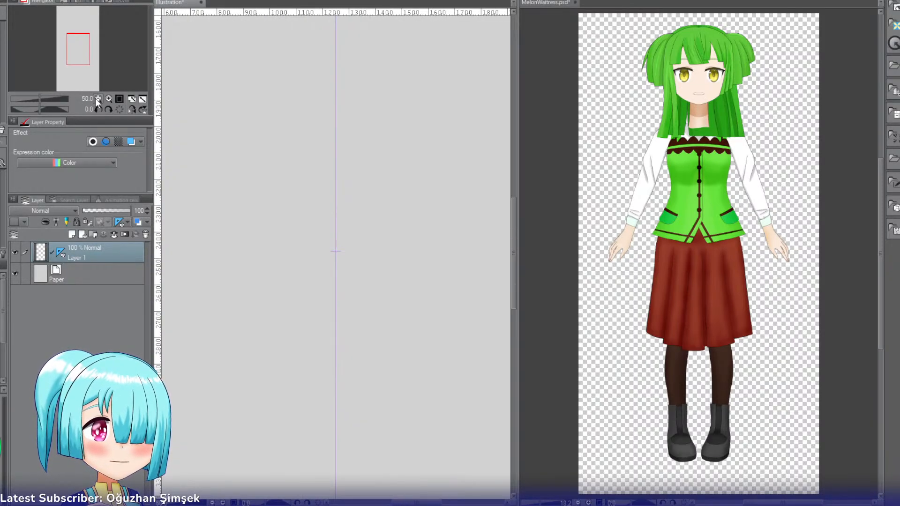
left_click(98, 99)
left_click(98, 99)
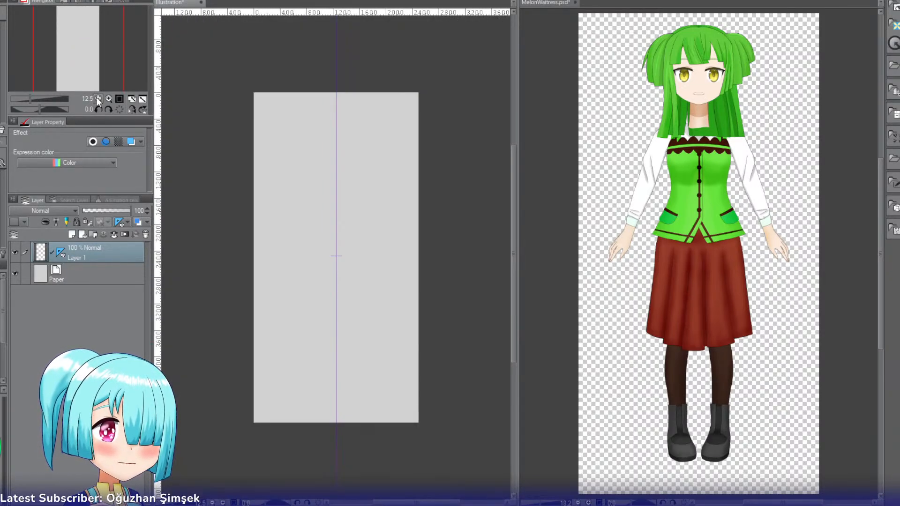
left_click(131, 99)
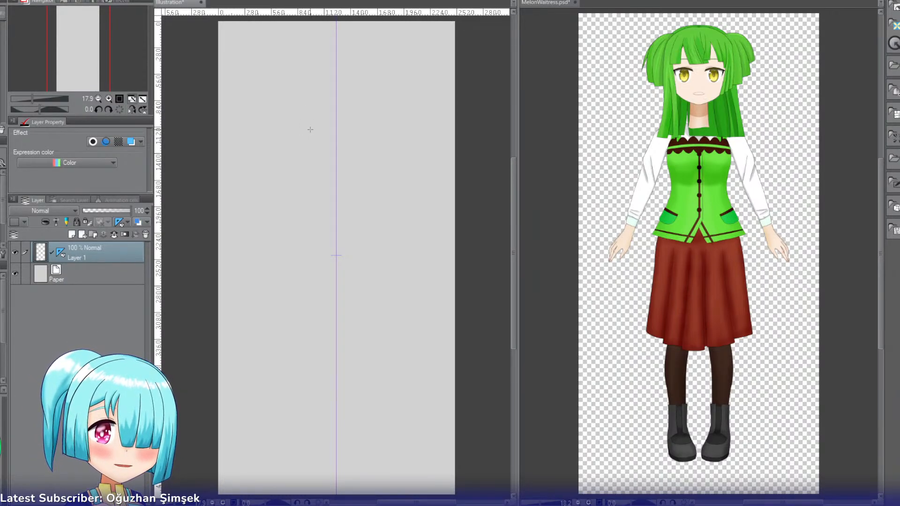
left_click_drag(292, 60, 367, 139)
left_click_drag(345, 110, 353, 97)
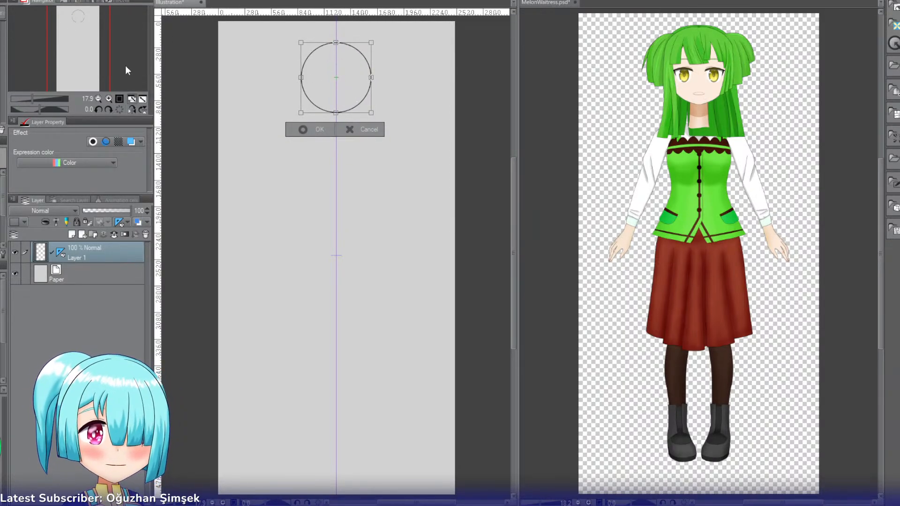
Step: Nudge the head circle sideways until it is centred on the symmetry line and commit its placement
left_click(108, 99)
left_click(109, 99)
left_click(109, 99)
left_click_drag(80, 57, 79, 34)
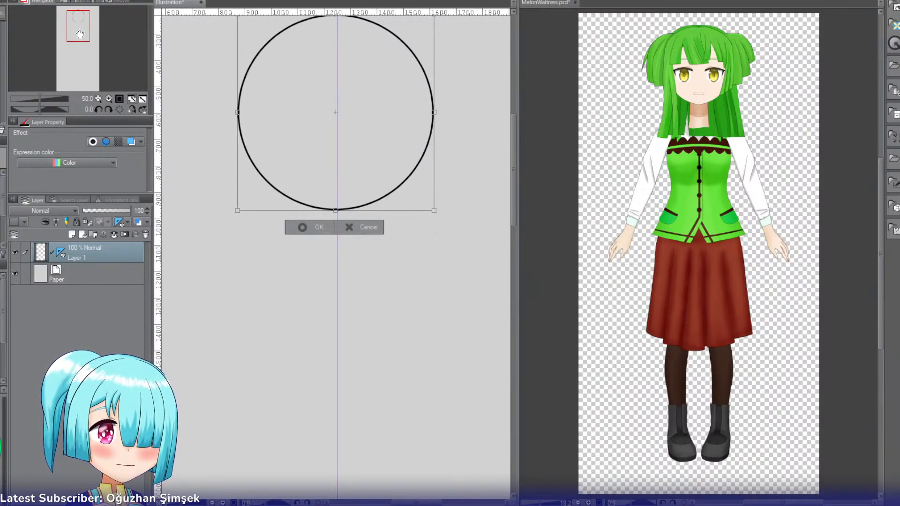
key("Right")
key("Right")
key("Right")
key("Return")
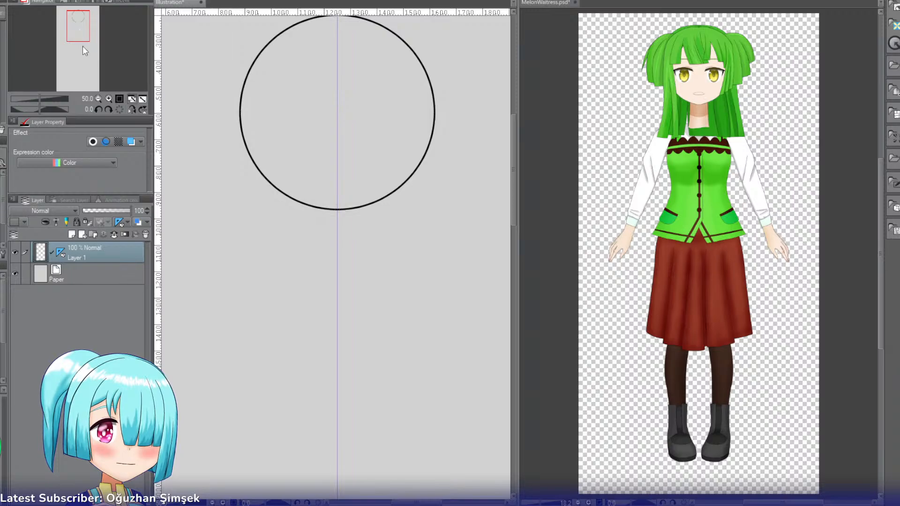
Step: Draw short mirrored cheek lines sloping down and inward from both sides of the head circle, ending just above its lowest point
left_click(98, 99)
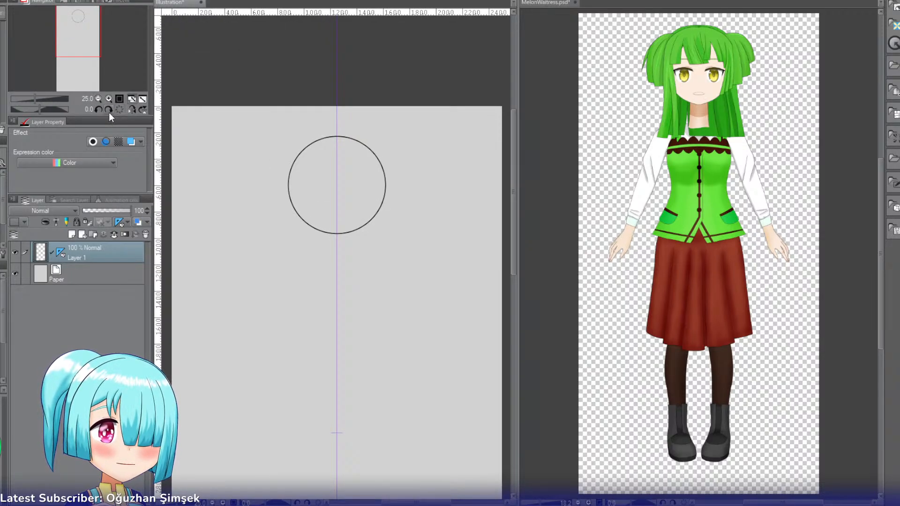
left_click(108, 99)
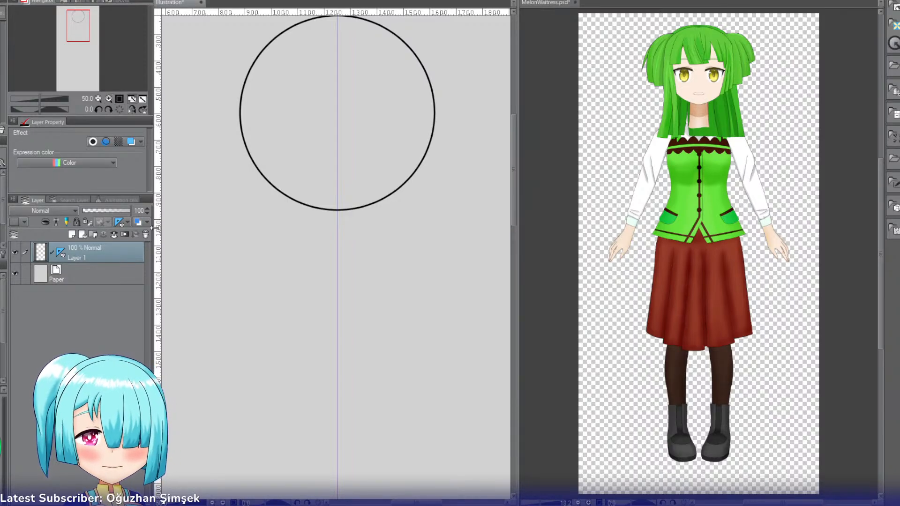
left_click_drag(404, 503, 407, 504)
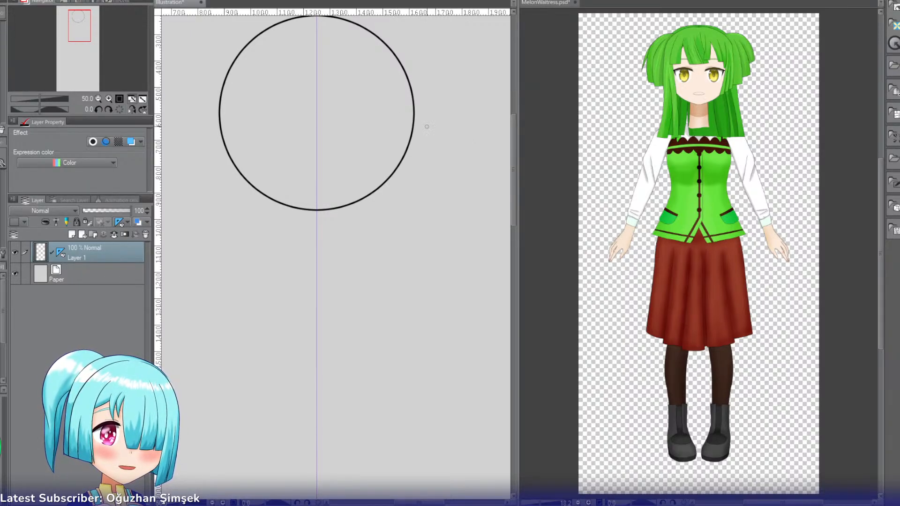
left_click_drag(413, 121, 400, 196)
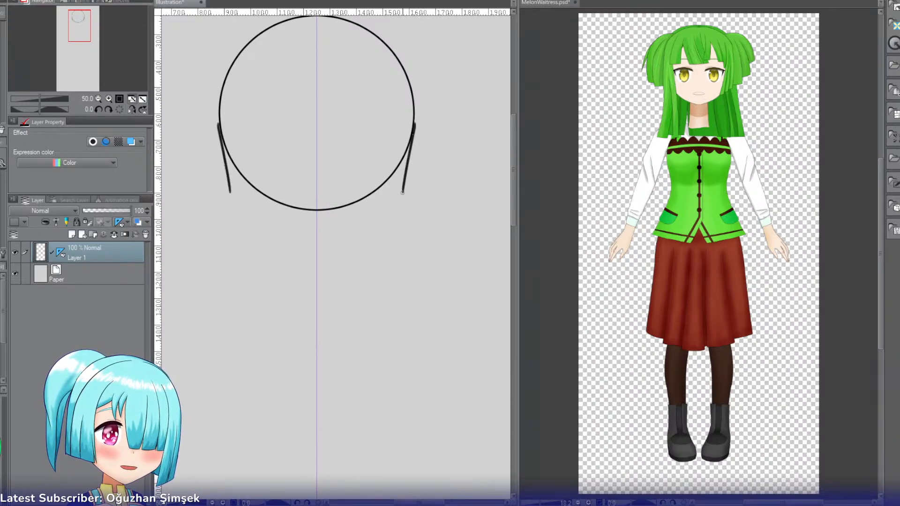
key("ctrl+z")
left_click_drag(414, 120, 399, 195)
key("ctrl+z")
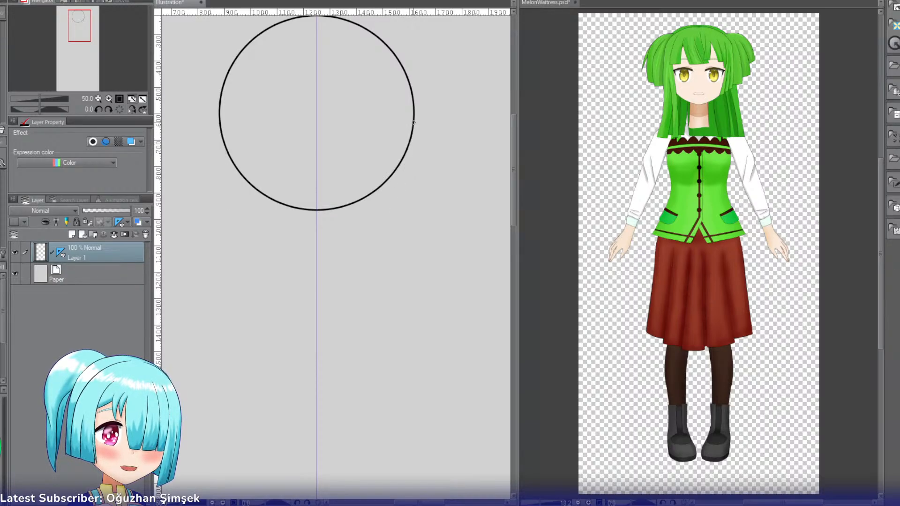
left_click_drag(413, 121, 391, 202)
key("ctrl+z")
left_click_drag(413, 123, 391, 205)
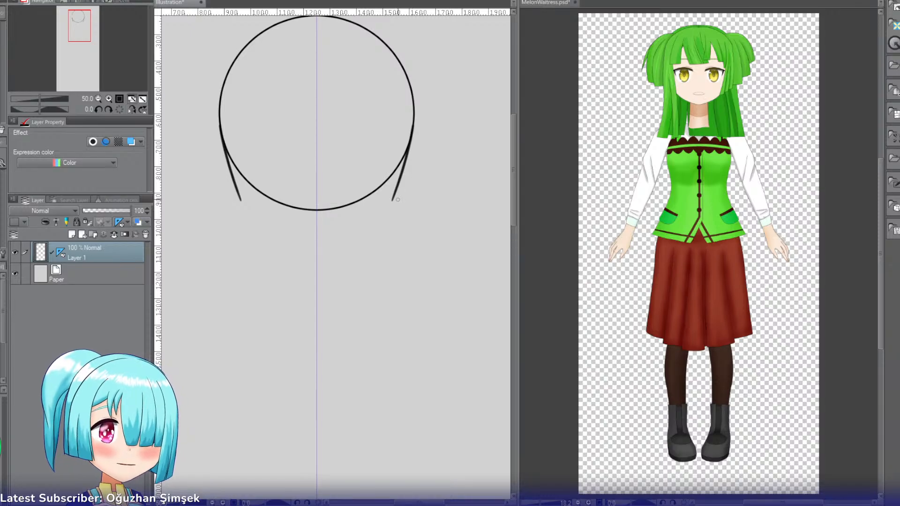
key("ctrl+z")
left_click_drag(413, 122, 397, 195)
key("ctrl+z")
key("ctrl+z")
left_click_drag(412, 124, 397, 196)
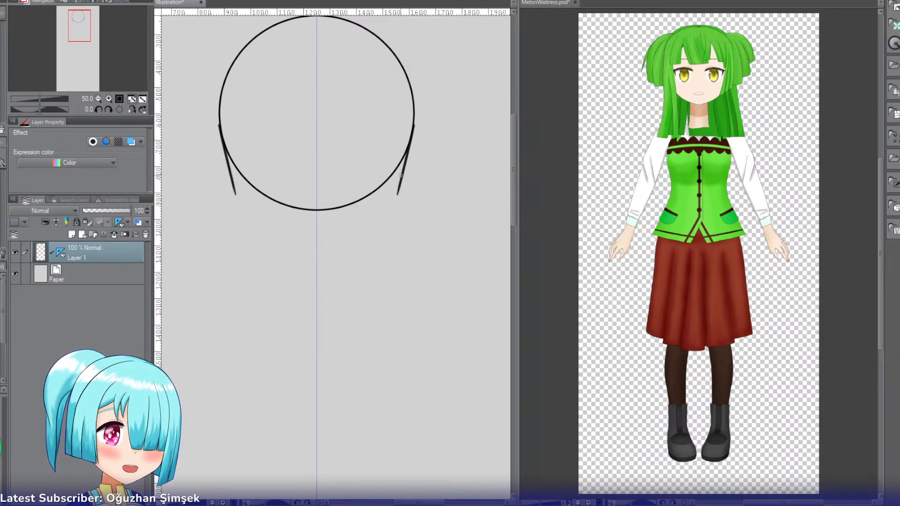
key("ctrl+z")
left_click_drag(412, 127, 394, 202)
key("ctrl+z")
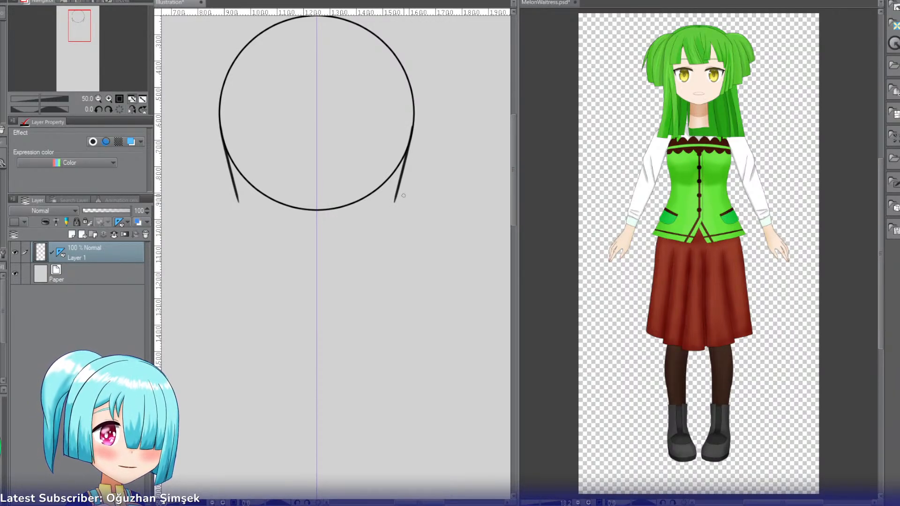
left_click_drag(400, 183, 391, 231)
key("ctrl+z")
left_click_drag(399, 185, 388, 225)
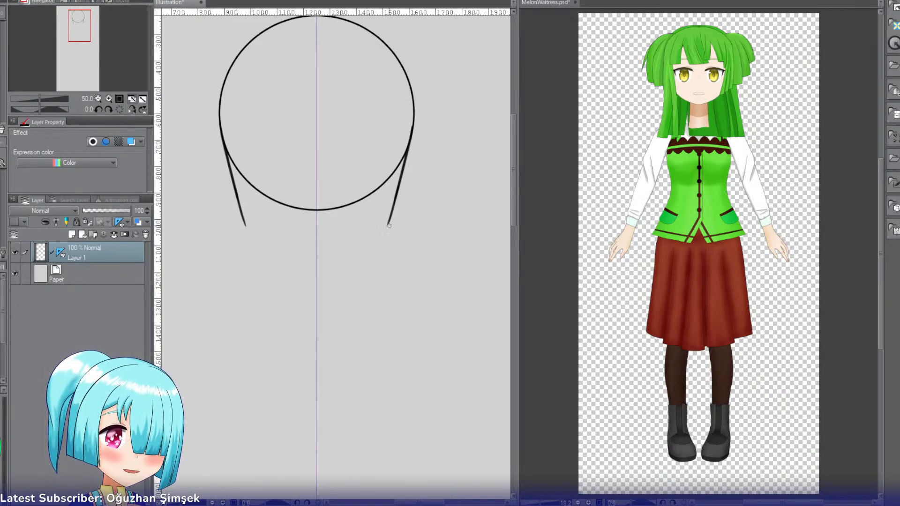
left_click_drag(389, 222, 337, 264)
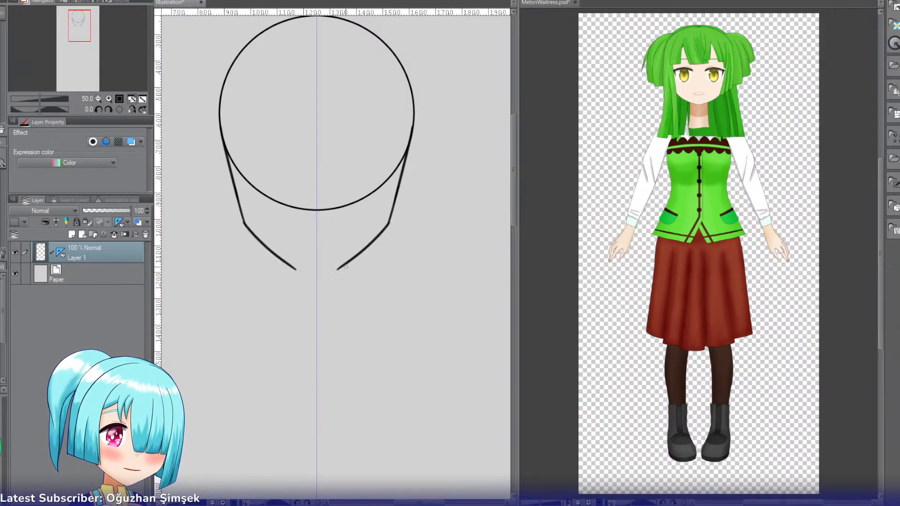
key("ctrl+z")
left_click_drag(388, 220, 331, 262)
key("ctrl+z")
key("ctrl+z")
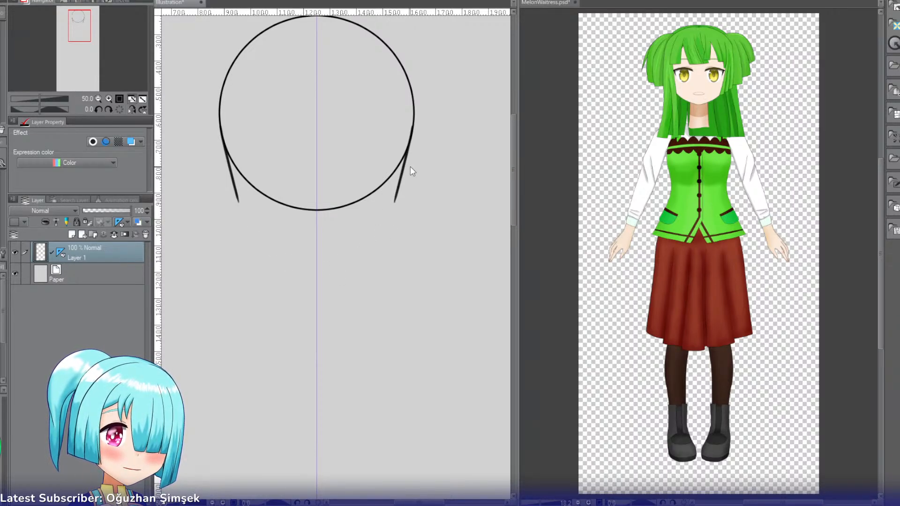
Step: Draw mirrored jaw curves from the ends of the cheek lines, meeting in a pointed chin on the symmetry line
left_click_drag(395, 197, 353, 249)
key("ctrl+z")
left_click_drag(395, 200, 336, 257)
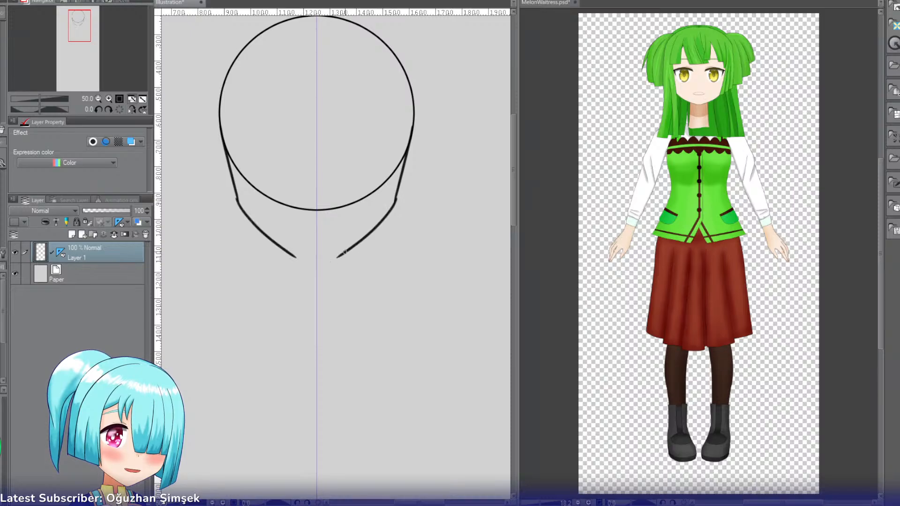
key("ctrl+z")
left_click_drag(394, 199, 333, 267)
key("ctrl+z")
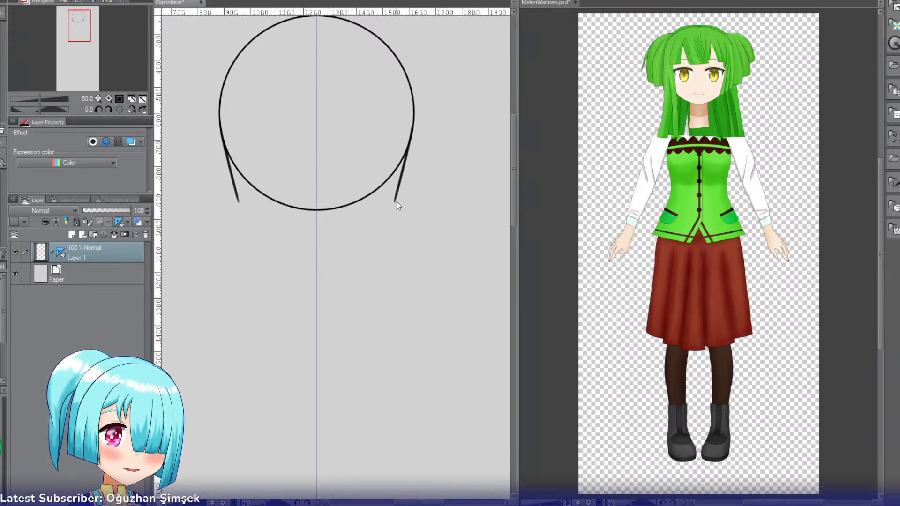
left_click_drag(396, 201, 308, 266)
key("ctrl+z")
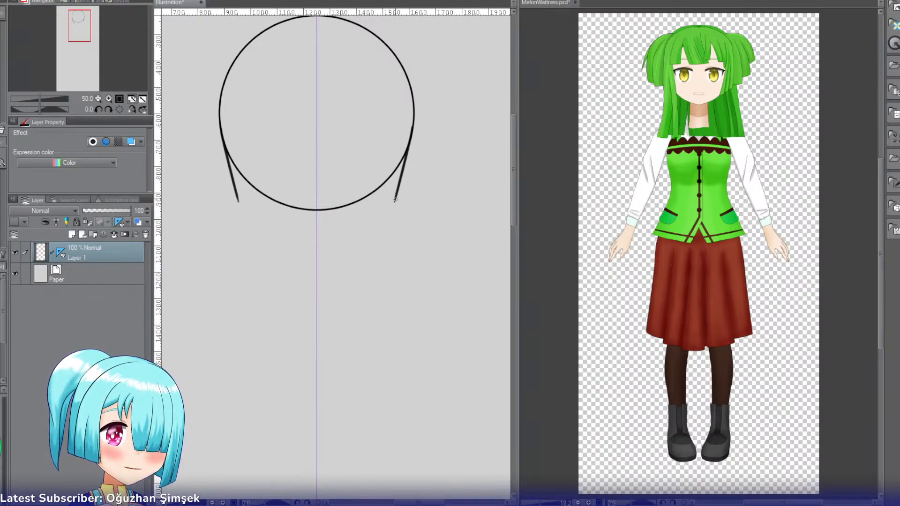
left_click_drag(395, 200, 311, 261)
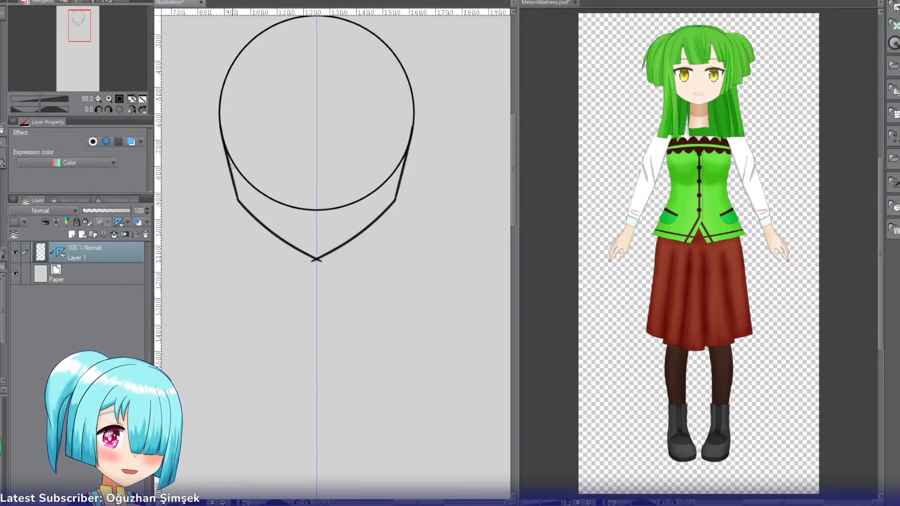
Step: Draw a slightly arched guide line across the whole face through the lower part of the head circle
left_click_drag(229, 166, 319, 168)
key("ctrl+z")
left_click_drag(232, 168, 315, 163)
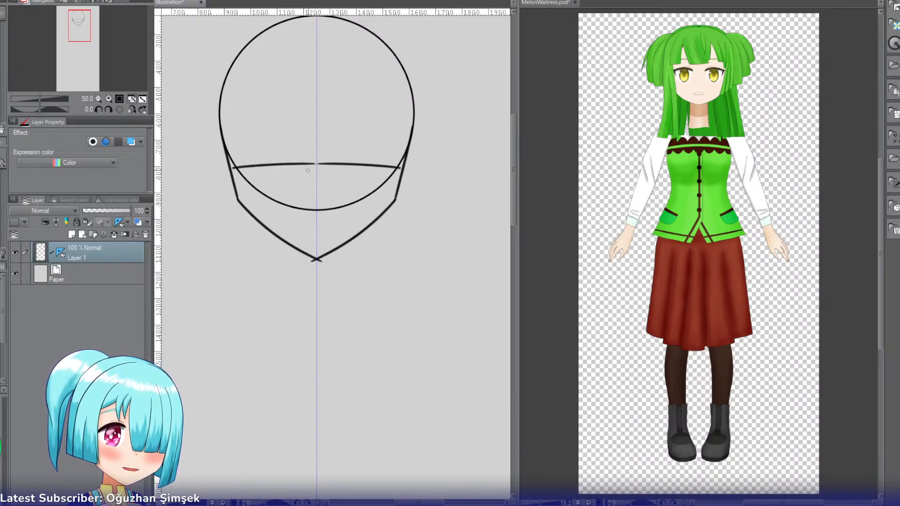
key("ctrl+z")
left_click_drag(232, 167, 313, 167)
key("ctrl+z")
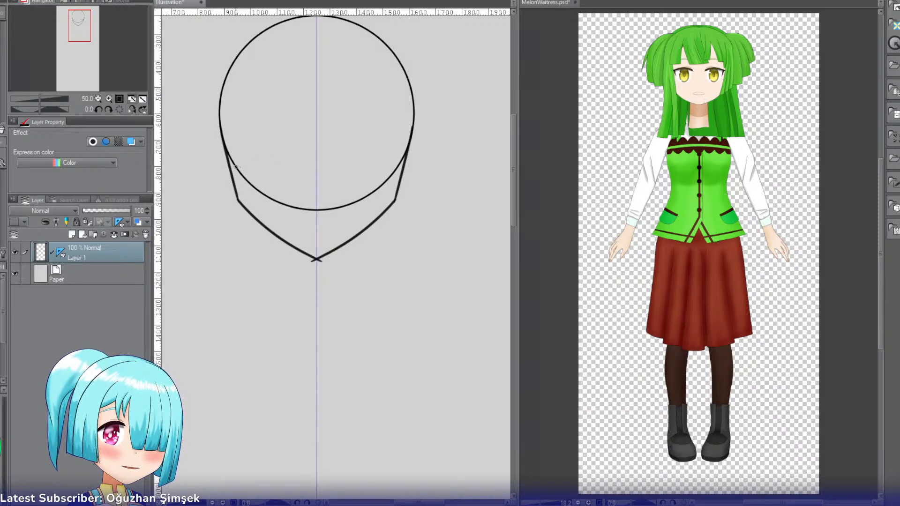
left_click_drag(232, 166, 323, 165)
key("ctrl+z")
left_click_drag(229, 166, 325, 163)
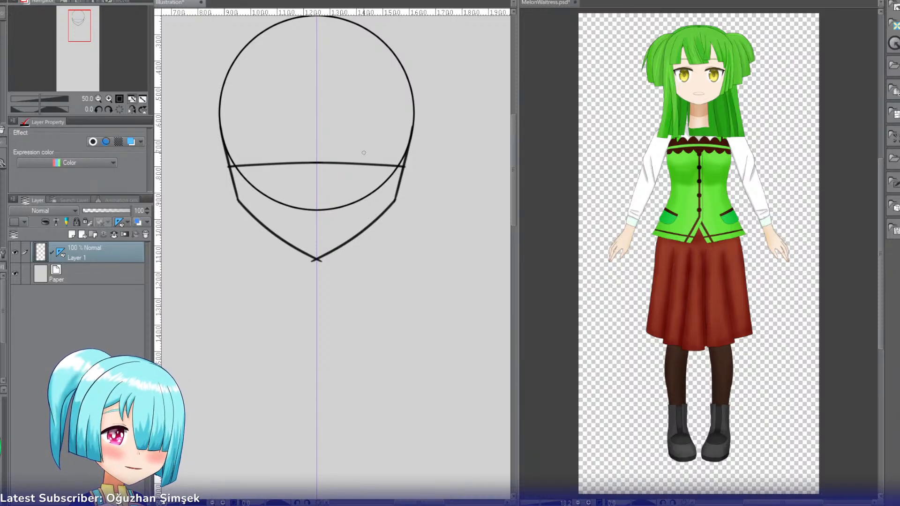
Step: Draw mirrored, gently arched upper eyelid lines inside the head circle, a little above the horizontal face guide line
mouse_move(345, 141)
left_mouse_down()
mouse_move(406, 145)
mouse_move(370, 138)
mouse_move(398, 142)
left_mouse_up()
key("ctrl+z")
key("ctrl+z")
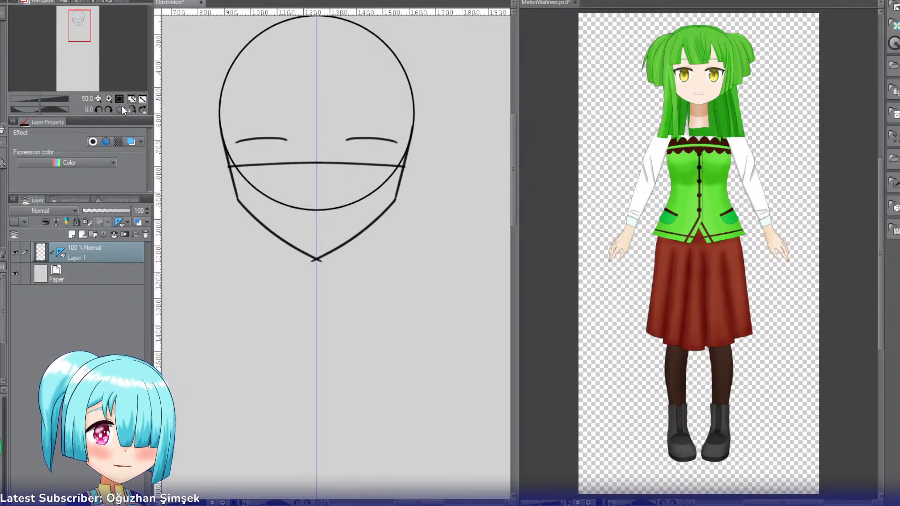
Step: Outline the mirrored upper lashes as thin bands with a slanted inner corner, a lower edge parallel to the arc, and a tapered outer tip
left_click(109, 98)
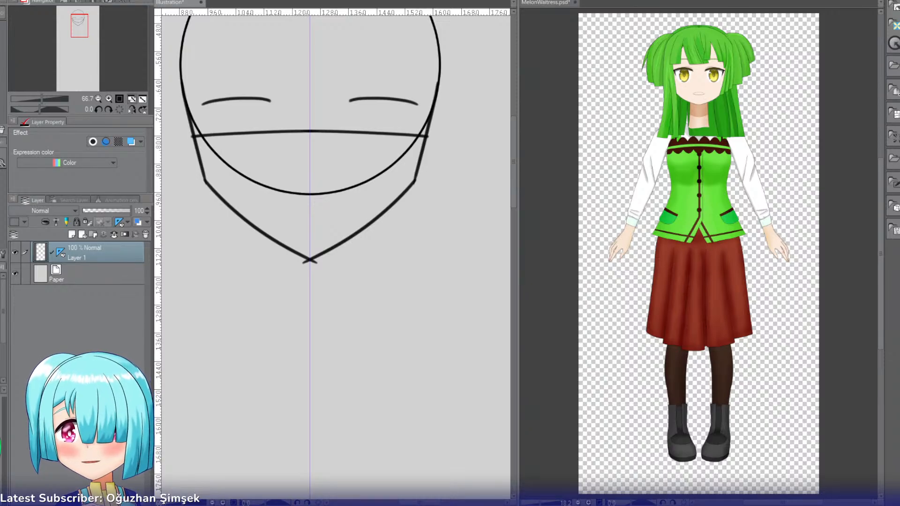
left_click_drag(513, 162, 514, 146)
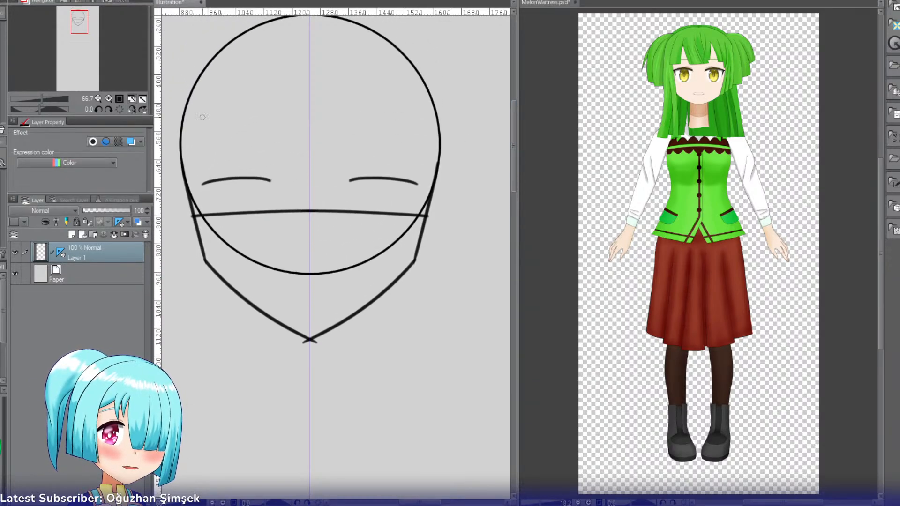
left_click(109, 99)
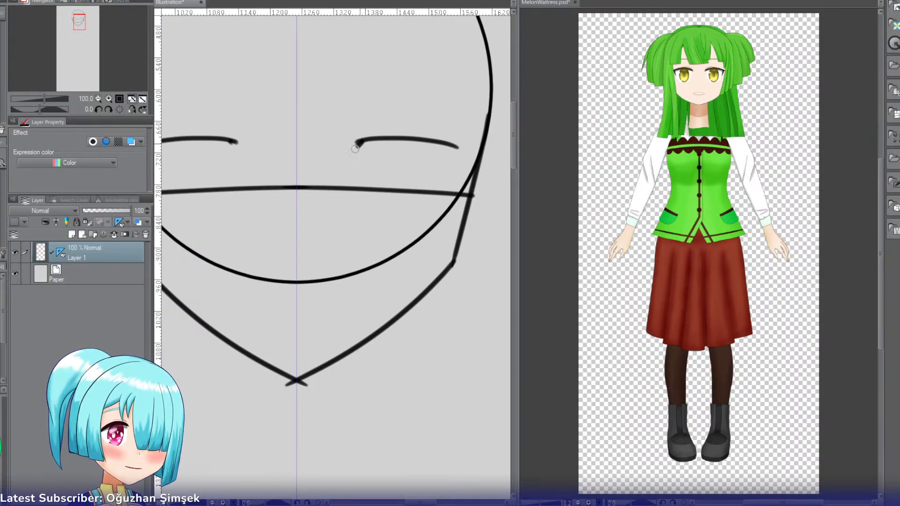
mouse_move(361, 141)
left_mouse_down()
mouse_move(353, 158)
mouse_move(458, 158)
left_mouse_up()
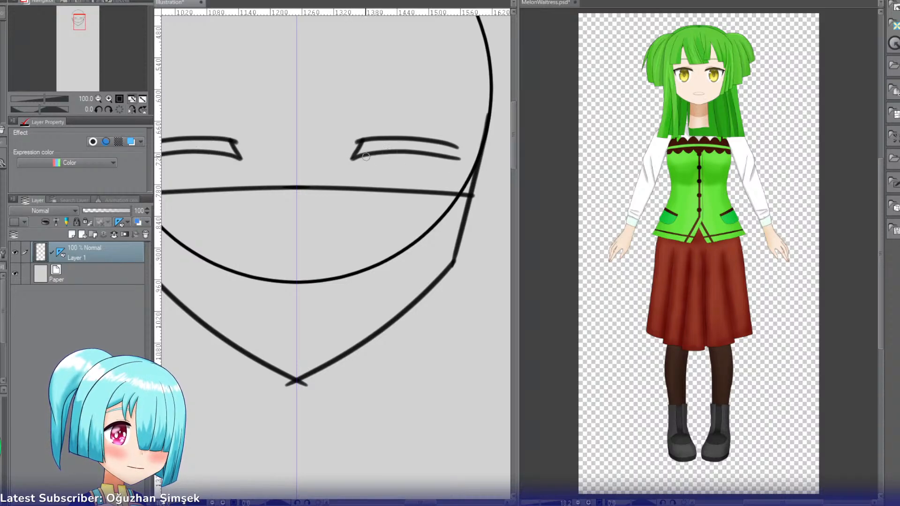
key("ctrl+z")
mouse_move(353, 157)
left_mouse_down()
mouse_move(461, 164)
mouse_move(439, 156)
mouse_move(469, 159)
mouse_move(355, 156)
mouse_move(459, 161)
mouse_move(488, 153)
mouse_move(473, 162)
left_mouse_up()
key("ctrl+z")
key("ctrl+z")
key("ctrl+z")
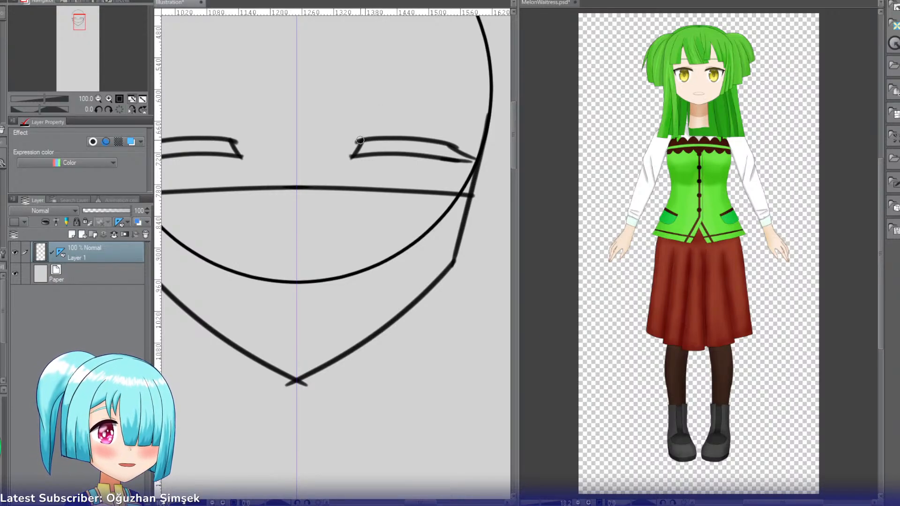
Step: Extend the inner end of each upper lash toward the symmetry line with a short downward-slanting stroke
left_click_drag(359, 141, 348, 148)
key("ctrl+z")
key("ctrl+z")
key("ctrl+z")
key("ctrl+z")
key("ctrl+z")
key("ctrl+z")
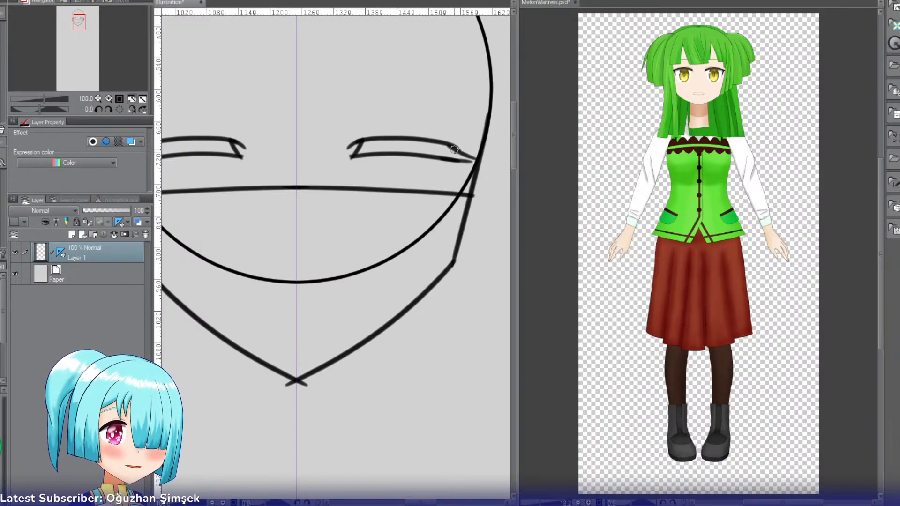
Step: Draw the outer eye edges from the lash down to the guide line and close the inner lash tip with a second slanted stroke
key("ctrl+z")
left_click_drag(455, 151, 446, 195)
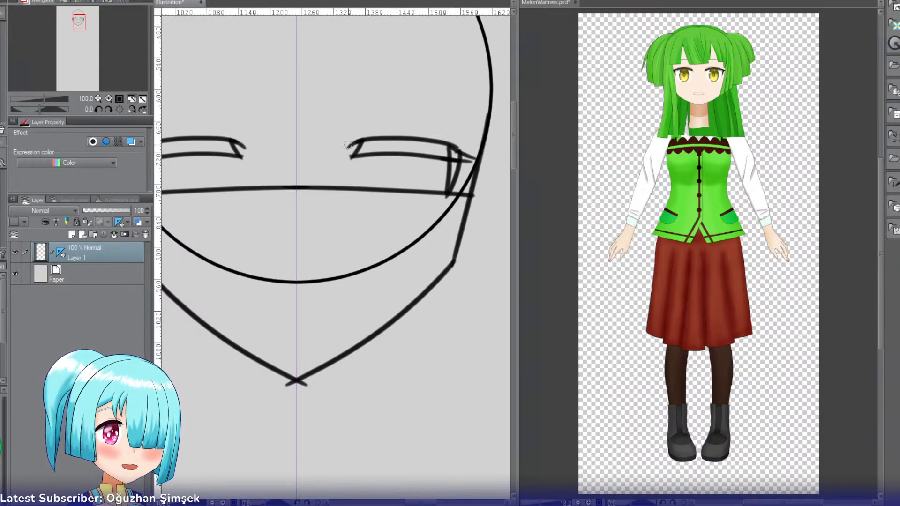
mouse_move(339, 147)
left_mouse_down()
mouse_move(369, 138)
mouse_move(341, 163)
mouse_move(369, 153)
mouse_move(361, 148)
left_mouse_up()
key("ctrl+z")
key("ctrl+z")
Step: Erase the overlapping sketch lines inside the inner lash corner and at the outer end of the lash's lower edge
key("e")
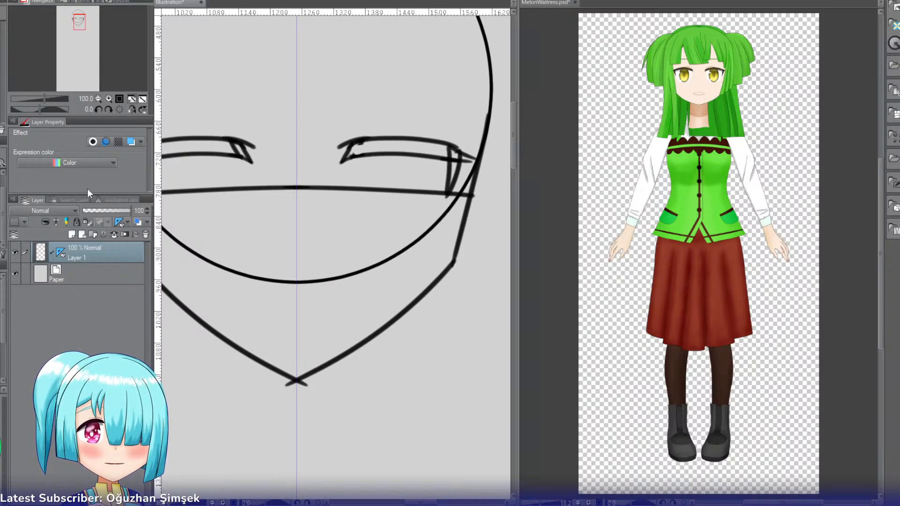
left_click_drag(362, 147, 355, 154)
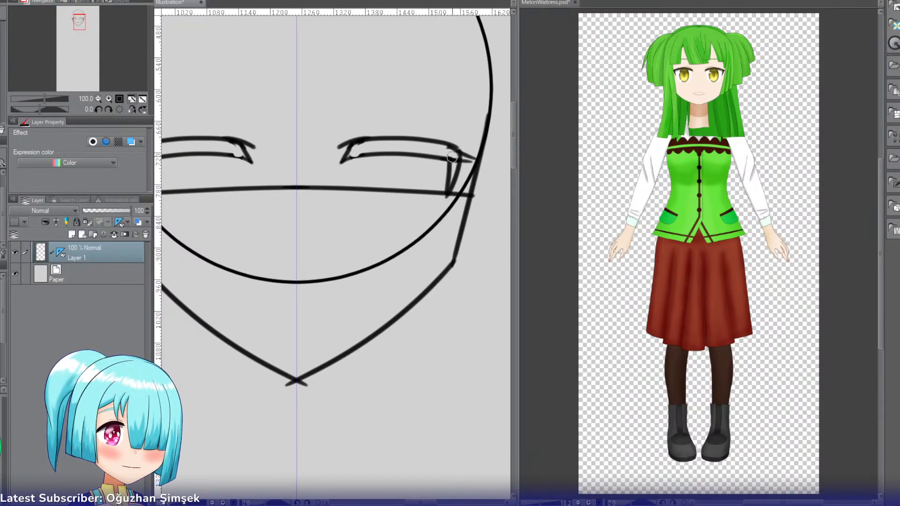
left_click_drag(452, 157, 454, 160)
Step: Draw the mirrored inner sides of the eyes as slight curves from the lash down past the face guide line
key("p")
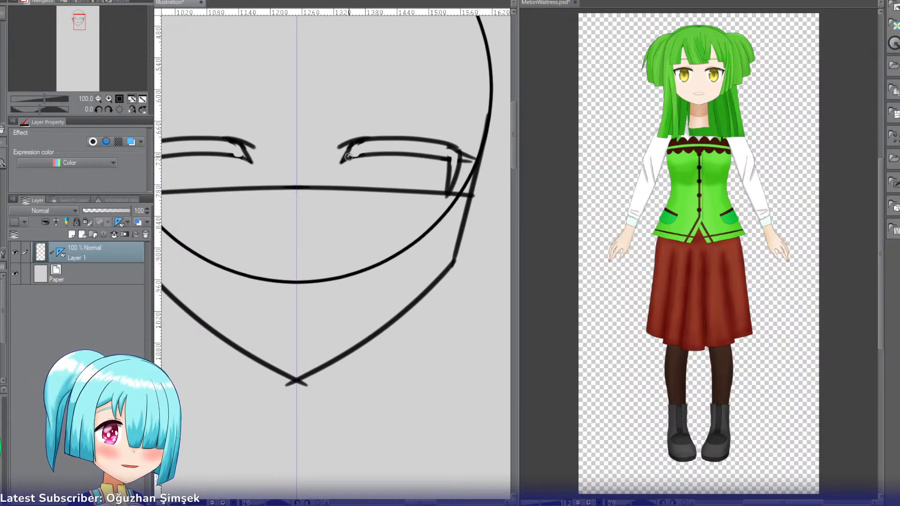
left_click_drag(352, 149, 347, 200)
key("ctrl+z")
left_click_drag(350, 143, 352, 219)
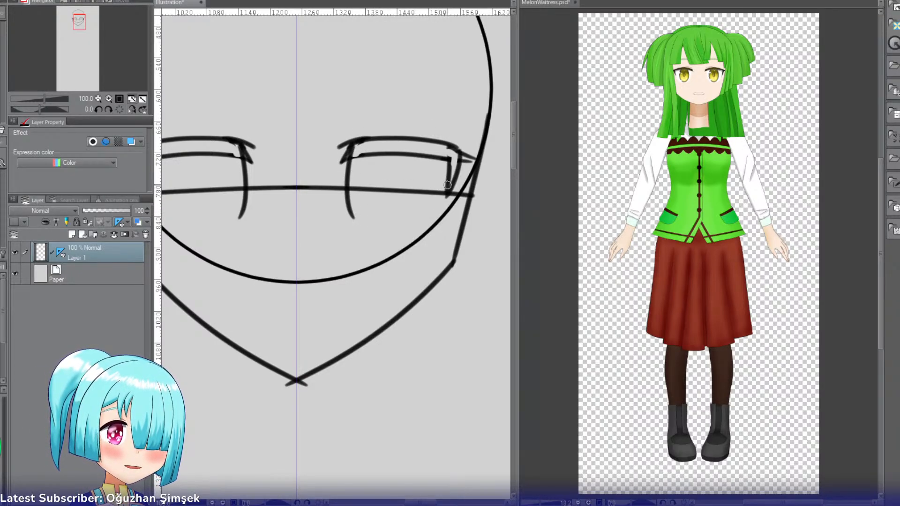
mouse_move(449, 185)
left_mouse_down()
mouse_move(425, 215)
mouse_move(425, 205)
left_mouse_up()
key("ctrl+z")
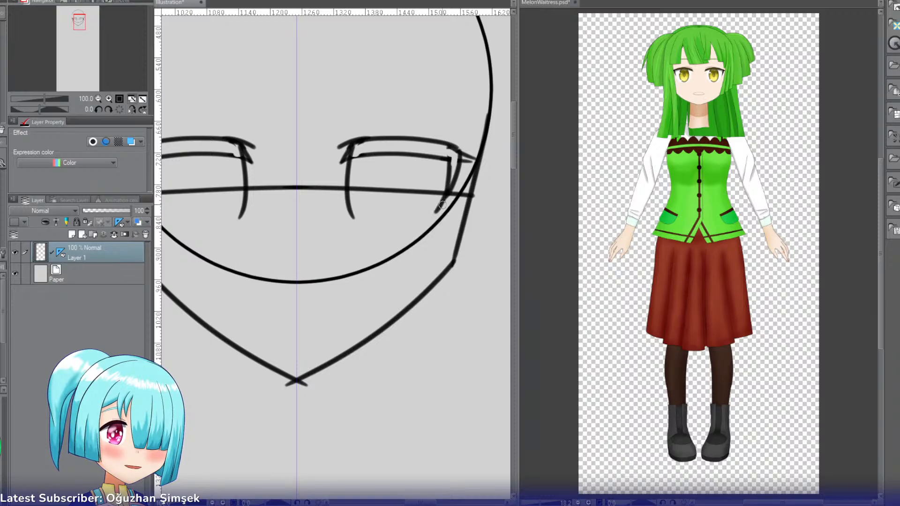
left_click_drag(434, 206, 385, 220)
key("ctrl+z")
key("ctrl+z")
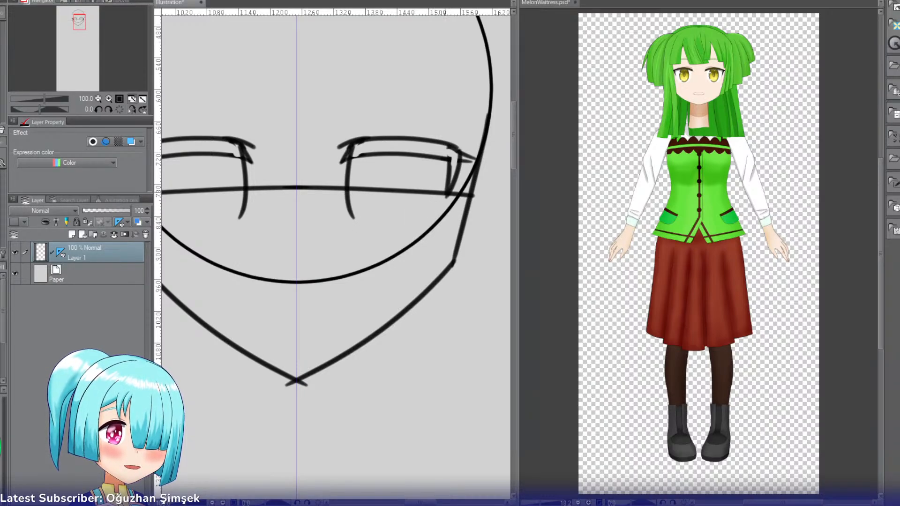
Step: Draw the lower eye outline from the outer edge around to the inner side, rounding off the inner lower corner
mouse_move(448, 189)
left_mouse_down()
mouse_move(414, 215)
mouse_move(341, 220)
mouse_move(369, 223)
left_mouse_up()
key("ctrl+z")
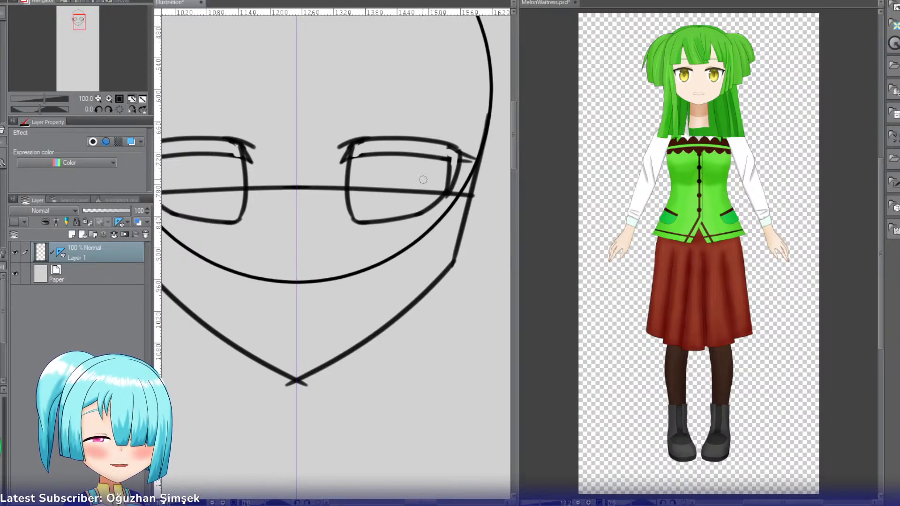
key("ctrl+z")
left_click_drag(350, 213, 376, 229)
key("ctrl+z")
key("ctrl+z")
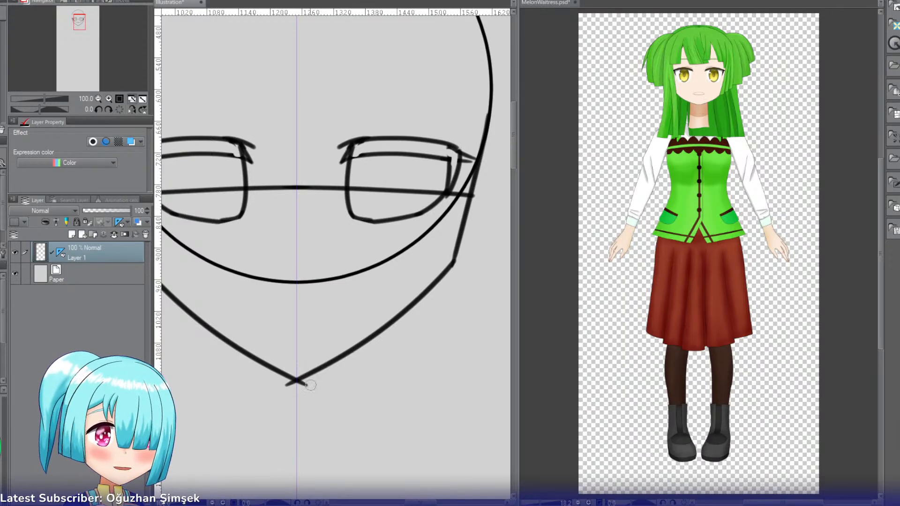
Step: Erase the crossed line ends below the chin so the jaw lines meet in a clean point
left_click_drag(315, 384, 291, 388)
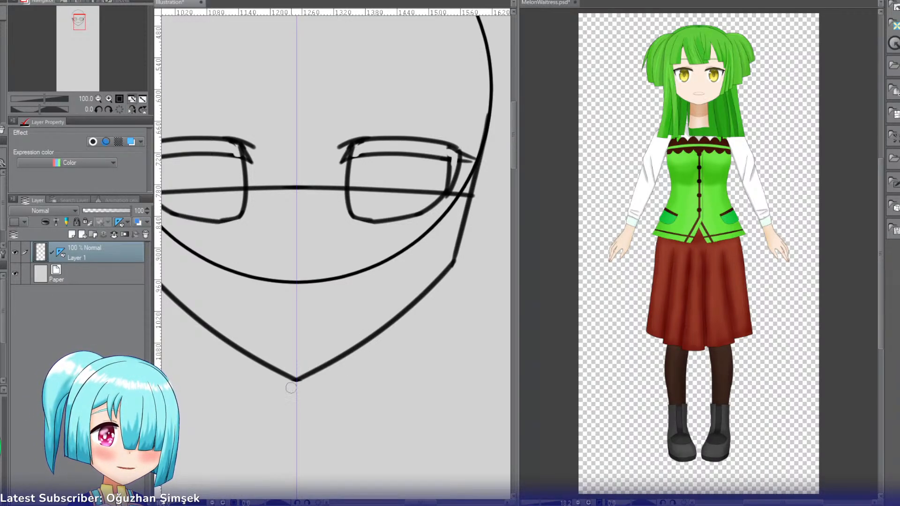
left_click(109, 99)
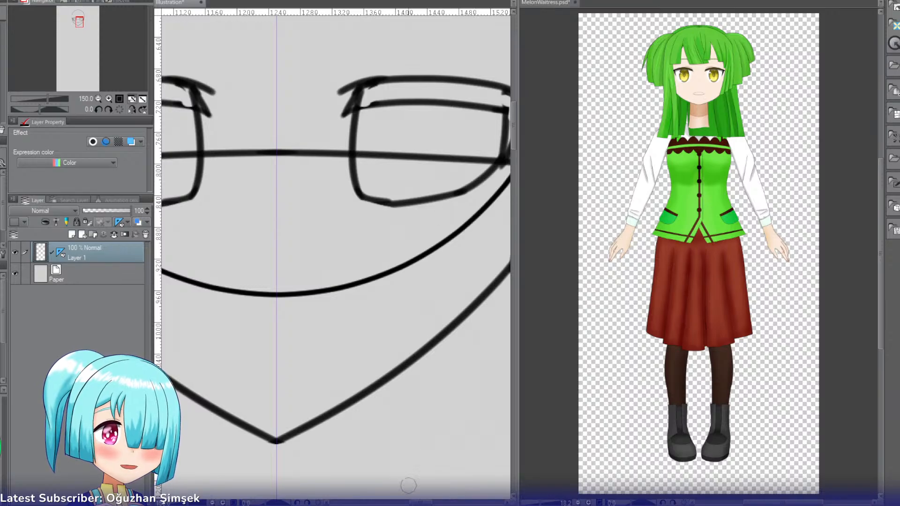
left_click_drag(421, 504, 424, 503)
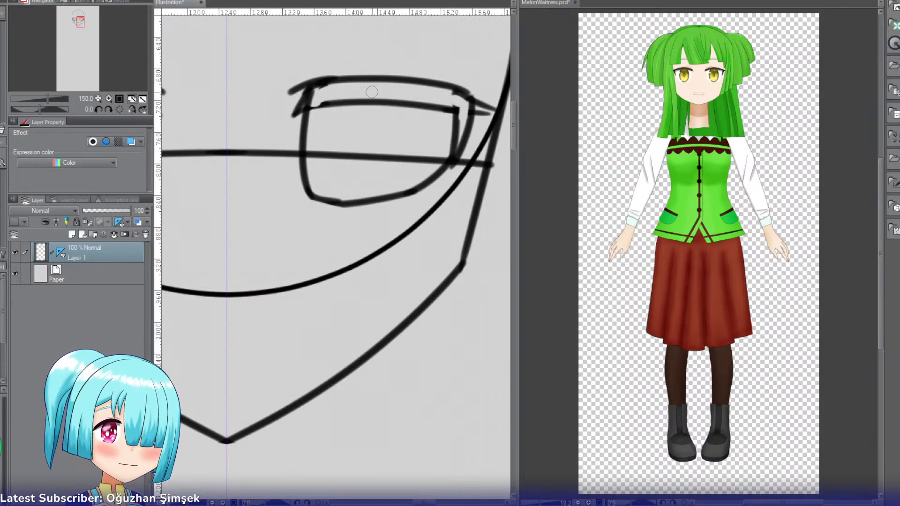
left_click_drag(379, 92, 384, 185)
key("ctrl+z")
mouse_move(390, 91)
left_mouse_down()
mouse_move(387, 181)
mouse_move(433, 157)
mouse_move(391, 191)
left_mouse_up()
key("ctrl+z")
key("ctrl+z")
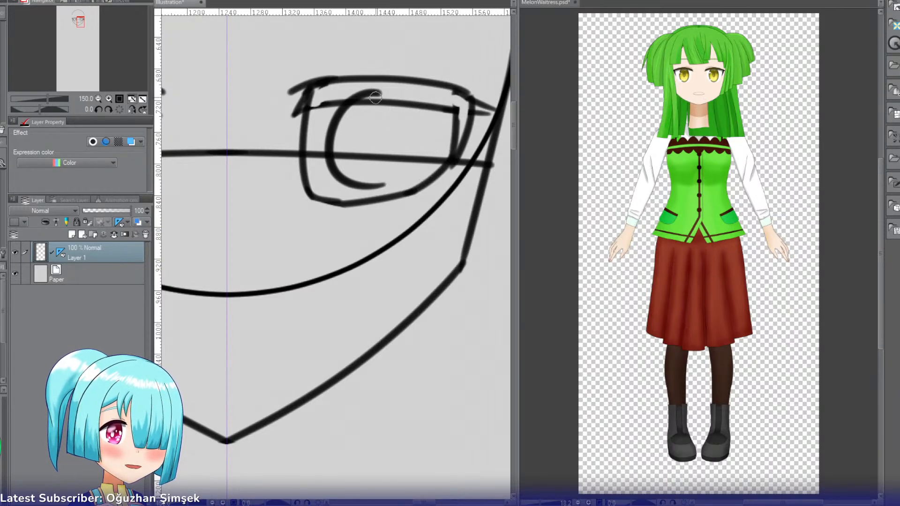
left_click_drag(381, 92, 388, 188)
key("ctrl+z")
key("ctrl+z")
mouse_move(384, 92)
left_mouse_down()
mouse_move(369, 92)
mouse_move(392, 183)
left_mouse_up()
key("ctrl+z")
key("ctrl+z")
mouse_move(377, 91)
left_mouse_down()
mouse_move(389, 186)
mouse_move(403, 97)
mouse_move(391, 172)
left_mouse_up()
key("ctrl+z")
key("ctrl+z")
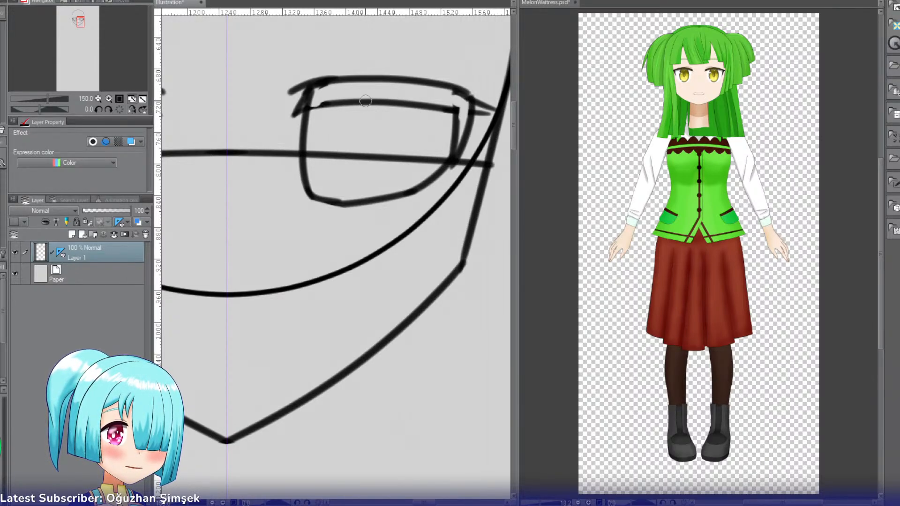
Step: Draw a mirrored upright oval iris in each eye, with its upper part reaching into the lash band
left_click_drag(379, 90, 369, 191)
key("ctrl+z")
mouse_move(379, 91)
left_mouse_down()
mouse_move(369, 191)
mouse_move(417, 155)
mouse_move(372, 190)
left_mouse_up()
key("ctrl+z")
key("ctrl+z")
mouse_move(379, 91)
left_mouse_down()
mouse_move(393, 186)
mouse_move(404, 175)
mouse_move(358, 190)
left_mouse_up()
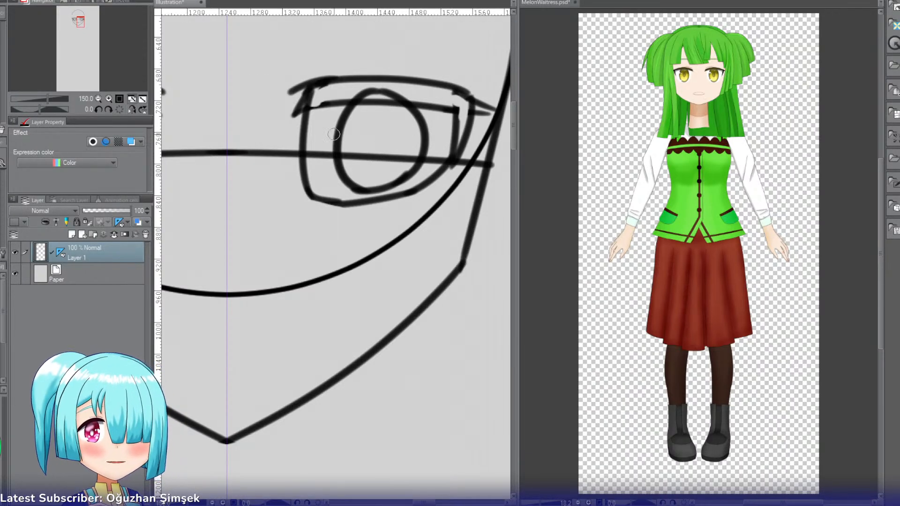
Step: Show the whole canvas unrotated and check the face sketch's size and proportions against the full-body reference
left_click(98, 98)
left_click_drag(80, 22, 81, 26)
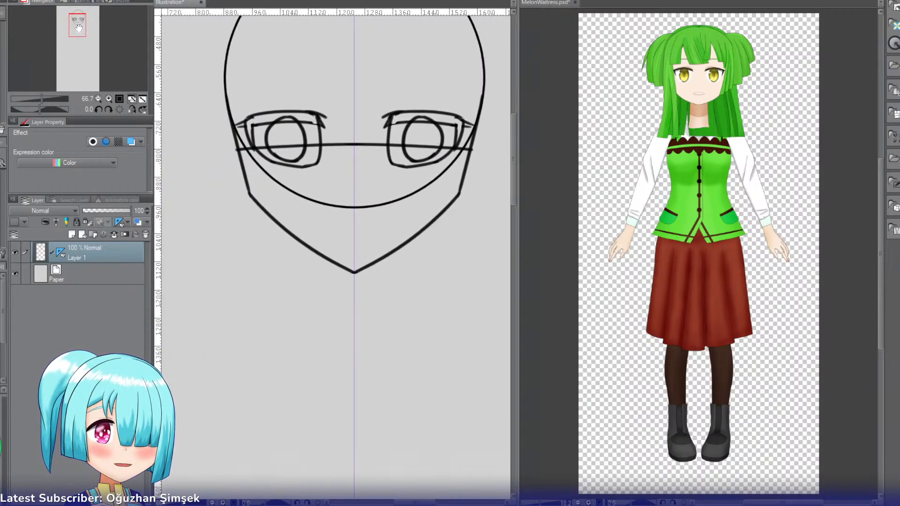
left_click(99, 109)
left_click(120, 109)
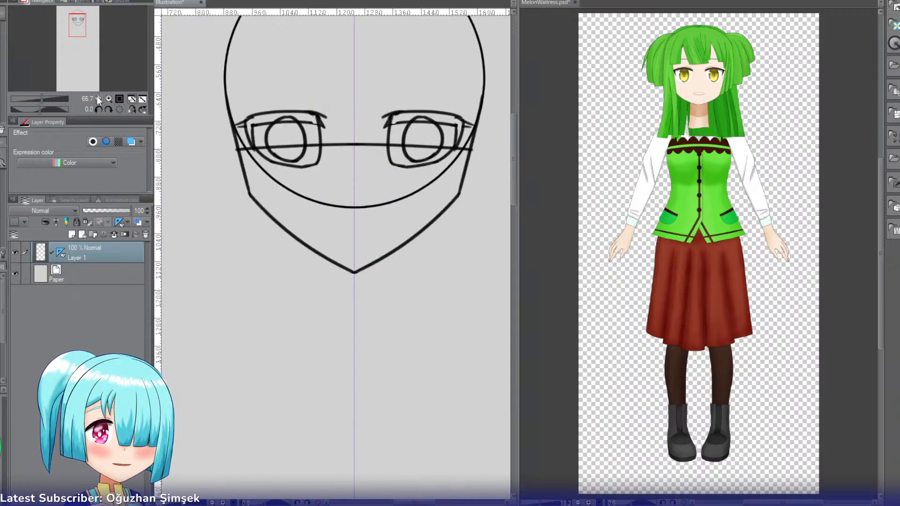
left_click(98, 99)
left_click(98, 99)
left_click(97, 99)
left_click_drag(72, 16, 72, 35)
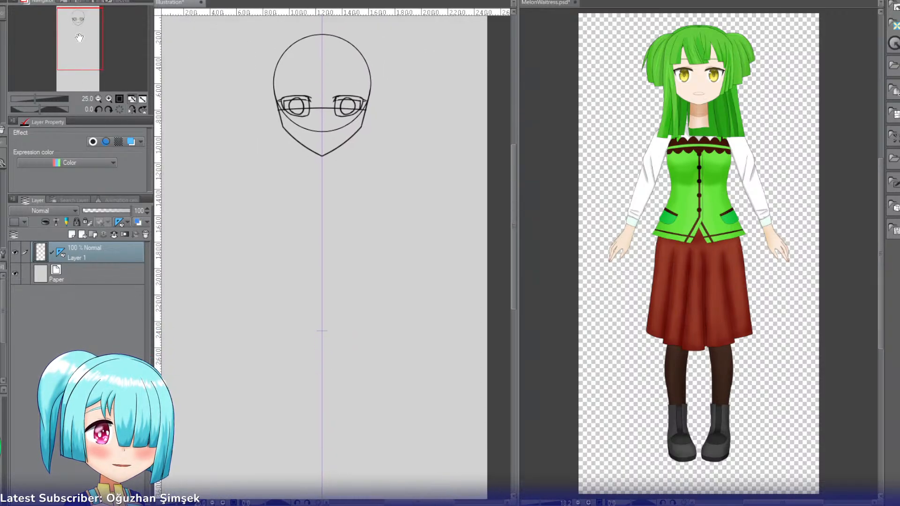
left_click(131, 99)
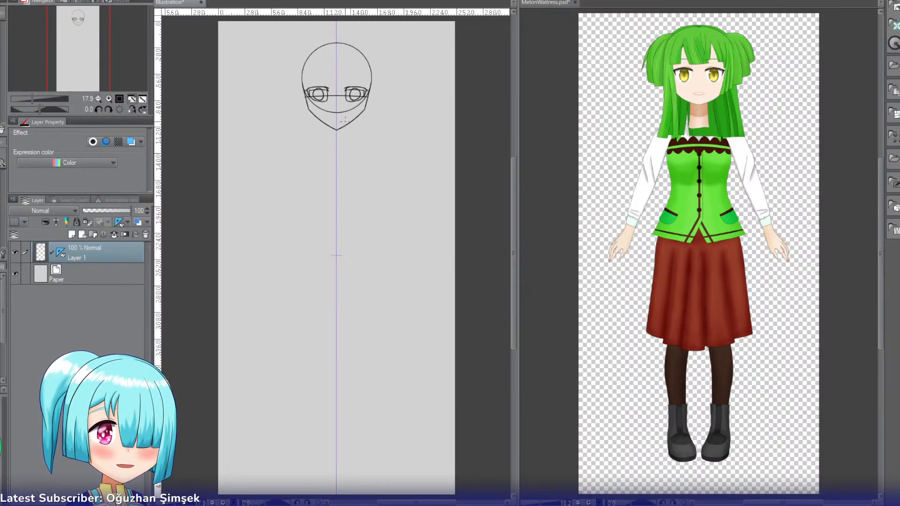
left_click_drag(343, 120, 346, 139)
key("ctrl+z")
key("ctrl+z")
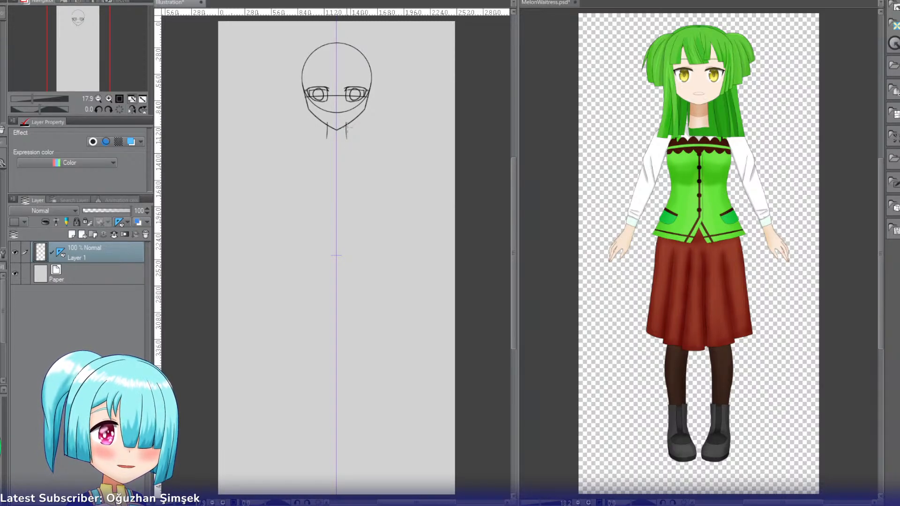
key("ctrl+z")
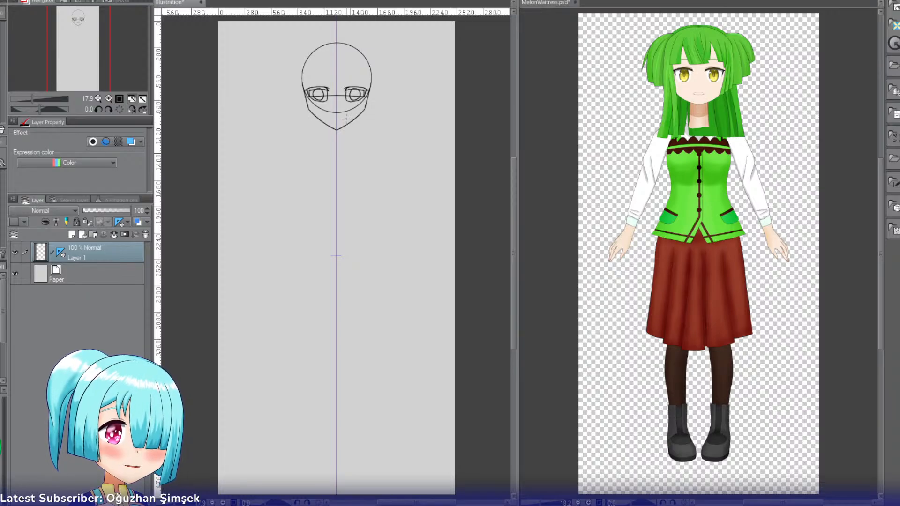
Step: Draw mirrored neck lines starting inside the jaw and flaring slightly outward below the chin
left_click_drag(346, 118, 351, 146)
key("ctrl+z")
key("ctrl+z")
key("ctrl+z")
key("ctrl+z")
key("ctrl+z")
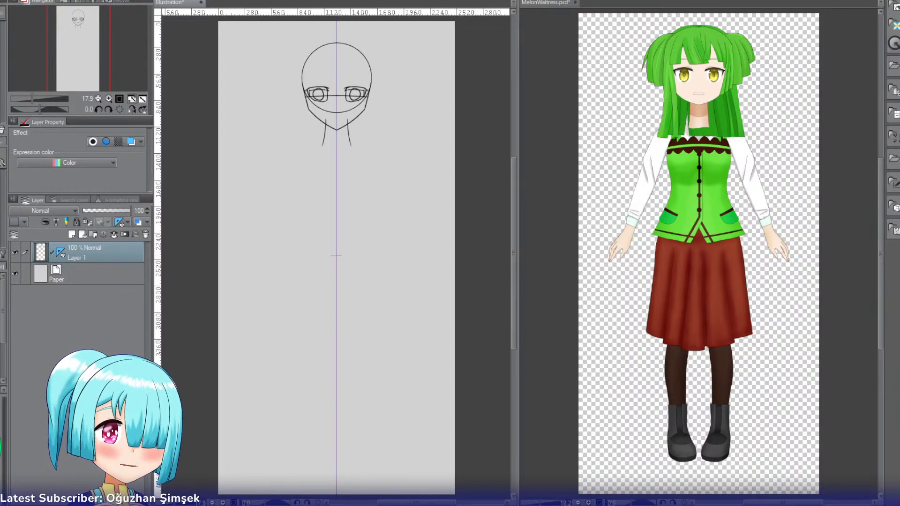
left_click_drag(367, 139, 306, 145)
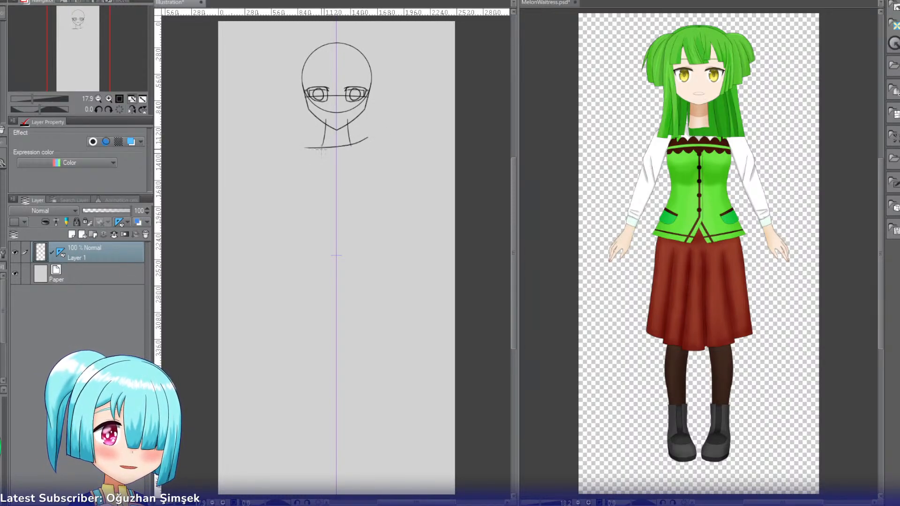
key("ctrl+z")
left_click_drag(367, 141, 303, 148)
key("ctrl+z")
left_click_drag(368, 138, 304, 146)
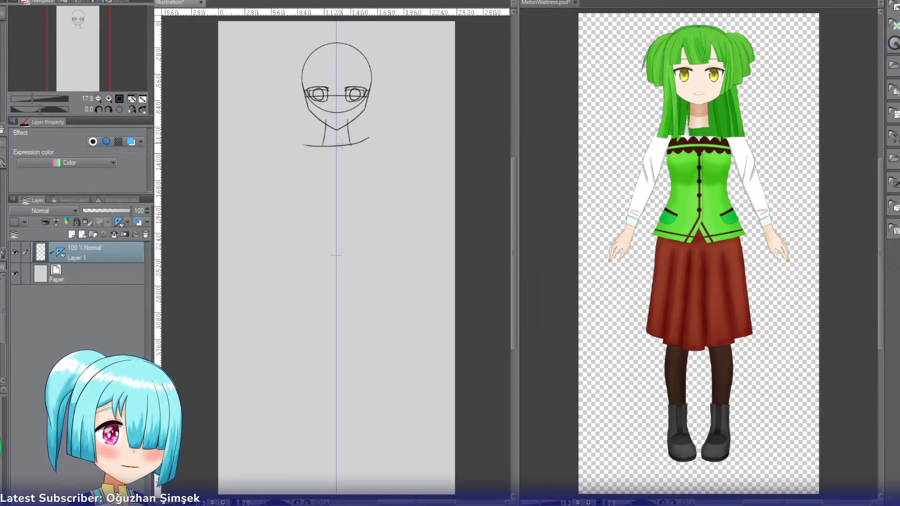
key("ctrl+z")
left_click_drag(373, 138, 292, 146)
key("ctrl+z")
Step: Draw a long shallow shoulder line across the base of the neck and a short stroke rising from its left end to the neck
left_click_drag(377, 136, 294, 147)
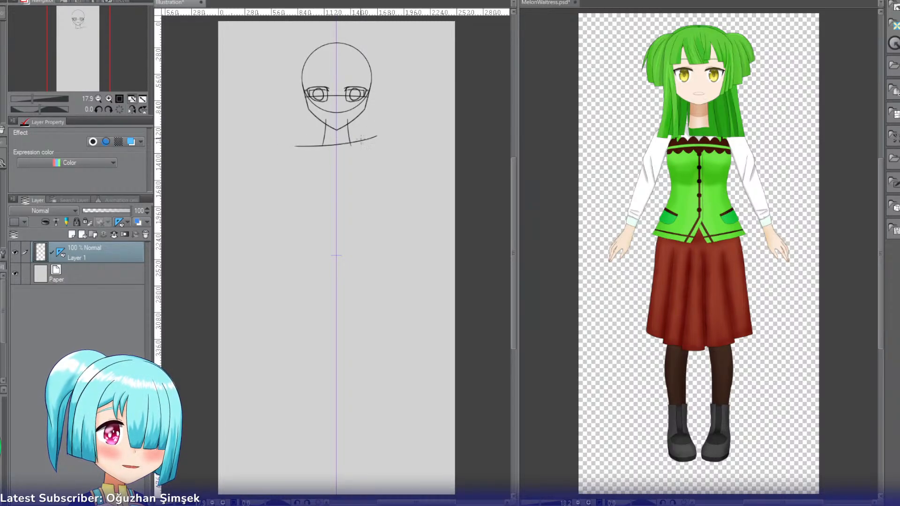
mouse_move(374, 136)
left_mouse_down()
mouse_move(349, 132)
mouse_move(375, 141)
mouse_move(291, 145)
left_mouse_up()
key("ctrl+z")
key("ctrl+z")
key("ctrl+z")
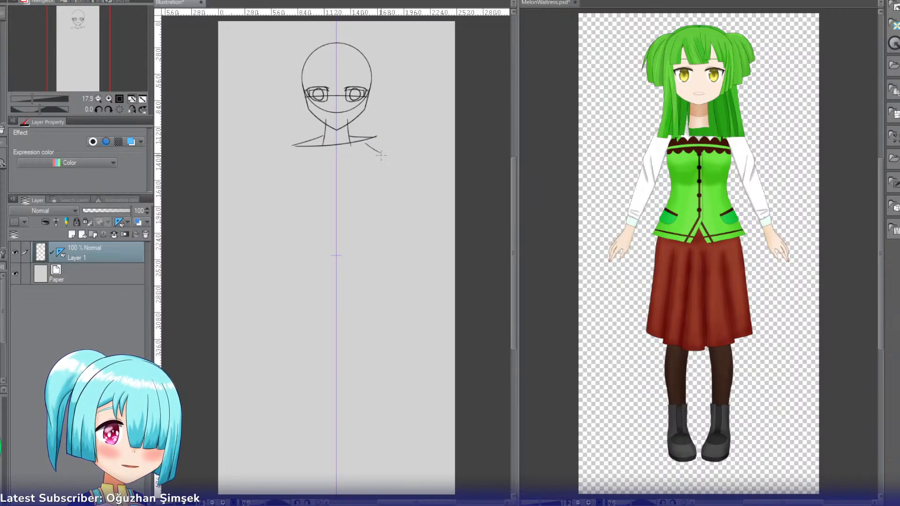
key("ctrl+z")
left_click_drag(364, 143, 372, 171)
key("ctrl+z")
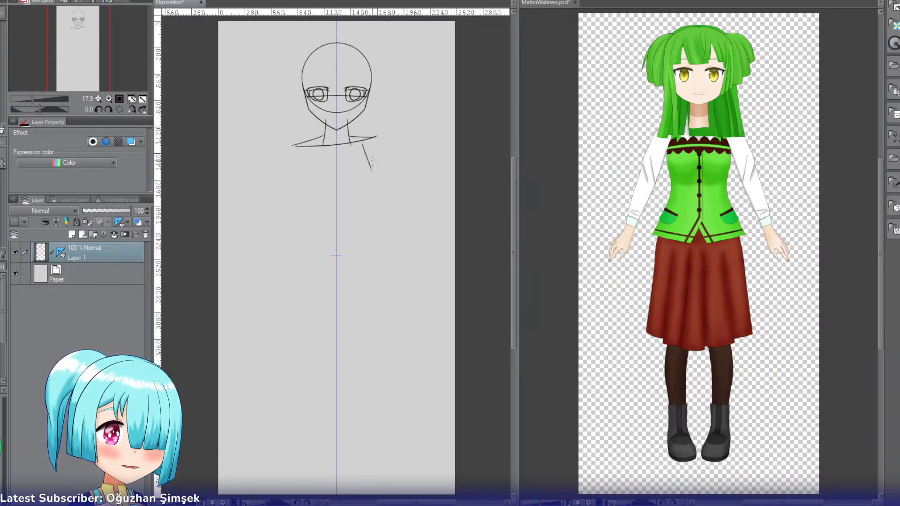
key("ctrl+z")
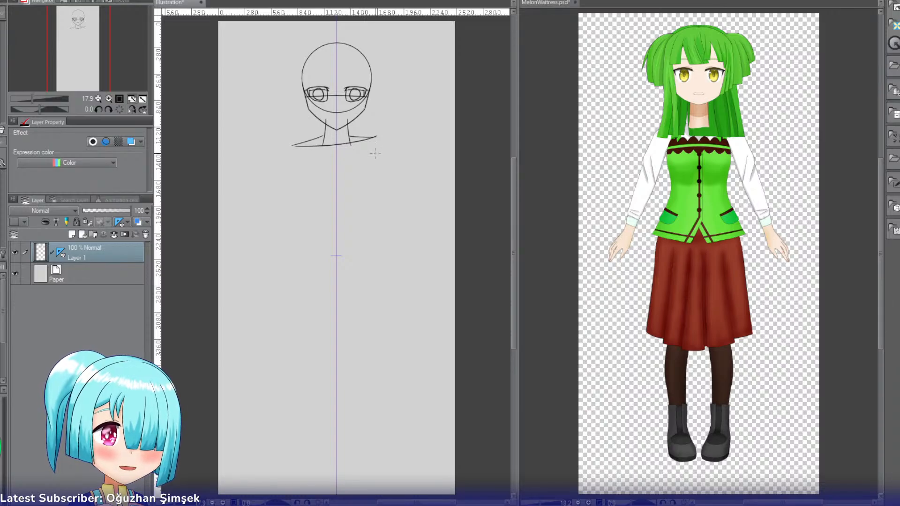
Step: Draw a short stroke from the neck to the right end of the shoulder line and erase the excess there
key("ctrl+z")
left_click_drag(349, 135, 375, 136)
key("ctrl+z")
key("e")
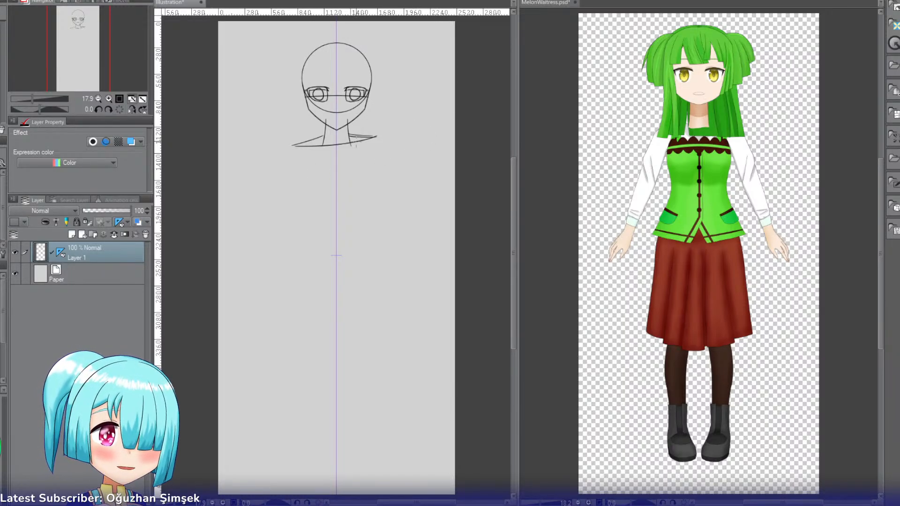
left_click_drag(374, 135, 359, 135)
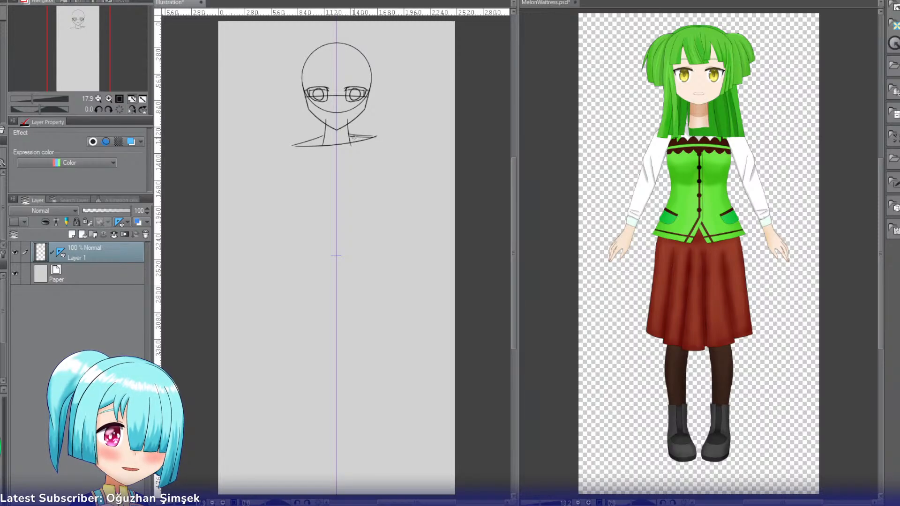
left_click_drag(353, 136, 369, 138)
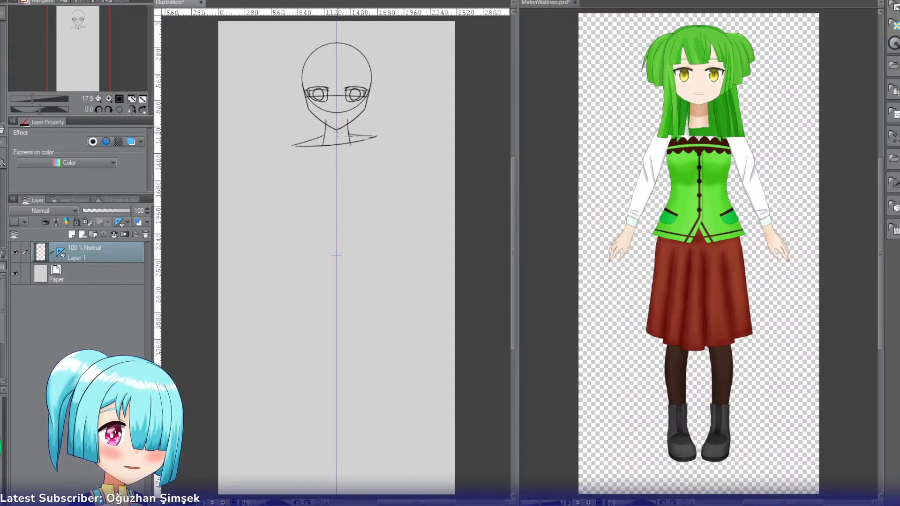
Step: Draw the upper torso's centre line, curving from the chin past the shoulder line out to the right of the symmetry ruler
left_click_drag(336, 130, 355, 184)
key("ctrl+z")
key("ctrl+z")
key("ctrl+z")
left_click_drag(339, 147, 350, 173)
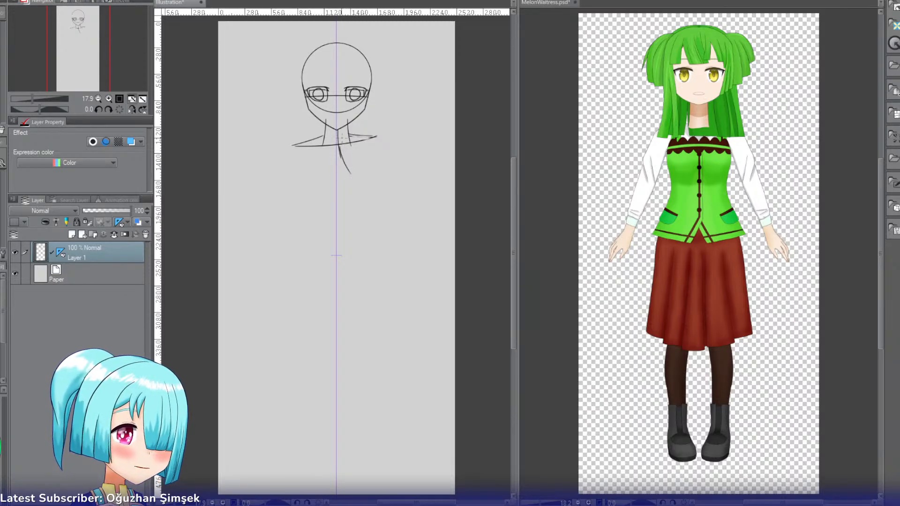
key("ctrl+z")
key("ctrl+z")
mouse_move(337, 129)
left_mouse_down()
mouse_move(348, 163)
mouse_move(340, 142)
mouse_move(357, 162)
mouse_move(338, 141)
mouse_move(350, 185)
left_mouse_up()
key("ctrl+z")
key("ctrl+z")
key("ctrl+z")
key("ctrl+z")
key("ctrl+z")
key("ctrl+z")
key("ctrl+z")
key("ctrl+z")
key("ctrl+z")
key("ctrl+z")
key("ctrl+z")
key("ctrl+z")
left_click_drag(343, 150, 350, 174)
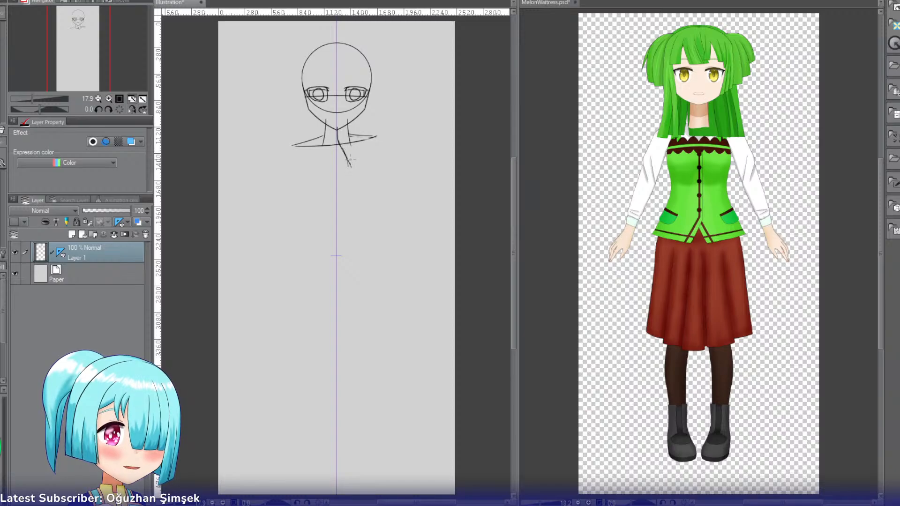
Step: Continue the torso's centre line down from the chest, curving back to end near the ruler just below its centre mark
left_click_drag(349, 161, 340, 234)
key("ctrl+z")
key("ctrl+z")
key("ctrl+z")
key("ctrl+z")
key("ctrl+z")
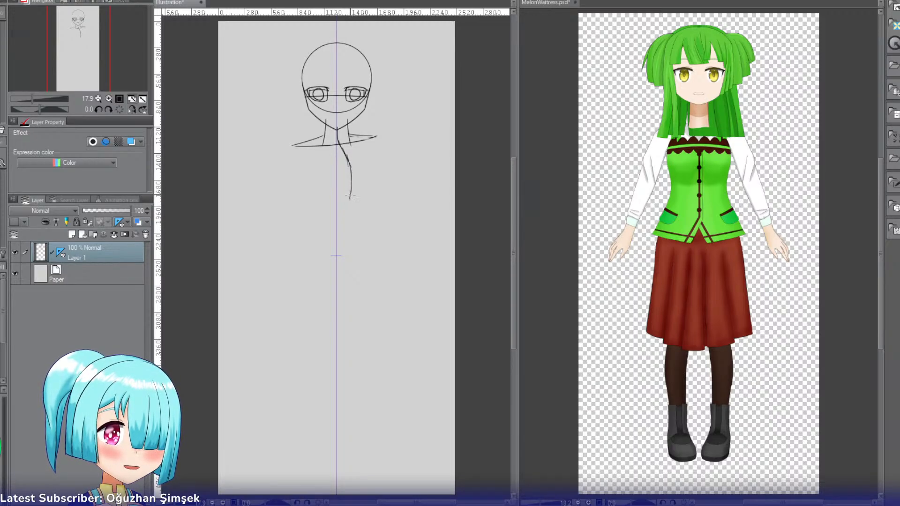
left_click_drag(350, 195, 342, 244)
key("ctrl+z")
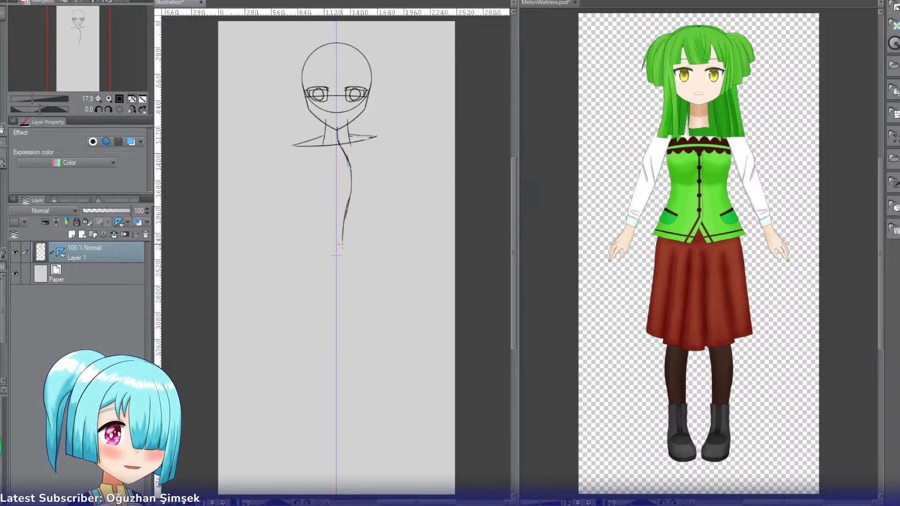
key("ctrl+z")
left_click_drag(350, 196, 339, 267)
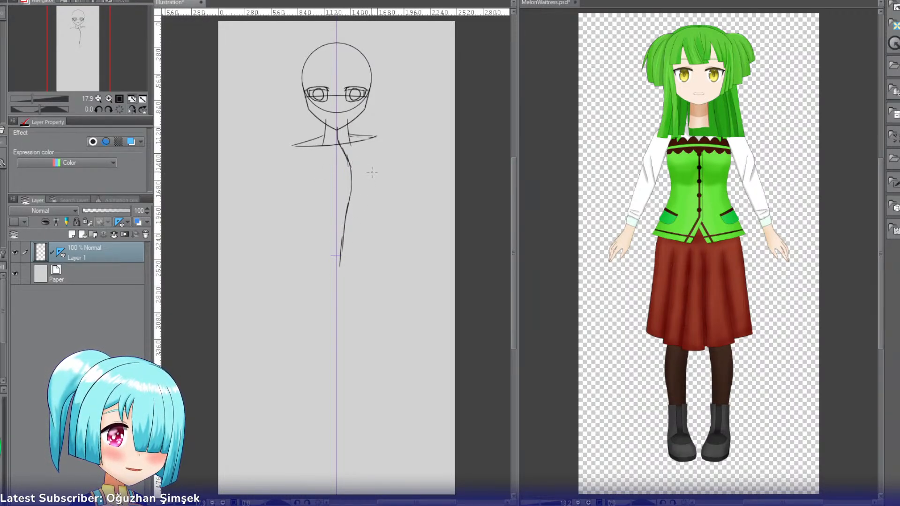
Step: Draw a shallow curve across the chest and a right chest contour bulging outward around its end
mouse_move(377, 168)
left_mouse_down()
mouse_move(289, 184)
mouse_move(331, 183)
mouse_move(307, 184)
left_mouse_up()
key("ctrl+z")
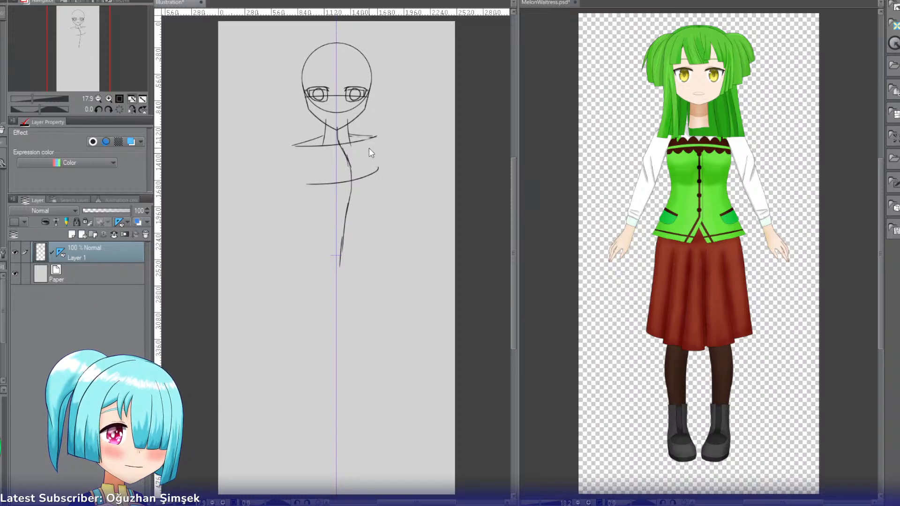
left_click_drag(368, 143, 377, 188)
key("ctrl+z")
key("ctrl+z")
key("ctrl+z")
key("ctrl+z")
key("ctrl+z")
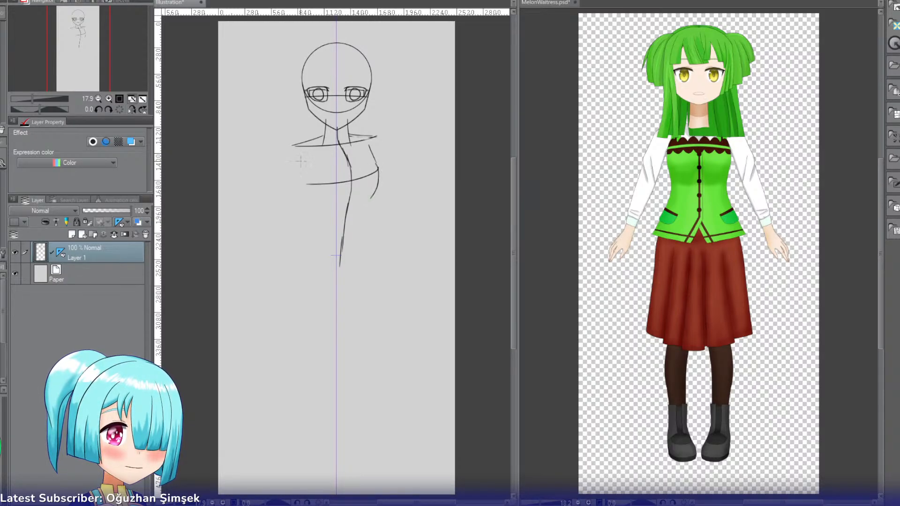
key("ctrl+z")
Step: Draw the left chest contour bowing outward past the end of the chest curve and turning in underneath
left_click_drag(312, 157, 320, 206)
key("ctrl+z")
key("ctrl+z")
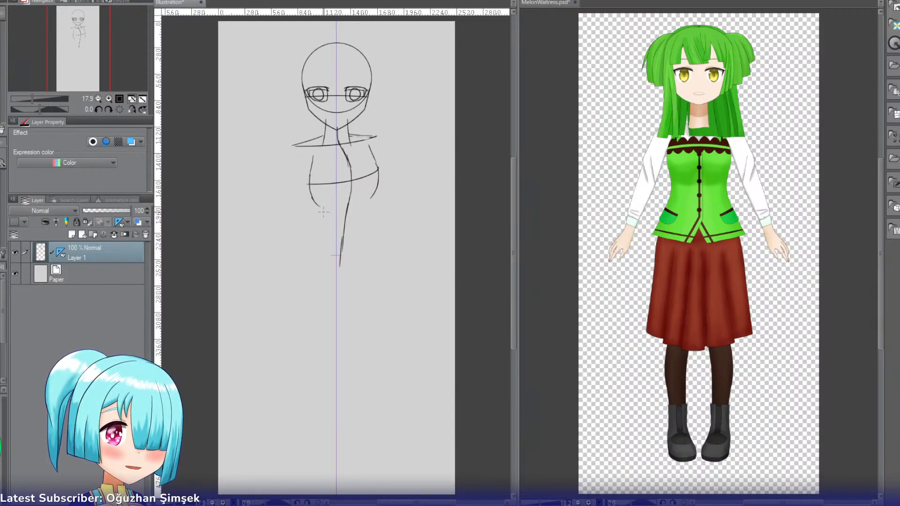
key("ctrl+z")
key("ctrl+z")
key("ctrl+z")
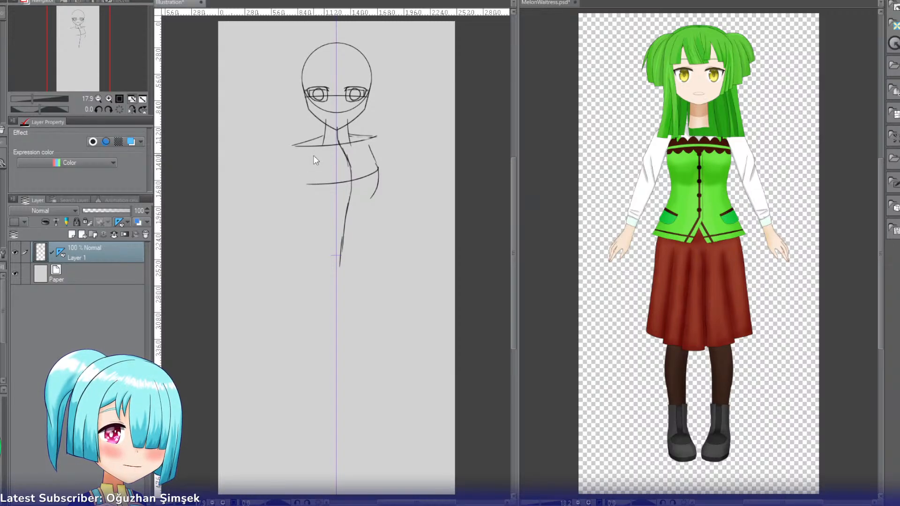
left_click_drag(313, 156, 303, 186)
key("ctrl+z")
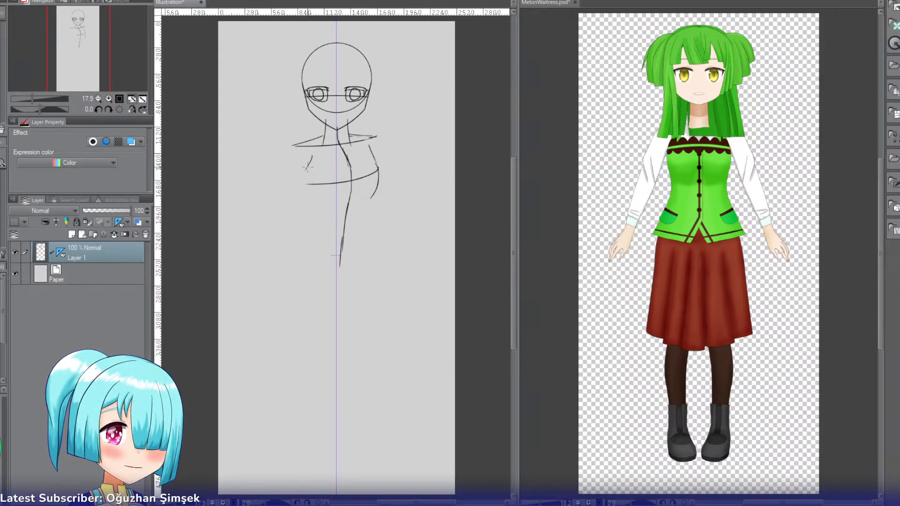
mouse_move(313, 154)
left_mouse_down()
mouse_move(304, 185)
mouse_move(305, 169)
mouse_move(315, 201)
mouse_move(306, 175)
mouse_move(307, 200)
left_mouse_up()
key("ctrl+z")
key("ctrl+z")
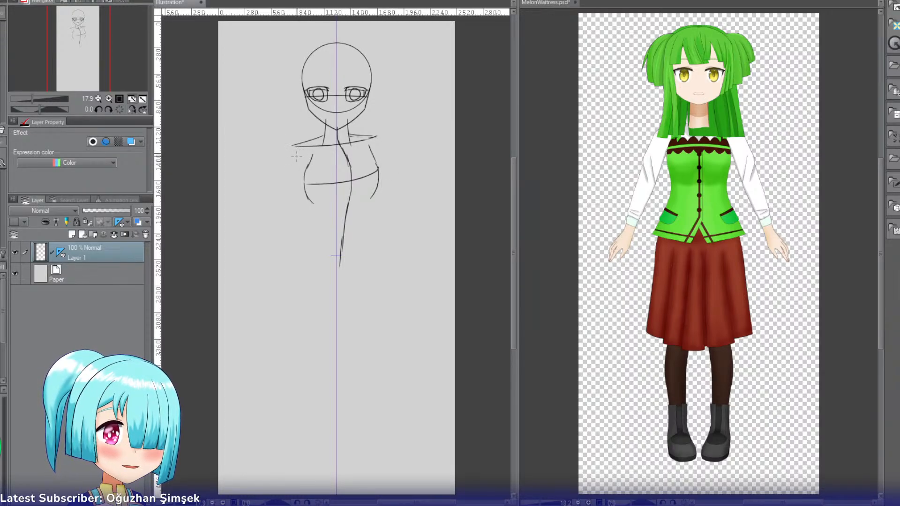
Step: Draw the left side of the torso from below the shoulder, just outside the chest contour, down to the waist
left_click_drag(297, 154, 299, 229)
key("ctrl+z")
key("ctrl+z")
left_click_drag(296, 194, 305, 237)
key("ctrl+z")
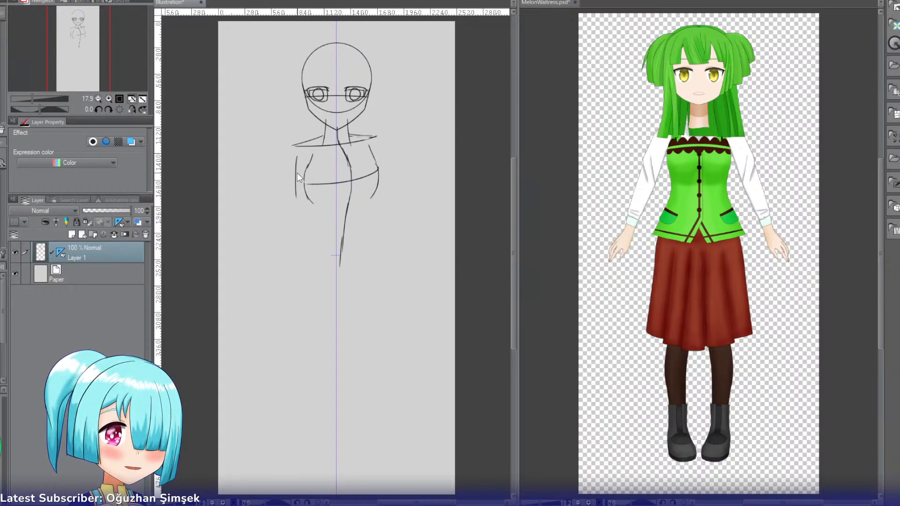
key("ctrl+z")
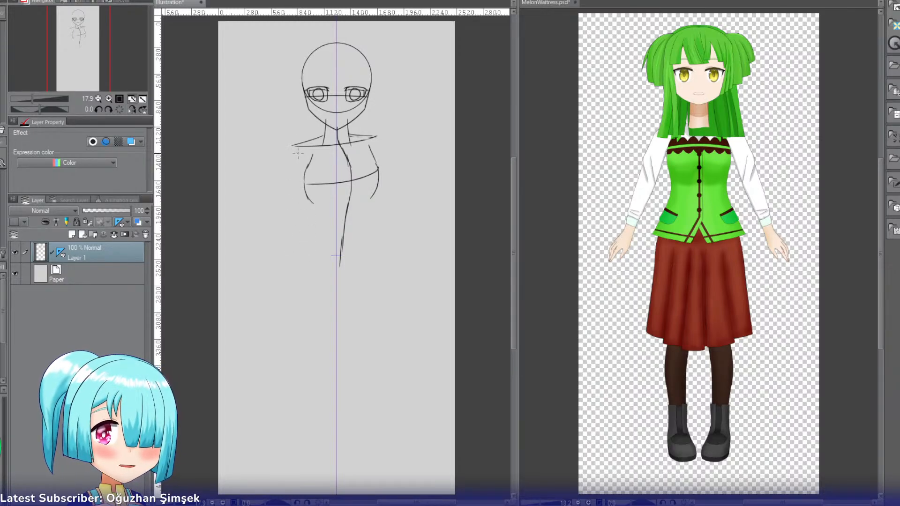
key("ctrl+z")
left_click_drag(298, 152, 297, 195)
key("ctrl+z")
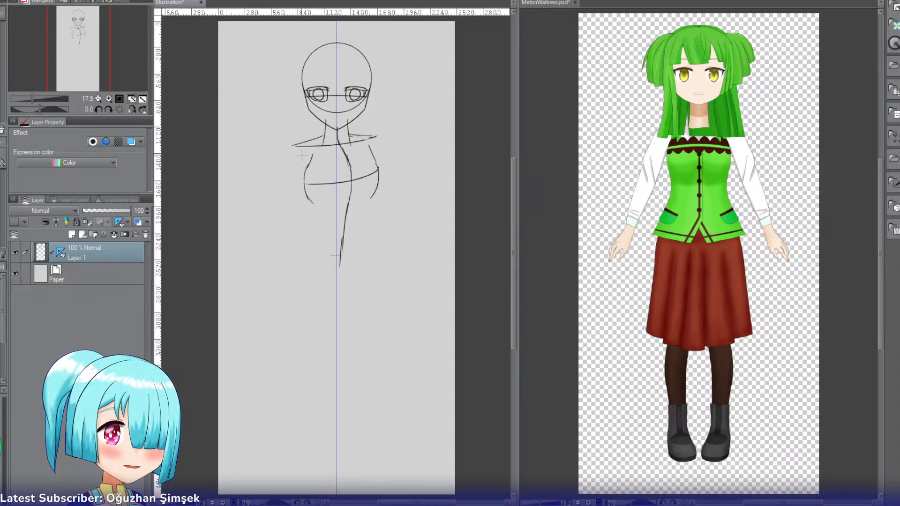
key("ctrl+z")
key("ctrl+z")
mouse_move(301, 152)
left_mouse_down()
mouse_move(298, 196)
mouse_move(311, 222)
left_mouse_up()
key("ctrl+z")
left_click_drag(300, 186, 310, 241)
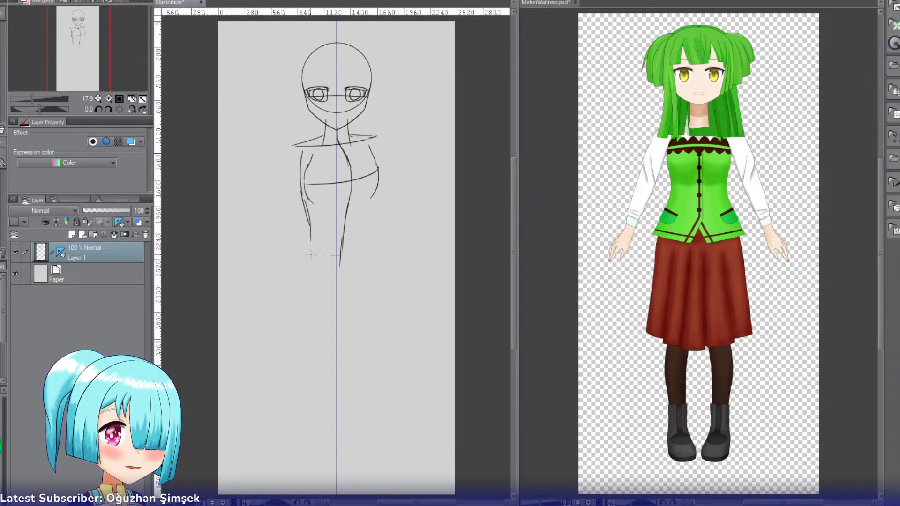
Step: Draw the left hip line flaring outward from the waist down to just below the ruler's centre mark
key("ctrl+z")
key("ctrl+z")
mouse_move(302, 197)
left_mouse_down()
mouse_move(306, 251)
mouse_move(303, 245)
left_mouse_up()
key("ctrl+z")
key("ctrl+z")
key("ctrl+z")
mouse_move(302, 203)
left_mouse_down()
mouse_move(299, 246)
mouse_move(305, 234)
mouse_move(296, 245)
left_mouse_up()
key("ctrl+z")
key("ctrl+z")
key("ctrl+z")
key("ctrl+z")
left_click_drag(303, 212, 293, 266)
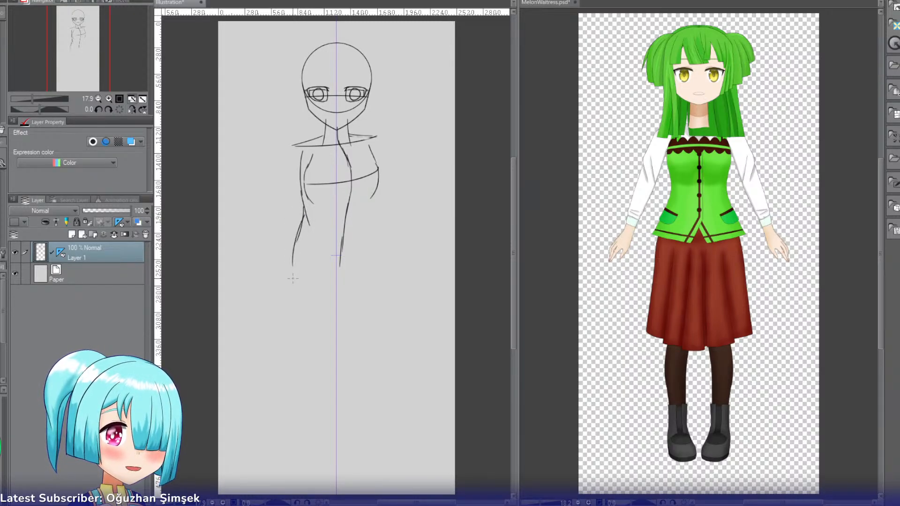
key("ctrl+z")
left_click_drag(302, 225, 295, 269)
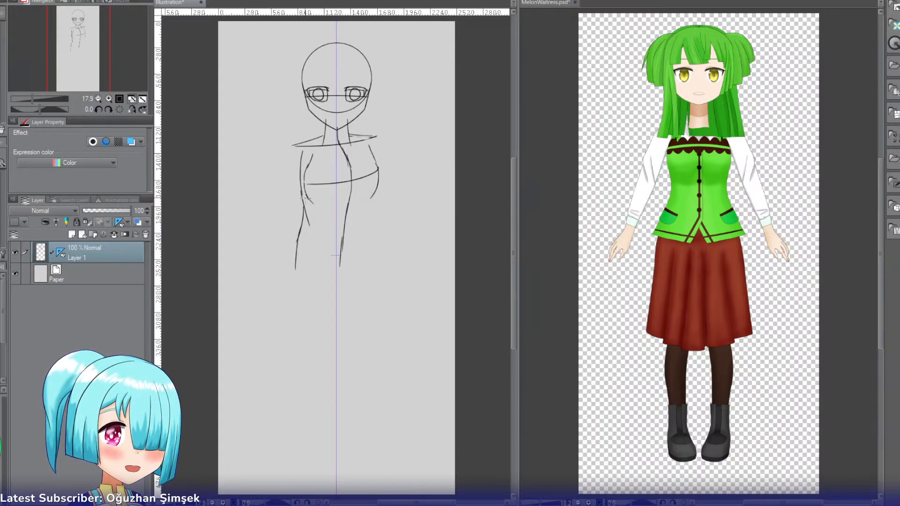
Step: Draw the rounded left shoulder and outer upper arm, curving down from the shoulder line's left end
left_click_drag(294, 146, 287, 183)
key("ctrl+z")
key("ctrl+z")
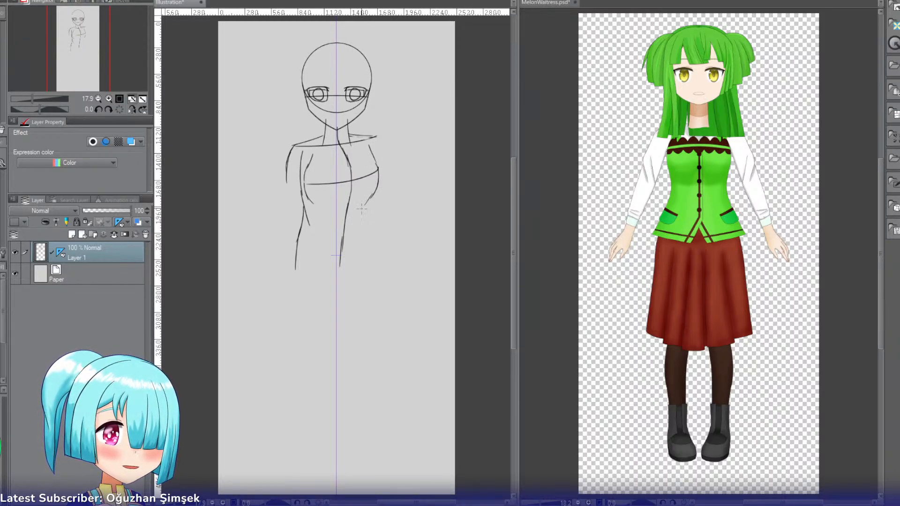
Step: Round off the underside of the right chest contour and draw the right waist flaring into the hip below it
left_click_drag(377, 193, 354, 206)
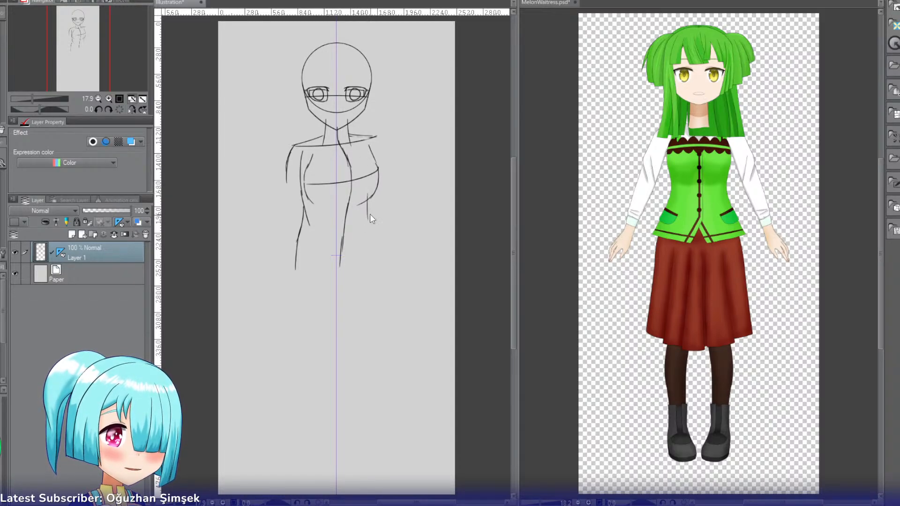
key("ctrl+z")
left_click_drag(367, 221, 371, 250)
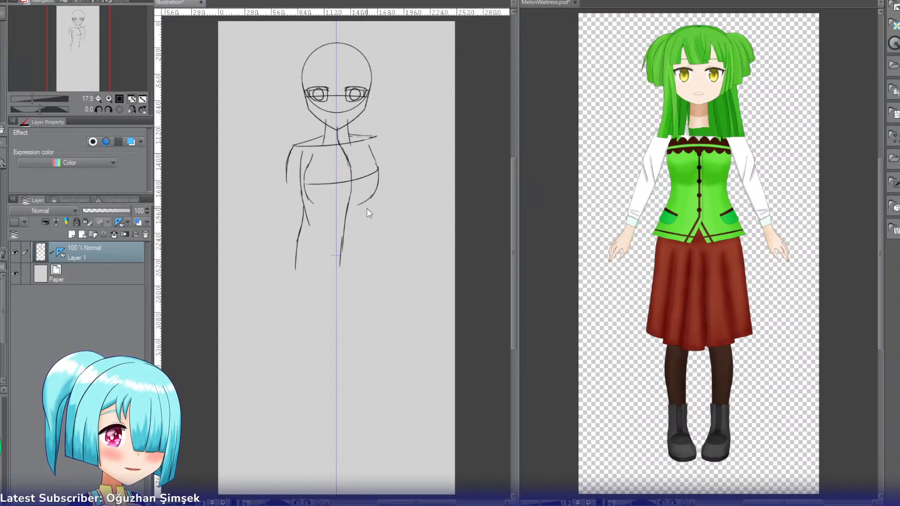
left_click_drag(362, 196, 365, 228)
left_click_drag(363, 197, 366, 228)
key("ctrl+z")
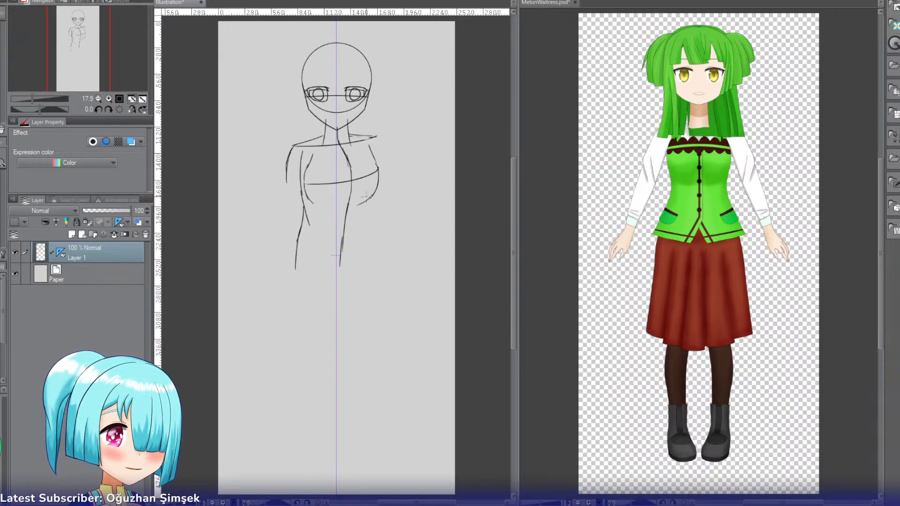
left_click_drag(362, 197, 373, 265)
key("ctrl+z")
key("ctrl+z")
key("ctrl+z")
mouse_move(360, 213)
left_mouse_down()
mouse_move(377, 245)
mouse_move(375, 273)
left_mouse_up()
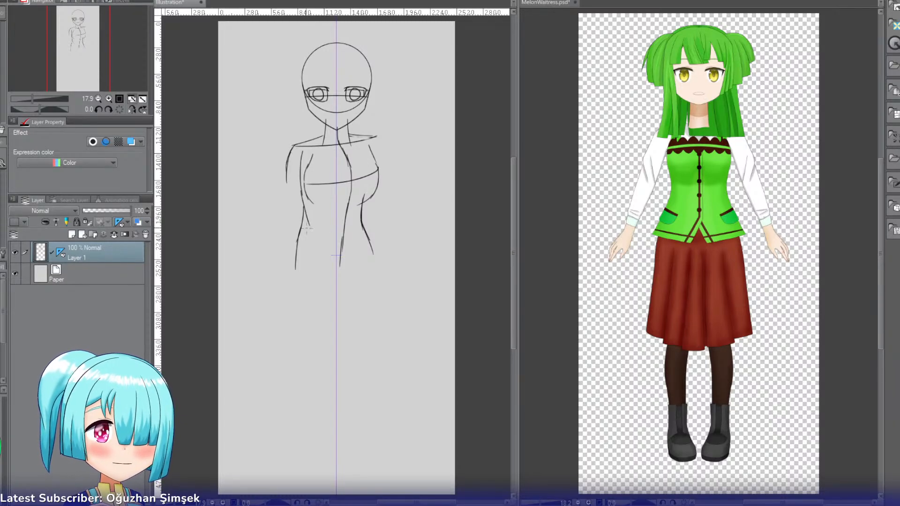
Step: Redraw the left hip line with a wider flare and erase parts of the old line
left_click_drag(304, 212, 296, 242)
key("ctrl+z")
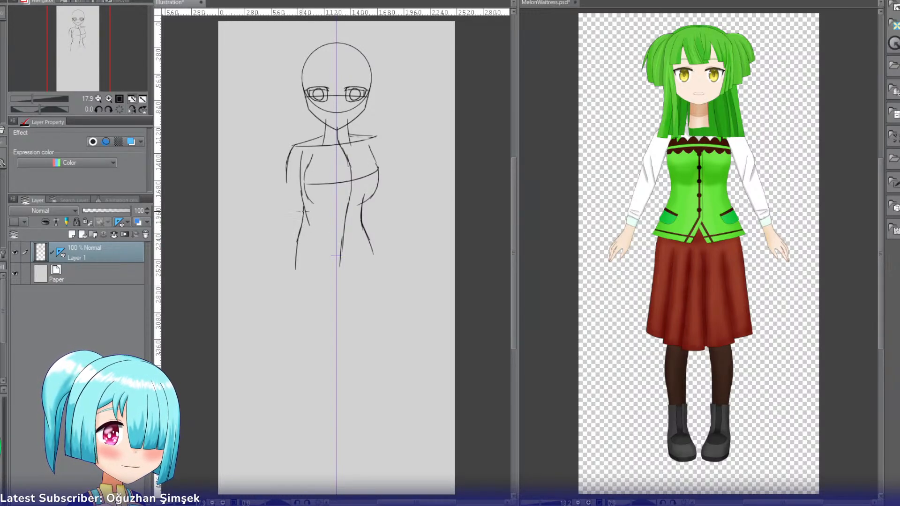
left_click_drag(304, 212, 292, 261)
key("ctrl+z")
left_click_drag(301, 228, 296, 278)
key("e")
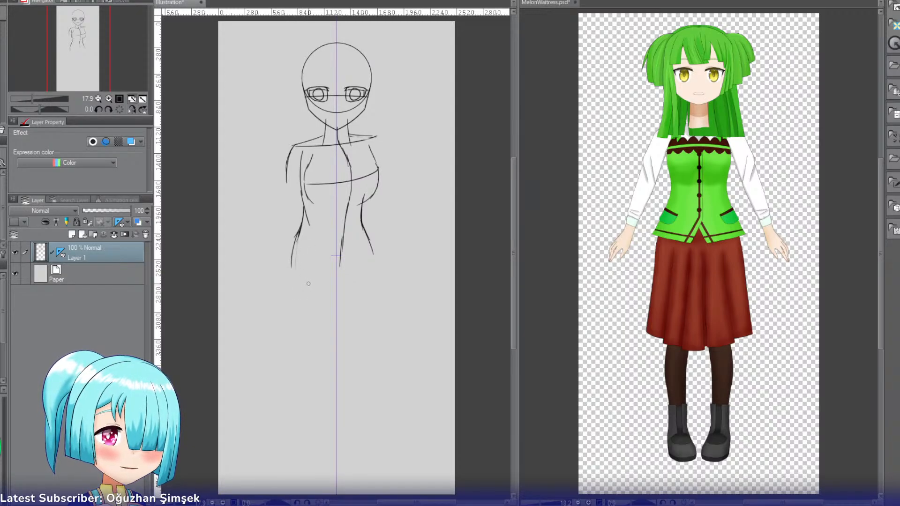
key("p")
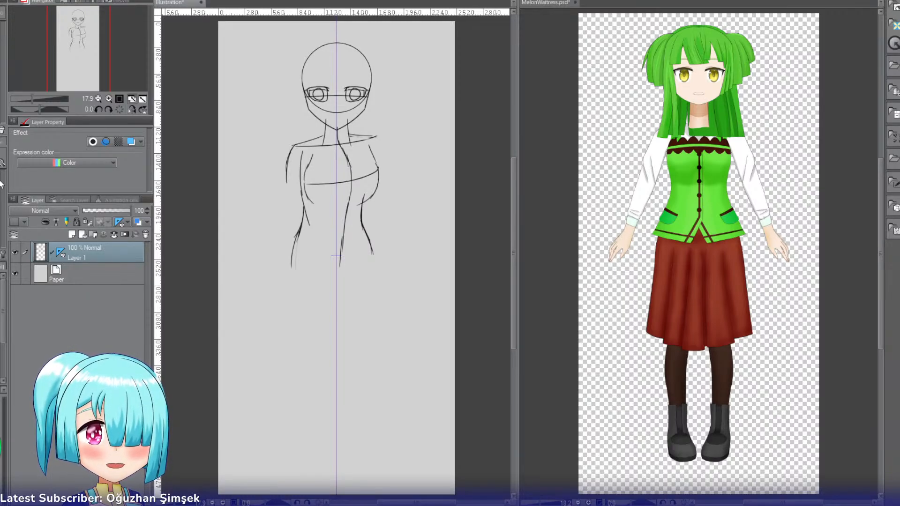
Step: Flip the whole character sketch horizontally and apply the transformation
key("ctrl+t")
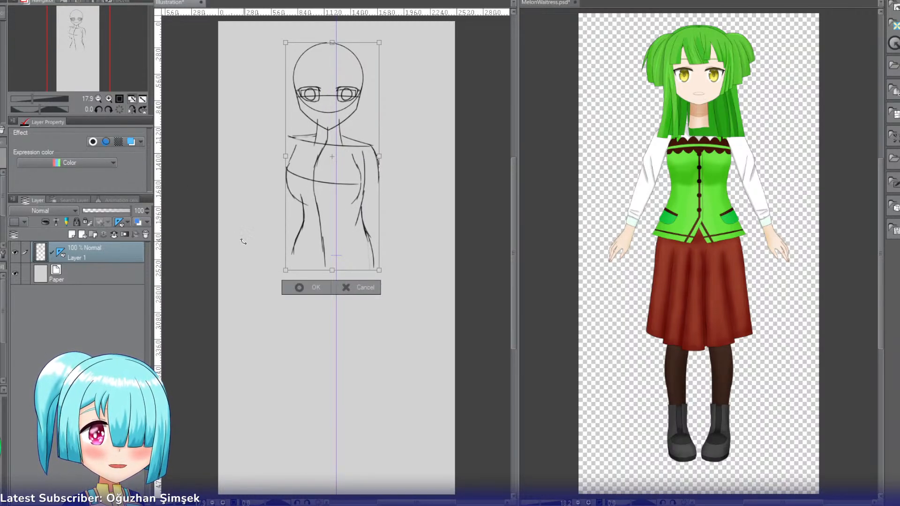
left_click(306, 290)
key("ctrl+z")
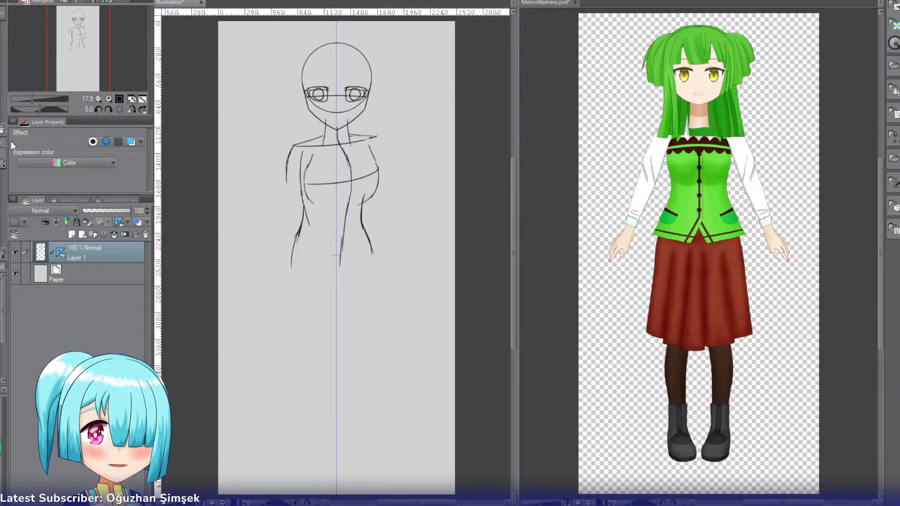
left_click(125, 220)
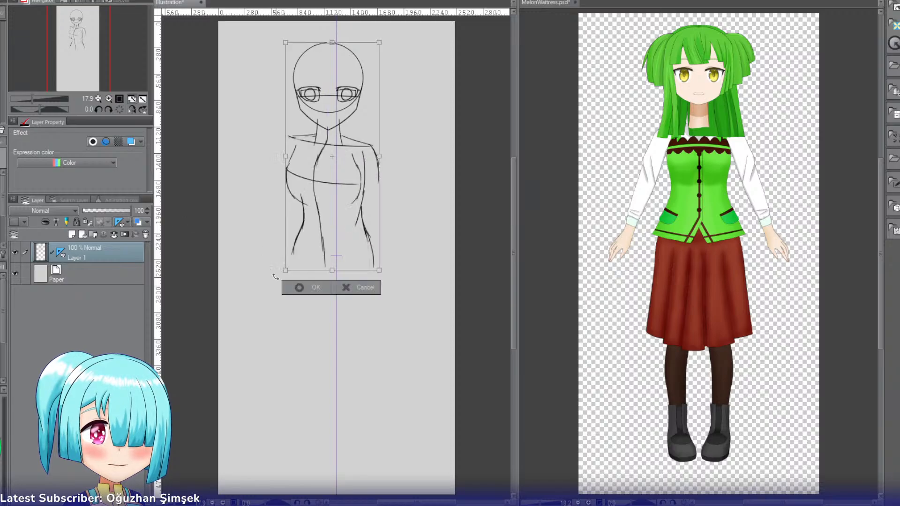
left_click(315, 288)
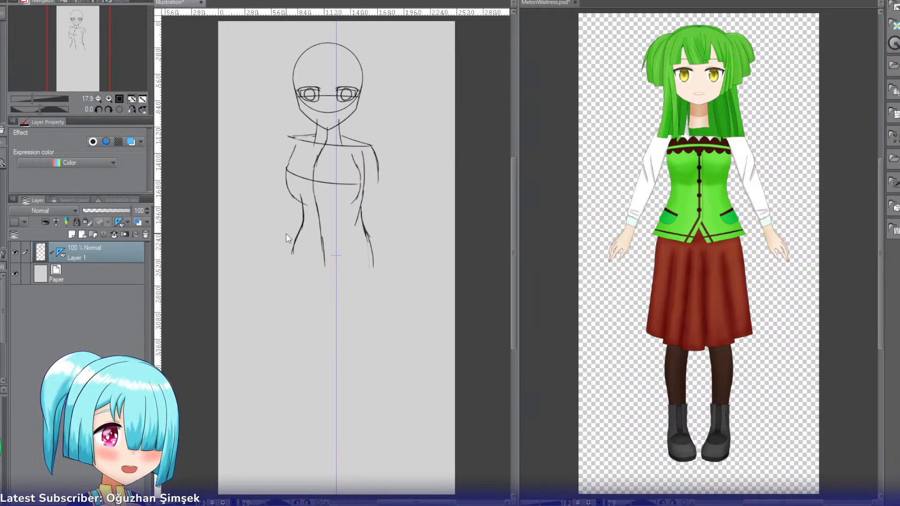
Step: Move the whole sketch slightly right so the head centres on the symmetry ruler, and apply the transformation
key("ctrl+t")
left_click_drag(355, 203, 364, 204)
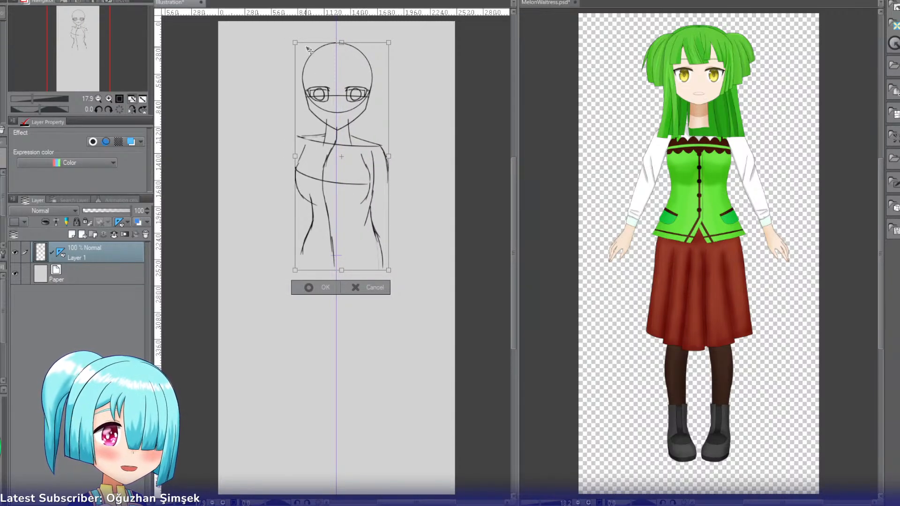
left_click(109, 99)
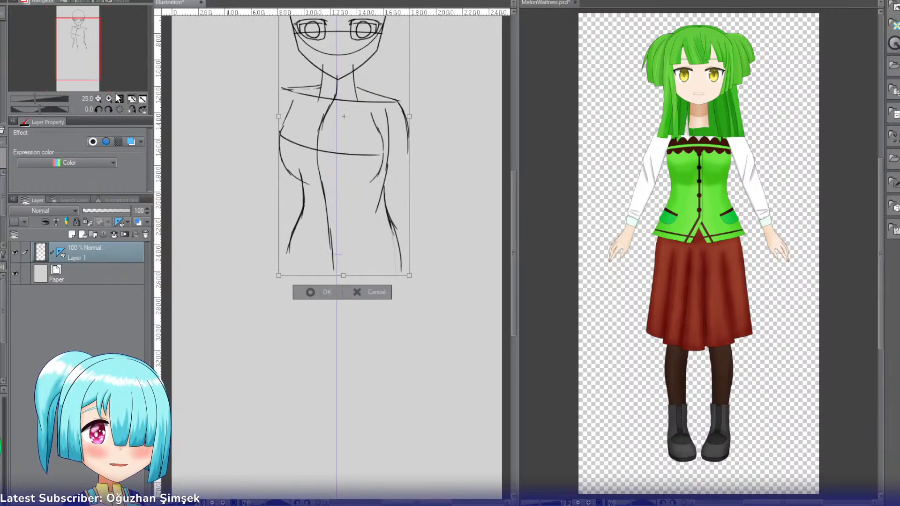
left_click(108, 99)
left_click_drag(94, 52, 83, 48)
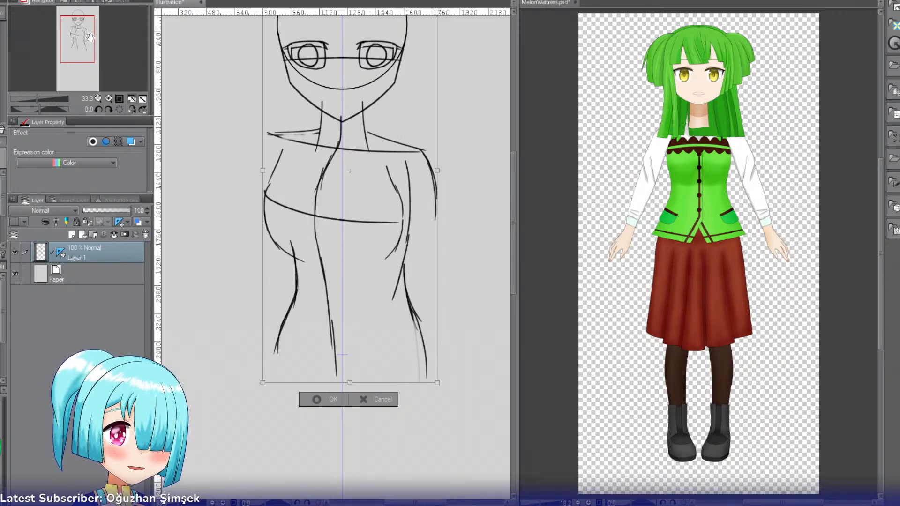
key("Return")
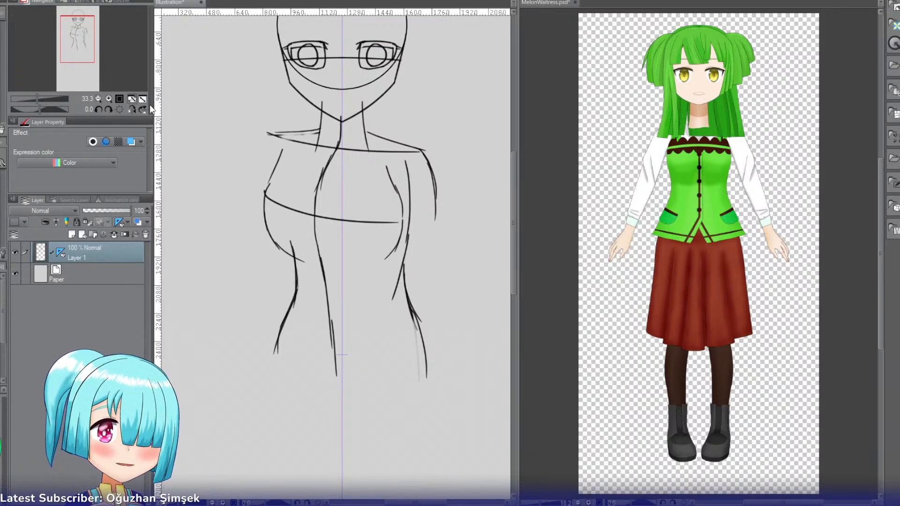
Step: Lasso the head down to the chin, cut it from the sketch layer and paste it onto its own layer
left_click(99, 99)
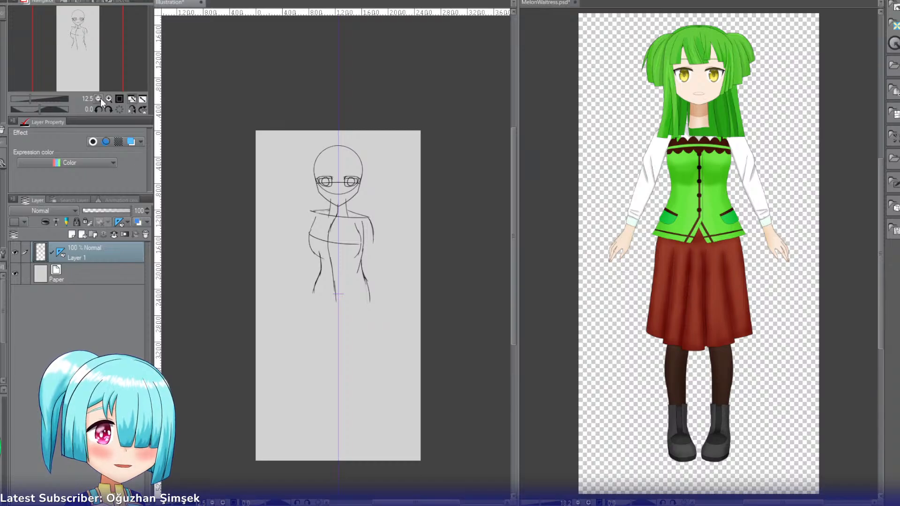
left_click(108, 98)
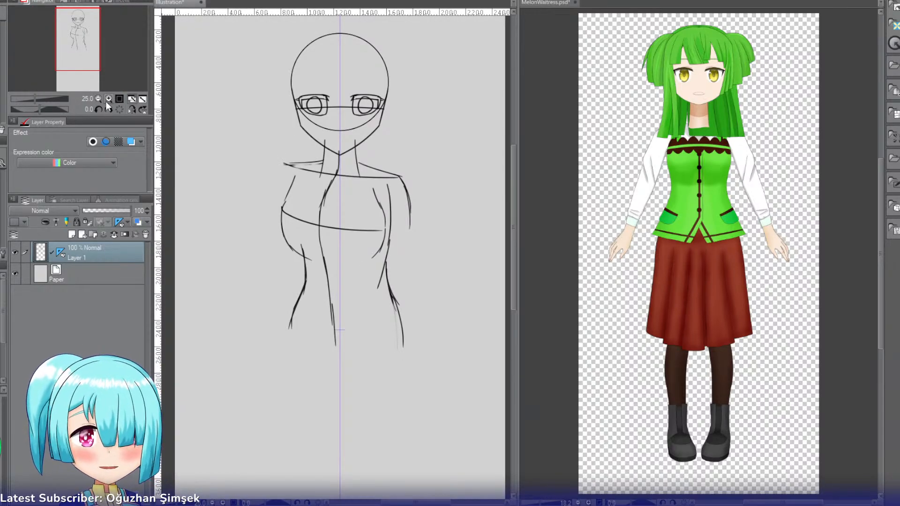
mouse_move(259, 51)
left_mouse_down()
mouse_move(259, 116)
mouse_move(274, 136)
mouse_move(333, 154)
mouse_move(367, 152)
mouse_move(404, 80)
mouse_move(404, 49)
mouse_move(356, 24)
mouse_move(294, 27)
mouse_move(277, 40)
left_mouse_up()
key("ctrl+x")
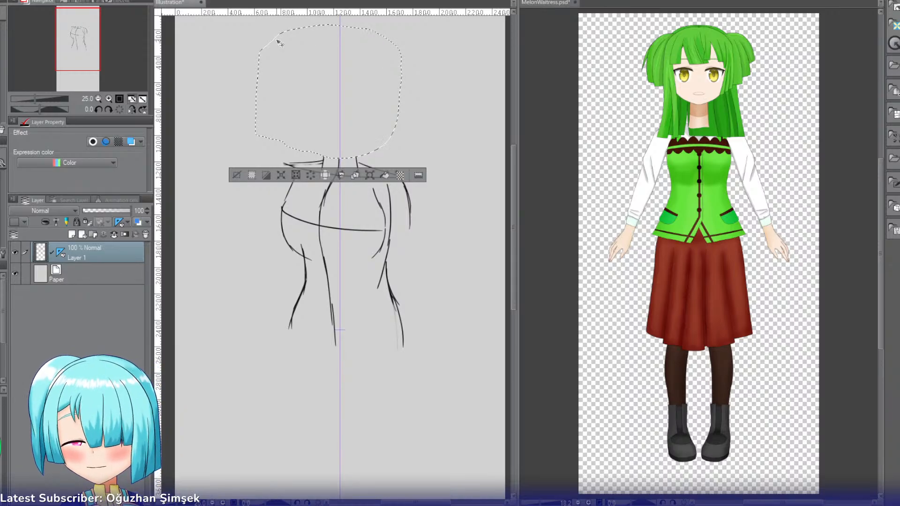
key("ctrl+v")
Step: Group the head and body layers into a folder and move the symmetry ruler from the body layer to the folder
left_click(65, 274)
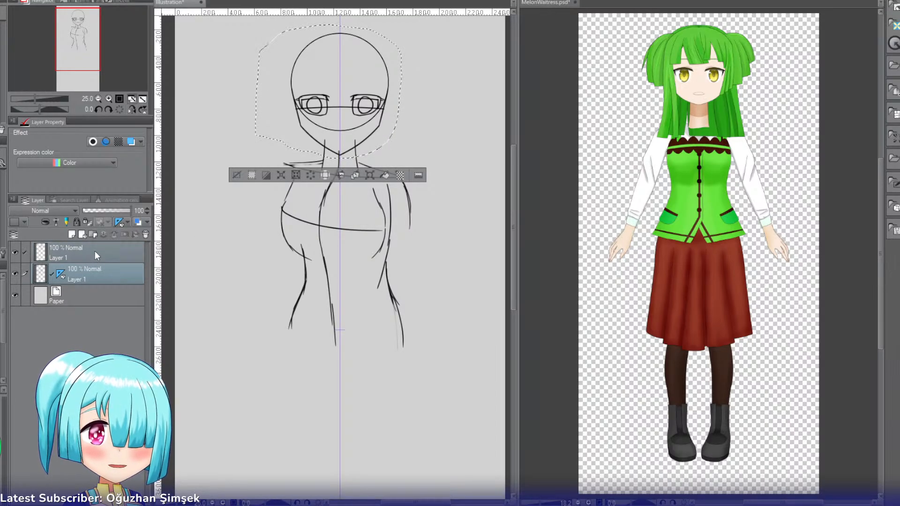
key("ctrl+g")
left_click_drag(69, 289, 68, 249)
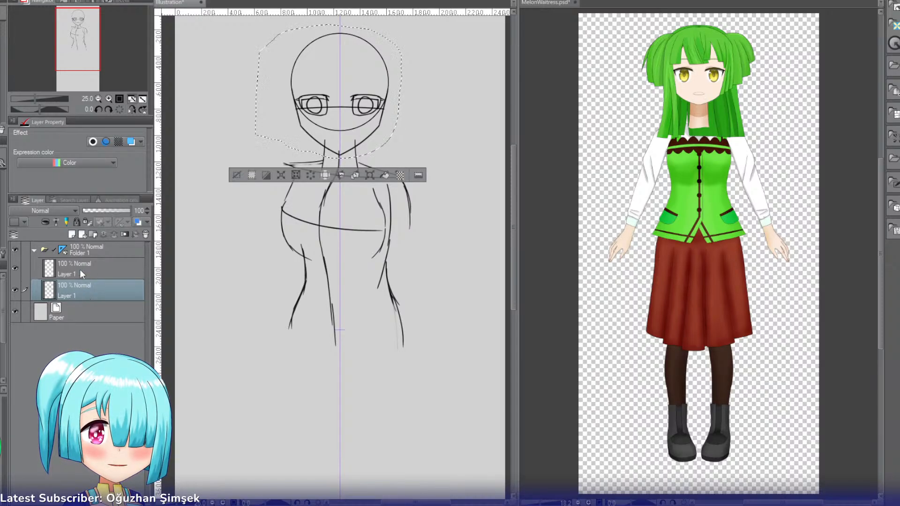
Step: Rename the pasted head's layer as Head and the remaining sketch layer as Body
left_click(79, 269)
left_click(16, 268)
left_click(16, 268)
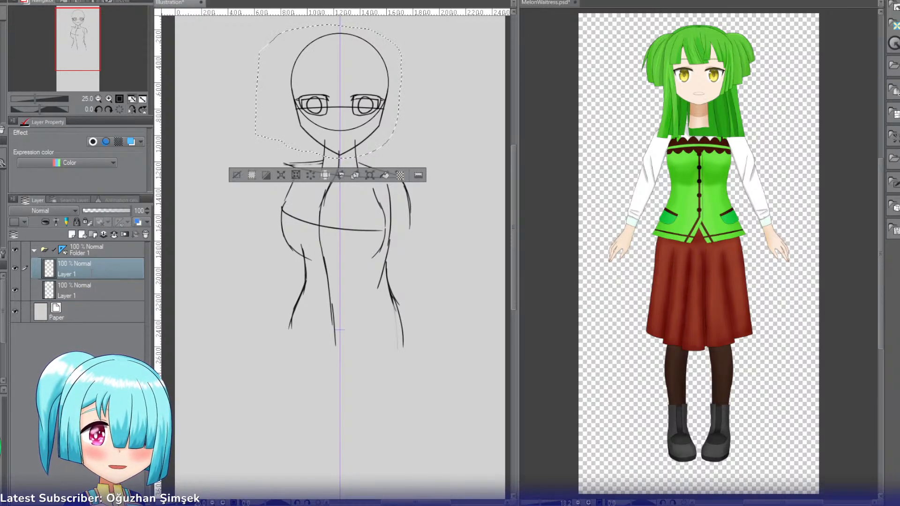
double_click(91, 273)
type("Head")
key("Return")
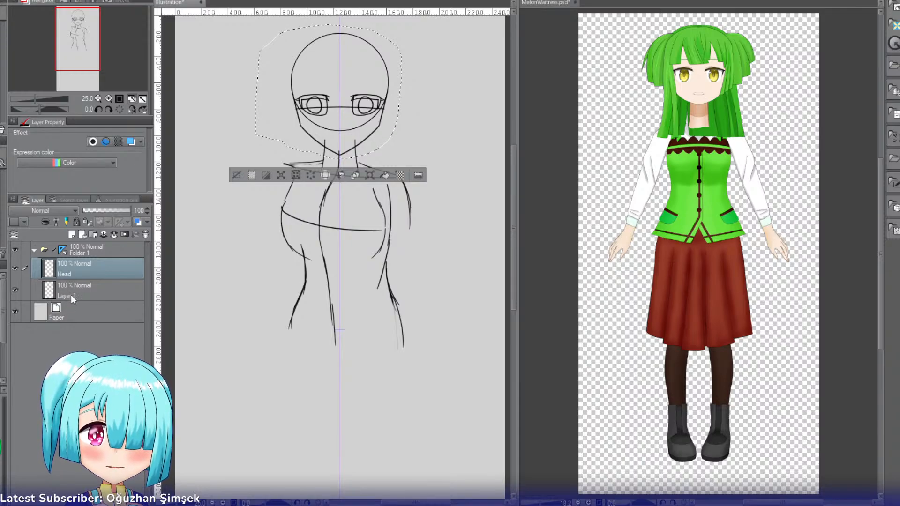
left_click(71, 294)
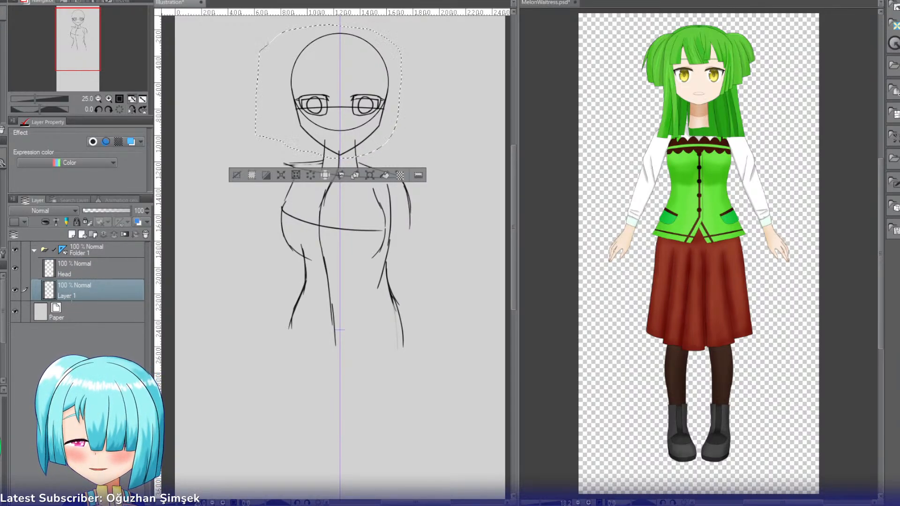
type("Body")
key("Return")
Step: Rename the layer folder as Pose and clear the lasso selection around the head
left_click(70, 252)
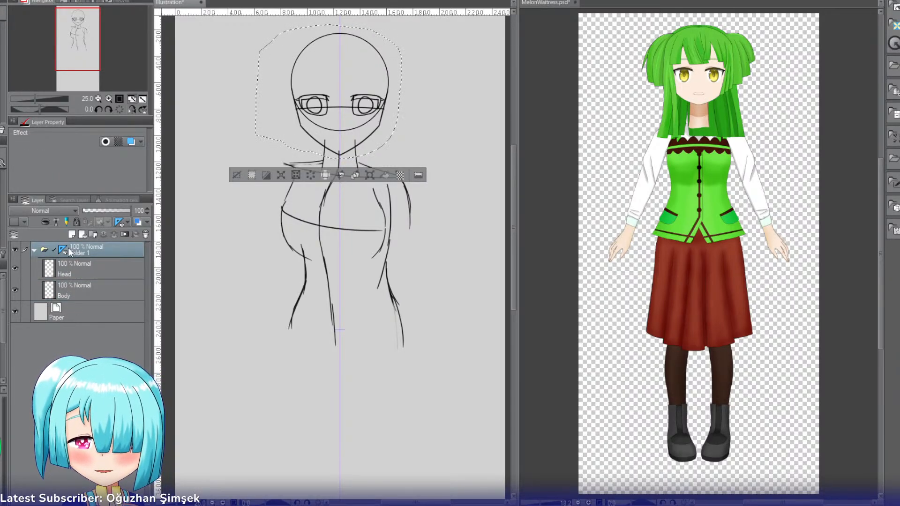
double_click(79, 252)
type("Pose")
key("Return")
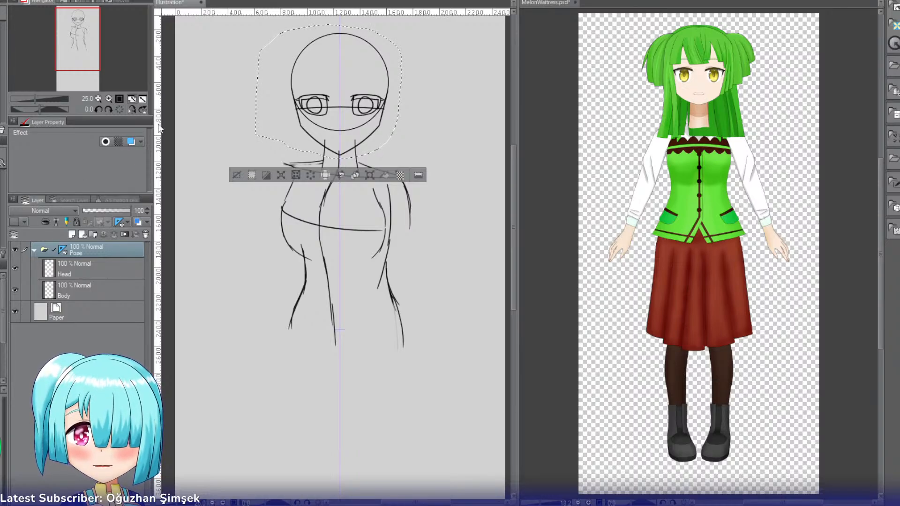
left_click(236, 175)
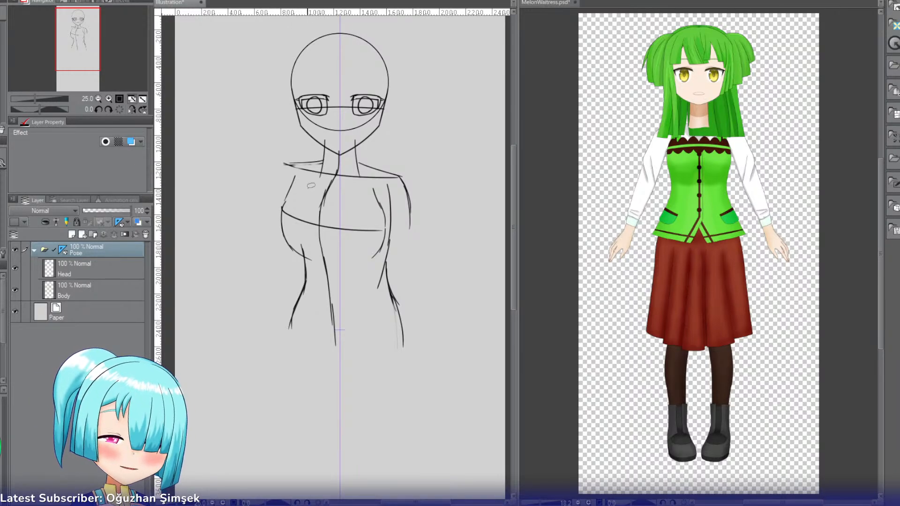
Step: On the Body layer, draw the left side of the ribcage from the armpit through the chest toward the waist
left_click(95, 294)
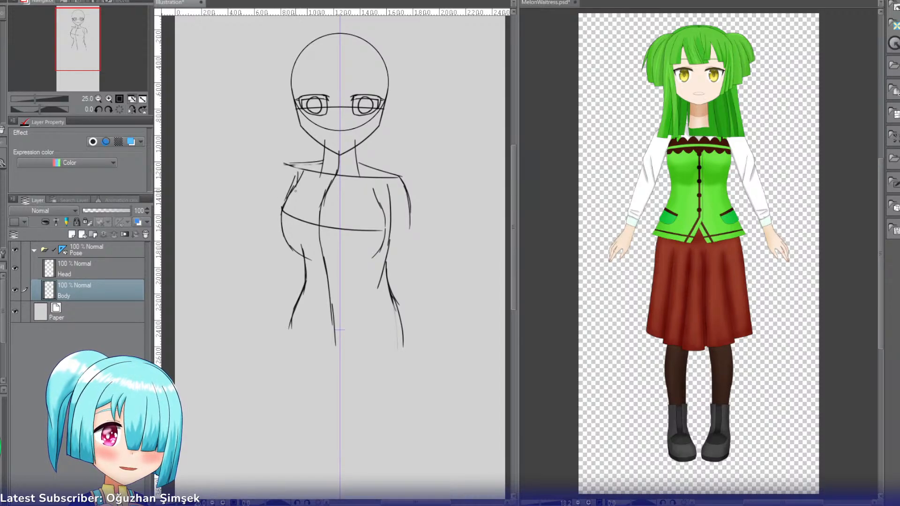
key("ctrl+z")
left_click_drag(296, 173, 302, 252)
key("ctrl+z")
key("ctrl+z")
key("ctrl+z")
left_click_drag(295, 176, 306, 282)
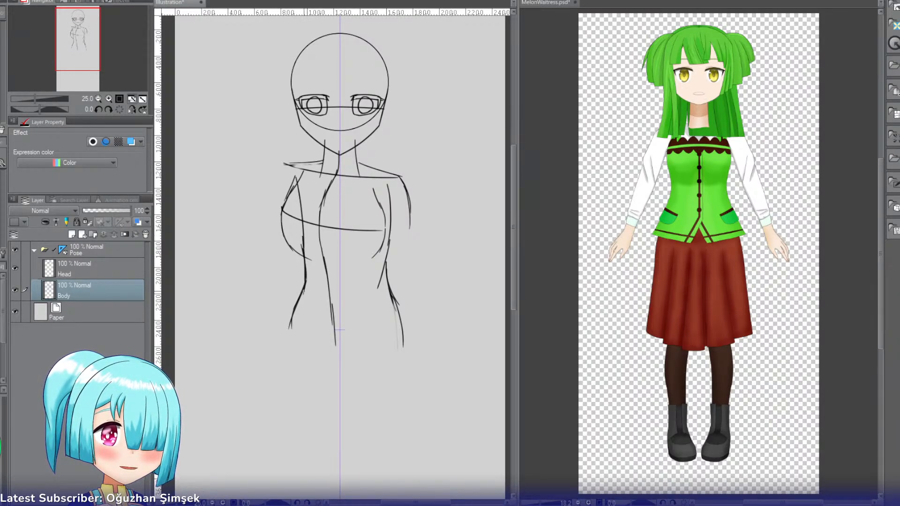
key("e")
left_click_drag(301, 240, 301, 251)
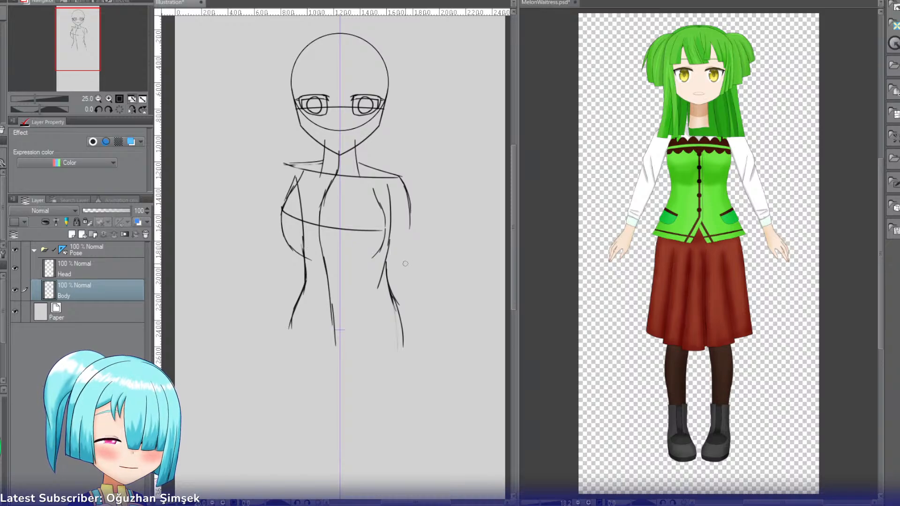
Step: Draw a short inner contour on the left waist, running from below the chest down toward the hip
left_click_drag(315, 258, 299, 302)
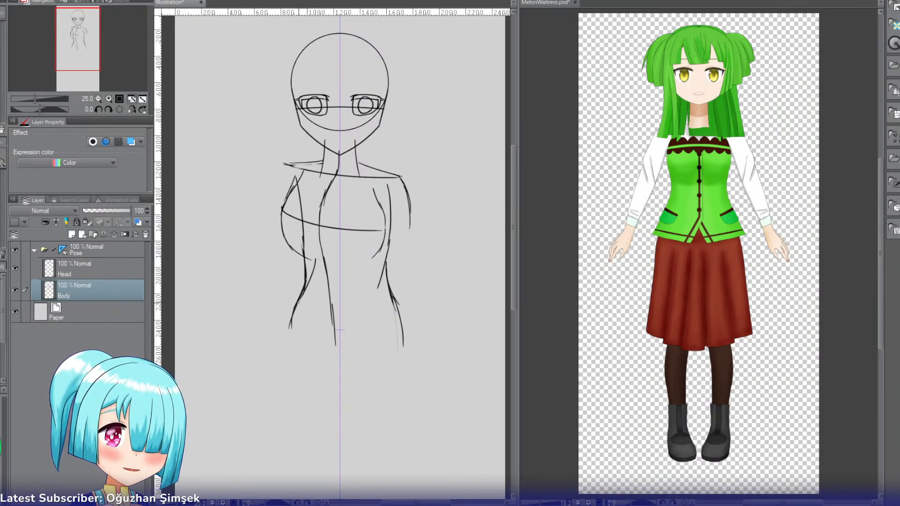
key("ctrl+z")
key("ctrl+z")
left_click_drag(313, 263, 302, 294)
key("ctrl+z")
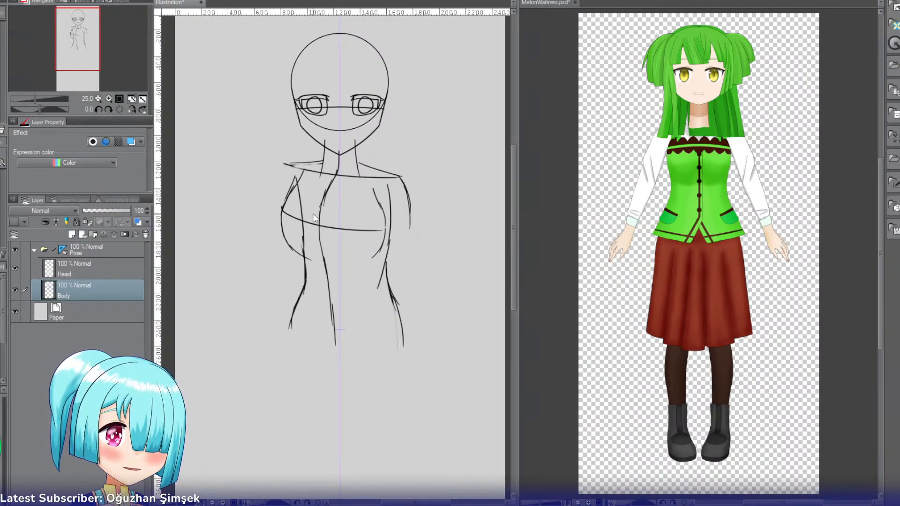
key("ctrl+z")
mouse_move(310, 249)
left_mouse_down()
mouse_move(304, 293)
mouse_move(311, 277)
mouse_move(310, 253)
mouse_move(295, 308)
left_mouse_up()
key("ctrl+z")
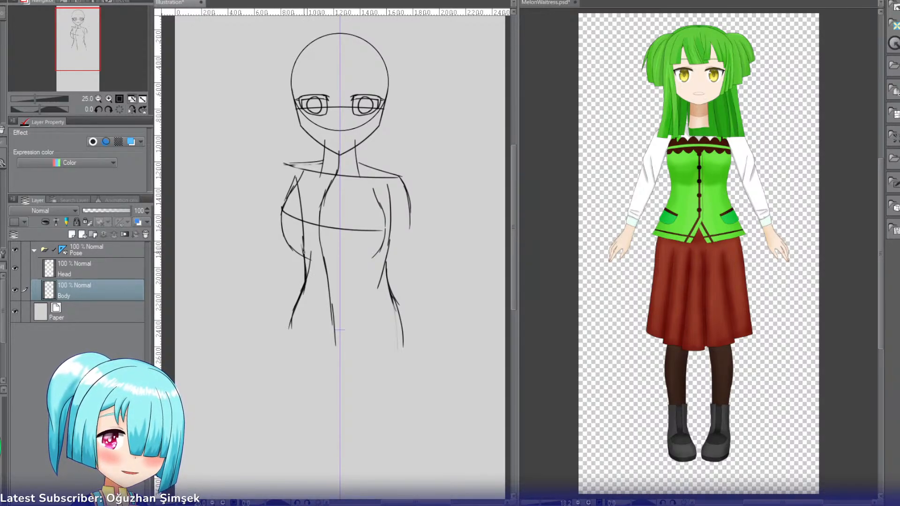
Step: Rework the lower end of the left ribcage line so it runs down into the waist
left_click_drag(302, 234, 304, 282)
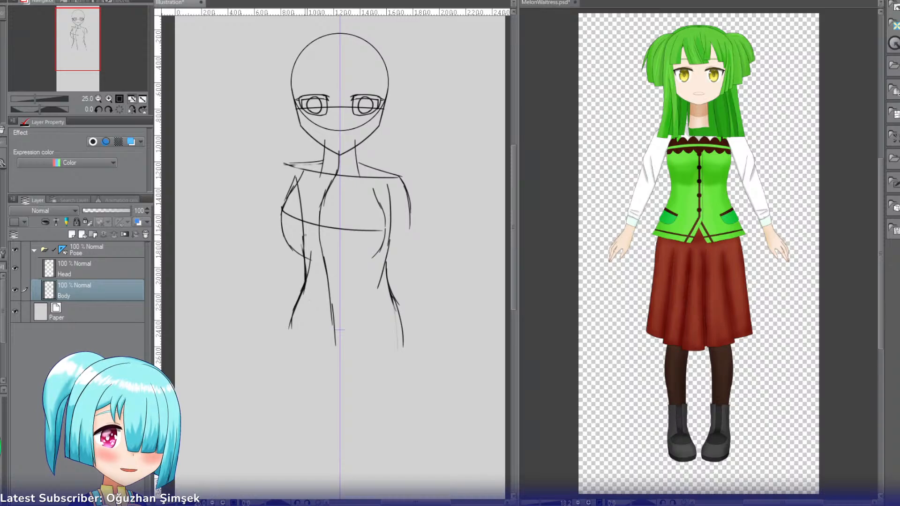
left_click_drag(304, 237, 311, 291)
key("ctrl+z")
mouse_move(303, 239)
left_mouse_down()
mouse_move(313, 303)
mouse_move(303, 277)
left_mouse_up()
key("e")
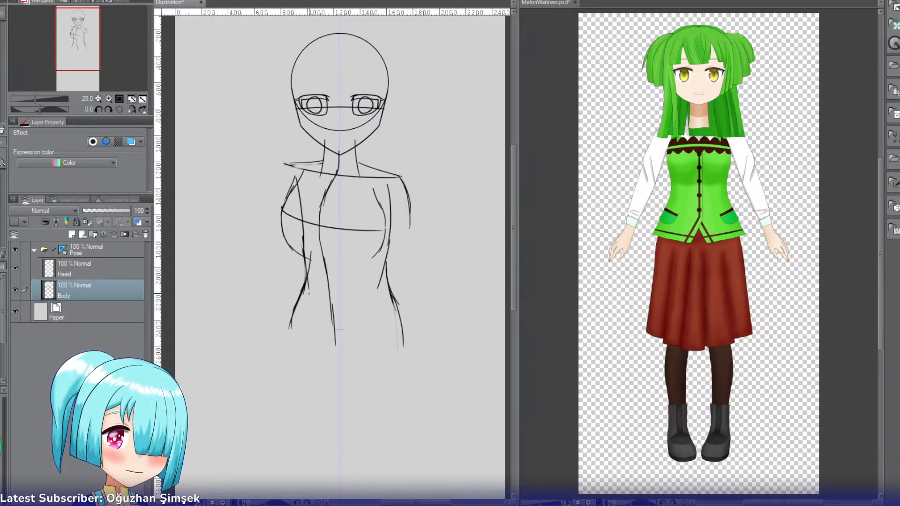
Step: Draw a shallow curved line across the top of the pelvis, connecting the left and right hips
left_click_drag(301, 294, 358, 303)
key("ctrl+z")
key("ctrl+z")
left_click_drag(301, 294, 391, 296)
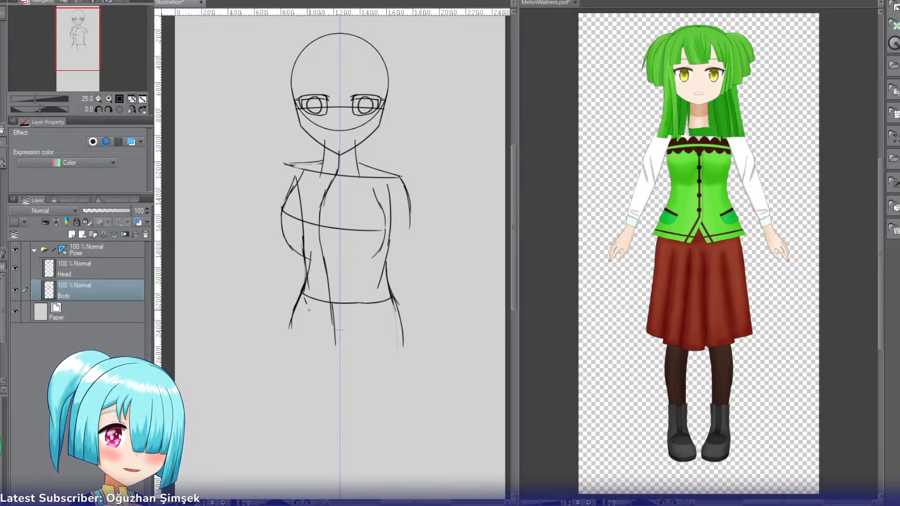
Step: Draw the V-shaped pelvis below the hip line, with both sides meeting in a rounded point at the crotch
left_click_drag(302, 298, 322, 347)
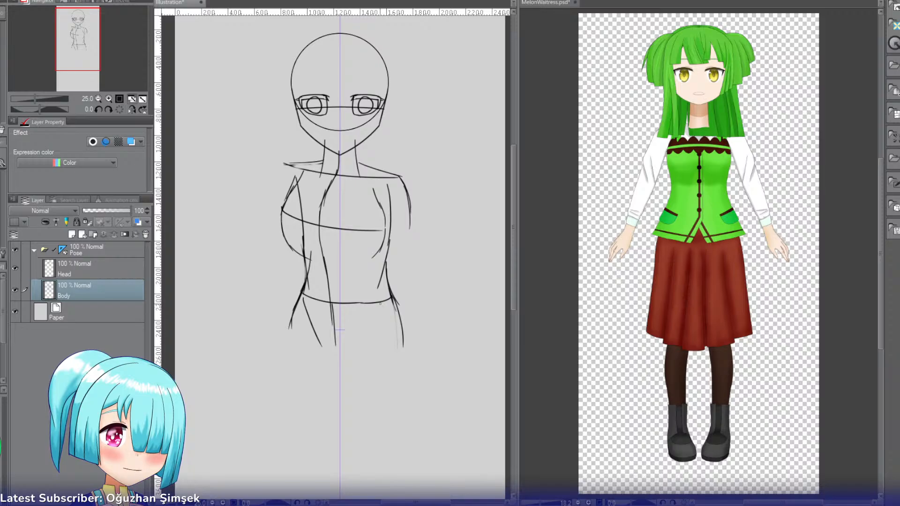
key("ctrl+z")
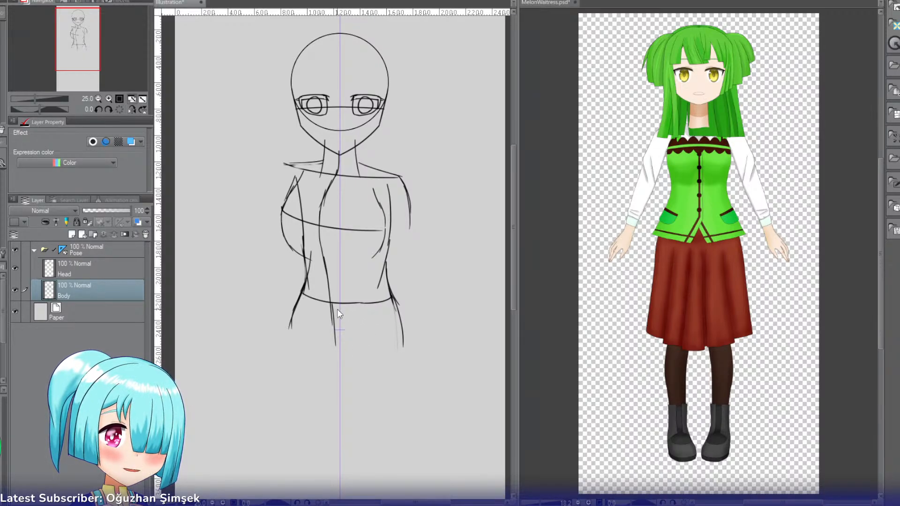
left_click_drag(302, 295, 327, 344)
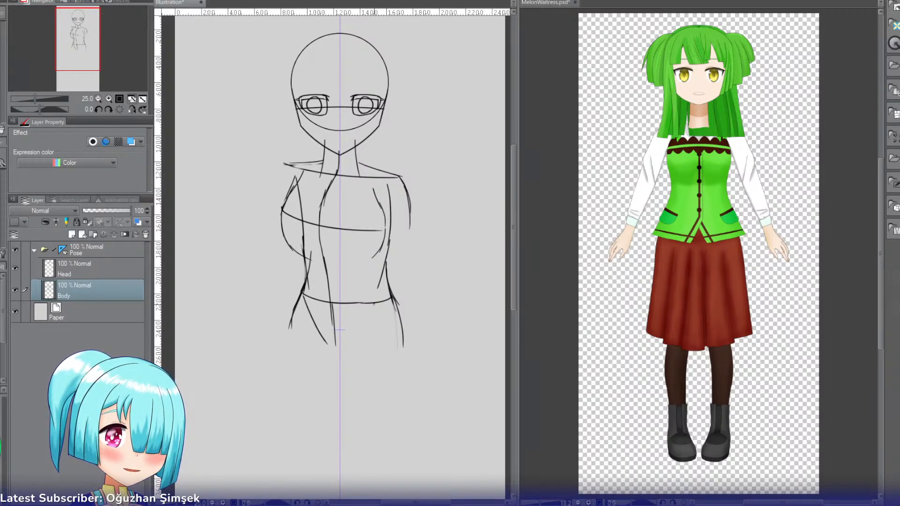
mouse_move(375, 303)
left_mouse_down()
mouse_move(341, 357)
mouse_move(352, 337)
mouse_move(349, 344)
left_mouse_up()
key("ctrl+z")
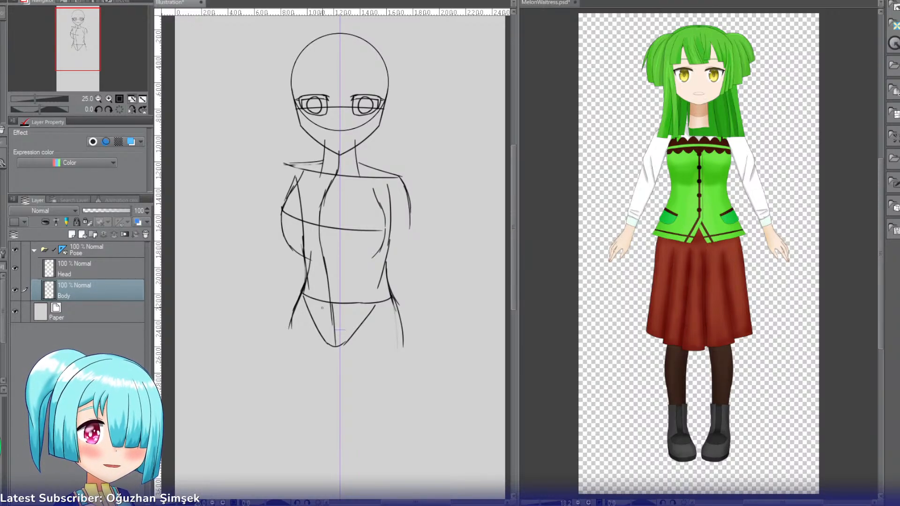
Step: Draw the left thigh, with an outer line down from the hip and an inner line curving down from the crotch
left_click(98, 99)
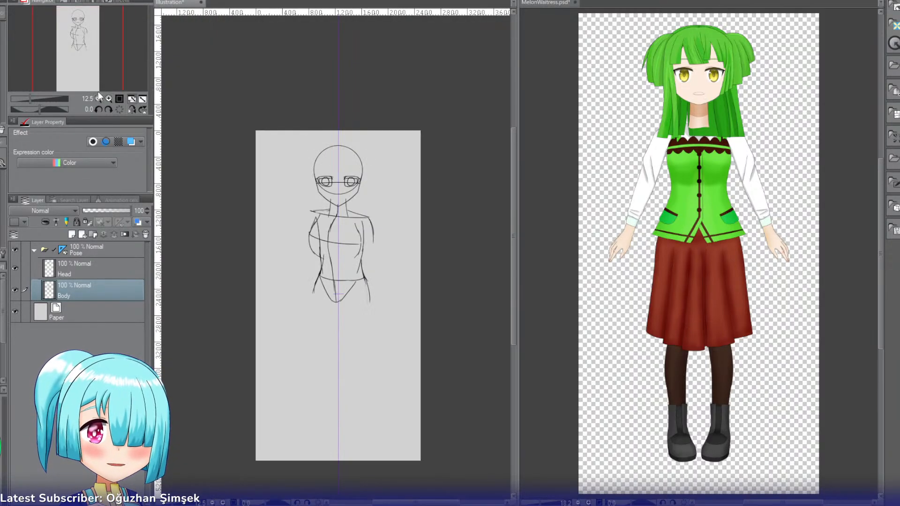
left_click_drag(102, 45, 106, 53)
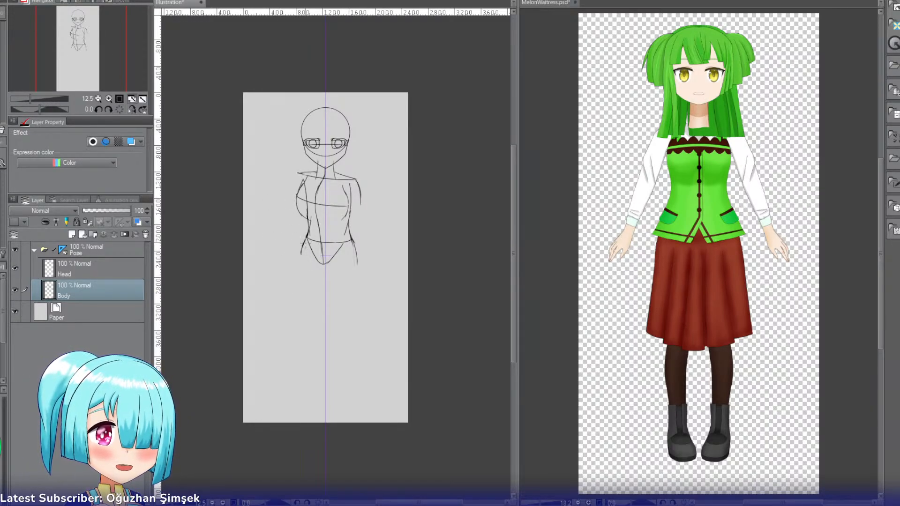
left_click_drag(304, 238, 296, 296)
key("ctrl+z")
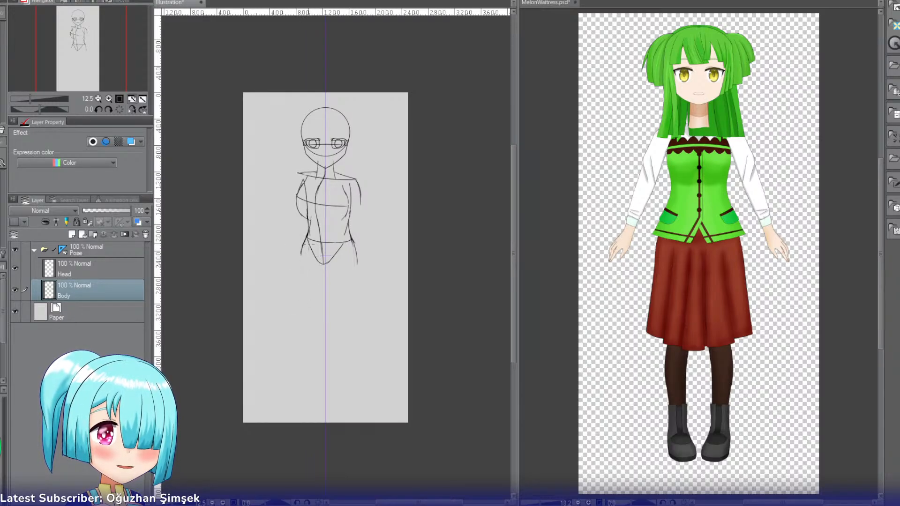
left_click_drag(304, 236, 295, 301)
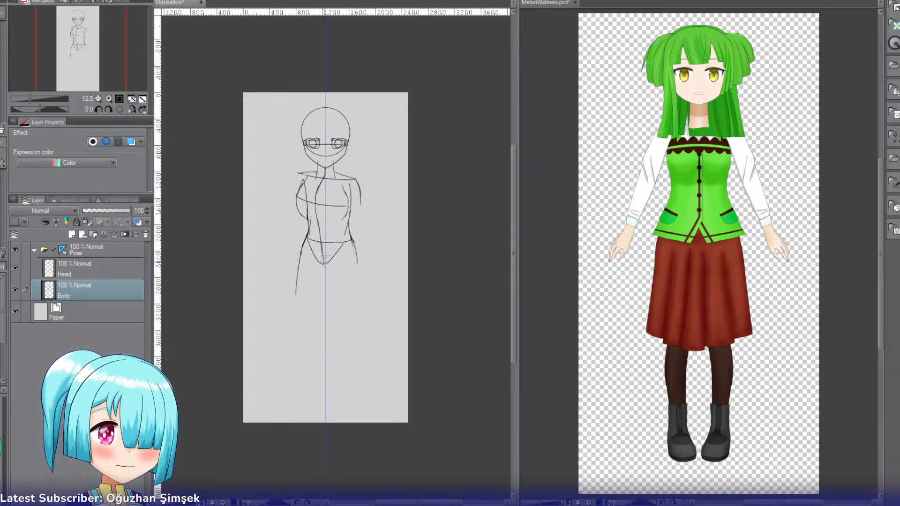
key("ctrl+z")
left_click_drag(324, 262, 313, 319)
left_click_drag(296, 278, 295, 323)
key("ctrl+z")
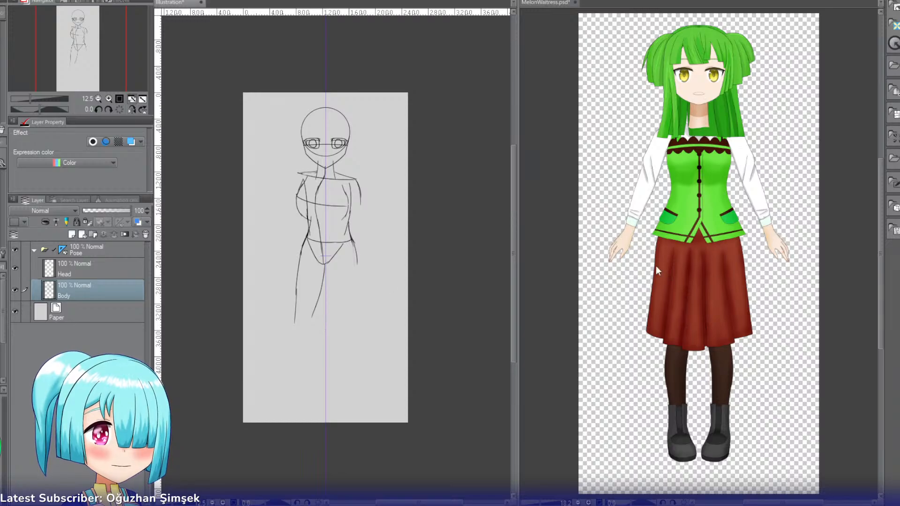
Step: Erase the lower parts of the left thigh's outer and inner lines, leaving short stubs below the hip and crotch
left_click(111, 99)
left_click_drag(84, 43, 84, 53)
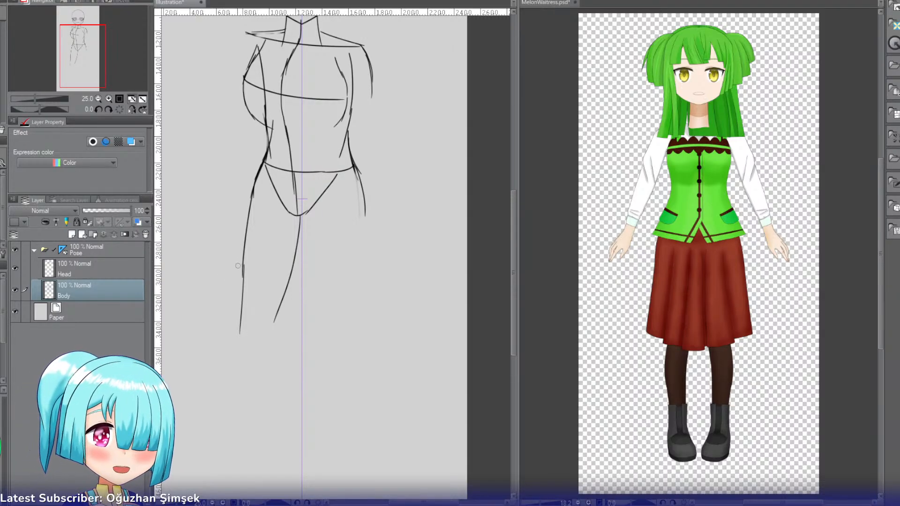
key("e")
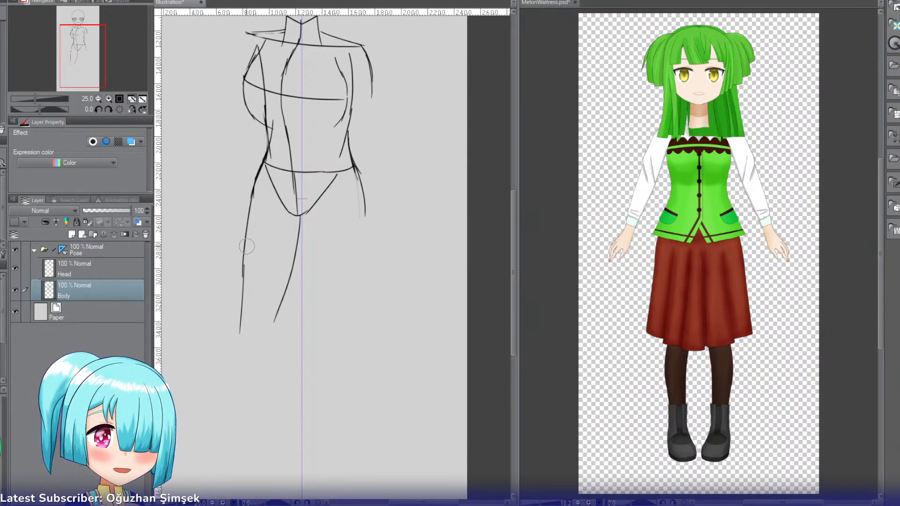
left_click_drag(247, 248, 246, 321)
mouse_move(249, 266)
left_mouse_down()
mouse_move(246, 338)
mouse_move(244, 272)
mouse_move(241, 291)
mouse_move(296, 262)
mouse_move(287, 265)
mouse_move(275, 314)
mouse_move(289, 320)
mouse_move(295, 247)
mouse_move(303, 300)
left_mouse_up()
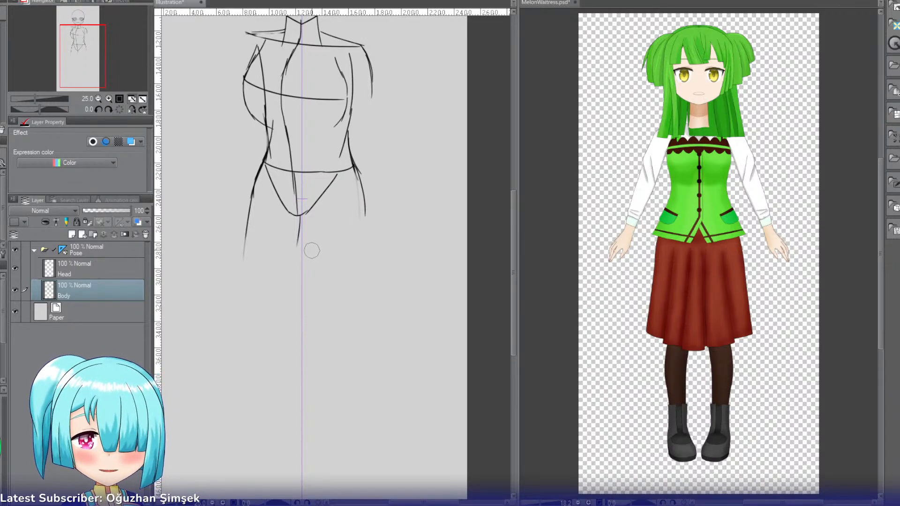
Step: Draw the left thigh's inner line almost straight down from the crotch along the symmetry ruler
key("p")
left_click_drag(303, 198, 310, 281)
key("ctrl+z")
left_click_drag(302, 198, 302, 293)
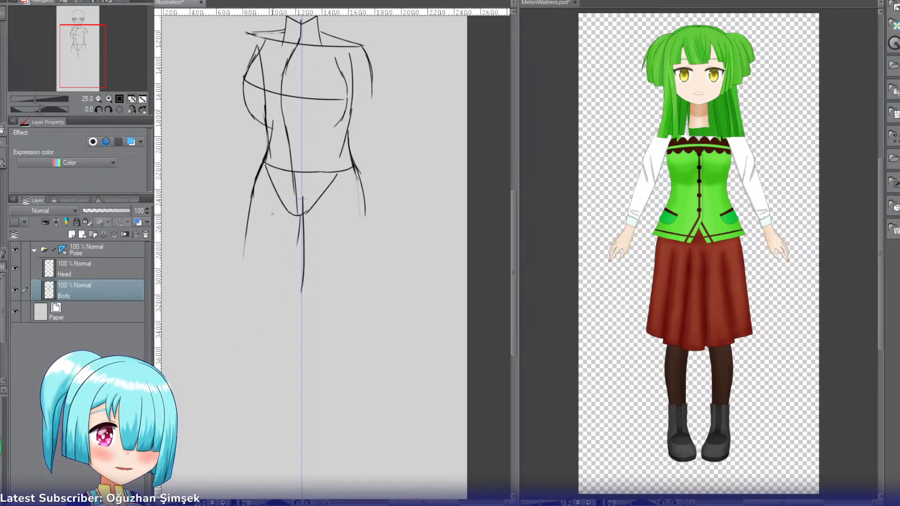
Step: Redraw the left thigh's outer line closer to the centre, starting at the hip and curving gently down towards the knee
left_click_drag(256, 182, 250, 279)
key("ctrl+z")
left_click_drag(254, 191, 249, 290)
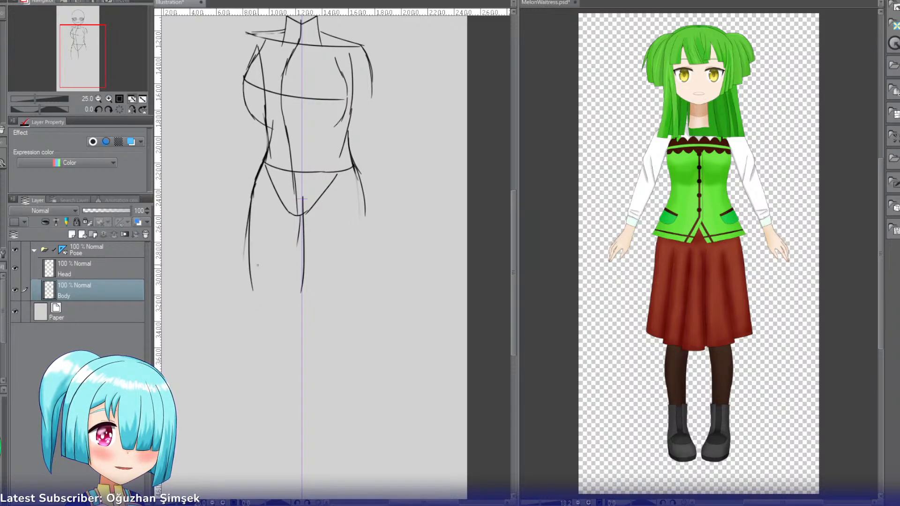
key("ctrl+z")
left_click_drag(255, 186, 259, 302)
key("ctrl+z")
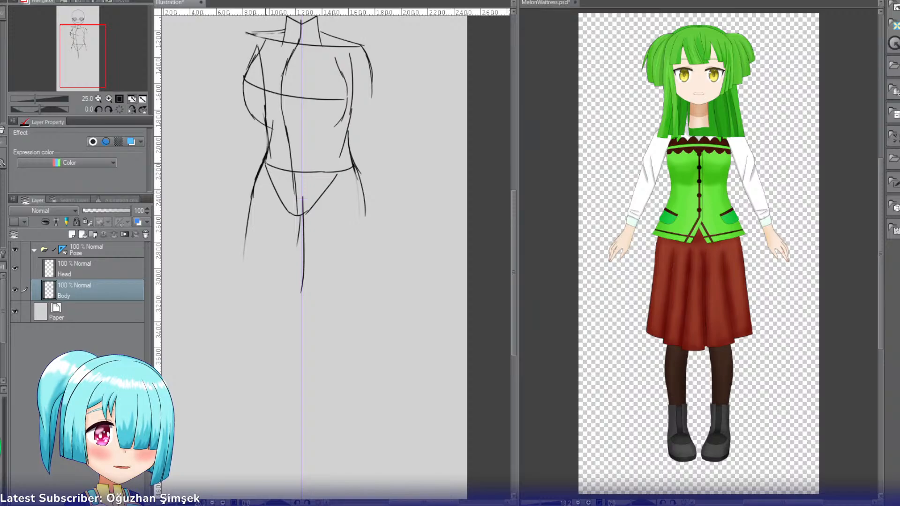
left_click_drag(259, 173, 254, 274)
key("ctrl+z")
left_click_drag(266, 157, 260, 278)
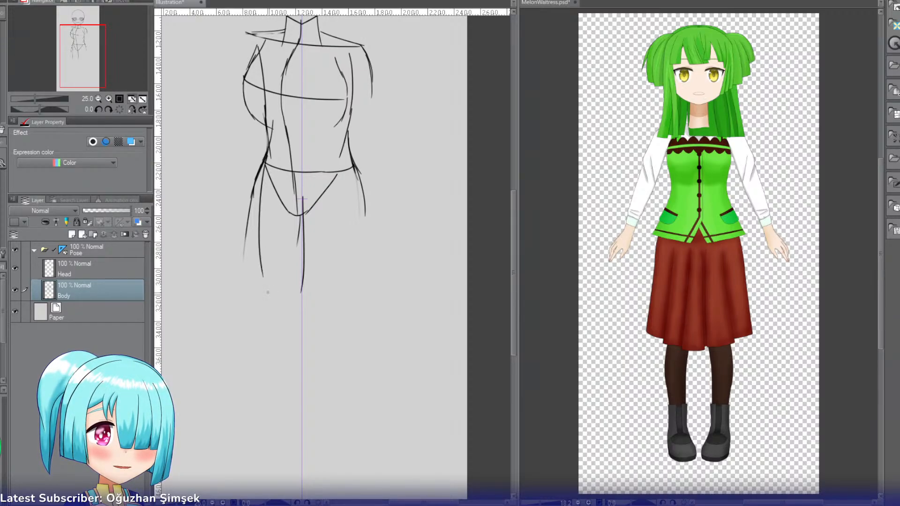
key("ctrl+z")
left_click_drag(265, 159, 264, 286)
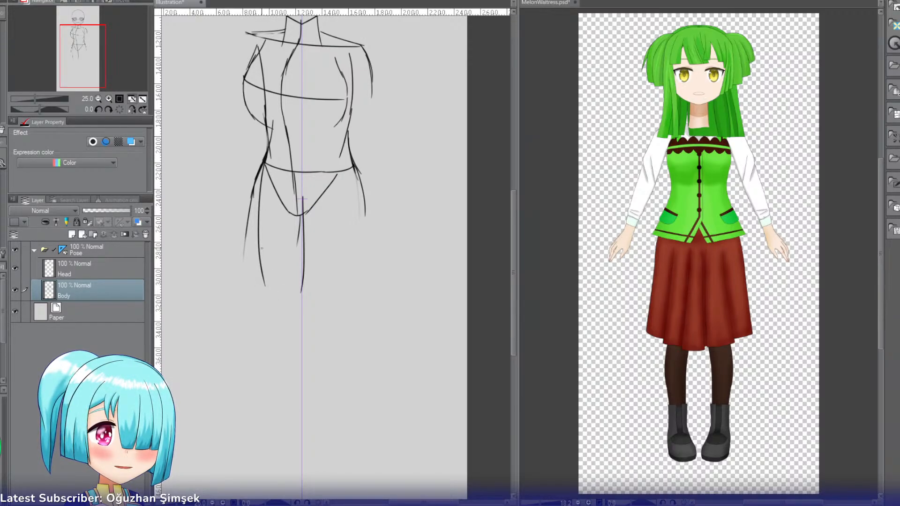
Step: Erase the old outer stub beside the left hip and the stray line below the crotch
key("e")
mouse_move(253, 174)
left_mouse_down()
mouse_move(246, 214)
mouse_move(250, 174)
left_mouse_up()
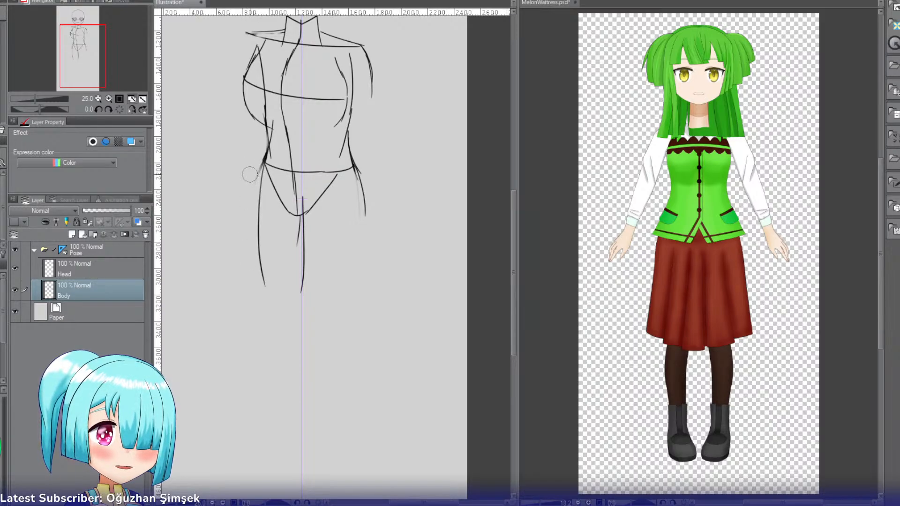
left_click_drag(291, 229, 303, 315)
Step: Extend the left thigh's outer and inner lines down to the knee so the thigh tapers
key("p")
key("ctrl+z")
left_click_drag(303, 268, 297, 311)
key("ctrl+z")
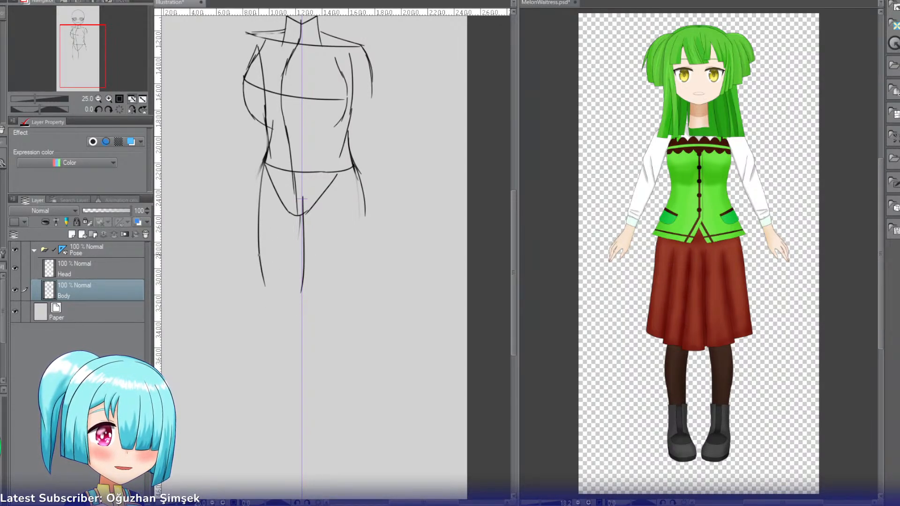
left_click_drag(259, 254, 270, 303)
key("ctrl+z")
key("ctrl+z")
left_click_drag(259, 254, 268, 298)
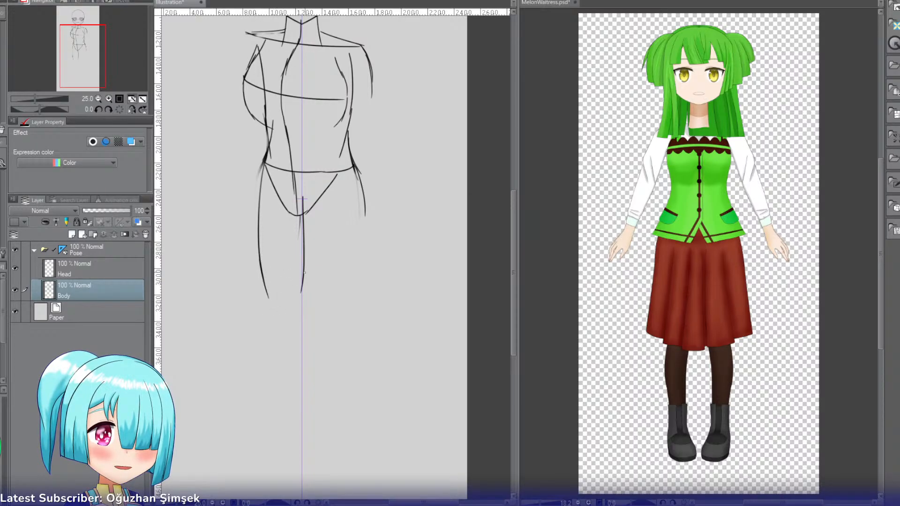
left_click_drag(304, 265, 298, 305)
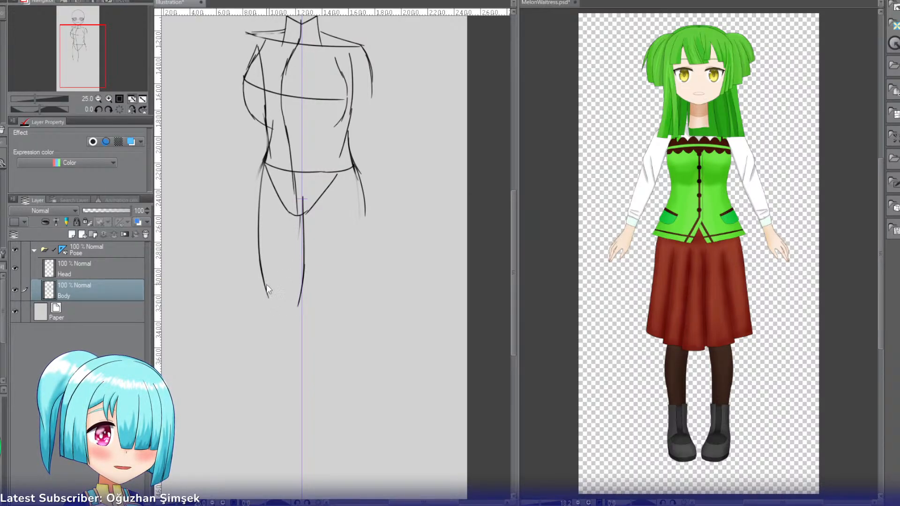
left_click_drag(267, 276, 265, 312)
key("ctrl+z")
left_click_drag(267, 277, 264, 326)
key("ctrl+z")
left_click_drag(267, 261, 263, 308)
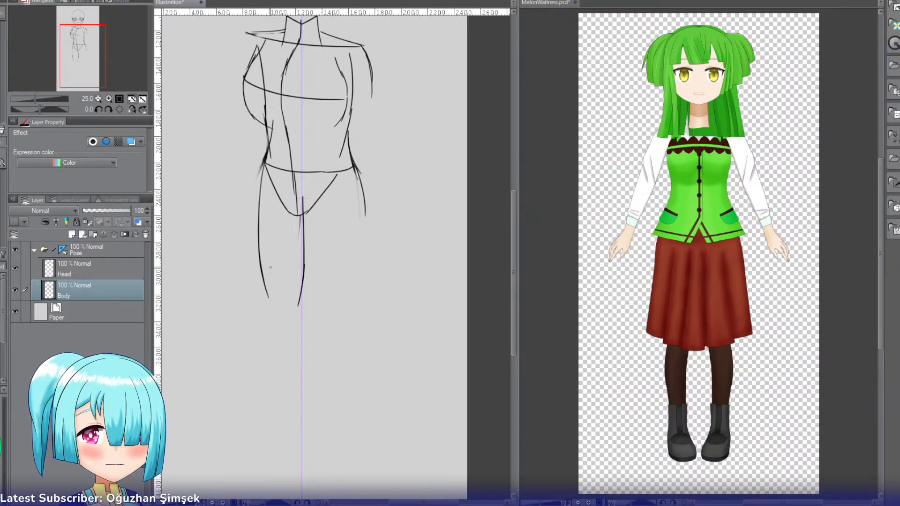
Step: Draw the inner line of the left lower leg, crossing the thigh line at the knee and curving down to the ankle
mouse_move(302, 286)
left_mouse_down()
mouse_move(294, 303)
mouse_move(303, 329)
left_mouse_up()
key("ctrl+z")
key("ctrl+z")
left_click_drag(298, 273, 305, 366)
key("ctrl+z")
key("ctrl+z")
left_click_drag(298, 276, 304, 412)
key("ctrl+z")
key("ctrl+z")
key("ctrl+z")
key("ctrl+z")
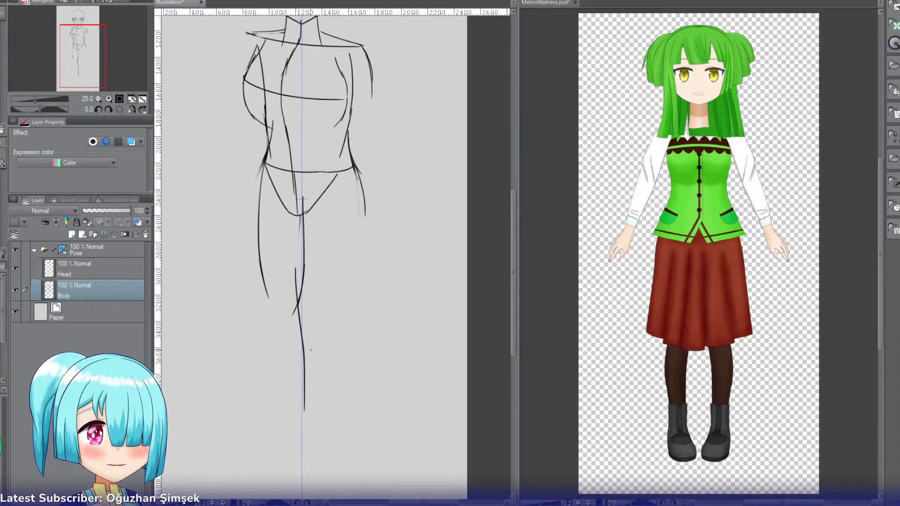
key("ctrl+z")
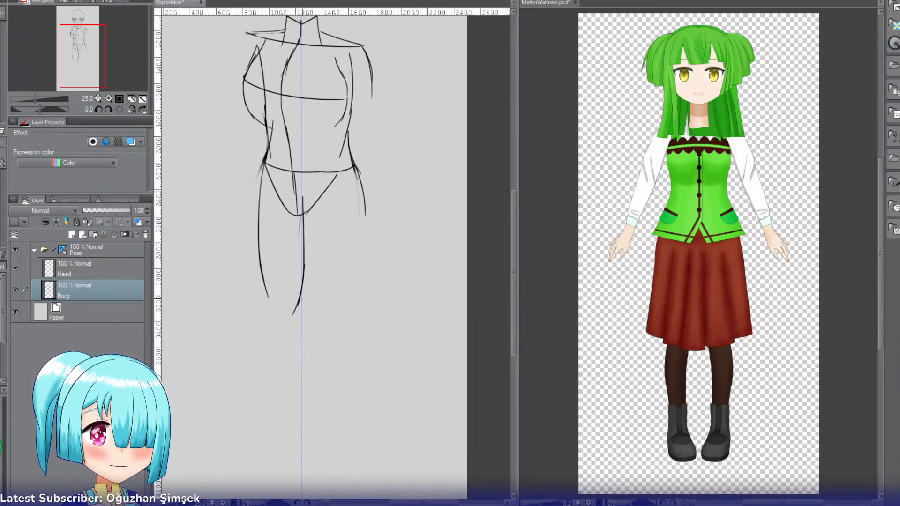
left_click_drag(296, 275, 304, 408)
key("ctrl+z")
left_click_drag(294, 272, 295, 408)
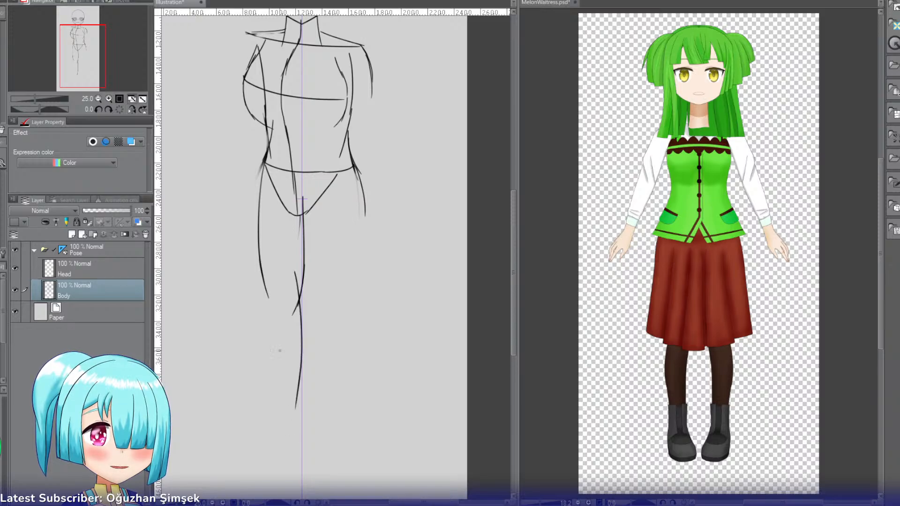
key("ctrl+z")
mouse_move(264, 264)
left_mouse_down()
mouse_move(272, 344)
mouse_move(268, 324)
left_mouse_up()
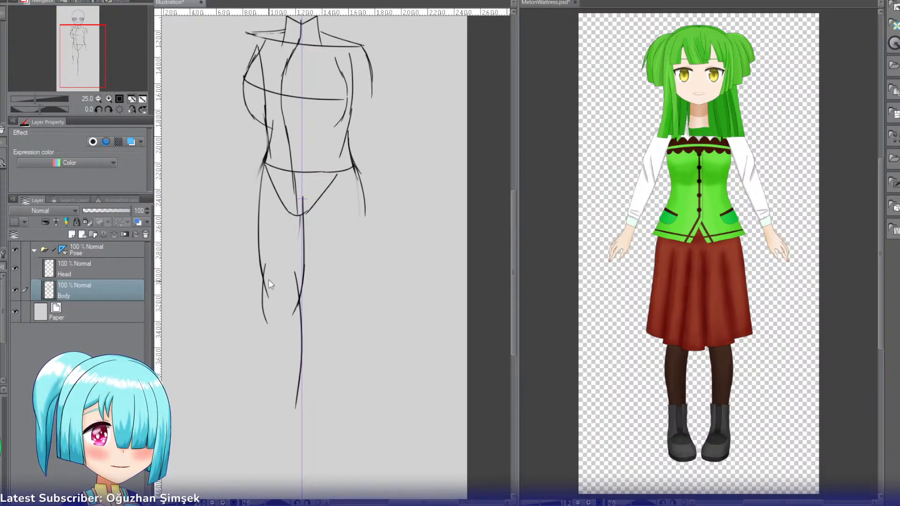
key("ctrl+z")
left_click_drag(265, 268, 273, 368)
key("ctrl+z")
left_click_drag(262, 299, 273, 393)
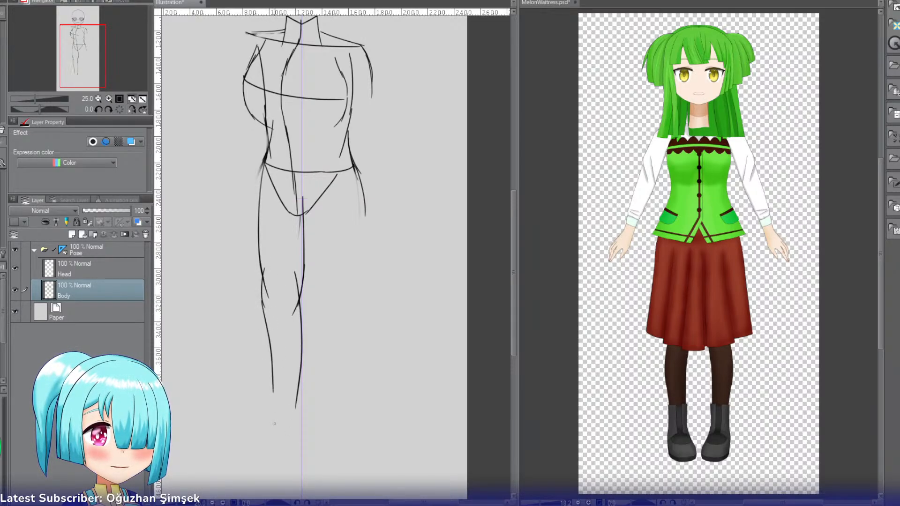
key("ctrl+z")
left_click_drag(262, 303, 280, 424)
key("ctrl+z")
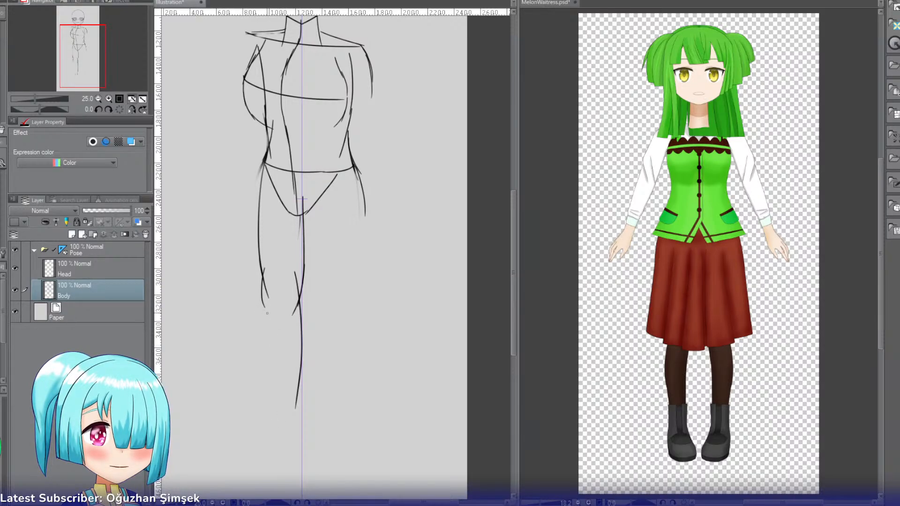
left_click_drag(261, 304, 279, 395)
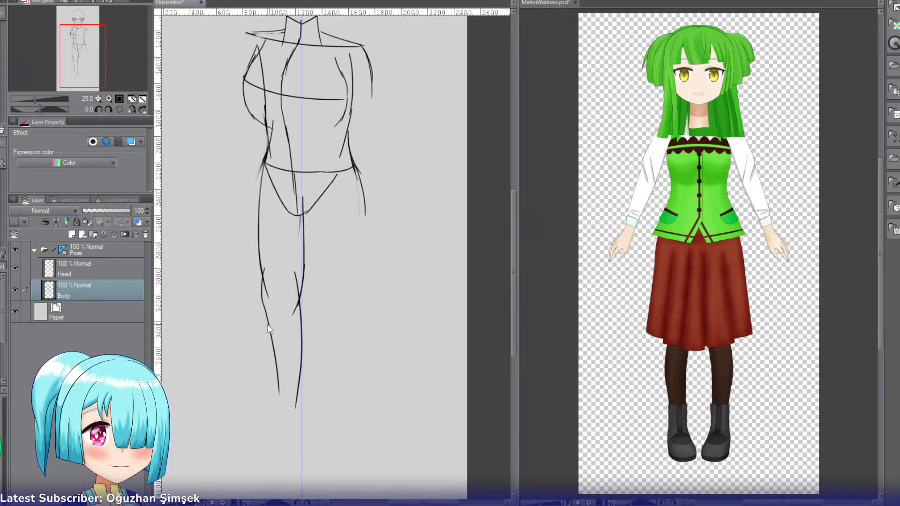
key("ctrl+z")
Step: Draw a short curve at the outer side of the left knee, bringing the thigh line down past it
left_click_drag(264, 266, 271, 311)
left_click_drag(266, 264, 277, 340)
key("ctrl+z")
key("ctrl+z")
key("ctrl+z")
key("ctrl+z")
Step: Draw the outer line of the left lower leg from below the knee, angling inward down to the ankle
left_click_drag(268, 297, 273, 383)
key("ctrl+z")
left_click_drag(268, 300, 272, 402)
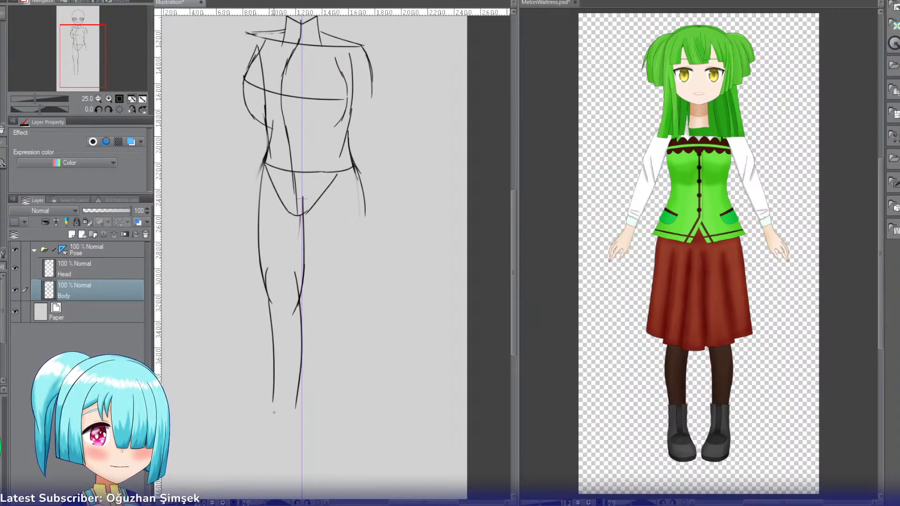
key("ctrl+z")
mouse_move(269, 300)
left_mouse_down()
mouse_move(277, 400)
mouse_move(296, 435)
left_mouse_up()
key("ctrl+z")
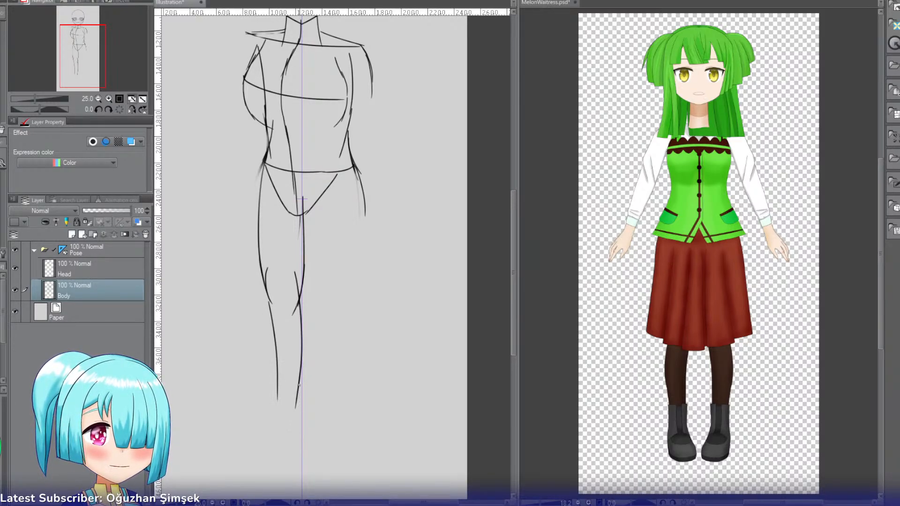
Step: Draw the left leg's inner ankle line down to the heel beside the symmetry ruler
left_click_drag(299, 382, 296, 437)
key("ctrl+z")
left_click_drag(299, 378, 300, 429)
key("ctrl+z")
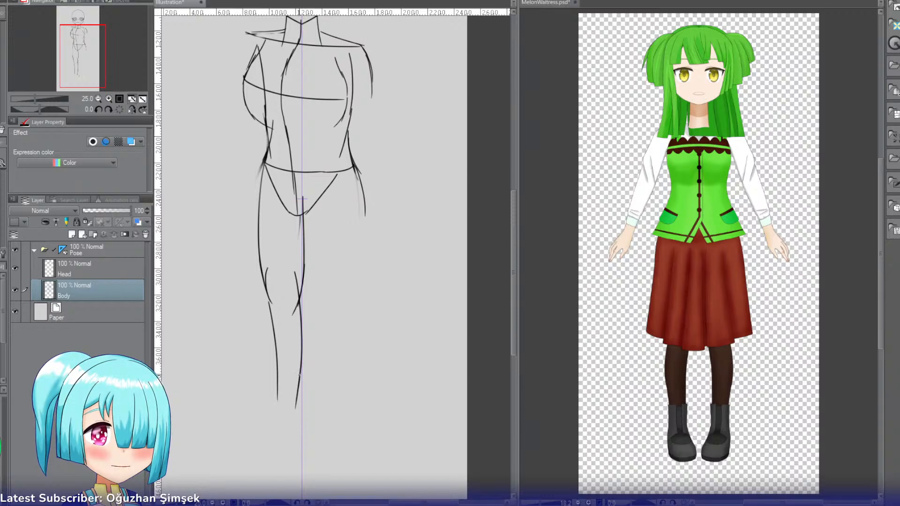
mouse_move(298, 375)
left_mouse_down()
mouse_move(308, 441)
mouse_move(303, 426)
mouse_move(301, 447)
mouse_move(271, 456)
mouse_move(288, 450)
mouse_move(260, 447)
left_mouse_up()
key("ctrl+z")
key("ctrl+z")
key("ctrl+z")
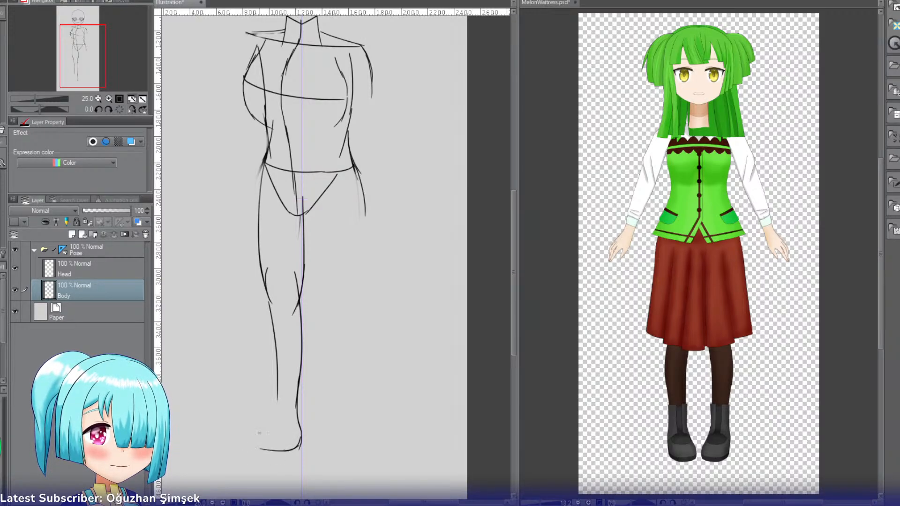
key("ctrl+z")
key("ctrl+z")
left_click_drag(297, 412, 301, 435)
key("ctrl+z")
Step: Draw the sole of the left foot slanting down and outward from the heel to the toes
left_click_drag(300, 434, 248, 458)
key("ctrl+z")
key("ctrl+z")
key("ctrl+z")
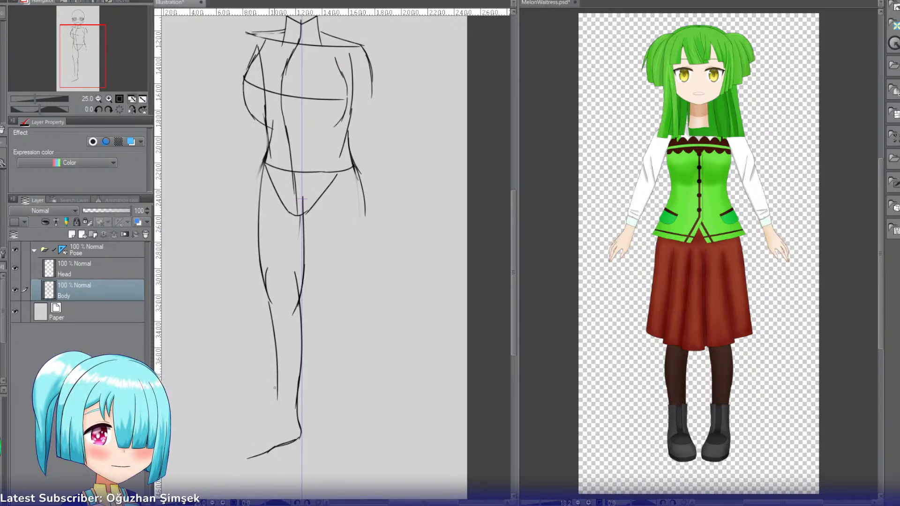
Step: Extend the left leg's outer ankle line and sketch the top of the foot with a curve across the instep
mouse_move(278, 388)
left_mouse_down()
mouse_move(275, 419)
mouse_move(257, 431)
mouse_move(278, 449)
mouse_move(250, 451)
left_mouse_up()
key("ctrl+z")
key("ctrl+z")
key("ctrl+z")
key("ctrl+z")
key("ctrl+z")
key("ctrl+z")
left_click_drag(294, 423, 246, 453)
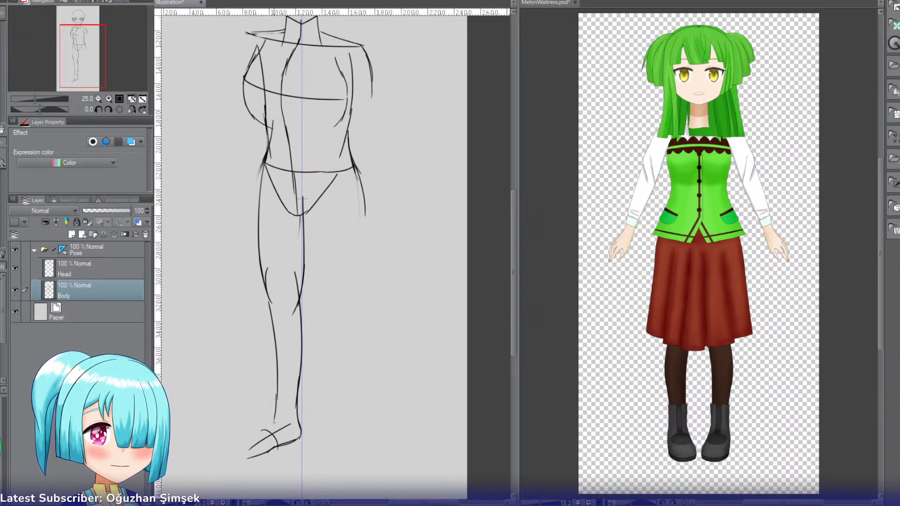
Step: Join the outer ankle to the left foot and close the foot with a rounded toe
mouse_move(277, 406)
left_mouse_down()
mouse_move(245, 437)
mouse_move(242, 460)
mouse_move(254, 457)
left_mouse_up()
key("ctrl+z")
key("ctrl+z")
key("ctrl+z")
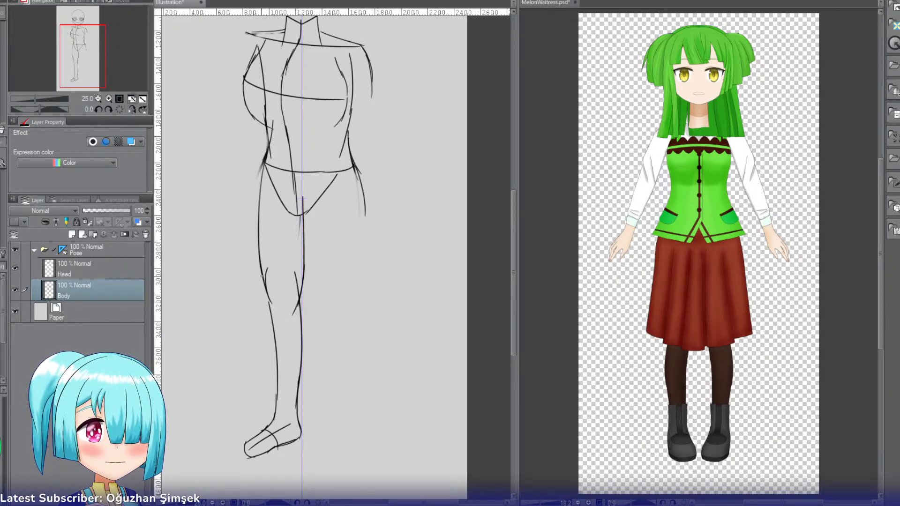
key("ctrl+z")
Step: Redraw the outer contour of the left knee and erase the old curve inside it
left_click_drag(264, 273, 274, 311)
key("ctrl+z")
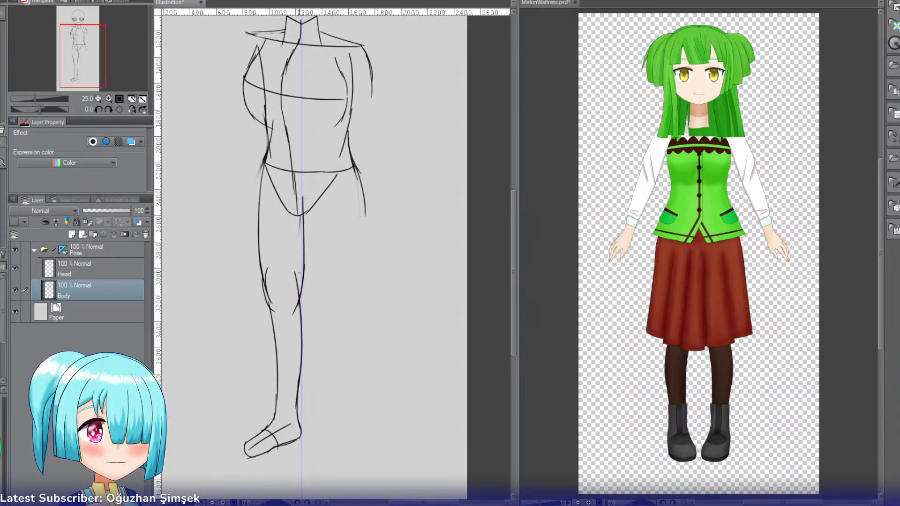
key("e")
left_click_drag(267, 268, 270, 304)
key("ctrl+z")
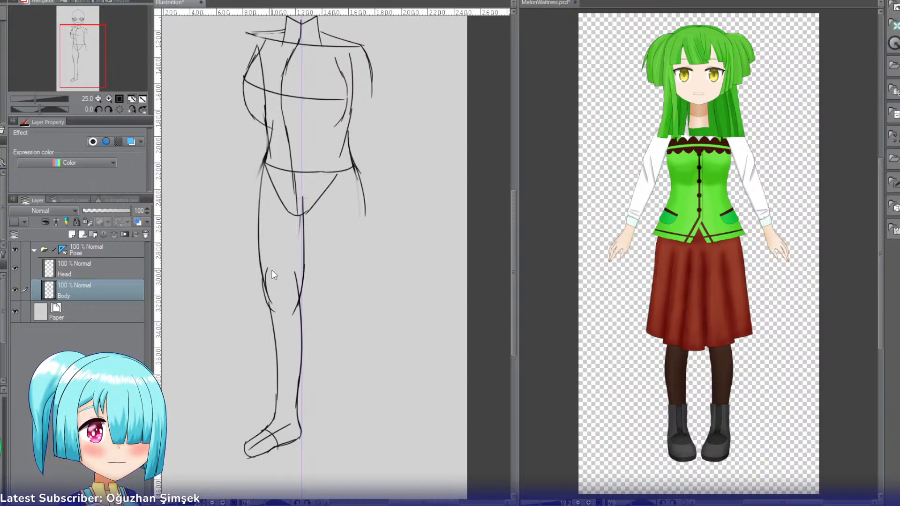
left_click_drag(268, 268, 270, 306)
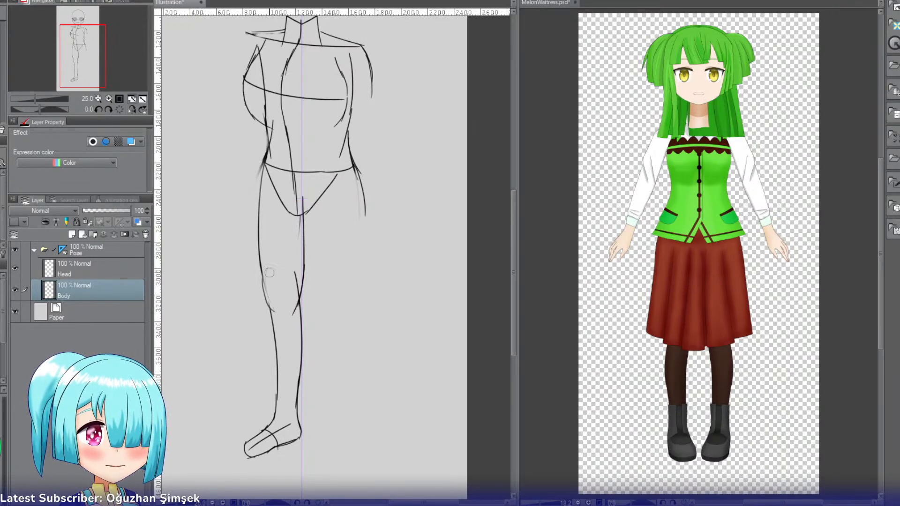
Step: Draw a short line on the outer side of the left knee leading into the lower leg
key("p")
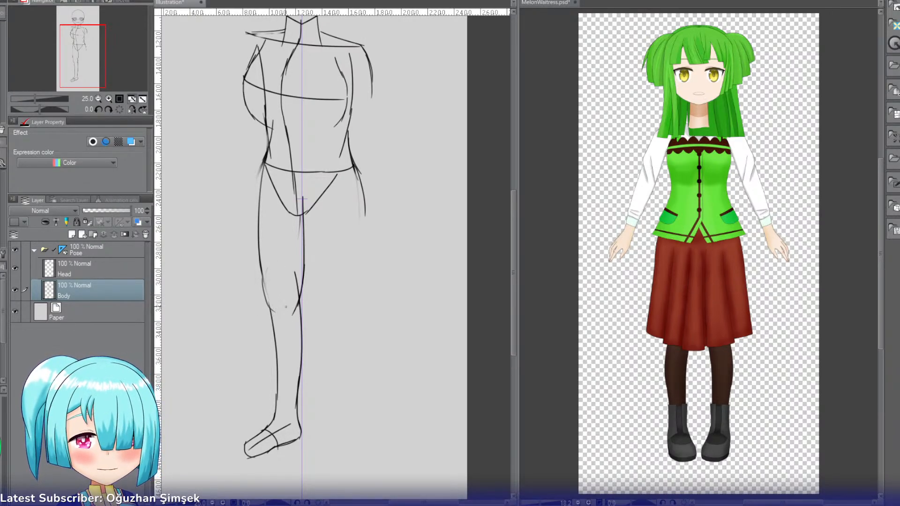
left_click_drag(272, 285, 272, 323)
mouse_move(269, 289)
left_mouse_down()
mouse_move(273, 326)
mouse_move(272, 318)
left_mouse_up()
key("ctrl+z")
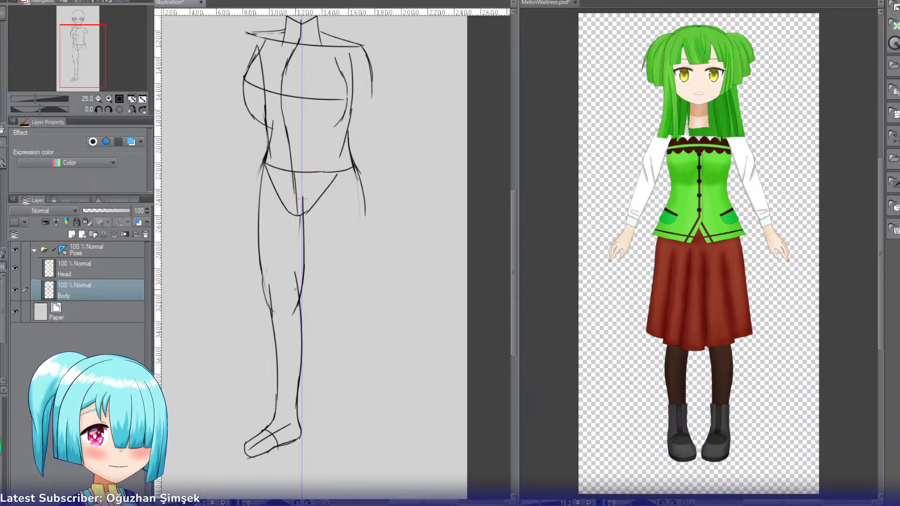
Step: Clean up the overlapping lines at the inner left knee and redraw the inner line into the lower leg
key("e")
left_click_drag(295, 292, 302, 339)
key("p")
key("ctrl+z")
key("e")
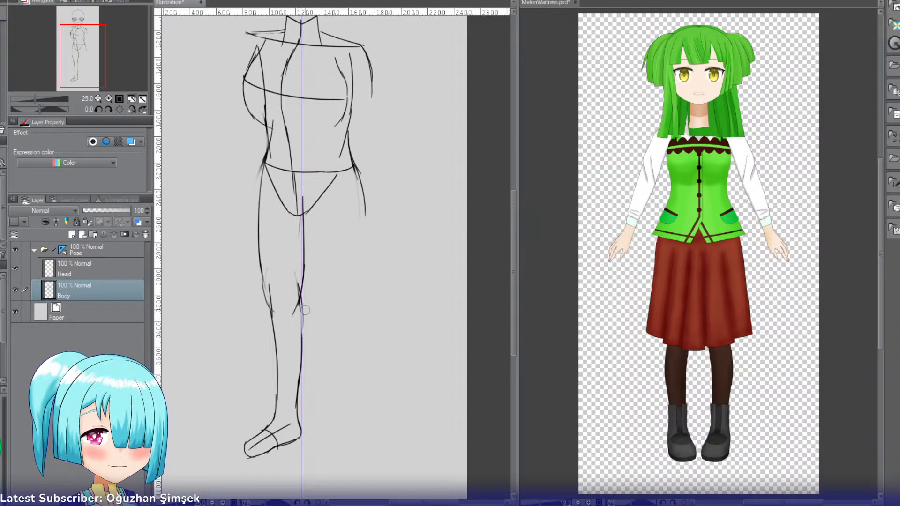
key("p")
mouse_move(301, 302)
left_mouse_down()
mouse_move(301, 358)
mouse_move(301, 347)
left_mouse_up()
key("ctrl+z")
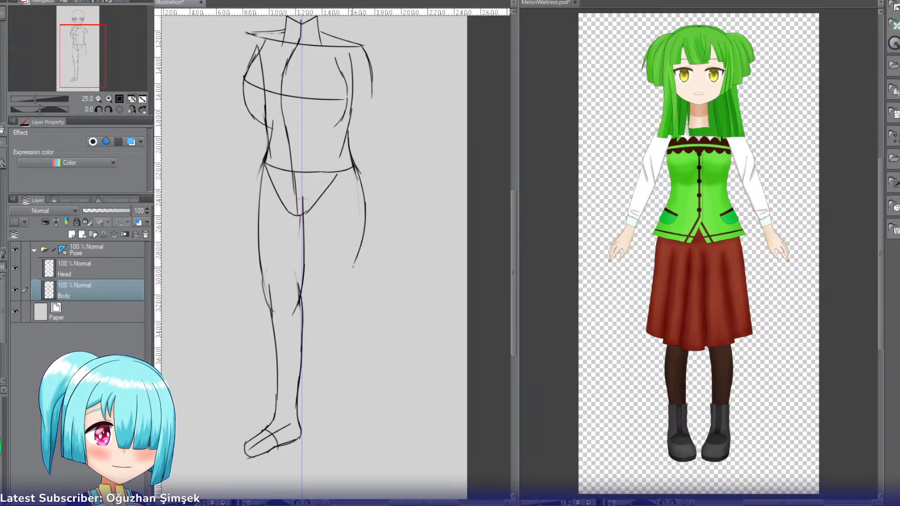
Step: Try several strokes for the right thigh's outer contour, running from the hip down toward the knee
key("ctrl+z")
left_click_drag(361, 187, 357, 243)
left_click_drag(364, 205, 361, 279)
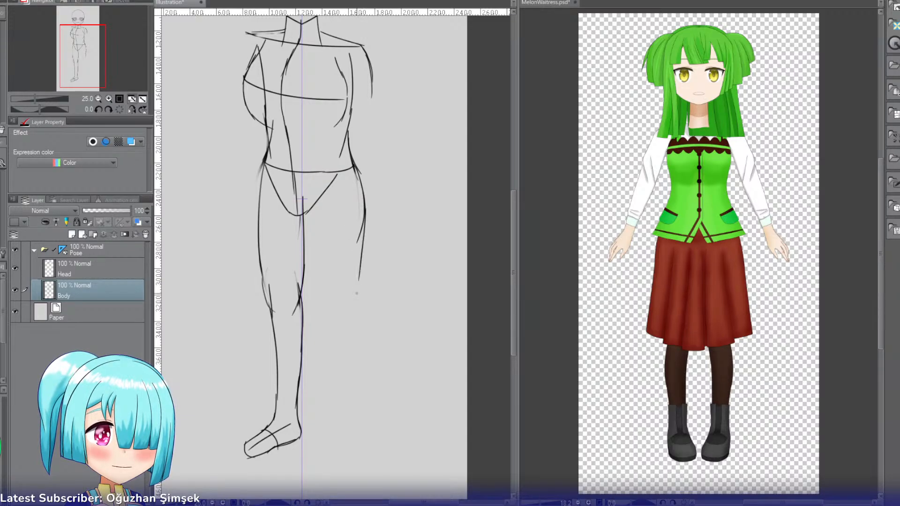
key("ctrl+z")
left_click_drag(364, 216, 355, 324)
key("ctrl+z")
key("ctrl+z")
left_click_drag(363, 217, 355, 320)
key("ctrl+z")
key("ctrl+z")
Step: Draw the right thigh's outer contour in two overlapping strokes, from the hip curve down toward the knee
left_click_drag(359, 180, 365, 228)
key("ctrl+z")
key("ctrl+z")
left_click_drag(360, 181, 365, 224)
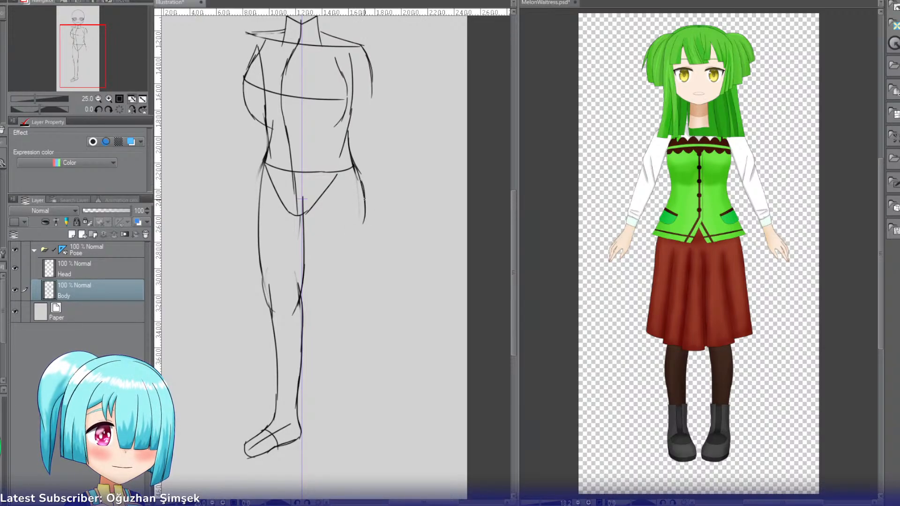
key("ctrl+z")
left_click_drag(358, 172, 362, 253)
key("ctrl+z")
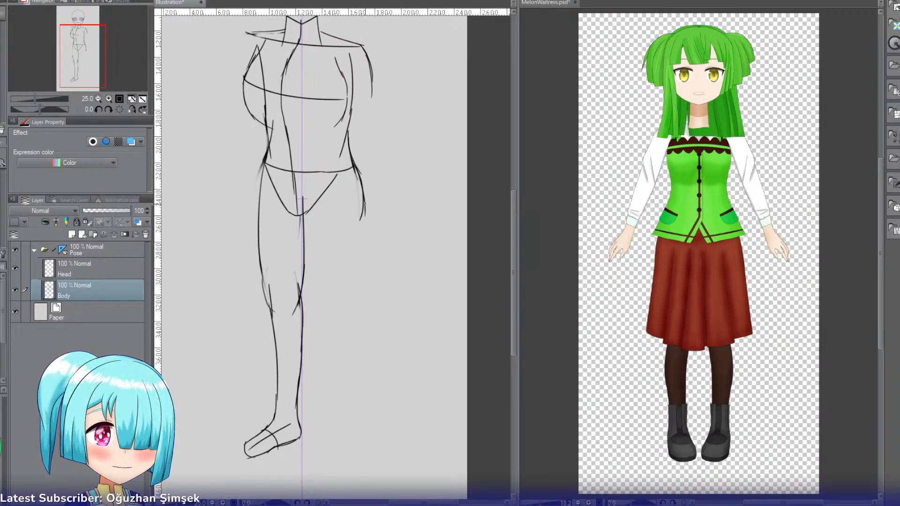
left_click_drag(364, 201, 358, 296)
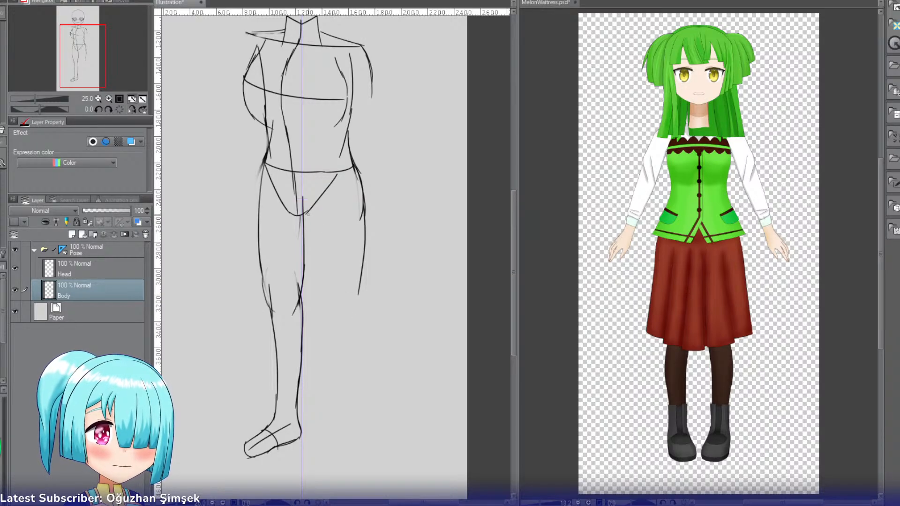
Step: Draw the right thigh's inner contour from the crotch down to the knee
left_click_drag(308, 214, 313, 311)
key("ctrl+z")
left_click_drag(309, 211, 315, 327)
key("ctrl+z")
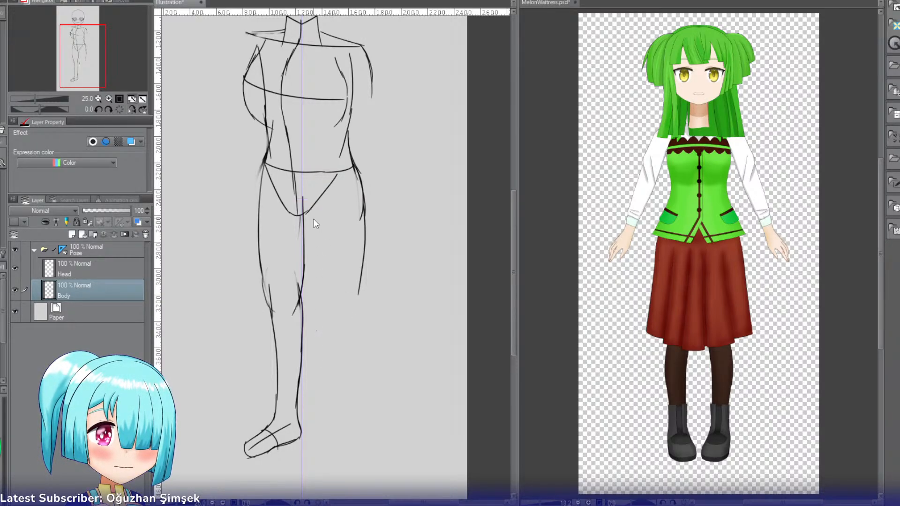
left_click_drag(310, 209, 320, 302)
Step: Extend the right thigh's outer contour down past the knee
left_click_drag(360, 271, 352, 326)
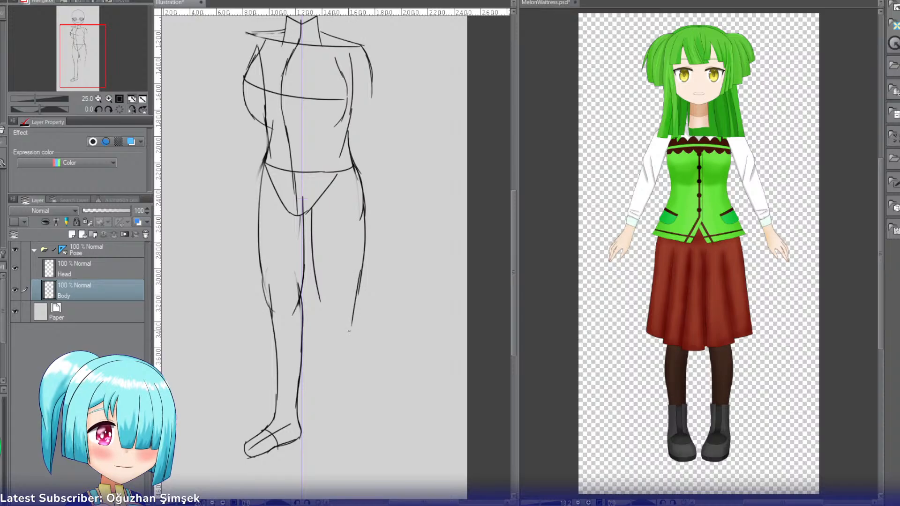
key("ctrl+z")
left_click_drag(362, 274, 357, 326)
key("ctrl+z")
left_click_drag(363, 253, 358, 318)
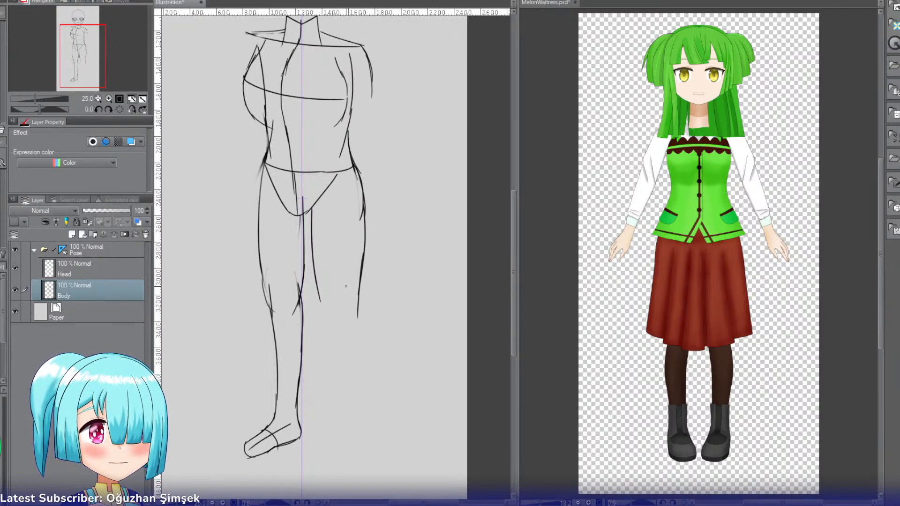
Step: Check the whole figure's proportions and try continuing the right thigh's inner line below the knee
left_click(98, 98)
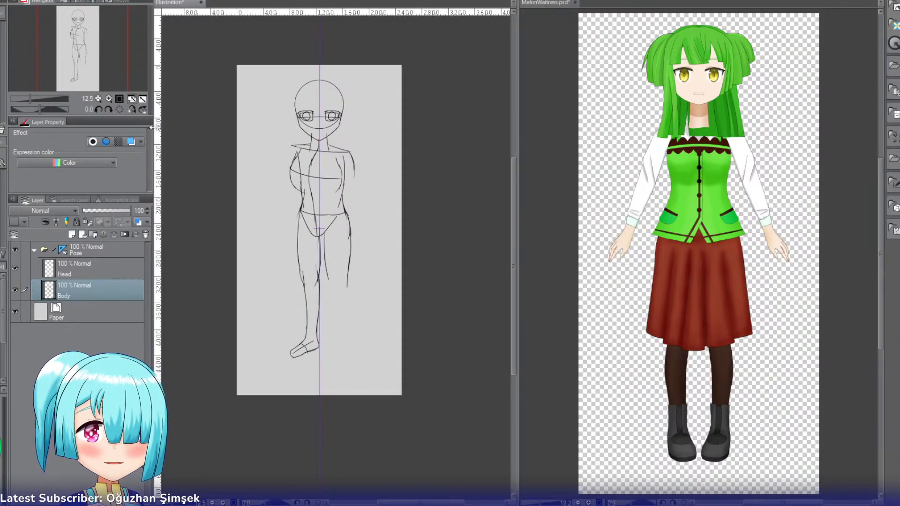
left_click(109, 98)
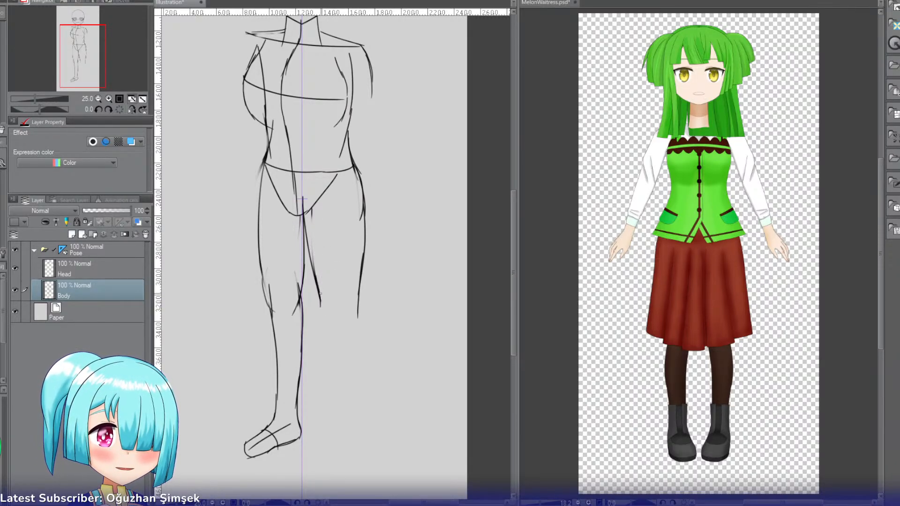
left_click_drag(317, 278, 327, 324)
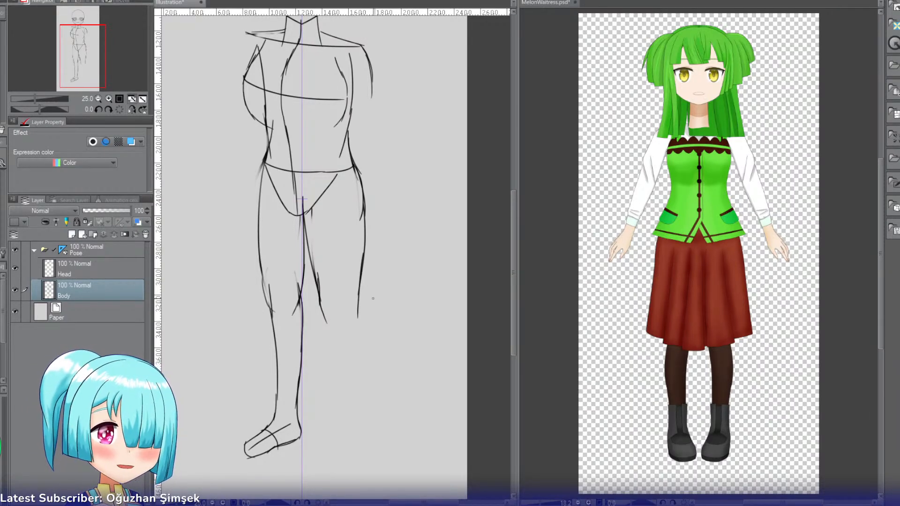
key("ctrl+z")
key("ctrl+z")
Step: Erase the lower part of the right thigh's outer contour and the end of its inner contour
key("e")
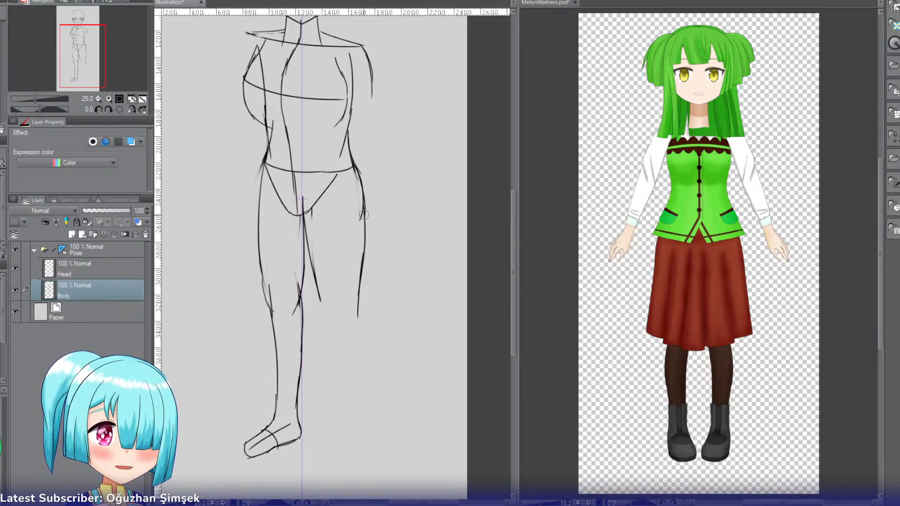
left_click_drag(369, 219, 360, 319)
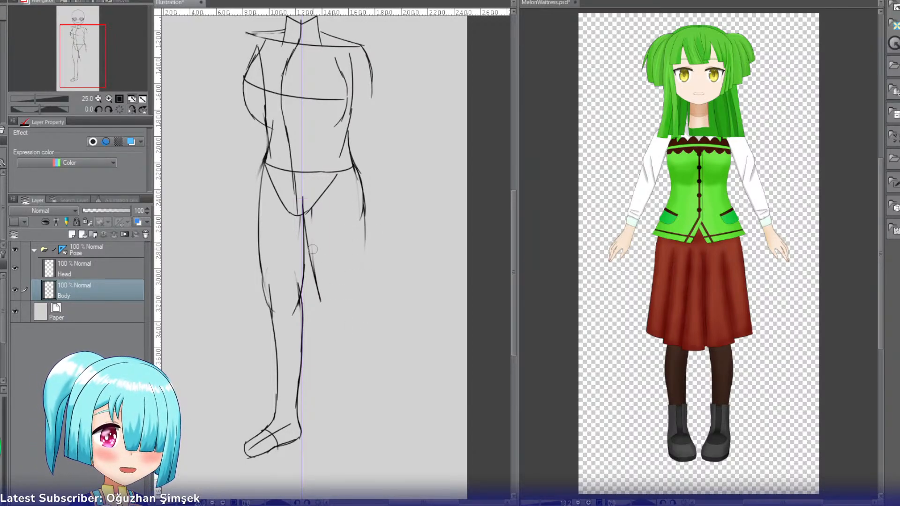
left_click_drag(312, 233, 325, 324)
Step: Redraw the right thigh's outer contour to the knee and a steeper inner contour with a short overlapping knee line
key("p")
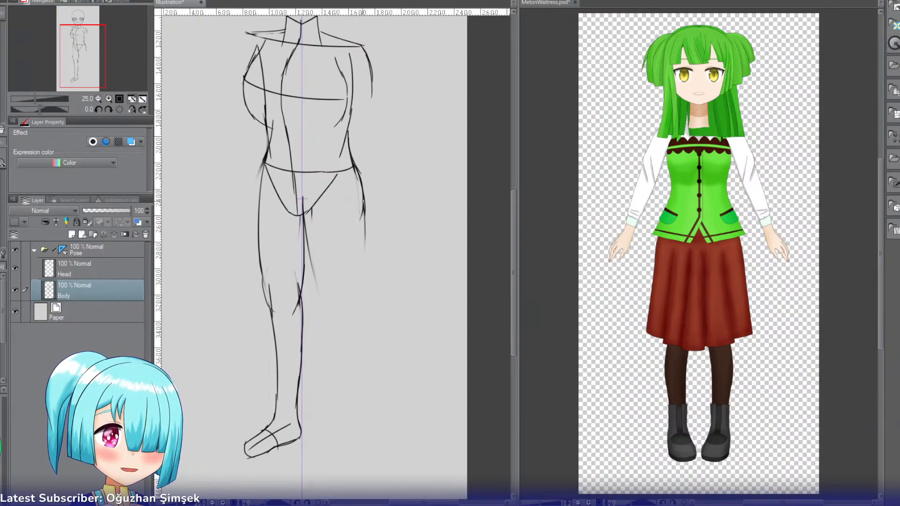
left_click_drag(363, 210, 353, 299)
left_click_drag(311, 209, 313, 314)
key("ctrl+z")
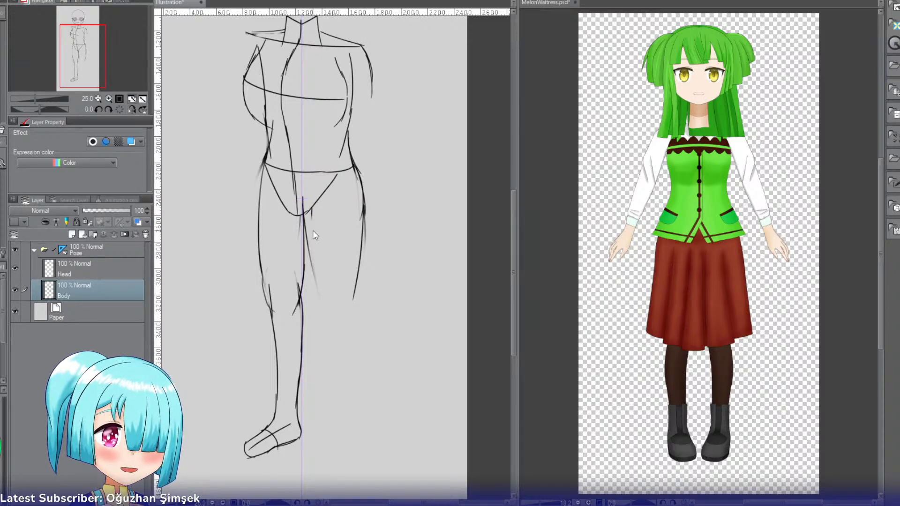
left_click_drag(310, 211, 314, 309)
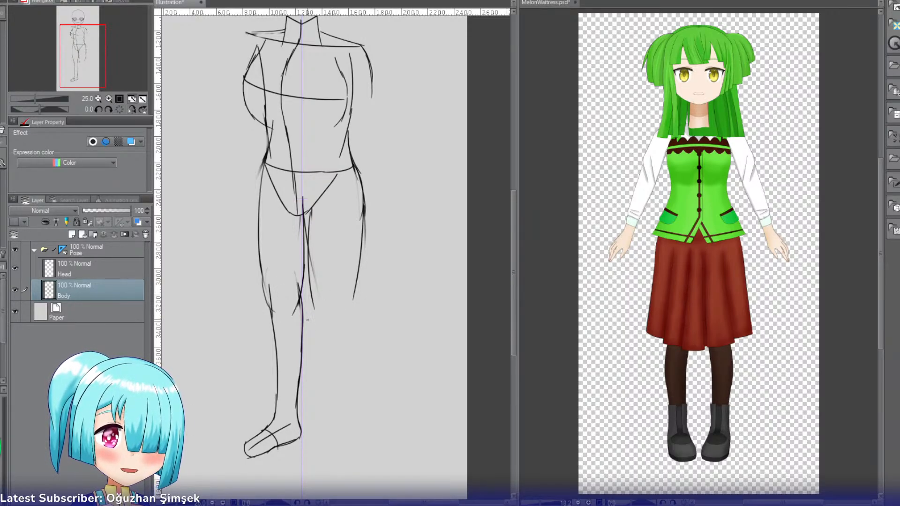
mouse_move(311, 279)
left_mouse_down()
mouse_move(316, 328)
mouse_move(315, 315)
left_mouse_up()
key("ctrl+z")
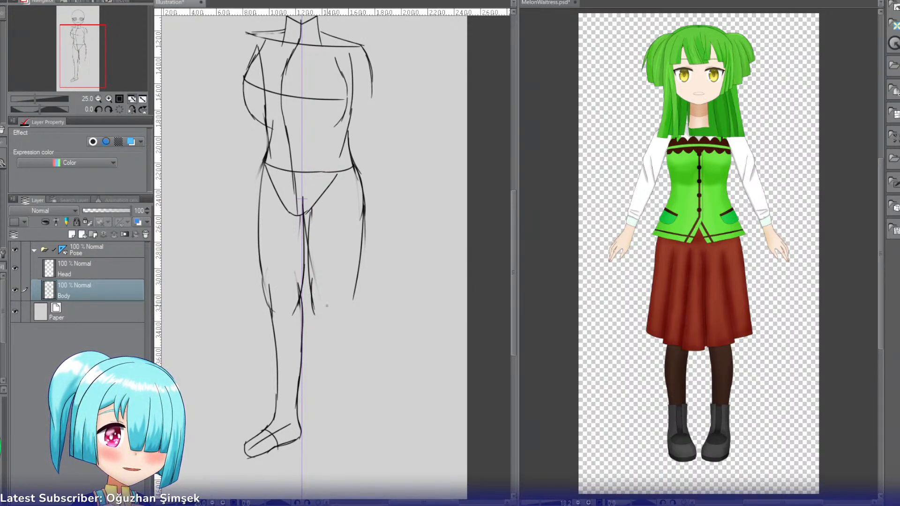
Step: Draw a short overlapping line on the outer side of the right knee leading into the lower leg
left_click_drag(351, 279, 351, 350)
key("ctrl+z")
key("ctrl+z")
key("ctrl+z")
key("ctrl+z")
key("ctrl+z")
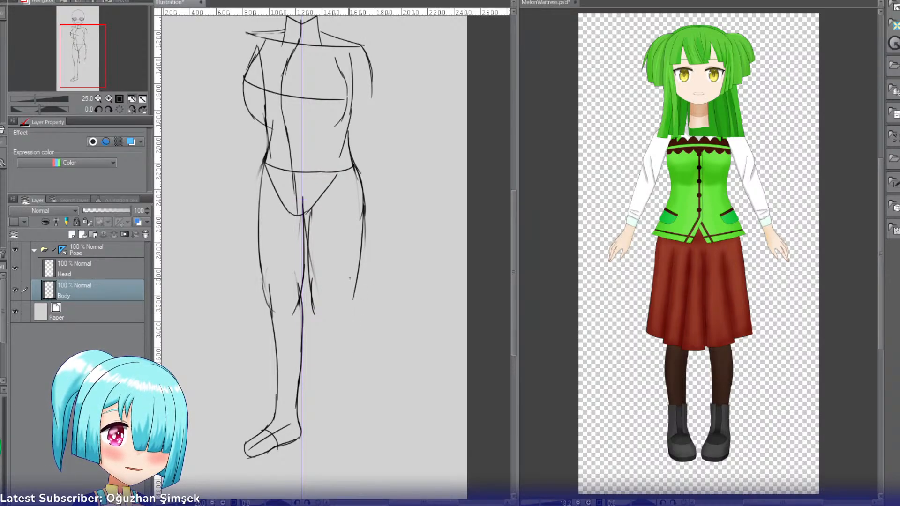
key("ctrl+z")
left_click_drag(353, 277, 347, 347)
key("ctrl+z")
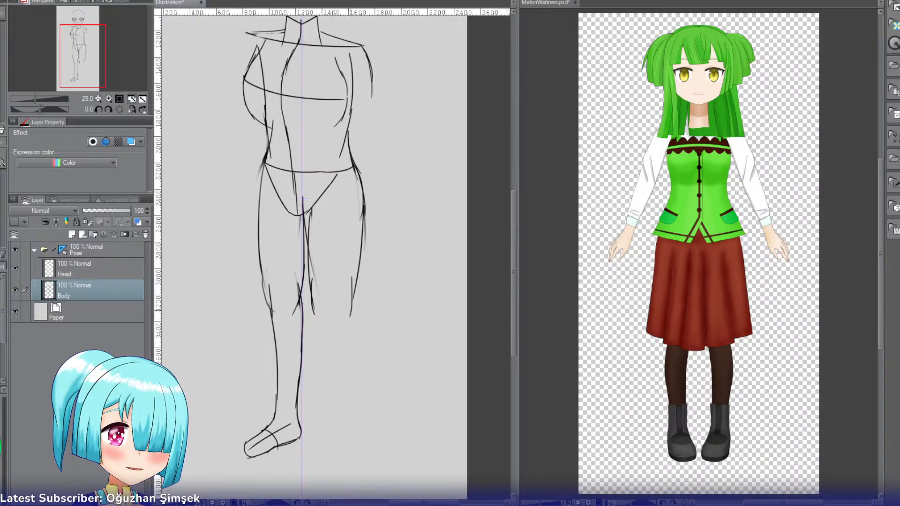
Step: Try several outer contours for the right lower leg from the knee toward the ankle
key("ctrl+z")
left_click_drag(351, 309, 336, 407)
key("ctrl+z")
left_click_drag(351, 302, 338, 414)
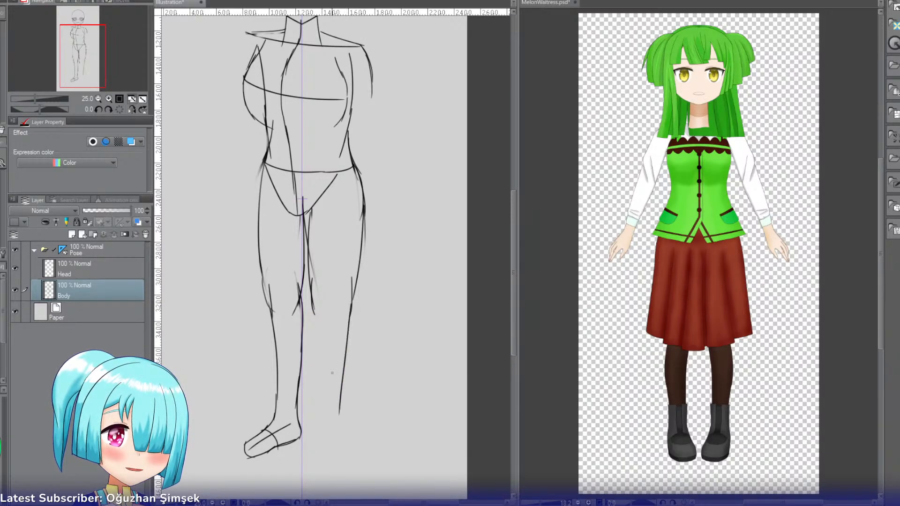
key("ctrl+z")
left_click_drag(352, 300, 343, 415)
key("ctrl+z")
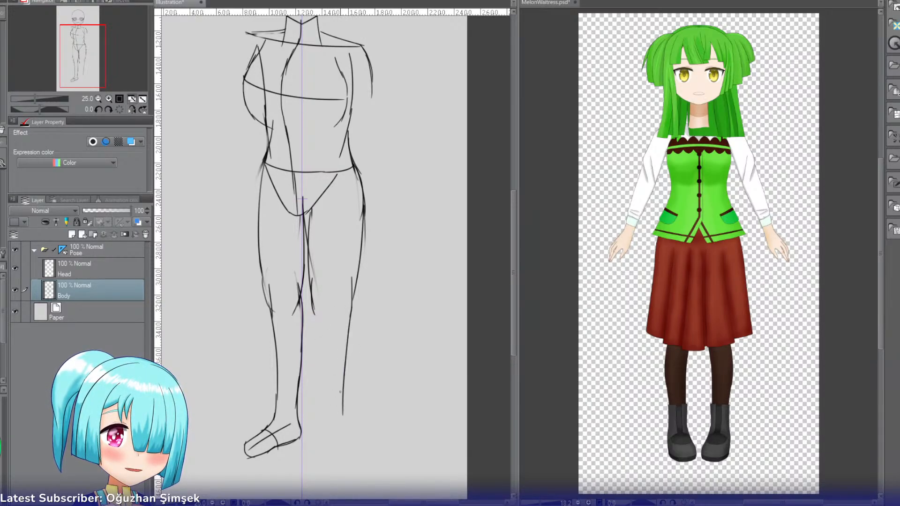
key("ctrl+z")
Step: Try an inner contour for the right lower leg and undo the trial lower-leg lines
left_click_drag(318, 311, 323, 391)
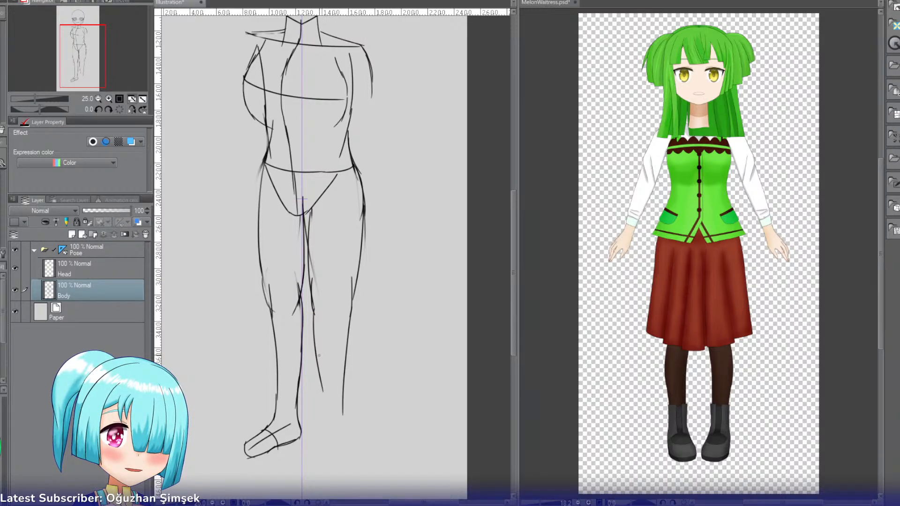
key("ctrl+z")
left_click_drag(312, 305, 322, 396)
key("ctrl+z")
key("ctrl+z")
key("ctrl+z")
left_click_drag(353, 304, 347, 368)
key("ctrl+z")
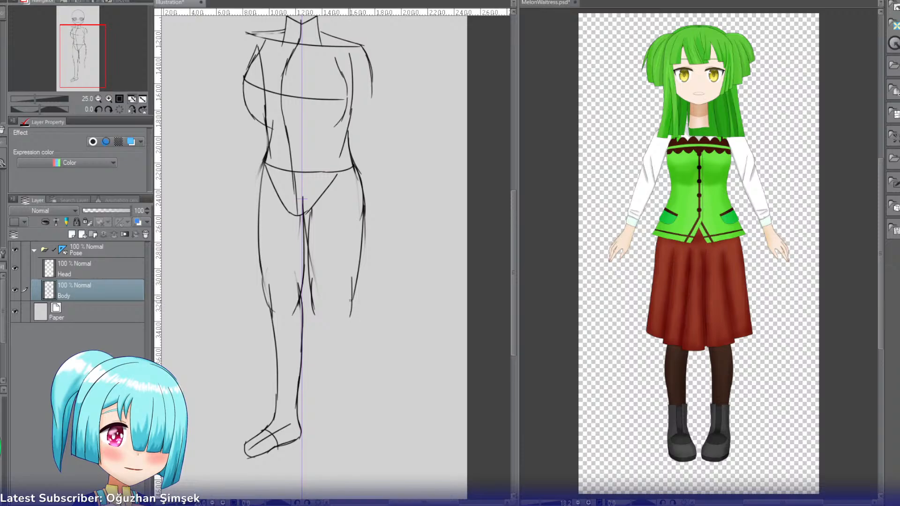
Step: Draw the right lower leg's outer and inner contours, tapering from the knee to the ankle
left_click_drag(351, 304, 339, 401)
left_click_drag(313, 307, 324, 415)
key("ctrl+z")
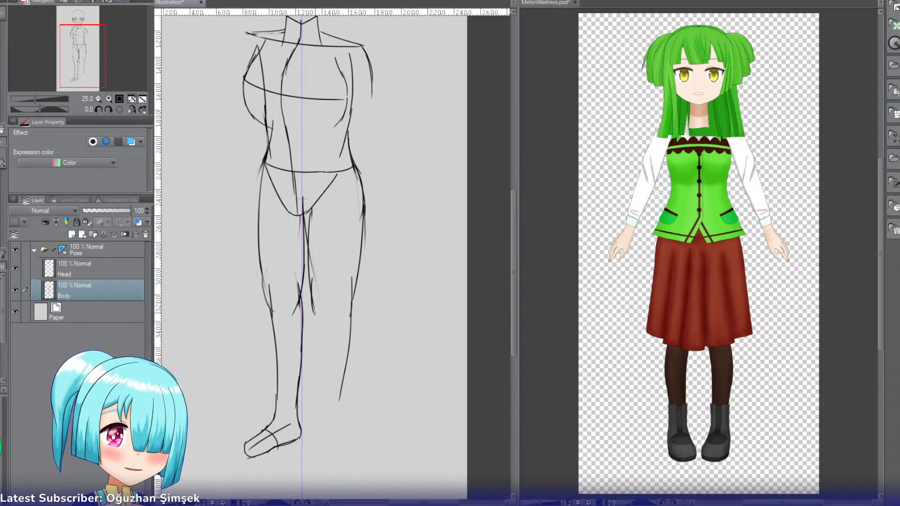
left_click_drag(312, 308, 322, 417)
left_click_drag(352, 308, 343, 426)
key("ctrl+z")
left_click_drag(361, 328, 355, 338)
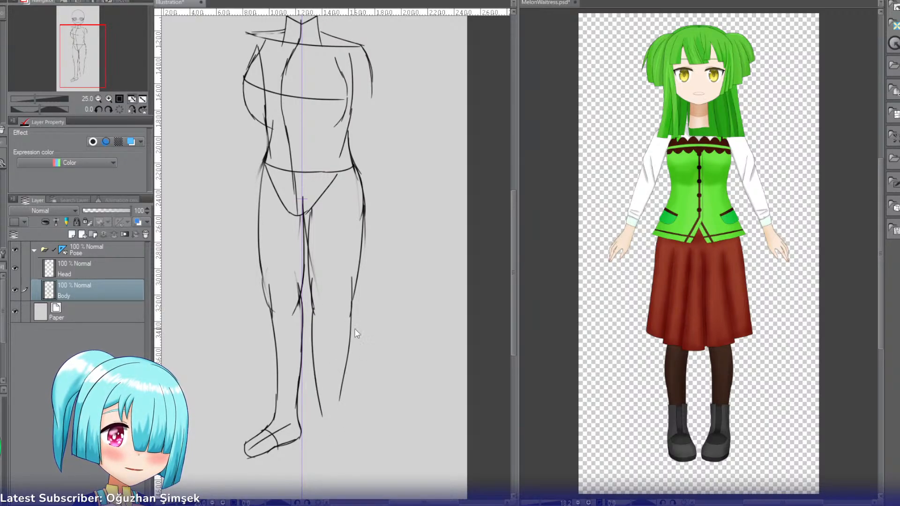
key("ctrl+z")
left_click_drag(352, 307, 337, 421)
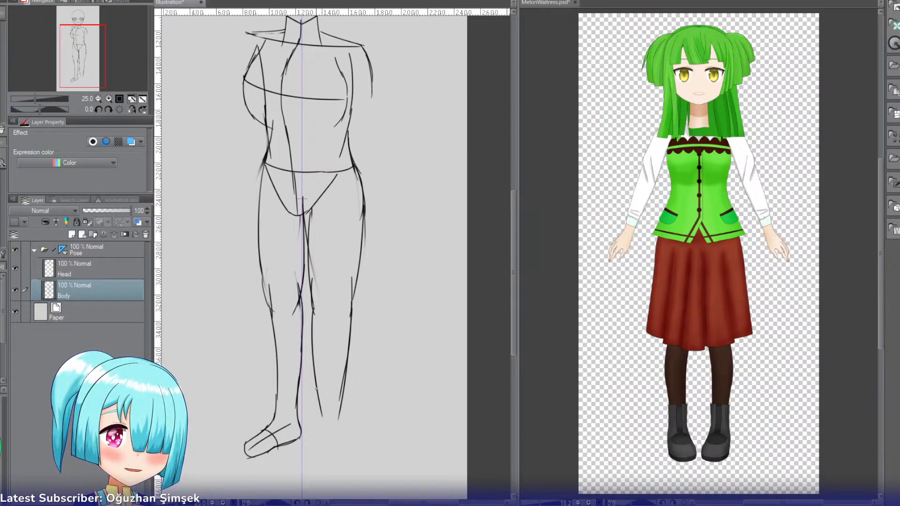
Step: Sketch the right ankle's inner line and the foot's inner side, with a short curve across the front of the foot
left_click_drag(318, 387, 315, 435)
key("ctrl+z")
key("ctrl+z")
left_click_drag(318, 386, 309, 452)
key("ctrl+z")
mouse_move(318, 420)
left_mouse_down()
mouse_move(311, 447)
mouse_move(321, 478)
mouse_move(335, 446)
mouse_move(339, 453)
mouse_move(323, 478)
left_mouse_up()
key("ctrl+z")
key("ctrl+z")
key("ctrl+z")
key("ctrl+z")
key("ctrl+z")
key("ctrl+z")
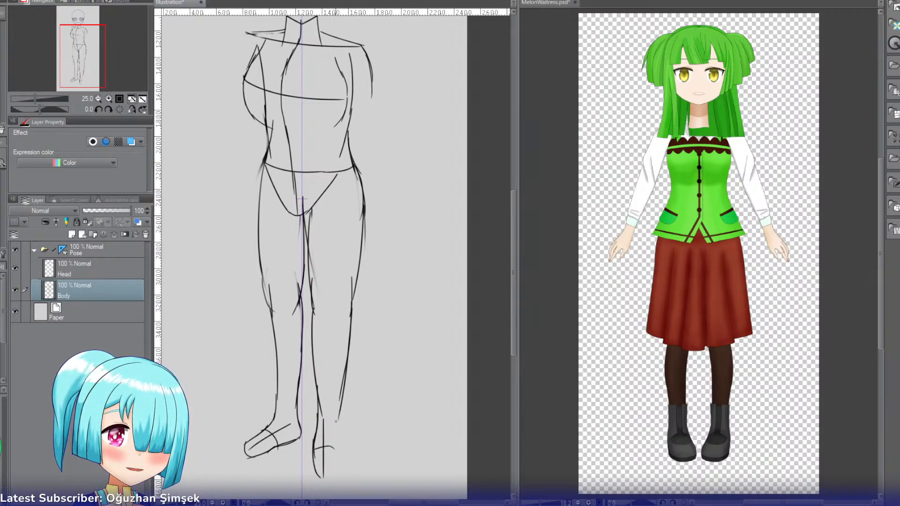
Step: Redraw the vertical guide line down the right foot and draw the foot's outer side from the ankle to the toes
key("ctrl+z")
left_click_drag(327, 424, 325, 480)
left_click_drag(334, 423, 332, 472)
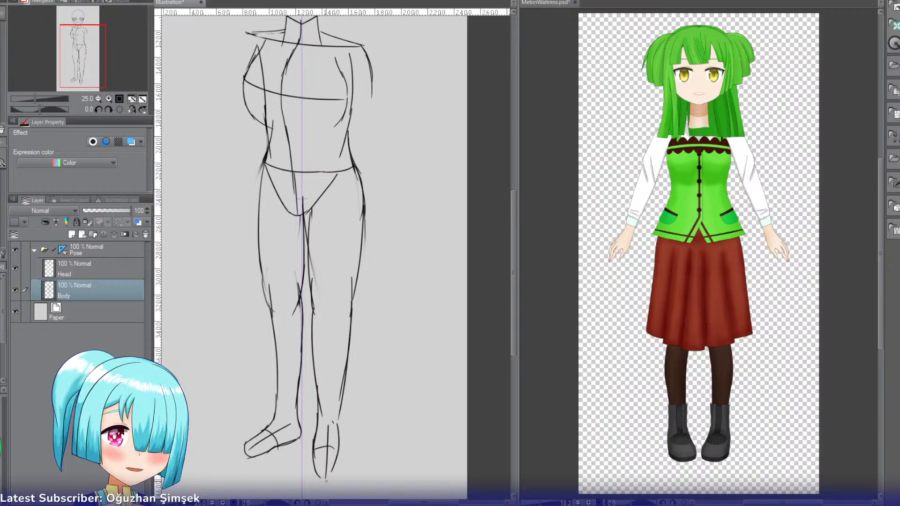
key("ctrl+z")
key("ctrl+z")
left_click_drag(340, 394, 343, 454)
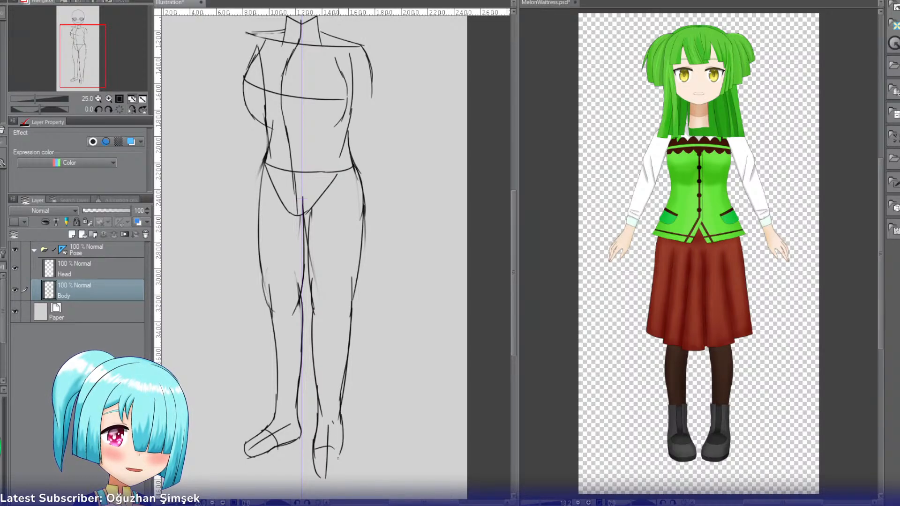
key("ctrl+z")
left_click_drag(341, 413, 331, 477)
key("ctrl+z")
key("ctrl+z")
key("ctrl+z")
key("ctrl+z")
Step: Rework the inner edge of the right foot and erase the excess line outside it
left_click_drag(319, 418, 321, 482)
key("ctrl+z")
key("ctrl+z")
key("ctrl+z")
key("ctrl+z")
key("e")
left_click_drag(311, 436, 312, 462)
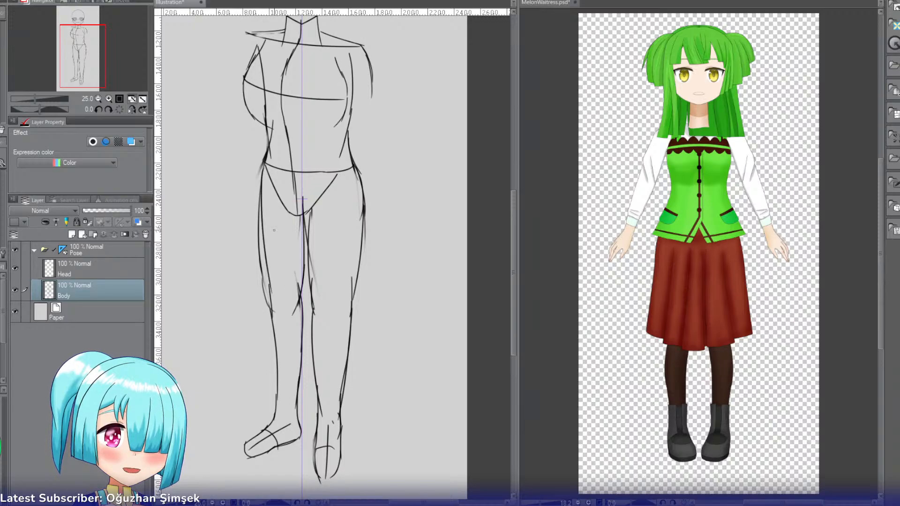
Step: Erase the left leg's old outer contour from thigh to calf and its inner line below the knee
left_click_drag(255, 263, 261, 295)
left_click_drag(254, 215, 275, 388)
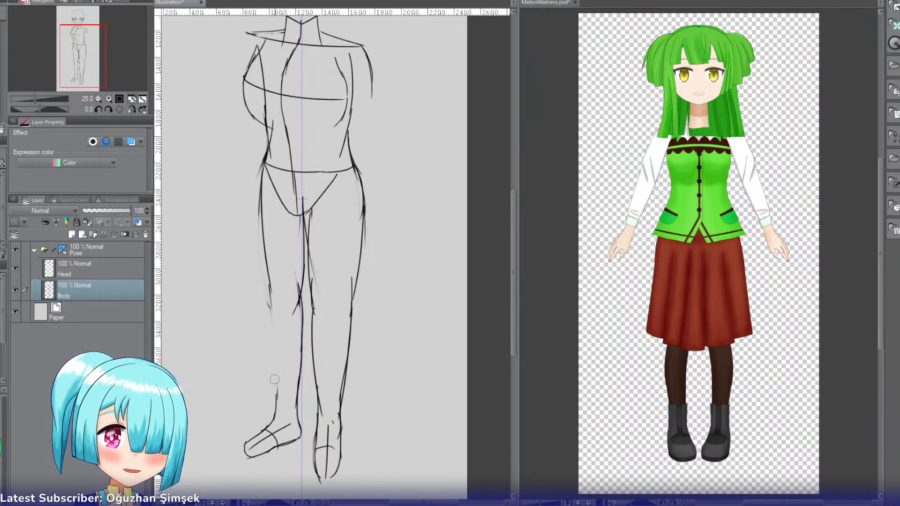
mouse_move(298, 315)
left_mouse_down()
mouse_move(299, 353)
mouse_move(302, 335)
left_mouse_up()
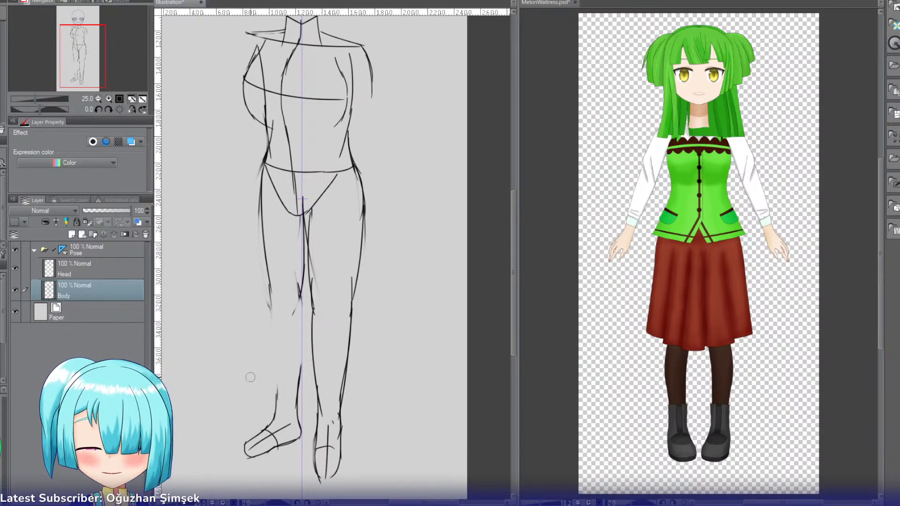
Step: Select the left foot and ankle, transform them to shift slightly toward the right leg, and clear the selection
mouse_move(234, 380)
left_mouse_down()
mouse_move(234, 403)
mouse_move(262, 477)
mouse_move(303, 444)
mouse_move(303, 348)
mouse_move(257, 377)
left_mouse_up()
key("ctrl+t")
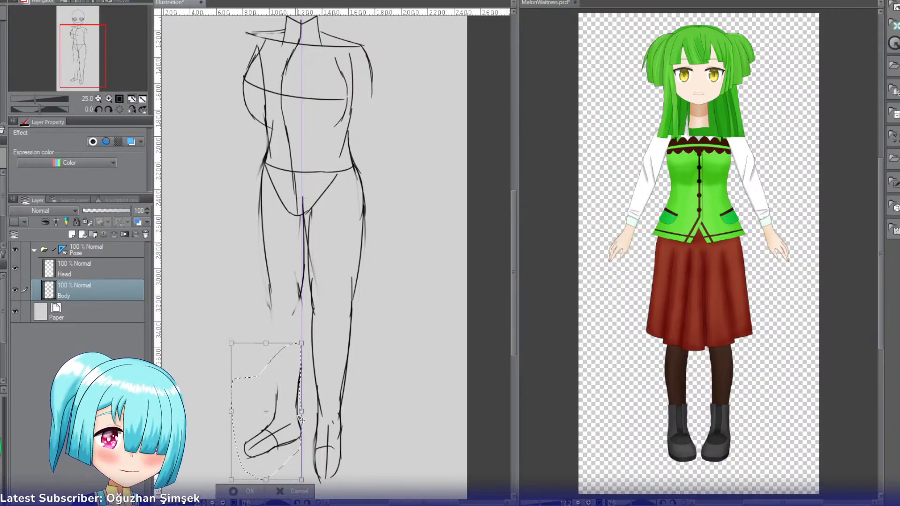
left_click_drag(297, 414, 300, 415)
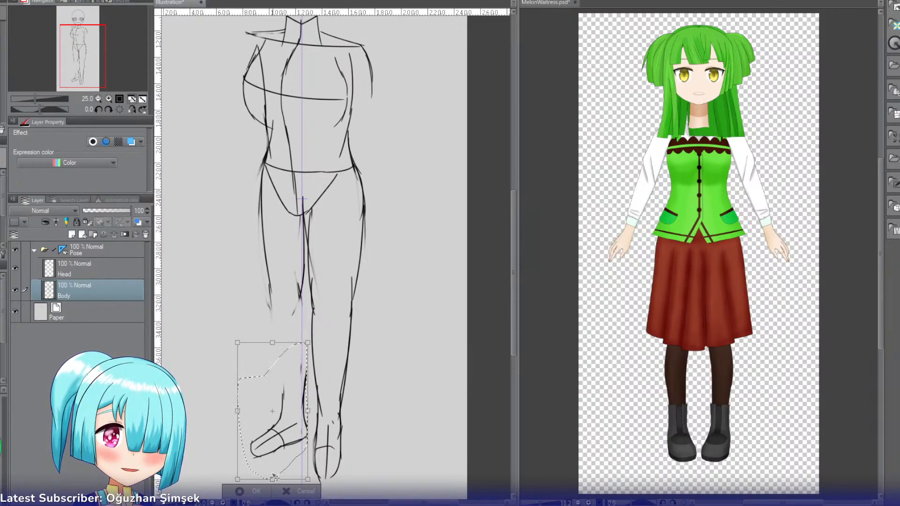
left_click(257, 491)
key("ctrl+d")
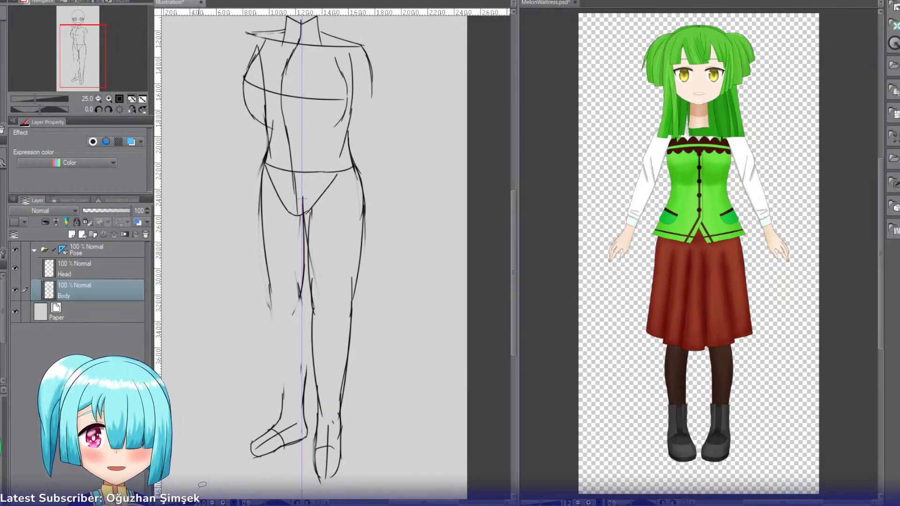
key("p")
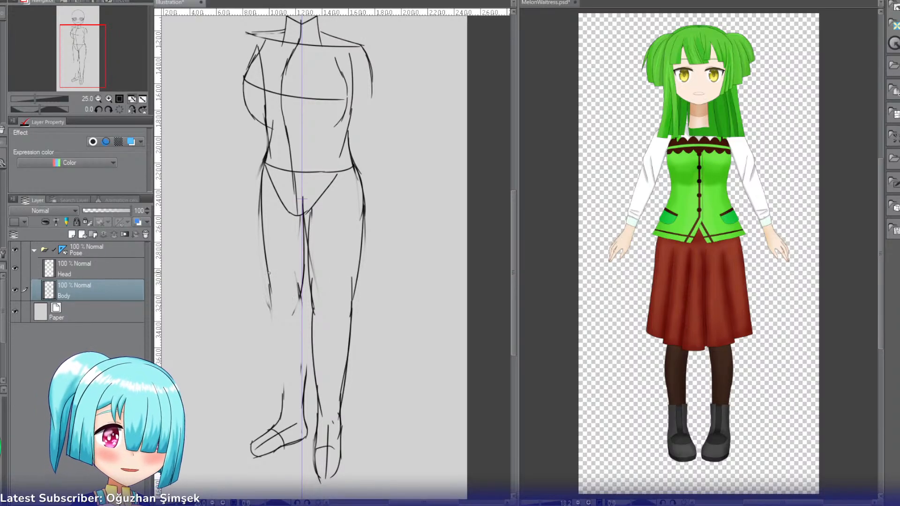
Step: Extend the left thigh's outer contour down to just below the knee
left_click_drag(267, 271, 274, 309)
key("ctrl+z")
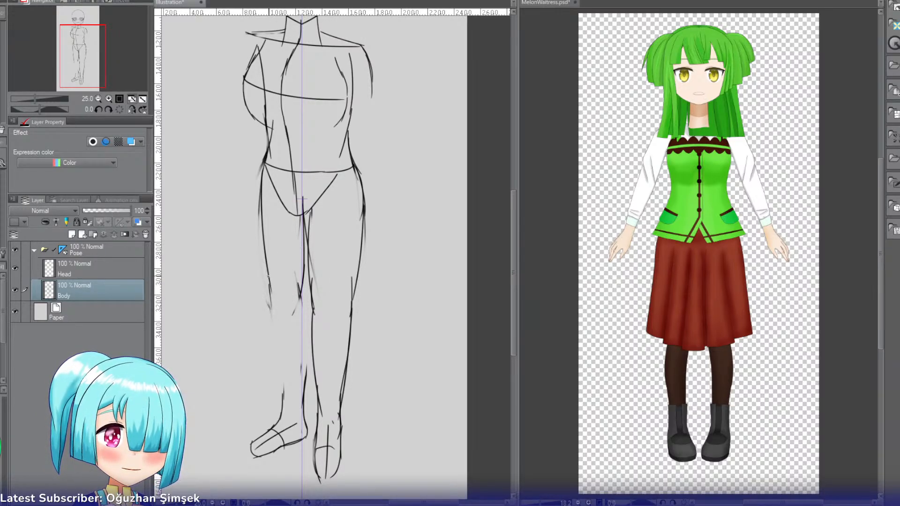
left_click_drag(266, 275, 272, 320)
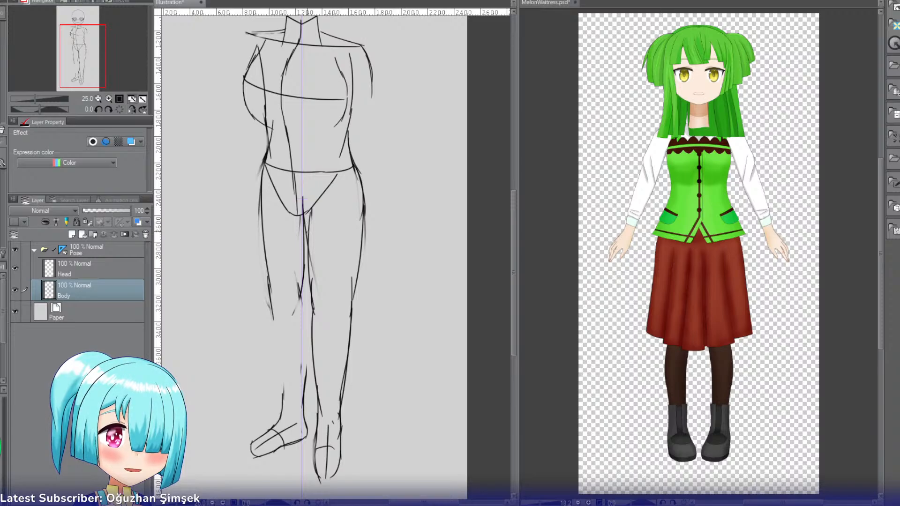
Step: Rework the left thigh's inner line from the crotch to the knee and erase the heavy stroke beside it
mouse_move(308, 208)
left_mouse_down()
mouse_move(309, 301)
mouse_move(300, 305)
left_mouse_up()
key("ctrl+z")
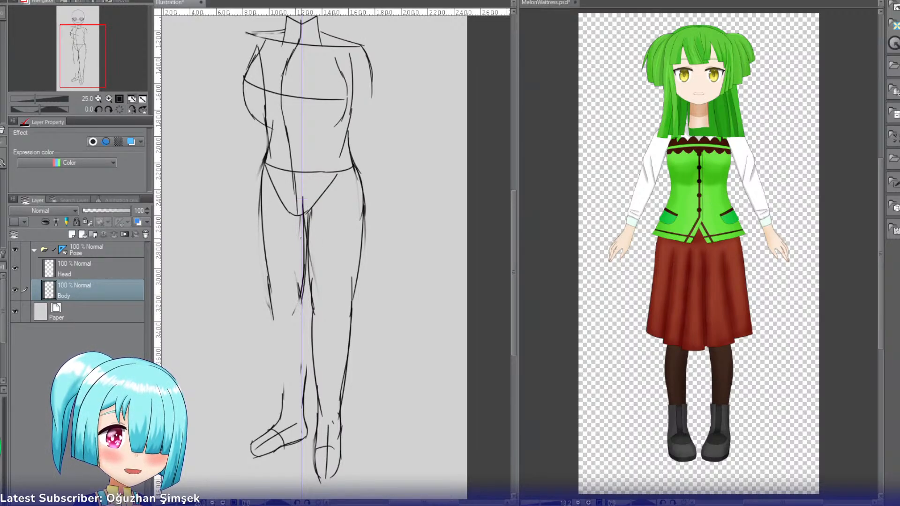
key("e")
left_click_drag(301, 241, 298, 289)
key("p")
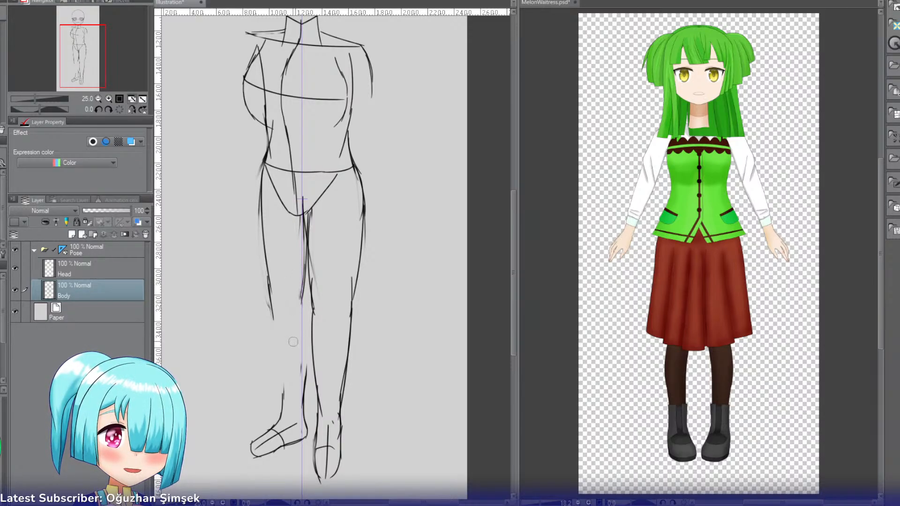
Step: Draw the left leg's inner contour in one slightly curved stroke from the knee down to the ankle
key("ctrl+z")
left_click_drag(302, 271, 307, 364)
key("ctrl+z")
key("ctrl+z")
key("ctrl+z")
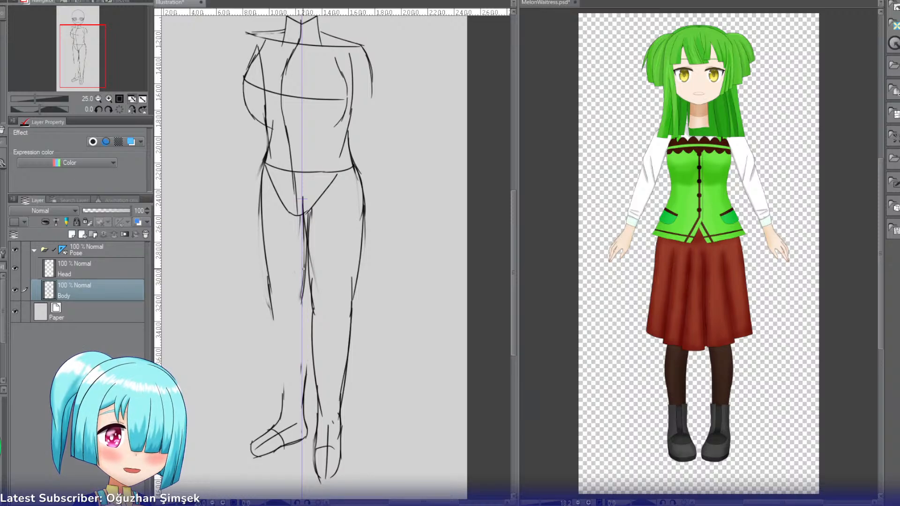
left_click_drag(303, 269, 307, 366)
key("ctrl+z")
key("ctrl+z")
left_click_drag(302, 271, 308, 373)
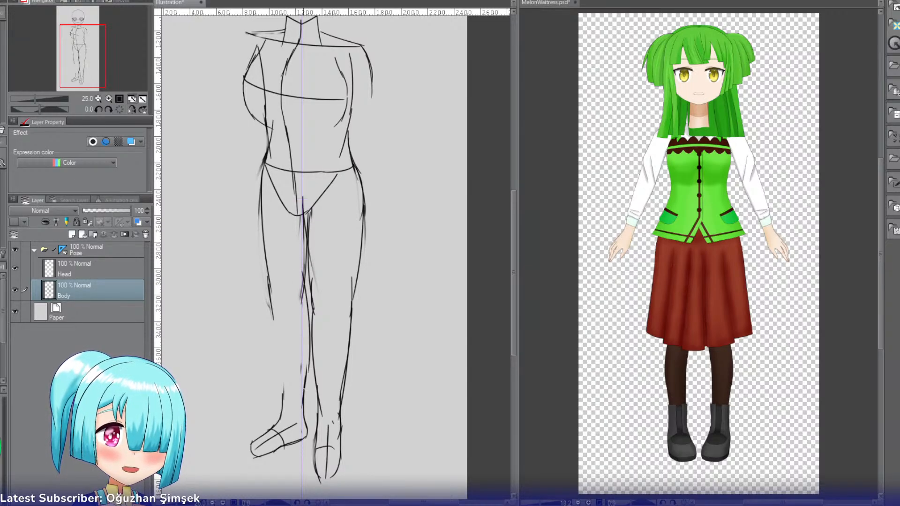
key("ctrl+z")
left_click_drag(302, 266, 308, 371)
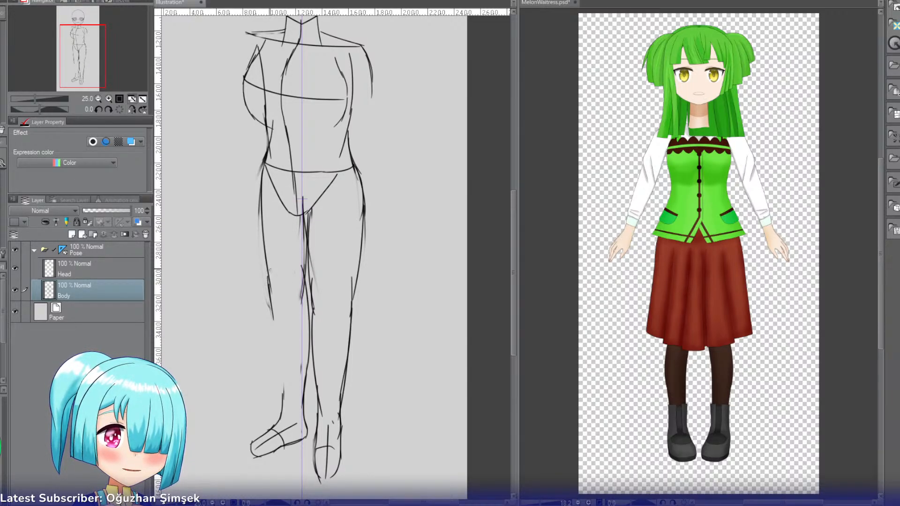
key("ctrl+z")
Step: Reinforce the left leg's outer contour around the knee with a short, darker stroke
mouse_move(269, 267)
left_mouse_down()
mouse_move(266, 299)
mouse_move(280, 336)
mouse_move(272, 310)
left_mouse_up()
key("ctrl+z")
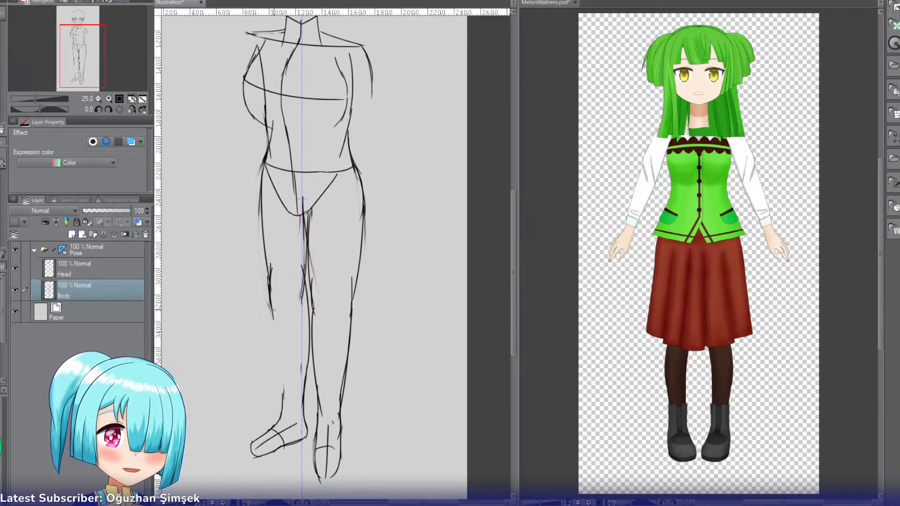
key("ctrl+z")
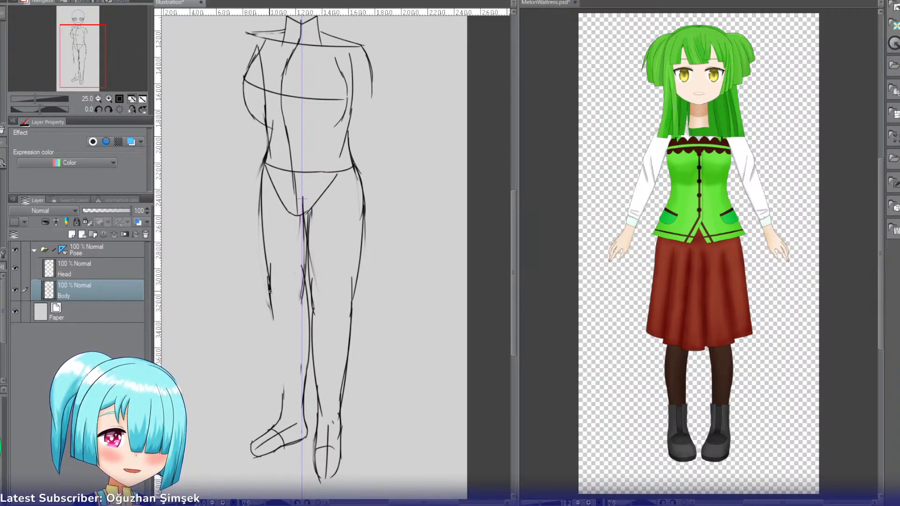
key("ctrl+z")
left_click_drag(269, 289, 280, 341)
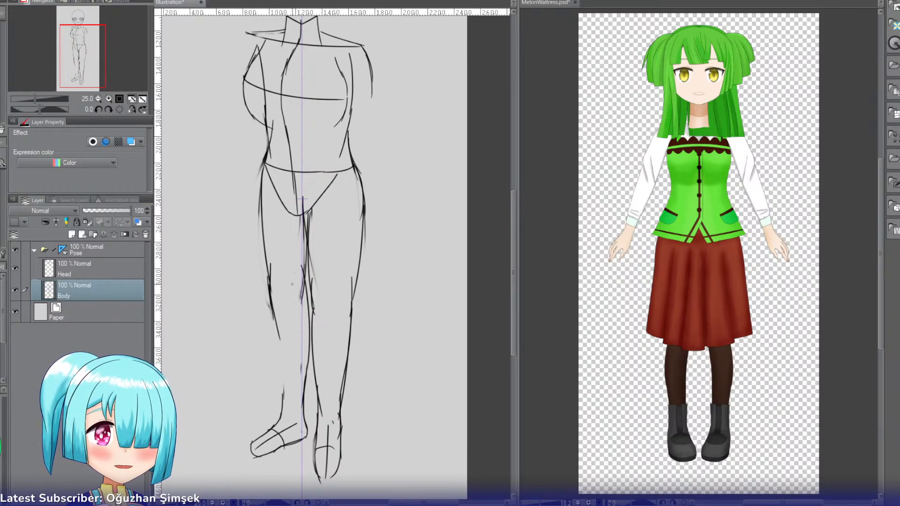
key("ctrl+z")
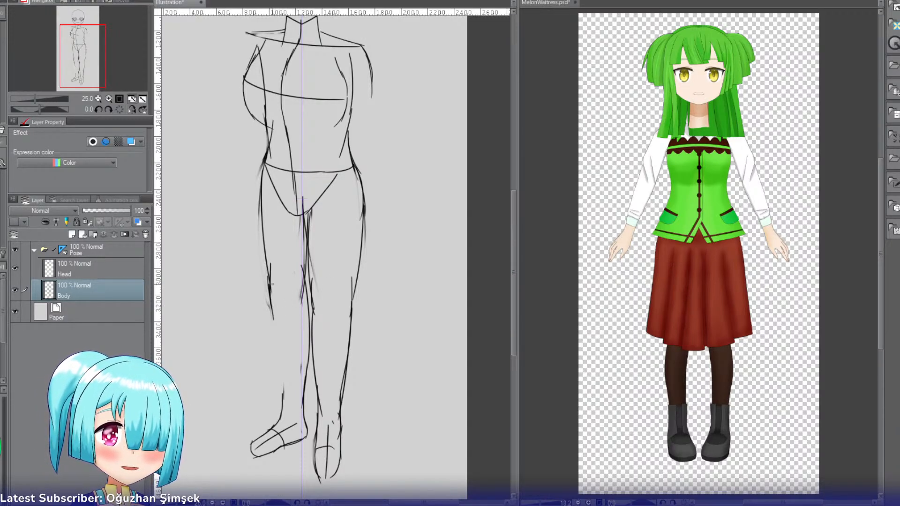
Step: Draw the left calf's outer contour from below the knee to the ankle, joining it to the foot
left_click_drag(270, 302, 283, 363)
key("ctrl+z")
left_click_drag(274, 319, 283, 402)
key("ctrl+z")
key("ctrl+z")
left_click_drag(273, 317, 283, 402)
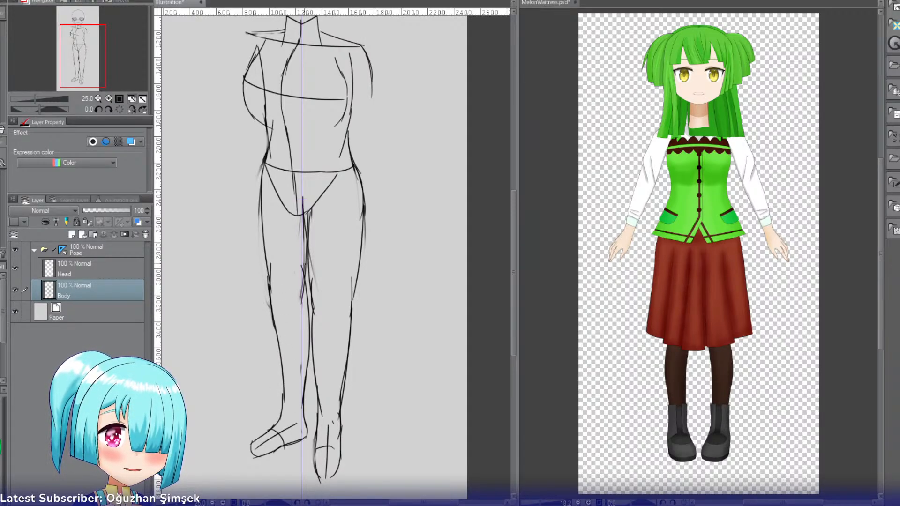
Step: Strengthen the left leg's inner line around the knee and clean up the stray overlap on its outer contour
left_click_drag(306, 255, 307, 289)
key("ctrl+z")
left_click_drag(306, 251, 308, 305)
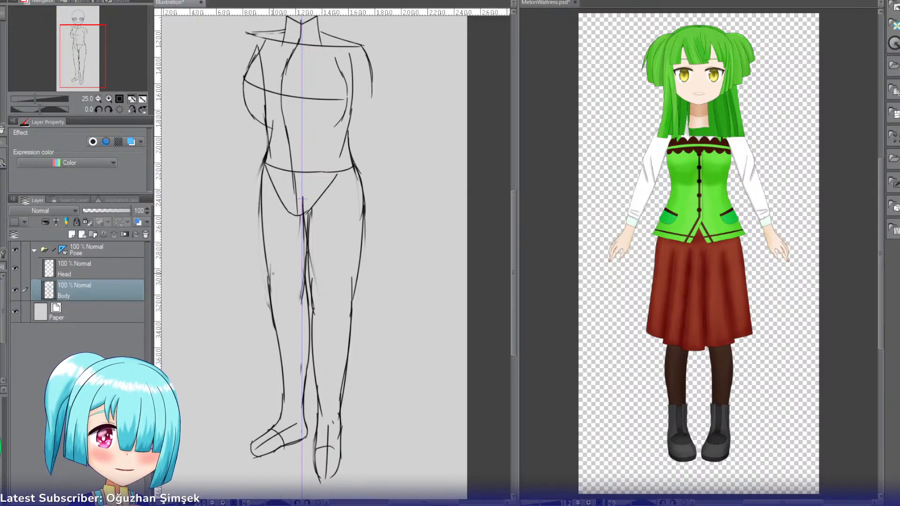
left_click_drag(268, 277, 271, 300)
key("ctrl+z")
left_click_drag(270, 268, 265, 302)
key("e")
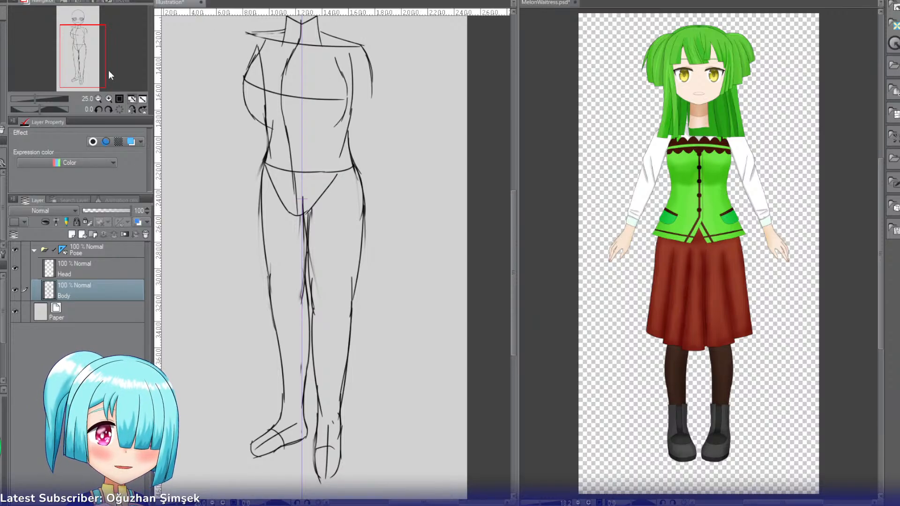
Step: Draw the right arm's outer contour as a curve from the shoulder down to an elbow at waist height
mouse_move(88, 49)
left_mouse_down()
mouse_move(85, 37)
mouse_move(79, 44)
left_mouse_up()
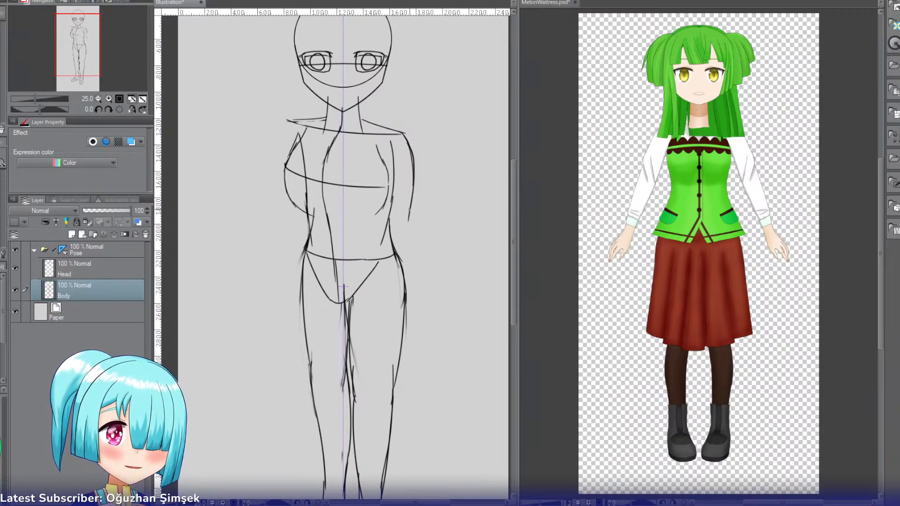
key("ctrl+z")
mouse_move(402, 135)
left_mouse_down()
mouse_move(414, 211)
mouse_move(401, 233)
left_mouse_up()
key("ctrl+z")
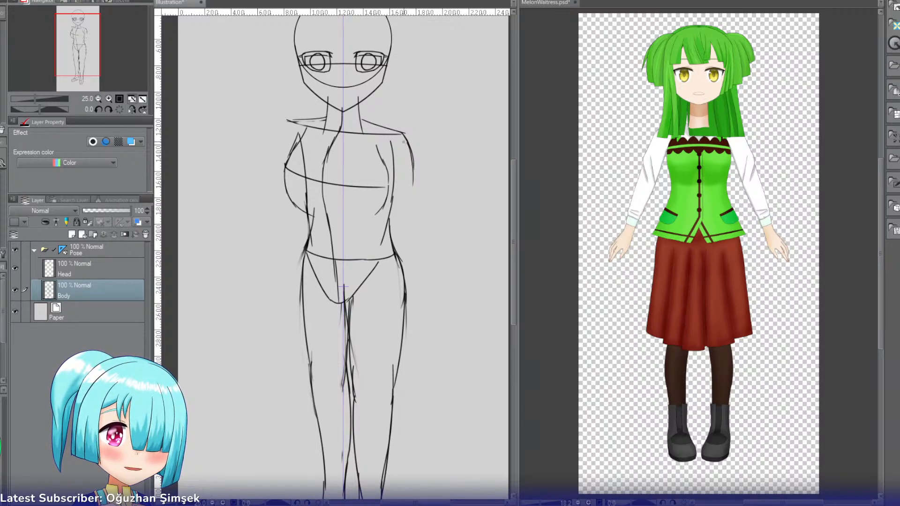
left_click_drag(403, 135, 402, 233)
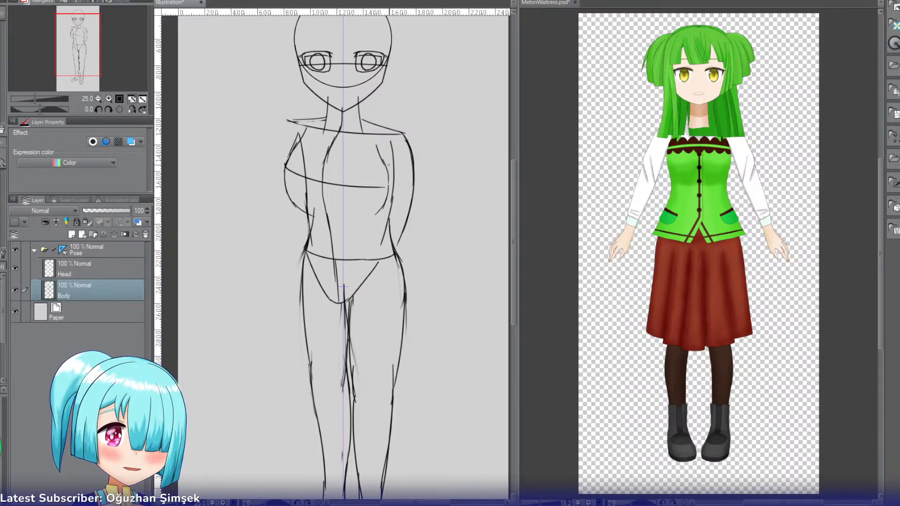
Step: Draw the right arm's inner contour from beside the chest down toward the inside of the elbow
left_click_drag(389, 164, 375, 215)
key("ctrl+z")
left_click_drag(393, 164, 373, 237)
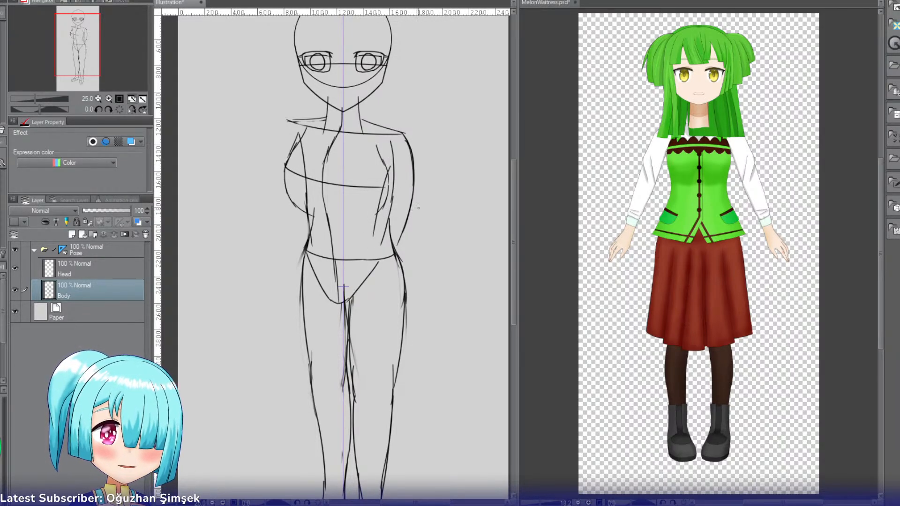
key("ctrl+z")
key("ctrl+z")
mouse_move(391, 168)
left_mouse_down()
mouse_move(375, 235)
mouse_move(389, 260)
mouse_move(371, 276)
left_mouse_up()
key("ctrl+z")
key("ctrl+z")
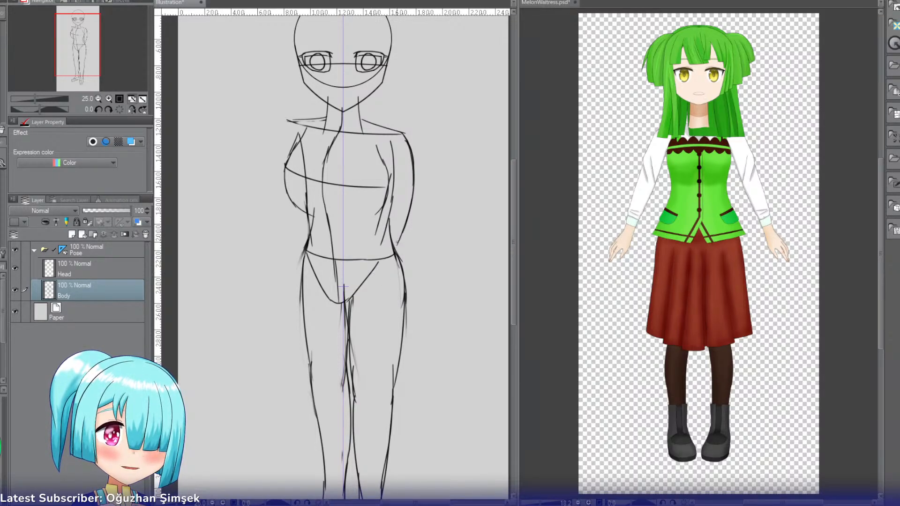
Step: Sketch the right forearm with two lines running from the elbow diagonally across the waist to the body's center
mouse_move(397, 243)
left_mouse_down()
mouse_move(359, 281)
mouse_move(338, 284)
left_mouse_up()
key("ctrl+z")
left_click_drag(381, 229, 345, 269)
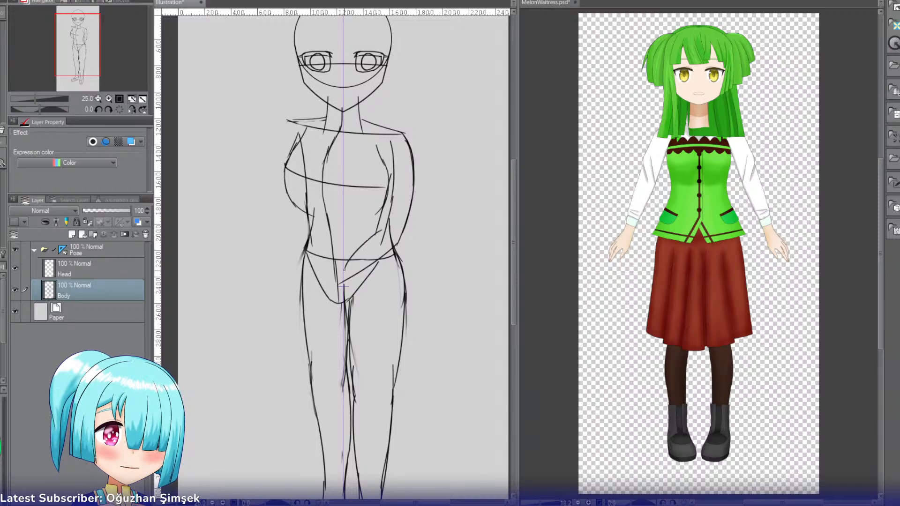
key("ctrl+z")
left_click_drag(379, 231, 338, 267)
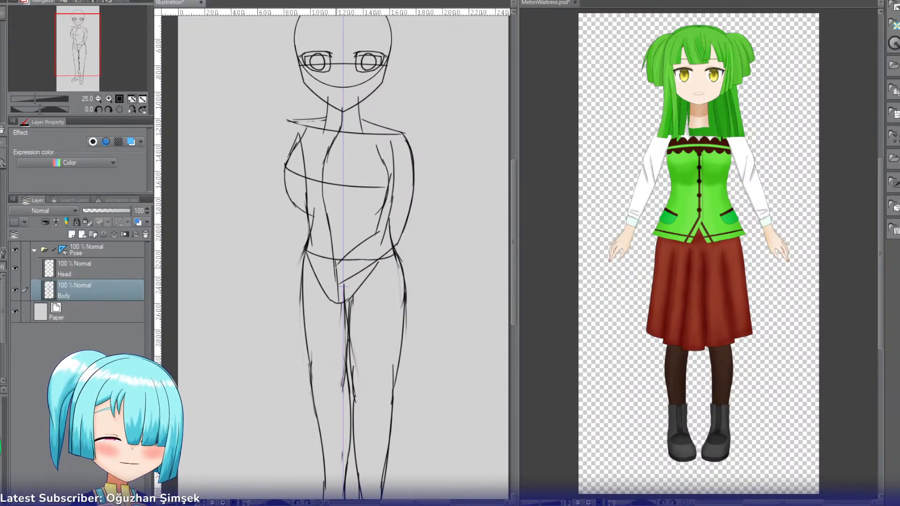
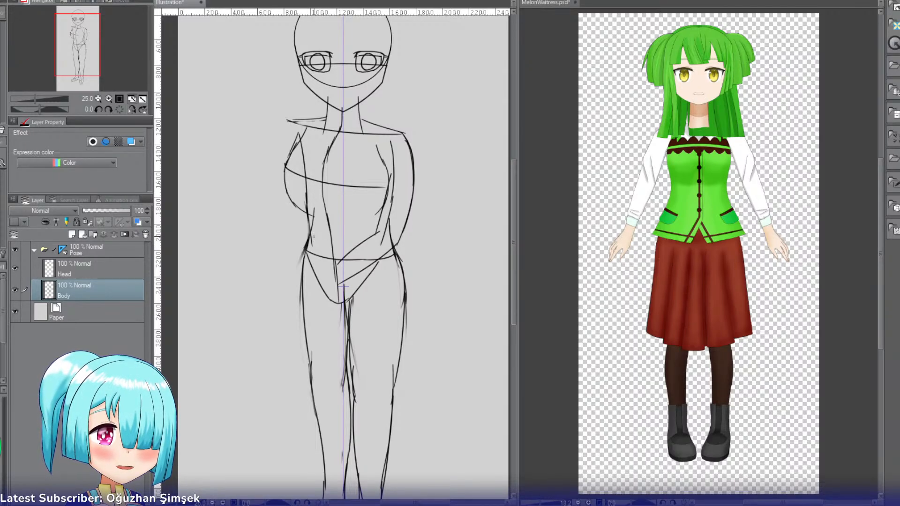
Step: Sketch a tilted rectangular shape across the waist and hips, overlapping the end of the right forearm
left_click_drag(321, 231, 301, 270)
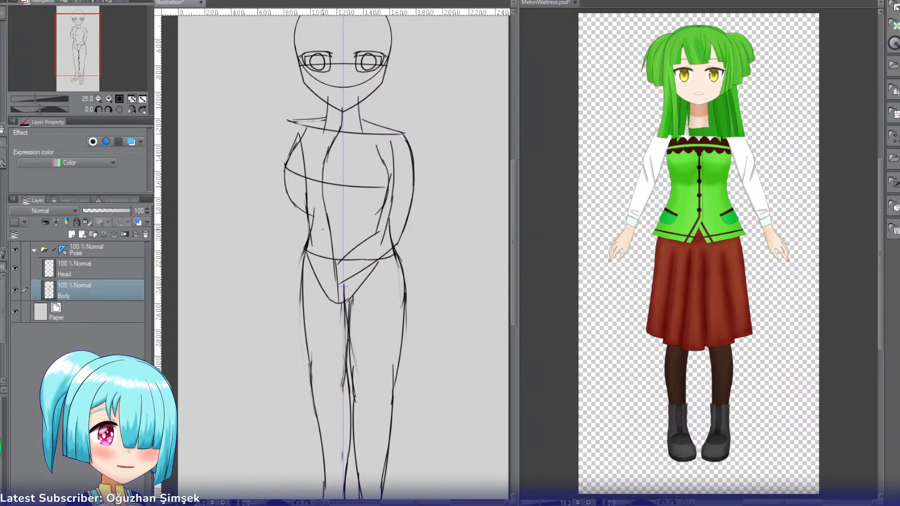
mouse_move(323, 229)
left_mouse_down()
mouse_move(300, 265)
mouse_move(373, 280)
left_mouse_up()
key("ctrl+z")
mouse_move(324, 227)
left_mouse_down()
mouse_move(382, 288)
mouse_move(351, 320)
left_mouse_up()
mouse_move(295, 271)
left_mouse_down()
mouse_move(305, 292)
mouse_move(354, 330)
left_mouse_up()
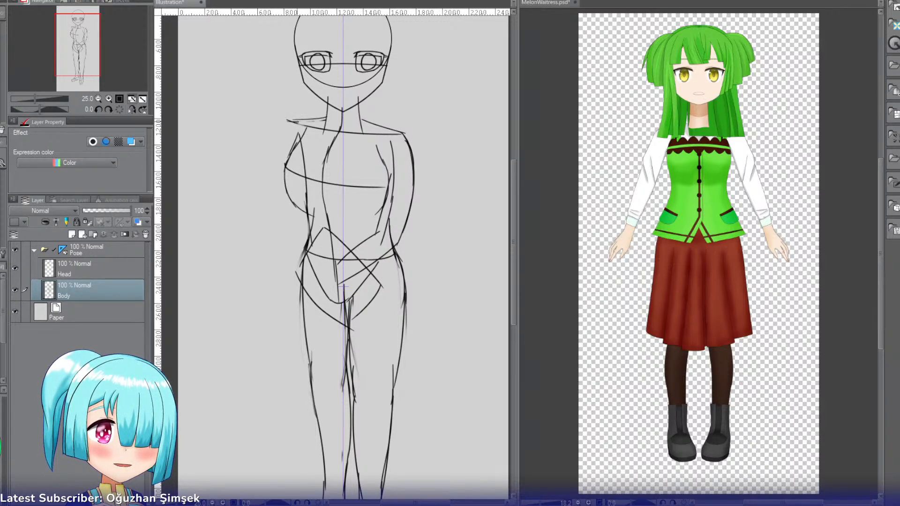
Step: Try several outer and inner contours for the left upper arm below the shoulder, undoing each attempt
left_click_drag(297, 119, 276, 159)
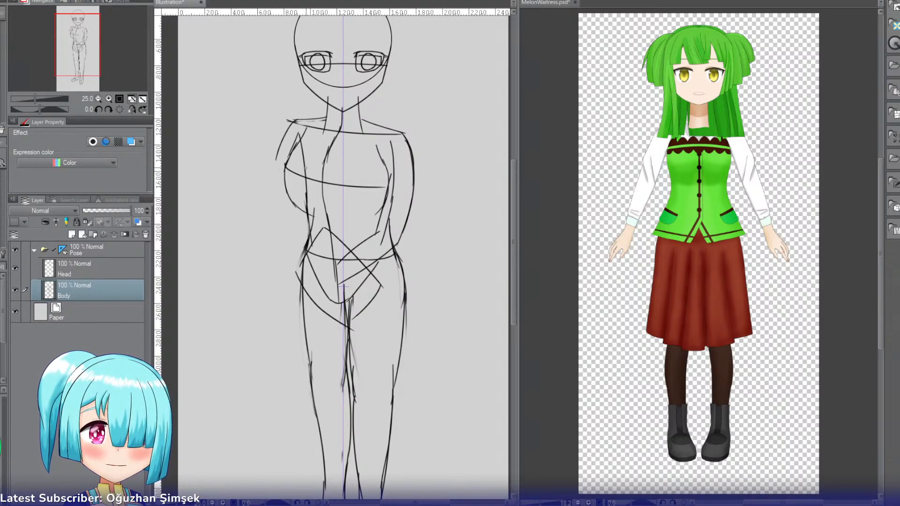
key("ctrl+z")
left_click_drag(313, 137, 293, 196)
key("ctrl+z")
left_click_drag(300, 121, 276, 167)
key("ctrl+z")
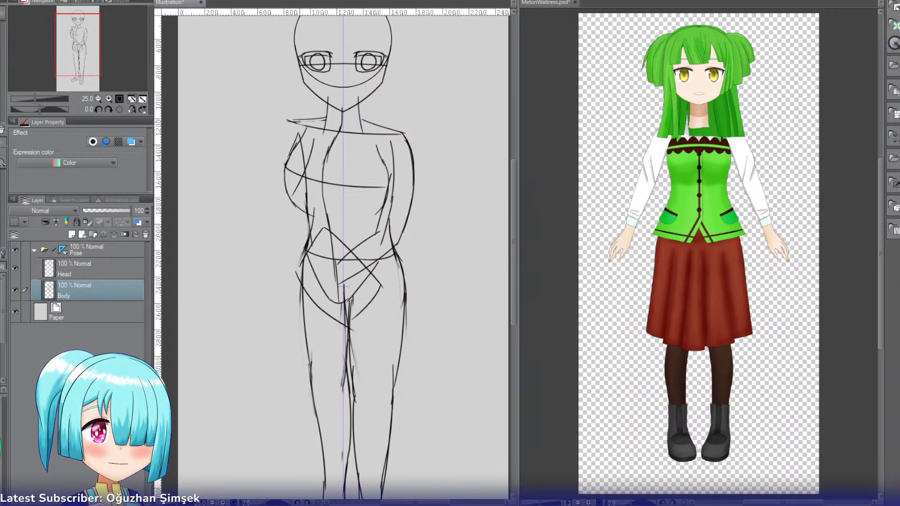
left_click_drag(299, 121, 275, 165)
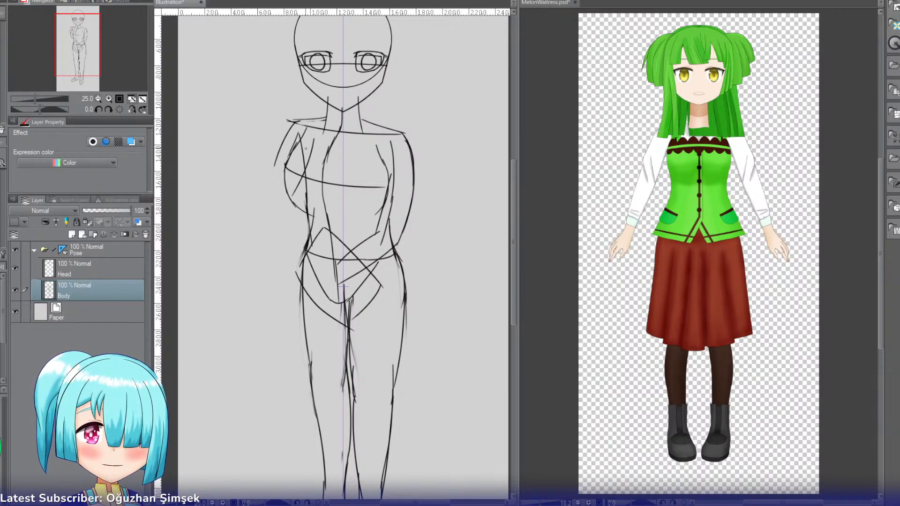
key("ctrl+z")
key("ctrl+z")
left_click_drag(308, 138, 289, 190)
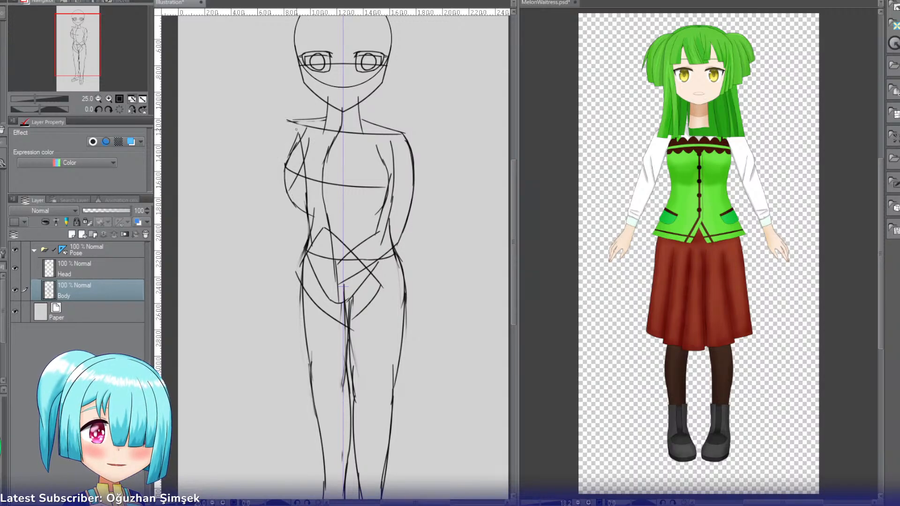
left_click_drag(300, 121, 277, 170)
key("ctrl+z")
left_click_drag(301, 117, 272, 186)
key("ctrl+z")
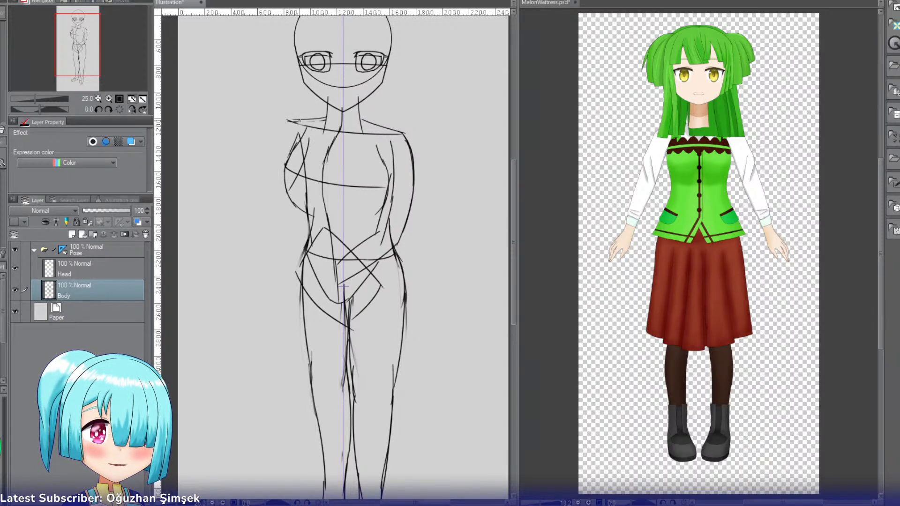
mouse_move(297, 120)
left_mouse_down()
mouse_move(271, 180)
mouse_move(288, 191)
mouse_move(273, 211)
left_mouse_up()
key("ctrl+z")
left_click_drag(296, 176, 277, 219)
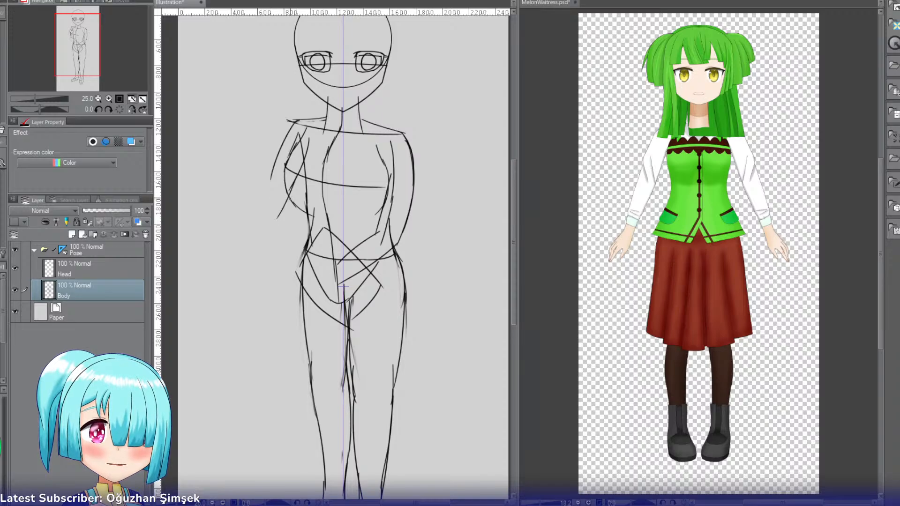
key("ctrl+z")
left_click_drag(296, 179, 278, 225)
key("ctrl+z")
key("ctrl+z")
key("ctrl+z")
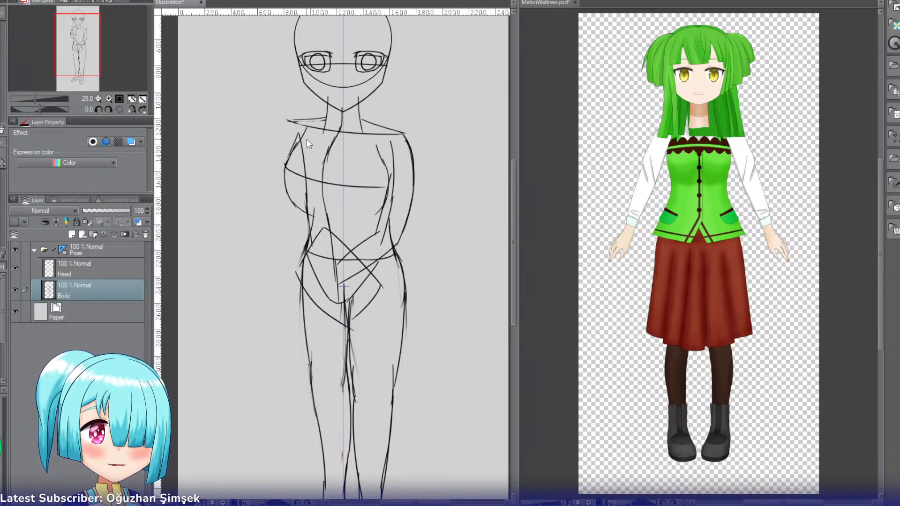
Step: Draw the left upper arm's inner line, a rounded shoulder curve from the neck, and the outer contour toward the elbow
left_click_drag(300, 133, 294, 211)
left_click_drag(290, 121, 272, 195)
key("ctrl+z")
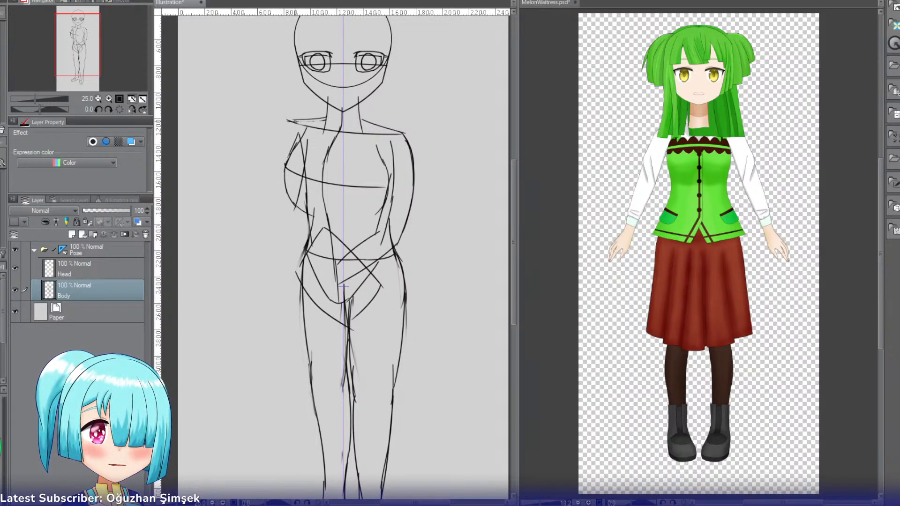
key("ctrl+z")
mouse_move(291, 122)
left_mouse_down()
mouse_move(271, 186)
mouse_move(286, 134)
mouse_move(270, 177)
left_mouse_up()
key("ctrl+z")
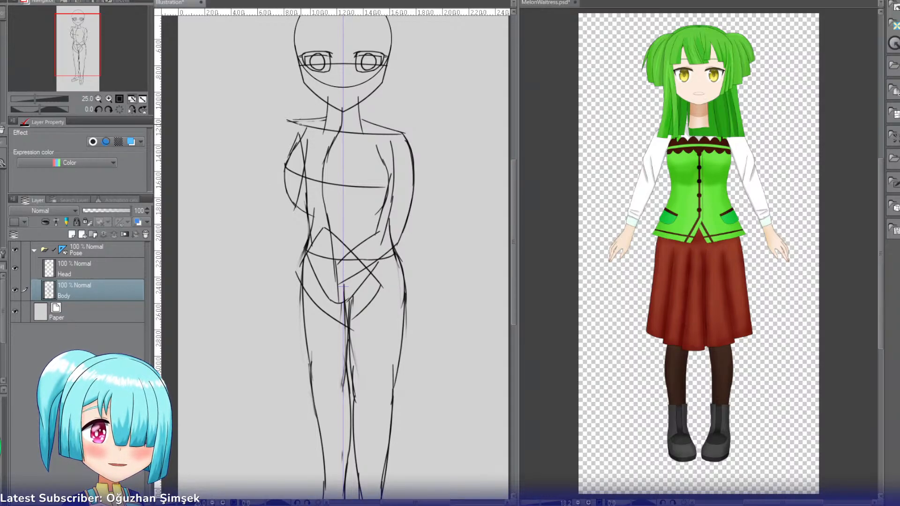
mouse_move(325, 115)
left_mouse_down()
mouse_move(290, 126)
mouse_move(325, 118)
mouse_move(292, 124)
mouse_move(272, 194)
left_mouse_up()
key("ctrl+z")
key("ctrl+z")
key("ctrl+z")
key("ctrl+z")
key("ctrl+z")
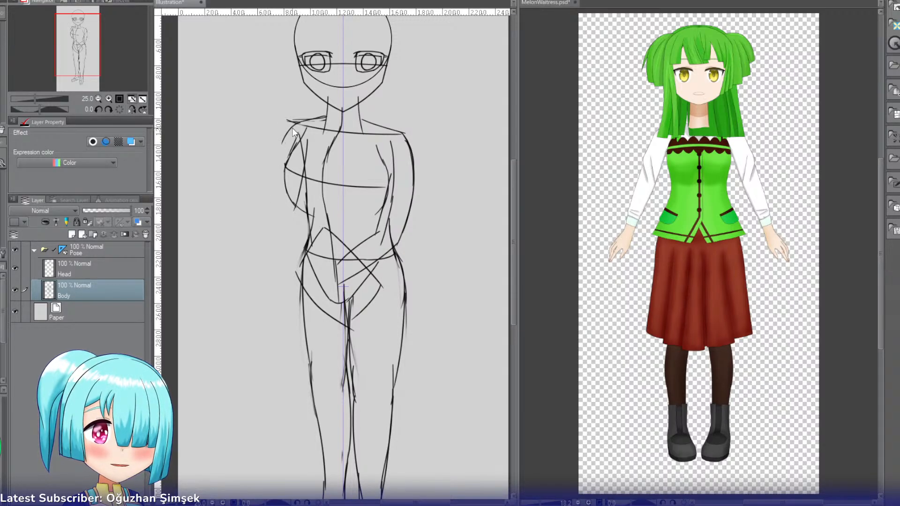
left_click_drag(290, 130, 268, 209)
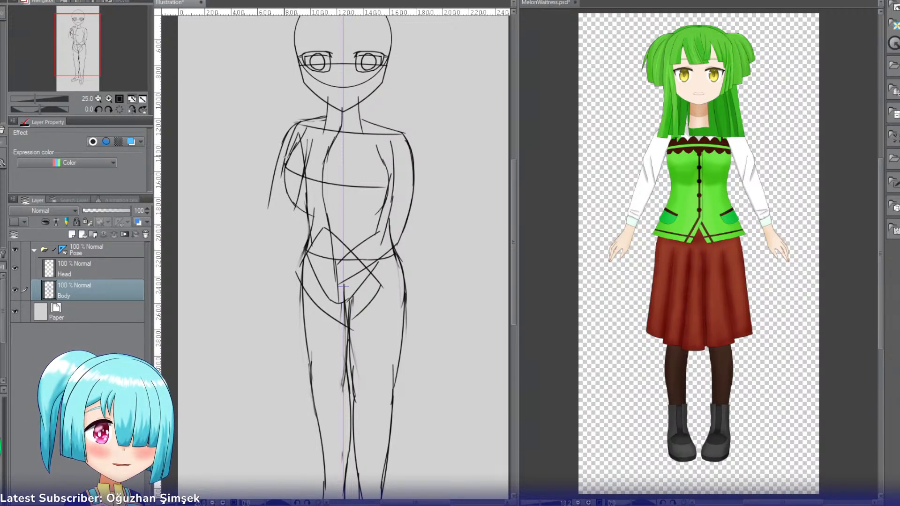
Step: Redraw the left upper arm closer to the torso, with a steeper outer line and an inner line curving out to the elbow
key("e")
mouse_move(288, 122)
left_mouse_down()
mouse_move(268, 203)
mouse_move(286, 123)
left_mouse_up()
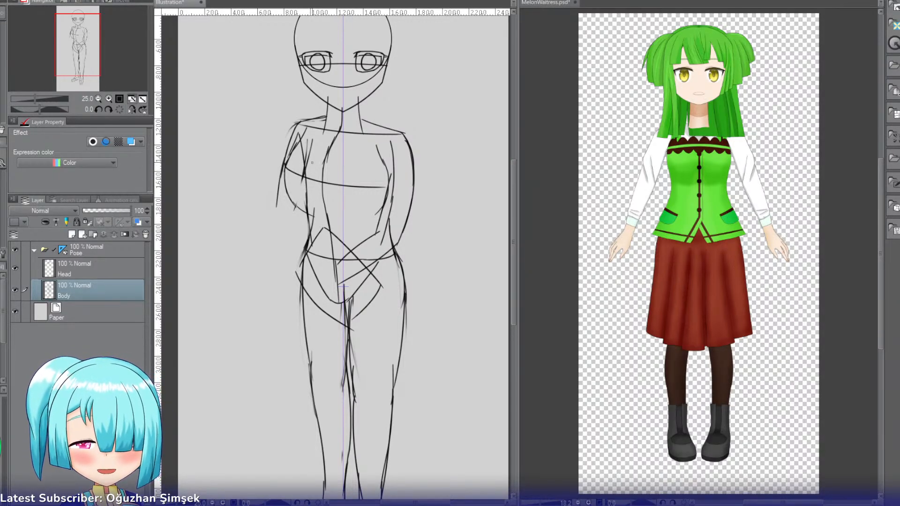
left_click_drag(310, 142, 299, 213)
key("ctrl+z")
left_click_drag(312, 144, 293, 226)
key("ctrl+z")
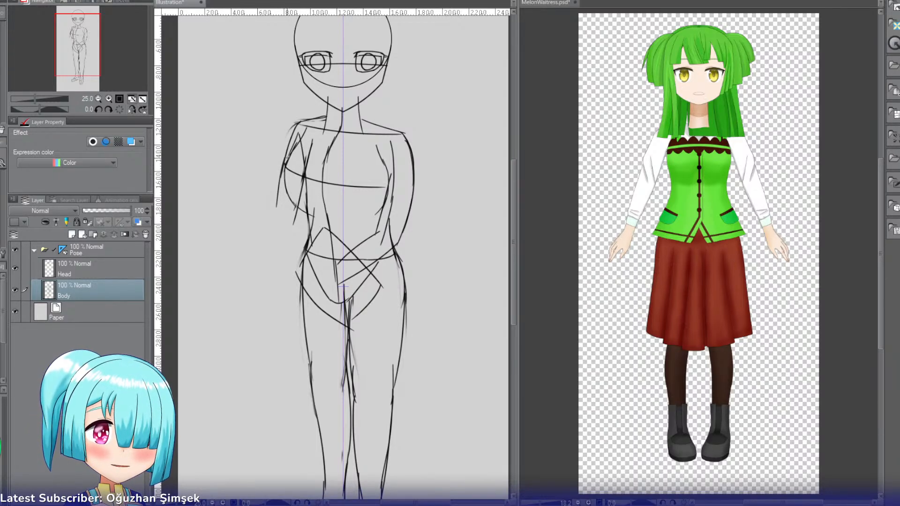
left_click_drag(284, 162, 278, 211)
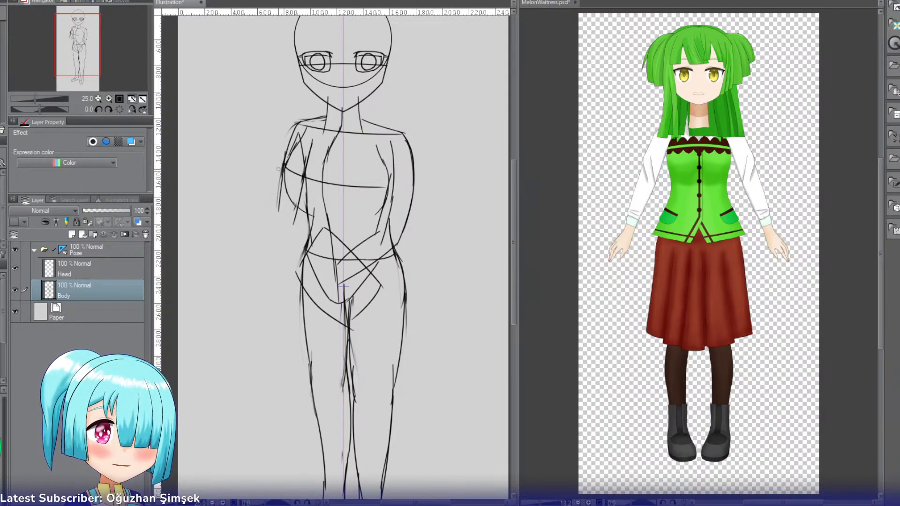
key("ctrl+z")
key("ctrl+z")
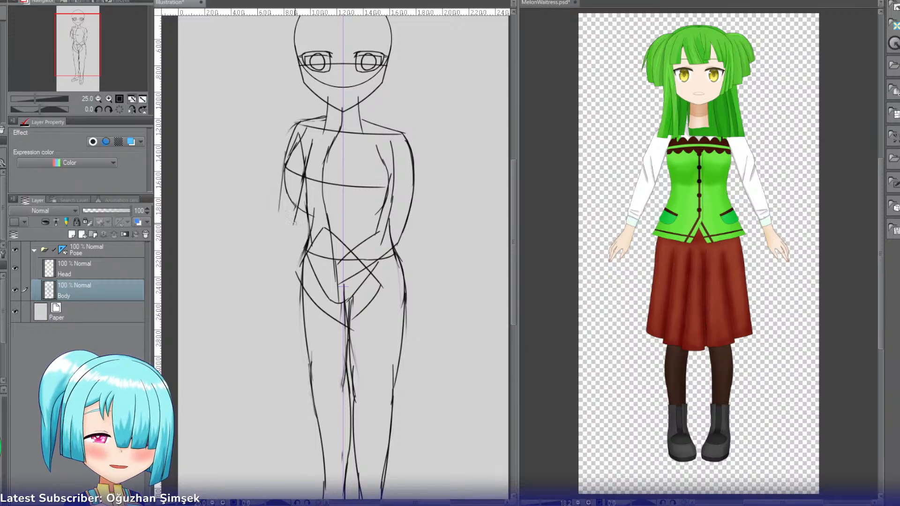
left_click_drag(297, 213, 276, 238)
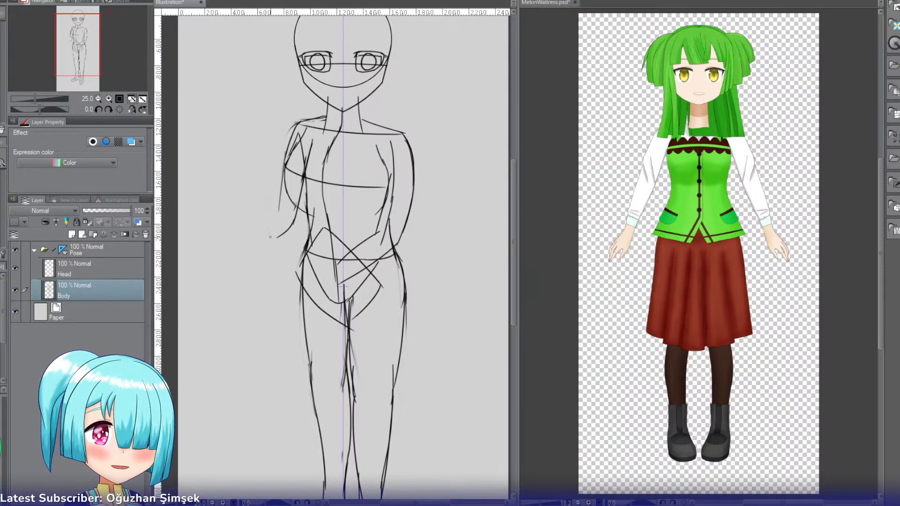
Step: Sketch the left forearm as two slightly rising lines extending outward from the elbow, away from the body
mouse_move(237, 202)
left_mouse_down()
mouse_move(246, 220)
mouse_move(272, 235)
left_mouse_up()
key("ctrl+z")
left_click_drag(210, 210, 272, 236)
key("ctrl+z")
left_click_drag(221, 187, 280, 211)
key("ctrl+z")
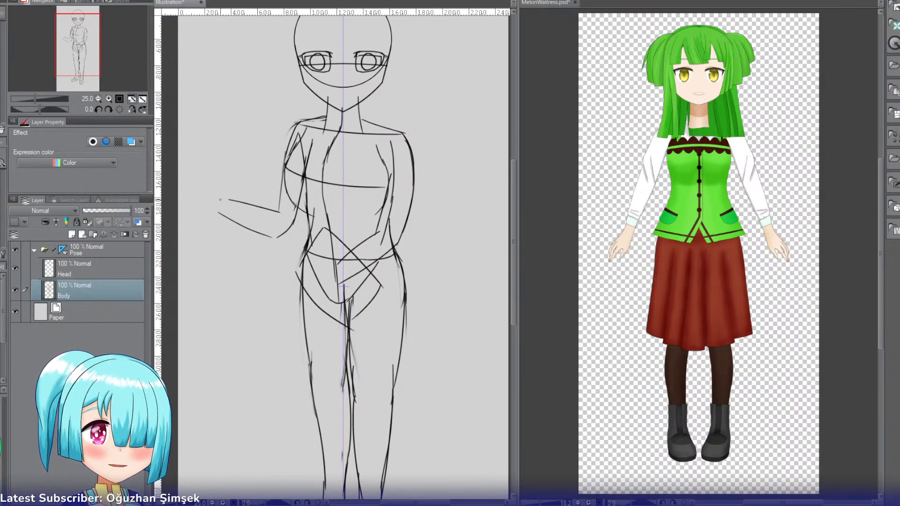
Step: Try two long curved contours for the left hand beyond the wrist, undoing both
left_click_drag(180, 214, 224, 216)
left_click_drag(187, 192, 233, 201)
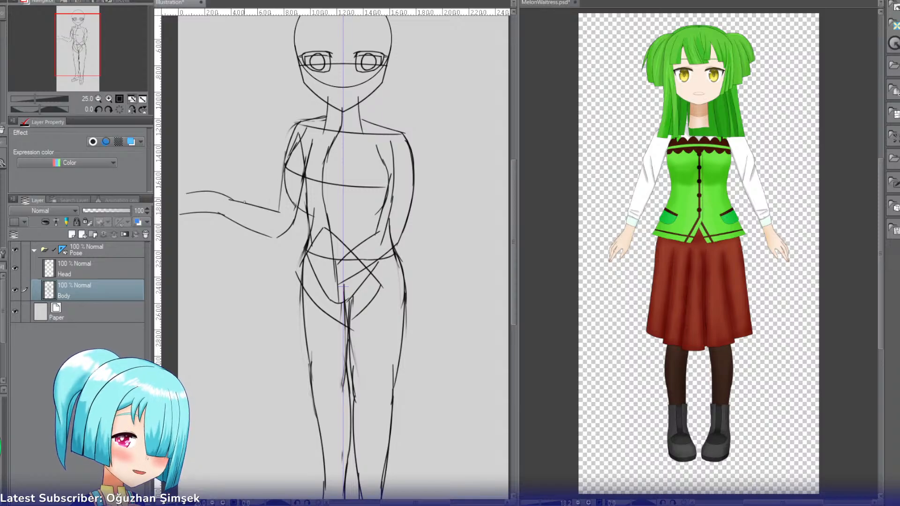
left_click(108, 99)
left_click(108, 100)
left_click_drag(79, 45, 67, 43)
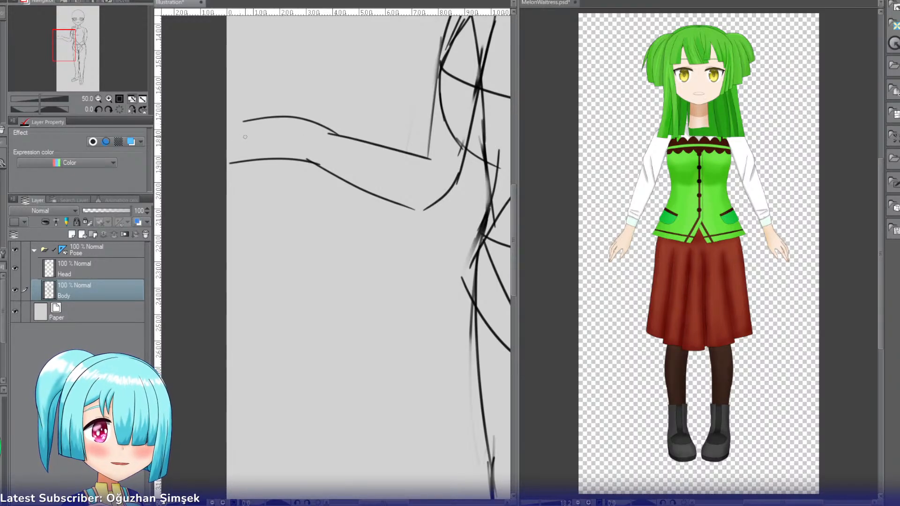
key("ctrl+z")
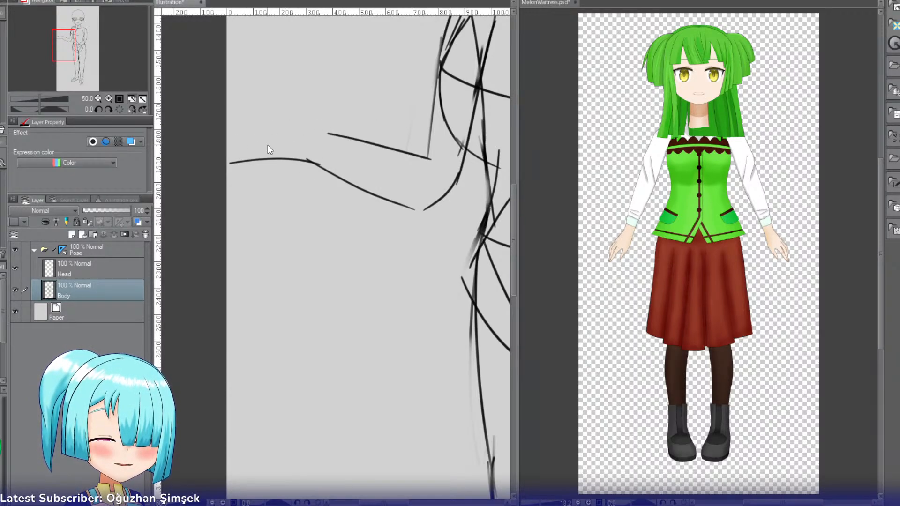
key("ctrl+z")
Step: Try a flat lower edge and a short wrist arc for the left hand at the end of the forearm
mouse_move(241, 149)
left_mouse_down()
mouse_move(304, 158)
mouse_move(296, 142)
mouse_move(291, 159)
mouse_move(315, 159)
left_mouse_up()
key("ctrl+z")
key("ctrl+z")
key("ctrl+z")
key("ctrl+z")
key("ctrl+z")
key("ctrl+z")
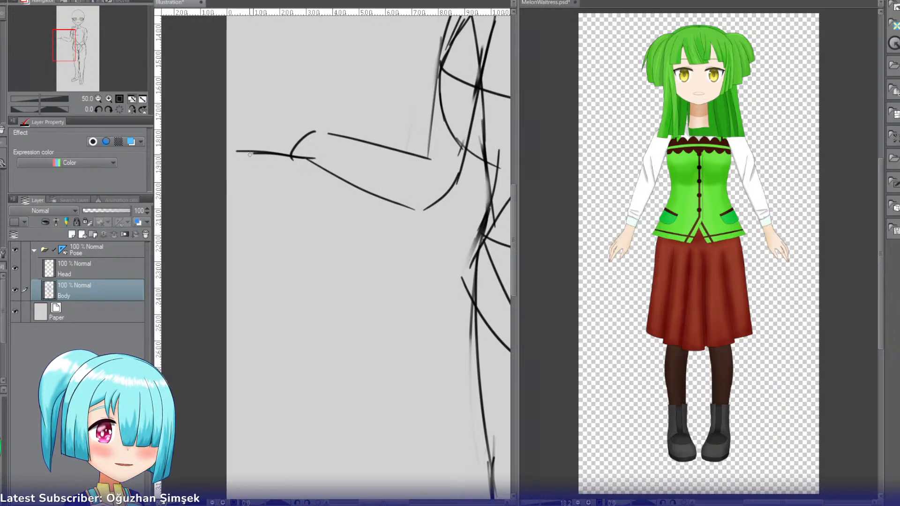
Step: Try tapered fingers extending from the left palm, undoing the attempts together with the palm lines
key("ctrl+z")
mouse_move(249, 154)
left_mouse_down()
mouse_move(289, 123)
mouse_move(331, 136)
mouse_move(229, 151)
left_mouse_up()
key("ctrl+z")
left_click_drag(283, 144, 229, 154)
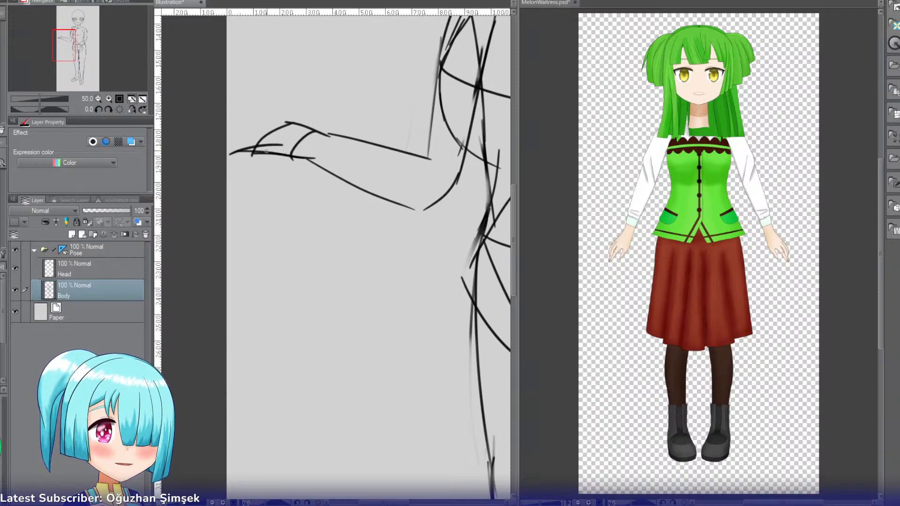
key("ctrl+z")
key("ctrl+z")
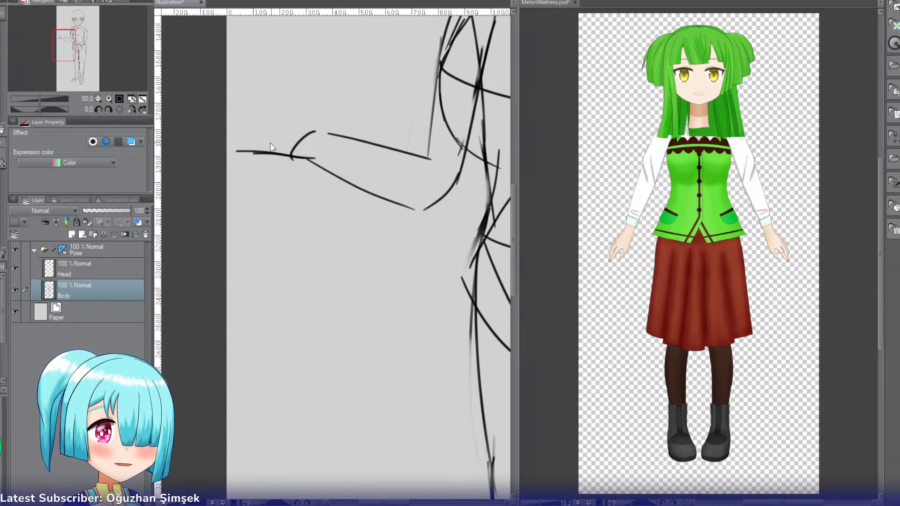
key("ctrl+z")
key("ctrl+z")
key("ctrl+z")
Step: Sketch the left hand as a narrow, flat palm with thin outstretched fingers and a thumb line above
mouse_move(245, 150)
left_mouse_down()
mouse_move(305, 153)
mouse_move(251, 140)
mouse_move(263, 134)
mouse_move(318, 149)
left_mouse_up()
key("ctrl+z")
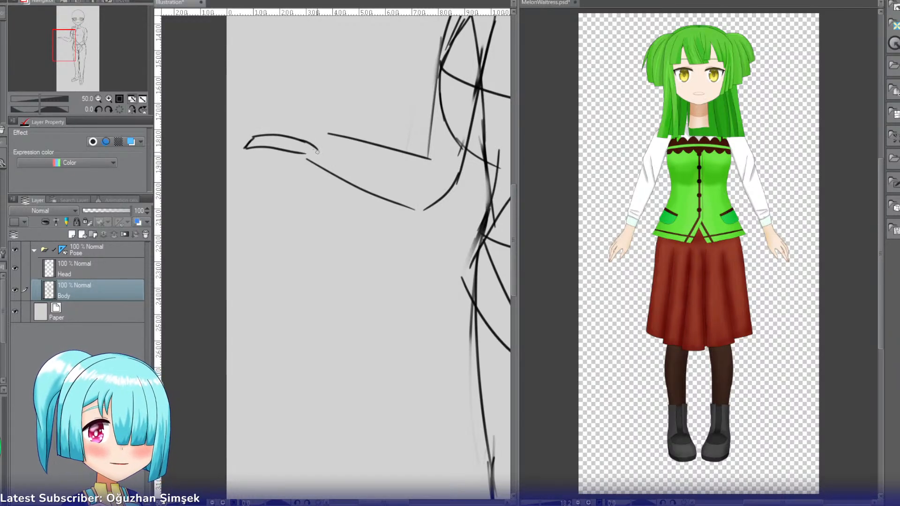
key("ctrl+z")
mouse_move(227, 142)
left_mouse_down()
mouse_move(280, 136)
mouse_move(325, 149)
left_mouse_up()
key("ctrl+z")
key("ctrl+z")
key("ctrl+z")
key("ctrl+z")
left_click_drag(263, 125, 309, 146)
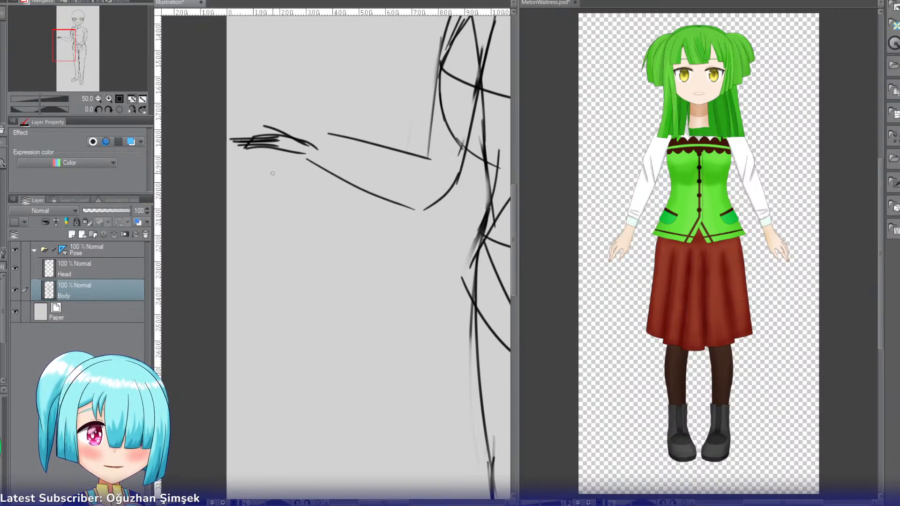
Step: Select the left hand, enlarge it slightly, align it with the wrist, and clear the selection
mouse_move(241, 98)
left_mouse_down()
mouse_move(283, 173)
mouse_move(324, 151)
mouse_move(244, 90)
left_mouse_up()
key("ctrl+t")
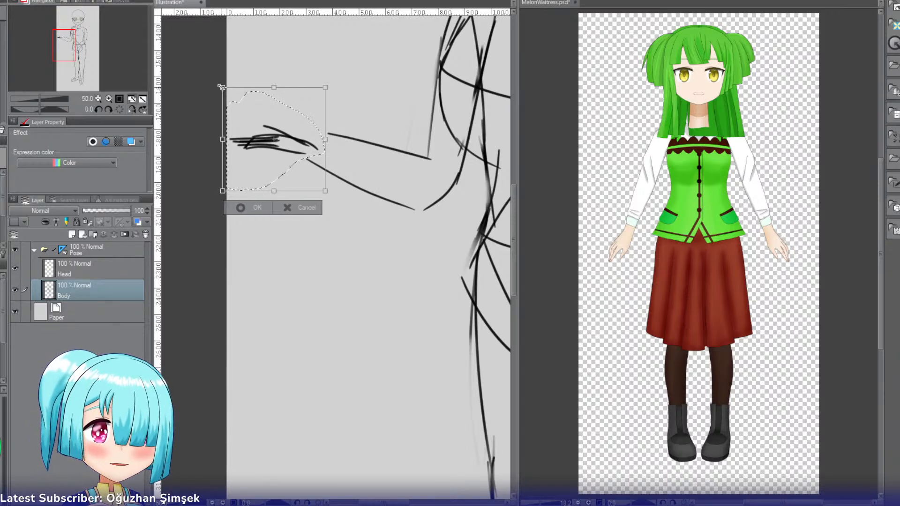
left_click_drag(316, 129, 302, 118)
left_click_drag(211, 73, 204, 65)
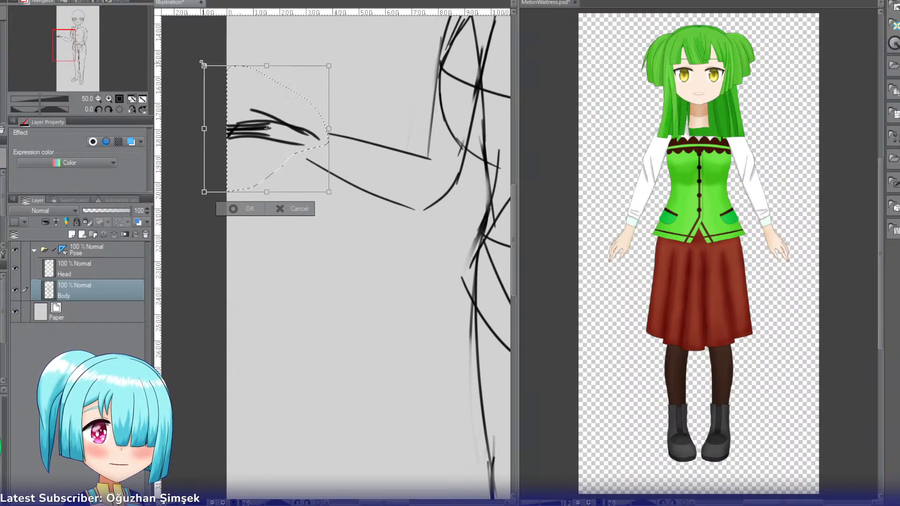
left_click_drag(298, 114, 302, 117)
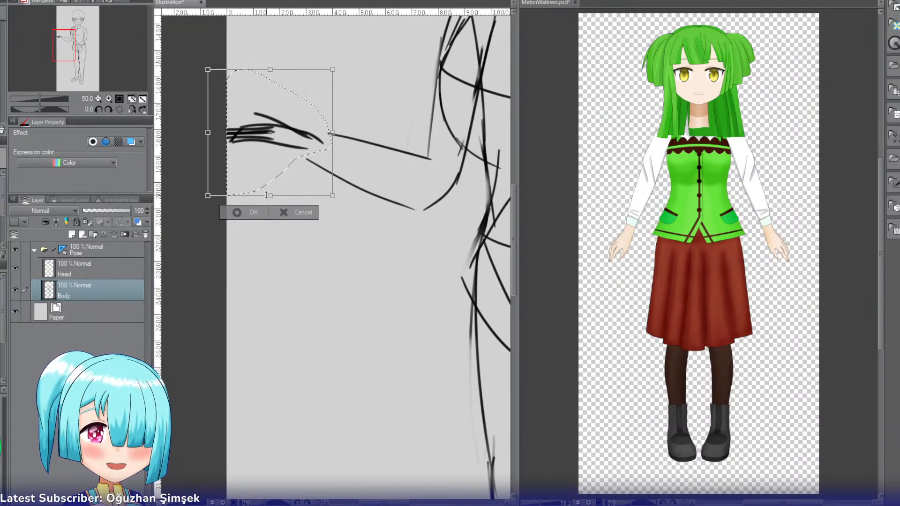
left_click(242, 213)
left_click(207, 212)
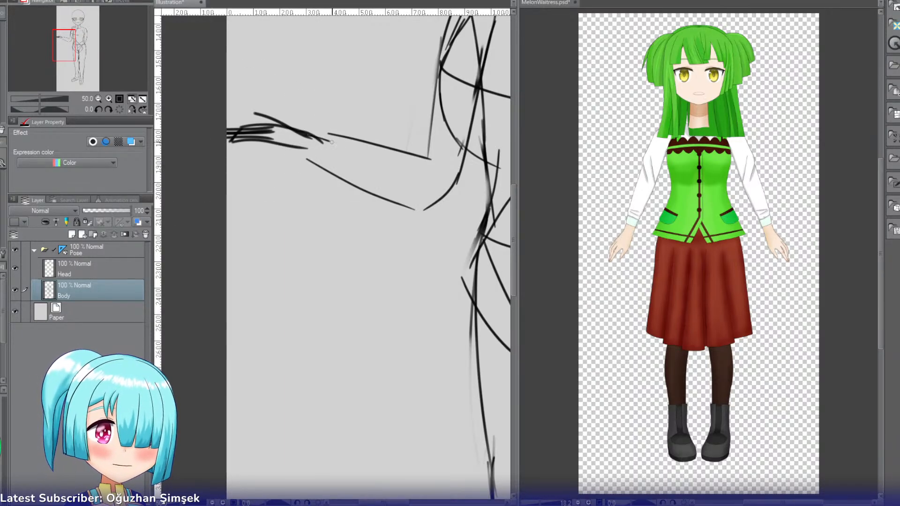
Step: Redraw the left forearm's contours from wrist to elbow, erase the old upper line, and extend the upper arm's outer line to the elbow
key("ctrl+z")
left_click_drag(317, 138, 394, 157)
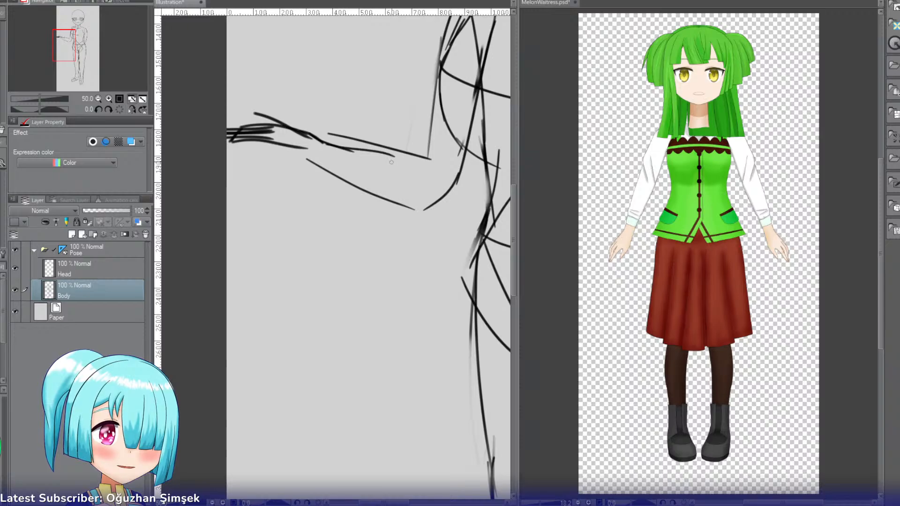
key("ctrl+z")
left_click_drag(342, 145, 426, 180)
mouse_move(299, 150)
left_mouse_down()
mouse_move(363, 190)
mouse_move(412, 207)
mouse_move(337, 177)
left_mouse_up()
key("e")
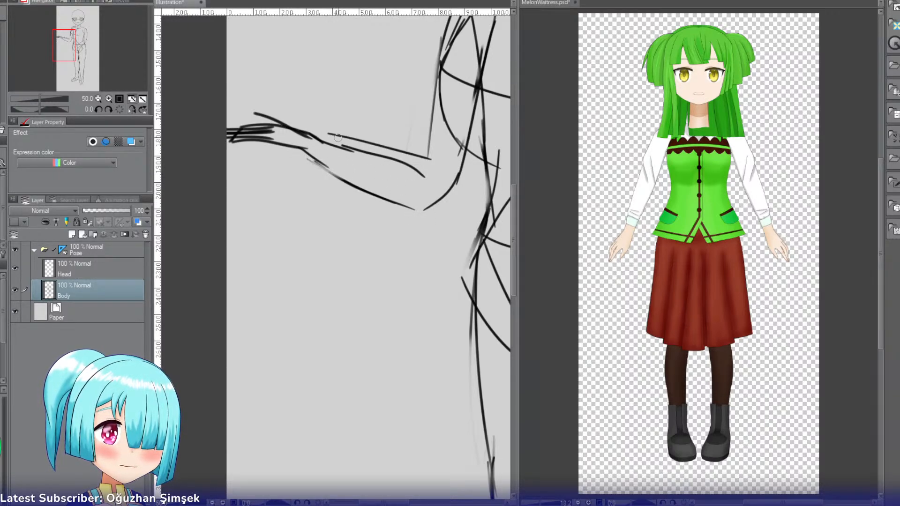
mouse_move(337, 137)
left_mouse_down()
mouse_move(429, 159)
mouse_move(425, 167)
left_mouse_up()
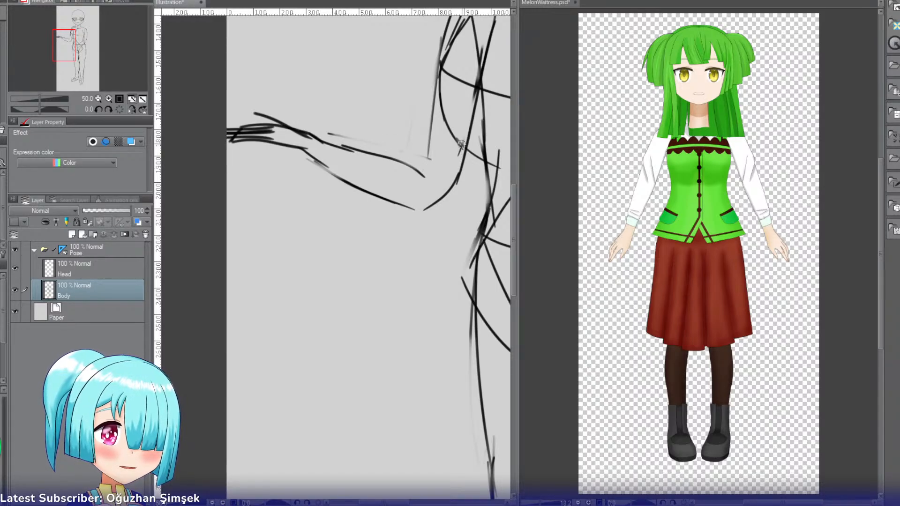
left_click_drag(435, 107, 424, 179)
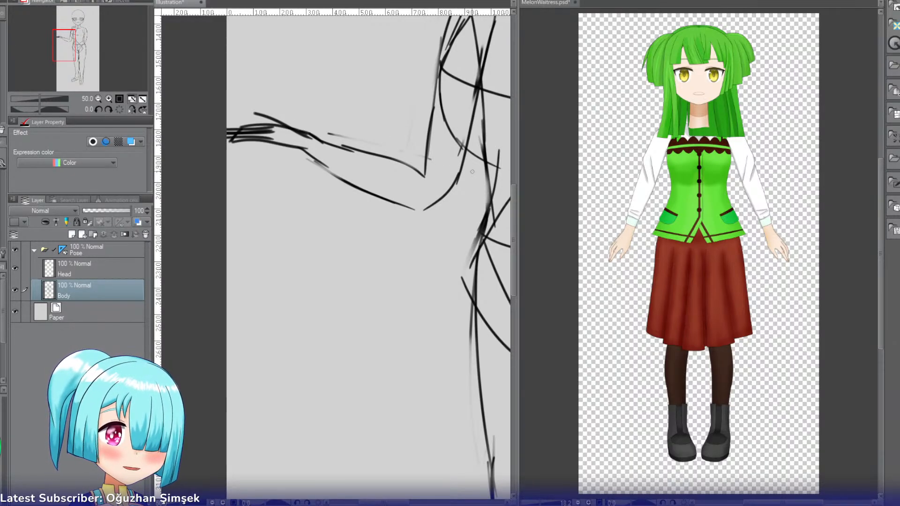
left_click_drag(467, 156, 425, 210)
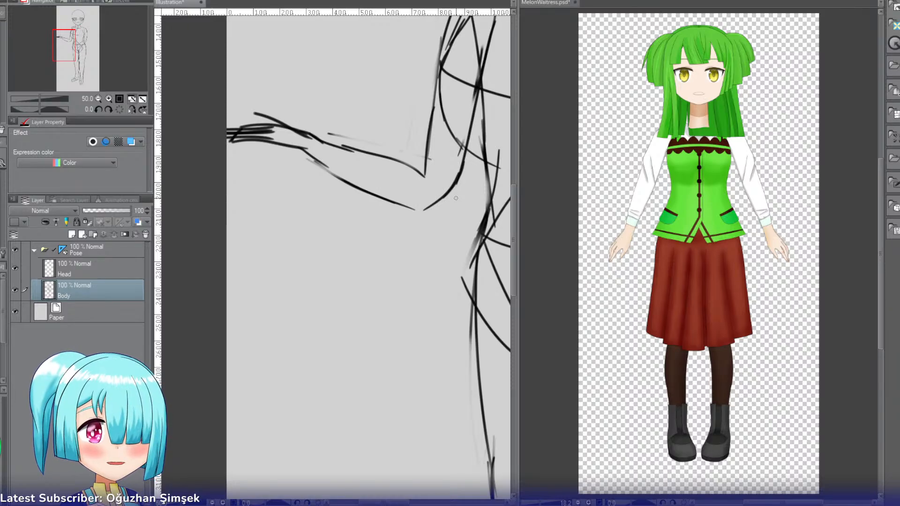
Step: Redraw the left upper arm as a narrower, nearly vertical shape from the shoulder, with outer and inner lines beside the torso
left_click(98, 98)
left_click(98, 98)
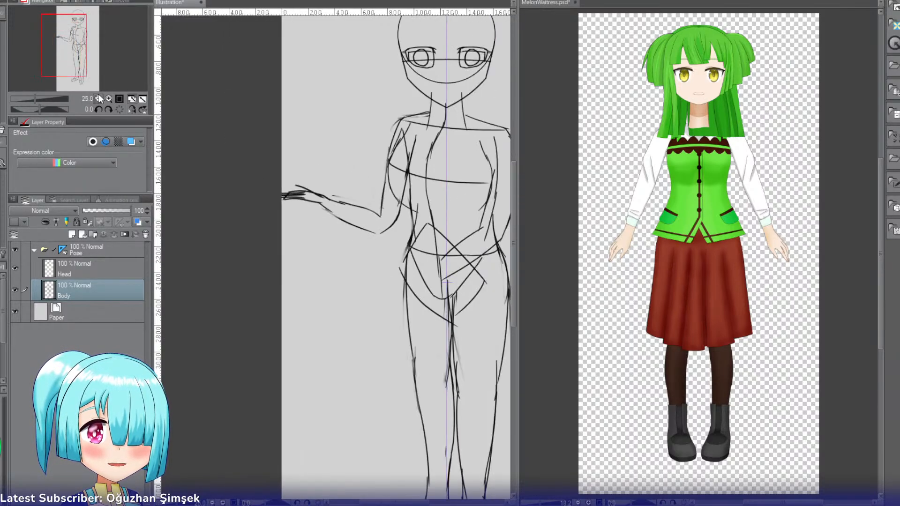
left_click(98, 98)
left_click(98, 98)
left_click_drag(80, 41, 90, 44)
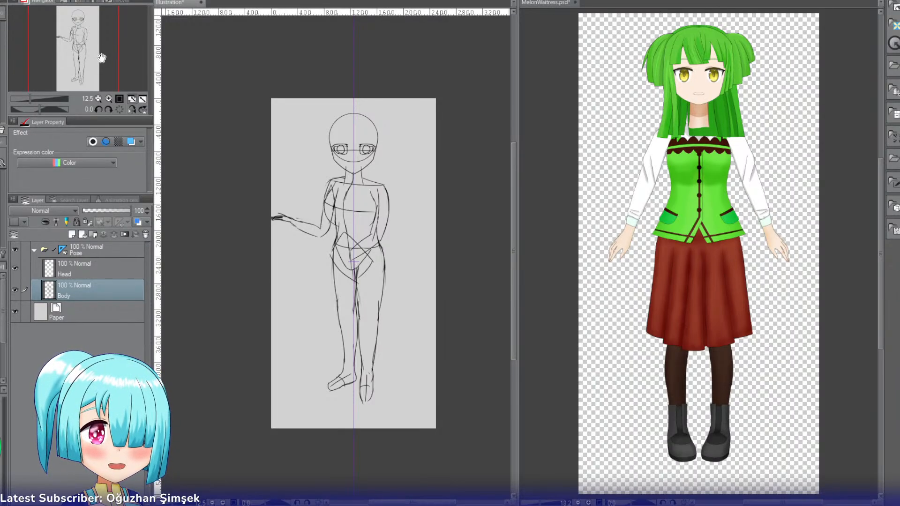
left_click(109, 98)
mouse_move(82, 44)
left_mouse_down()
mouse_move(74, 44)
mouse_move(81, 30)
left_mouse_up()
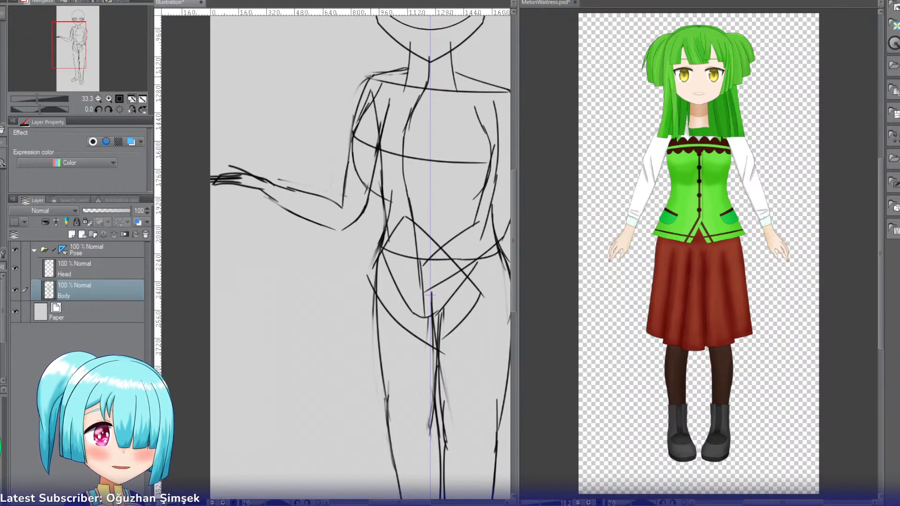
left_click_drag(370, 77, 373, 199)
mouse_move(388, 98)
left_mouse_down()
mouse_move(392, 204)
mouse_move(398, 199)
left_mouse_up()
key("ctrl+z")
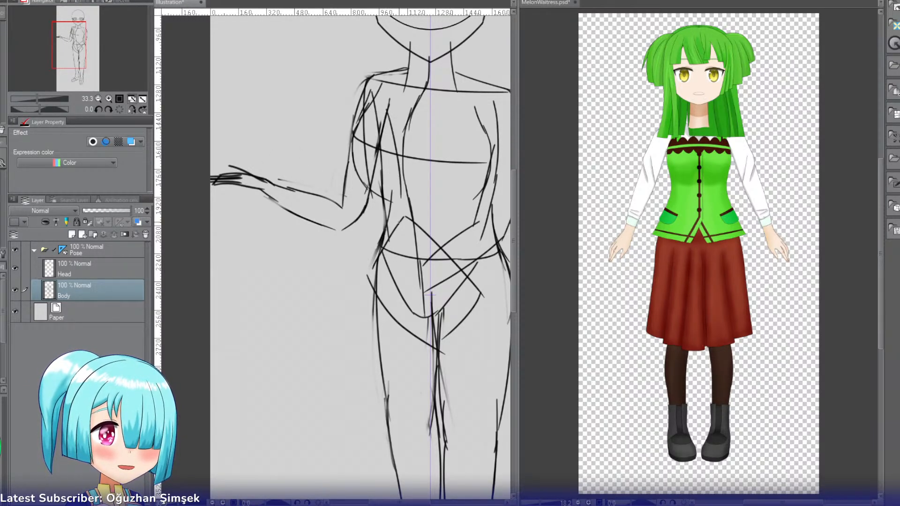
key("ctrl+z")
left_click_drag(388, 98, 395, 200)
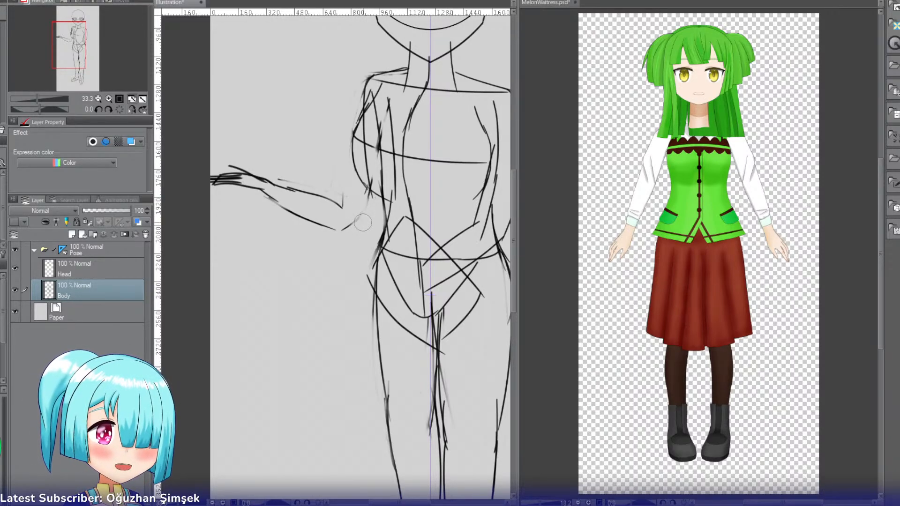
Step: Erase the leftover upper arm lines around the old elbow and add a short elbow curve beneath the new upper arm
key("ctrl+z")
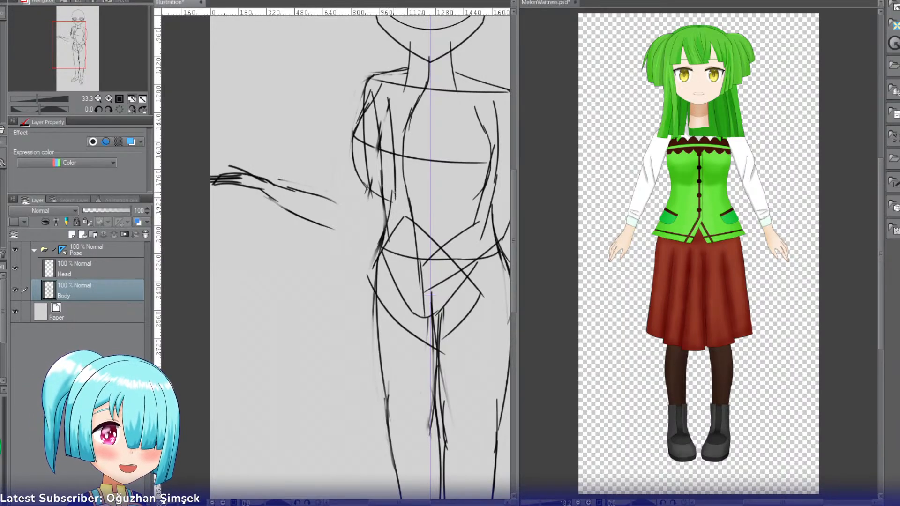
mouse_move(396, 188)
left_mouse_down()
mouse_move(384, 212)
mouse_move(369, 213)
left_mouse_up()
key("ctrl+z")
key("ctrl+z")
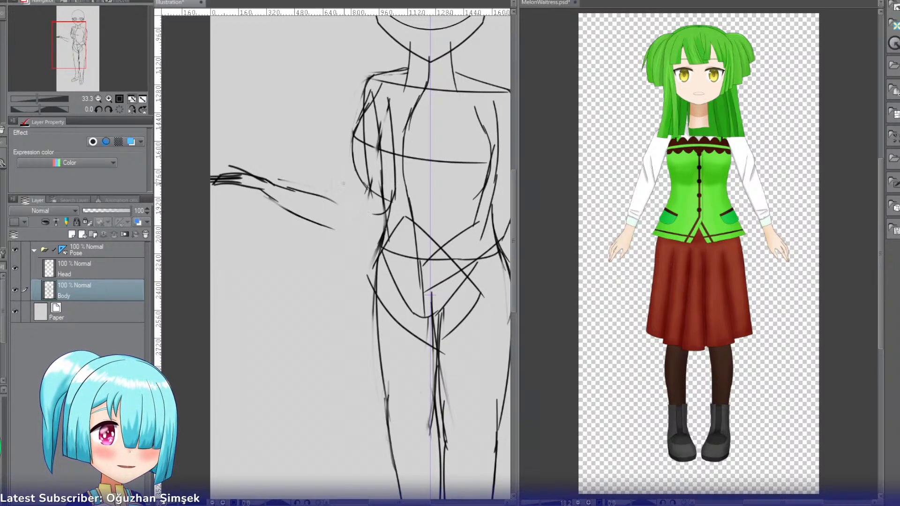
Step: Select the left forearm and hand, move them inward to join the new elbow, and clear the selection
mouse_move(237, 126)
left_mouse_down()
mouse_move(263, 257)
mouse_move(337, 251)
mouse_move(344, 185)
mouse_move(241, 128)
left_mouse_up()
key("ctrl+t")
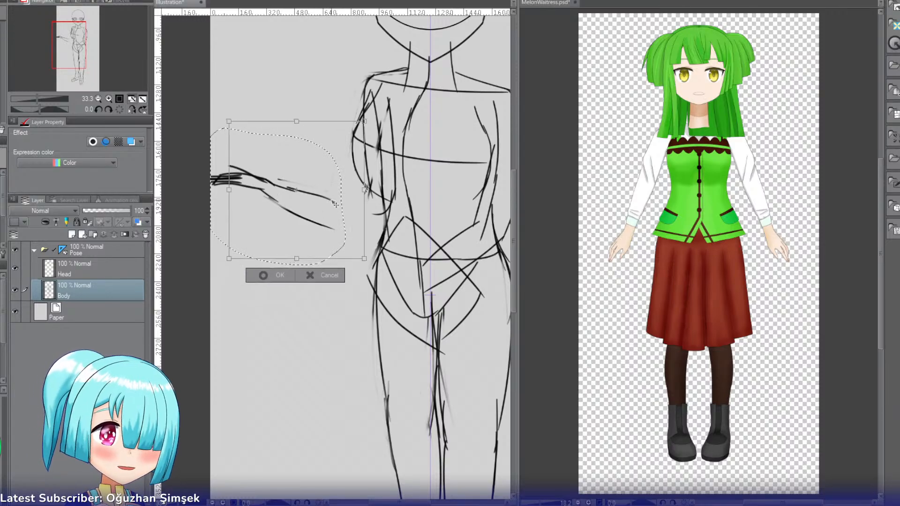
left_click_drag(316, 209, 353, 195)
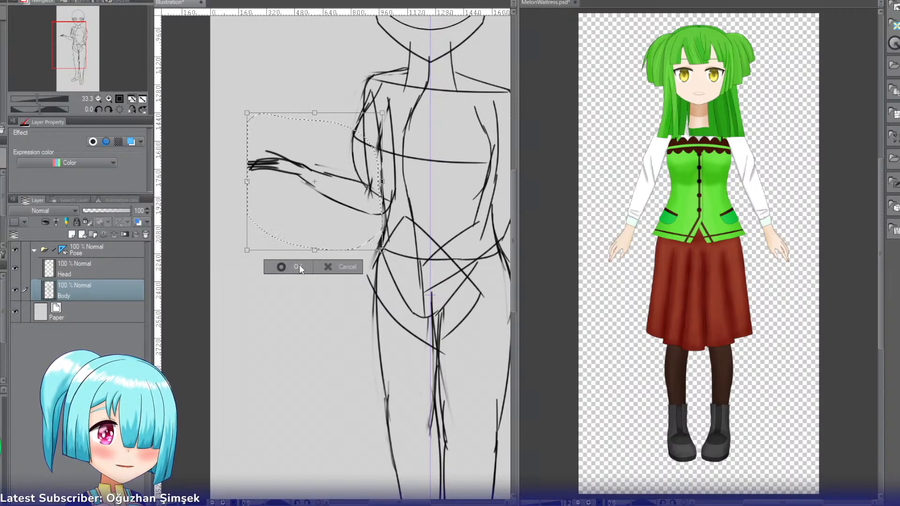
left_click(299, 265)
key("ctrl+d")
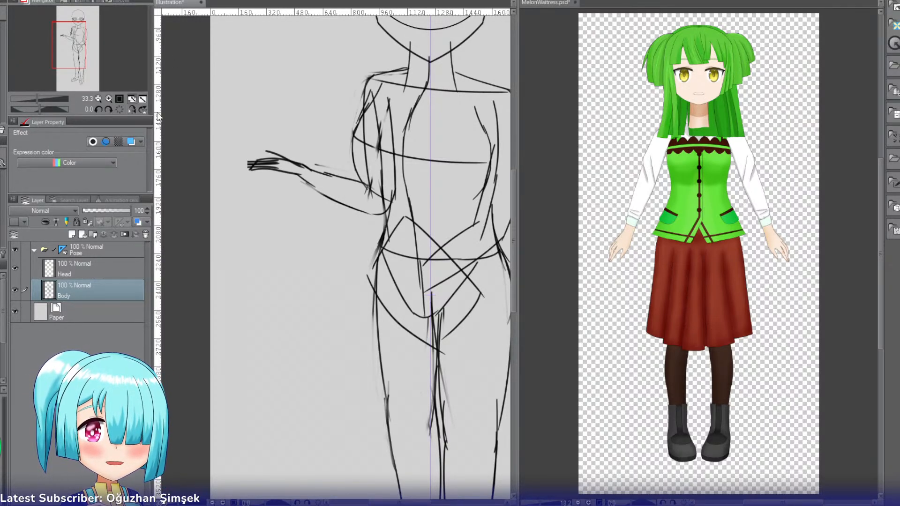
Step: Select the outstretched left hand, enlarge it slightly outward from the wrist, apply the transformation, and clear the selection
mouse_move(275, 129)
left_mouse_down()
mouse_move(291, 209)
mouse_move(276, 129)
mouse_move(221, 110)
left_mouse_up()
key("ctrl+t")
left_click_drag(309, 136, 316, 142)
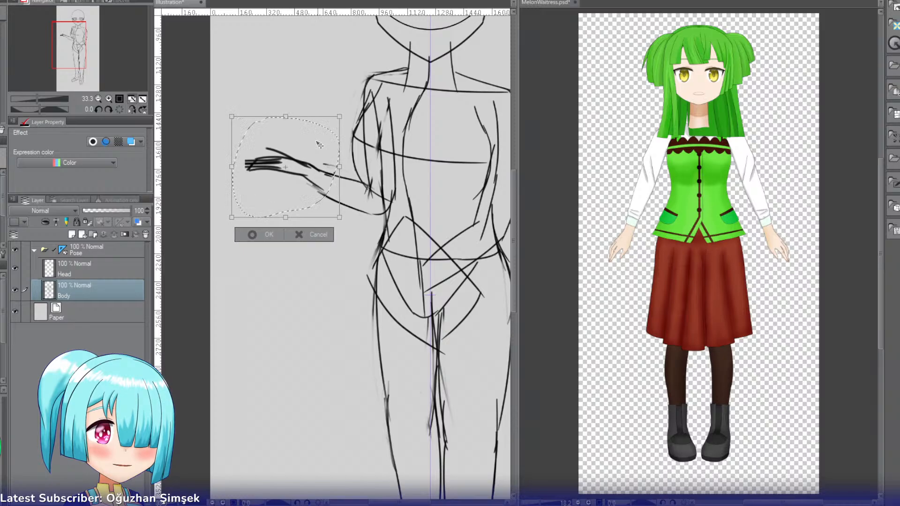
left_click_drag(230, 116, 212, 101)
left_click_drag(307, 141, 316, 147)
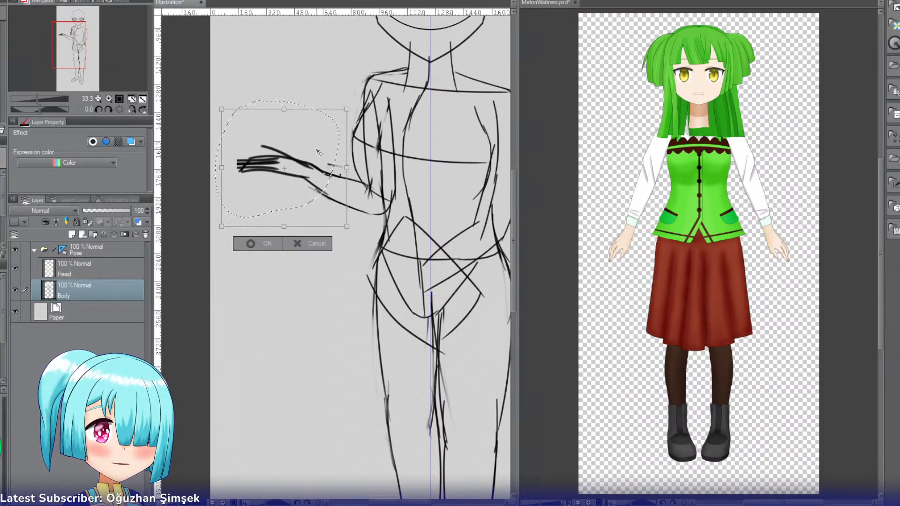
left_click(269, 240)
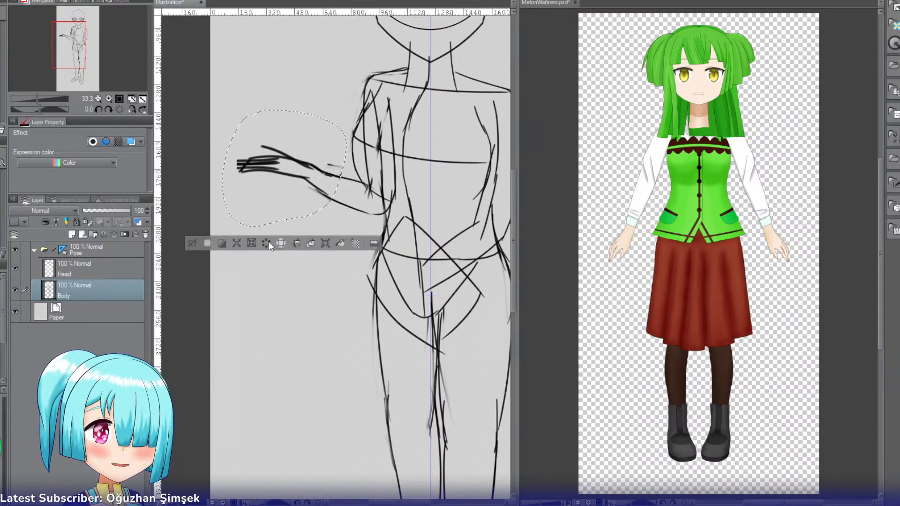
left_click(193, 243)
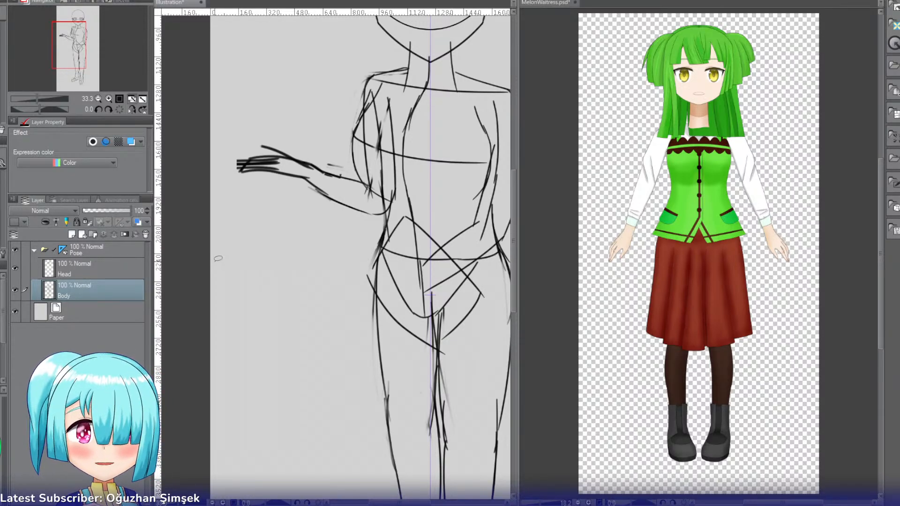
Step: Add a new layer above the Head layer and name it Hair
left_click_drag(63, 40, 70, 27)
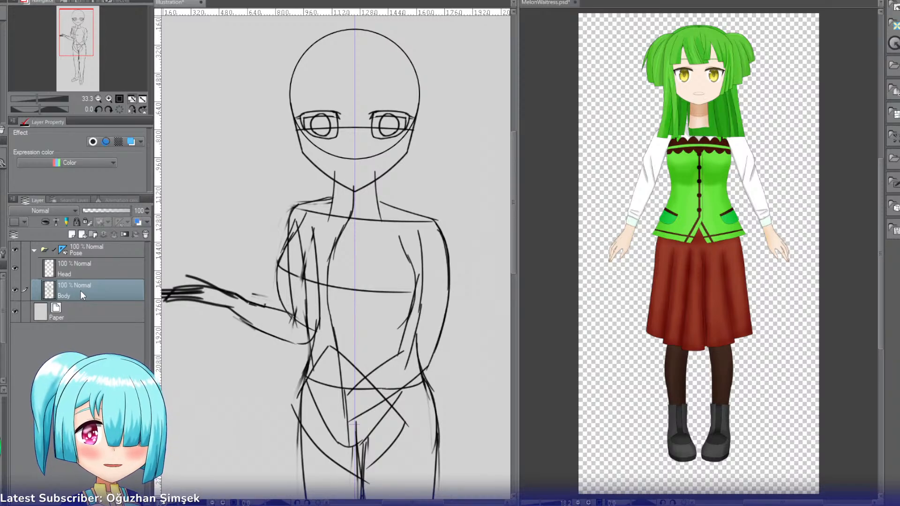
left_click(66, 260)
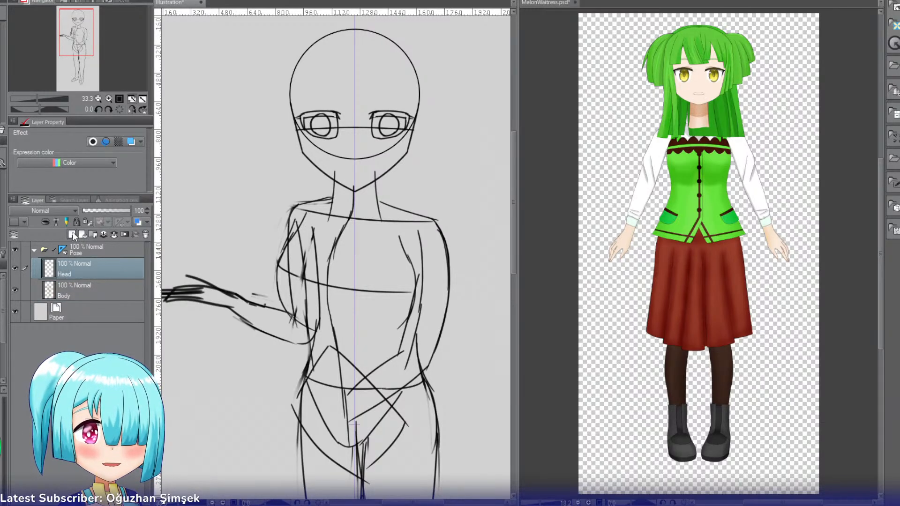
left_click(82, 234)
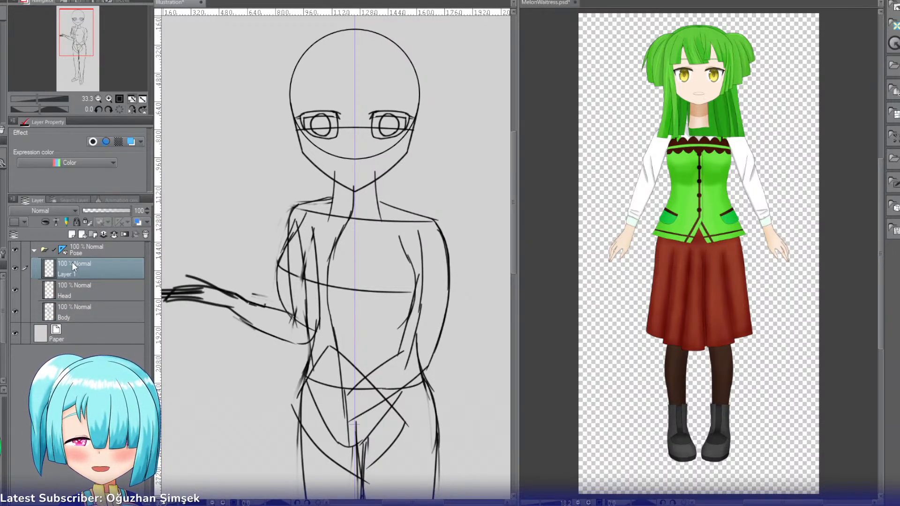
double_click(72, 262)
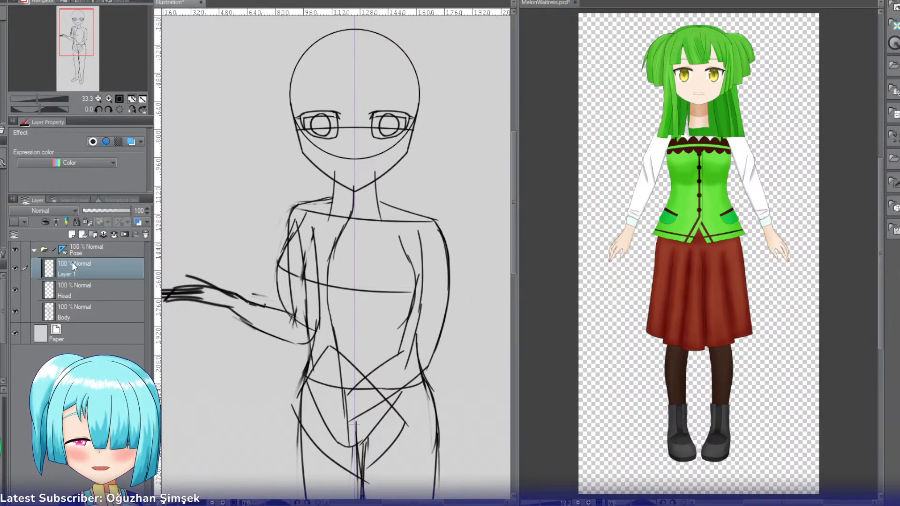
type("Hair")
key("Return")
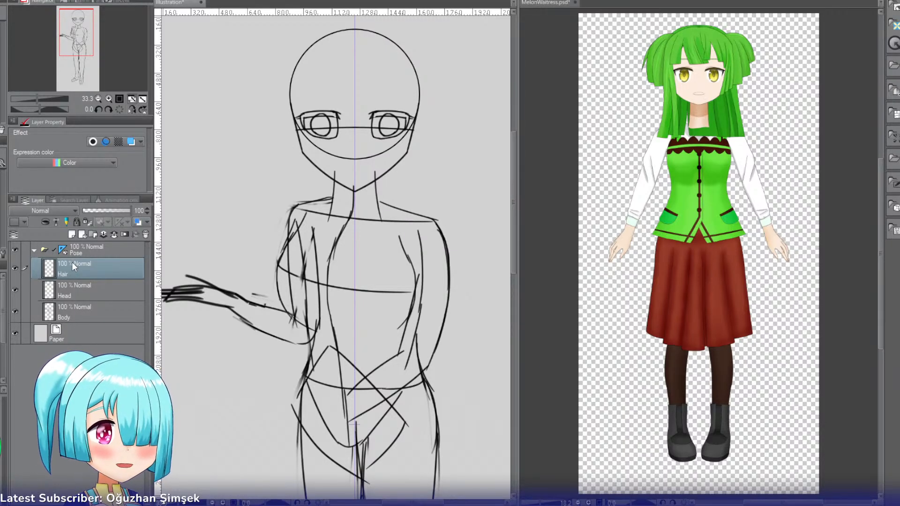
Step: Circle the reference character's left hair bun in red on a new layer in the Head folder, undo it, and return to the illustration
left_click(649, 67)
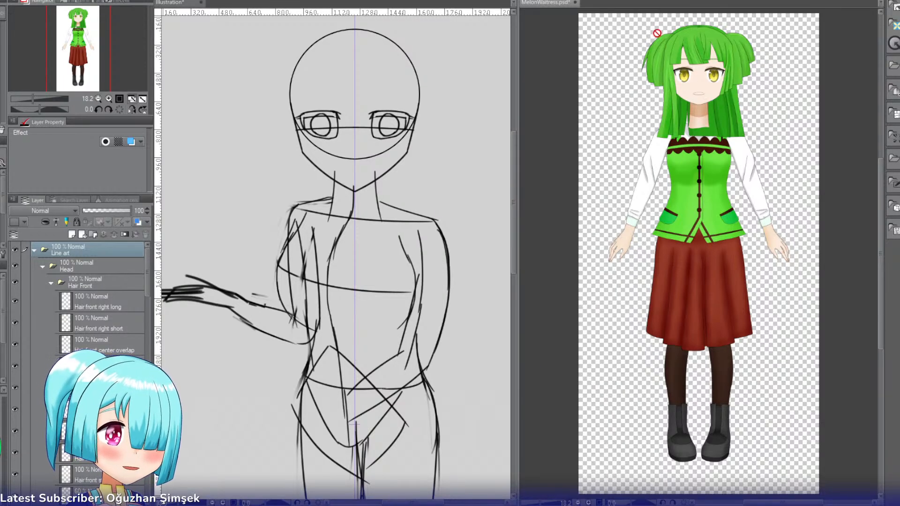
left_click(115, 269)
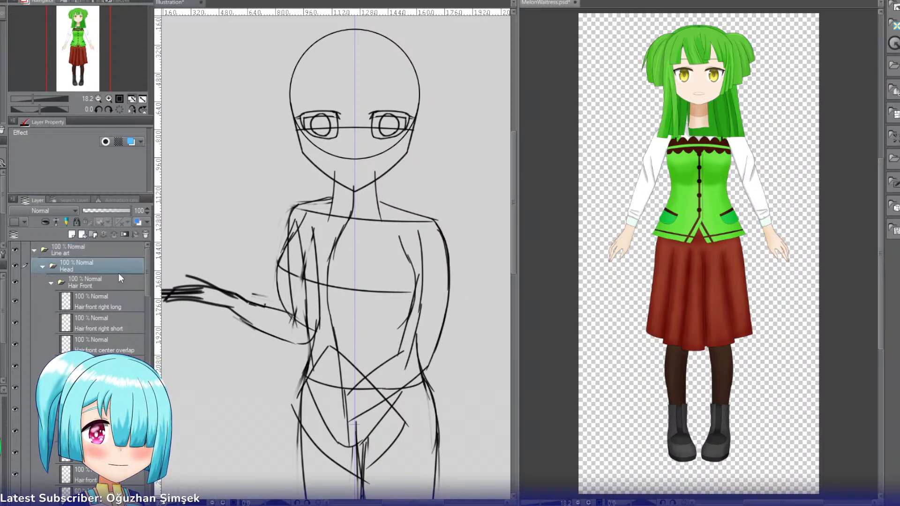
key("ctrl+shift+n")
mouse_move(659, 32)
left_mouse_down()
mouse_move(668, 31)
mouse_move(654, 30)
mouse_move(663, 109)
mouse_move(649, 26)
left_mouse_up()
key("ctrl+z")
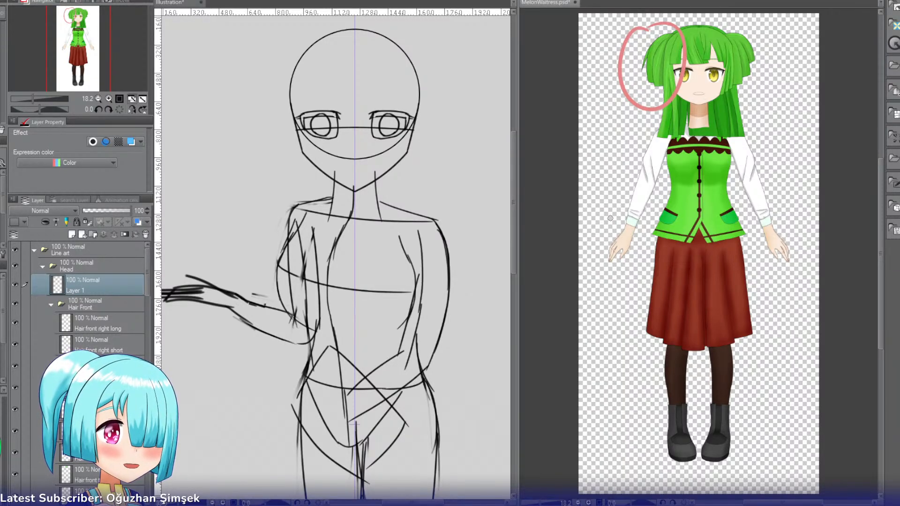
key("ctrl+z")
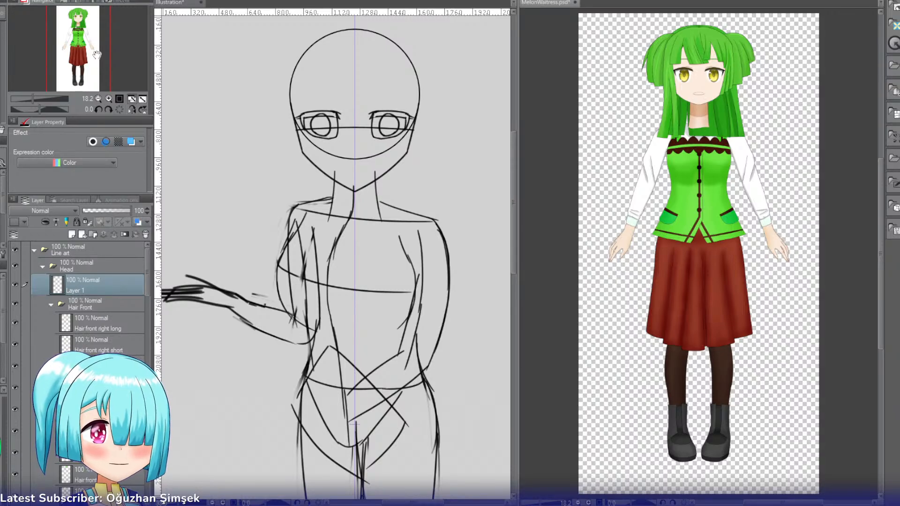
left_click_drag(97, 55, 97, 55)
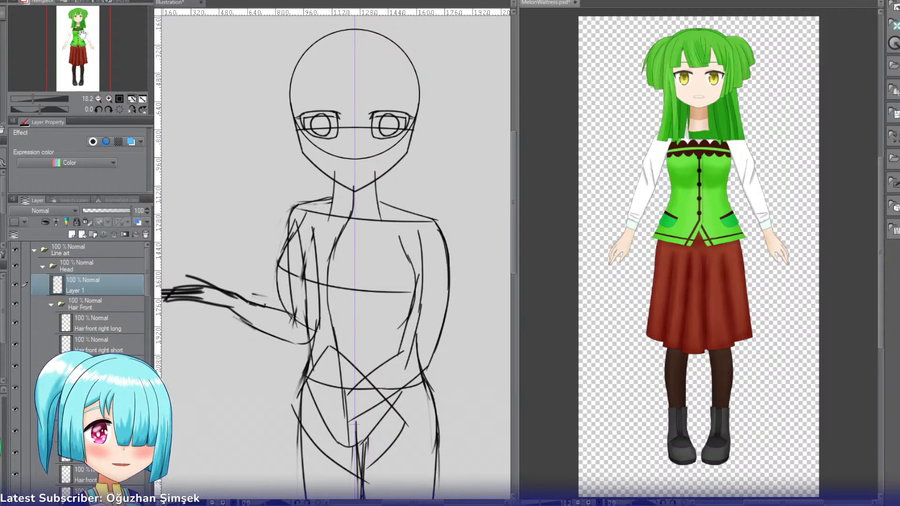
left_click_drag(80, 39, 79, 42)
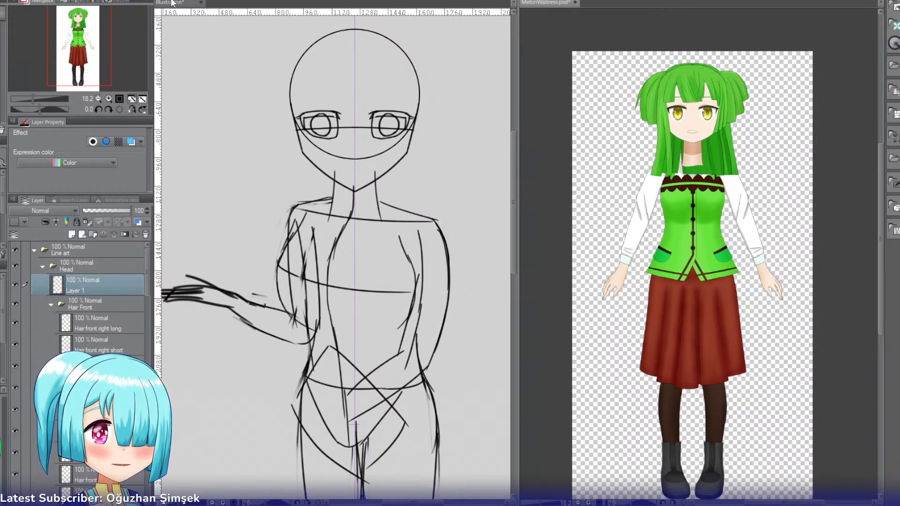
left_click(172, 3)
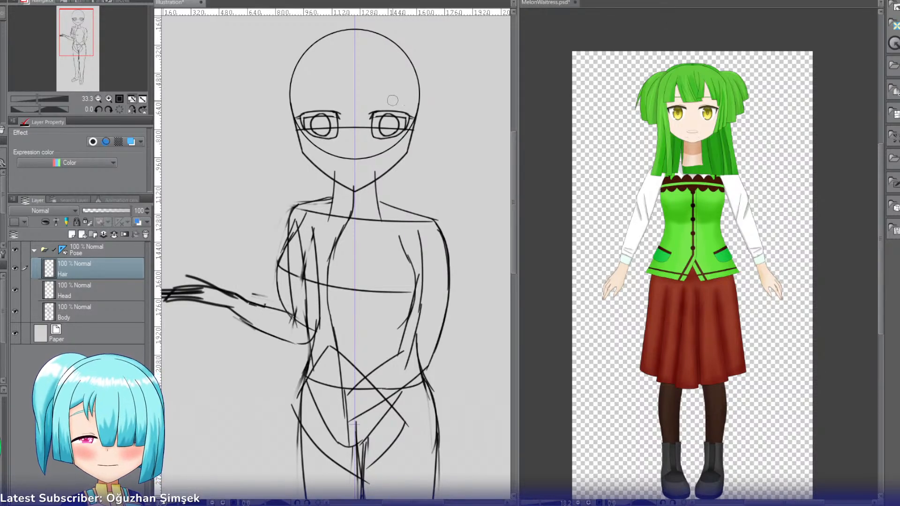
key("p")
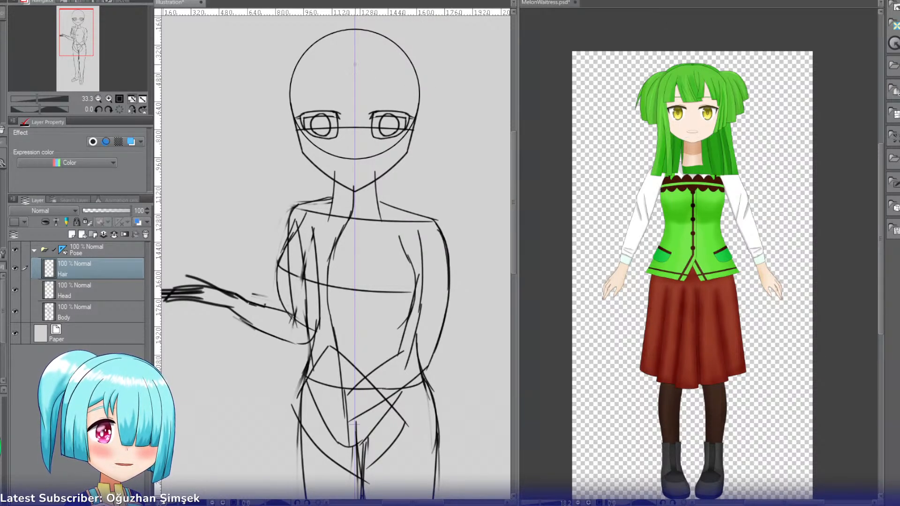
mouse_move(355, 64)
left_mouse_down()
mouse_move(346, 92)
mouse_move(362, 89)
left_mouse_up()
key("ctrl+z")
key("ctrl+z")
key("ctrl+z")
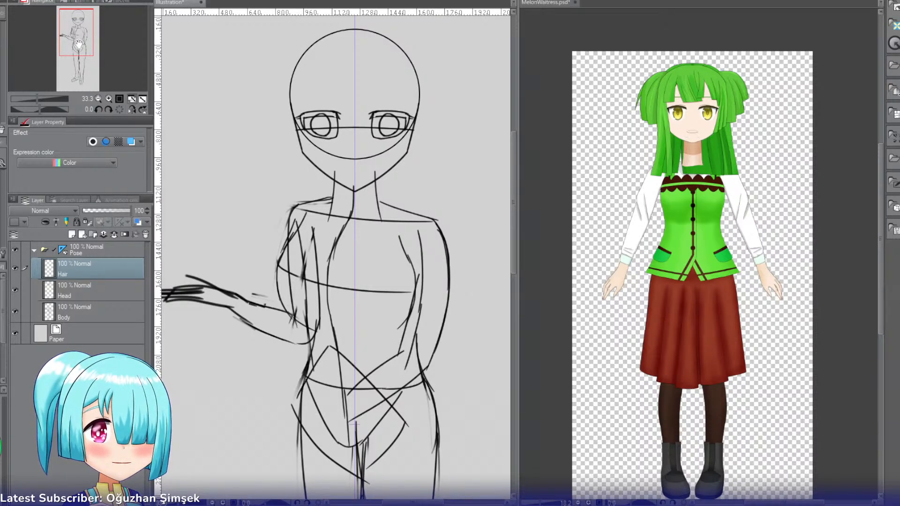
Step: Try several mirrored hair outline strokes beside and above the head circle, undoing each one
left_click_drag(80, 45, 80, 37)
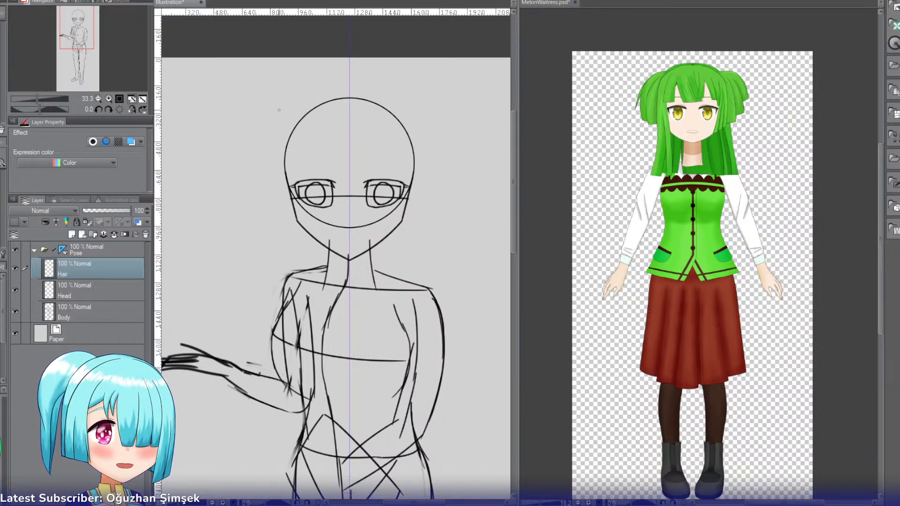
left_click_drag(287, 101, 271, 182)
key("ctrl+z")
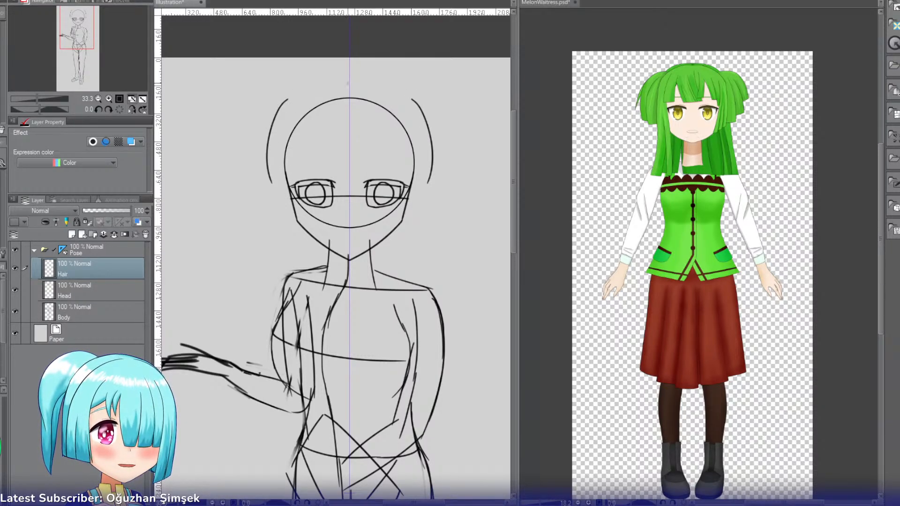
key("ctrl+z")
mouse_move(348, 84)
left_mouse_down()
mouse_move(286, 112)
mouse_move(334, 91)
mouse_move(288, 114)
mouse_move(277, 155)
left_mouse_up()
key("ctrl+z")
key("ctrl+z")
key("ctrl+z")
left_click_drag(349, 89, 285, 128)
key("ctrl+z")
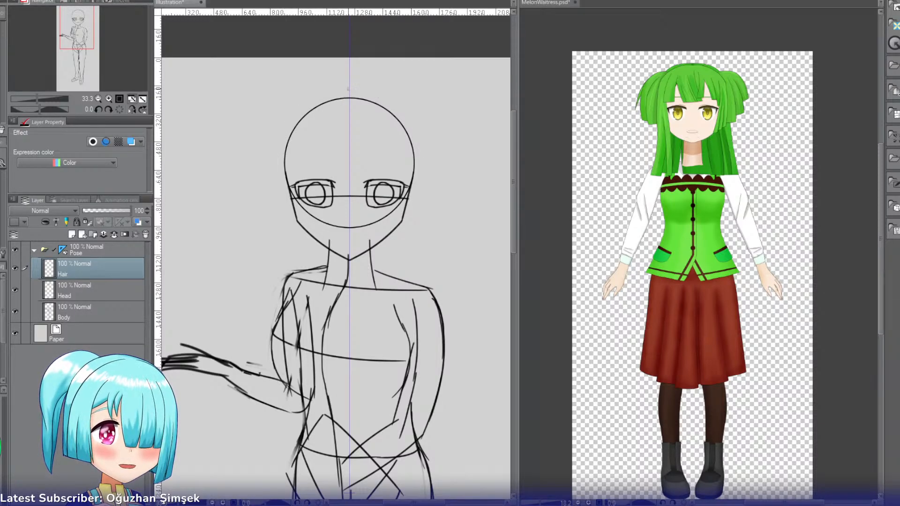
left_click_drag(347, 88, 280, 130)
key("ctrl+z")
Step: Try a mirrored hair arc over the crown with side strokes continuing down past the temples, and undo it
left_click_drag(349, 88, 280, 132)
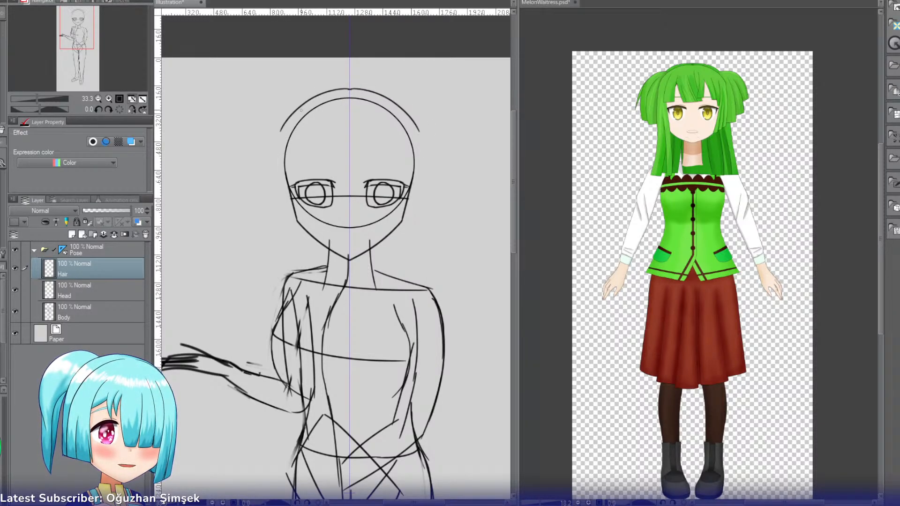
mouse_move(305, 101)
left_mouse_down()
mouse_move(272, 140)
mouse_move(269, 169)
left_mouse_up()
key("ctrl+z")
key("ctrl+z")
mouse_move(348, 90)
left_mouse_down()
mouse_move(326, 93)
mouse_move(267, 150)
left_mouse_up()
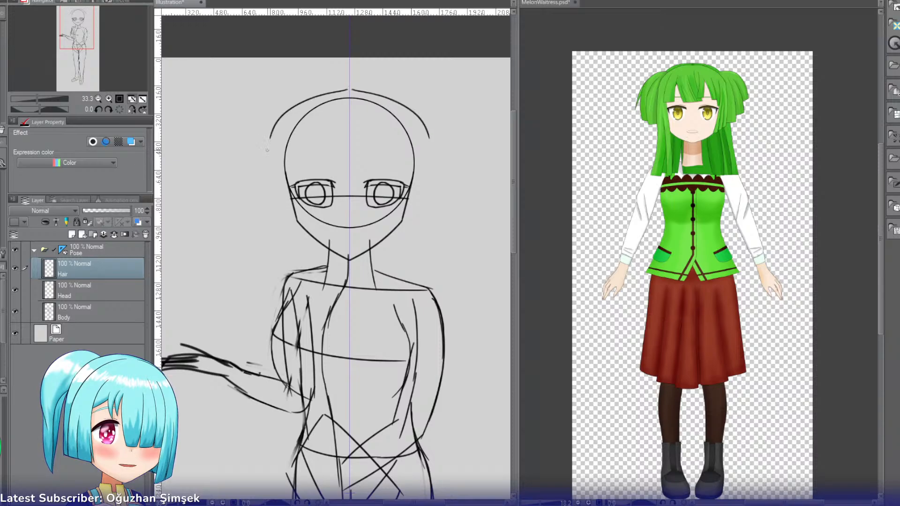
left_click_drag(279, 117, 268, 183)
key("ctrl+z")
key("ctrl+z")
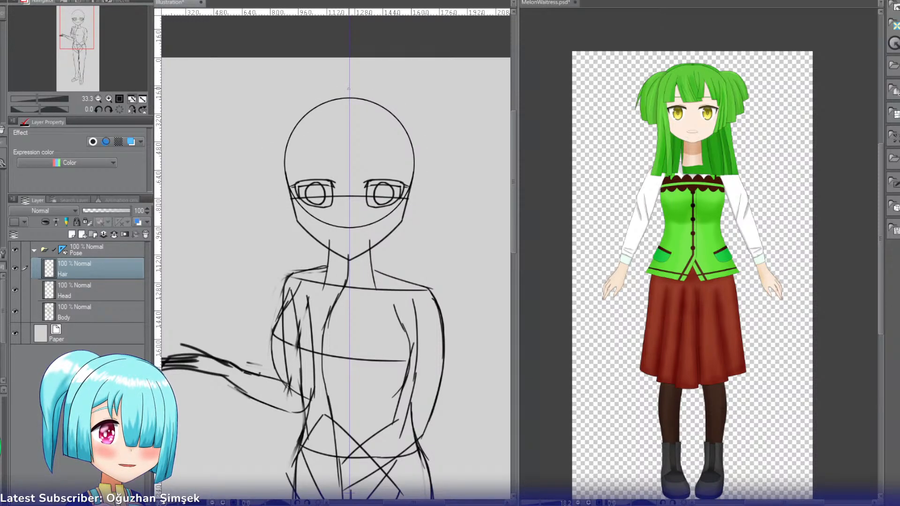
Step: Draw a mirrored hair outline just outside the head circle, from the crown past the temples and down to the jaw
mouse_move(349, 89)
left_mouse_down()
mouse_move(274, 142)
mouse_move(272, 188)
left_mouse_up()
key("ctrl+z")
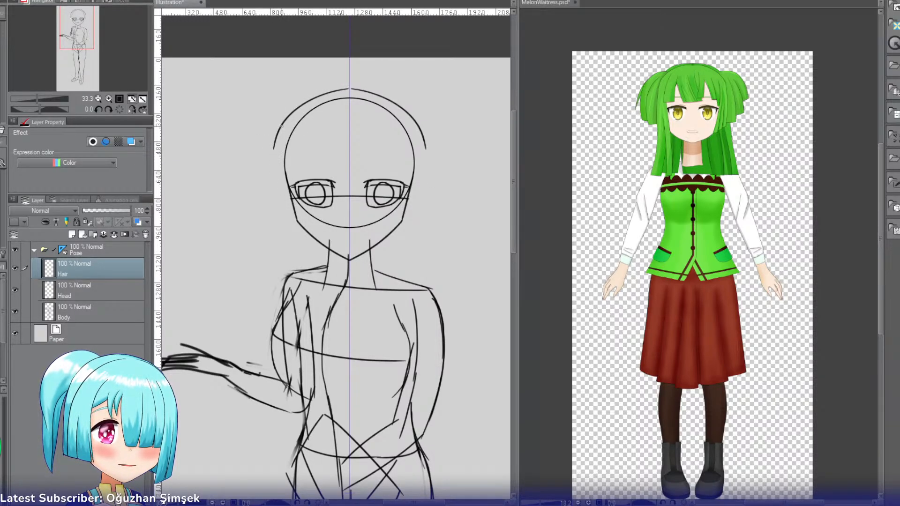
mouse_move(281, 124)
left_mouse_down()
mouse_move(287, 215)
mouse_move(290, 190)
mouse_move(276, 184)
mouse_move(298, 227)
left_mouse_up()
key("ctrl+z")
left_click_drag(277, 192, 305, 230)
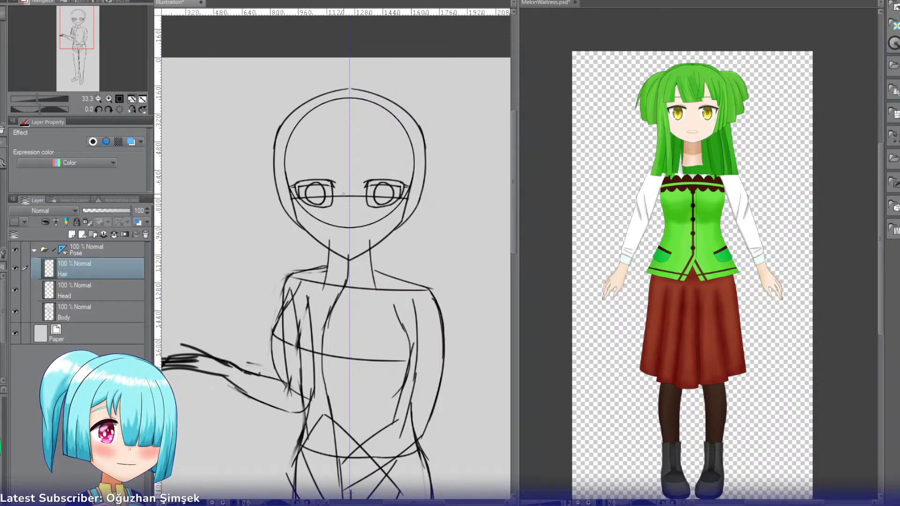
Step: Try a mirrored outer hair curve bulging outward from the upper side of the head, and undo it
left_click(109, 99)
left_click_drag(88, 40, 83, 16)
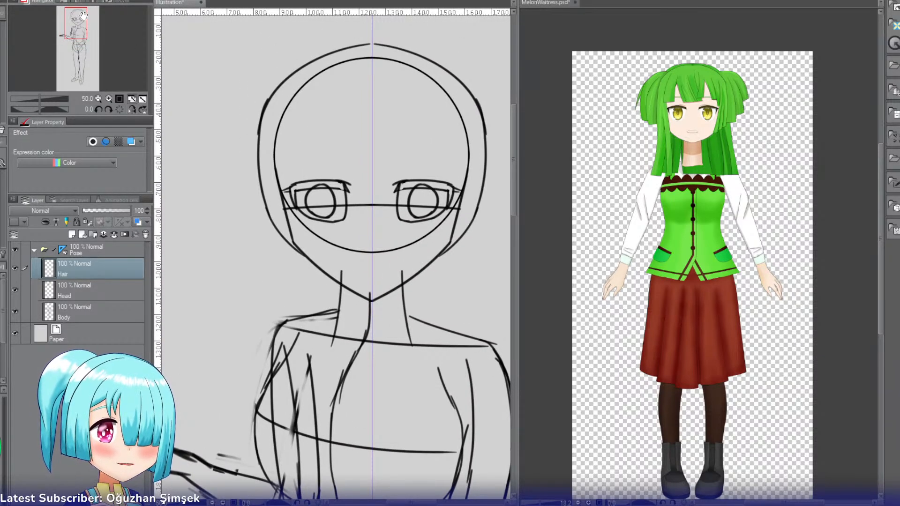
left_click_drag(299, 68, 220, 150)
key("ctrl+z")
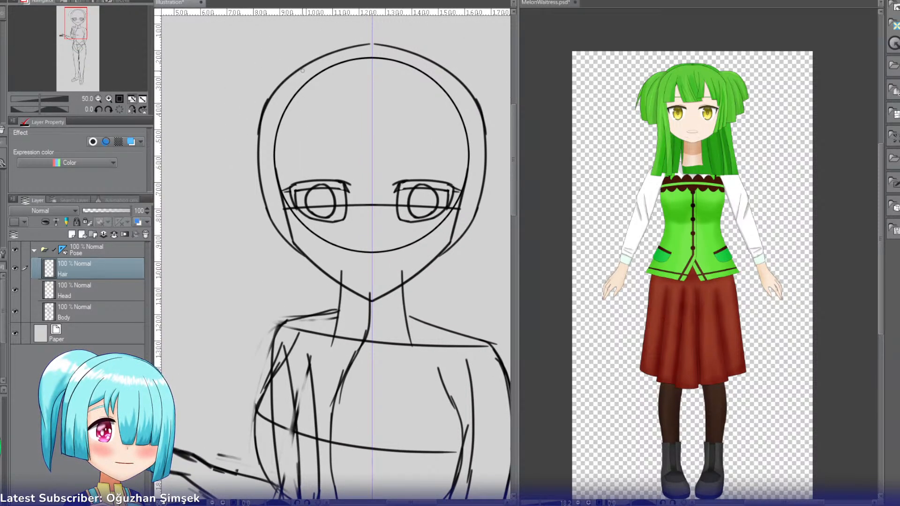
Step: Sketch the mirrored outer curve of the hair buns, arching from the upper sides of the head down to about eye level
left_click_drag(306, 68, 229, 137)
key("ctrl+z")
left_click_drag(300, 69, 217, 151)
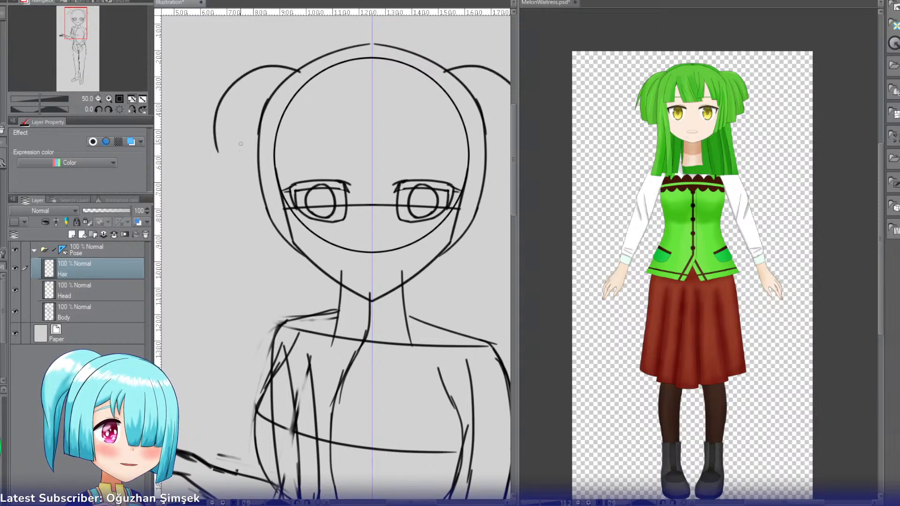
key("ctrl+z")
left_click_drag(313, 63, 227, 140)
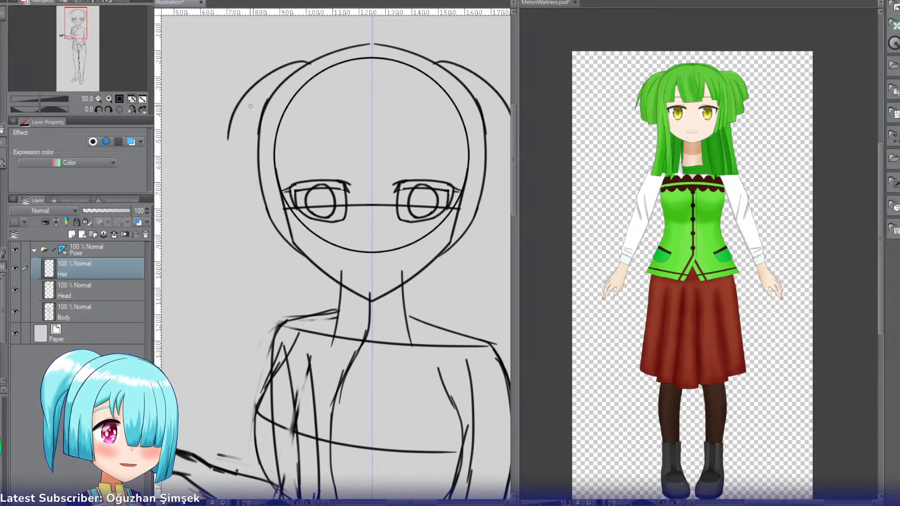
key("ctrl+z")
mouse_move(312, 66)
left_mouse_down()
mouse_move(220, 160)
mouse_move(220, 180)
left_mouse_up()
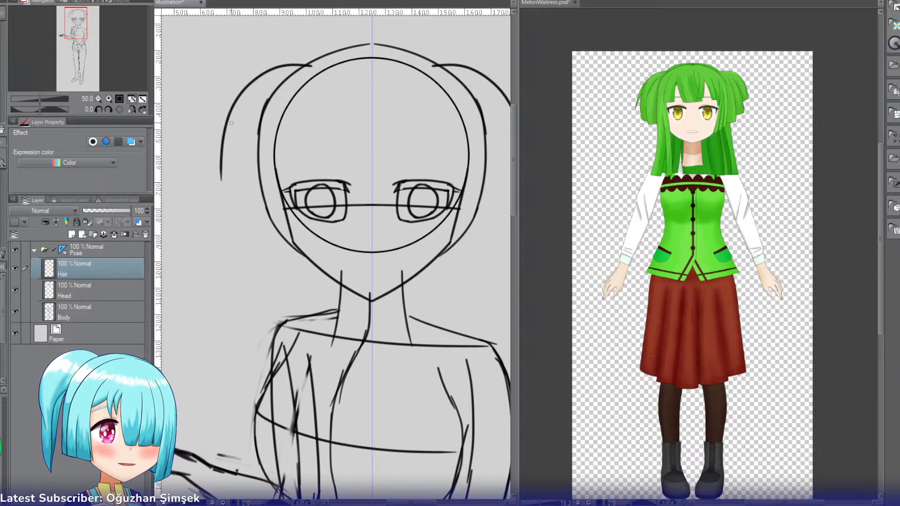
mouse_move(286, 69)
left_mouse_down()
mouse_move(215, 142)
mouse_move(247, 81)
mouse_move(218, 200)
left_mouse_up()
key("ctrl+z")
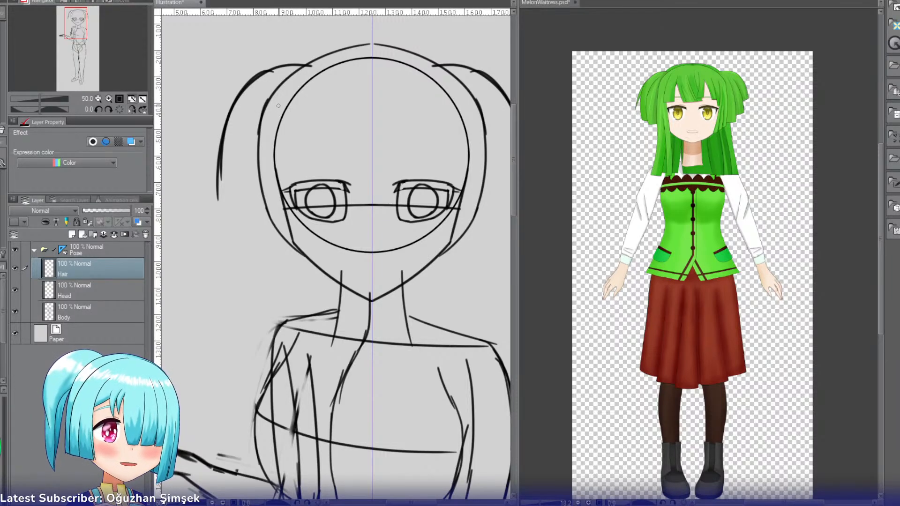
Step: Draw the inner strand line of the mirrored buns along the sides of the head, ending just below the eye line
left_click_drag(284, 87, 241, 187)
key("ctrl+z")
left_click_drag(278, 94, 242, 202)
key("ctrl+z")
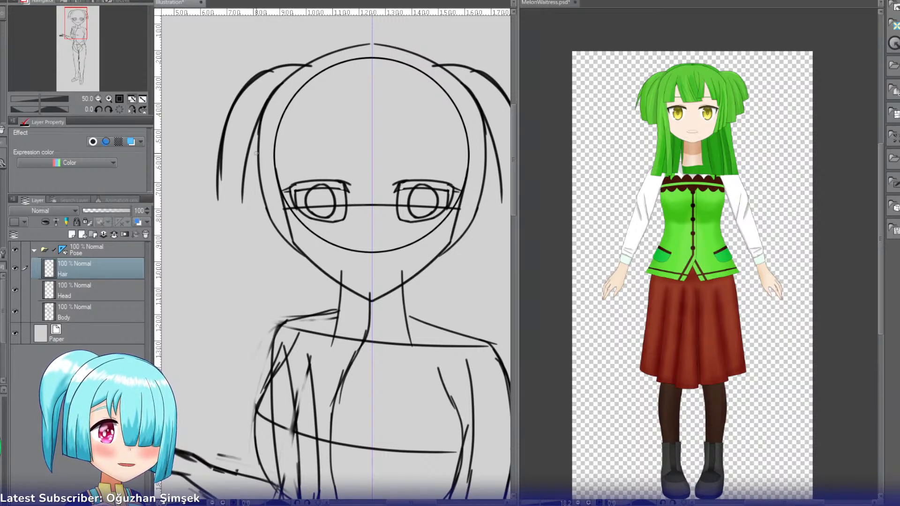
left_click_drag(253, 162, 242, 219)
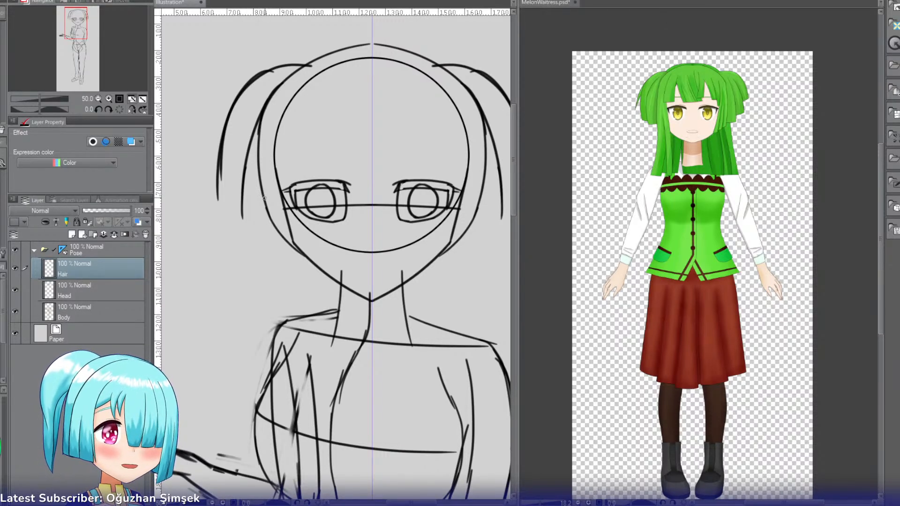
Step: Close the lower ends of the two bun strands with short, nearly horizontal strokes toward the face
left_click_drag(242, 218, 283, 226)
key("ctrl+z")
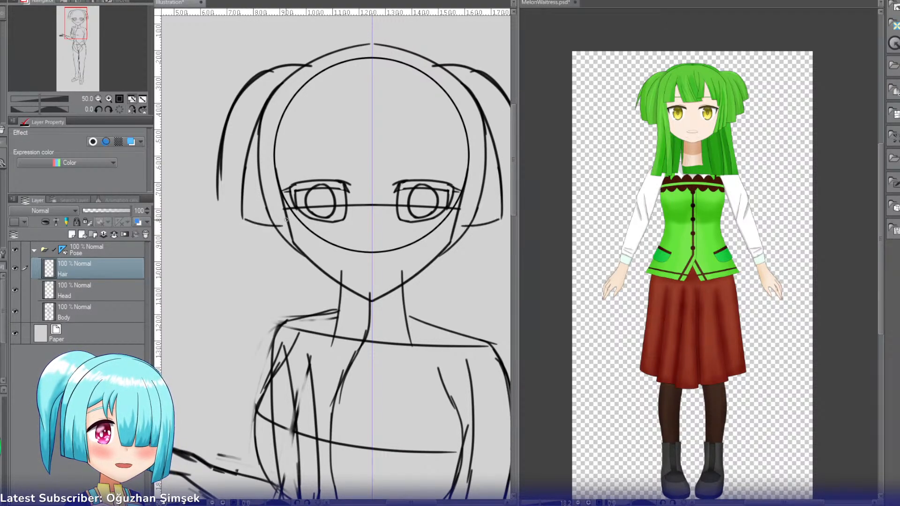
left_click_drag(218, 197, 259, 219)
key("ctrl+z")
left_click_drag(218, 199, 263, 211)
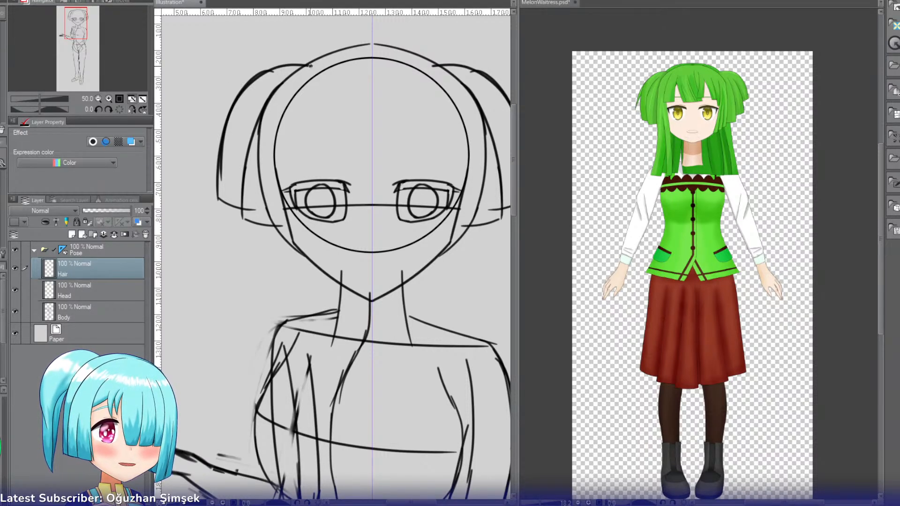
Step: Sketch a second, wider arc over the top of the mirrored buns, starting where they meet the head
left_click_drag(233, 74, 309, 65)
key("ctrl+z")
mouse_move(223, 76)
left_mouse_down()
mouse_move(308, 64)
mouse_move(228, 69)
mouse_move(204, 121)
left_mouse_up()
key("ctrl+z")
key("ctrl+z")
Step: Draw the outermost edge of the buns, curving from the wider top arc down to about eye level
left_click_drag(262, 61, 197, 164)
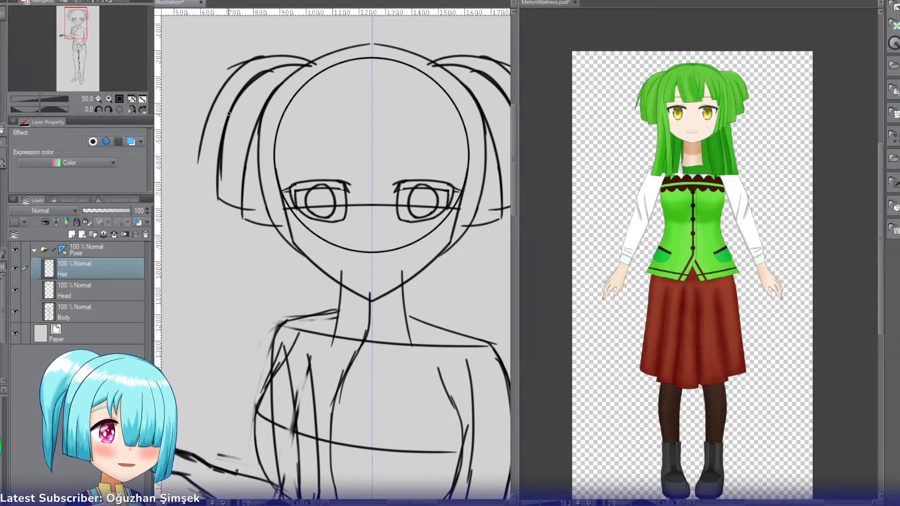
key("ctrl+z")
left_click_drag(250, 63, 199, 179)
key("ctrl+z")
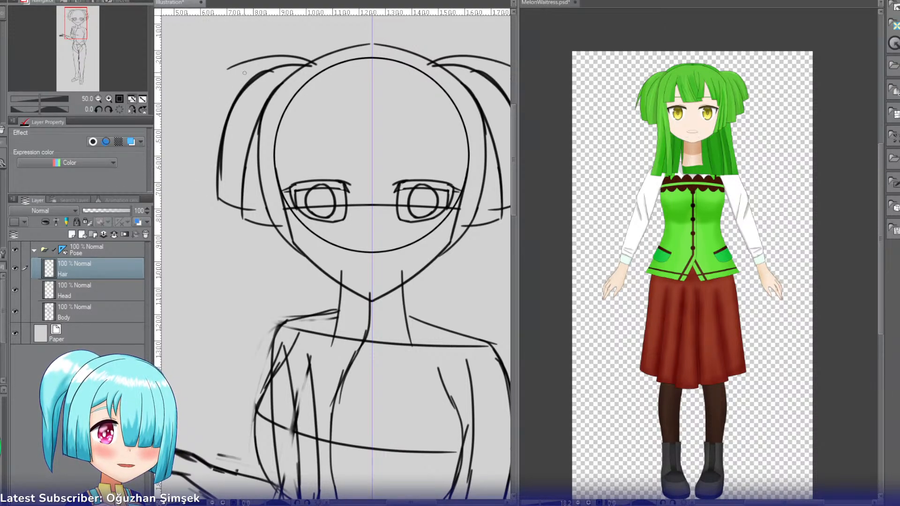
mouse_move(249, 63)
left_mouse_down()
mouse_move(197, 166)
mouse_move(196, 192)
mouse_move(231, 194)
left_mouse_up()
key("ctrl+z")
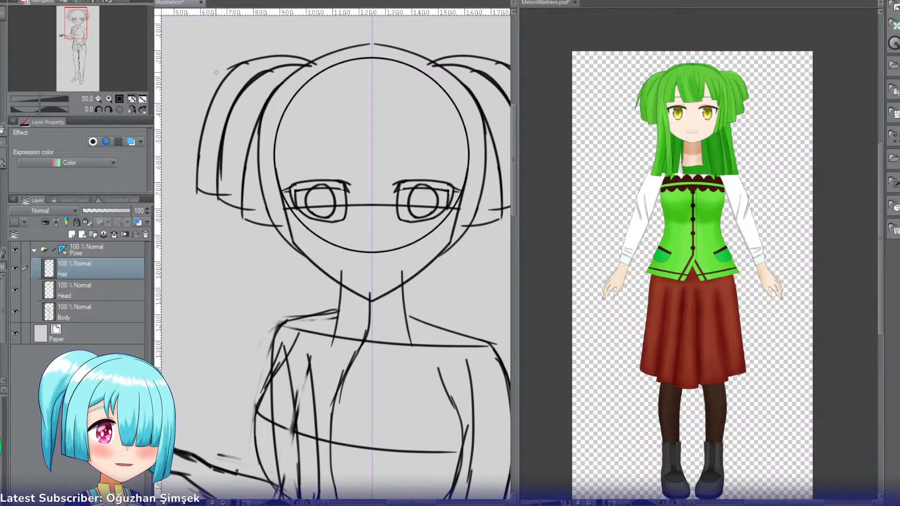
key("ctrl+z")
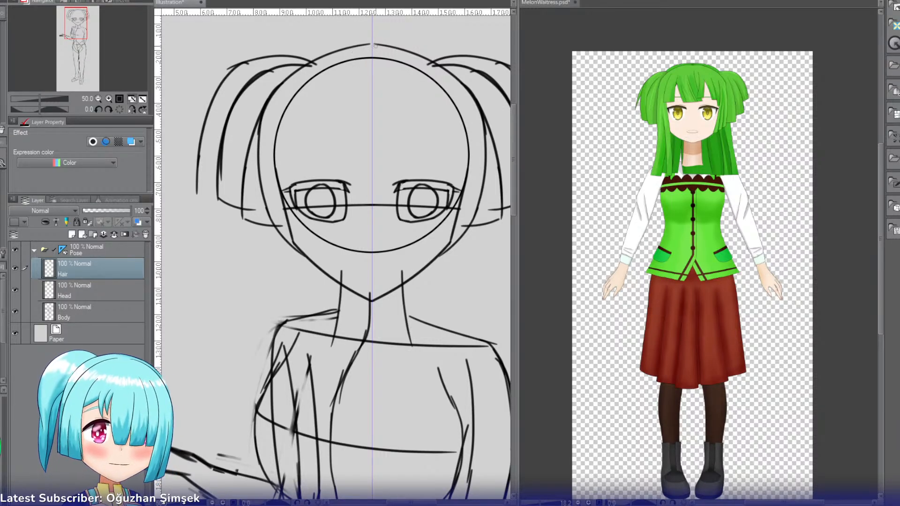
Step: Redraw the crown of the hair outline slightly lower across the symmetry line
left_click_drag(412, 48, 328, 53)
key("ctrl+z")
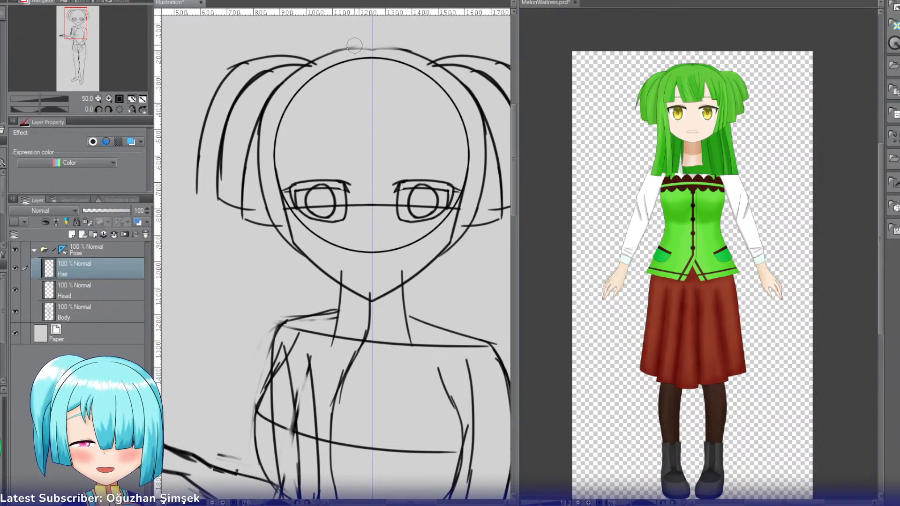
left_click_drag(372, 49, 333, 52)
key("ctrl+z")
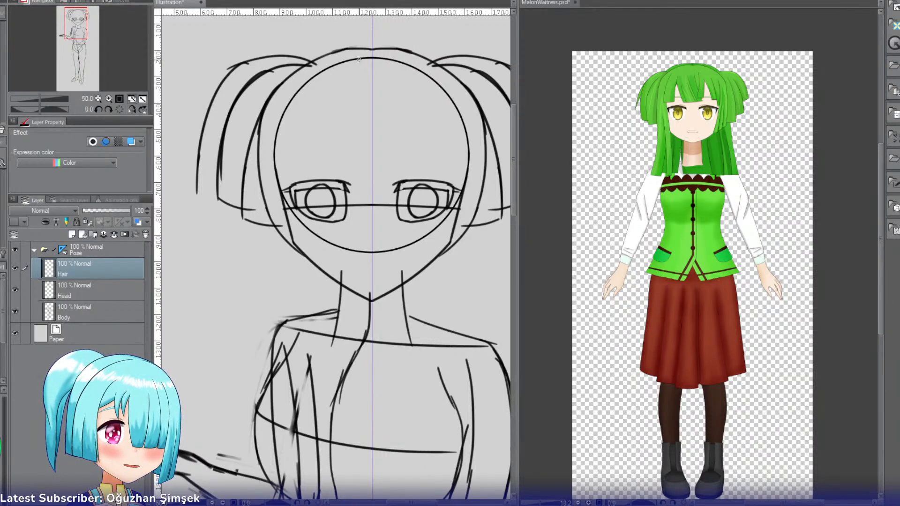
Step: Draw the mirrored front hair contour from the center of the crown down the sides of the head to above the eyes
left_click_drag(369, 54, 257, 176)
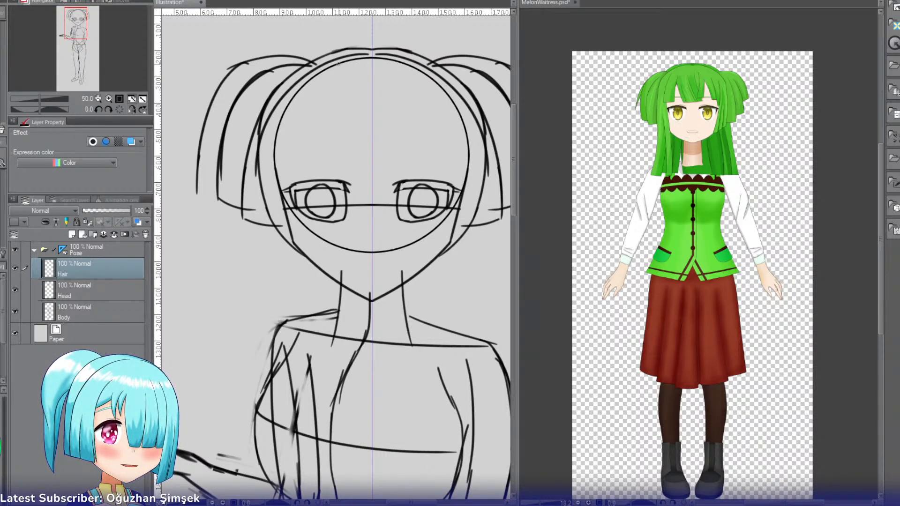
key("ctrl+z")
left_click_drag(368, 54, 264, 111)
key("ctrl+z")
left_click_drag(365, 60, 247, 248)
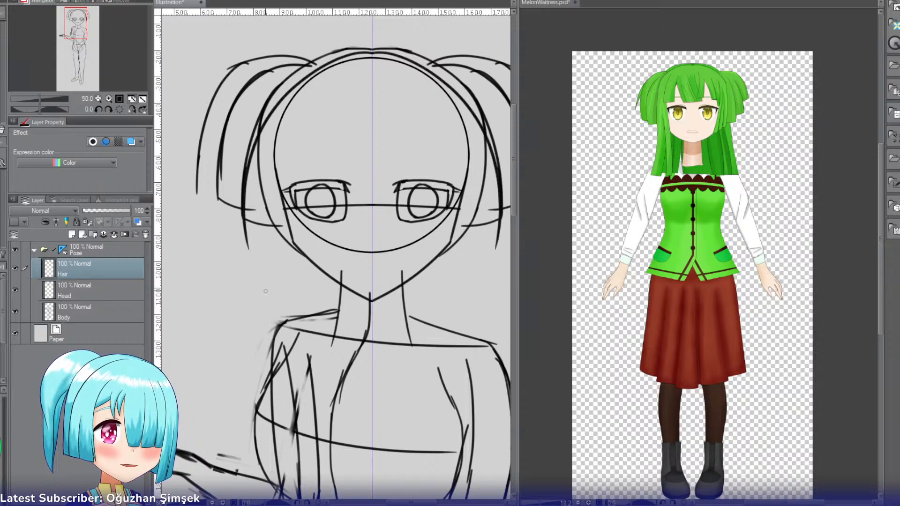
key("ctrl+z")
mouse_move(368, 54)
left_mouse_down()
mouse_move(300, 71)
mouse_move(244, 193)
left_mouse_up()
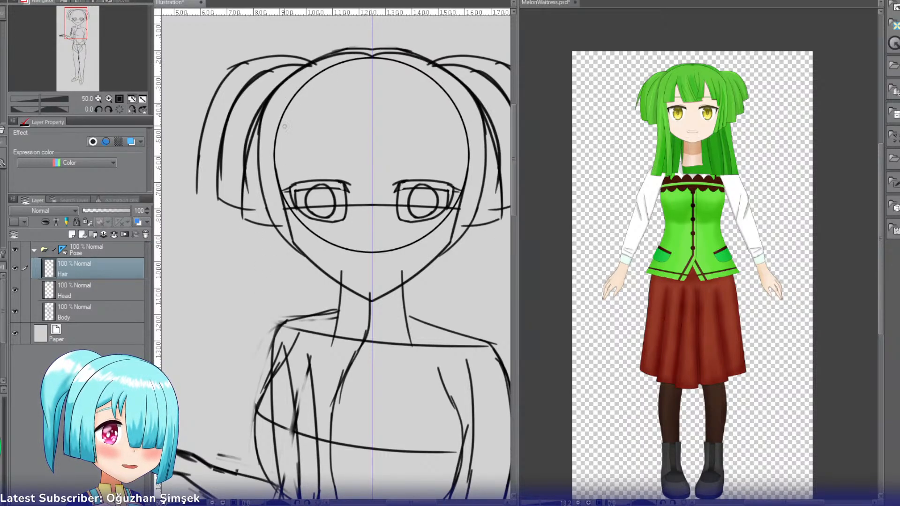
key("ctrl+z")
left_click_drag(366, 57, 256, 178)
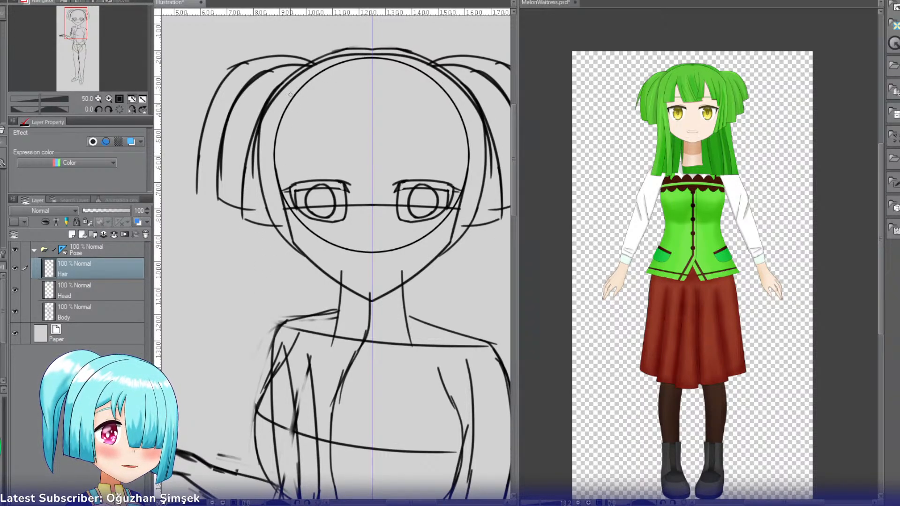
left_click_drag(278, 95, 248, 219)
key("ctrl+z")
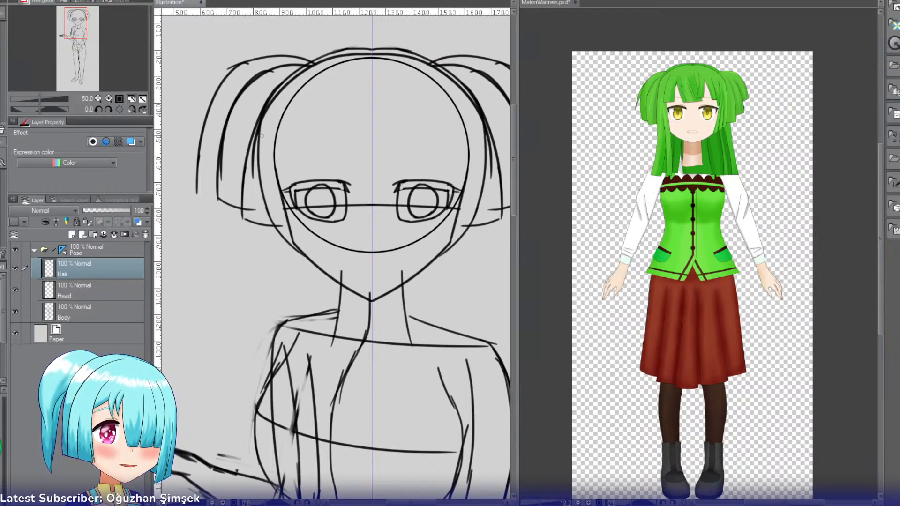
left_click_drag(261, 136, 253, 247)
key("ctrl+z")
left_click_drag(260, 130, 255, 252)
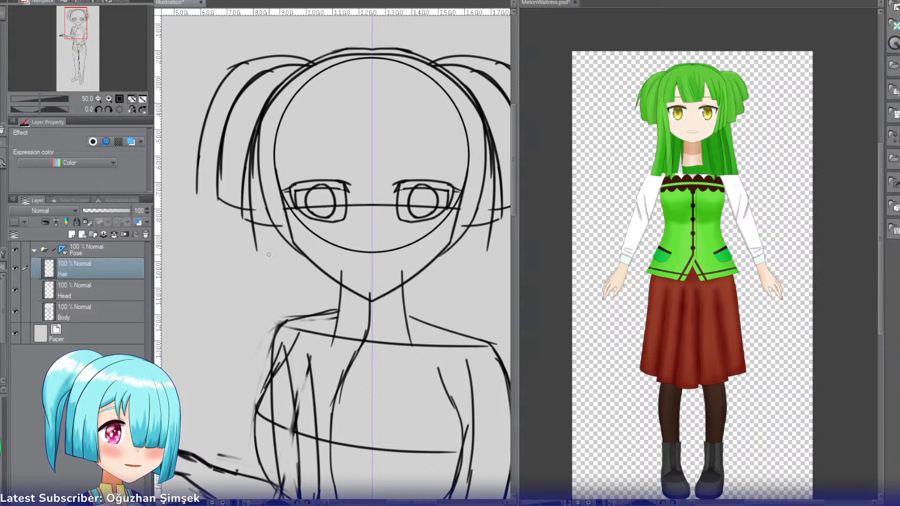
key("ctrl+z")
left_click_drag(260, 133, 249, 244)
key("ctrl+z")
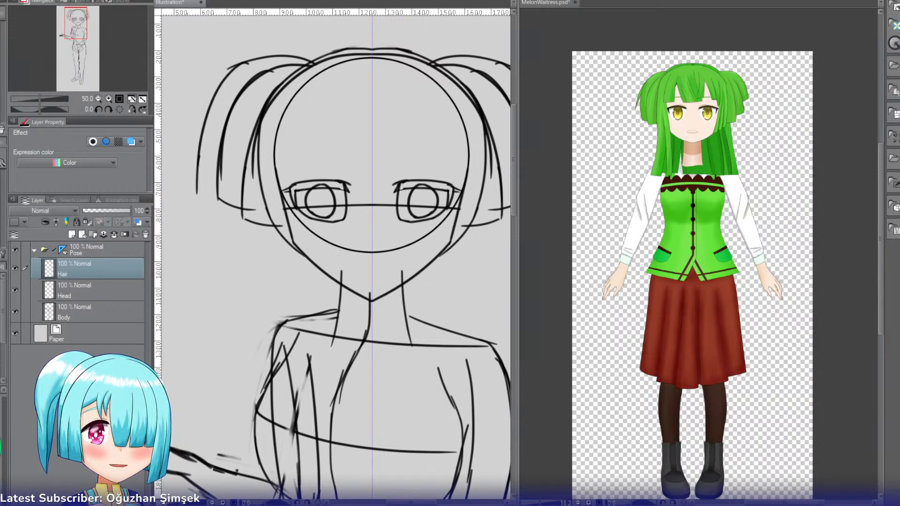
Step: Display the Hair layer's lines in the blue layer color to distinguish them from the head and body sketch
left_click_drag(88, 21, 81, 20)
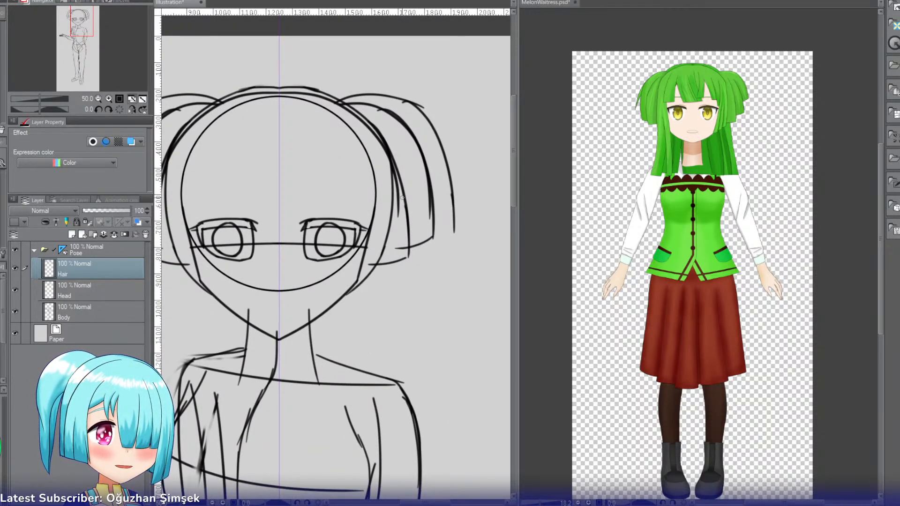
key("ctrl+b")
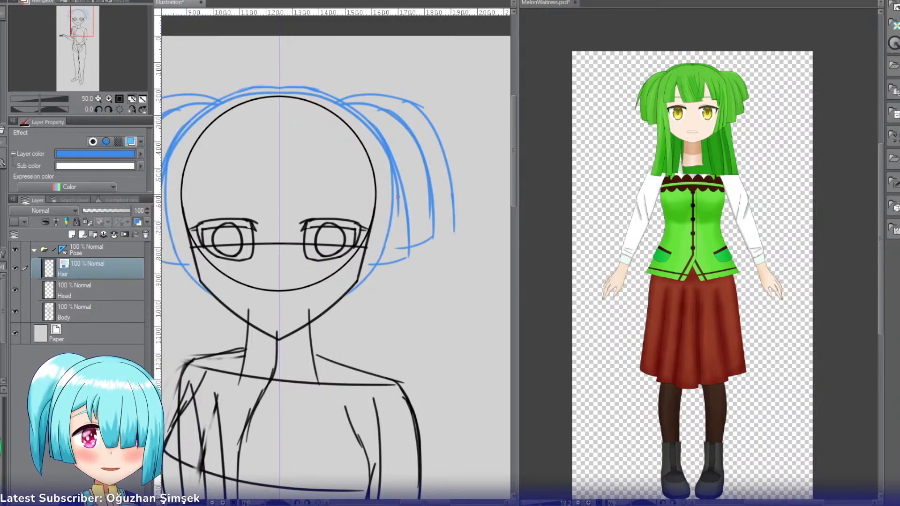
key("ctrl+z")
Step: Try to sketch the outer edge of the long side lock from beside the bun down to the shoulder
mouse_move(398, 181)
left_mouse_down()
mouse_move(395, 289)
mouse_move(377, 339)
left_mouse_up()
key("ctrl+z")
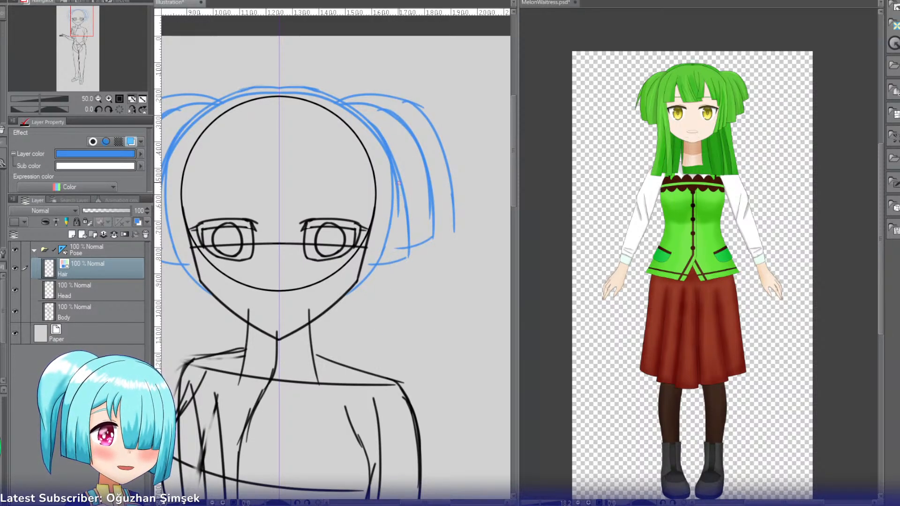
left_click_drag(401, 182, 372, 363)
key("ctrl+z")
left_click_drag(396, 181, 393, 350)
key("ctrl+z")
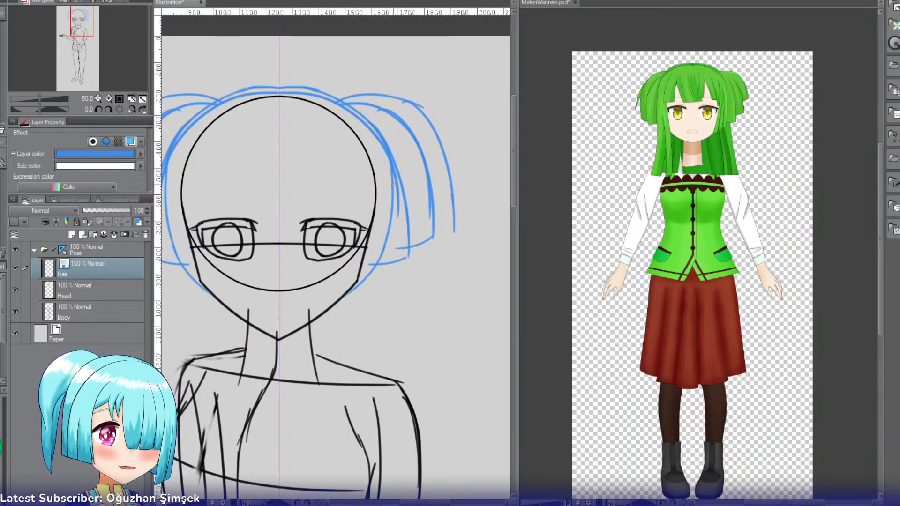
left_click_drag(396, 181, 387, 360)
key("ctrl+z")
mouse_move(395, 173)
left_mouse_down()
mouse_move(397, 217)
mouse_move(373, 386)
left_mouse_up()
key("ctrl+z")
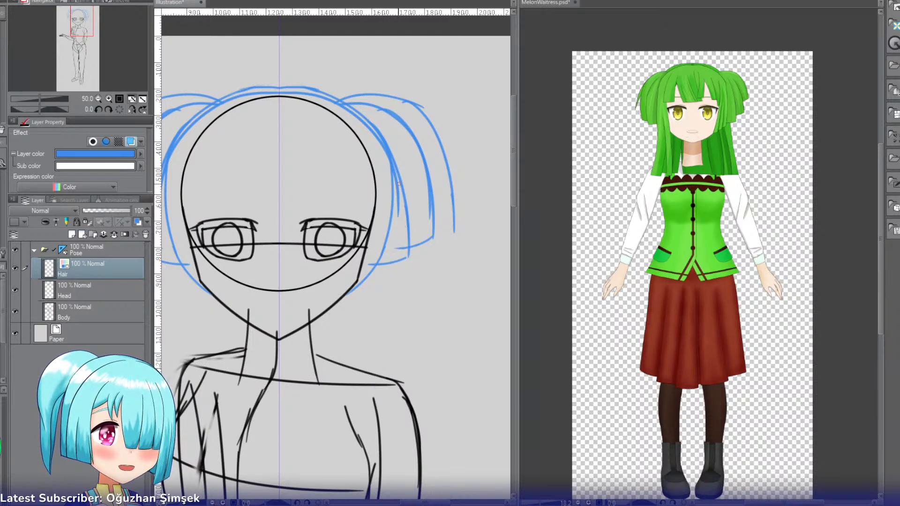
left_click_drag(399, 183, 374, 385)
key("ctrl+z")
left_click_drag(398, 184, 369, 382)
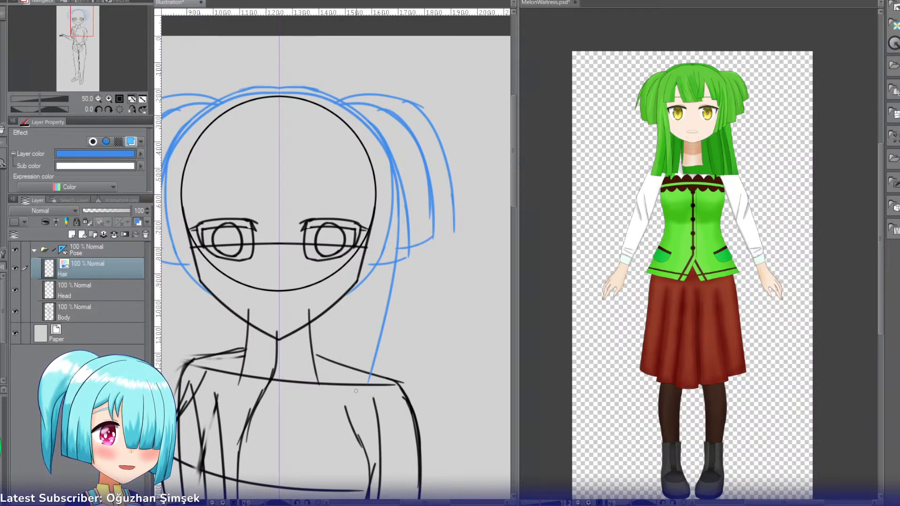
left_click_drag(389, 312, 356, 451)
key("ctrl+z")
left_click_drag(382, 328, 361, 483)
key("ctrl+z")
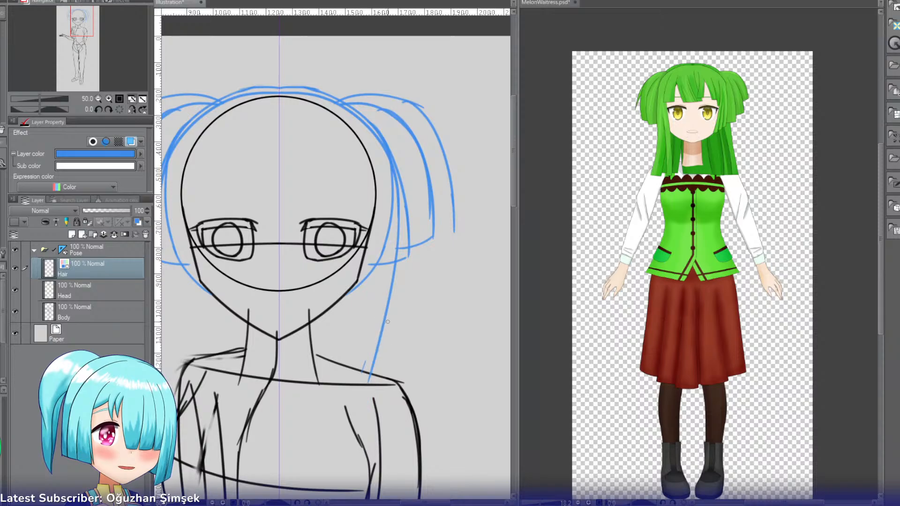
left_click_drag(394, 302, 358, 446)
key("ctrl+z")
left_click_drag(382, 330, 364, 492)
key("ctrl+z")
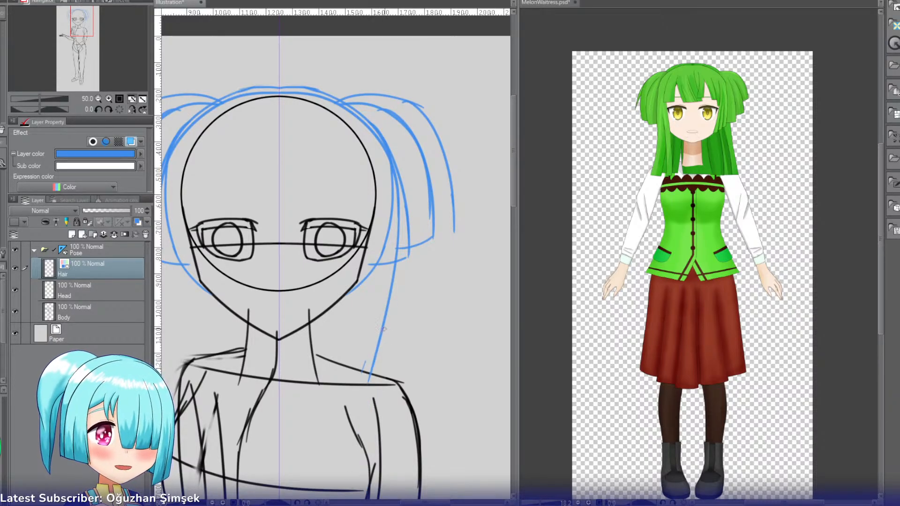
key("ctrl+z")
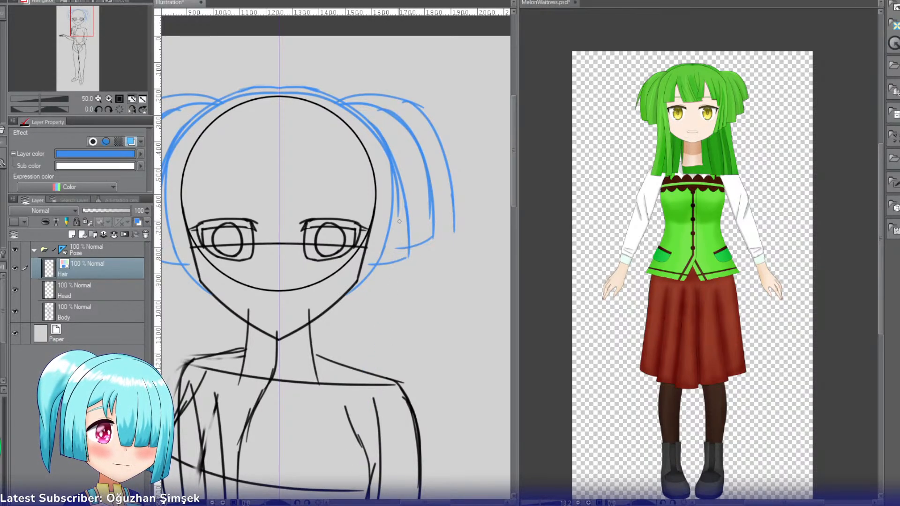
Step: Sketch the long side lock's outer edge from beside the bun to the shoulder and its inner edge from the temple past the jaw
left_click_drag(401, 215, 363, 368)
key("ctrl+z")
mouse_move(364, 196)
left_mouse_down()
mouse_move(372, 261)
mouse_move(345, 361)
left_mouse_up()
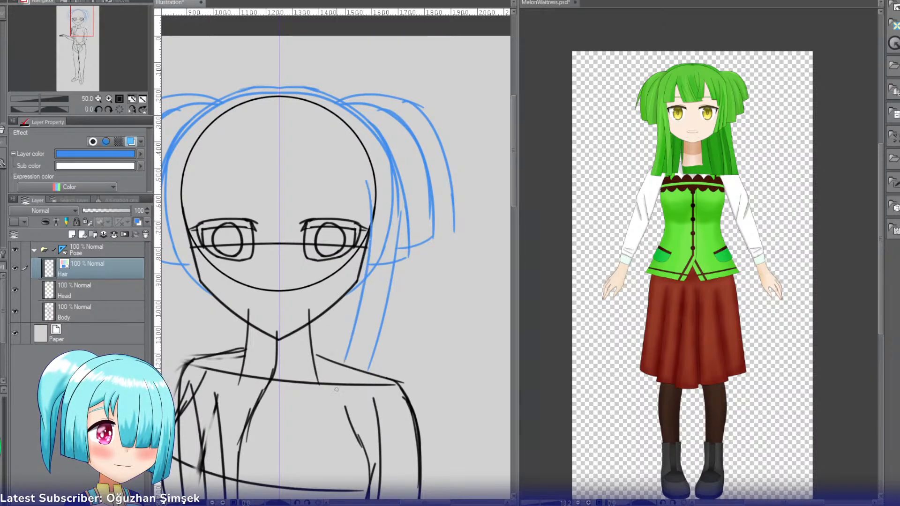
key("ctrl+z")
left_click_drag(360, 178, 341, 357)
key("ctrl+z")
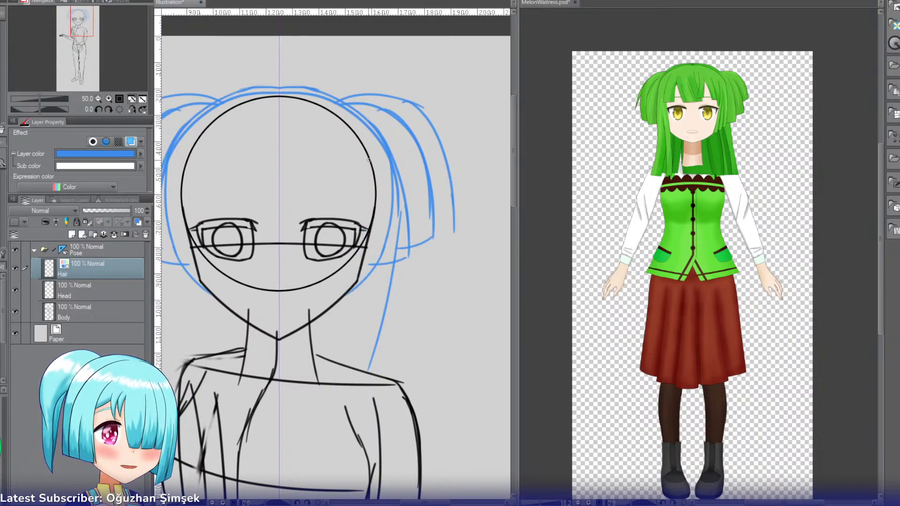
left_click_drag(363, 162, 343, 337)
key("ctrl+z")
Step: Extend the inner edge of the long side lock over the shoulder line, curving down onto the chest
mouse_move(358, 288)
left_mouse_down()
mouse_move(331, 388)
mouse_move(334, 438)
left_mouse_up()
key("ctrl+z")
key("ctrl+z")
key("ctrl+z")
left_click_drag(349, 308, 328, 468)
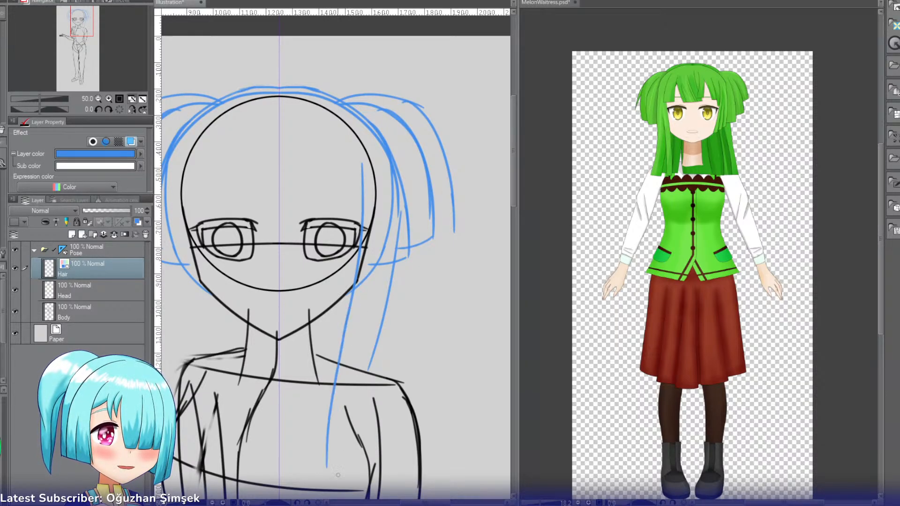
key("ctrl+z")
left_click_drag(349, 310, 346, 473)
Step: Extend the outer edge of the long side lock from above the shoulder down along the chest
left_click_drag(393, 316, 371, 463)
key("ctrl+z")
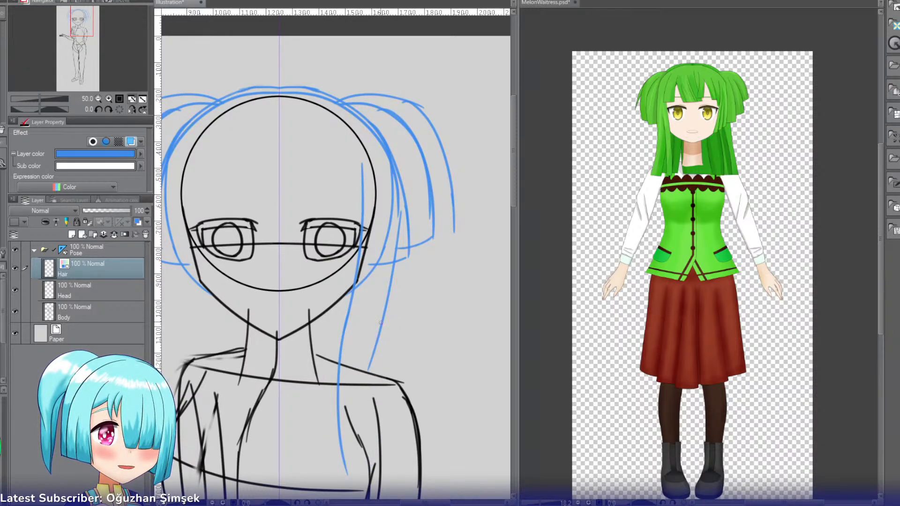
left_click_drag(382, 322, 371, 471)
key("ctrl+z")
left_click_drag(390, 309, 379, 498)
key("ctrl+z")
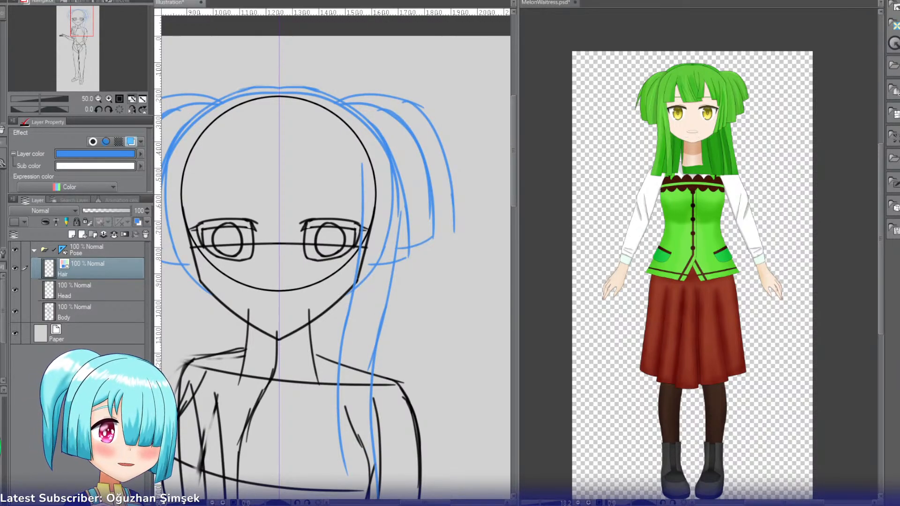
Step: Sketch the outer edge of the opposite, shorter side lock from the inside of the bun down to jaw level
left_click_drag(85, 24, 80, 21)
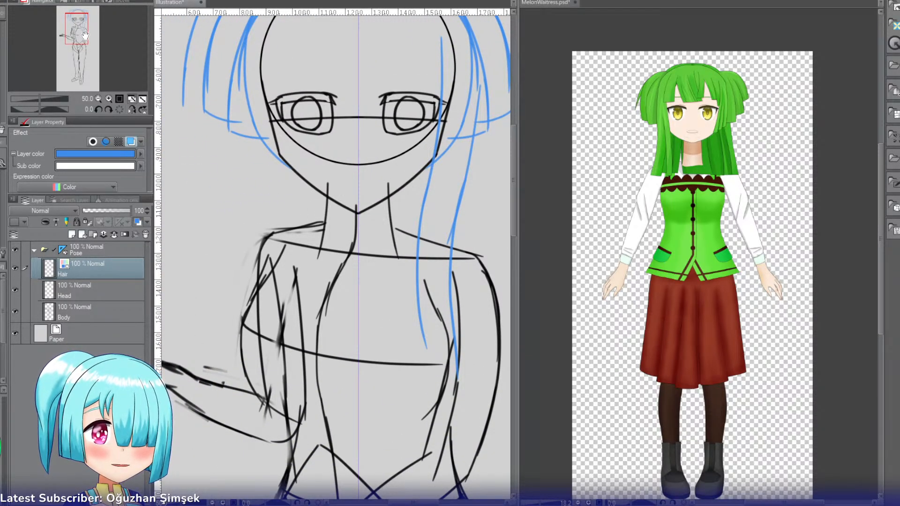
left_click_drag(84, 35, 89, 30)
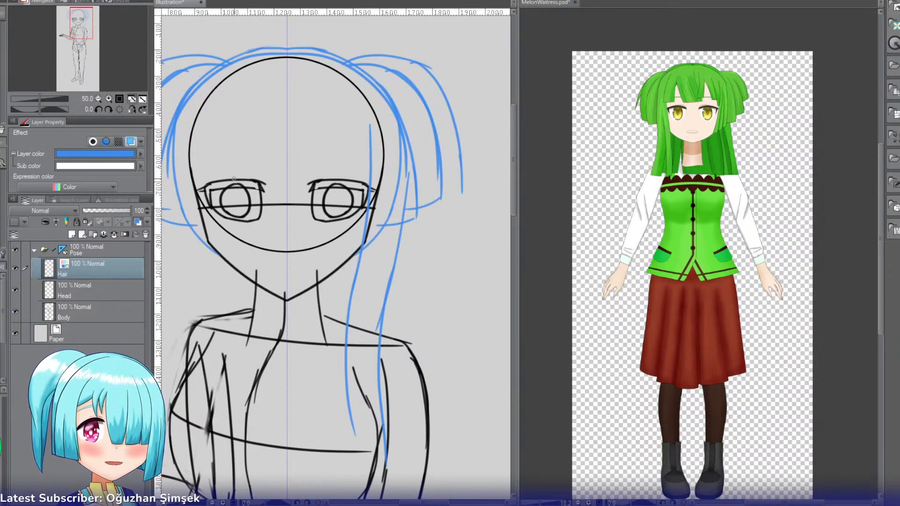
left_click_drag(84, 19, 80, 18)
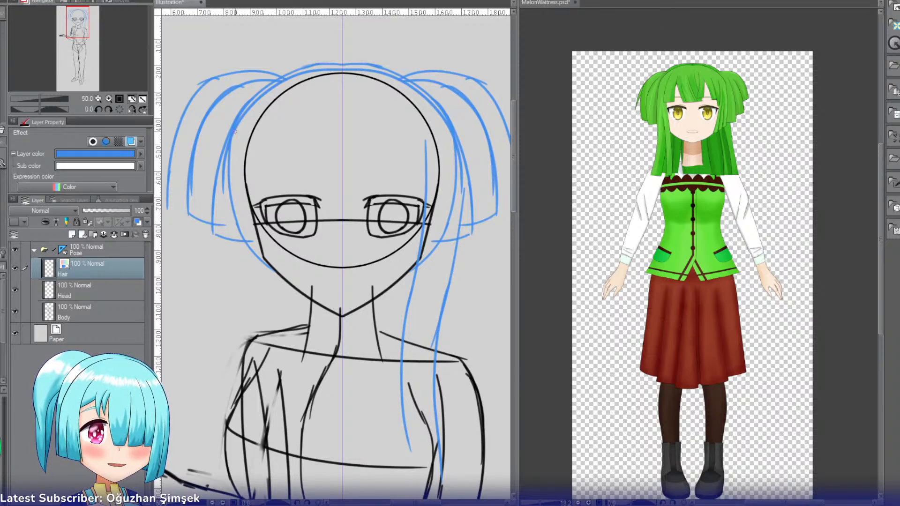
left_click_drag(229, 140, 227, 244)
key("ctrl+z")
left_click_drag(229, 141, 231, 265)
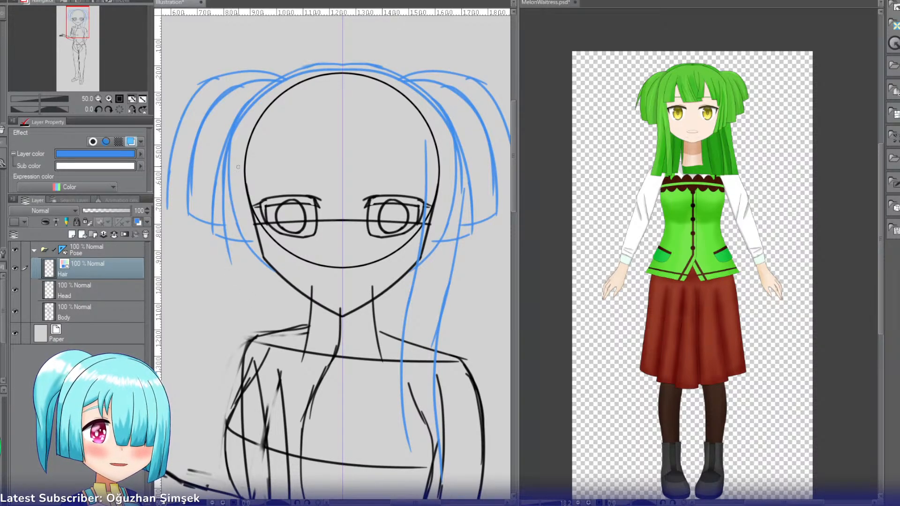
key("ctrl+z")
mouse_move(229, 150)
left_mouse_down()
mouse_move(228, 260)
mouse_move(220, 188)
mouse_move(228, 273)
left_mouse_up()
key("ctrl+z")
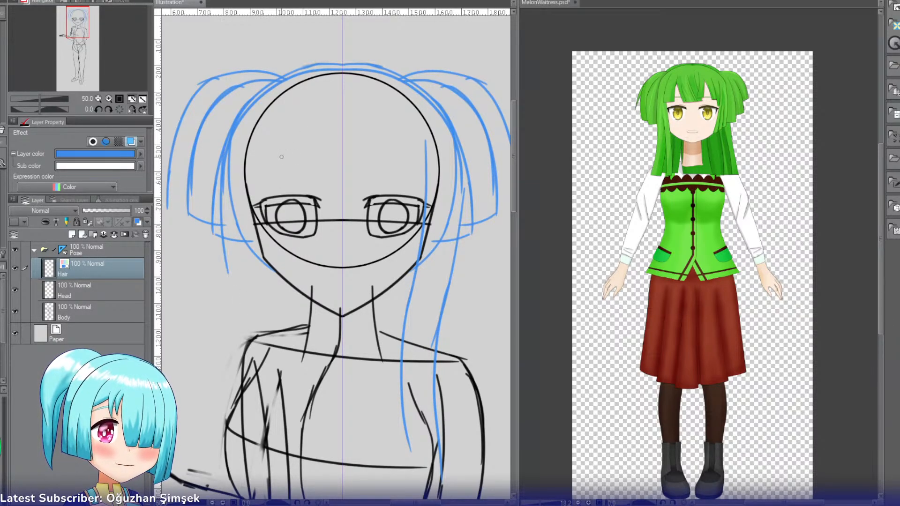
Step: Sketch the shorter side lock's inner edge from the forehead past the outer corner of the eye to just below the jaw corner
key("ctrl+z")
mouse_move(287, 137)
left_mouse_down()
mouse_move(275, 262)
mouse_move(258, 301)
mouse_move(261, 290)
left_mouse_up()
key("ctrl+z")
key("ctrl+z")
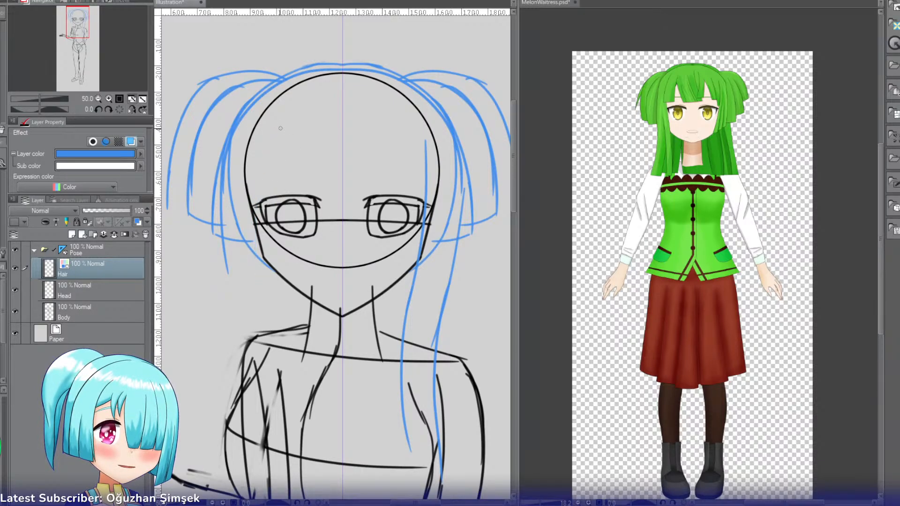
left_click_drag(277, 133, 264, 296)
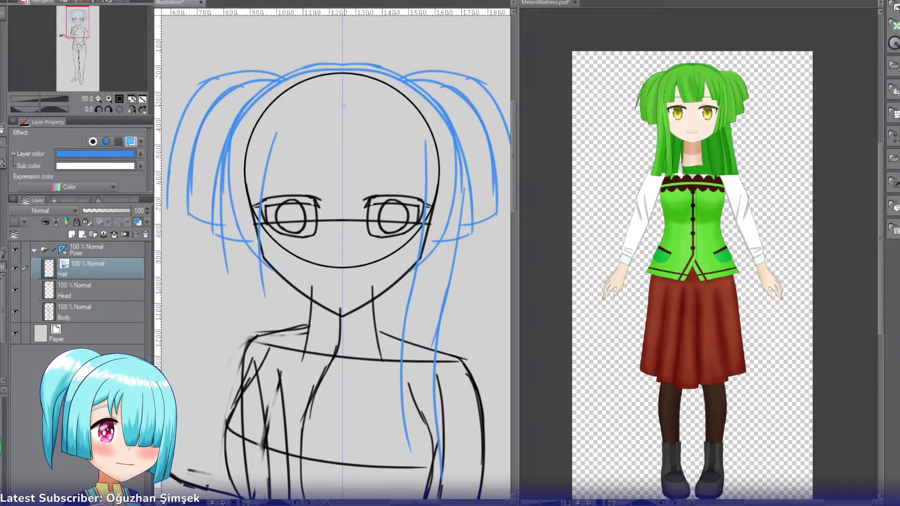
Step: Sketch a pointed arch-shaped gap at the centre of the fringe and a flat-ended strand beside it, toward the shorter lock
mouse_move(342, 106)
left_mouse_down()
mouse_move(331, 146)
mouse_move(354, 162)
left_mouse_up()
key("ctrl+z")
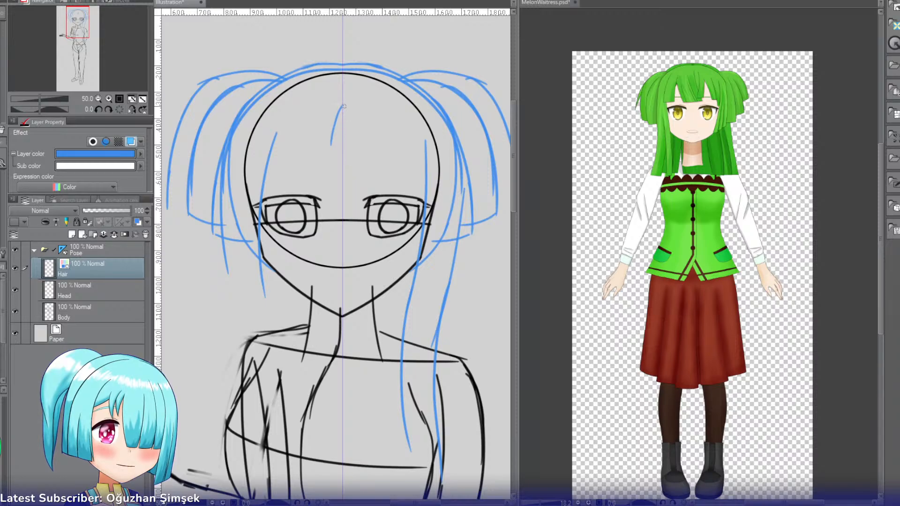
left_click_drag(343, 106, 354, 145)
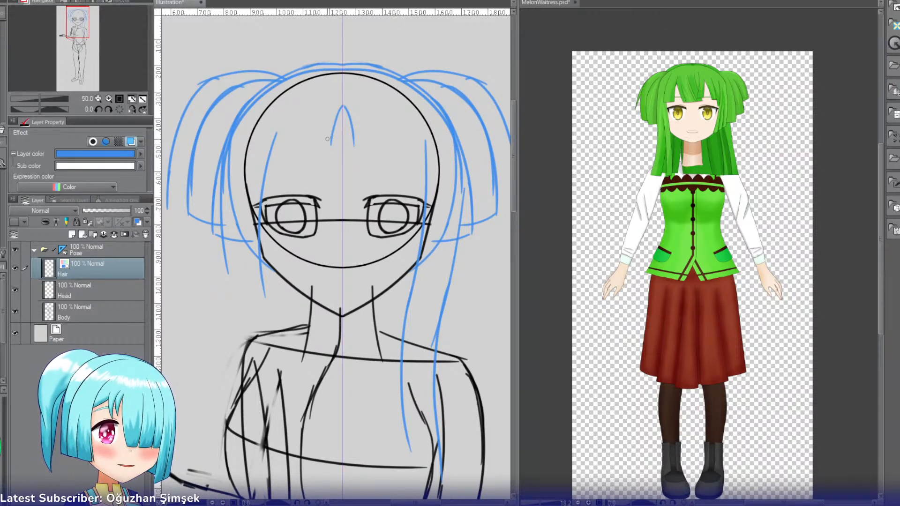
left_click_drag(331, 141, 299, 144)
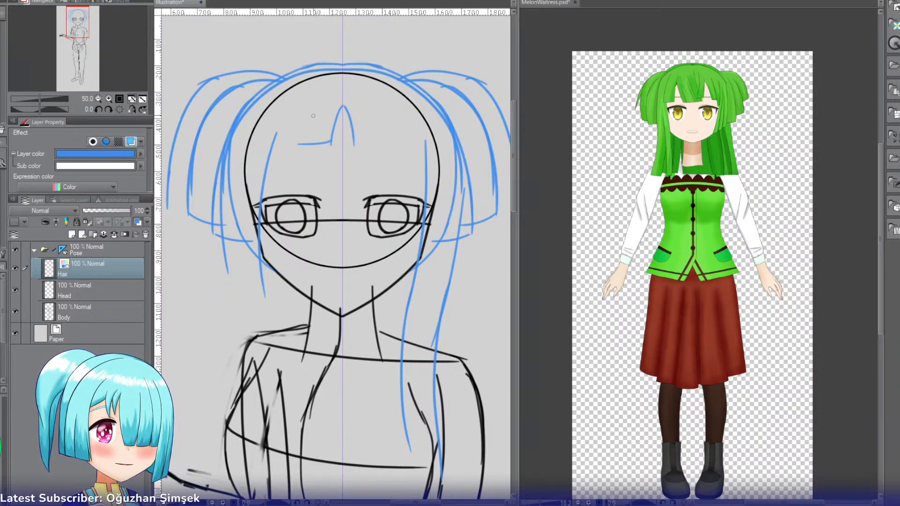
key("ctrl+z")
left_click_drag(313, 114, 298, 154)
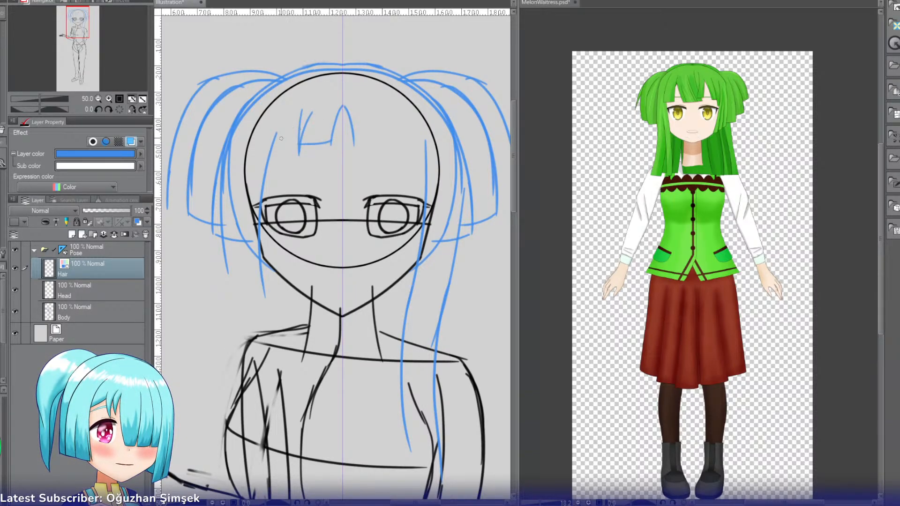
left_click_drag(311, 112, 287, 152)
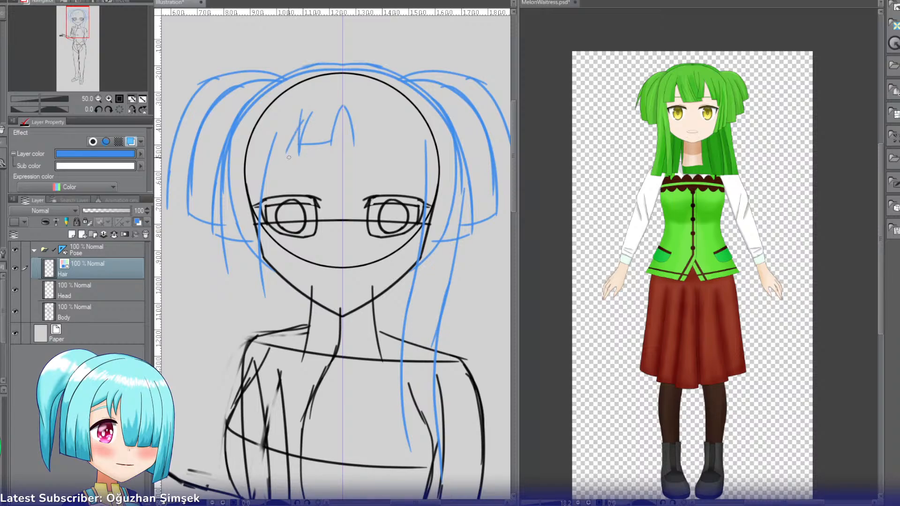
Step: Add a narrow fringe strand between the flat-ended one and the temple on the shorter lock's side
mouse_move(303, 120)
left_mouse_down()
mouse_move(291, 154)
mouse_move(292, 142)
mouse_move(273, 142)
mouse_move(280, 125)
mouse_move(272, 150)
left_mouse_up()
key("ctrl+z")
key("ctrl+z")
key("ctrl+z")
left_click_drag(280, 116, 267, 149)
Step: Sketch a slanting strand that ends the fringe at the temple on the shorter lock's side
mouse_move(266, 145)
left_mouse_down()
mouse_move(294, 143)
mouse_move(249, 171)
left_mouse_up()
key("ctrl+z")
left_click_drag(282, 129, 259, 169)
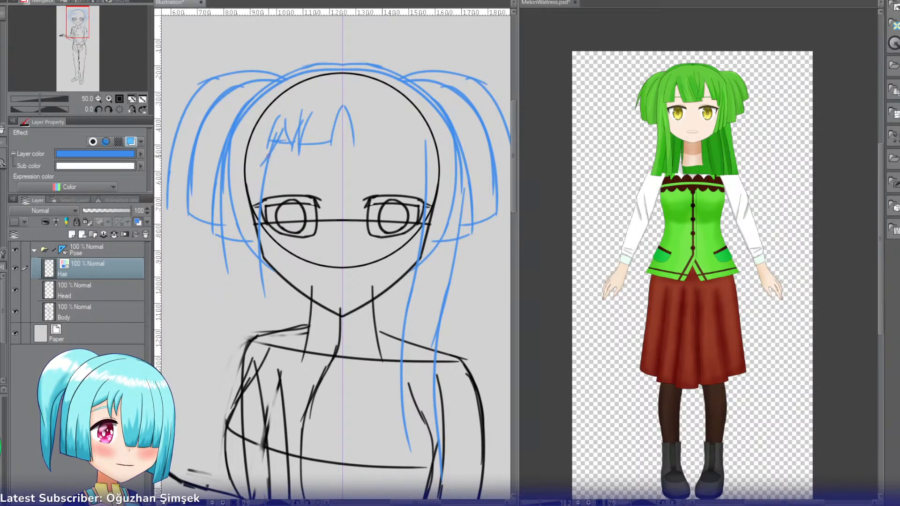
key("ctrl+z")
left_click_drag(274, 131, 247, 183)
key("ctrl+z")
left_click_drag(277, 126, 245, 168)
key("ctrl+z")
left_click_drag(276, 129, 256, 165)
Step: Sketch the fringe's lower edge and short strand tips on the other side of the central gap, toward the long lock
left_click_drag(354, 140, 376, 138)
key("ctrl+z")
key("ctrl+z")
key("ctrl+z")
key("ctrl+z")
mouse_move(361, 108)
left_mouse_down()
mouse_move(374, 135)
mouse_move(397, 132)
mouse_move(390, 152)
left_mouse_up()
key("ctrl+z")
key("ctrl+z")
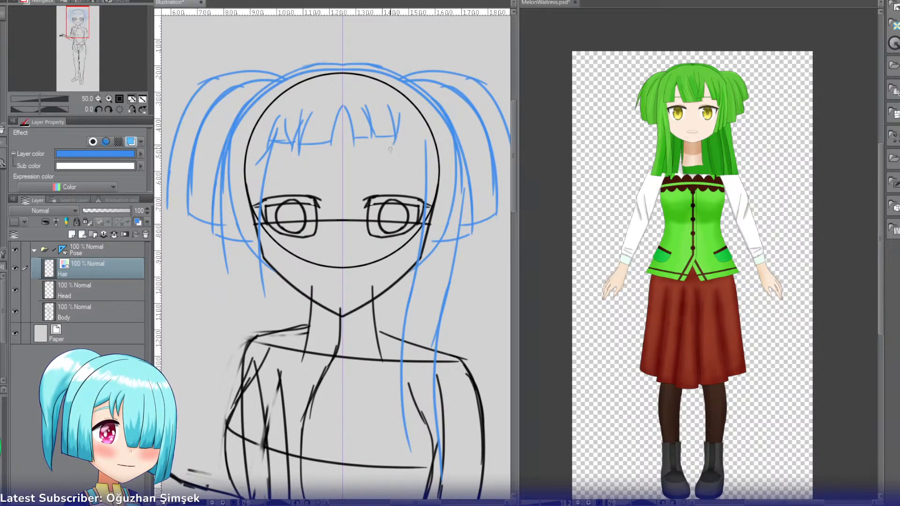
key("ctrl+z")
Step: Curve the fringe's outer edge from the upper forehead down into the top of the long side lock
mouse_move(400, 108)
left_mouse_down()
mouse_move(395, 139)
mouse_move(424, 141)
left_mouse_up()
key("ctrl+z")
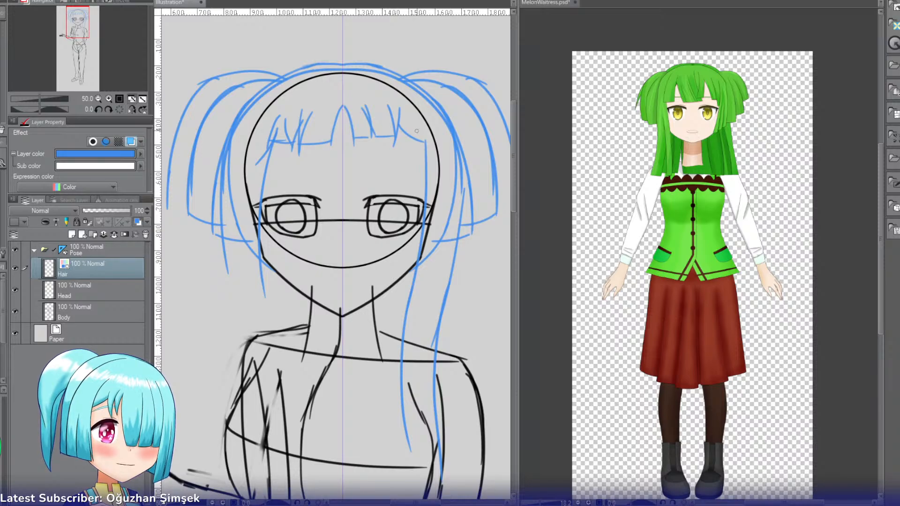
key("ctrl+z")
left_click_drag(396, 97, 425, 143)
mouse_move(425, 143)
left_mouse_down()
mouse_move(417, 160)
mouse_move(428, 160)
left_mouse_up()
key("ctrl+z")
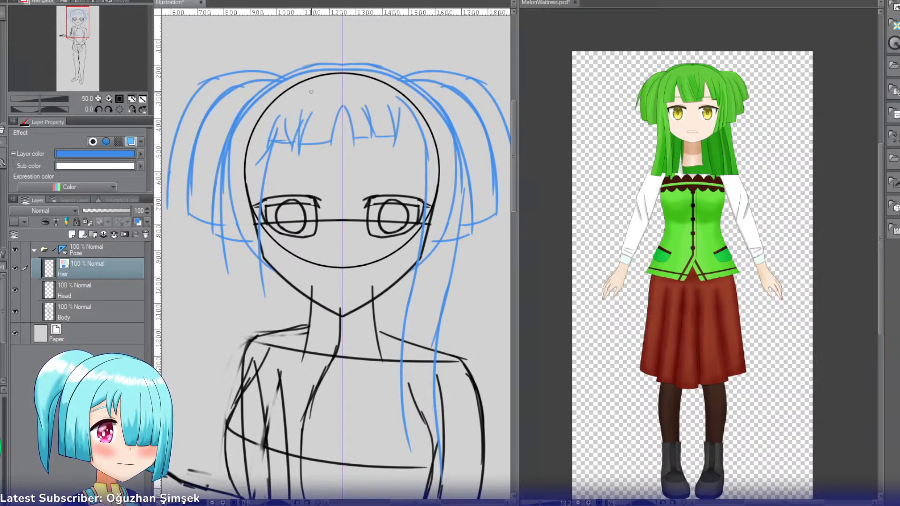
Step: Redraw the shorter side lock's inner edge as a curve from the upper forehead down beside the eye
mouse_move(323, 86)
left_mouse_down()
mouse_move(276, 133)
mouse_move(290, 105)
mouse_move(270, 162)
left_mouse_up()
key("ctrl+z")
key("ctrl+z")
left_click_drag(295, 97, 269, 149)
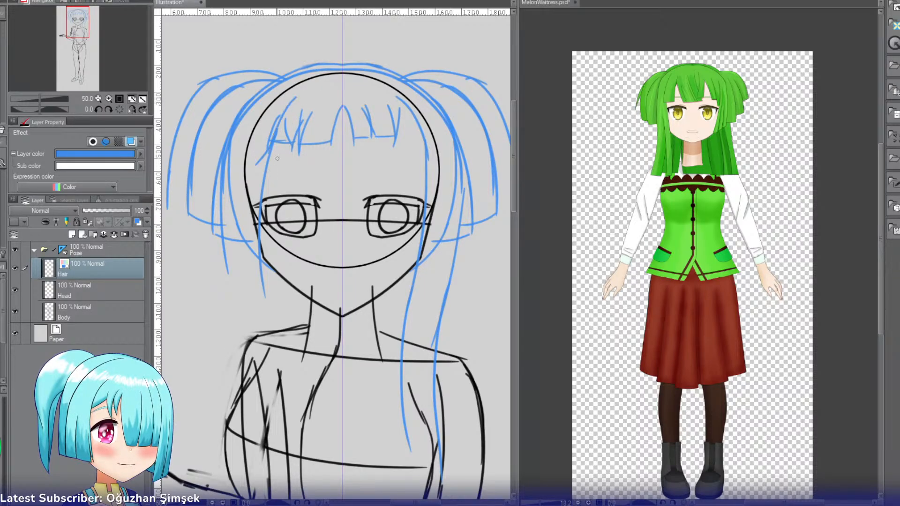
key("ctrl+z")
left_click_drag(293, 102, 270, 156)
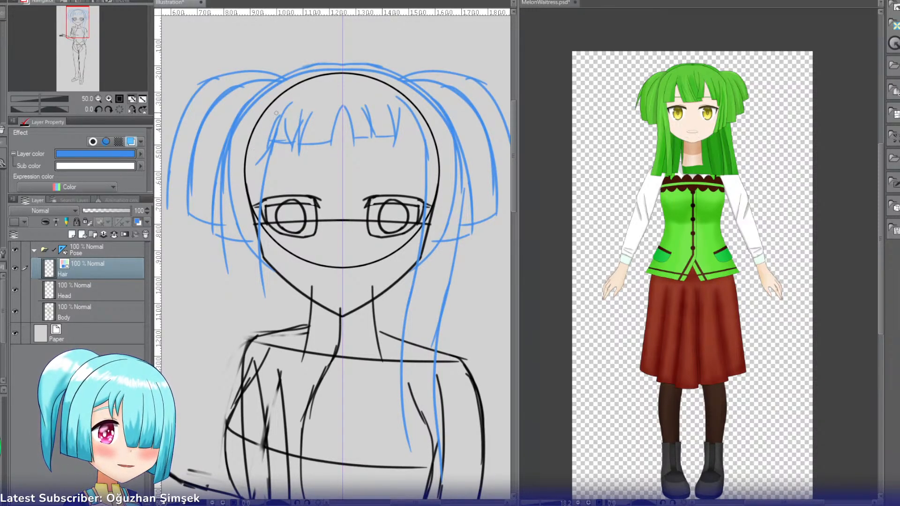
mouse_move(290, 102)
left_mouse_down()
mouse_move(251, 218)
mouse_move(258, 221)
left_mouse_up()
key("ctrl+z")
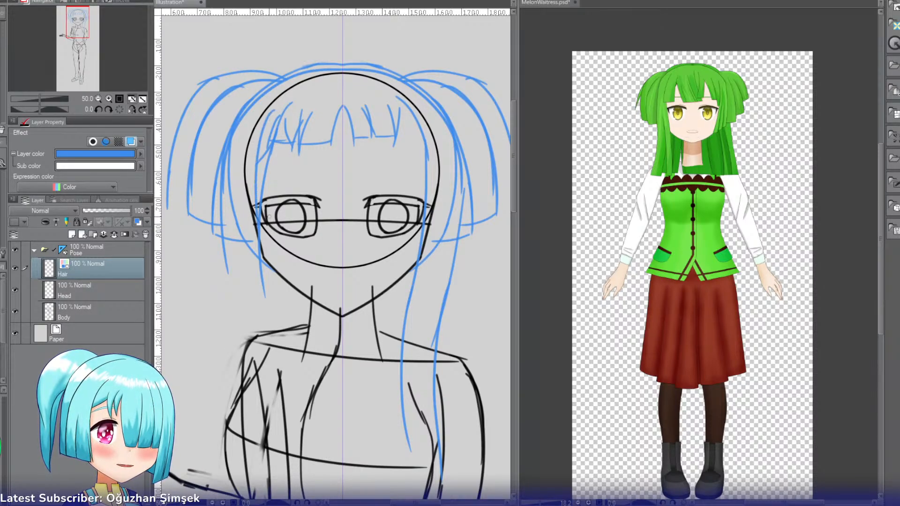
key("ctrl+z")
left_click_drag(276, 107, 259, 243)
Step: Erase the overlapping strokes at the fringe's corner and sketch slanted outer tips at both ends of the fringe
key("e")
left_click_drag(290, 100, 281, 126)
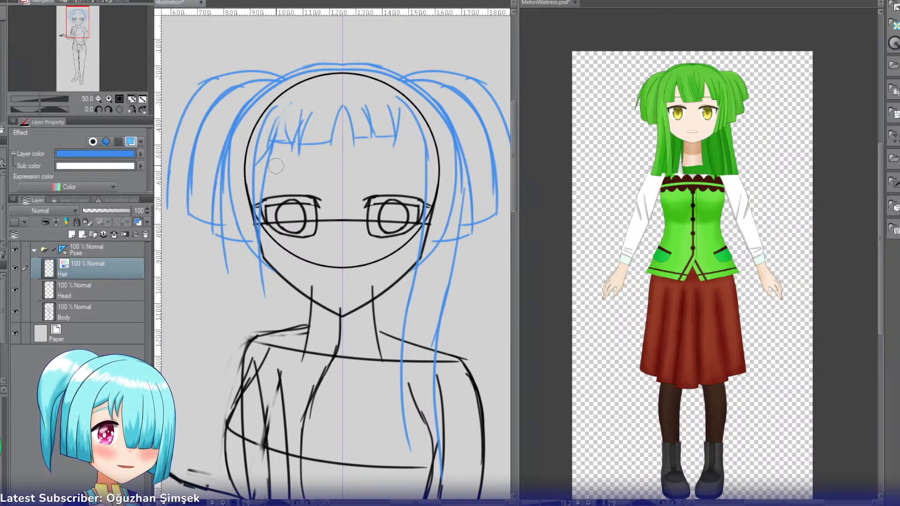
left_click_drag(275, 166, 265, 184)
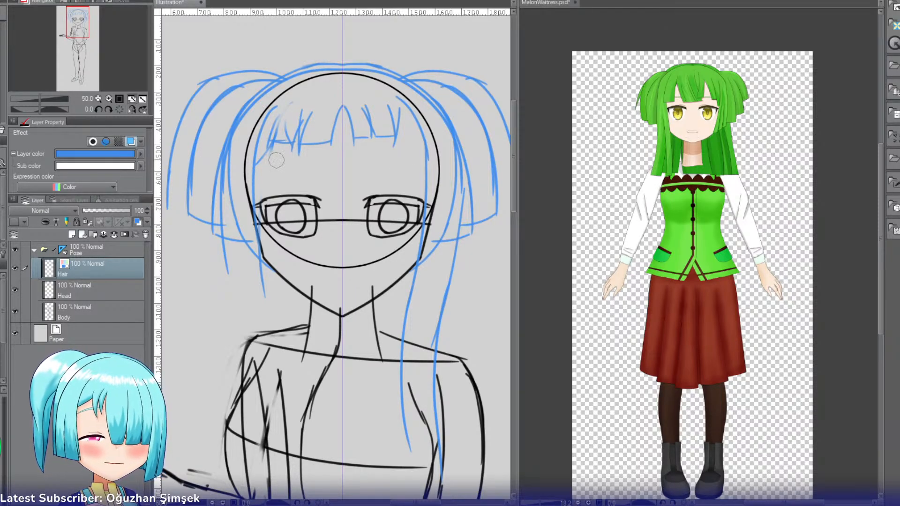
left_click_drag(277, 127, 256, 164)
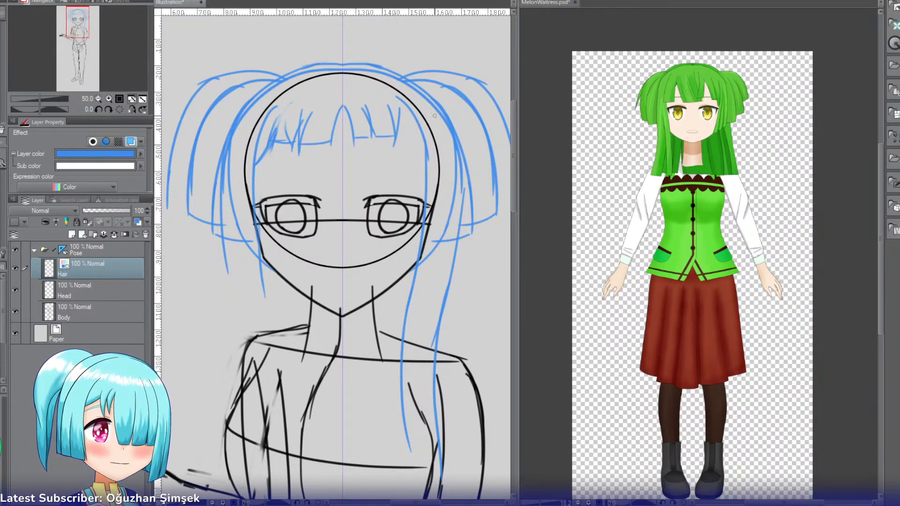
mouse_move(397, 127)
left_mouse_down()
mouse_move(424, 152)
mouse_move(438, 149)
left_mouse_up()
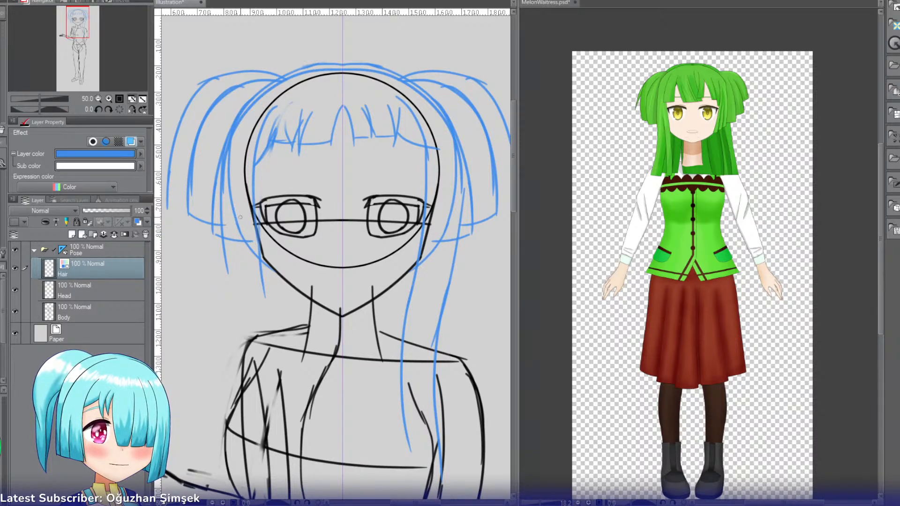
Step: Extend the shorter side lock with tapering strands that converge to a point at the shoulder
left_click_drag(238, 204, 254, 317)
key("ctrl+z")
left_click_drag(229, 209, 261, 335)
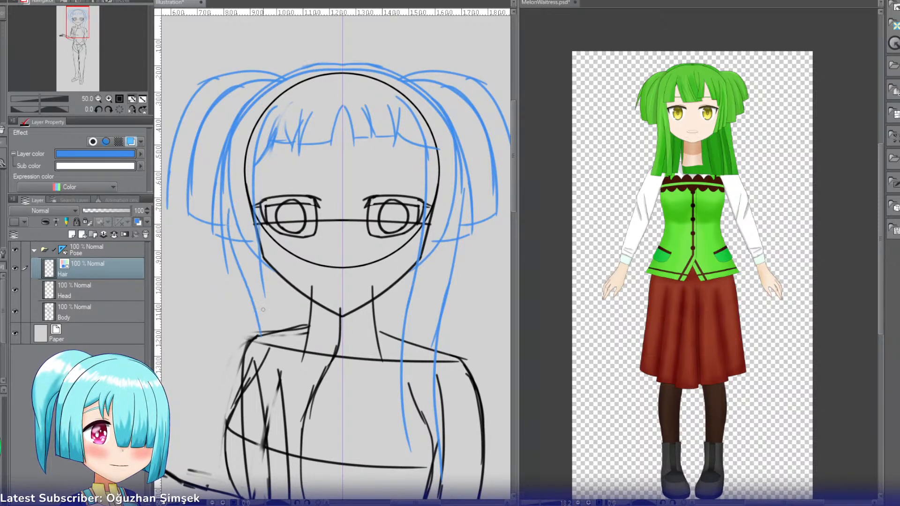
left_click_drag(254, 214, 261, 326)
left_click_drag(244, 212, 252, 341)
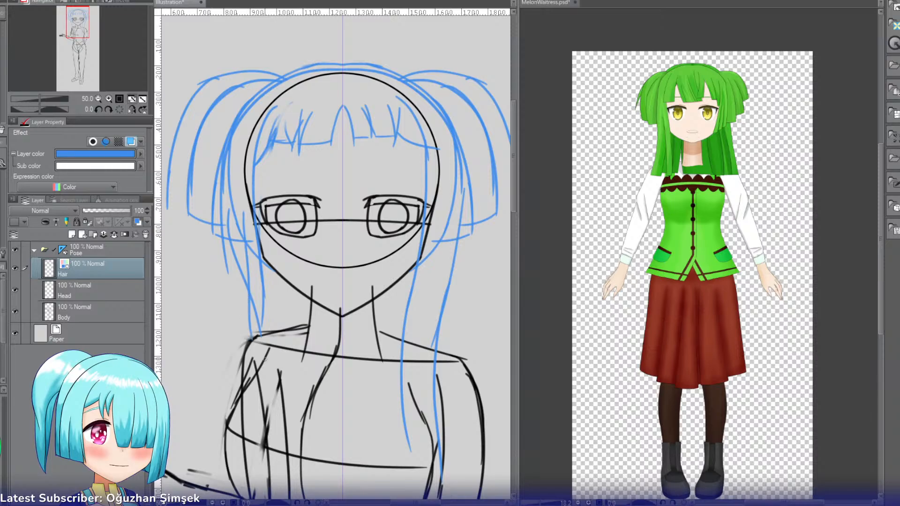
key("ctrl+z")
left_click_drag(246, 222, 255, 320)
left_click_drag(225, 241, 258, 334)
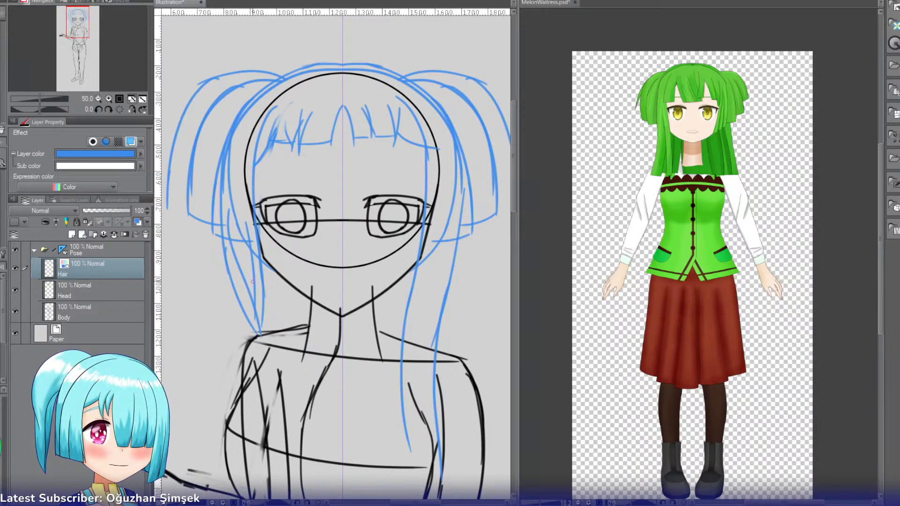
left_click_drag(256, 226, 258, 317)
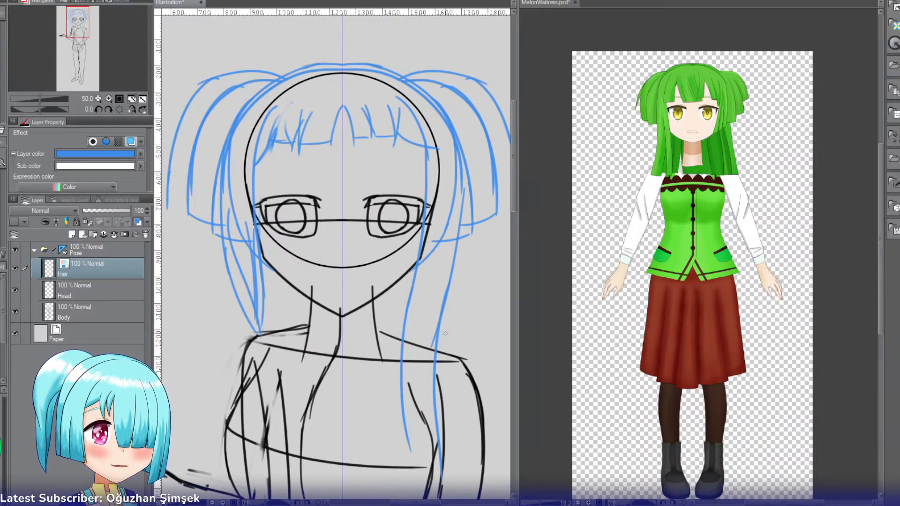
Step: Add overlapping strands with pointed ends to the lower part of the long side lock over the chest
left_click_drag(435, 368, 435, 496)
key("ctrl+z")
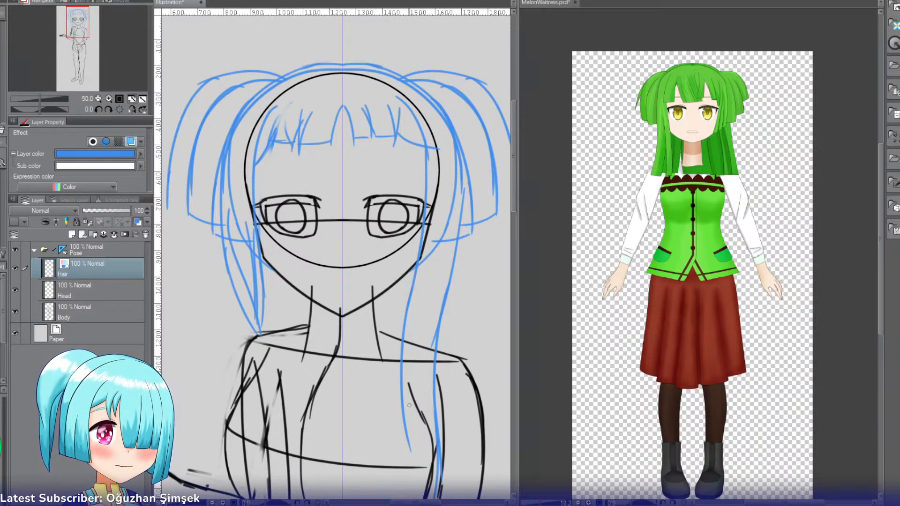
left_click_drag(401, 404, 430, 498)
key("ctrl+z")
left_click_drag(403, 412, 424, 491)
mouse_move(410, 322)
left_mouse_down()
mouse_move(399, 449)
mouse_move(409, 493)
mouse_move(397, 468)
left_mouse_up()
key("ctrl+z")
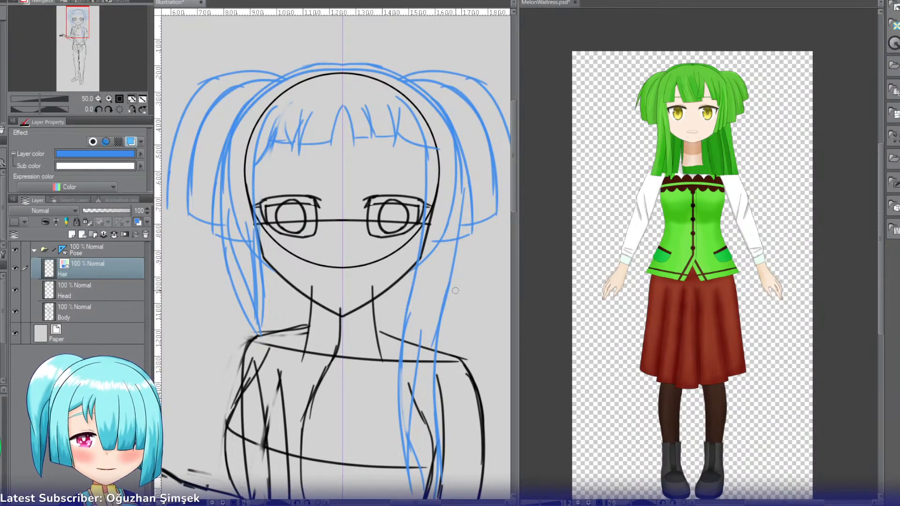
Step: Sketch an outer strand for the long side lock, running from jaw level over the shoulder and down beside the upper arm
left_click_drag(450, 279, 447, 348)
key("ctrl+z")
left_click_drag(451, 274, 449, 353)
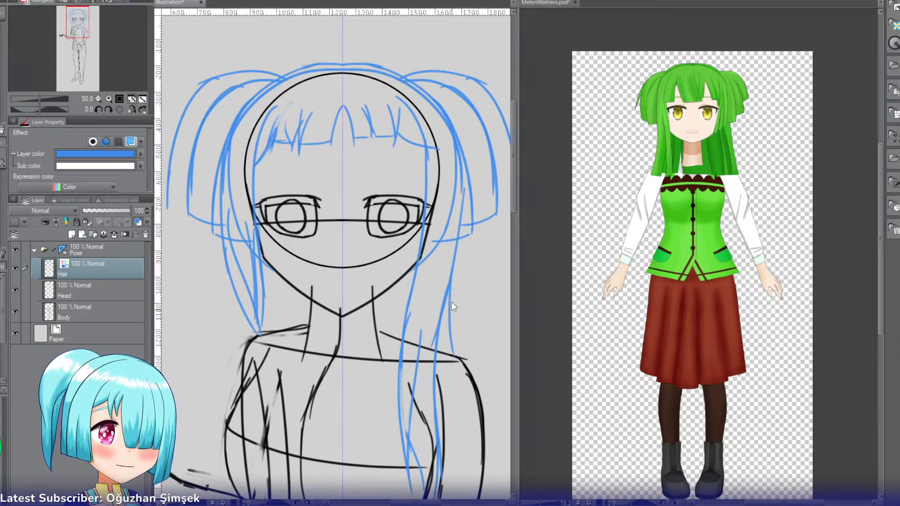
key("ctrl+z")
left_click_drag(448, 294, 458, 371)
key("ctrl+z")
left_click_drag(455, 256, 461, 403)
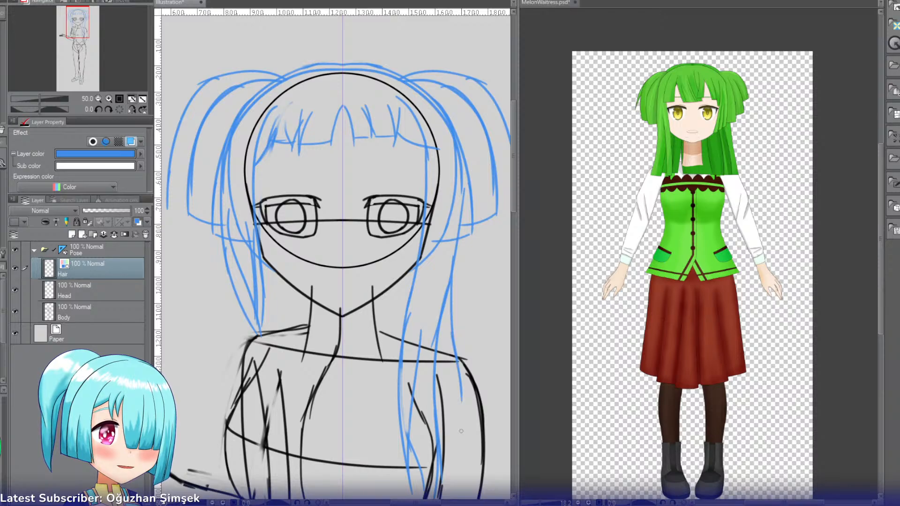
key("ctrl+z")
left_click_drag(453, 339, 464, 393)
left_click_drag(456, 358, 468, 477)
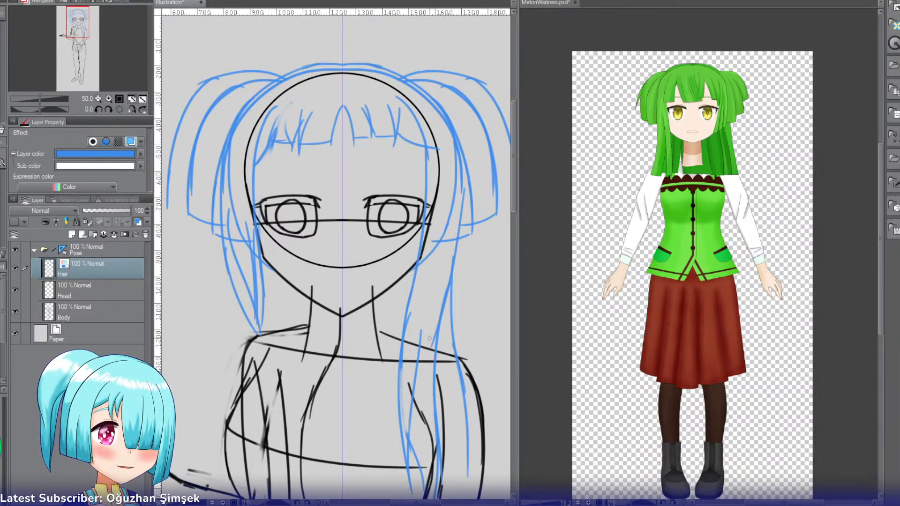
Step: Sketch a dividing strand inside the long side lock from just above the shoulder line down over the chest
mouse_move(418, 330)
left_mouse_down()
mouse_move(453, 486)
mouse_move(450, 460)
left_mouse_up()
key("ctrl+z")
key("ctrl+z")
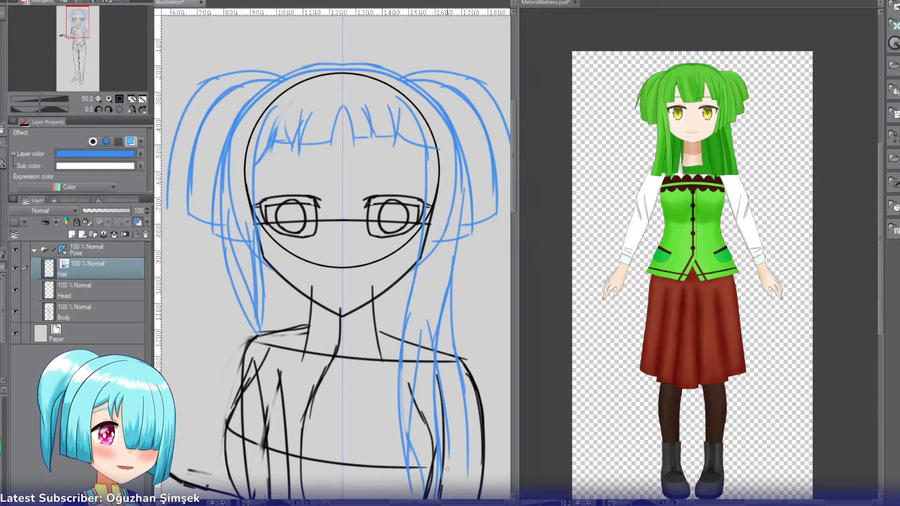
key("ctrl+z")
left_click_drag(419, 319, 453, 463)
key("ctrl+z")
left_click_drag(421, 322, 449, 485)
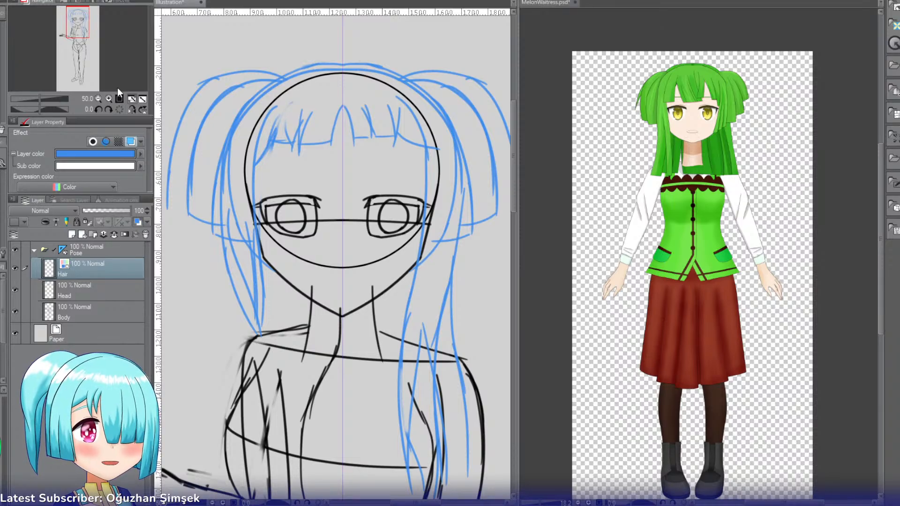
left_click_drag(96, 22, 89, 31)
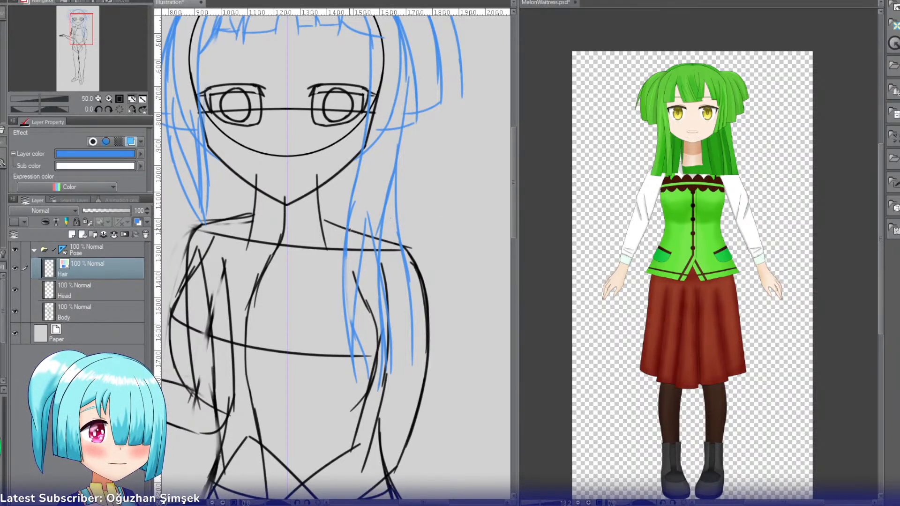
Step: Redraw the inner edge strand of the long side lock from neck height down to the upper chest
key("ctrl+z")
mouse_move(349, 205)
left_mouse_down()
mouse_move(334, 276)
mouse_move(342, 284)
left_mouse_up()
key("ctrl+z")
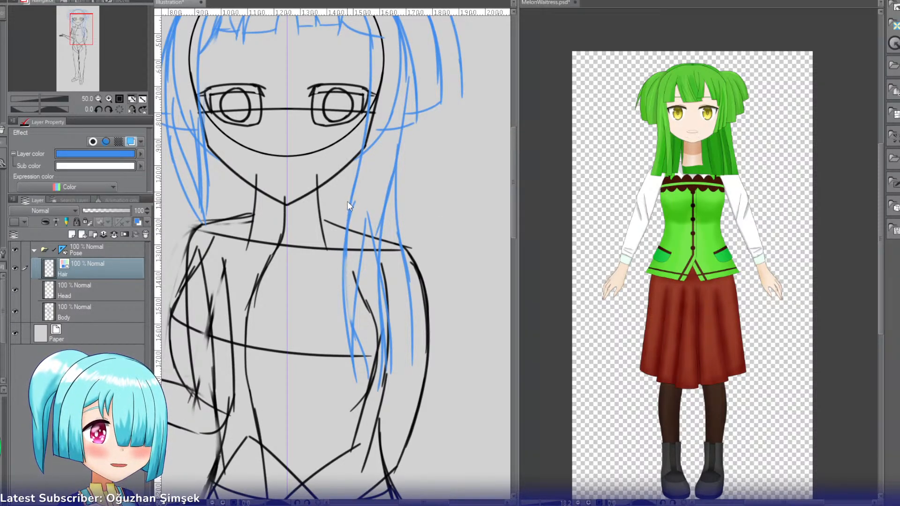
left_click_drag(354, 203, 343, 295)
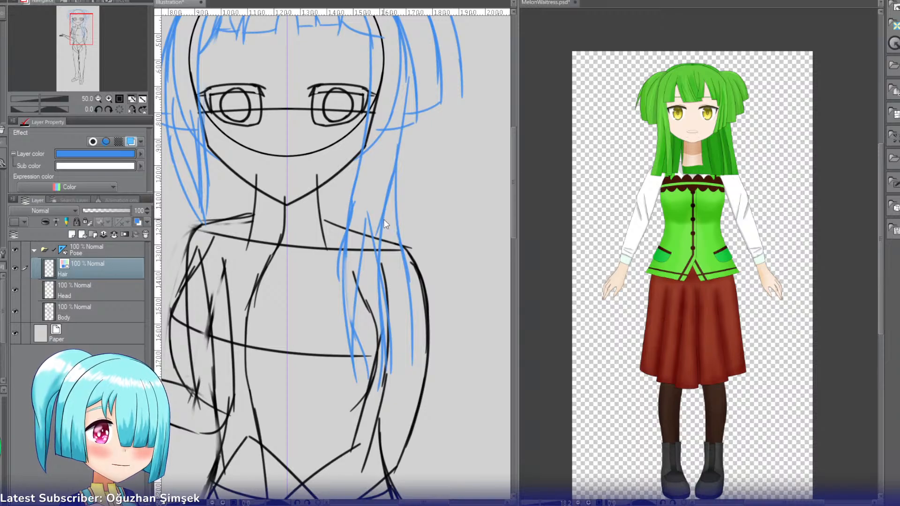
Step: Add strand lines along the middle and outer edge of the long side lock from below the jaw down over the chest
left_click_drag(385, 210, 388, 296)
left_click_drag(392, 187, 405, 272)
key("ctrl+z")
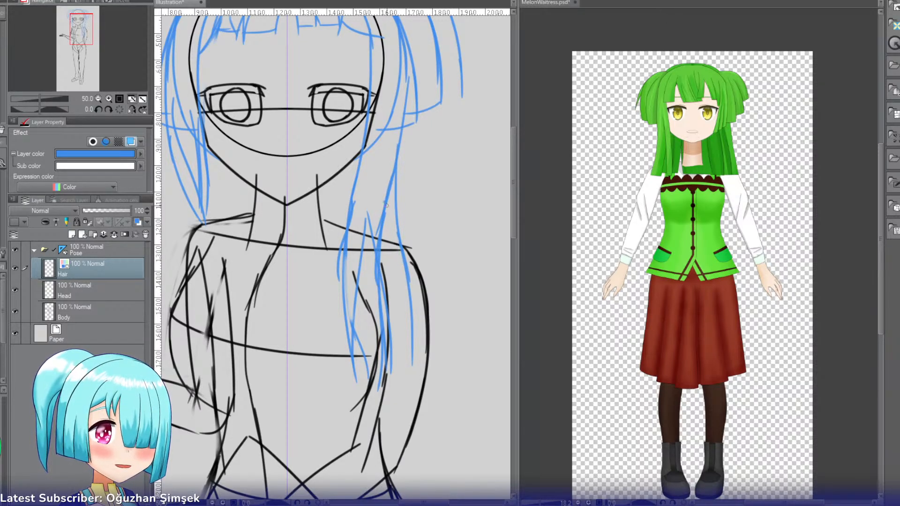
left_click_drag(392, 203, 406, 293)
key("ctrl+z")
left_click_drag(394, 177, 406, 312)
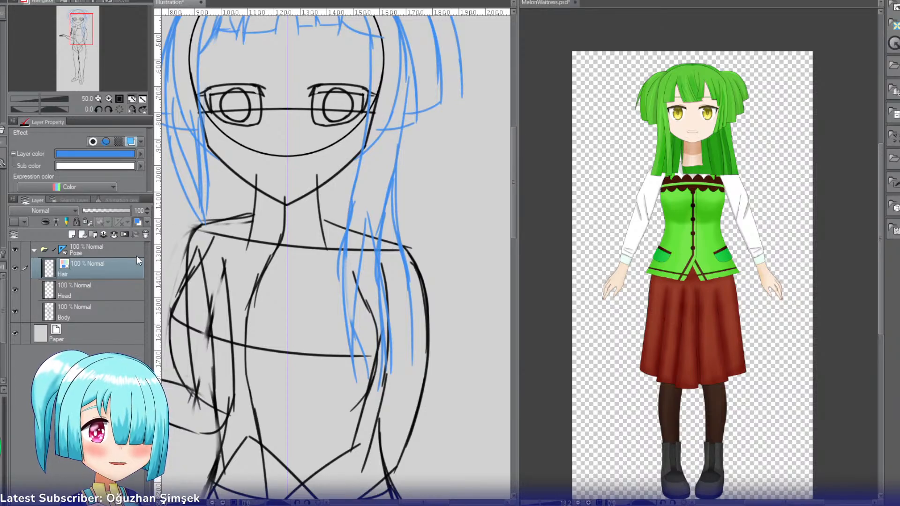
mouse_move(75, 36)
left_mouse_down()
mouse_move(75, 84)
mouse_move(75, 43)
left_mouse_up()
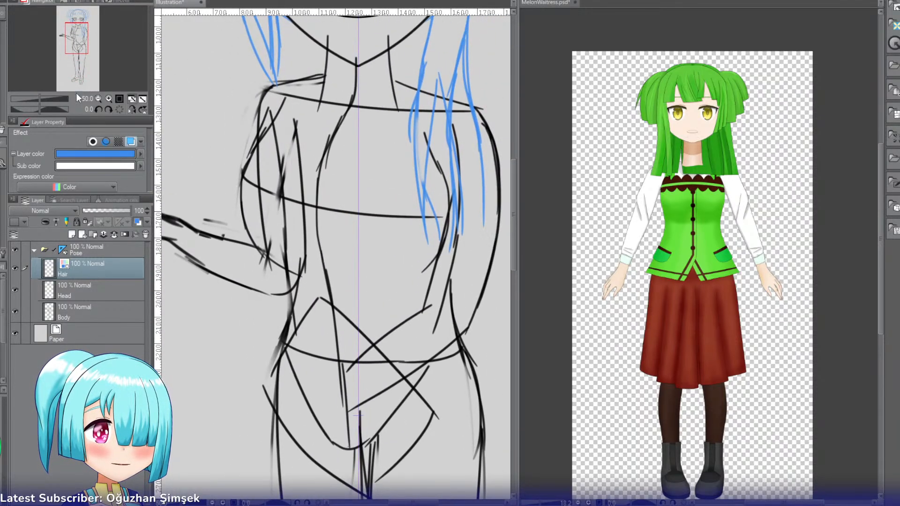
left_click(97, 98)
left_click(111, 98)
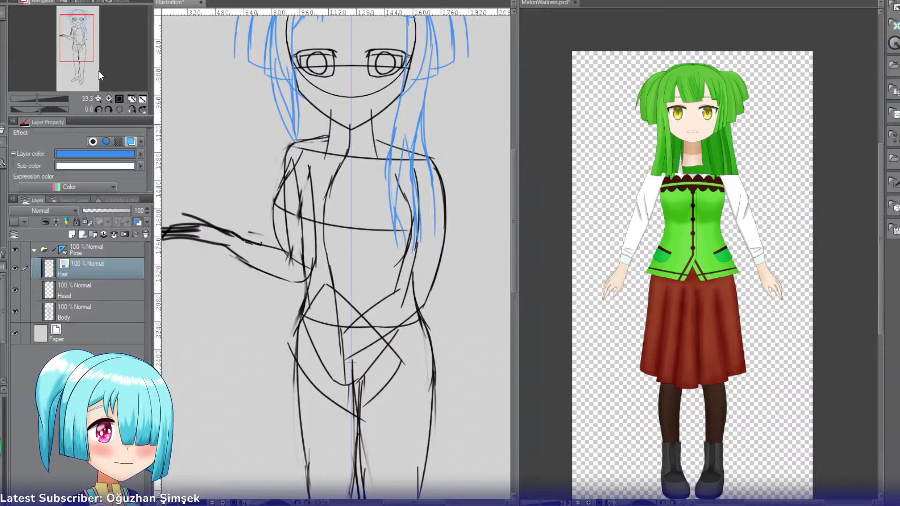
left_click_drag(85, 45, 82, 35)
left_click(108, 99)
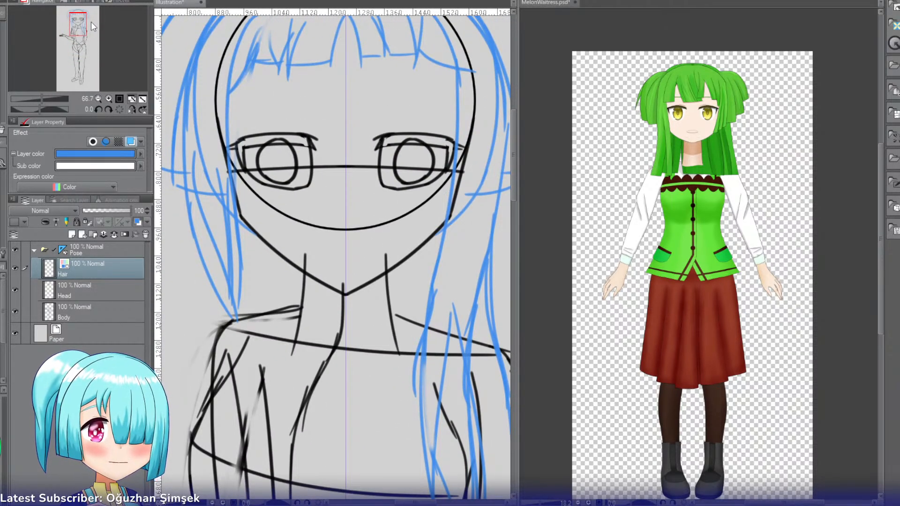
left_click_drag(385, 82, 438, 83)
key("ctrl+z")
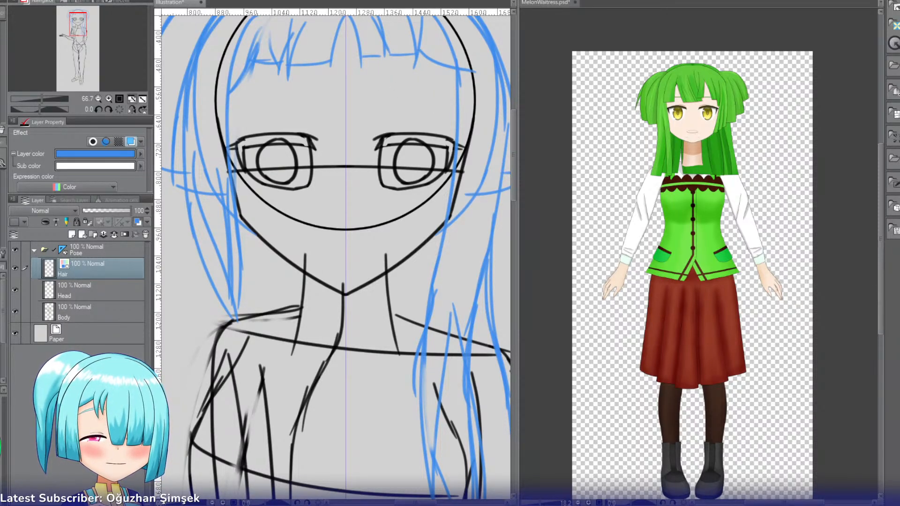
mouse_move(388, 88)
left_mouse_down()
mouse_move(442, 88)
mouse_move(422, 81)
mouse_move(470, 97)
left_mouse_up()
key("ctrl+z")
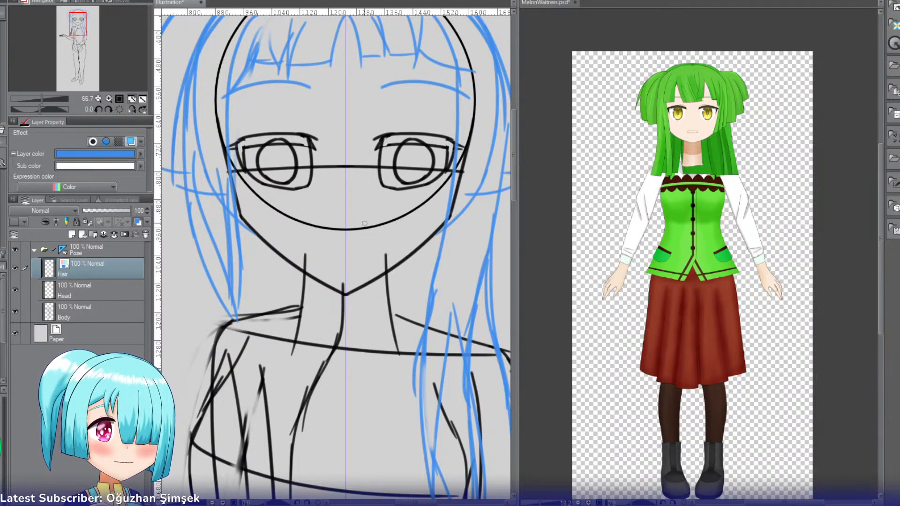
key("ctrl+z")
Step: Draw a mirrored pair of short, gently curved eyebrows below the fringe on the Head layer
left_click(88, 288)
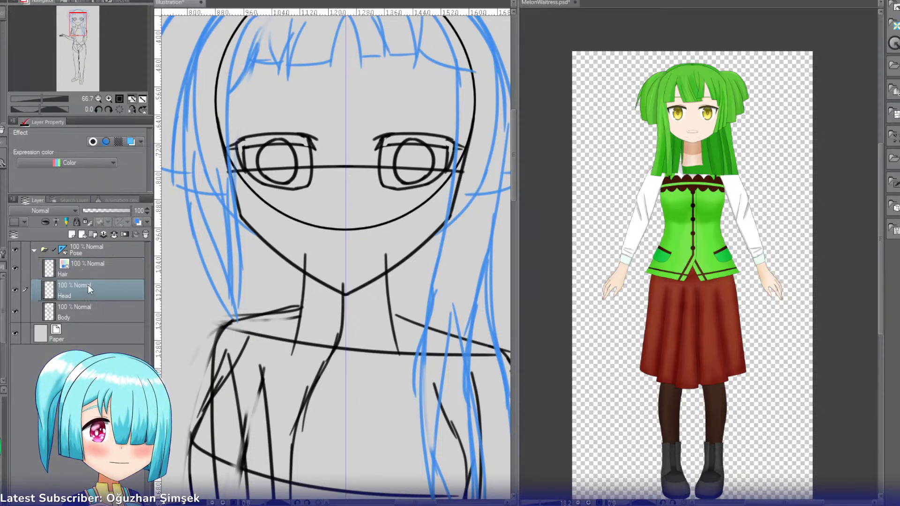
left_click_drag(383, 85, 461, 96)
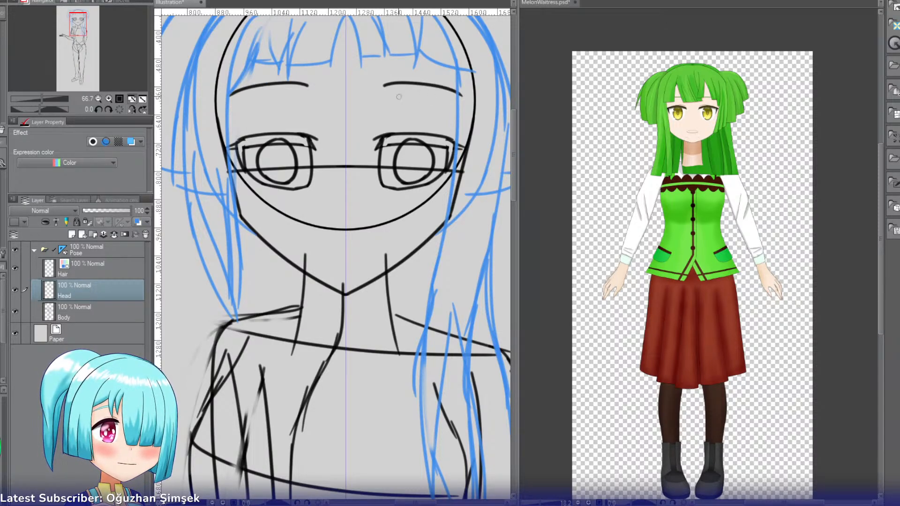
key("ctrl+z")
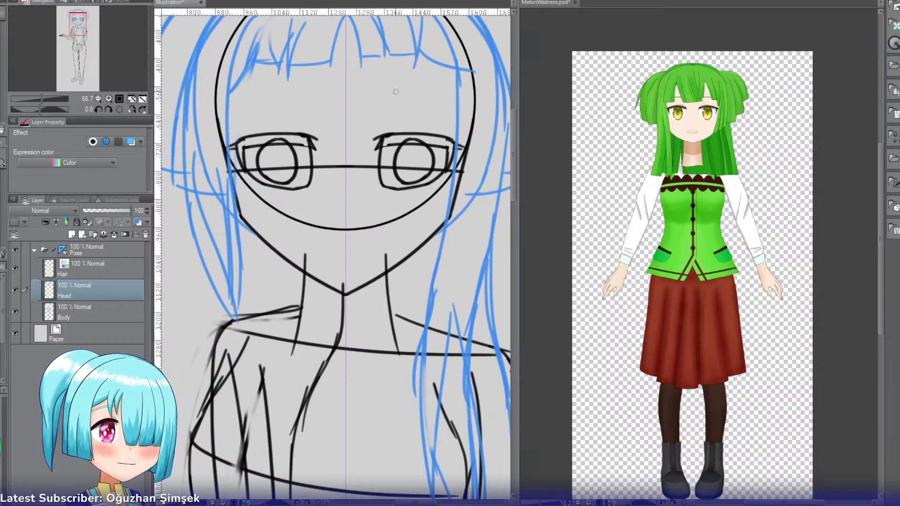
left_click_drag(388, 88, 438, 85)
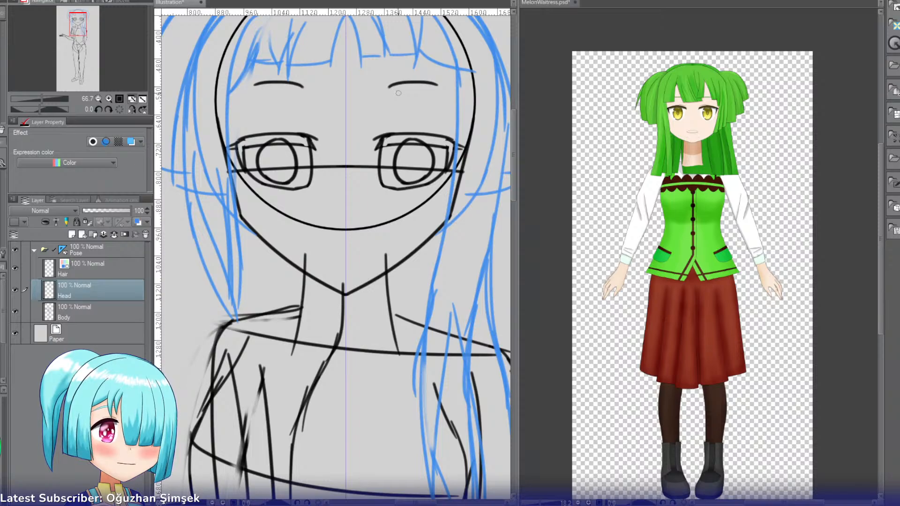
Step: Add short mirrored eyelid crease lines just above the inner part of each upper lash line
left_click_drag(384, 130, 455, 131)
key("ctrl+z")
key("ctrl+z")
key("ctrl+z")
left_click_drag(390, 128, 443, 127)
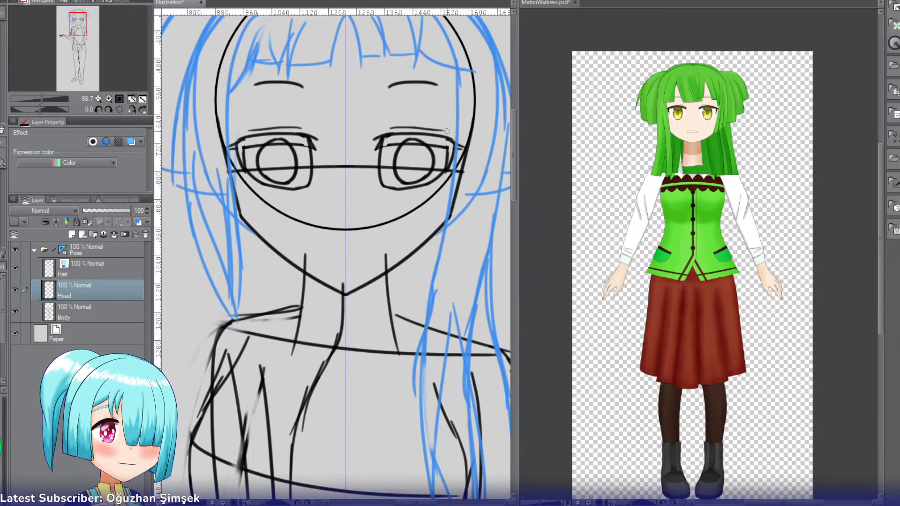
key("ctrl+z")
mouse_move(378, 131)
left_mouse_down()
mouse_move(424, 127)
mouse_move(445, 129)
left_mouse_up()
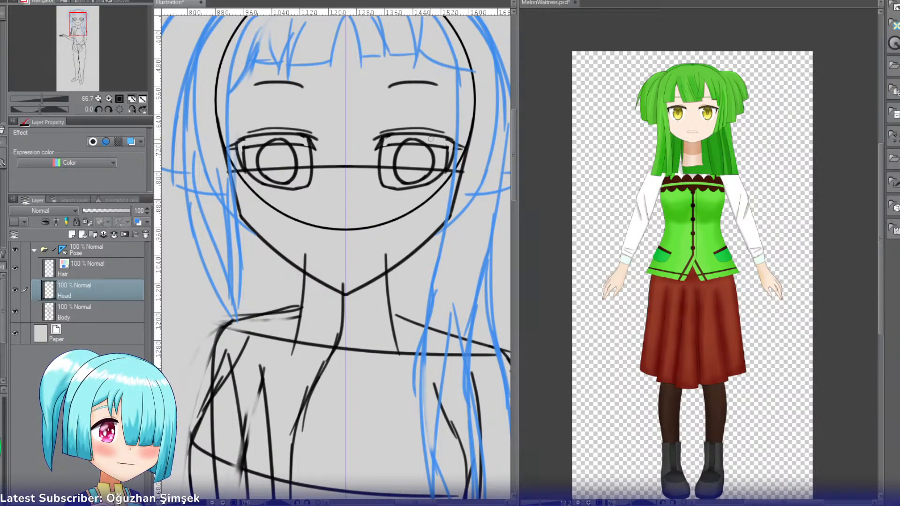
key("ctrl+z")
left_click_drag(383, 130, 446, 129)
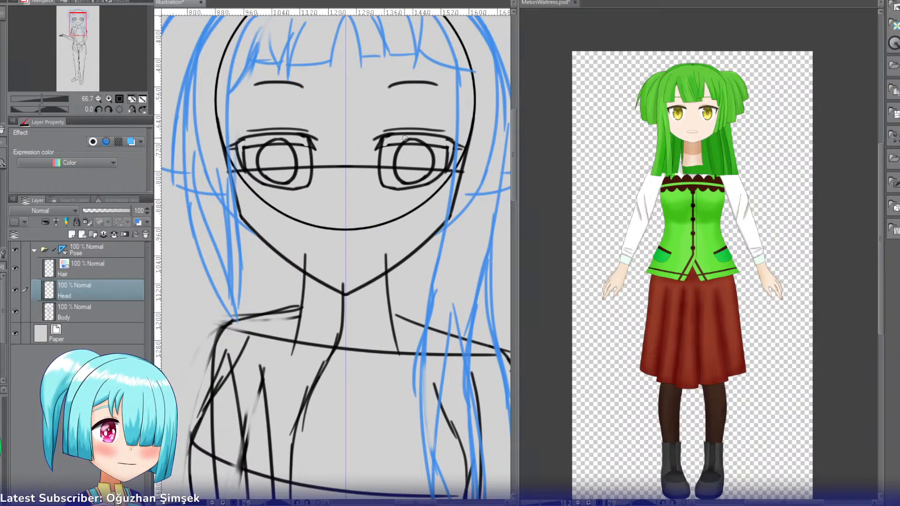
key("ctrl+z")
mouse_move(383, 130)
left_mouse_down()
mouse_move(427, 125)
mouse_move(408, 134)
mouse_move(420, 136)
mouse_move(387, 125)
left_mouse_up()
key("ctrl+z")
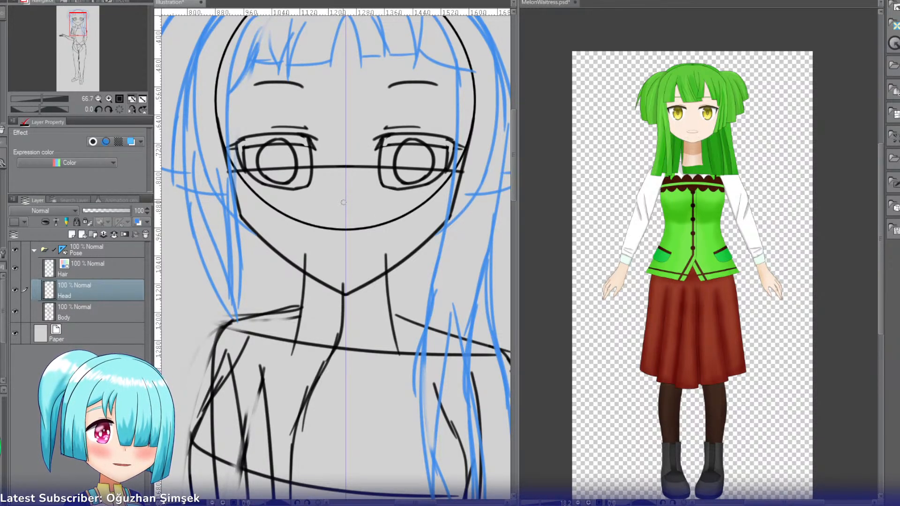
Step: Draw a small vertical nose mark on the centre line and a short, slightly curved mouth below it
left_click_drag(345, 194, 346, 202)
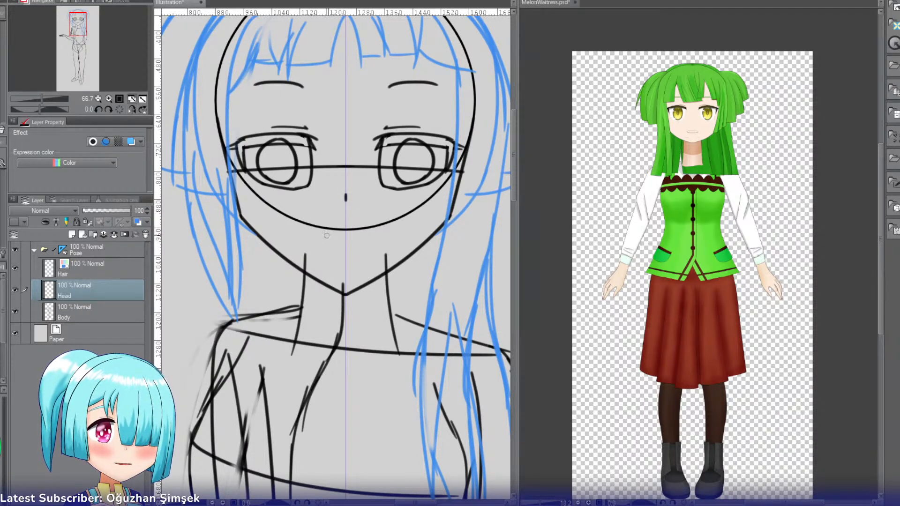
left_click_drag(325, 235, 360, 238)
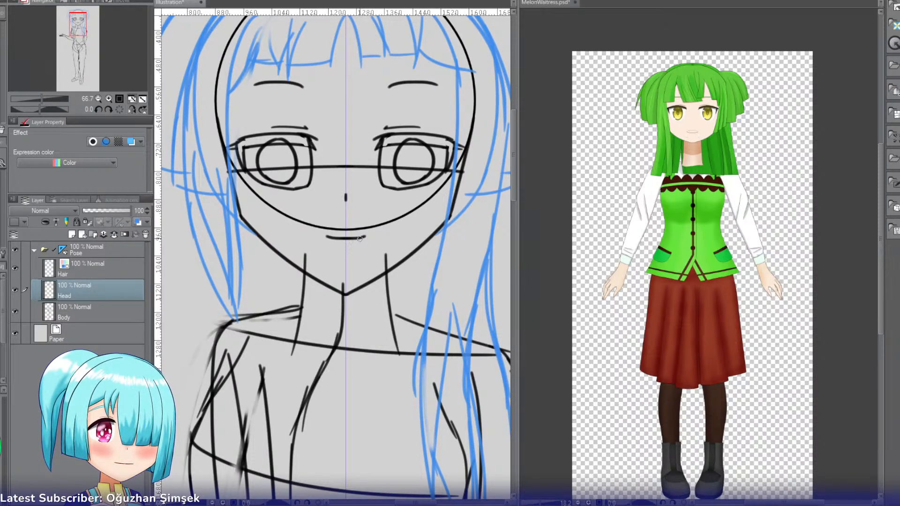
Step: Turn off the blue layer colour on the Hair layer so its lines show in black
left_click(78, 274)
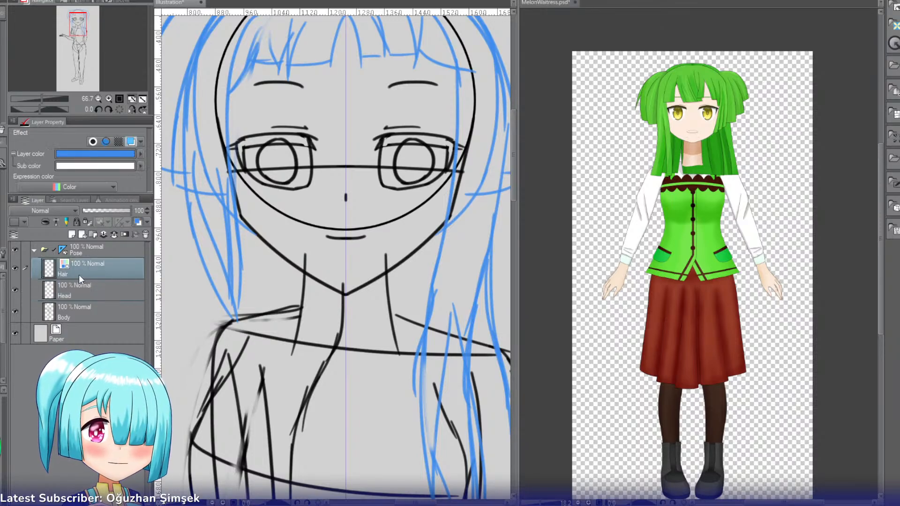
left_click(98, 99)
left_click(98, 99)
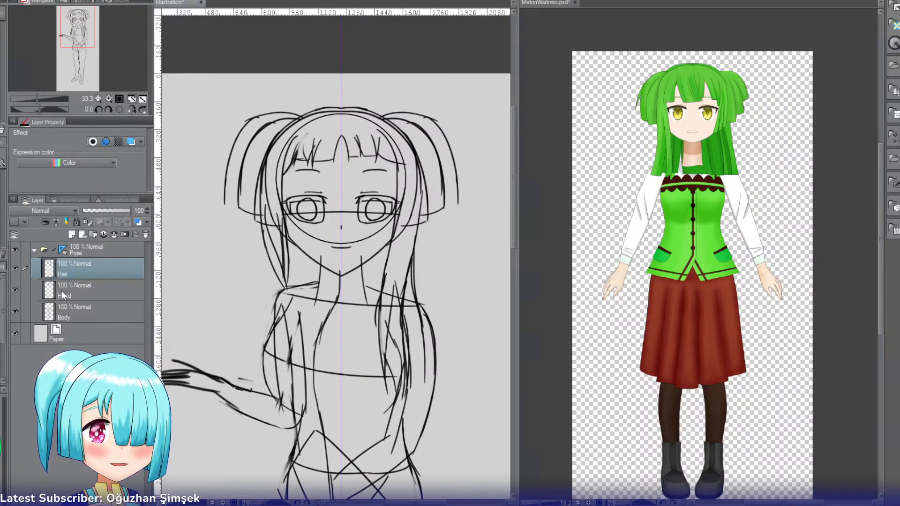
Step: Group the Pose folder inside a new parent folder named Illust, with the symmetry ruler on the parent folder
left_click(83, 287)
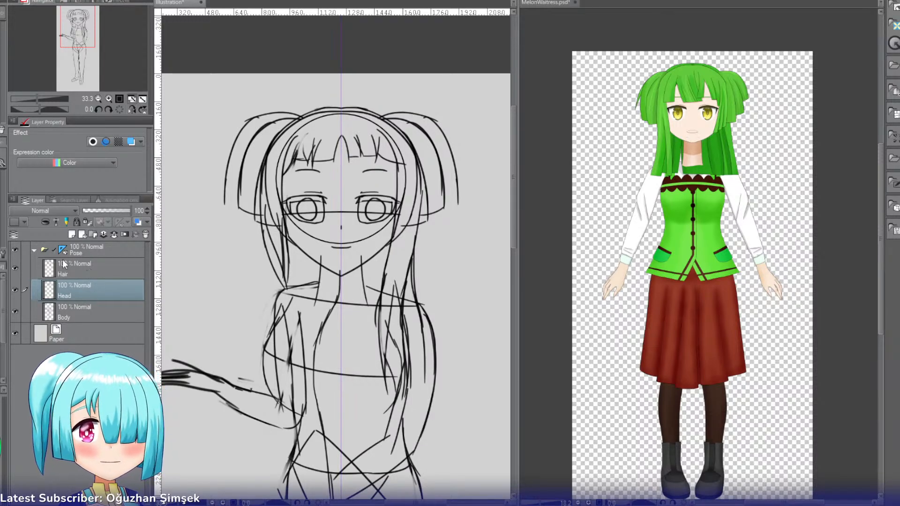
left_click(88, 251)
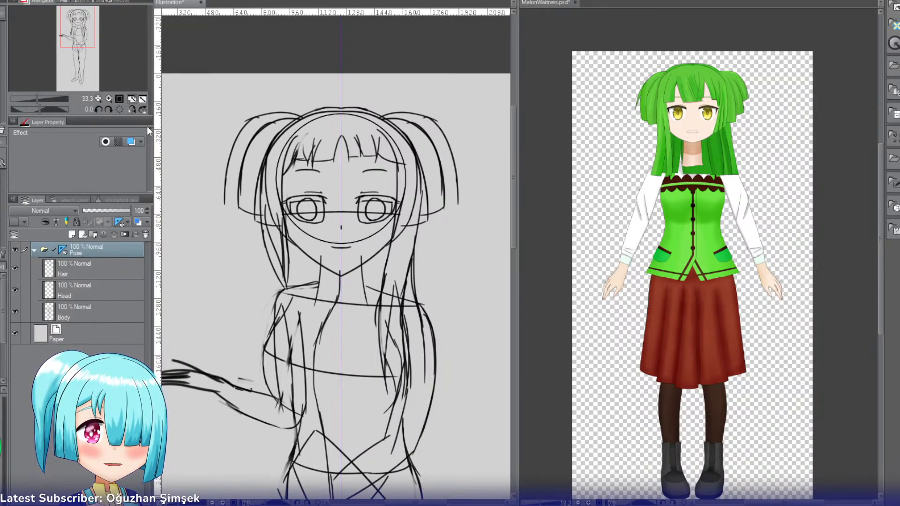
key("ctrl+g")
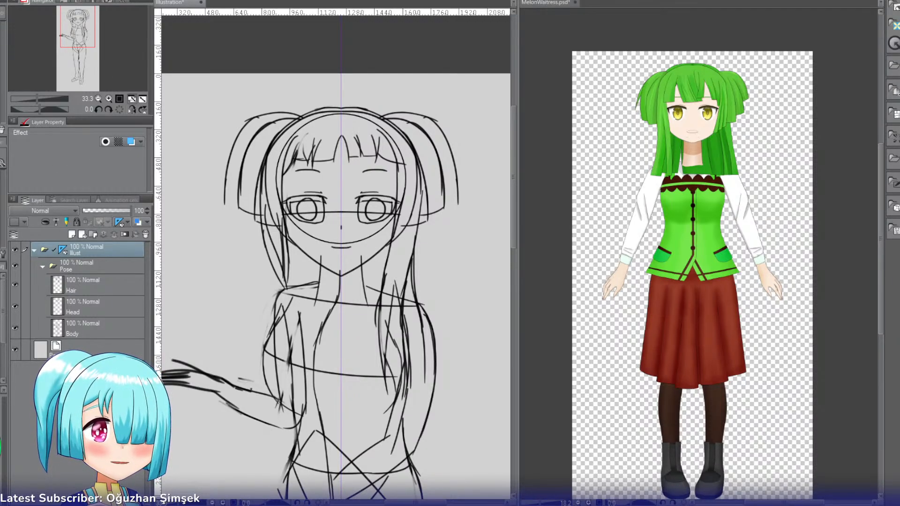
Step: Create a new folder named Rough above the Pose folder inside Illust
mouse_move(77, 29)
left_mouse_down()
mouse_move(78, 54)
mouse_move(78, 42)
left_mouse_up()
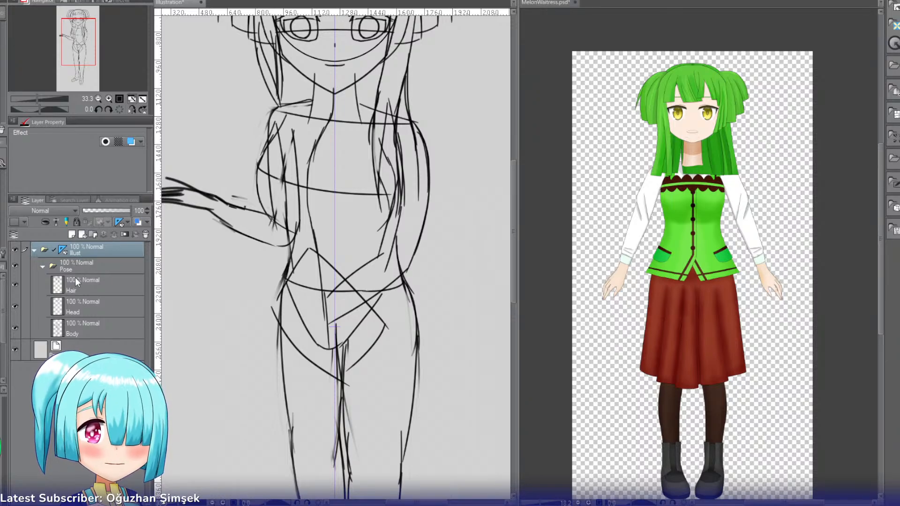
left_click(92, 234)
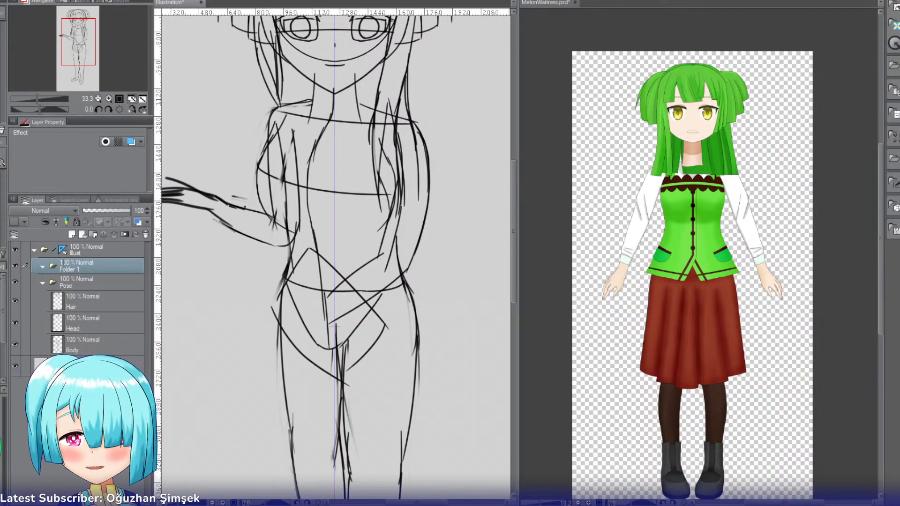
double_click(67, 269)
type("Rough")
key("Return")
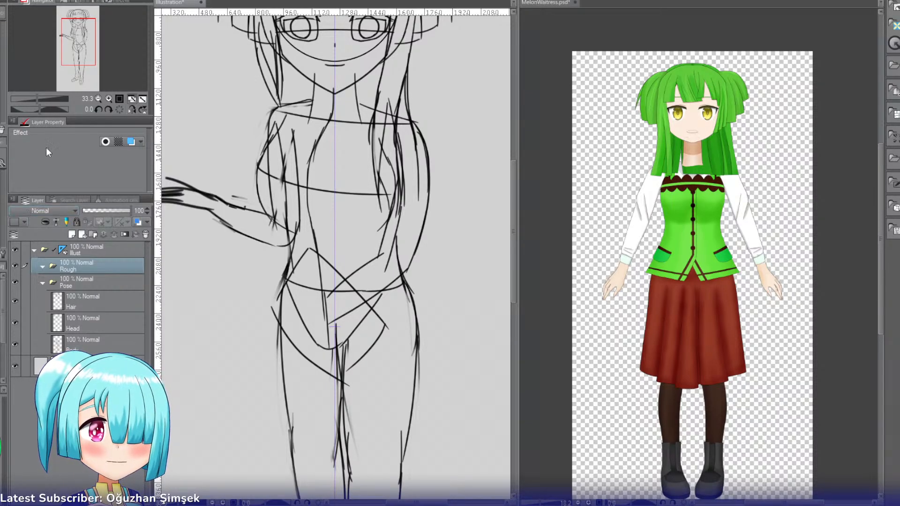
Step: Apply the blue layer colour to the whole Pose folder and make the Rough folder active
left_click_drag(91, 40, 92, 37)
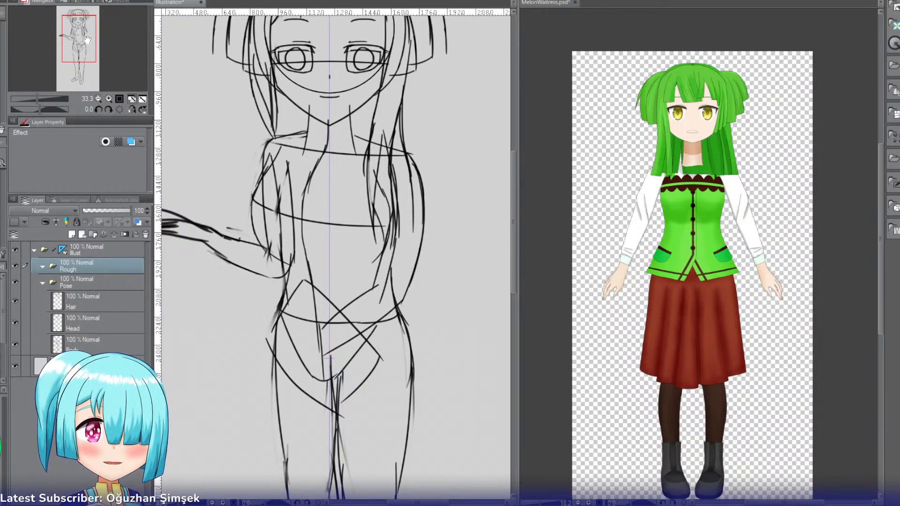
left_click(80, 283)
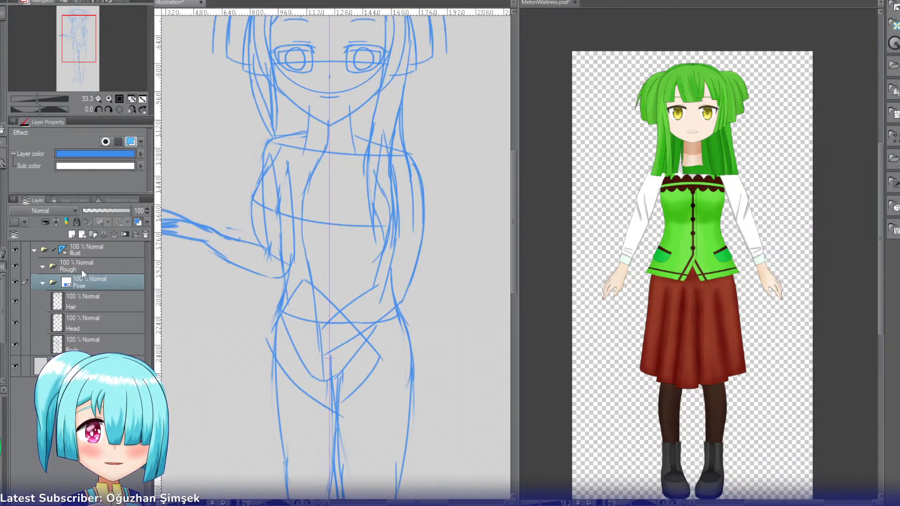
left_click(79, 263)
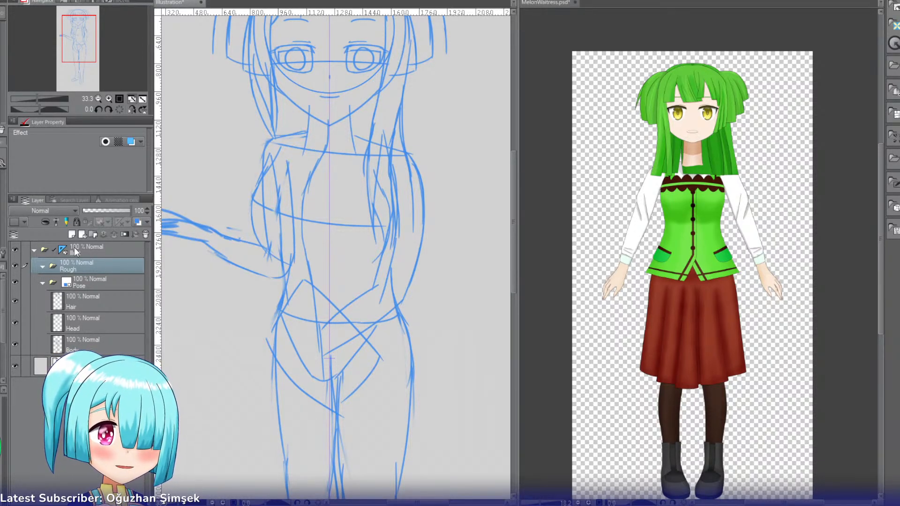
Step: Examine the MelonWaitress reference up close, checking the sleeve cuff, hand, vest pocket, buttons and scalloped neckline
left_click(540, 16)
left_click(109, 98)
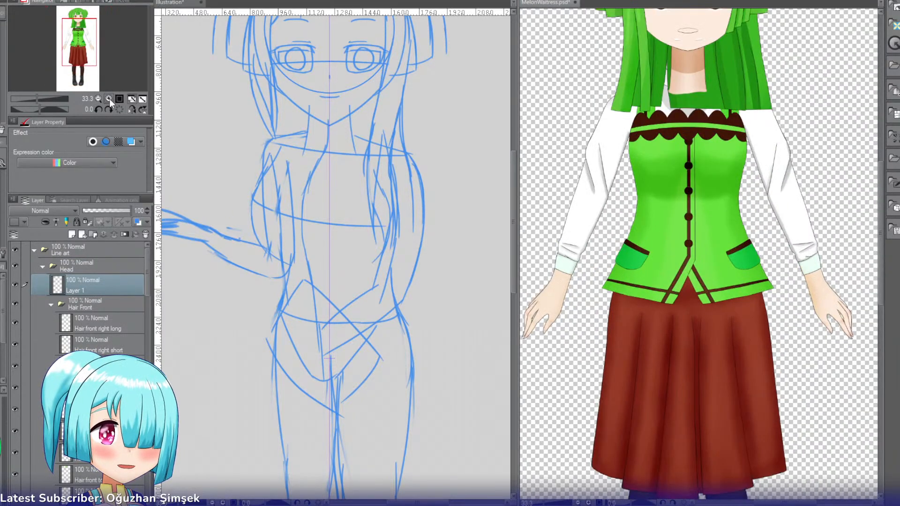
left_click_drag(82, 38, 75, 43)
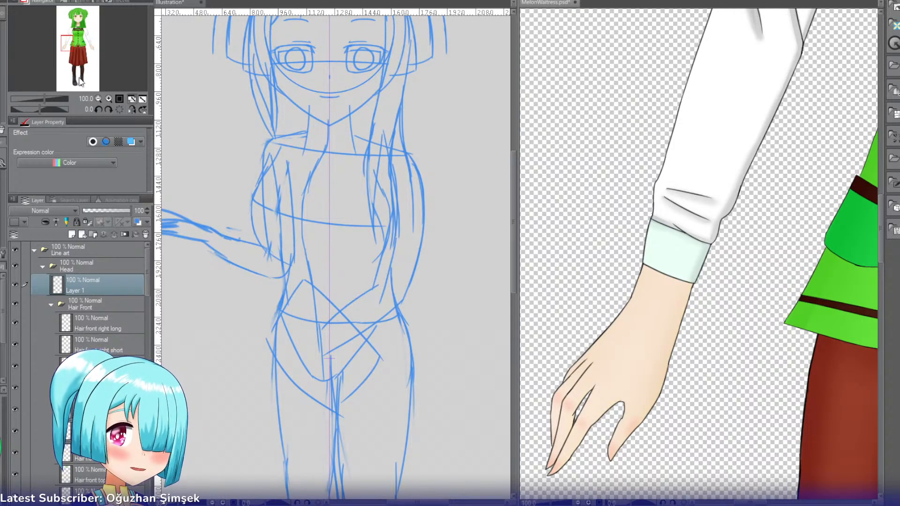
left_click(78, 38)
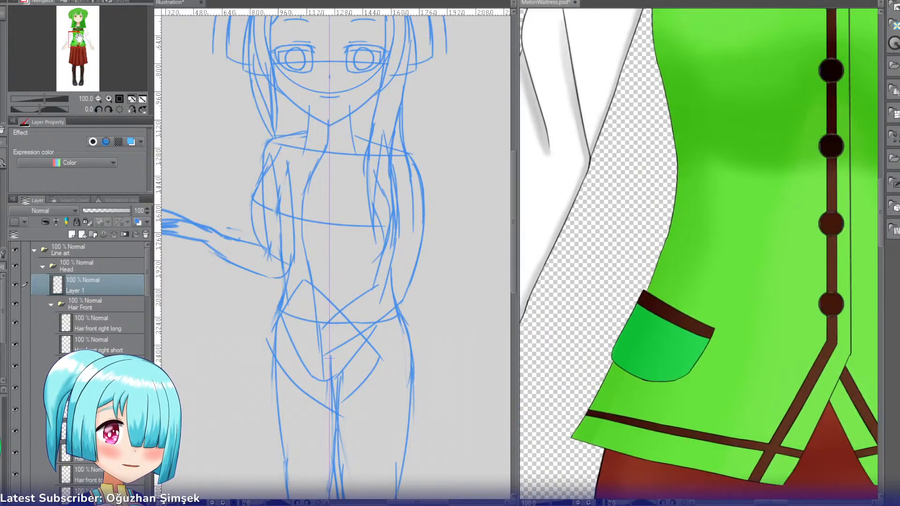
mouse_move(79, 38)
left_mouse_down()
mouse_move(77, 47)
mouse_move(81, 30)
left_mouse_up()
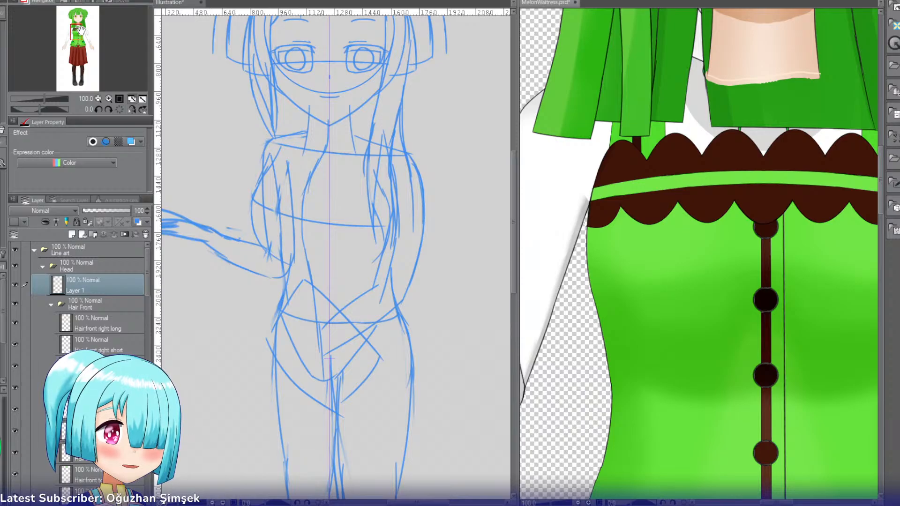
left_click(98, 99)
left_click(98, 99)
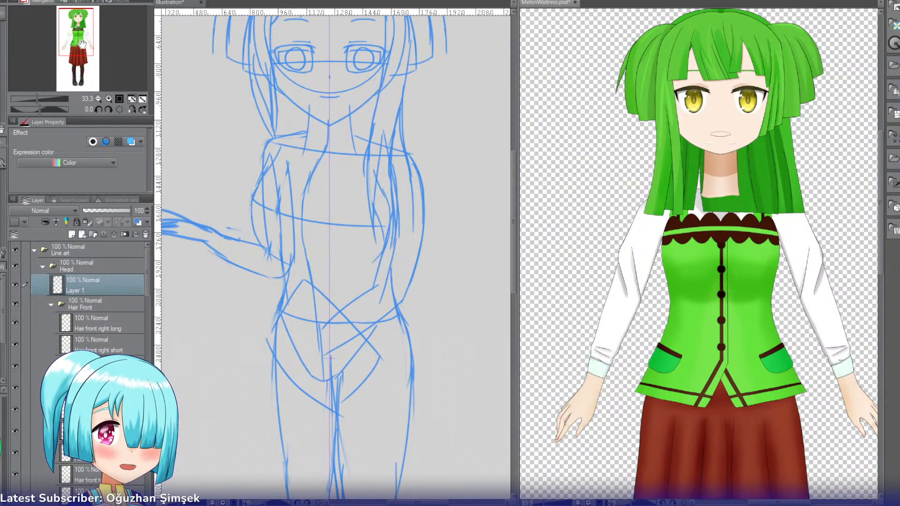
Step: Make the Body layer of the pose sketch active and mirror the canvas view horizontally around the torso
left_click_drag(82, 45, 82, 47)
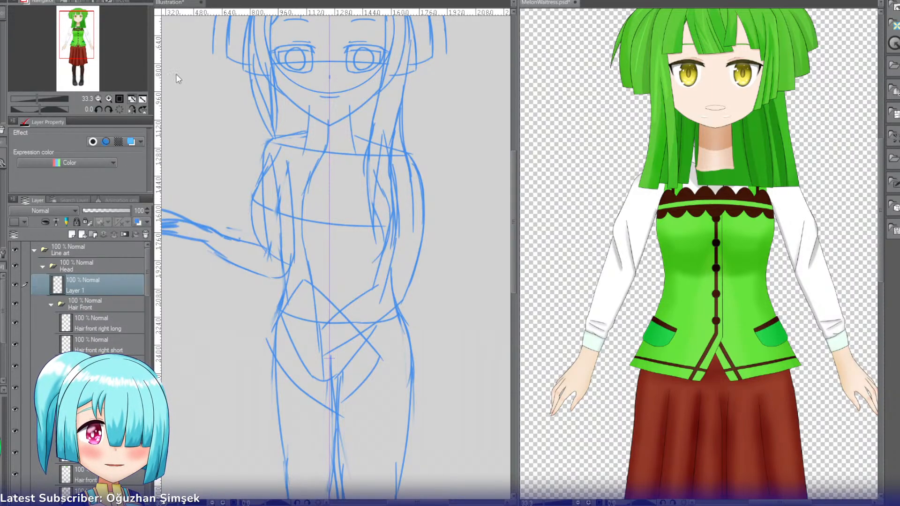
left_click(170, 2)
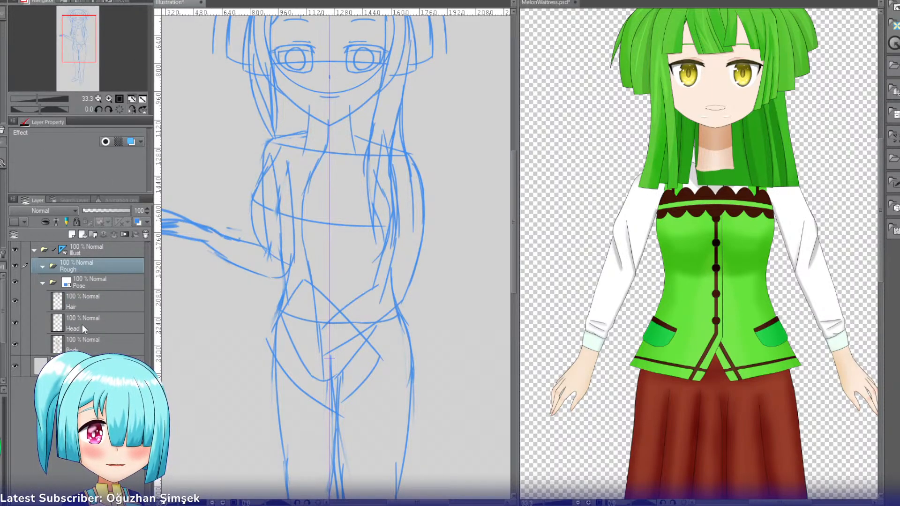
left_click(83, 342)
left_click(108, 99)
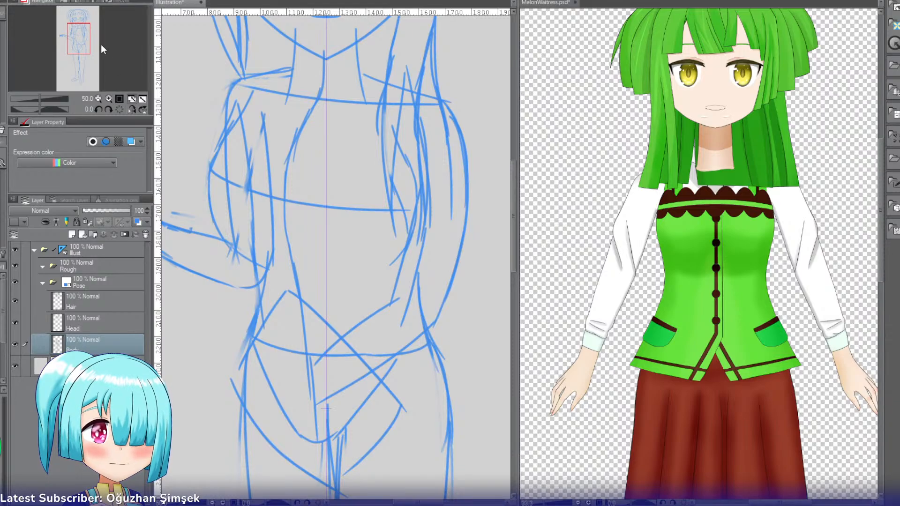
left_click(81, 40)
left_click(132, 109)
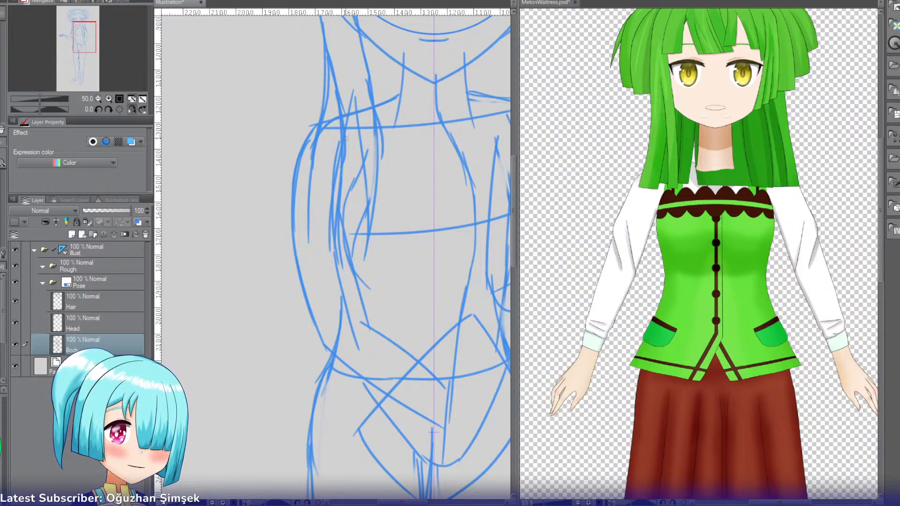
Step: Redraw the outer contour of the upper arm held against the body slightly further in, and erase the old outer line
key("ctrl+z")
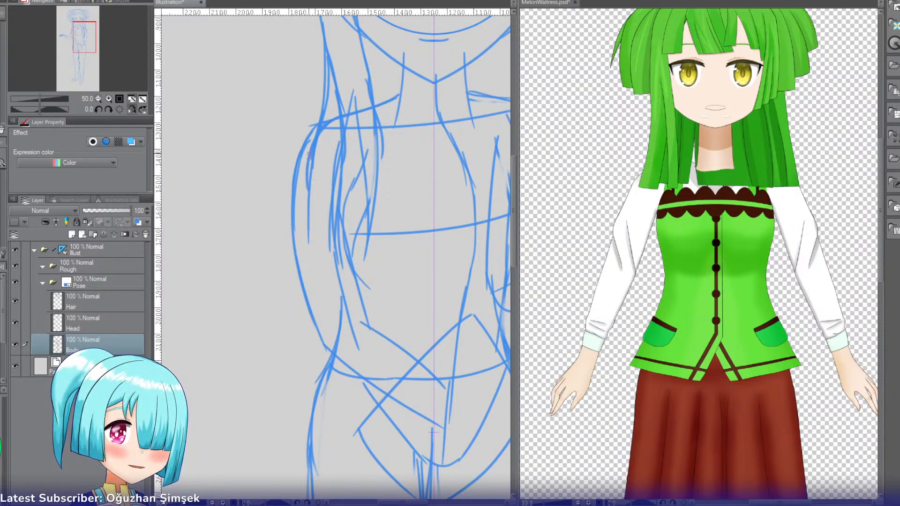
left_click_drag(309, 155, 312, 248)
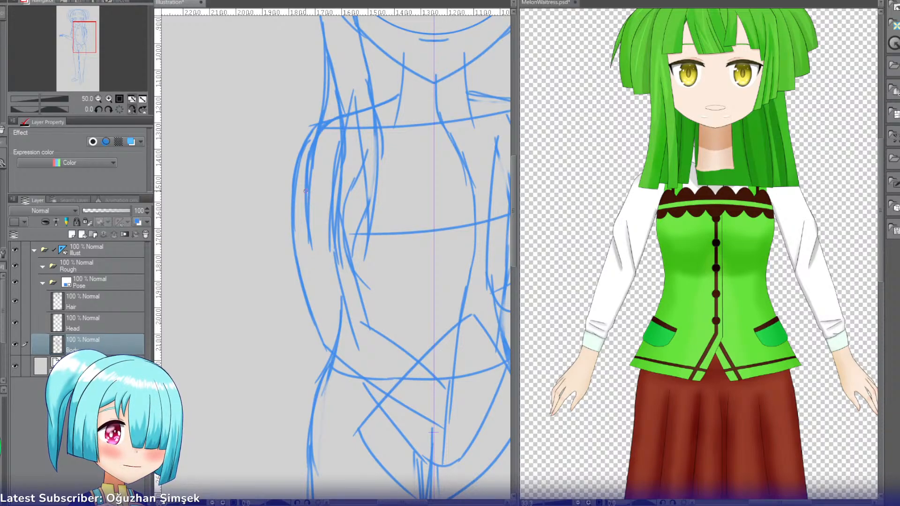
key("ctrl+z")
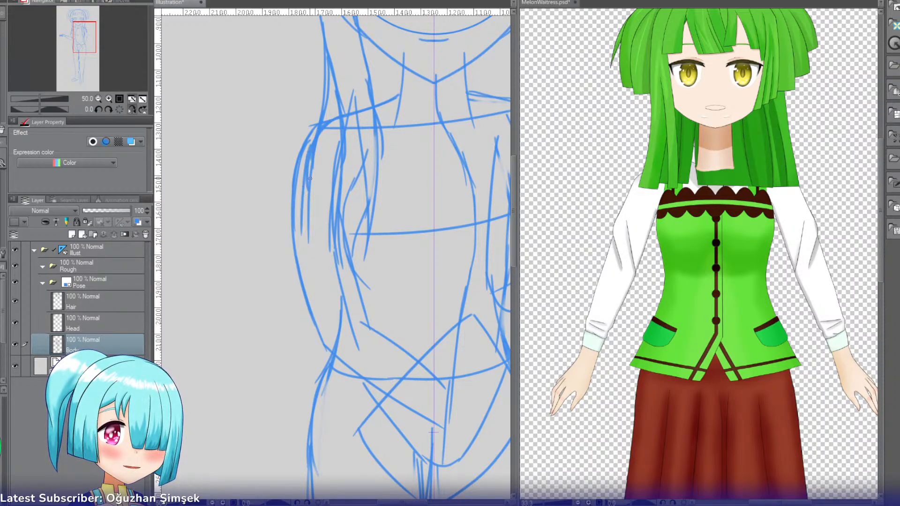
left_click_drag(309, 143, 304, 271)
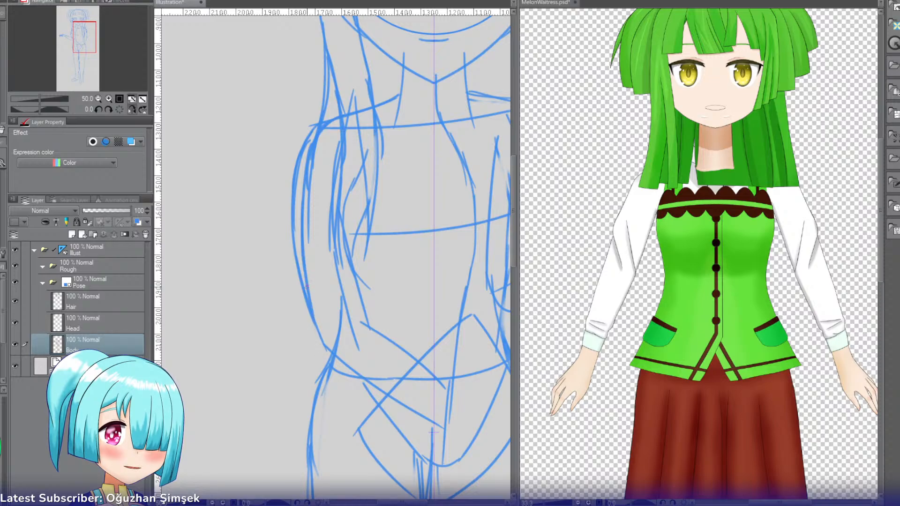
key("e")
mouse_move(303, 133)
left_mouse_down()
mouse_move(286, 273)
mouse_move(290, 234)
left_mouse_up()
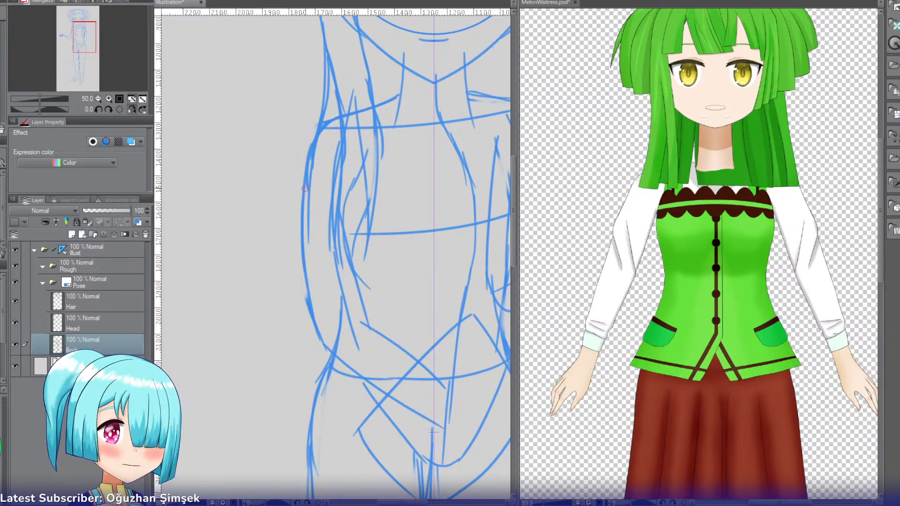
Step: Restore the unmirrored canvas view and fit the whole pose sketch in view
key("ctrl+minus")
key("ctrl+minus")
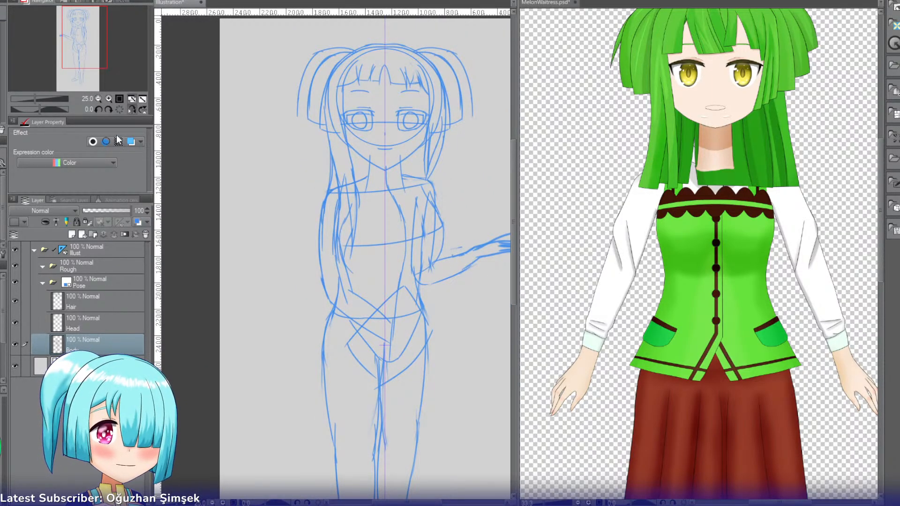
left_click(131, 110)
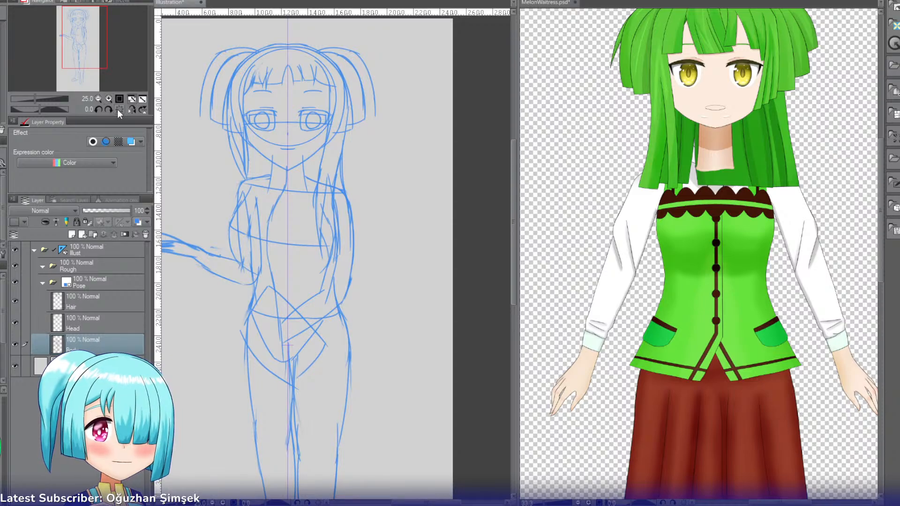
key("ctrl+minus")
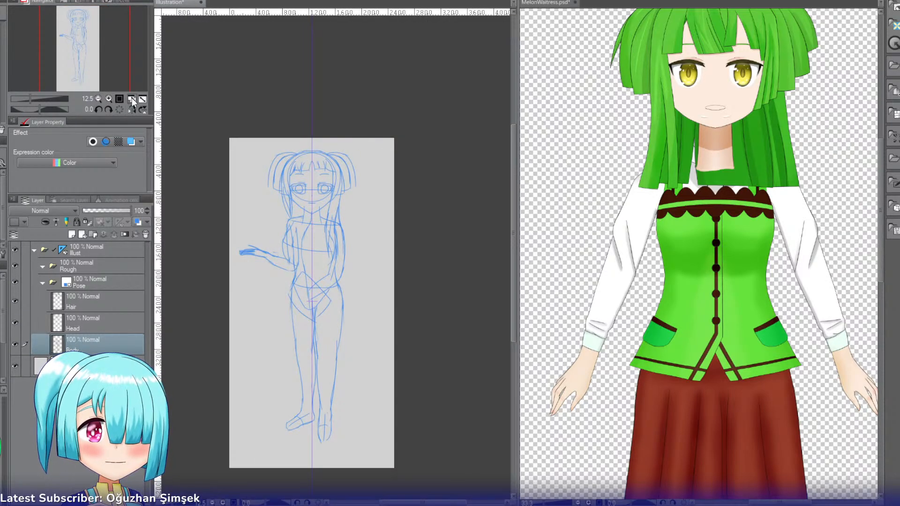
left_click(132, 99)
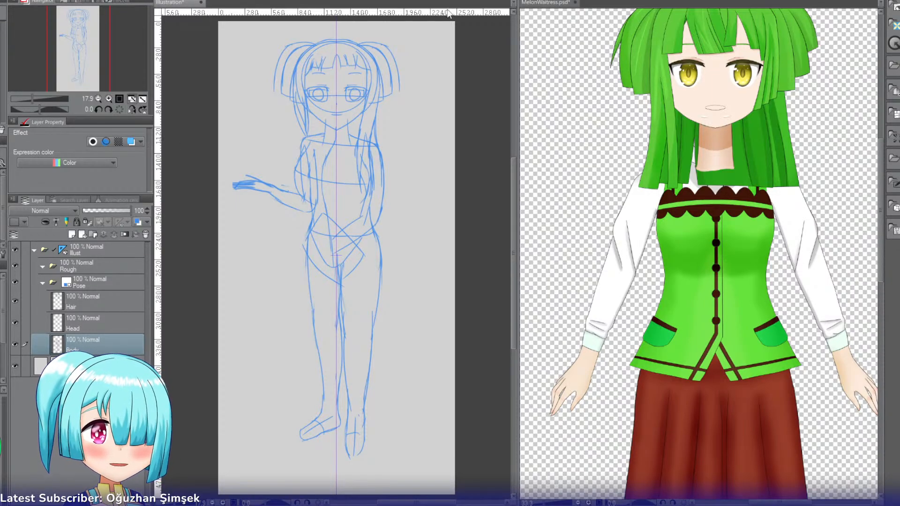
Step: Switch to the MelonWaitress reference and collapse its Hair Front and Face folders
left_click(553, 4)
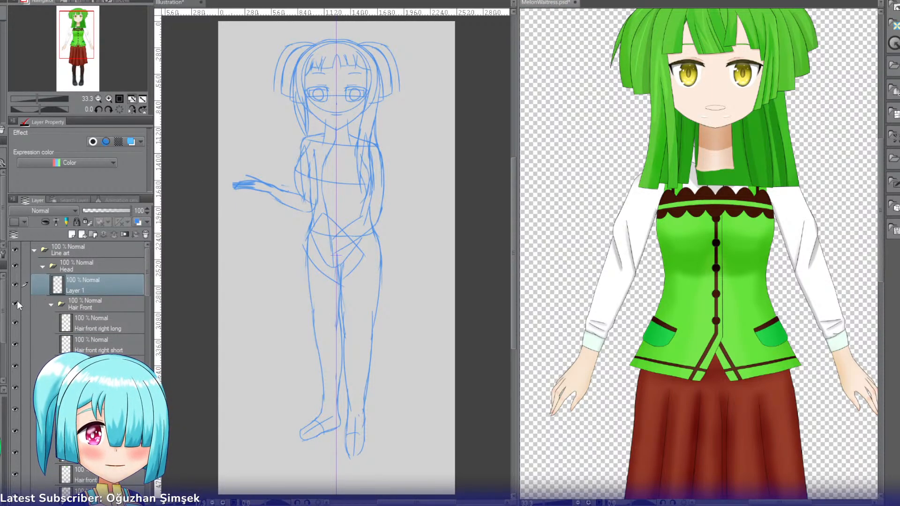
left_click(50, 305)
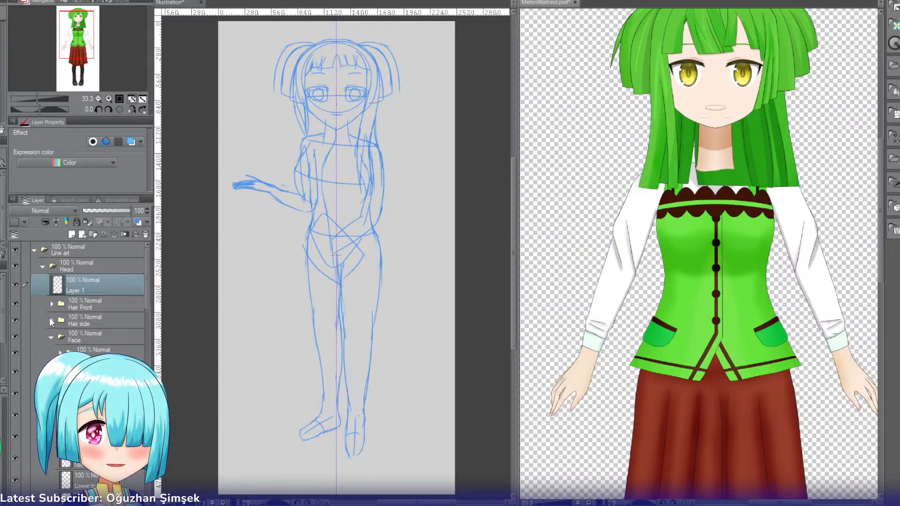
left_click(51, 338)
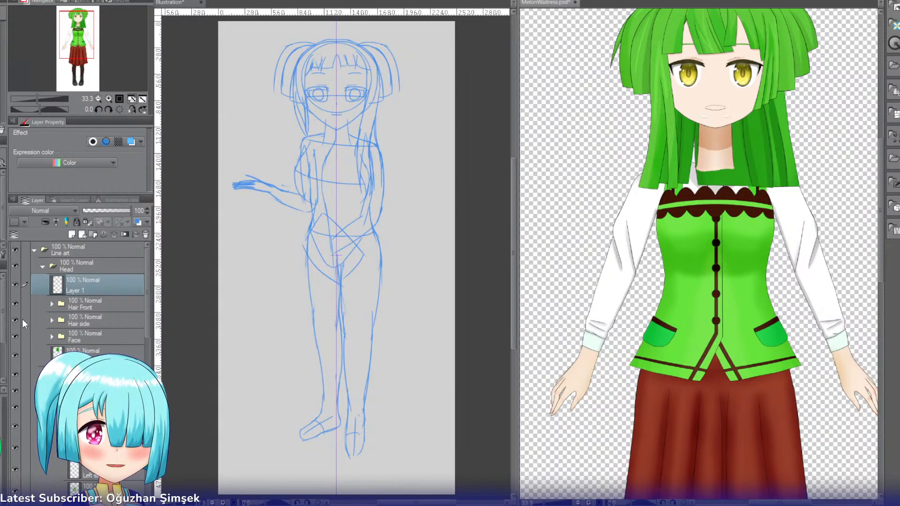
Step: Toggle the Hair back layer's visibility in the reference to check the collar and straps behind the hair
left_click(16, 354)
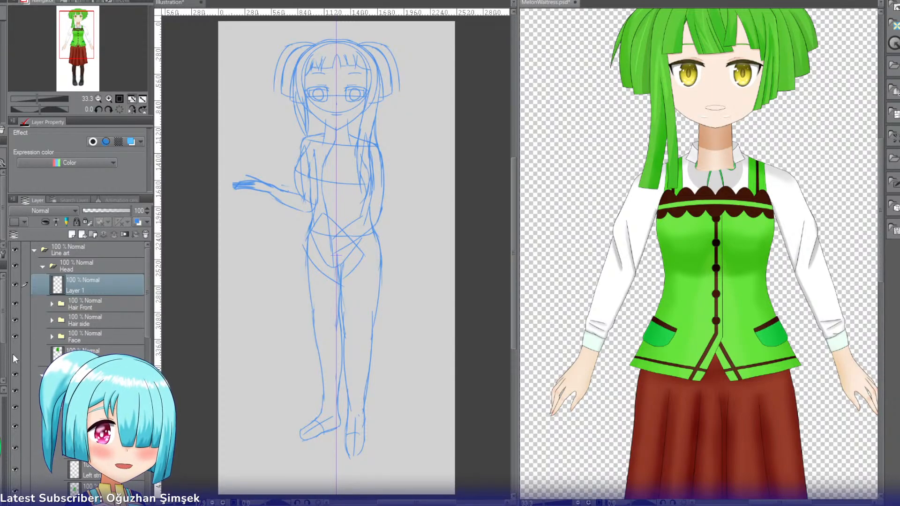
left_click(15, 358)
left_click(14, 358)
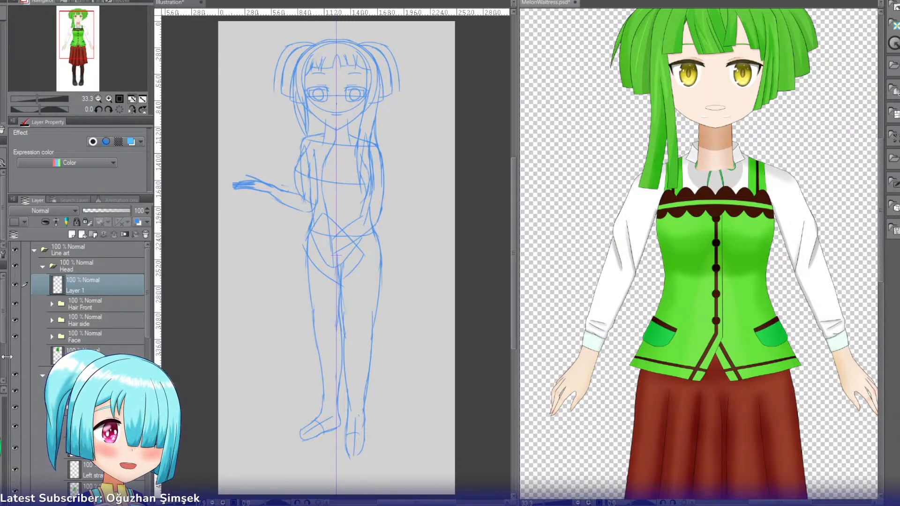
left_click(15, 355)
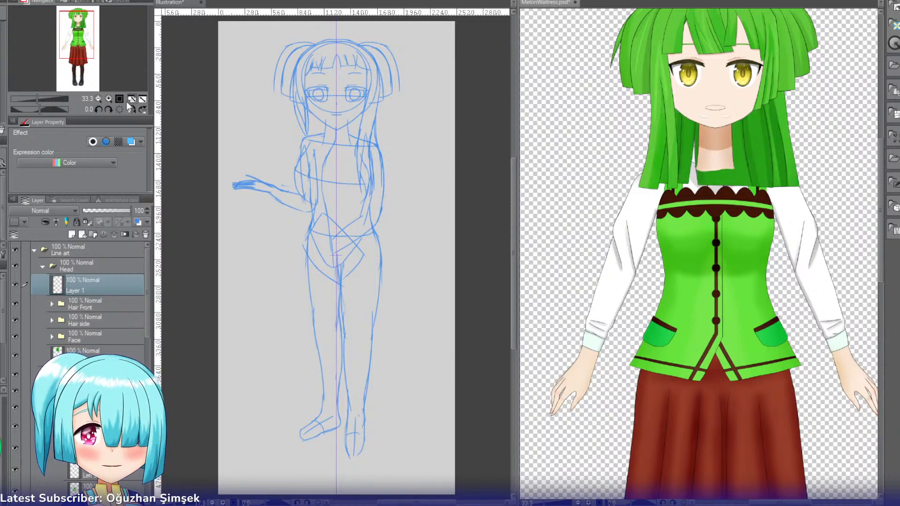
left_click(98, 99)
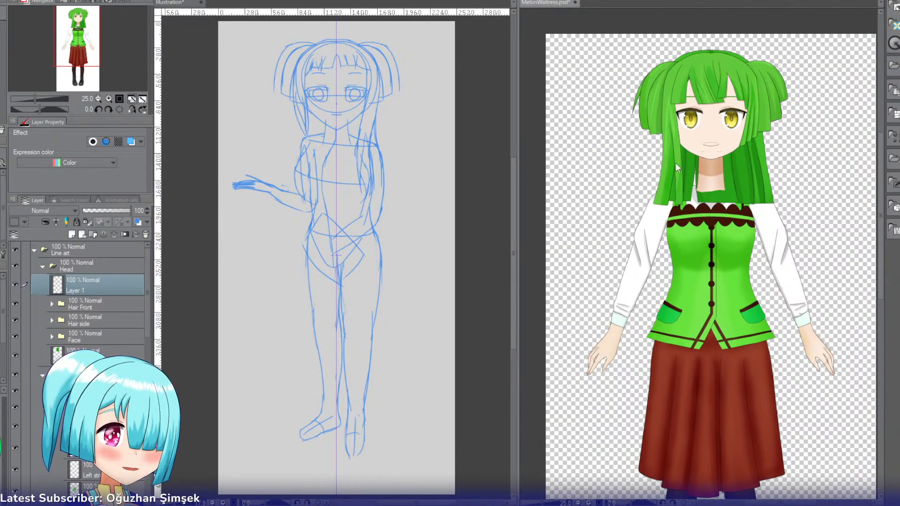
left_click(103, 353)
key("ctrl+t")
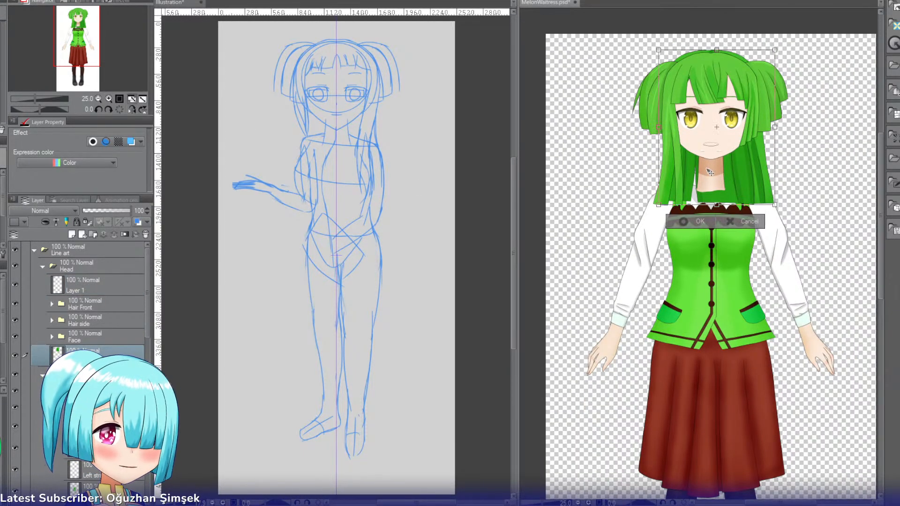
left_click_drag(753, 186, 848, 190)
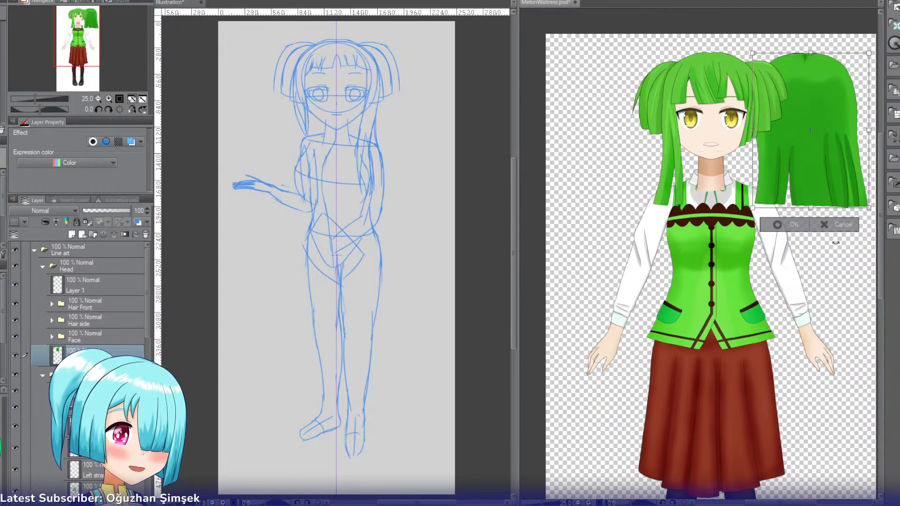
left_click(839, 227)
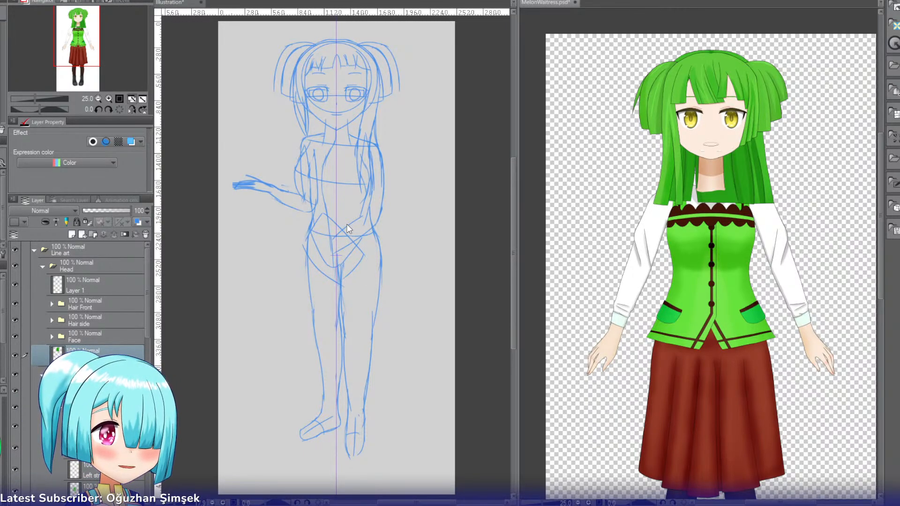
Step: Hide the Hair back layer and the Hair Front and Hair side folders in the reference
left_click(109, 99)
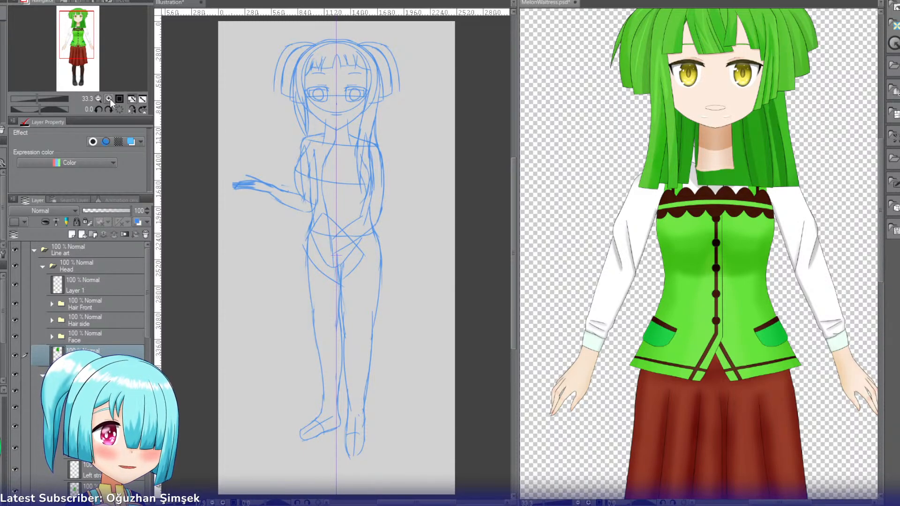
left_click(16, 355)
left_click(17, 304)
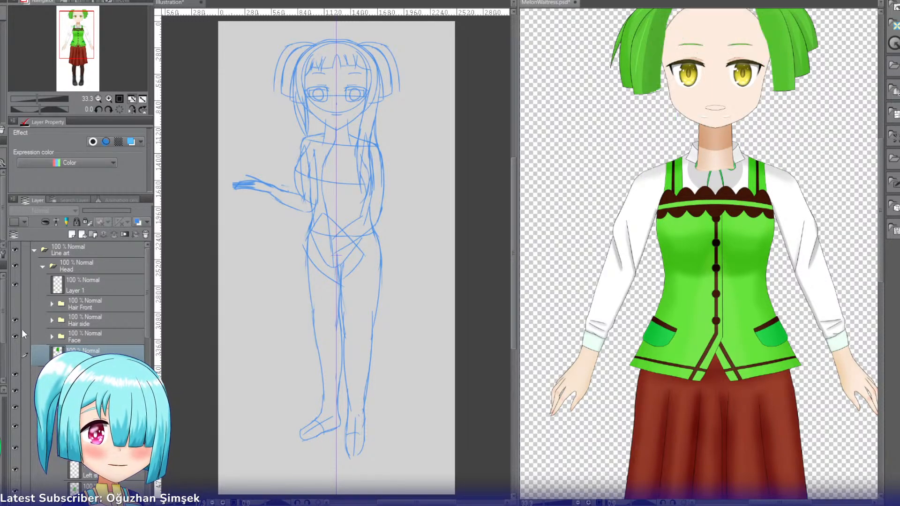
left_click(17, 321)
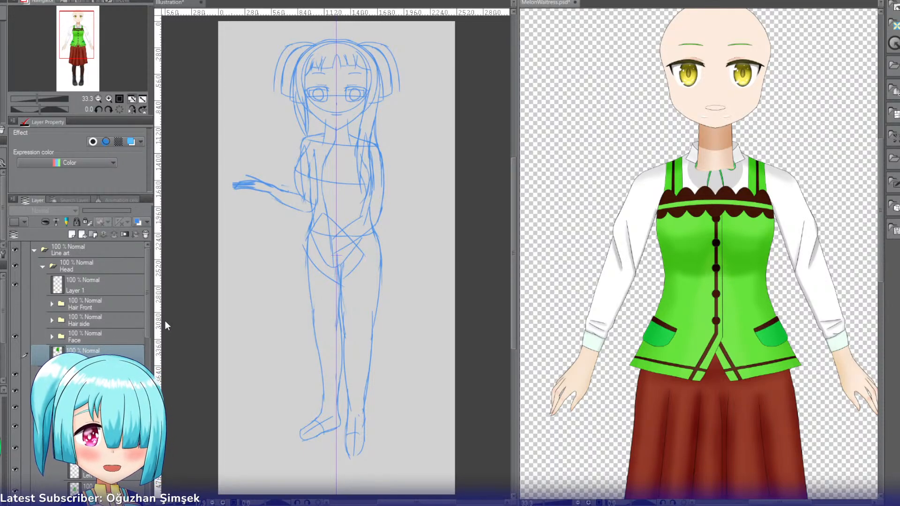
Step: Expand the reference's Face folder and hide its Neck layer to uncover the collar and ribbon
left_click_drag(146, 305, 143, 322)
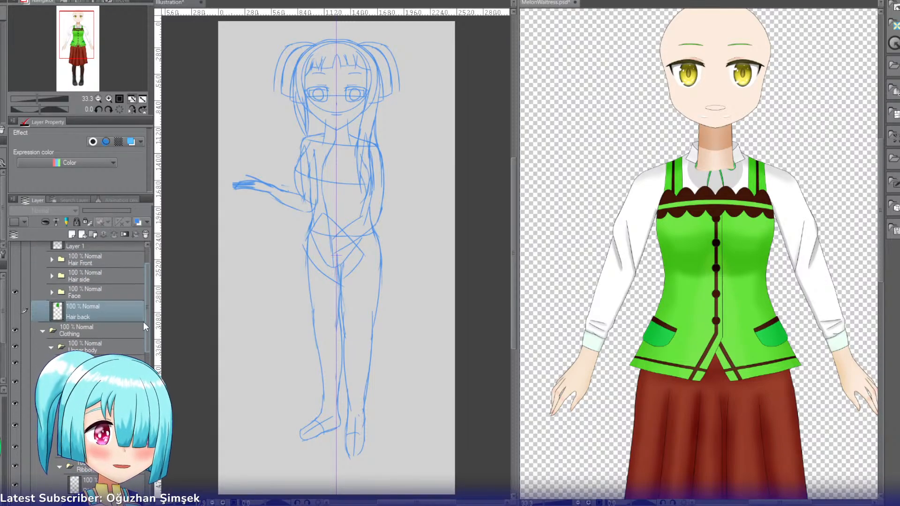
left_click(50, 292)
left_click_drag(148, 282, 148, 350)
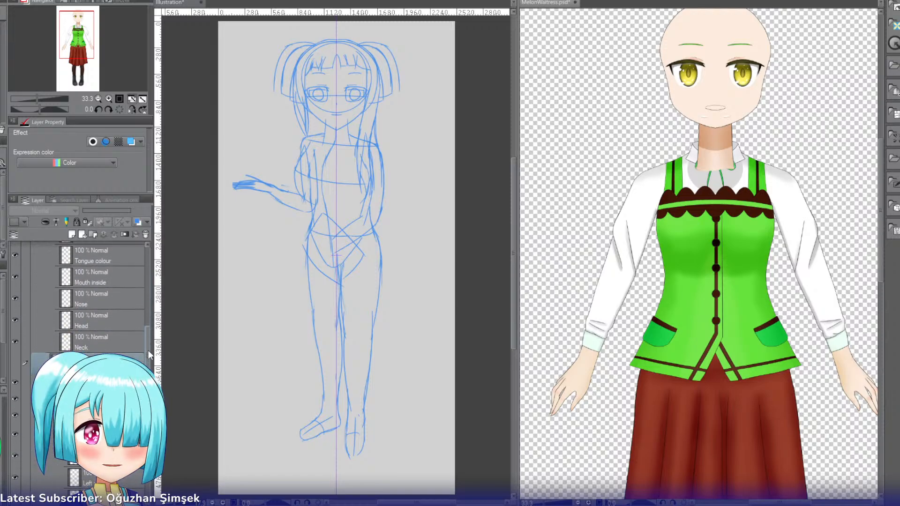
left_click(15, 342)
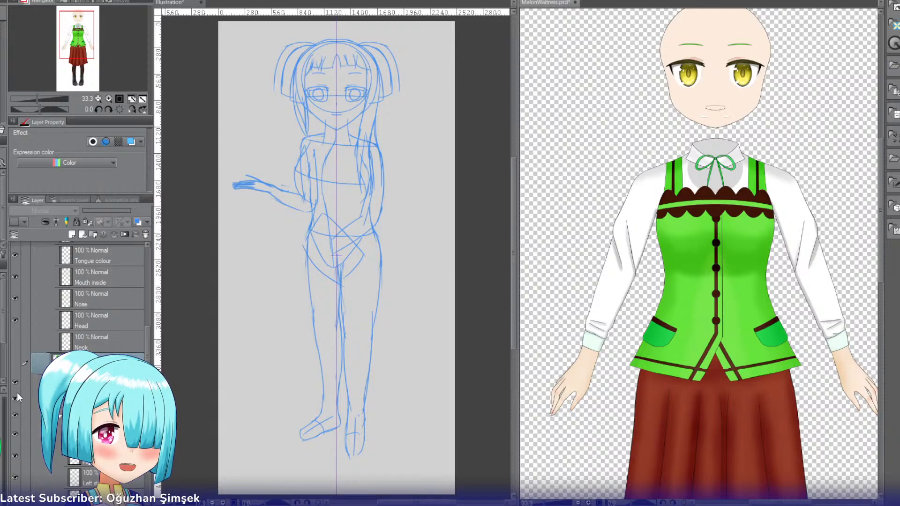
Step: Hide the layers holding the white sleeves and hands, found just below the Collar layers in the reference's Clothing folder
scroll(146, 335, "down", 3)
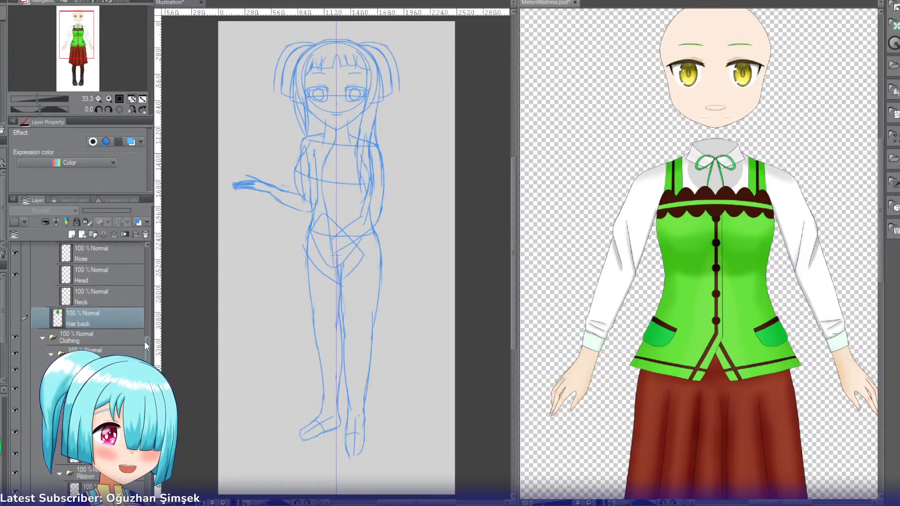
left_click_drag(145, 342, 142, 358)
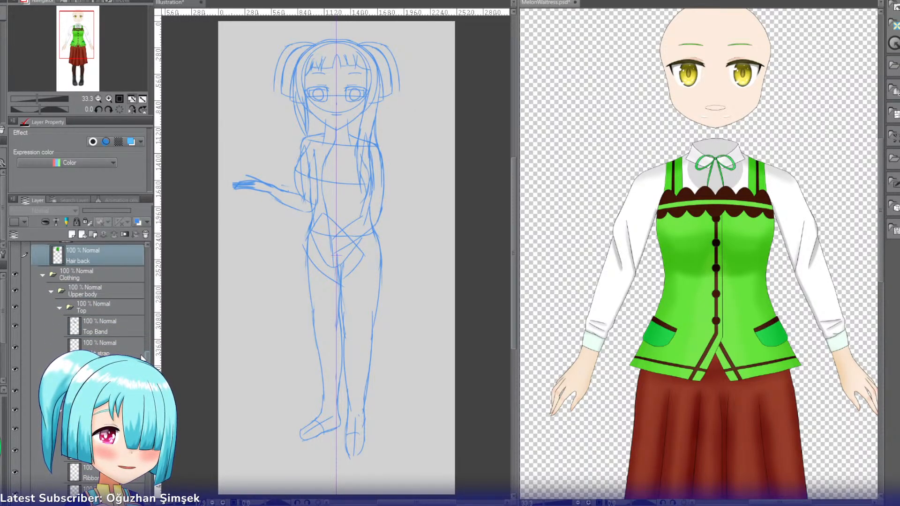
scroll(142, 358, "down", 1)
scroll(142, 358, "down", 1)
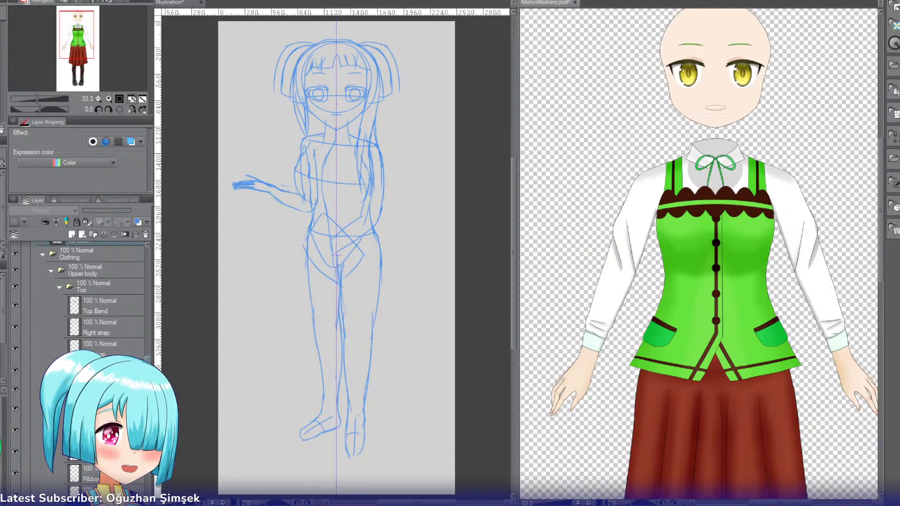
scroll(142, 358, "down", 2)
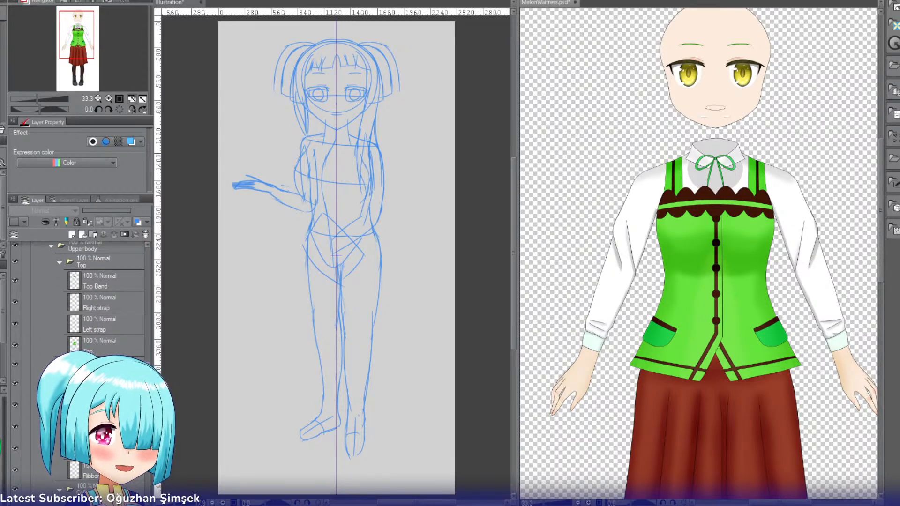
scroll(142, 358, "down", 6)
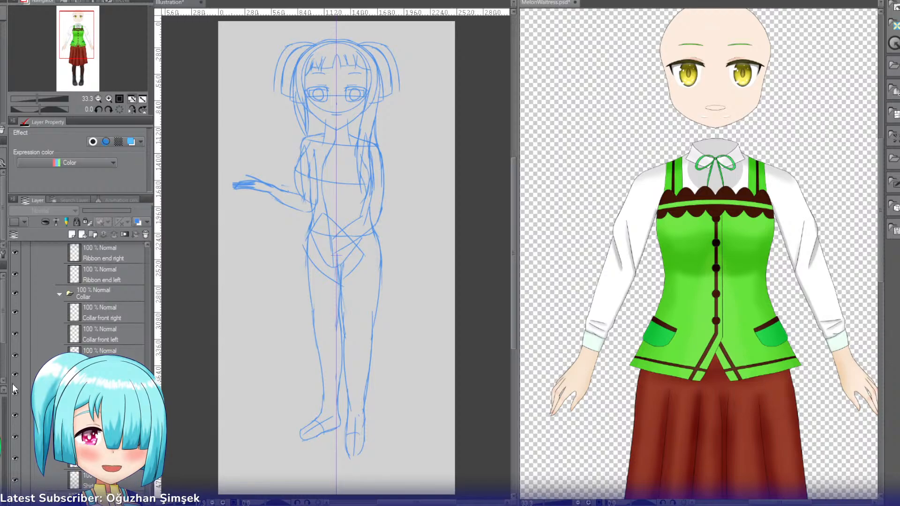
left_click(20, 370)
left_click(20, 370)
left_click(19, 370)
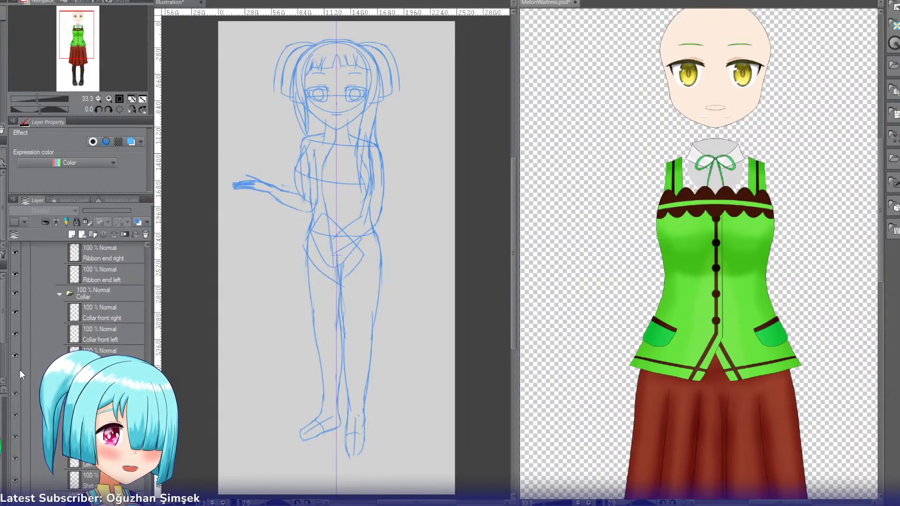
Step: Show the reference's sleeves and hands again and hide the grey inner part at the back of the collar
left_click(20, 369)
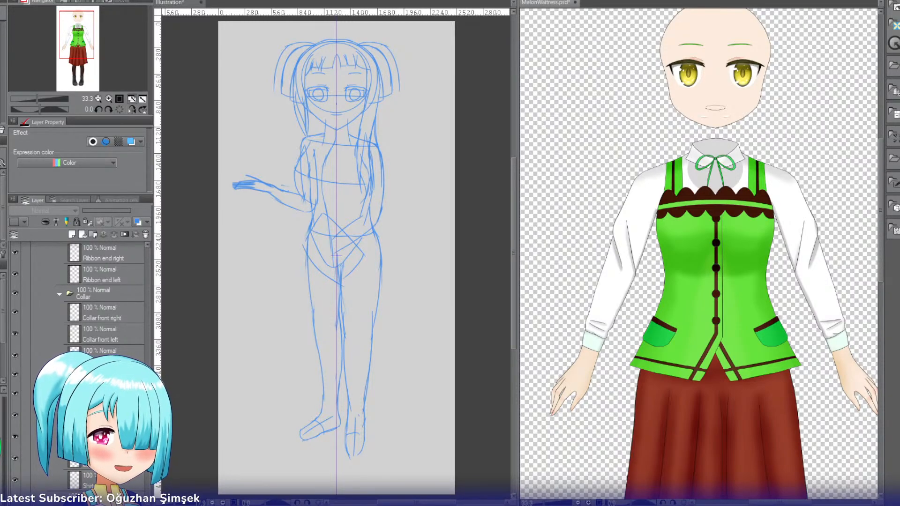
left_click(16, 357)
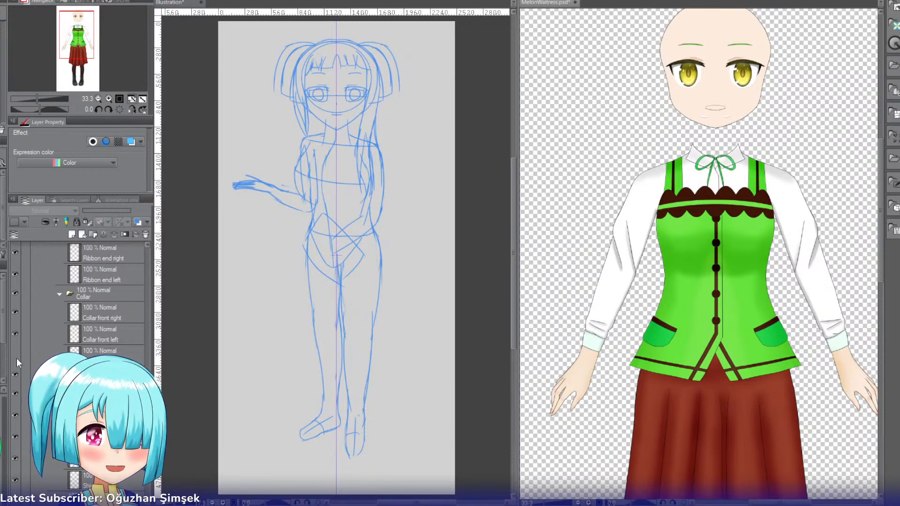
left_click(16, 358)
left_click(16, 358)
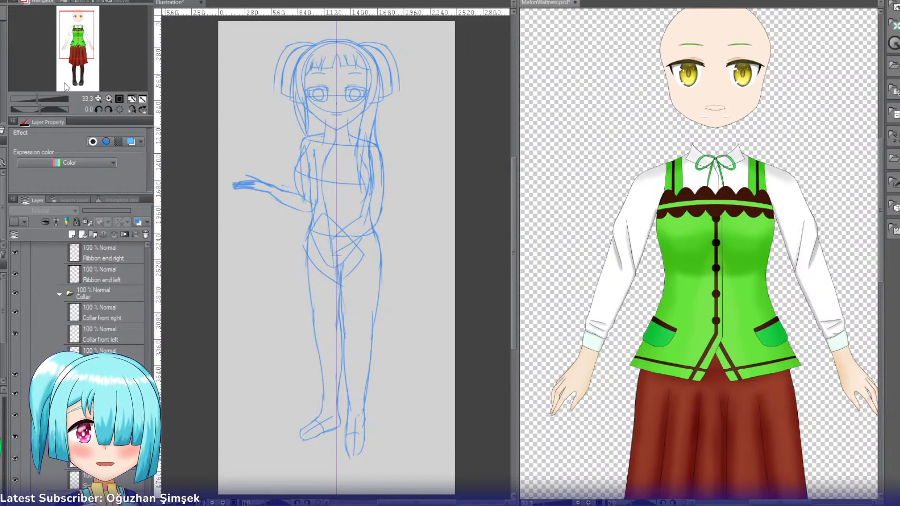
left_click(75, 30)
left_click(98, 98)
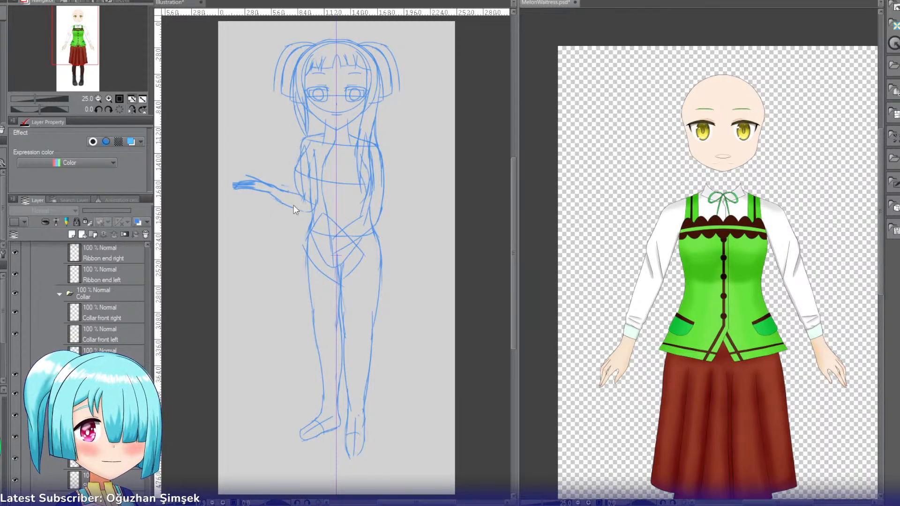
left_click_drag(74, 39, 75, 34)
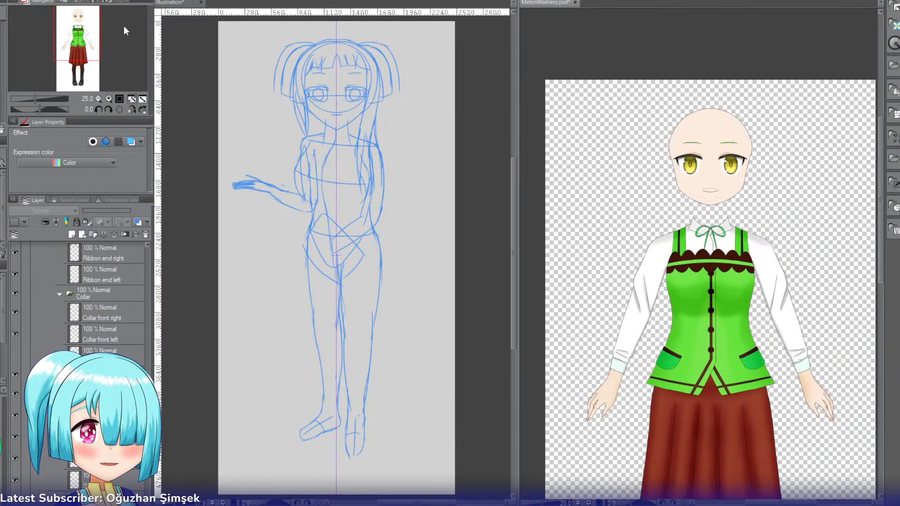
Step: In the Illustration document, add a new layer named Clothing inside the Rough folder, above the Pose folder
left_click(175, 3)
left_click(113, 99)
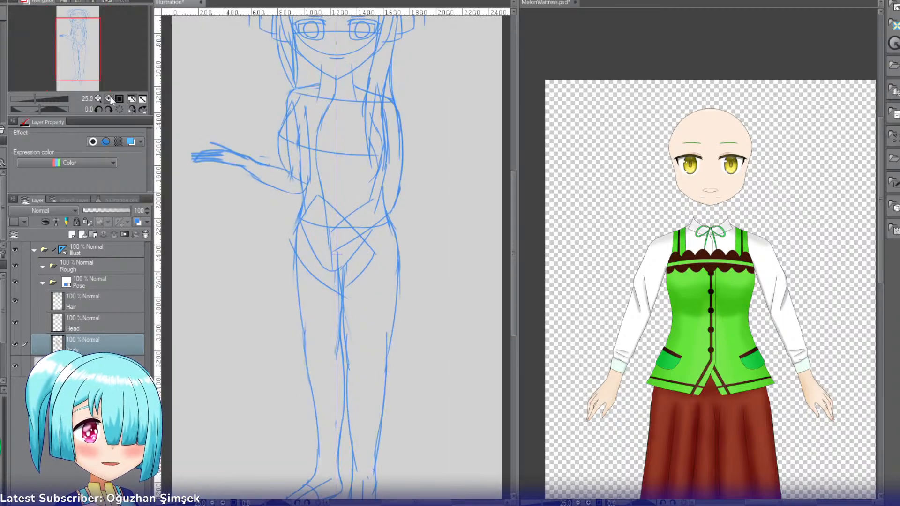
left_click(113, 98)
left_click(91, 266)
left_click(82, 234)
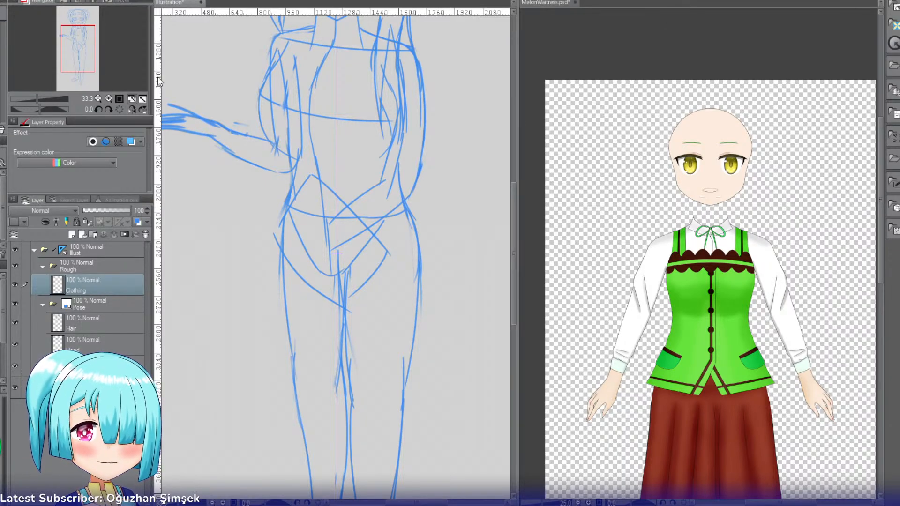
left_click_drag(80, 55, 80, 45)
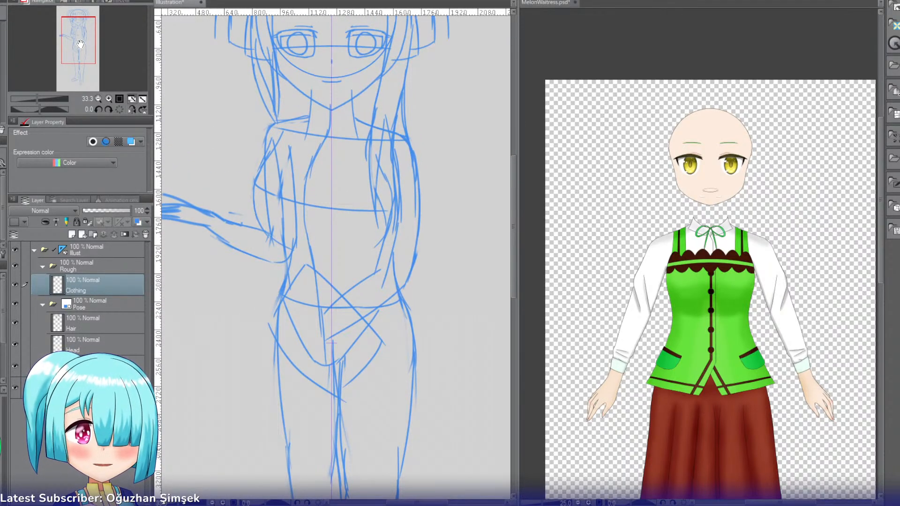
left_click(109, 99)
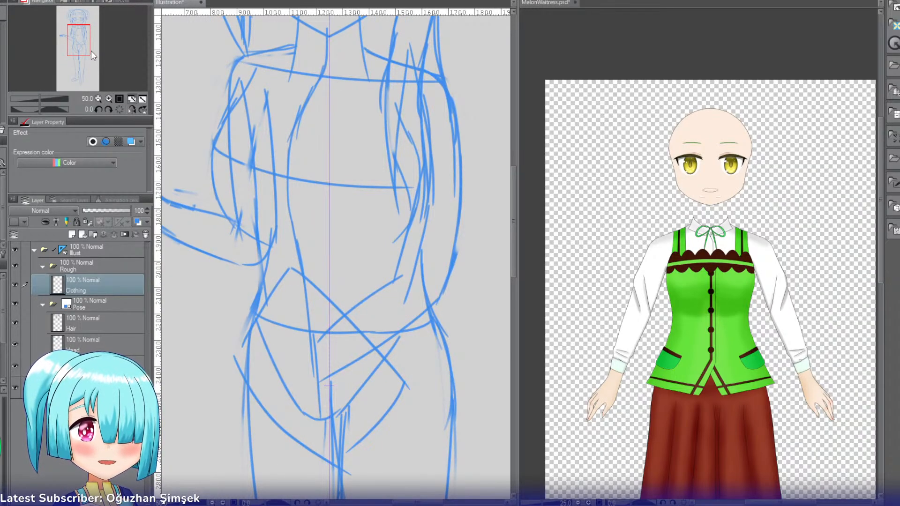
left_click_drag(82, 44, 82, 43)
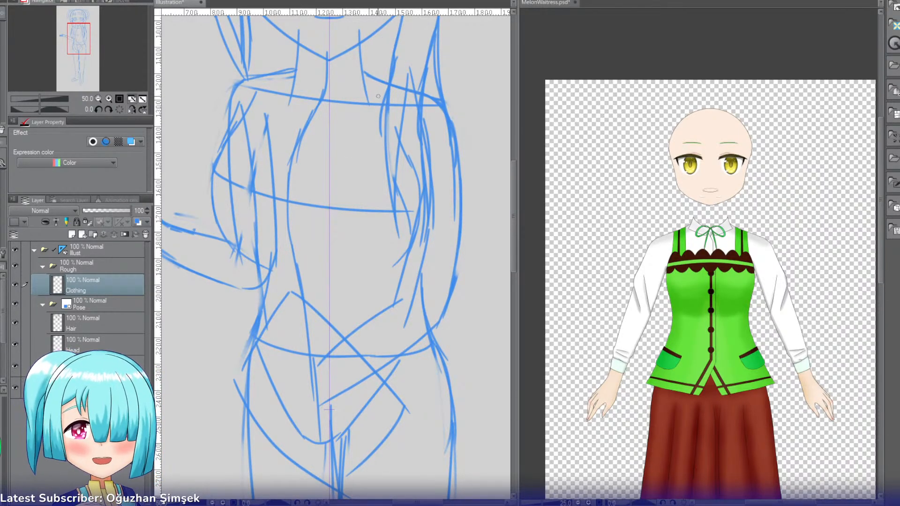
Step: Try a long curved clothing line from the shoulder opposite the outstretched arm across the chest, and check the pose mirrored
mouse_move(378, 89)
left_mouse_down()
mouse_move(299, 214)
mouse_move(356, 114)
mouse_move(301, 224)
left_mouse_up()
key("ctrl+z")
key("ctrl+z")
left_click_drag(388, 83, 300, 230)
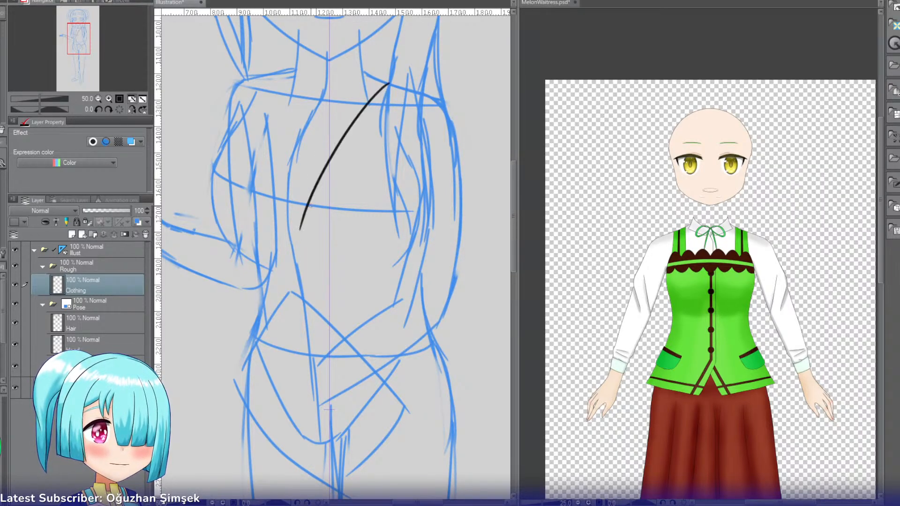
key("ctrl+z")
left_click(131, 109)
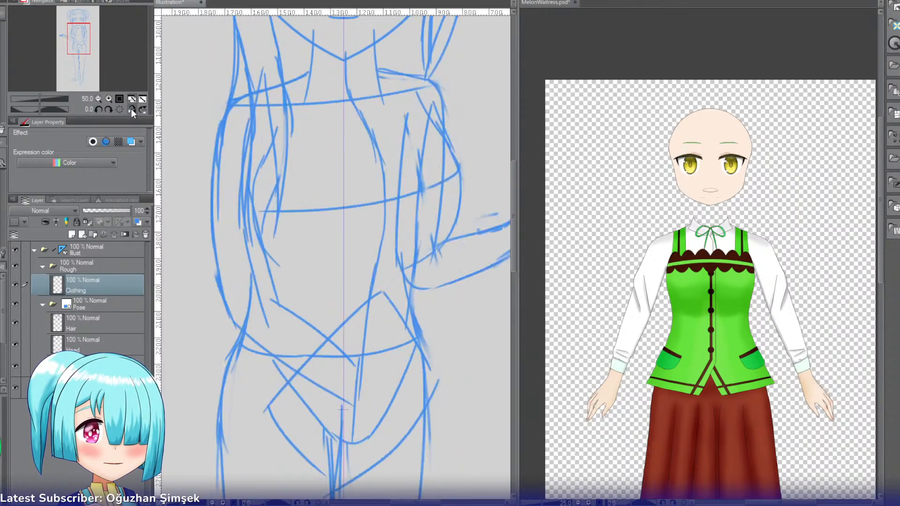
left_click(131, 109)
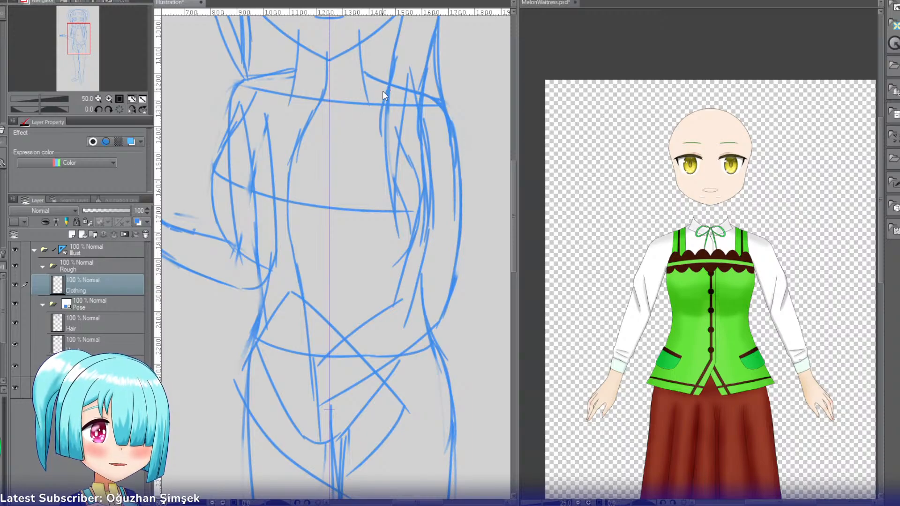
Step: Sketch a short curved start of the neckline from the shoulder opposite the outstretched arm, across the shoulder guideline
left_click_drag(385, 88, 333, 138)
key("ctrl+z")
mouse_move(396, 86)
left_mouse_down()
mouse_move(353, 115)
mouse_move(360, 107)
mouse_move(309, 183)
left_mouse_up()
key("ctrl+z")
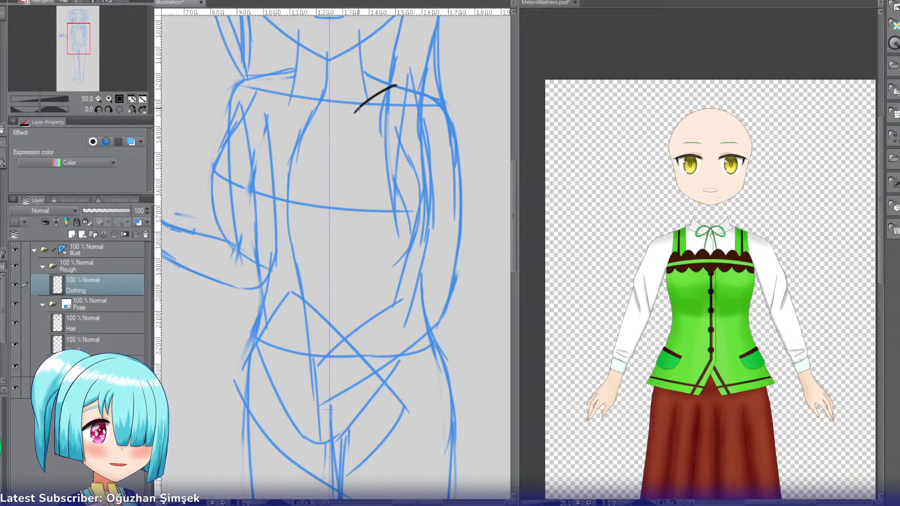
Step: Try extending the neckline diagonally across the torso's centre line to just below the chest guideline
left_click_drag(357, 110, 296, 223)
left_click_drag(318, 175, 291, 252)
key("ctrl+z")
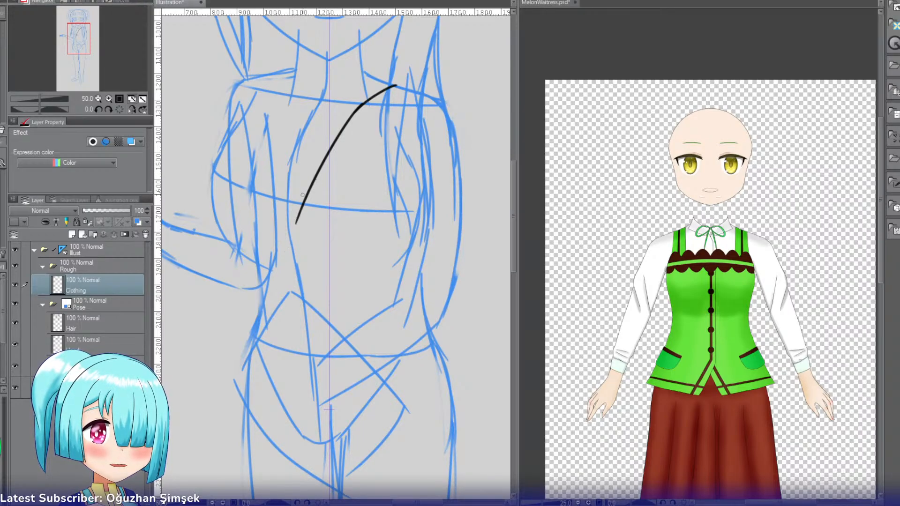
left_click_drag(308, 195, 278, 269)
key("ctrl+z")
key("ctrl+z")
mouse_move(299, 214)
left_mouse_down()
mouse_move(282, 272)
mouse_move(283, 299)
left_mouse_up()
key("ctrl+z")
Step: Try bending the diagonal line's lower end down toward the hip, and undo the extension back to the shoulder segment
left_click_drag(283, 257, 291, 322)
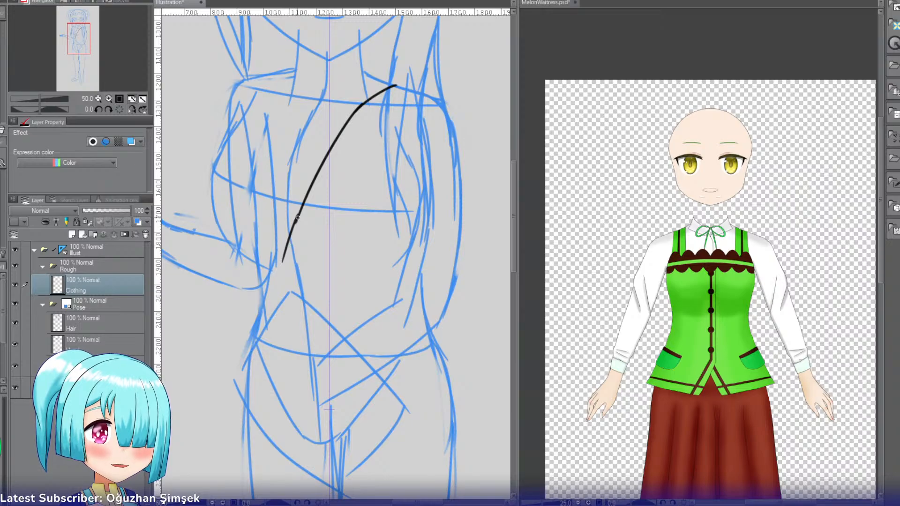
mouse_move(297, 218)
left_mouse_down()
mouse_move(283, 286)
mouse_move(290, 307)
left_mouse_up()
key("ctrl+z")
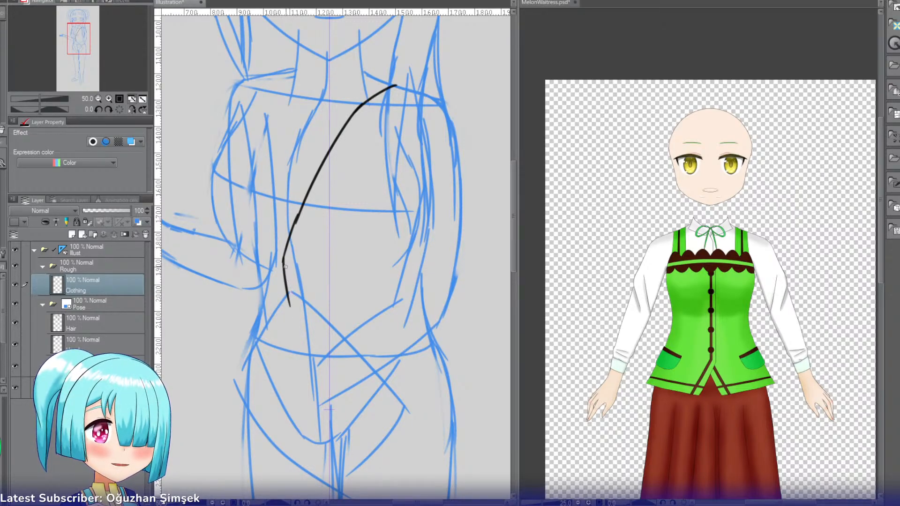
key("ctrl+z")
key("ctrl+z")
left_click_drag(283, 254, 291, 323)
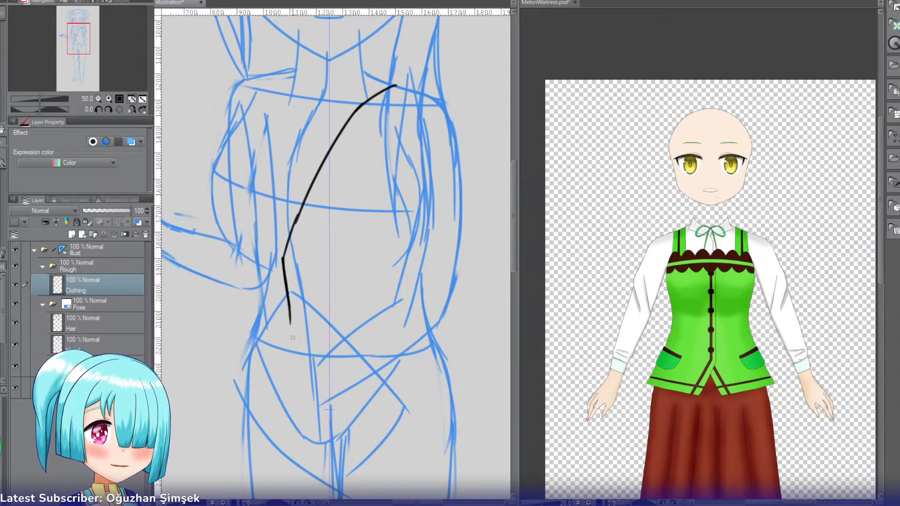
key("ctrl+z")
left_click_drag(295, 223, 288, 305)
key("ctrl+z")
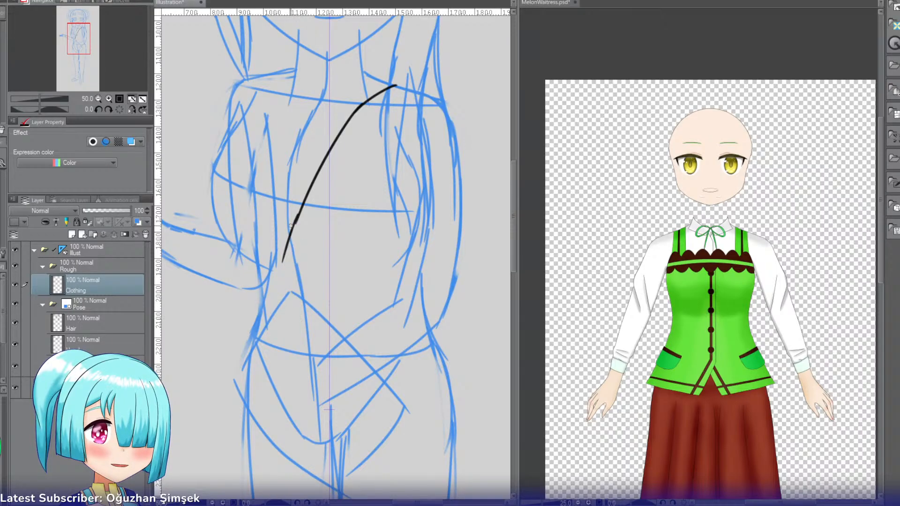
left_click_drag(294, 224, 289, 308)
key("ctrl+z")
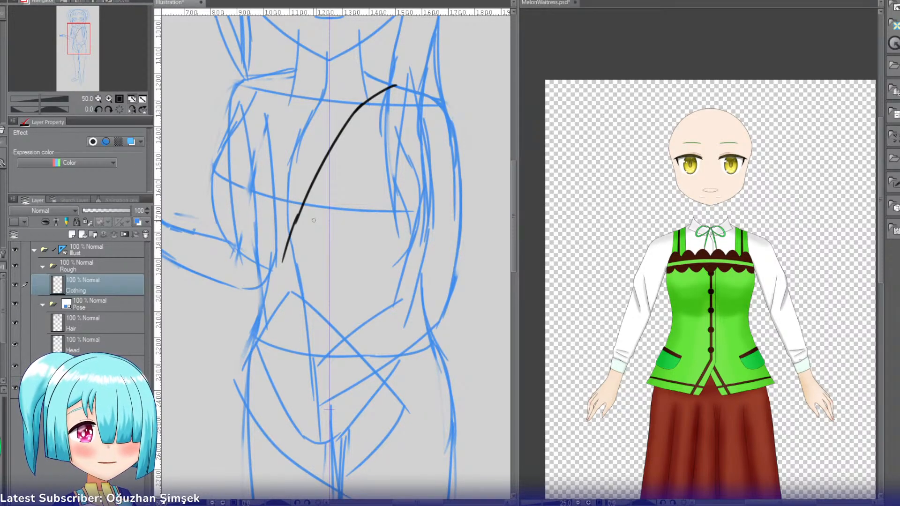
key("ctrl+z")
key("ctrl+z")
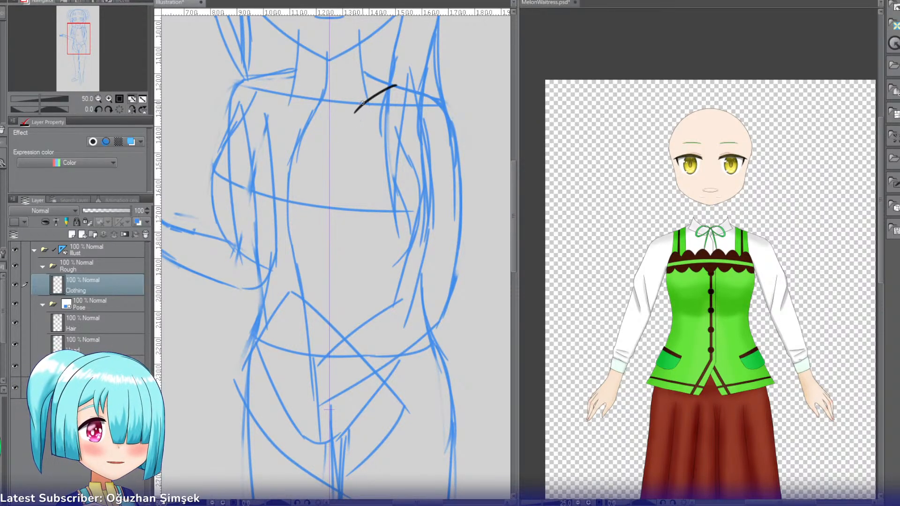
Step: Extend the neckline from the shoulder segment in a rounder curve over the upper chest
key("ctrl+z")
mouse_move(365, 99)
left_mouse_down()
mouse_move(323, 129)
mouse_move(311, 162)
left_mouse_up()
key("ctrl+z")
mouse_move(368, 99)
left_mouse_down()
mouse_move(303, 169)
mouse_move(291, 213)
left_mouse_up()
key("ctrl+z")
Step: Continue the curved line from the upper chest down the torso's centre guideline, ending between the chest guideline and the waist
left_click_drag(313, 145, 293, 241)
key("ctrl+z")
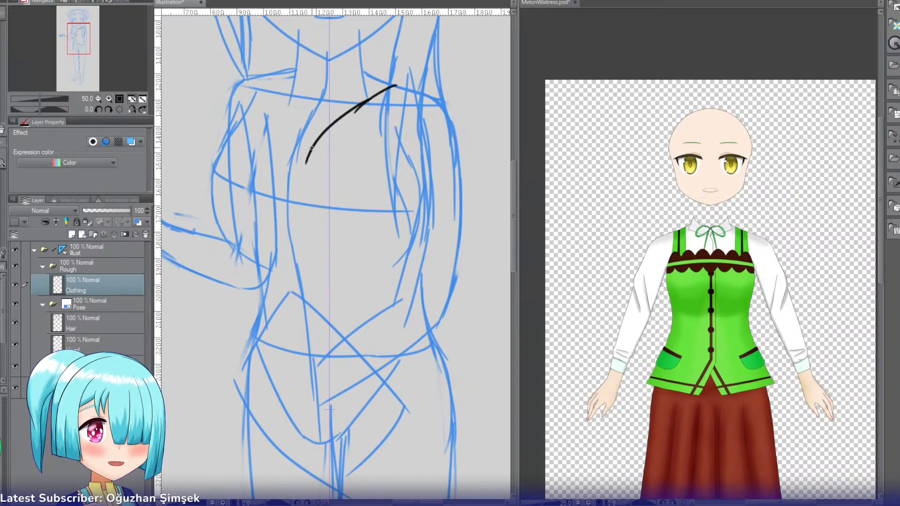
left_click_drag(312, 146, 290, 256)
key("ctrl+z")
key("ctrl+z")
mouse_move(313, 145)
left_mouse_down()
mouse_move(287, 262)
mouse_move(285, 240)
left_mouse_up()
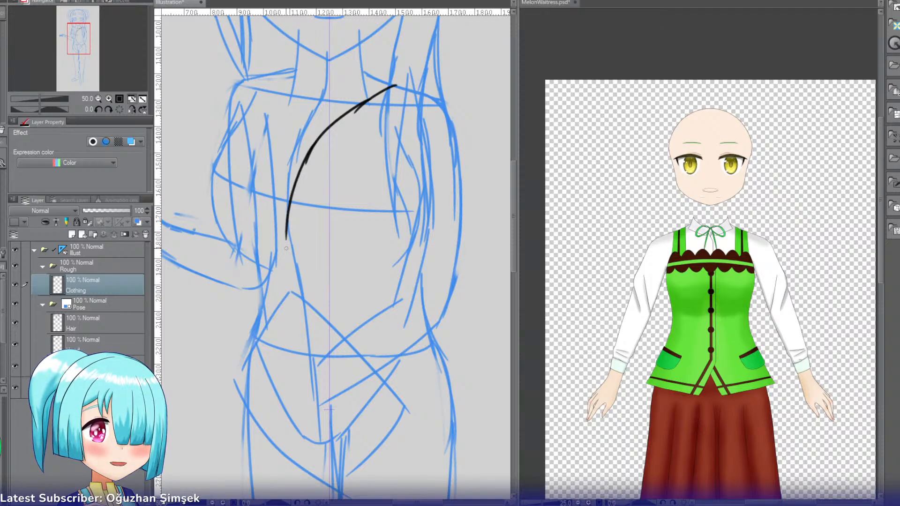
key("ctrl+z")
left_click_drag(310, 153, 286, 239)
key("ctrl+z")
left_click_drag(307, 161, 284, 253)
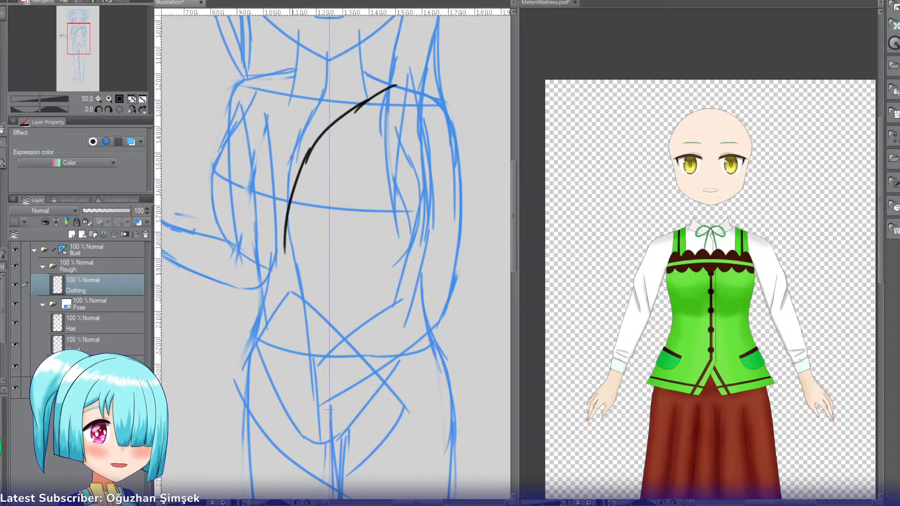
Step: Try a vertical stroke and a second curve on the Clothing layer to mark the chest's shape beside the neckline
key("ctrl+z")
left_click_drag(281, 131, 284, 200)
key("ctrl+z")
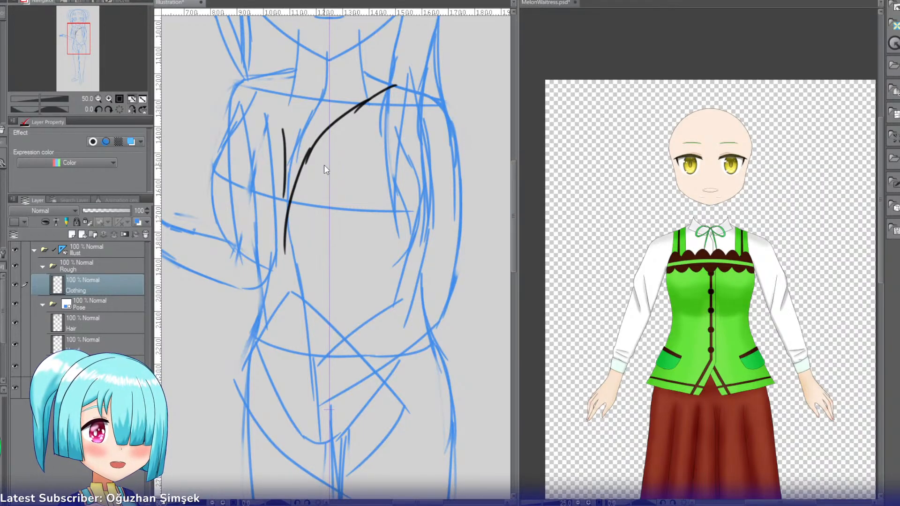
left_click_drag(334, 141, 287, 199)
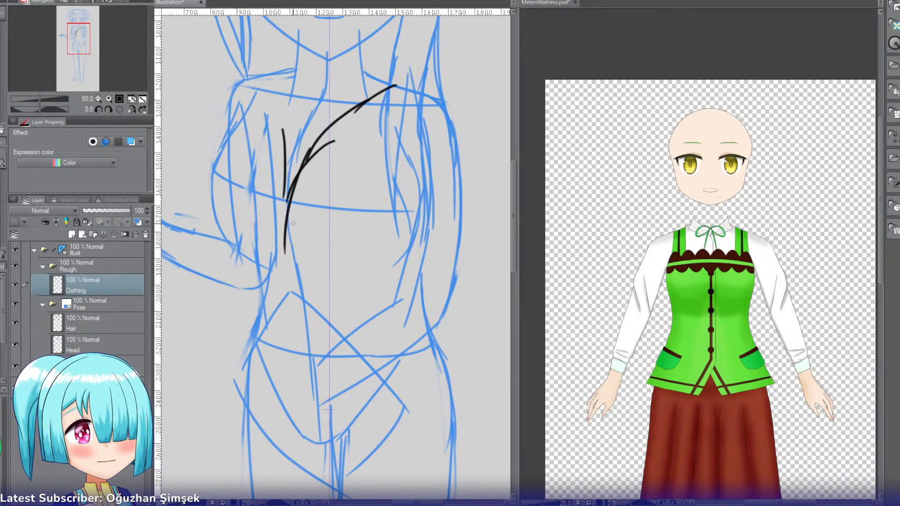
key("ctrl+z")
key("ctrl+z")
Step: On the Body layer, sketch curved chest guides converging from both sides on the torso's centre guideline
left_click(92, 355)
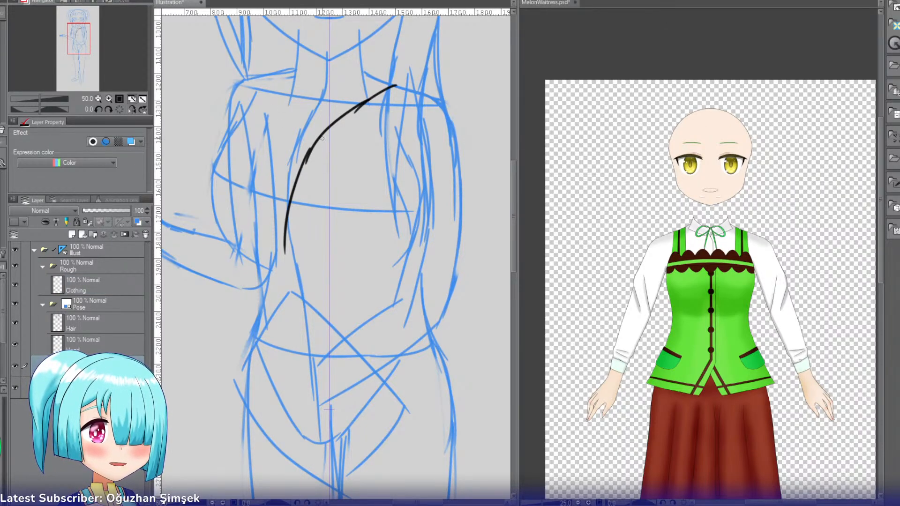
left_click_drag(333, 143, 287, 197)
left_click_drag(271, 130, 284, 189)
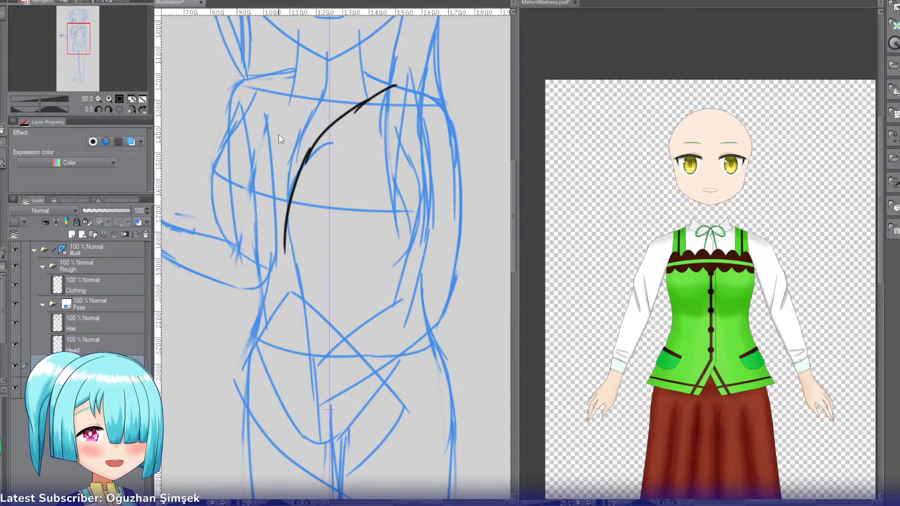
left_click_drag(279, 134, 283, 185)
left_click_drag(274, 134, 284, 177)
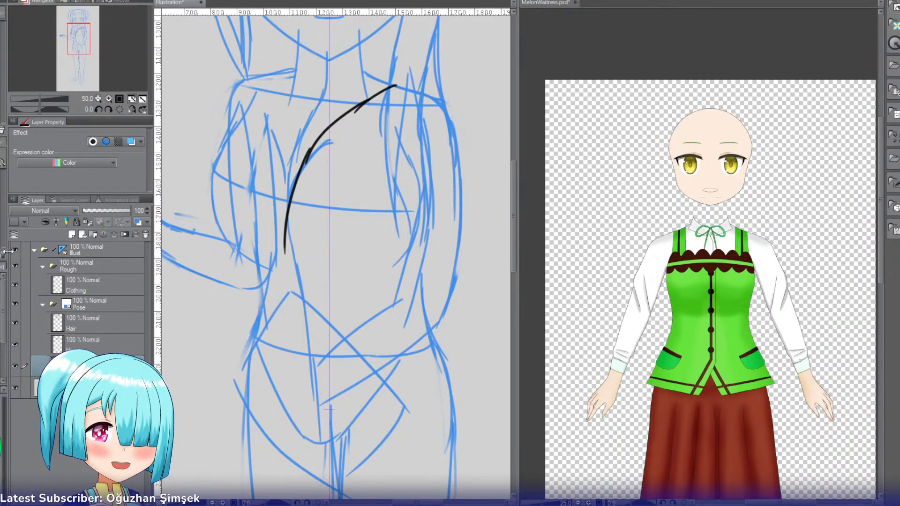
Step: On the Clothing layer, sketch the second neckline edge from the outstretched arm's shoulder down to meet the first at the chest guideline
left_click(114, 287)
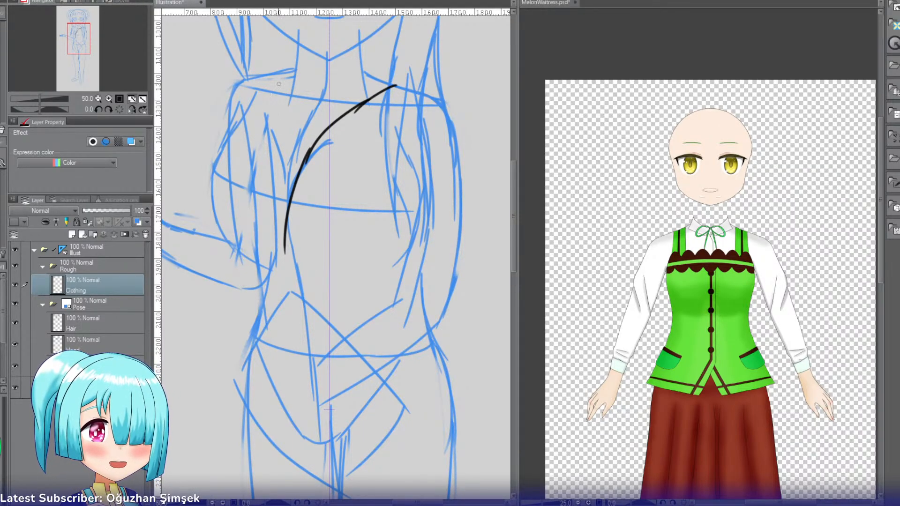
key("ctrl+z")
left_click_drag(277, 73, 281, 152)
key("ctrl+z")
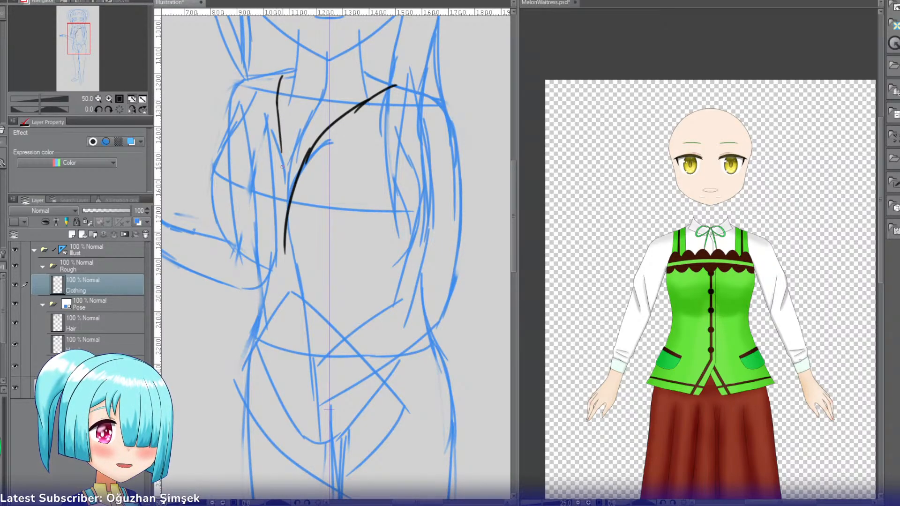
key("ctrl+z")
left_click_drag(277, 99, 284, 184)
key("ctrl+z")
key("ctrl+z")
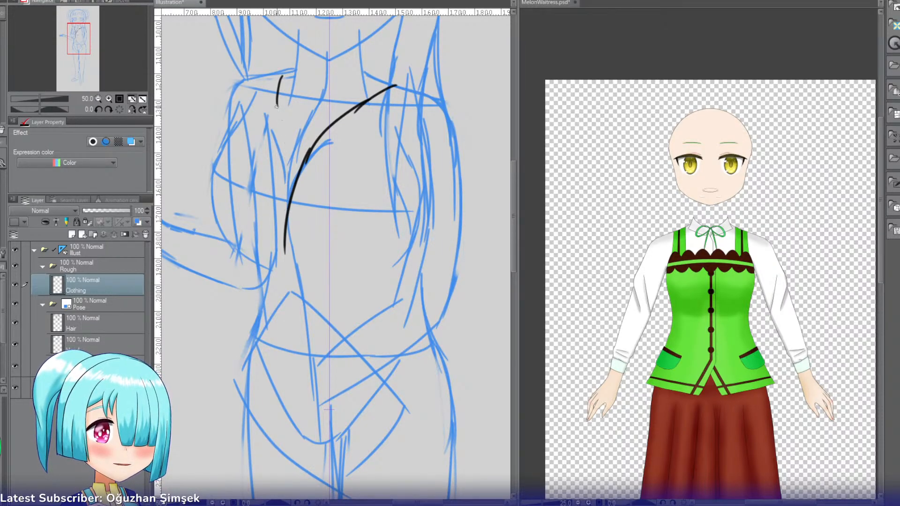
left_click_drag(277, 103, 288, 200)
key("ctrl+z")
left_click_drag(278, 106, 290, 206)
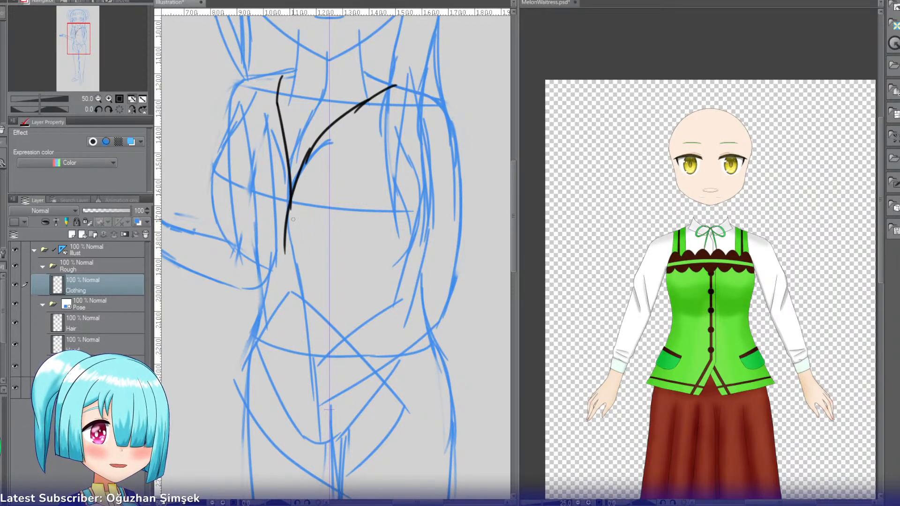
Step: Try several strokes on the Clothing layer carrying the front line from the neckline's meeting point down past the chest guideline
left_click_drag(294, 199, 286, 257)
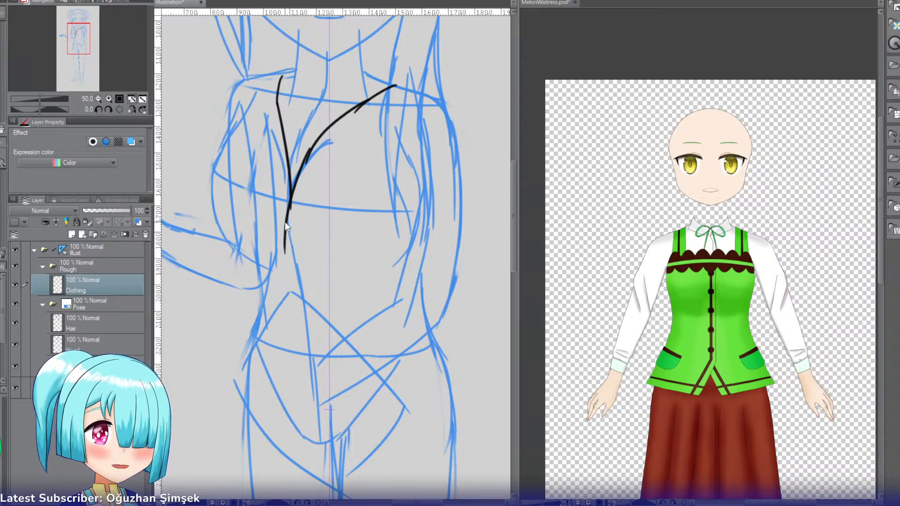
key("ctrl+z")
left_click_drag(295, 183, 284, 270)
key("ctrl+z")
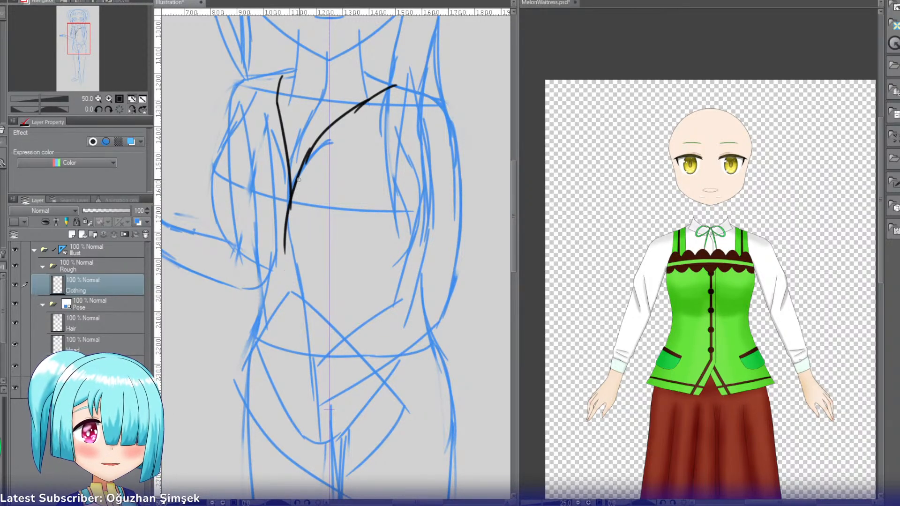
left_click_drag(300, 175, 285, 225)
key("ctrl+z")
mouse_move(297, 179)
left_mouse_down()
mouse_move(284, 236)
mouse_move(289, 207)
mouse_move(285, 269)
left_mouse_up()
left_click_drag(286, 222, 269, 263)
key("ctrl+z")
Step: On the Body layer, redraw two short curved guides for the chest's underside, spreading out from the torso's centre below the chest guideline
left_click(94, 366)
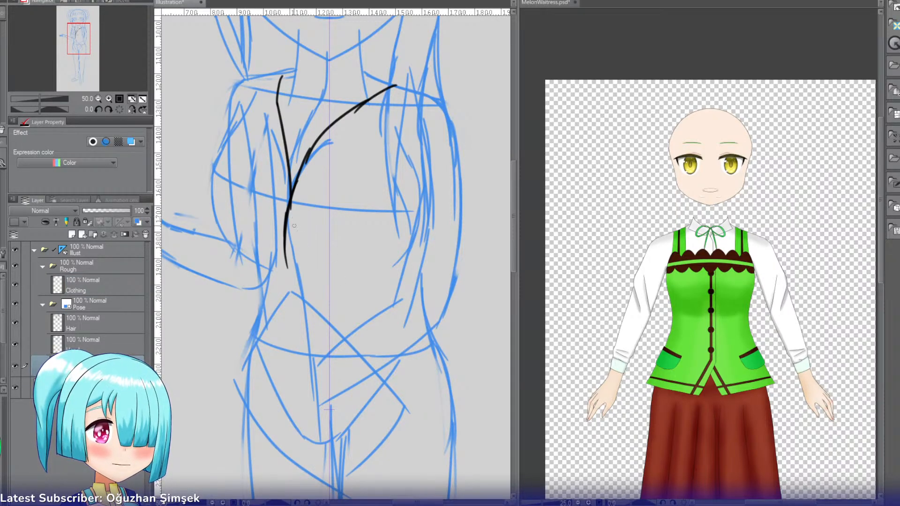
mouse_move(293, 225)
left_mouse_down()
mouse_move(311, 243)
mouse_move(267, 262)
left_mouse_up()
key("ctrl+z")
key("ctrl+z")
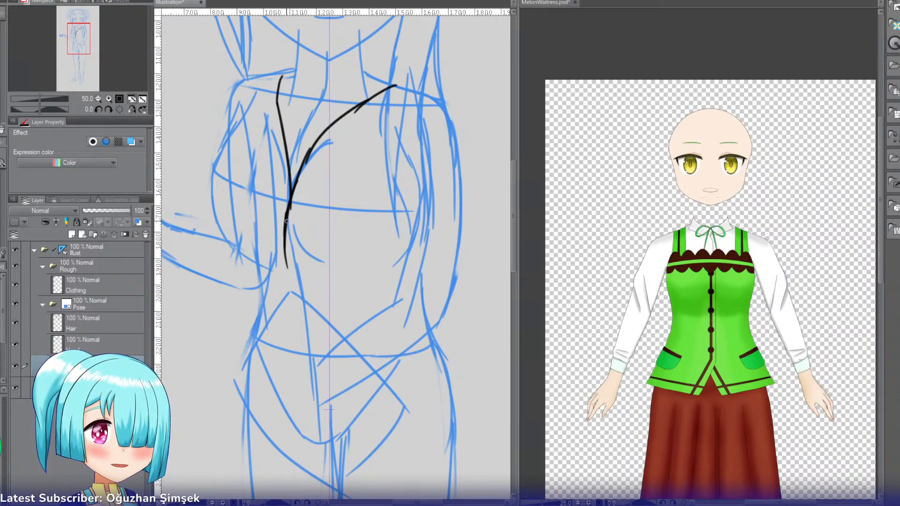
left_click_drag(286, 222, 264, 266)
key("ctrl+z")
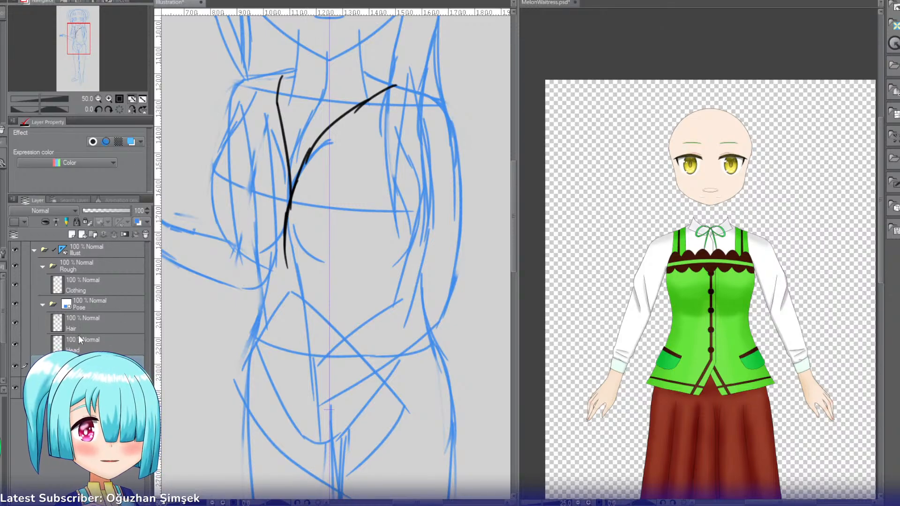
Step: On the Clothing layer, redraw the front line curving down along the torso's centre guideline and erase the old line beside it
left_click(106, 281)
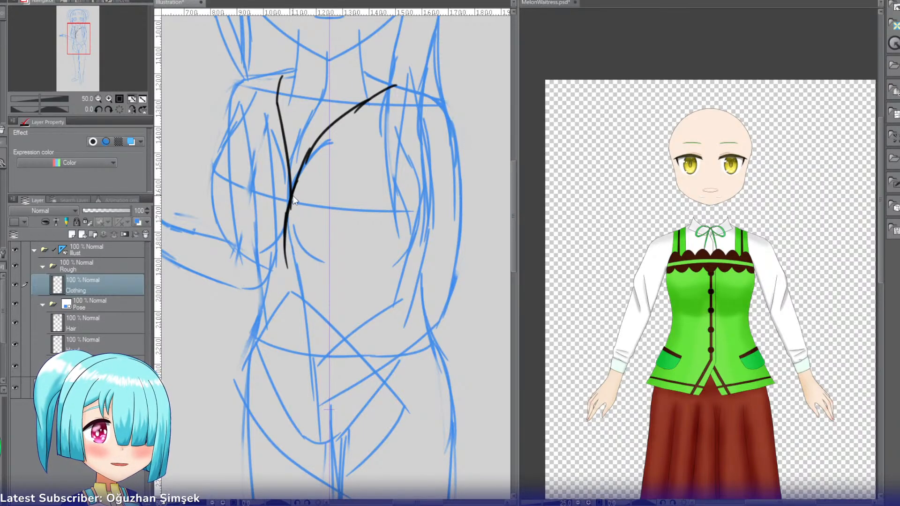
left_click_drag(290, 202, 296, 270)
key("ctrl+z")
left_click_drag(288, 221, 300, 287)
key("ctrl+z")
mouse_move(289, 242)
left_mouse_down()
mouse_move(296, 284)
mouse_move(281, 214)
mouse_move(284, 269)
left_mouse_up()
key("e")
left_click_drag(282, 212, 283, 246)
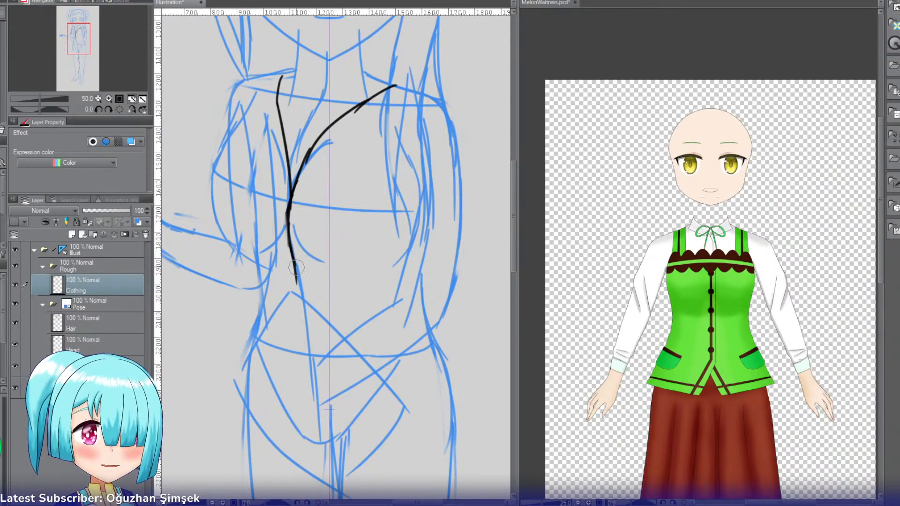
Step: Draw a curved hem under the chest, from the front line's lower end across to the side of the torso
key("p")
mouse_move(403, 266)
left_mouse_down()
mouse_move(385, 281)
mouse_move(392, 274)
mouse_move(299, 284)
left_mouse_up()
key("ctrl+z")
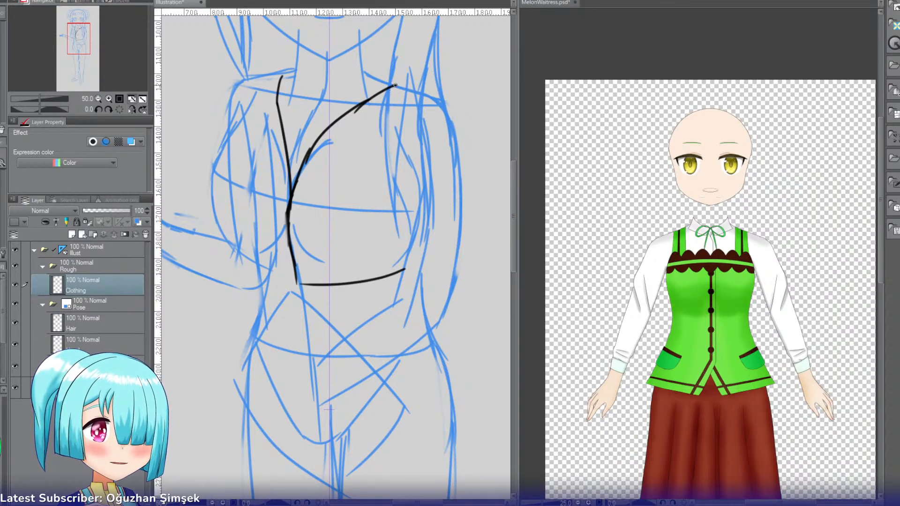
key("ctrl+z")
Step: Sketch the garment's shoulder edge opposite the outstretched arm and a curved armhole running down from its outer end
mouse_move(395, 86)
left_mouse_down()
mouse_move(436, 97)
mouse_move(445, 110)
mouse_move(402, 170)
left_mouse_up()
key("ctrl+z")
key("ctrl+z")
key("ctrl+z")
left_click_drag(436, 101, 413, 174)
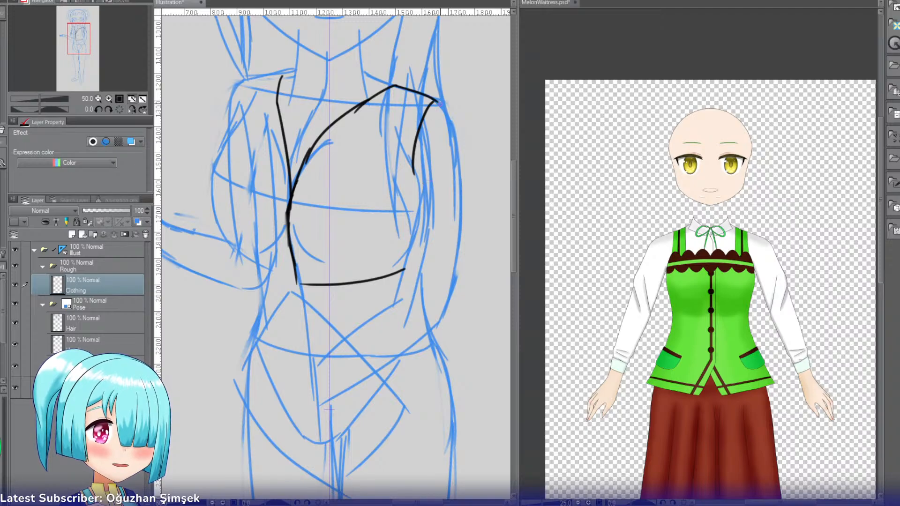
key("ctrl+z")
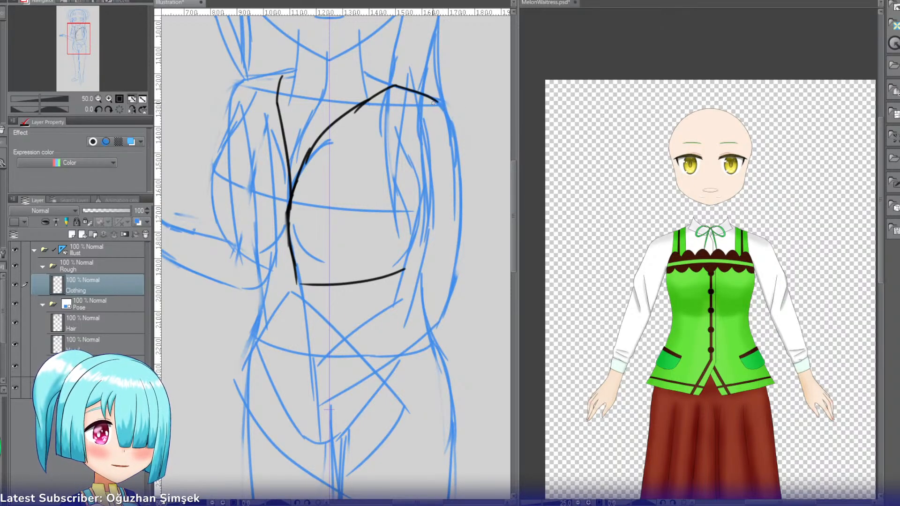
left_click_drag(437, 101, 417, 165)
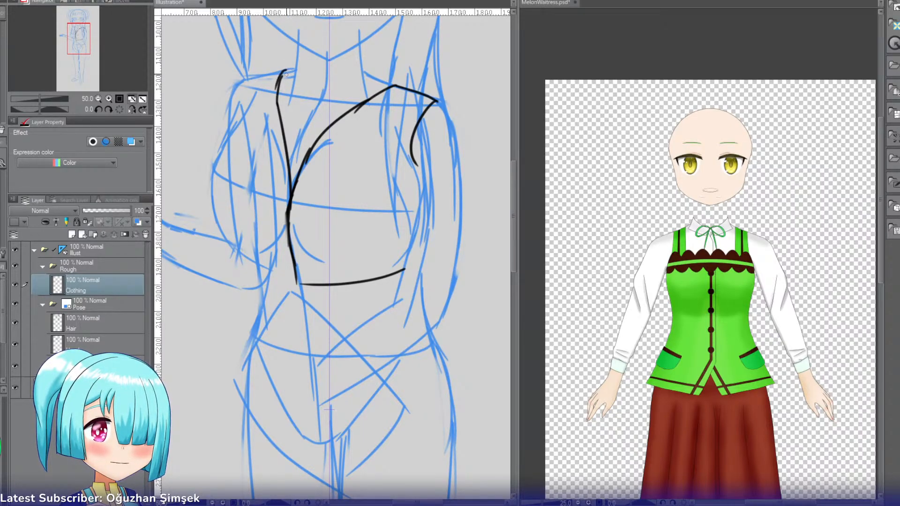
key("ctrl+z")
Step: Sketch the shoulder edge on the outstretched arm's side and join both shoulders with a back neckline behind the neck
left_click_drag(250, 78, 287, 68)
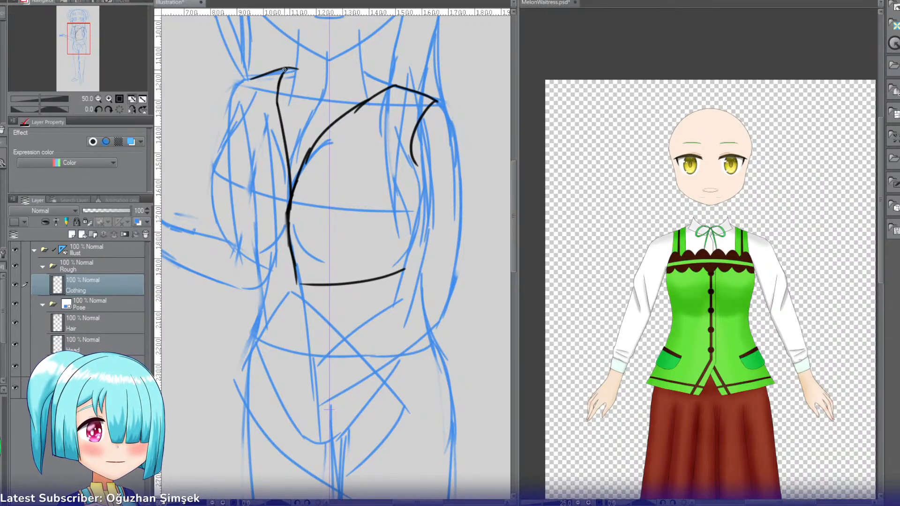
mouse_move(303, 63)
left_mouse_down()
mouse_move(349, 61)
mouse_move(393, 86)
left_mouse_up()
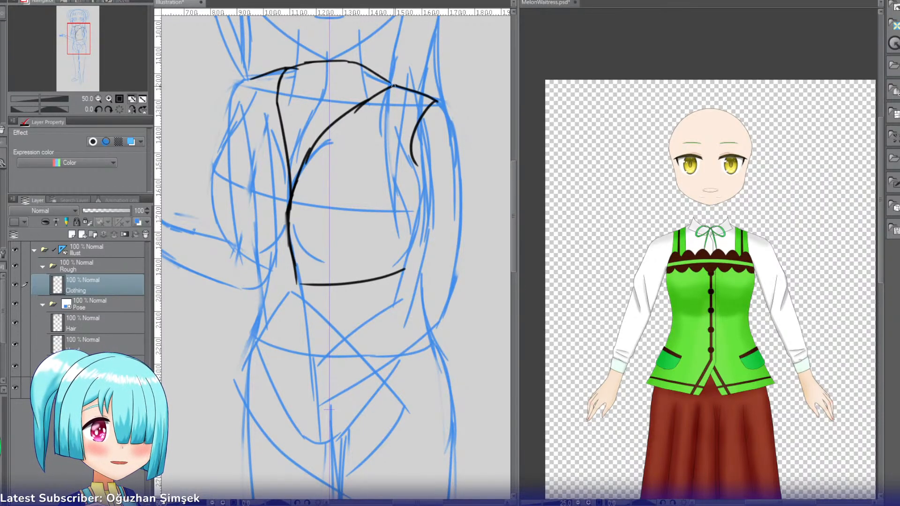
key("ctrl+z")
left_click_drag(351, 63, 390, 83)
key("ctrl+z")
left_click_drag(346, 61, 394, 85)
key("ctrl+z")
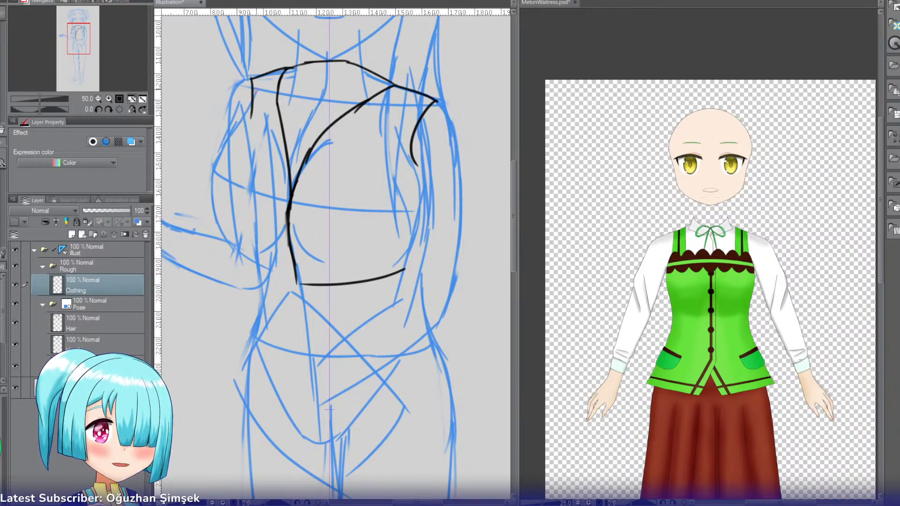
Step: Try several strokes for the garment's outer edge from the outstretched arm's shoulder down the side of the chest
left_click_drag(255, 89, 233, 136)
mouse_move(250, 110)
left_mouse_down()
mouse_move(233, 136)
mouse_move(222, 199)
mouse_move(234, 235)
left_mouse_up()
key("ctrl+z")
key("ctrl+z")
key("ctrl+z")
left_click_drag(256, 89, 224, 152)
key("ctrl+z")
key("ctrl+z")
left_click_drag(259, 85, 223, 148)
key("ctrl+z")
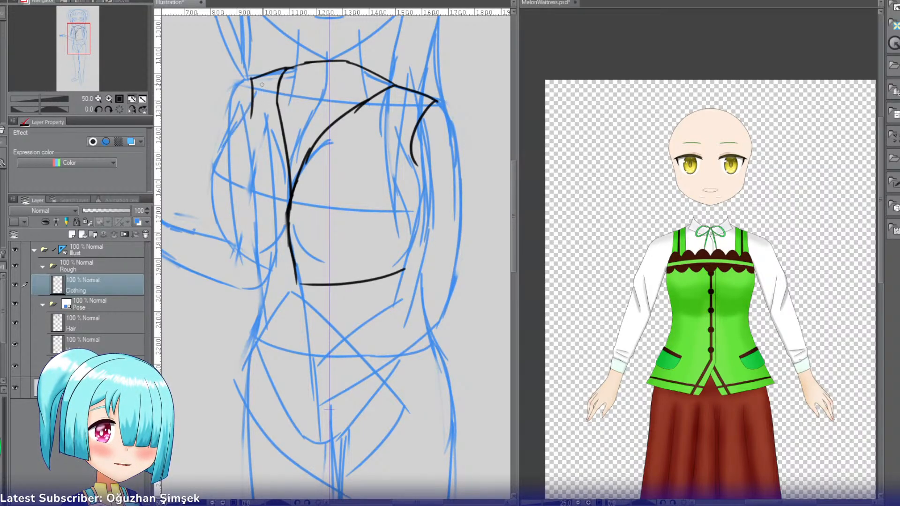
left_click_drag(259, 84, 220, 150)
key("ctrl+z")
left_click_drag(252, 98, 226, 148)
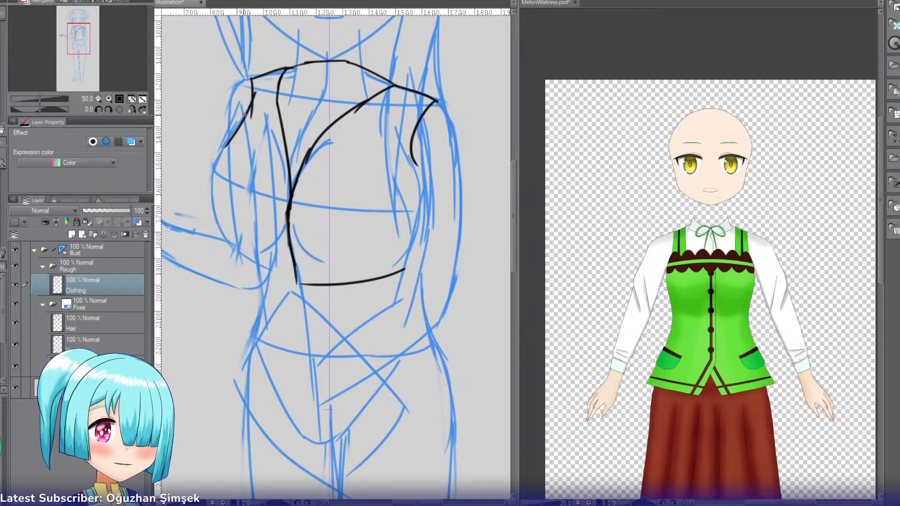
left_click_drag(244, 117, 220, 231)
key("ctrl+z")
left_click_drag(235, 136, 239, 256)
key("ctrl+z")
key("ctrl+z")
left_click_drag(256, 92, 211, 172)
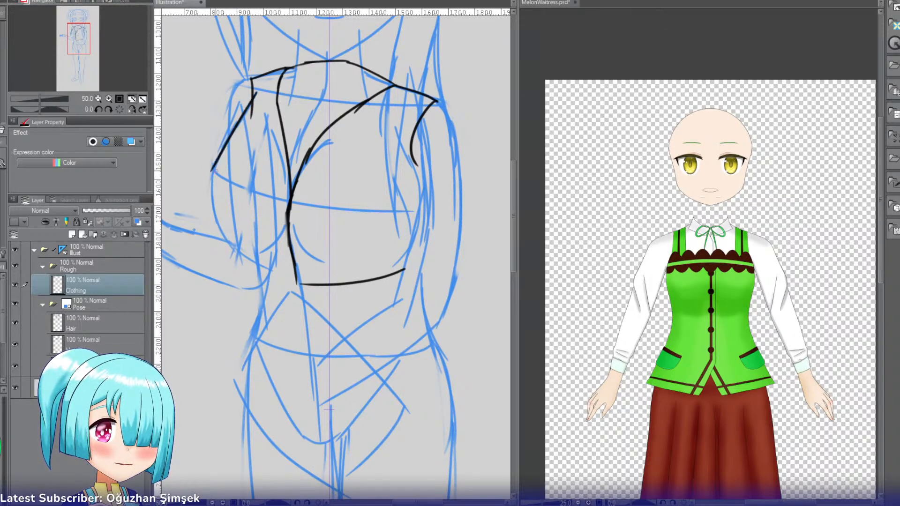
key("ctrl+z")
Step: Draw the outer chest contour from the outstretched arm's shoulder, rounding it into a short underside curve
mouse_move(256, 92)
left_mouse_down()
mouse_move(215, 161)
mouse_move(231, 245)
left_mouse_up()
left_click_drag(215, 211, 269, 258)
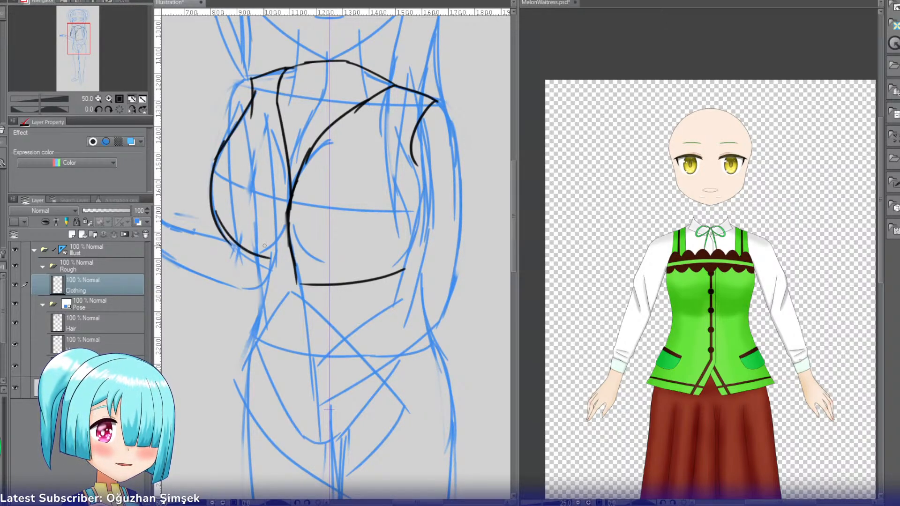
key("ctrl+z")
left_click_drag(222, 243, 268, 255)
key("ctrl+z")
mouse_move(288, 215)
left_mouse_down()
mouse_move(243, 246)
mouse_move(221, 239)
mouse_move(286, 242)
mouse_move(256, 248)
left_mouse_up()
key("ctrl+z")
key("ctrl+z")
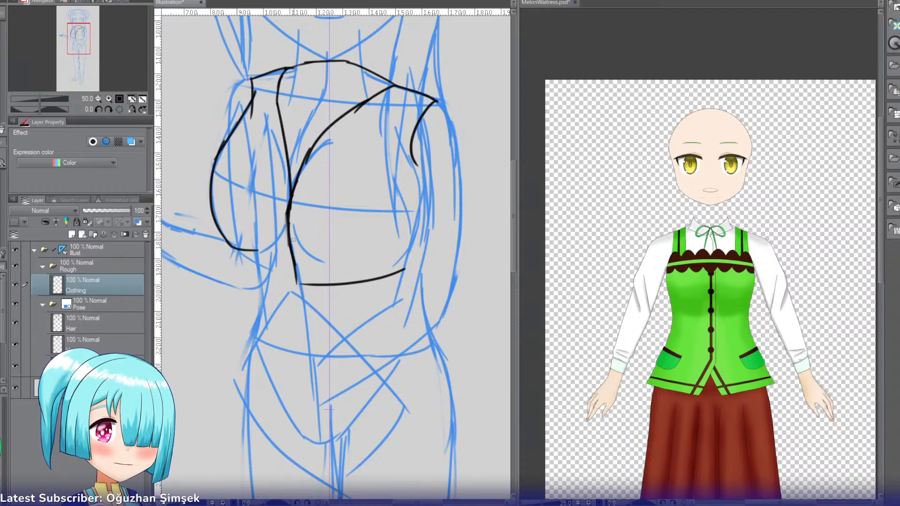
Step: Sketch a short fold stroke at the opposite armhole and the chest's side contour curving down from it
mouse_move(397, 137)
left_mouse_down()
mouse_move(413, 213)
mouse_move(404, 211)
mouse_move(417, 215)
mouse_move(416, 178)
left_mouse_up()
key("ctrl+z")
key("ctrl+z")
key("ctrl+z")
key("ctrl+z")
key("ctrl+z")
left_click_drag(404, 125, 416, 229)
key("ctrl+z")
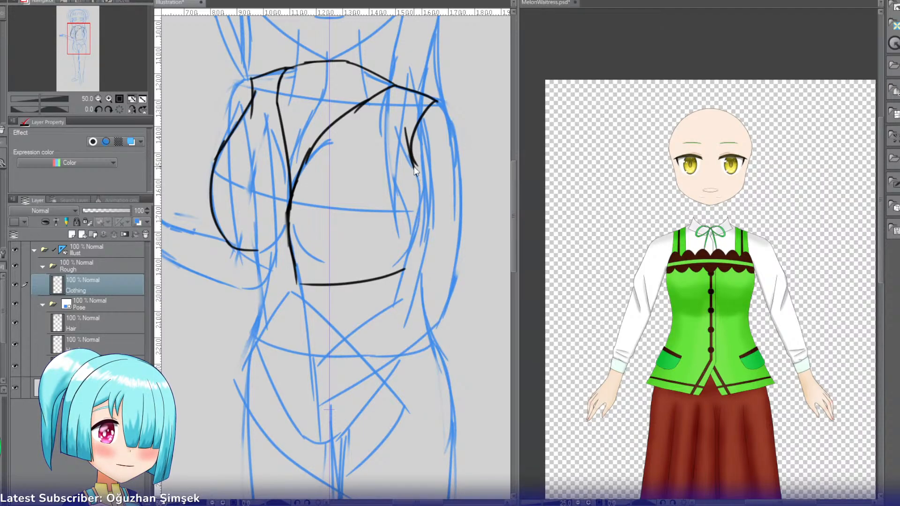
mouse_move(412, 166)
left_mouse_down()
mouse_move(401, 249)
mouse_move(420, 198)
mouse_move(412, 255)
mouse_move(403, 247)
left_mouse_up()
key("ctrl+z")
key("ctrl+z")
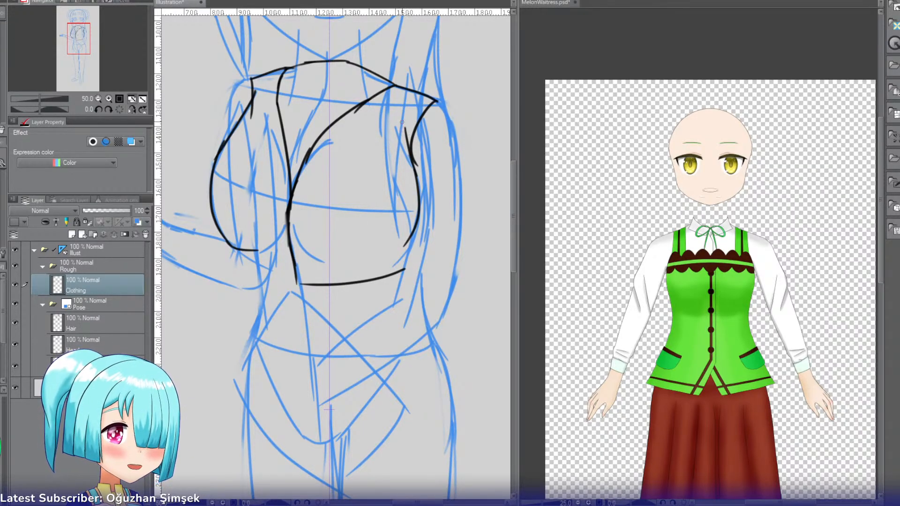
key("ctrl+z")
mouse_move(402, 121)
left_mouse_down()
mouse_move(422, 182)
mouse_move(413, 158)
mouse_move(417, 209)
left_mouse_up()
key("ctrl+z")
Step: Draw the chest's underside curve from that side contour inward, ending just short of the front line
mouse_move(415, 171)
left_mouse_down()
mouse_move(405, 237)
mouse_move(361, 253)
left_mouse_up()
key("ctrl+z")
left_click_drag(302, 240, 371, 251)
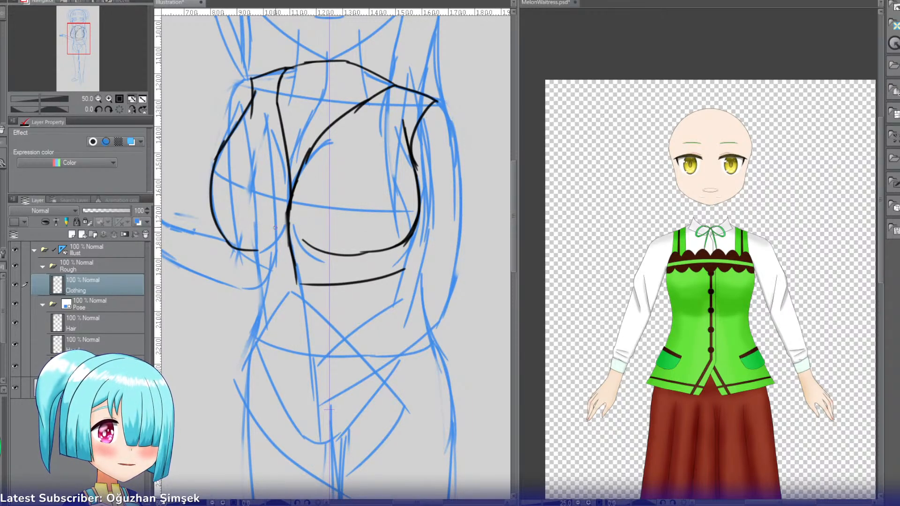
Step: Replace the underside curve on the outstretched arm's side with a rounder one rising towards the front line
mouse_move(278, 227)
left_mouse_down()
mouse_move(240, 248)
mouse_move(226, 232)
mouse_move(245, 239)
left_mouse_up()
key("ctrl+z")
key("ctrl+z")
mouse_move(211, 214)
left_mouse_down()
mouse_move(260, 248)
mouse_move(225, 238)
mouse_move(252, 242)
left_mouse_up()
key("ctrl+z")
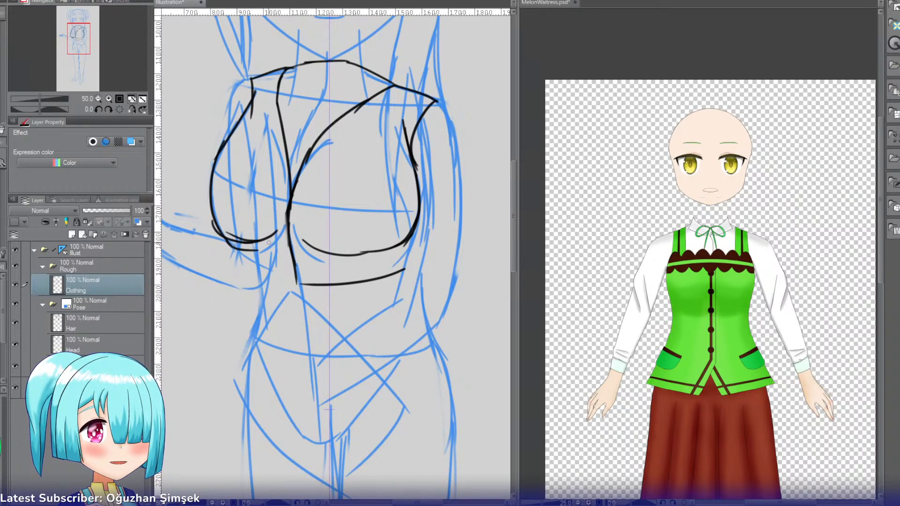
key("ctrl+z")
key("ctrl+z")
mouse_move(213, 221)
left_mouse_down()
mouse_move(258, 249)
mouse_move(216, 228)
mouse_move(253, 242)
left_mouse_up()
key("ctrl+z")
key("ctrl+z")
key("ctrl+z")
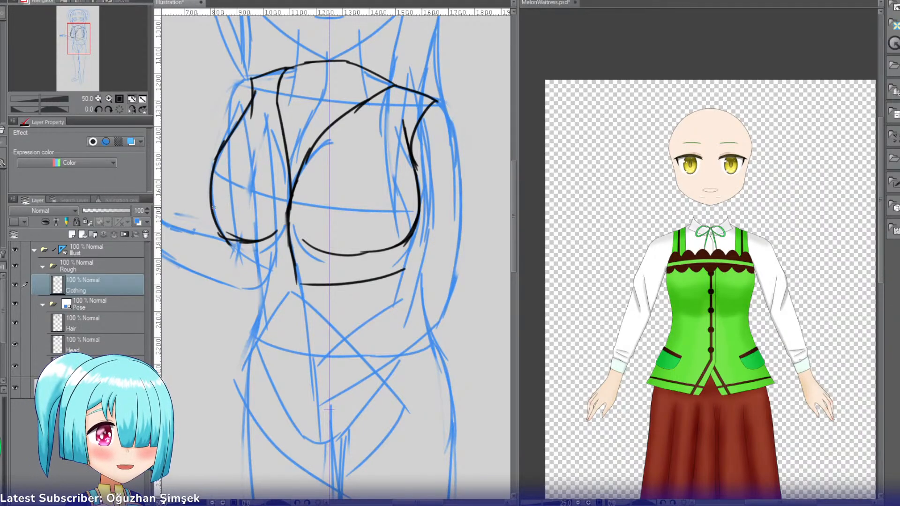
Step: Blend the outer contour smoothly into the new underside curve on the outstretched arm's side and clean up stray marks
key("ctrl+z")
mouse_move(212, 207)
left_mouse_down()
mouse_move(235, 238)
mouse_move(212, 206)
mouse_move(252, 244)
left_mouse_up()
key("ctrl+z")
key("ctrl+z")
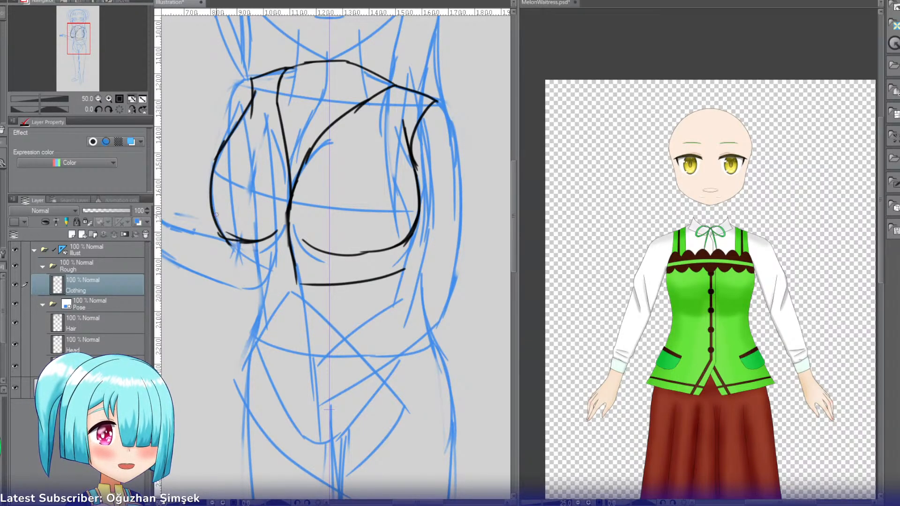
mouse_move(213, 211)
left_mouse_down()
mouse_move(263, 238)
mouse_move(246, 225)
mouse_move(216, 237)
mouse_move(247, 247)
left_mouse_up()
key("e")
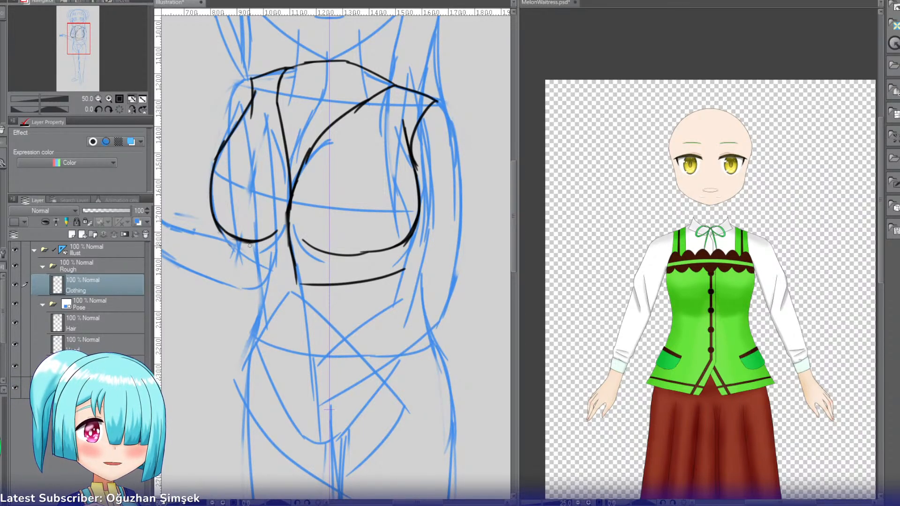
Step: Draw the garment's side edges below the chest on both sides and extend the hem to the outstretched arm's side
key("ctrl+z")
mouse_move(249, 245)
left_mouse_down()
mouse_move(260, 300)
mouse_move(261, 281)
mouse_move(306, 284)
left_mouse_up()
key("ctrl+z")
key("ctrl+z")
key("ctrl+z")
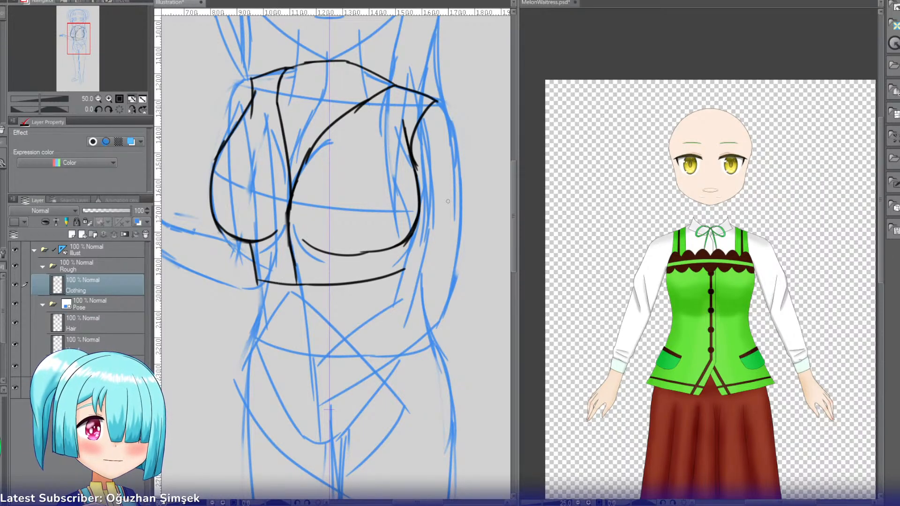
left_click_drag(428, 193, 403, 271)
key("ctrl+z")
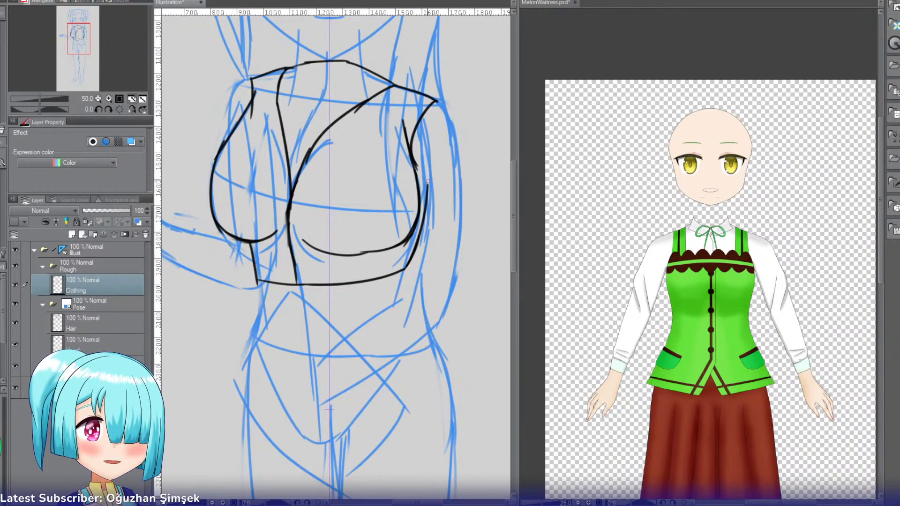
Step: Sketch the collar's opening as a short, nearly vertical stroke along the centre guideline below the neck
mouse_move(74, 39)
left_mouse_down()
mouse_move(69, 32)
mouse_move(77, 33)
left_mouse_up()
left_click(110, 99)
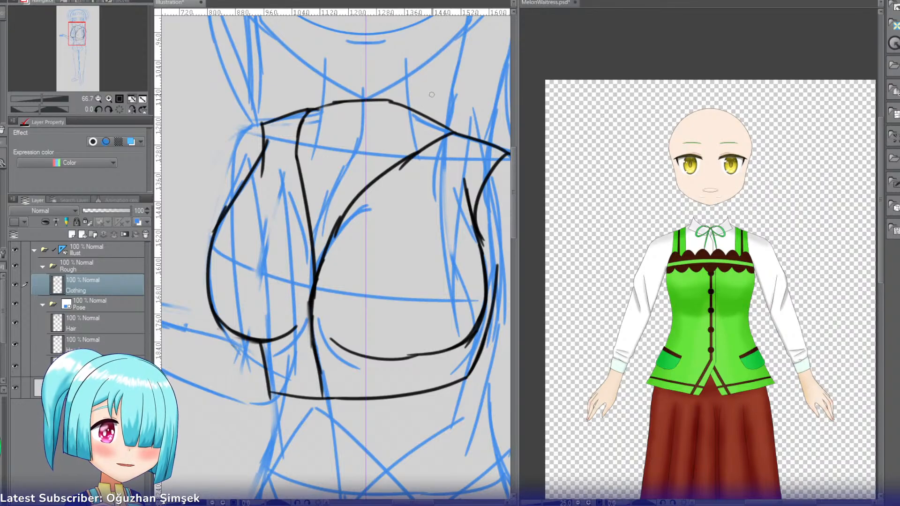
mouse_move(426, 102)
left_mouse_down()
mouse_move(372, 118)
mouse_move(372, 171)
left_mouse_up()
key("ctrl+z")
key("ctrl+z")
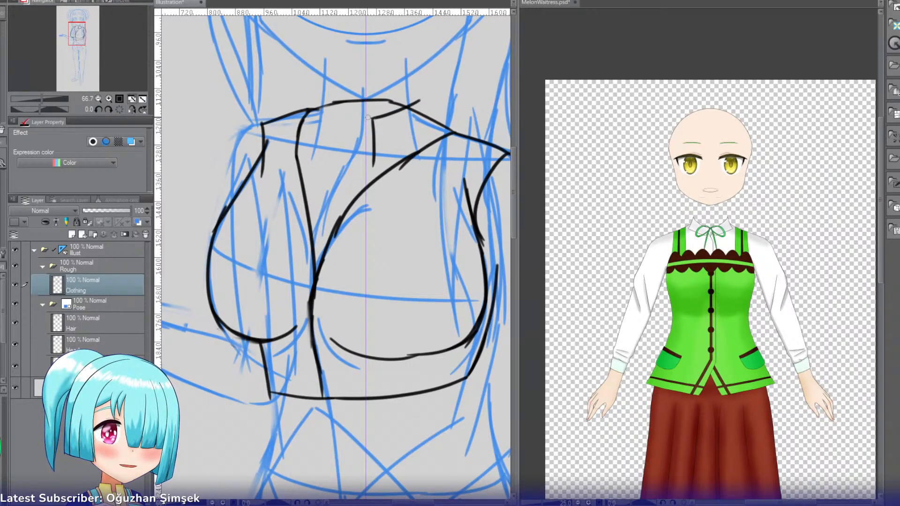
key("ctrl+z")
key("ctrl+z")
left_click_drag(363, 118, 368, 163)
key("ctrl+z")
key("ctrl+z")
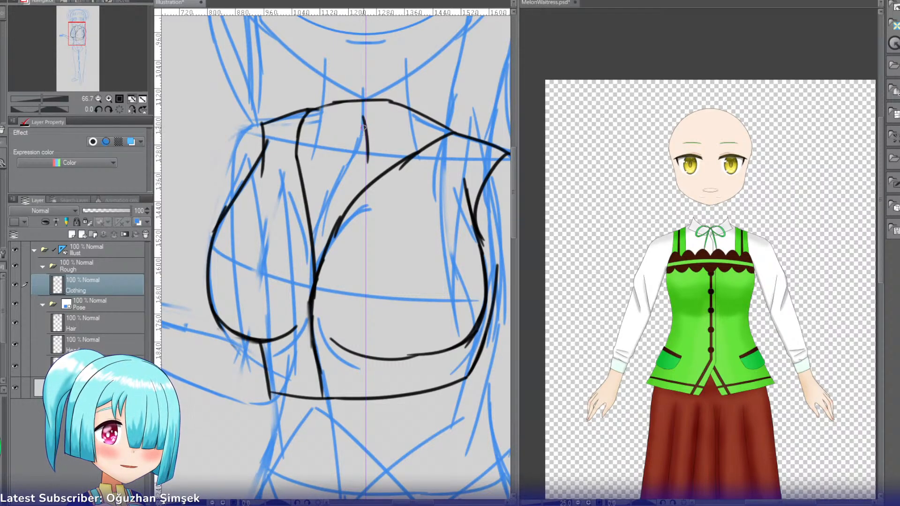
key("ctrl+z")
Step: Sketch the collar's short front top edge and its back edge, wrapping behind the neck down to the shoulder
mouse_move(416, 96)
left_mouse_down()
mouse_move(363, 118)
mouse_move(410, 99)
left_mouse_up()
key("ctrl+z")
key("ctrl+z")
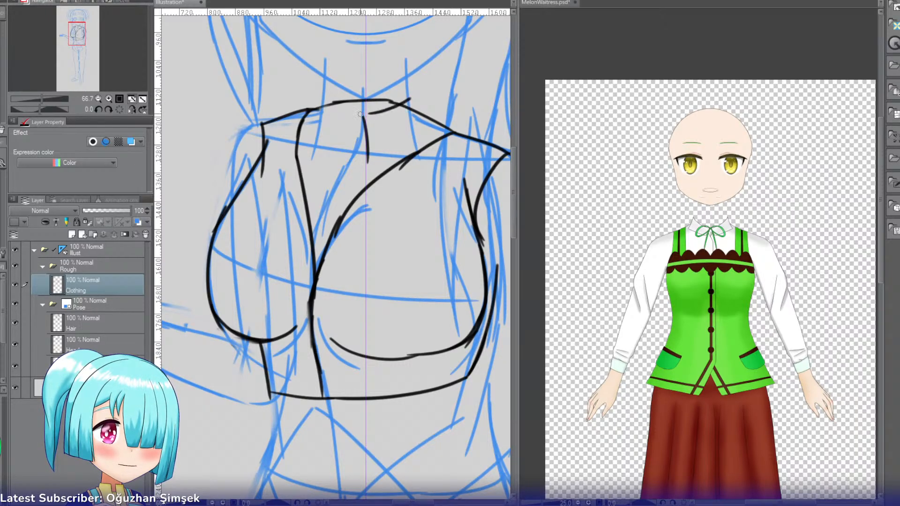
left_click_drag(336, 96, 406, 98)
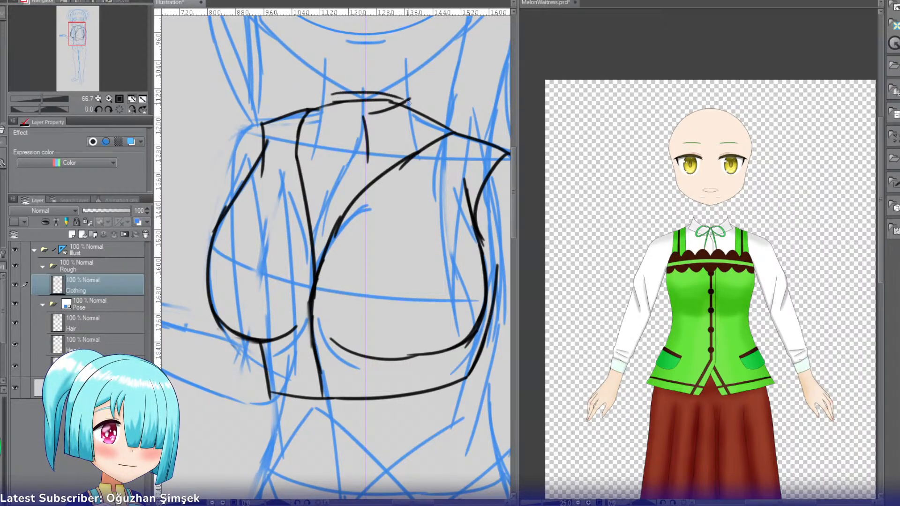
key("ctrl+z")
mouse_move(328, 89)
left_mouse_down()
mouse_move(424, 102)
mouse_move(436, 130)
left_mouse_up()
key("ctrl+z")
key("ctrl+z")
key("ctrl+z")
Step: Draw the collar's lower edge from the shoulder point of the neckline to the bottom of the centre opening stroke
mouse_move(422, 98)
left_mouse_down()
mouse_move(457, 136)
mouse_move(441, 121)
mouse_move(444, 132)
mouse_move(382, 154)
left_mouse_up()
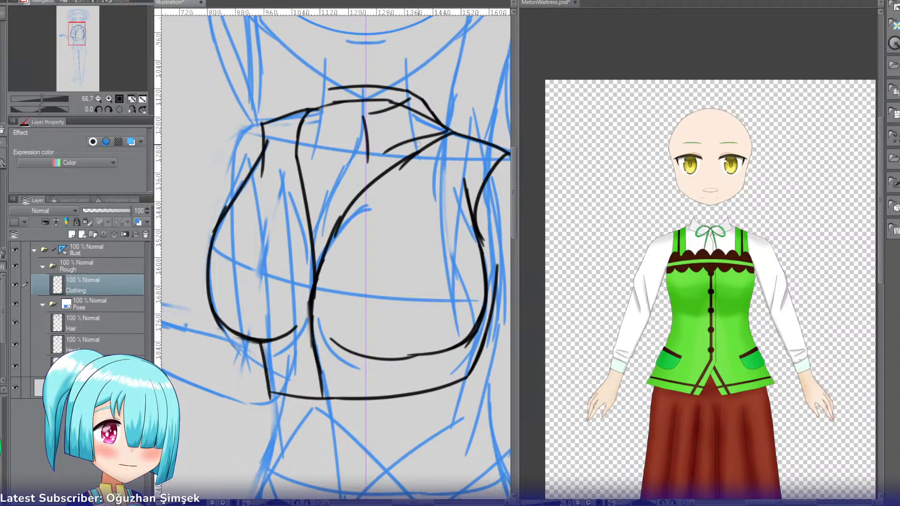
key("ctrl+z")
left_click_drag(446, 133, 367, 172)
key("ctrl+z")
key("ctrl+z")
key("ctrl+z")
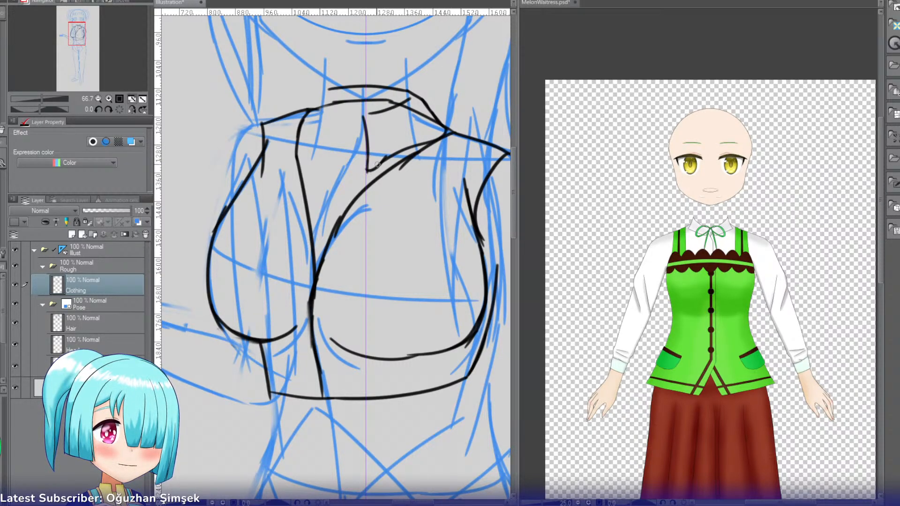
Step: Draw the opening edge and short neck edge of the collar flap on the outstretched arm's side
key("ctrl+z")
mouse_move(361, 116)
left_mouse_down()
mouse_move(333, 140)
mouse_move(338, 154)
left_mouse_up()
key("ctrl+z")
key("ctrl+z")
left_click_drag(357, 120, 338, 158)
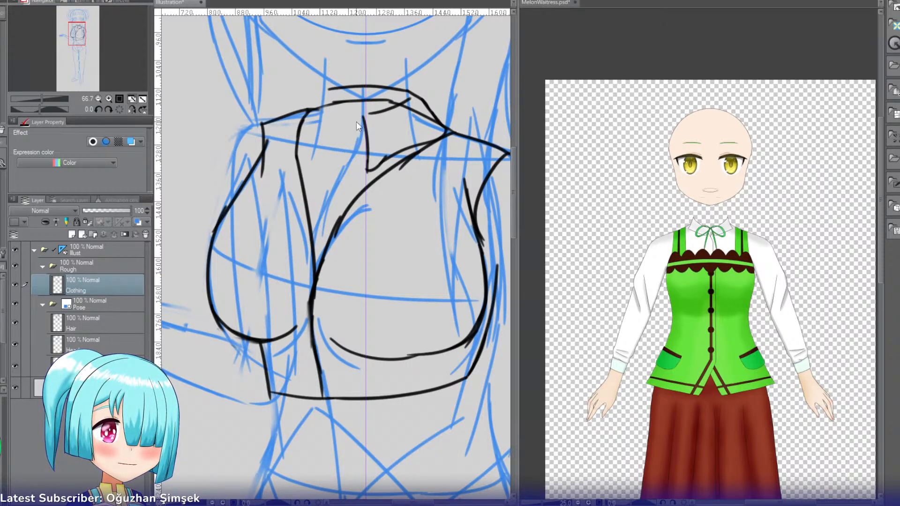
left_click_drag(356, 121, 337, 163)
mouse_move(331, 89)
left_mouse_down()
mouse_move(328, 106)
mouse_move(352, 117)
left_mouse_up()
key("ctrl+z")
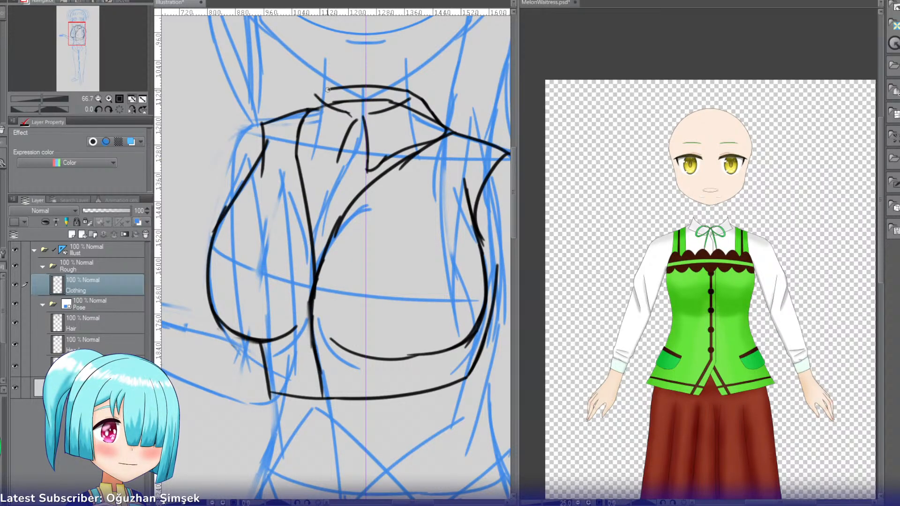
key("ctrl+z")
Step: Wrap that collar flap's outer edge around the side of the neck and draw its lower edge to the flap's tip
mouse_move(329, 88)
left_mouse_down()
mouse_move(306, 99)
mouse_move(327, 89)
mouse_move(291, 130)
left_mouse_up()
key("ctrl+z")
key("ctrl+z")
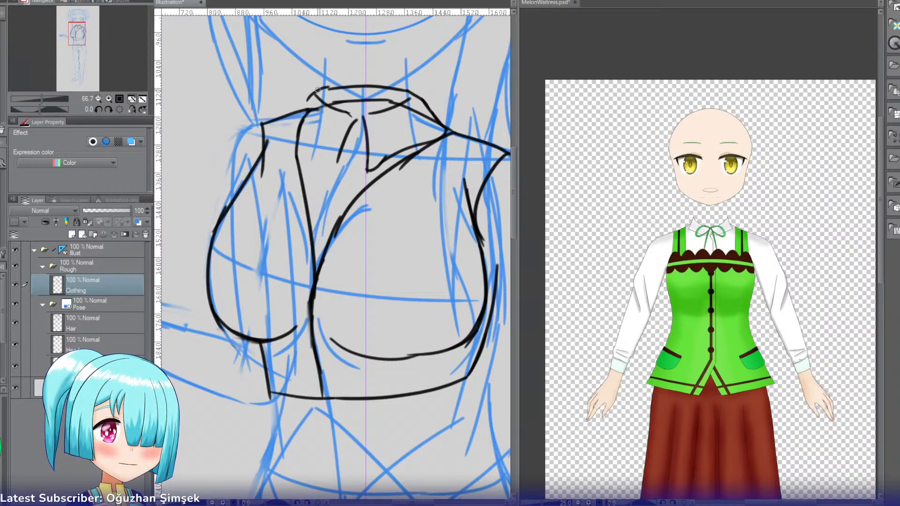
mouse_move(314, 91)
left_mouse_down()
mouse_move(298, 117)
mouse_move(311, 147)
left_mouse_up()
key("ctrl+z")
key("ctrl+z")
mouse_move(303, 113)
left_mouse_down()
mouse_move(308, 135)
mouse_move(336, 161)
left_mouse_up()
Step: Draw the shirt's front opening line curving from between the collar flaps down toward the point of the vest's neckline
left_click_drag(361, 122, 341, 184)
key("ctrl+z")
key("ctrl+z")
key("ctrl+z")
key("ctrl+z")
mouse_move(359, 127)
left_mouse_down()
mouse_move(333, 190)
mouse_move(361, 121)
mouse_move(345, 160)
left_mouse_up()
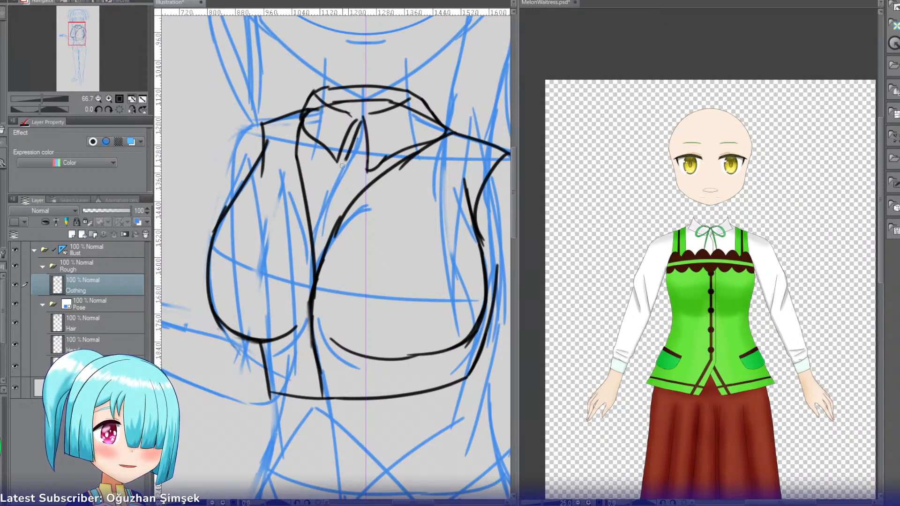
key("ctrl+z")
mouse_move(355, 129)
left_mouse_down()
mouse_move(307, 271)
mouse_move(365, 131)
mouse_move(332, 216)
left_mouse_up()
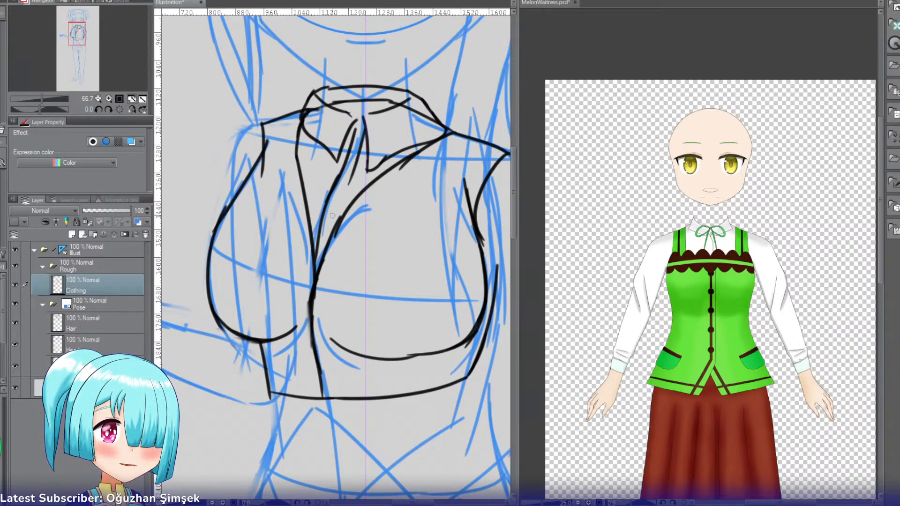
left_click_drag(350, 168, 331, 209)
key("ctrl+z")
left_click_drag(365, 125, 331, 212)
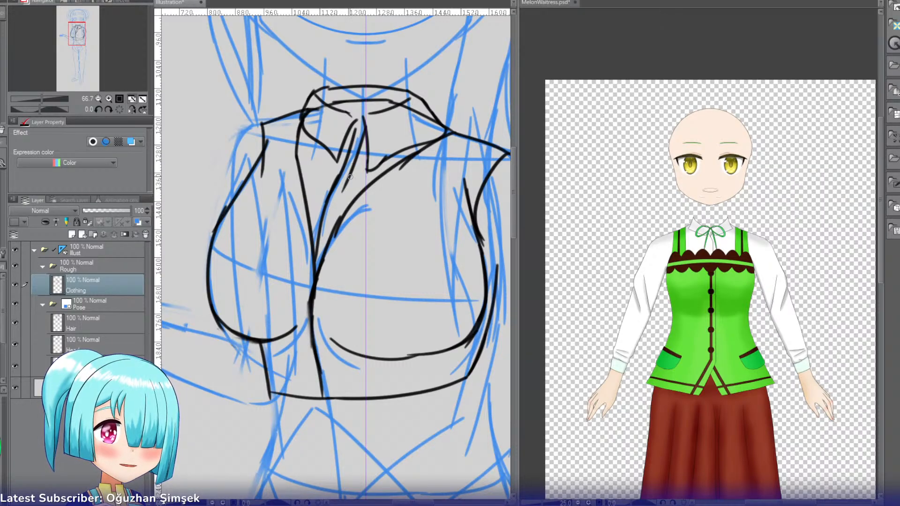
Step: Add a second curved placket line down to the vest's neckline point and short fold strokes beside it
left_click_drag(352, 172, 322, 246)
key("ctrl+z")
left_click_drag(352, 172, 319, 256)
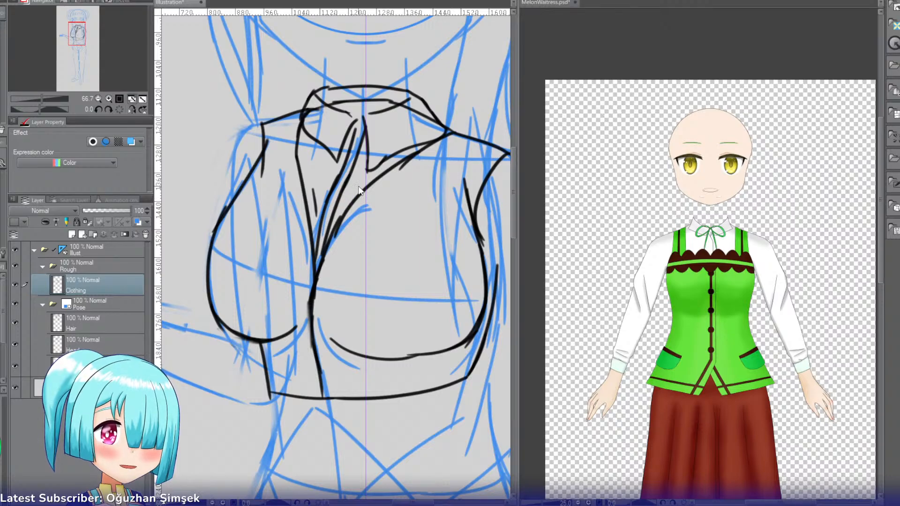
left_click_drag(360, 182, 346, 202)
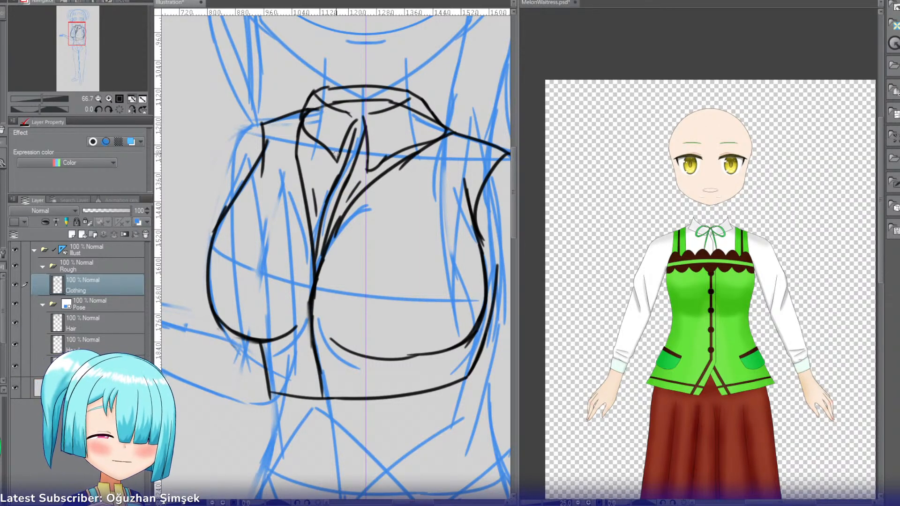
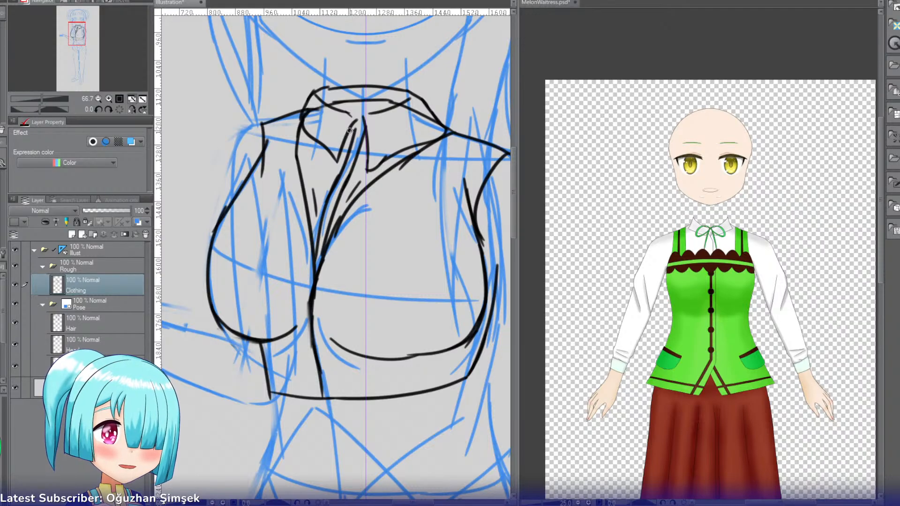
Step: Try a round tie knot at the collar opening with a long ribbon tail hanging down the centre of the chest
mouse_move(349, 131)
left_mouse_down()
mouse_move(340, 150)
mouse_move(375, 137)
mouse_move(371, 150)
mouse_move(341, 152)
mouse_move(322, 205)
left_mouse_up()
key("ctrl+z")
key("ctrl+z")
mouse_move(345, 150)
left_mouse_down()
mouse_move(312, 216)
mouse_move(295, 297)
left_mouse_up()
key("ctrl+z")
key("ctrl+z")
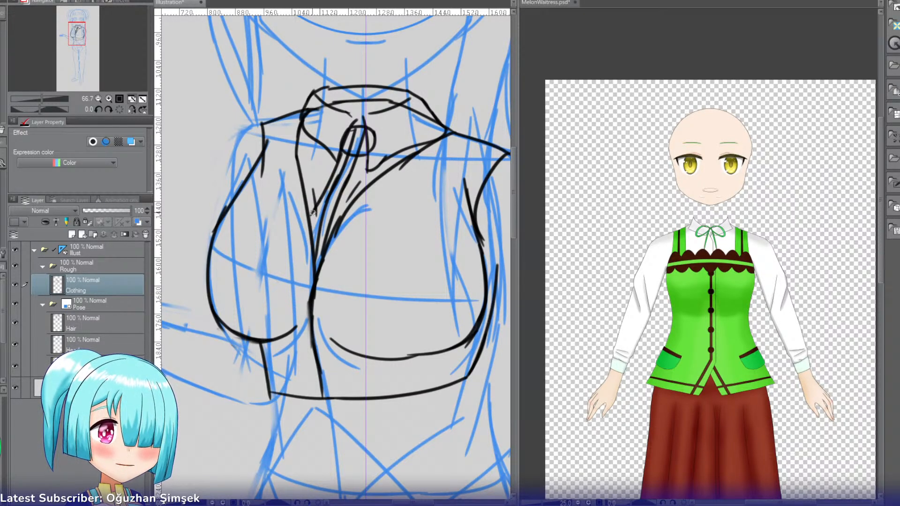
left_click_drag(316, 210, 299, 302)
left_click_drag(364, 153, 336, 232)
key("ctrl+z")
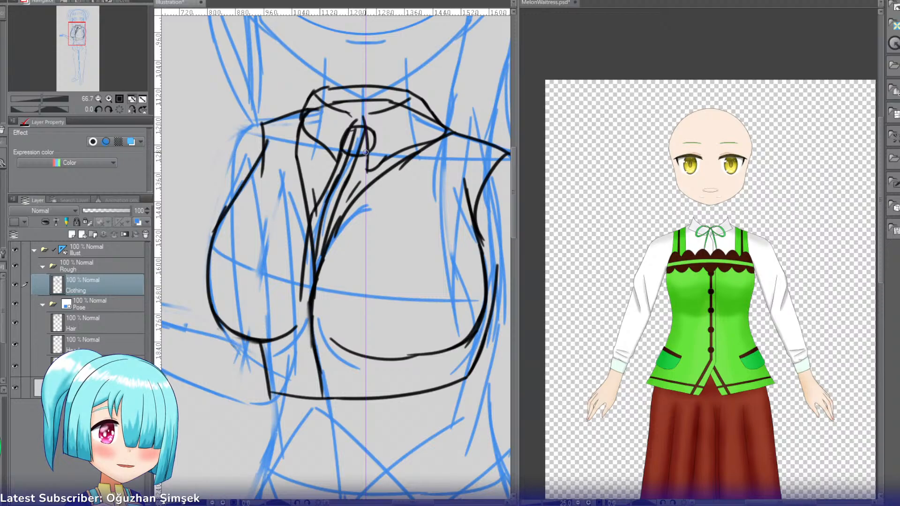
Step: Try a second long ribbon tail from the knot and close both tails with slanted ends below the chest
key("ctrl+z")
left_click_drag(364, 154, 331, 258)
key("ctrl+z")
key("ctrl+z")
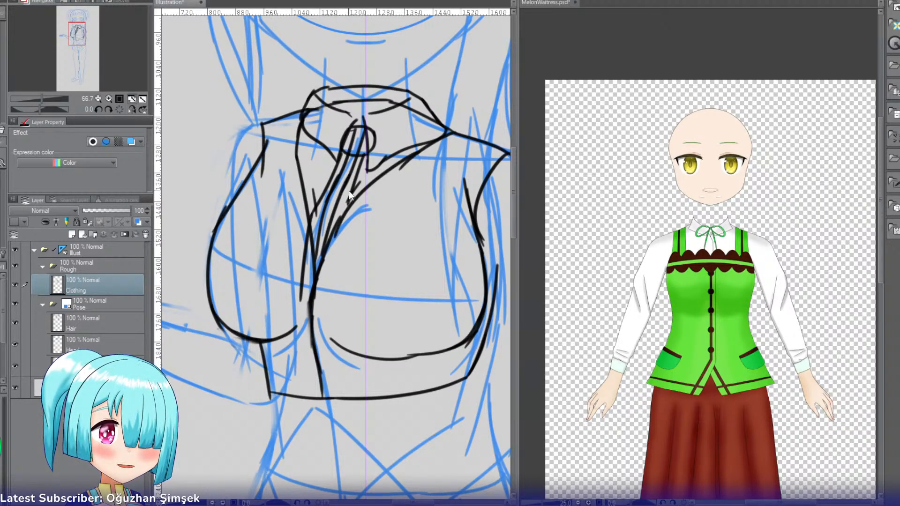
left_click_drag(353, 190, 325, 249)
key("ctrl+z")
left_click_drag(304, 280, 299, 358)
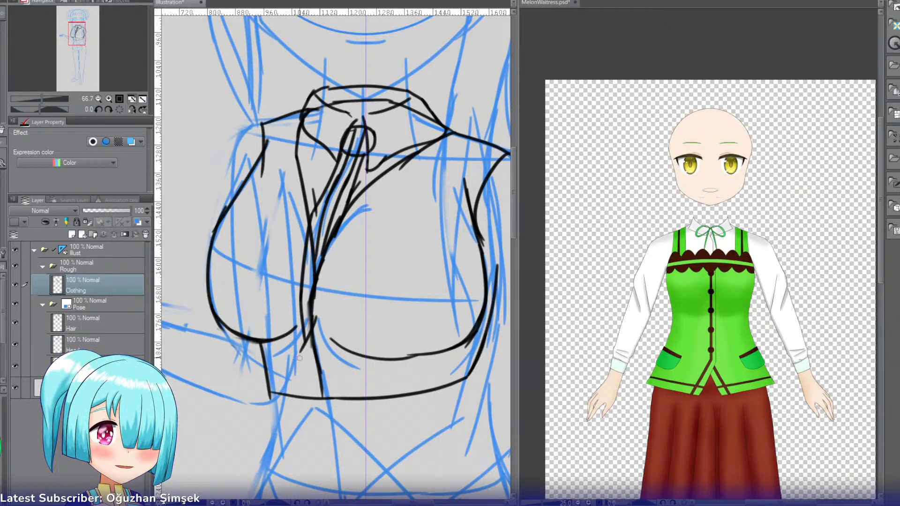
left_click_drag(319, 320, 307, 348)
key("ctrl+z")
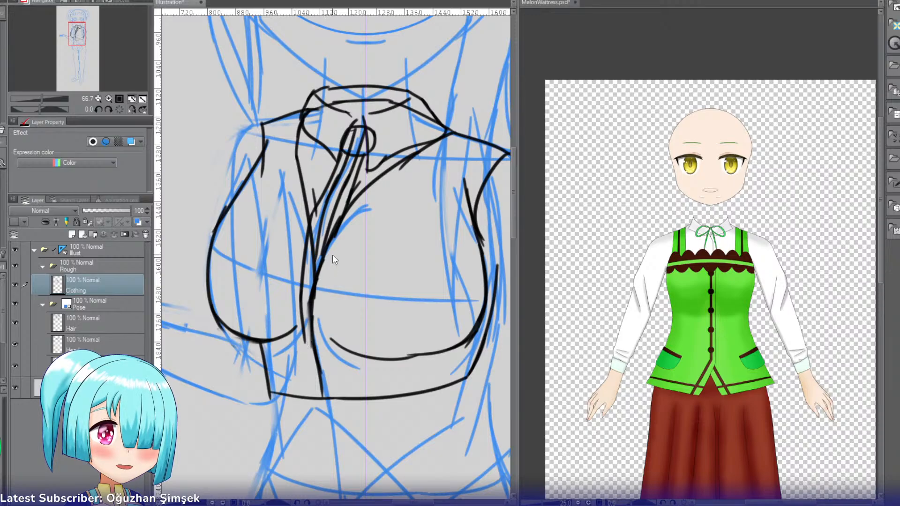
left_click_drag(352, 196, 341, 255)
key("ctrl+z")
left_click_drag(349, 194, 323, 317)
key("ctrl+z")
mouse_move(339, 241)
left_mouse_down()
mouse_move(332, 313)
mouse_move(314, 344)
left_mouse_up()
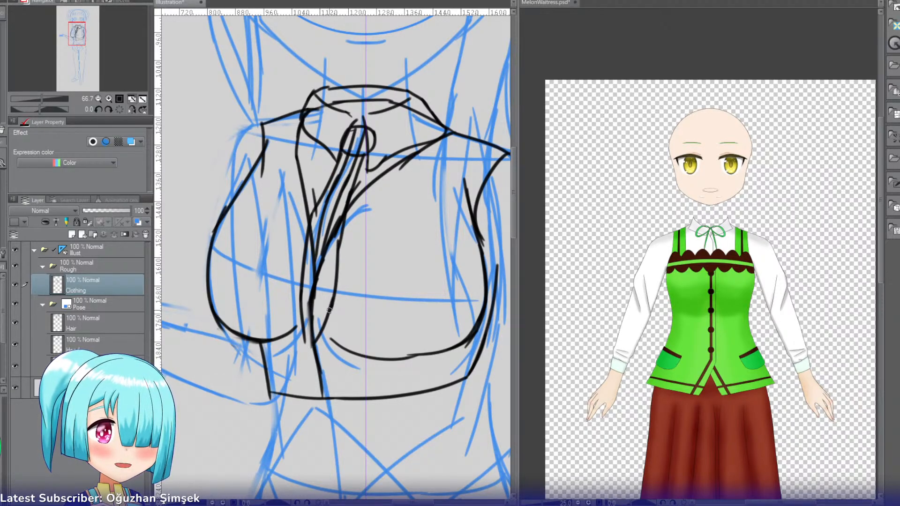
left_click_drag(330, 310, 306, 348)
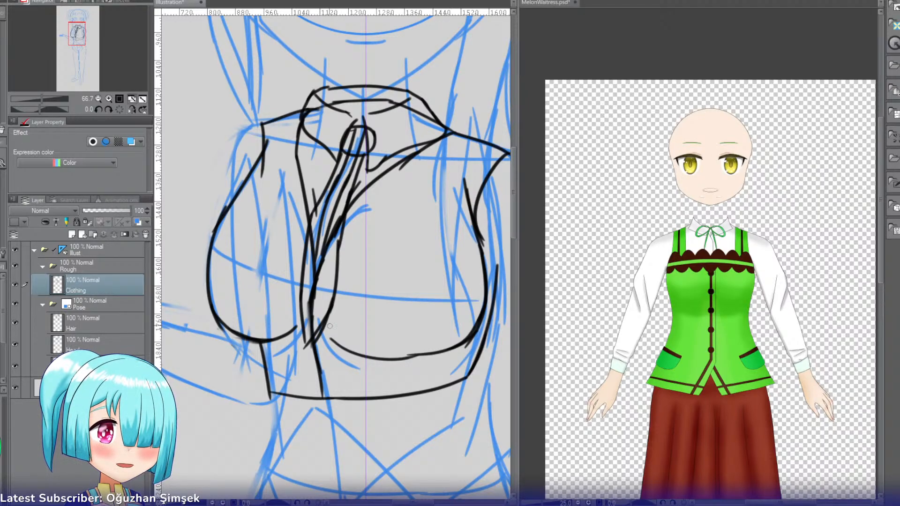
Step: Undo the round knot and both long ribbon tails
key("ctrl+z")
key("ctrl+z")
key("ctrl+z")
key("ctrl+z")
key("ctrl+z")
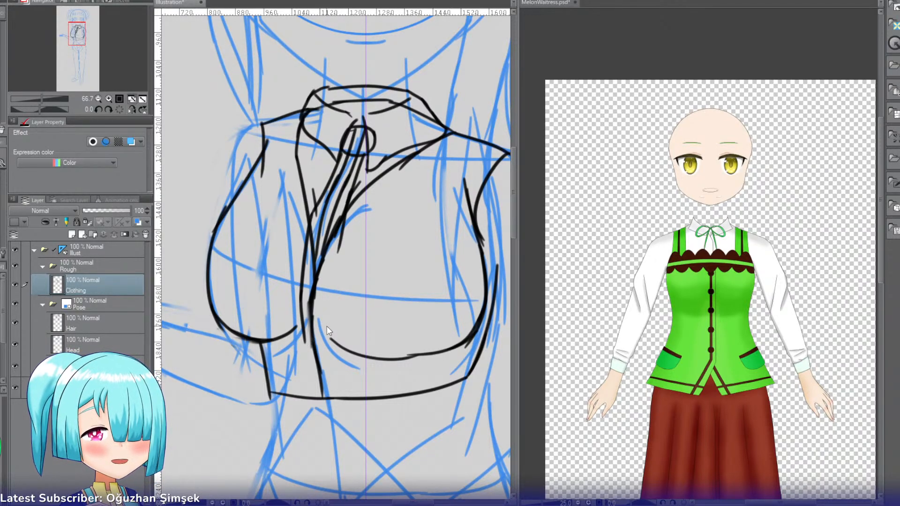
key("ctrl+z")
key("ctrl+z")
key("ctrl+z")
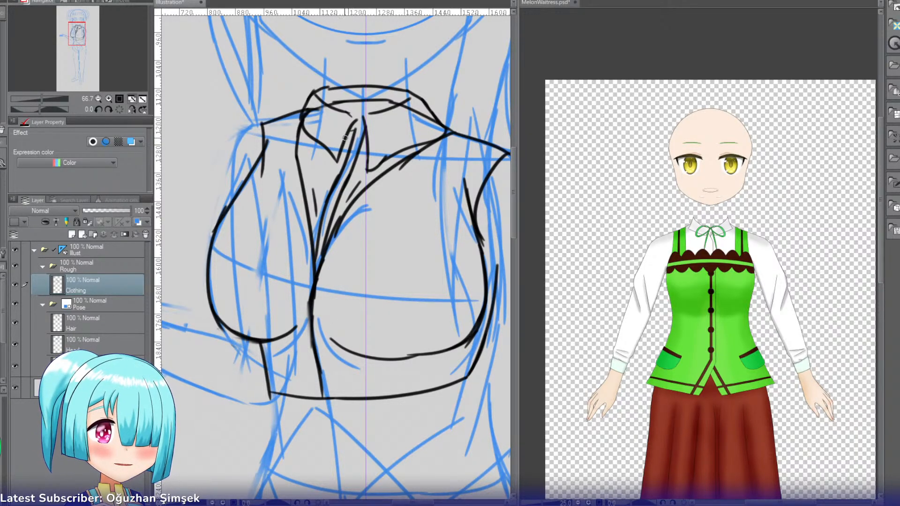
Step: Draw a small bow at the collar opening with a round knot, a loop on each side and two short tails
mouse_move(348, 135)
left_mouse_down()
mouse_move(341, 156)
mouse_move(366, 140)
mouse_move(359, 158)
mouse_move(344, 153)
left_mouse_up()
key("ctrl+z")
key("ctrl+z")
mouse_move(350, 139)
left_mouse_down()
mouse_move(362, 145)
mouse_move(350, 155)
mouse_move(348, 140)
mouse_move(353, 147)
left_mouse_up()
key("ctrl+z")
key("ctrl+z")
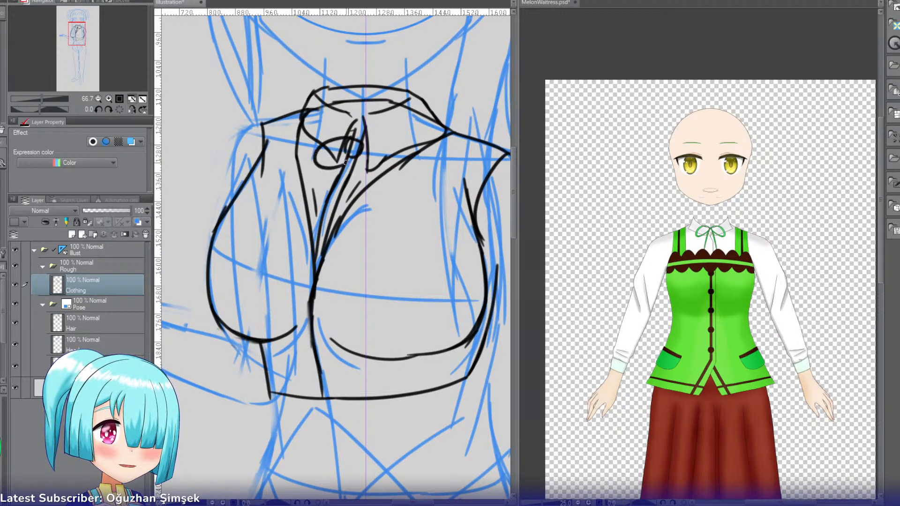
key("ctrl+z")
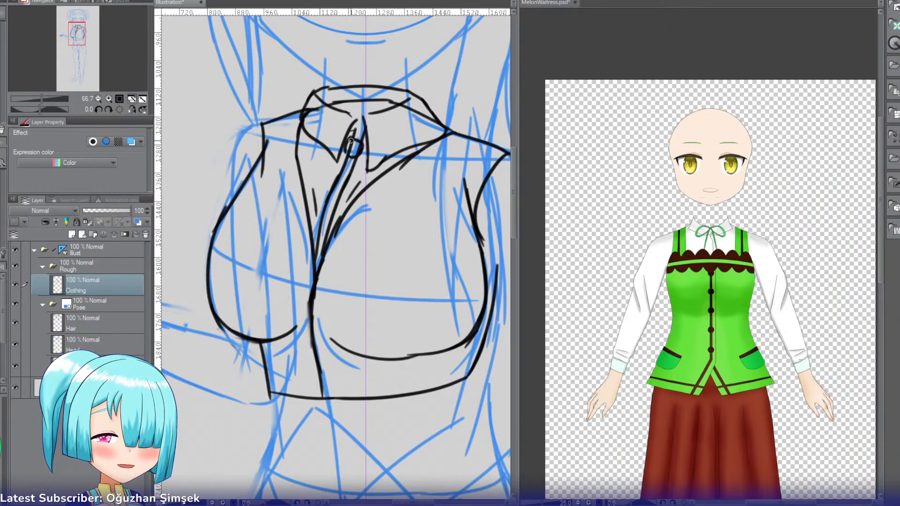
mouse_move(351, 138)
left_mouse_down()
mouse_move(344, 158)
mouse_move(381, 164)
mouse_move(356, 157)
mouse_move(314, 194)
left_mouse_up()
key("ctrl+z")
left_click_drag(357, 158, 349, 204)
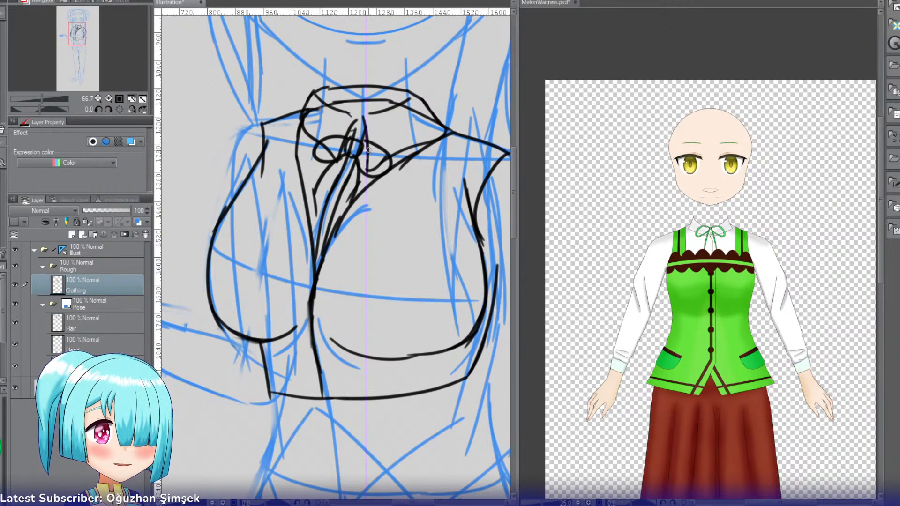
Step: Add short slanted ribbon strokes across the collar flaps leading down to the bow's knot
left_click_drag(405, 119, 359, 148)
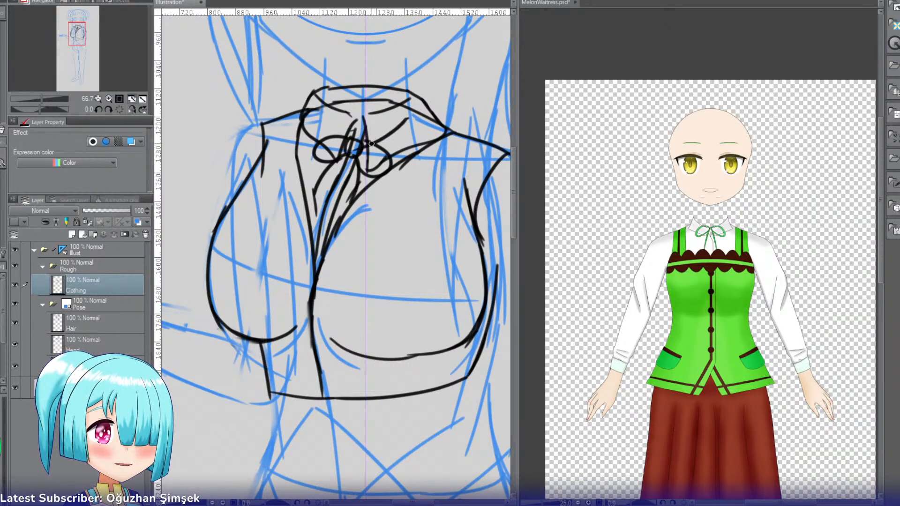
mouse_move(315, 118)
left_mouse_down()
mouse_move(364, 136)
mouse_move(342, 139)
left_mouse_up()
key("ctrl+z")
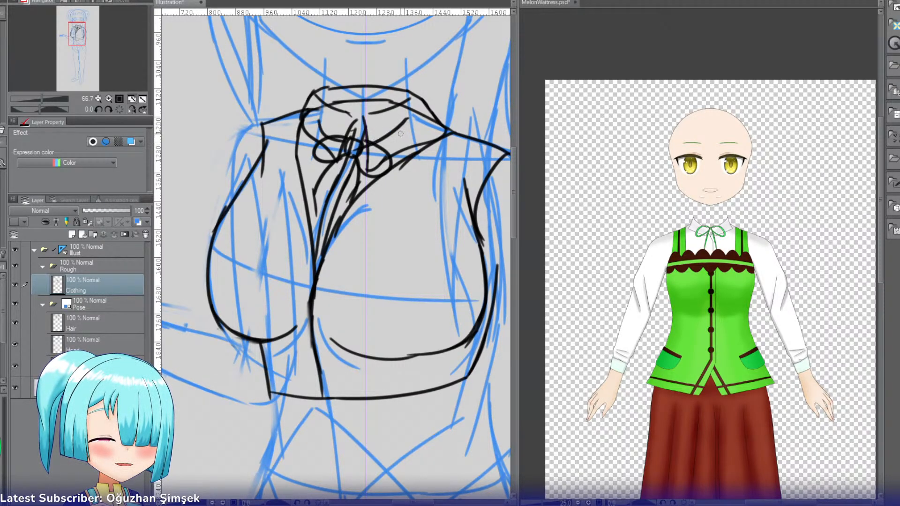
left_click_drag(407, 121, 358, 149)
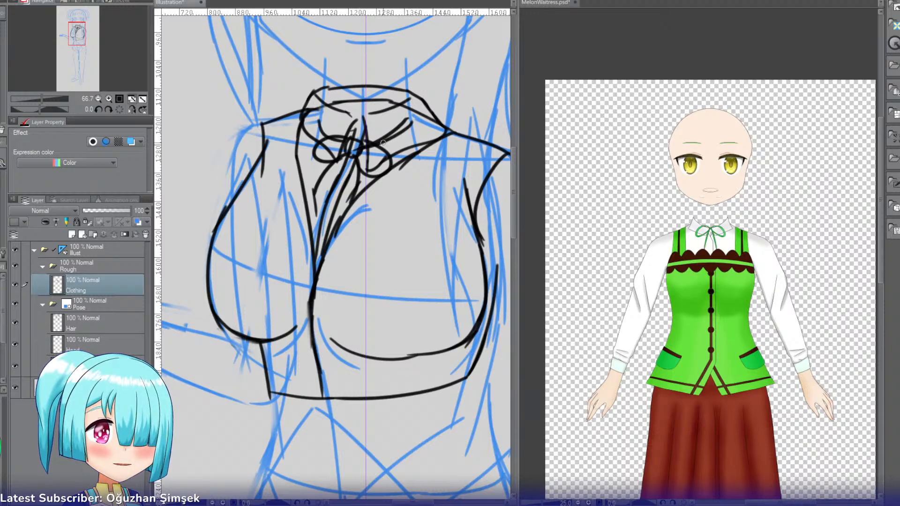
Step: Draw the vest's side edge from the hem under the chest down to the hip on the outstretched arm's side
left_click(98, 99)
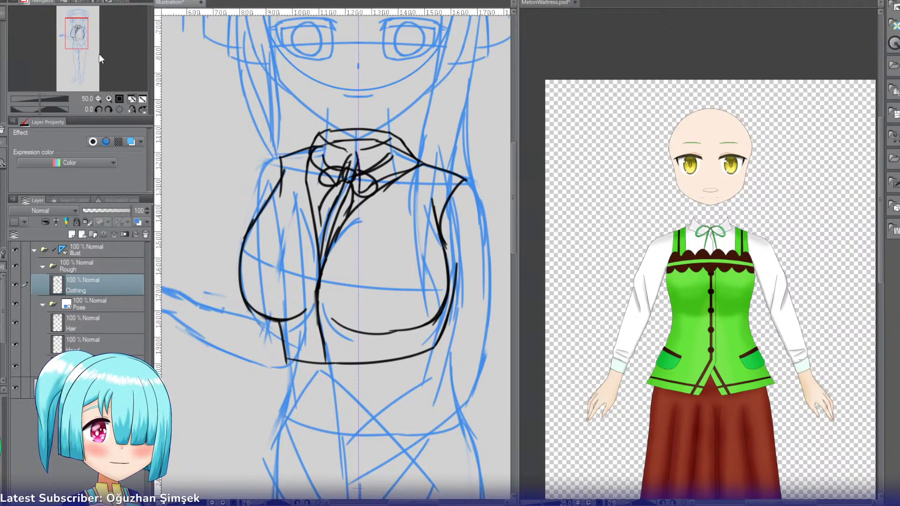
left_click_drag(76, 40, 76, 47)
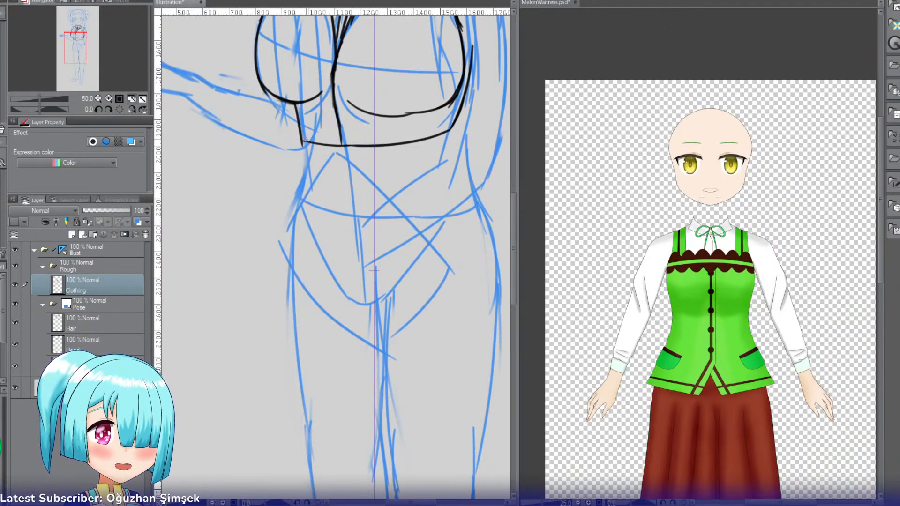
key("ctrl+z")
left_click_drag(304, 139, 287, 209)
key("ctrl+z")
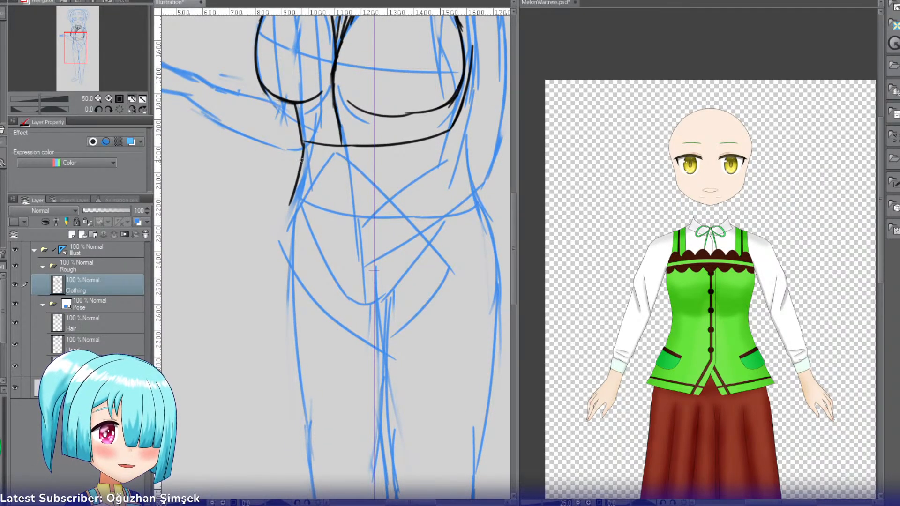
key("ctrl+z")
key("ctrl+z")
left_click_drag(304, 141, 283, 225)
key("ctrl+z")
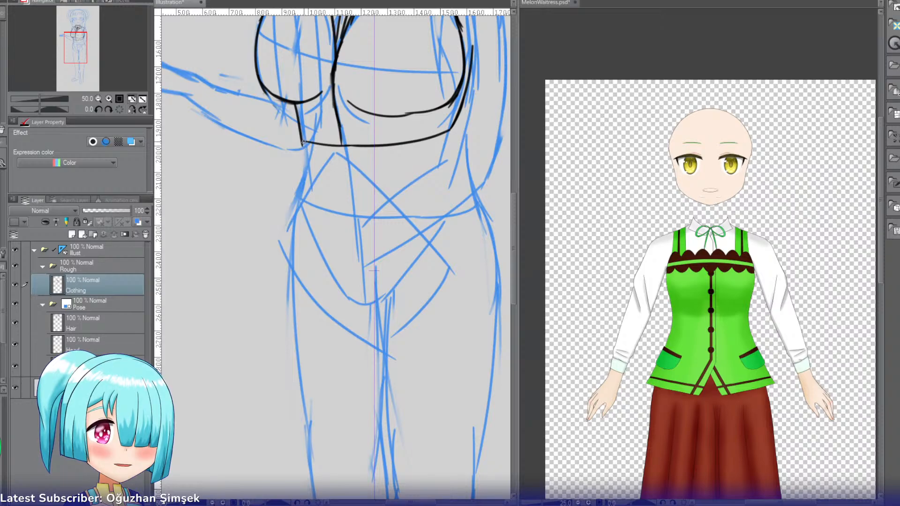
left_click_drag(304, 142, 284, 194)
key("ctrl+z")
key("ctrl+z")
left_click_drag(305, 142, 291, 203)
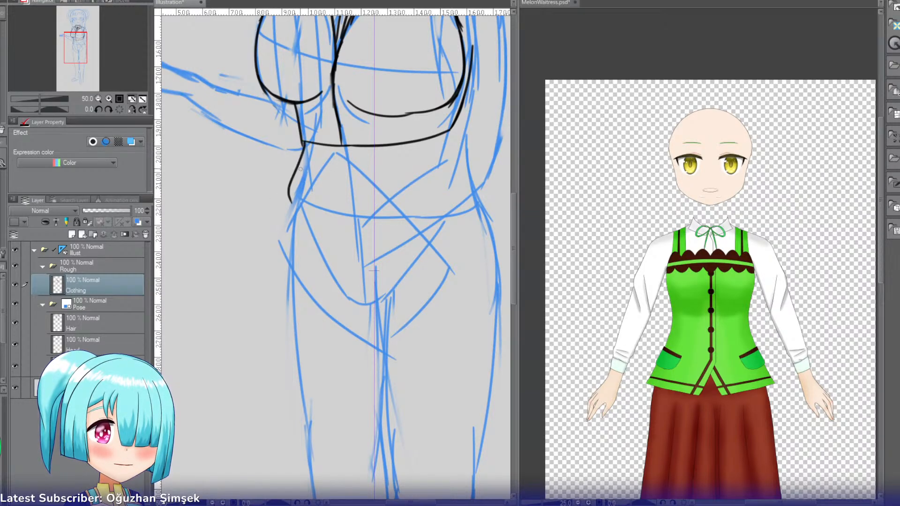
key("ctrl+z")
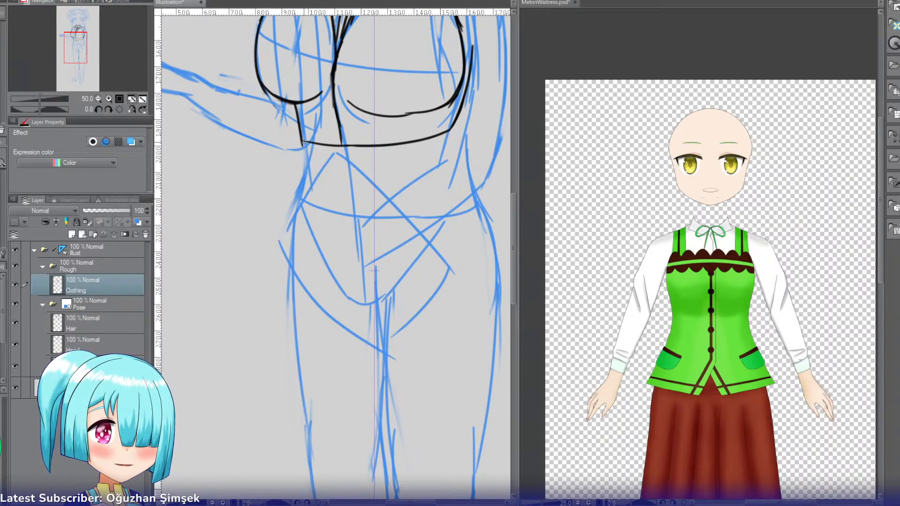
left_click_drag(303, 143, 292, 199)
key("ctrl+z")
key("ctrl+z")
left_click_drag(301, 156, 284, 221)
key("ctrl+z")
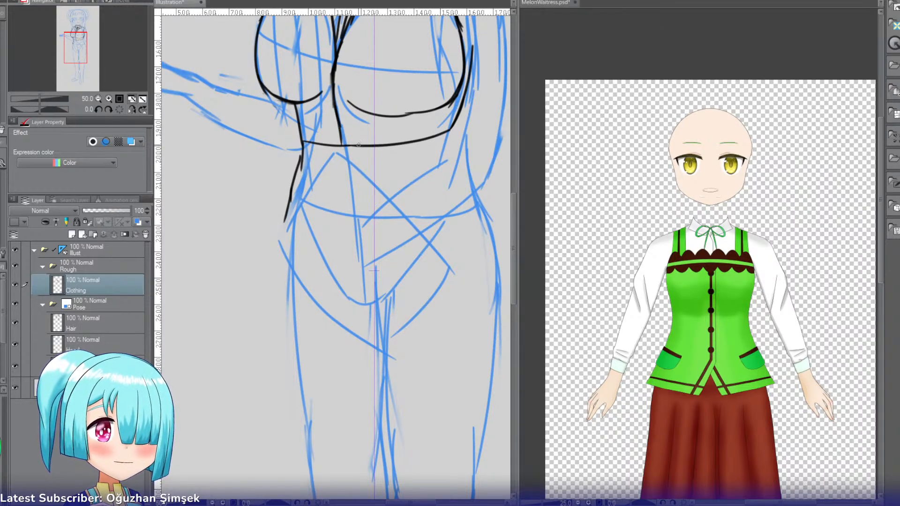
key("ctrl+z")
Step: Draw two parallel front placket lines from below the chest to hip level and the bottom hem toward the opposite hip
mouse_move(350, 145)
left_mouse_down()
mouse_move(362, 204)
mouse_move(361, 222)
mouse_move(351, 182)
mouse_move(352, 227)
left_mouse_up()
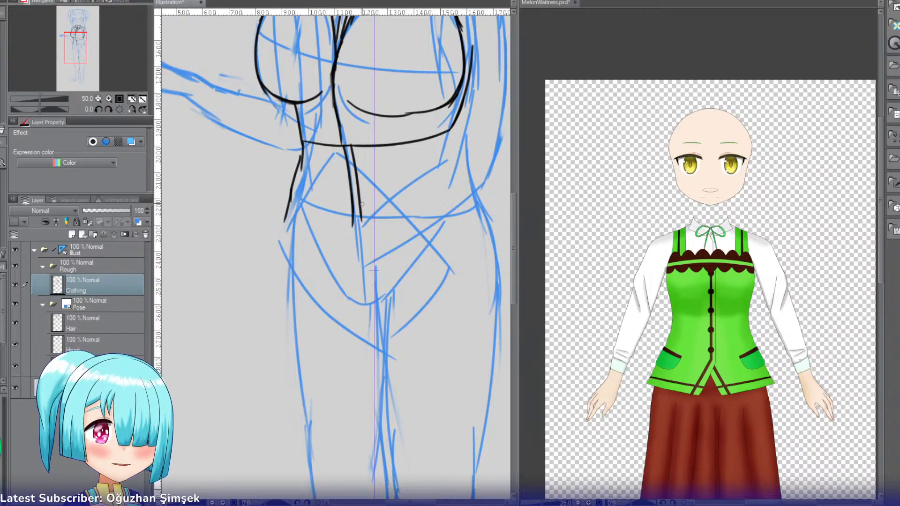
mouse_move(360, 204)
left_mouse_down()
mouse_move(361, 234)
mouse_move(352, 230)
mouse_move(474, 225)
left_mouse_up()
key("ctrl+z")
key("ctrl+z")
key("ctrl+z")
key("ctrl+z")
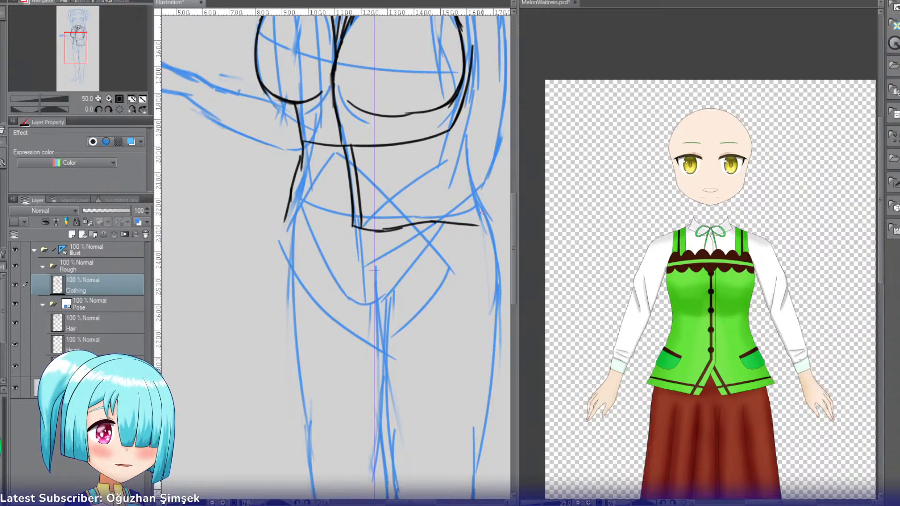
left_click_drag(449, 132, 472, 180)
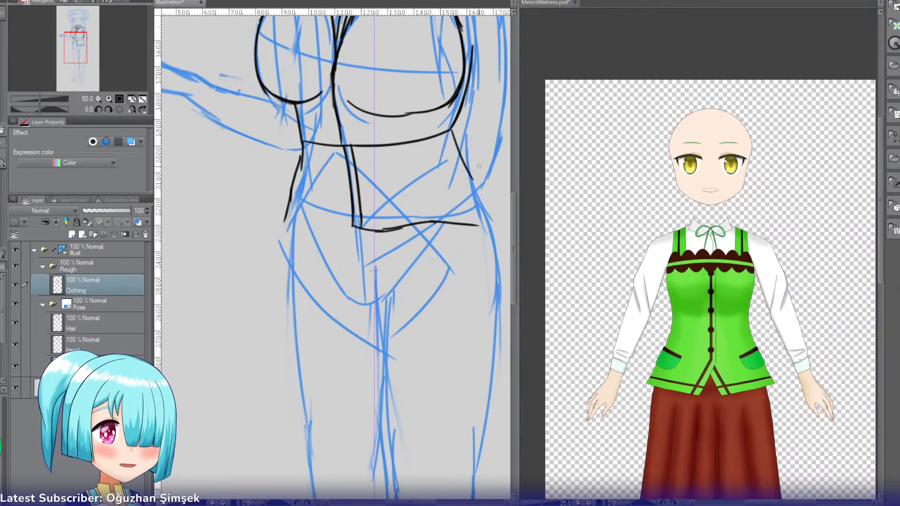
key("ctrl+z")
left_click_drag(476, 98, 470, 182)
key("ctrl+z")
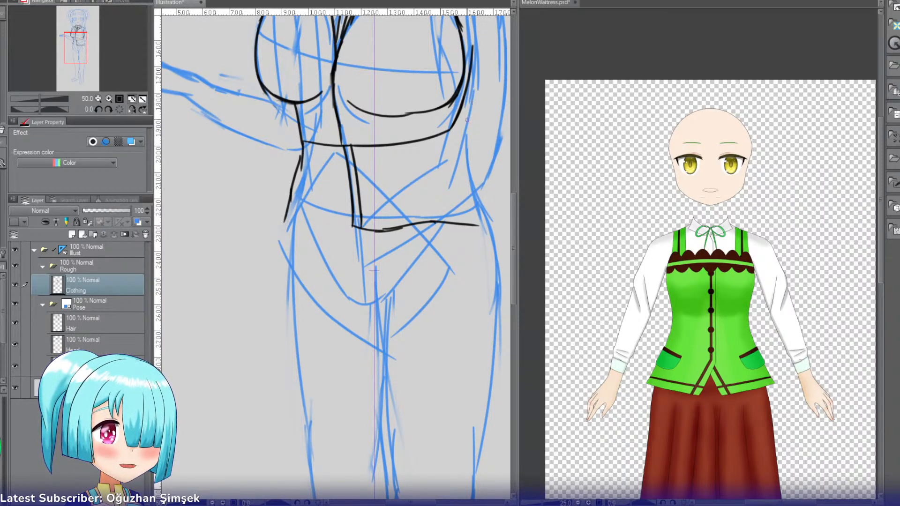
Step: Extend the hem line under the chest outward and slightly up to the torso's side on the lowered arm's side
left_click_drag(442, 133, 473, 123)
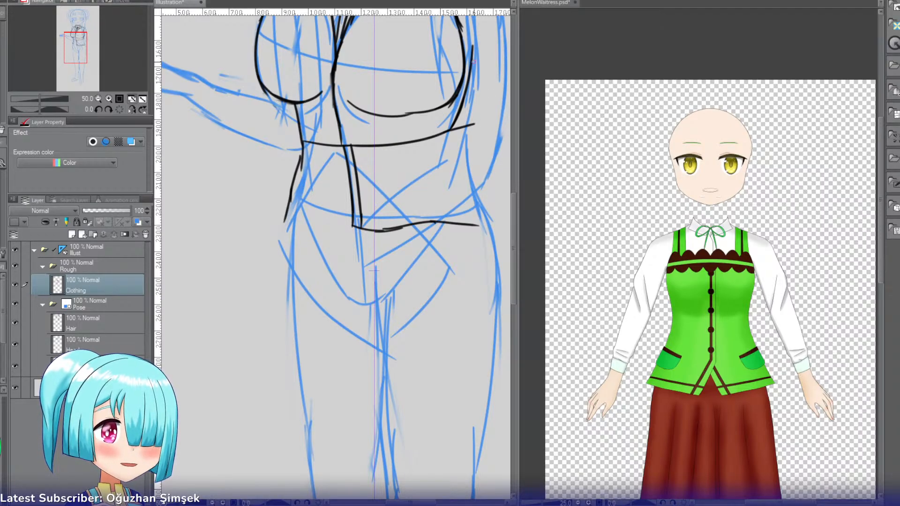
left_click_drag(69, 53, 77, 48)
key("ctrl+z")
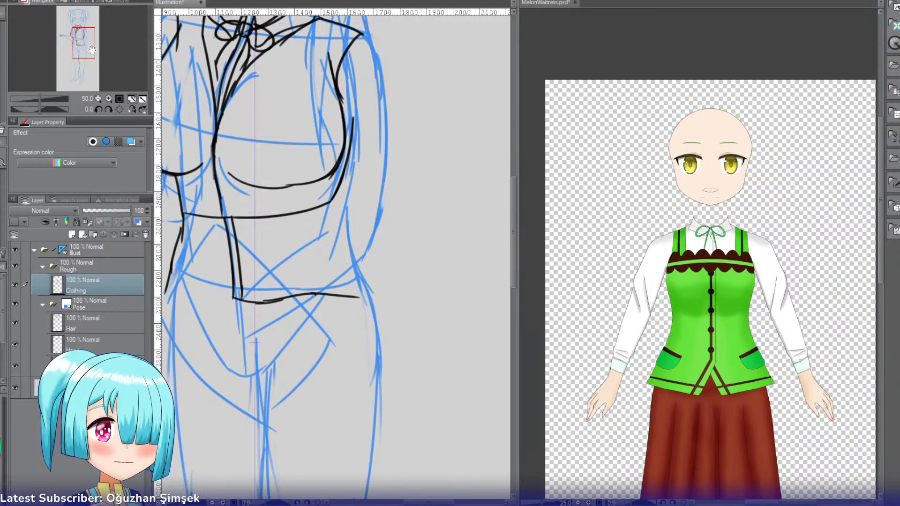
left_click_drag(357, 183, 330, 203)
key("ctrl+z")
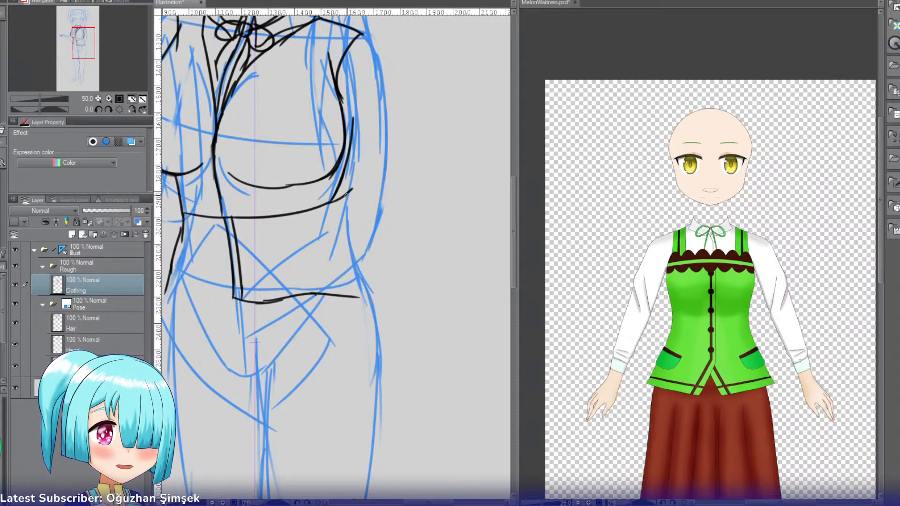
Step: Draw the vest's side line beside the chest from below the armpit down to the end of the under-chest hem
left_click_drag(350, 61, 356, 205)
key("ctrl+z")
left_click_drag(355, 139, 348, 204)
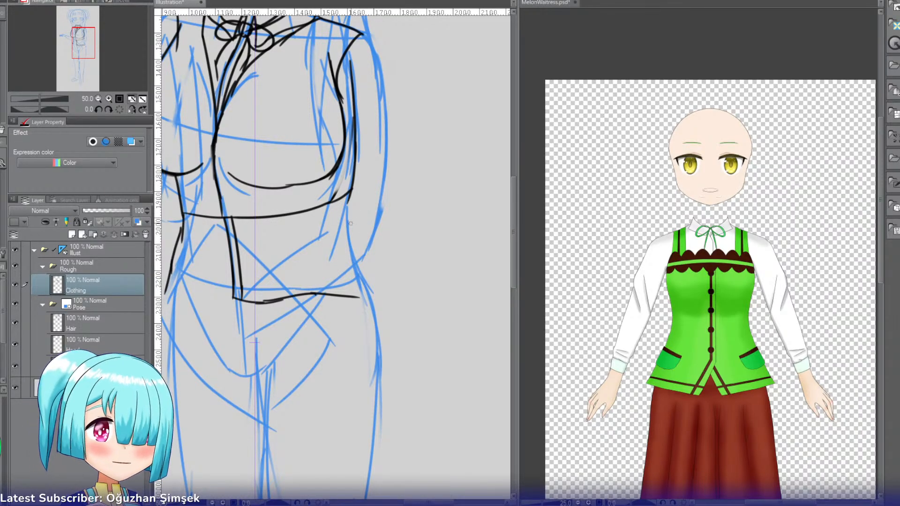
Step: Draw the lower vest's side edge flaring from the under-chest hem over the hip and join it to the bottom hem
left_click_drag(349, 202, 377, 278)
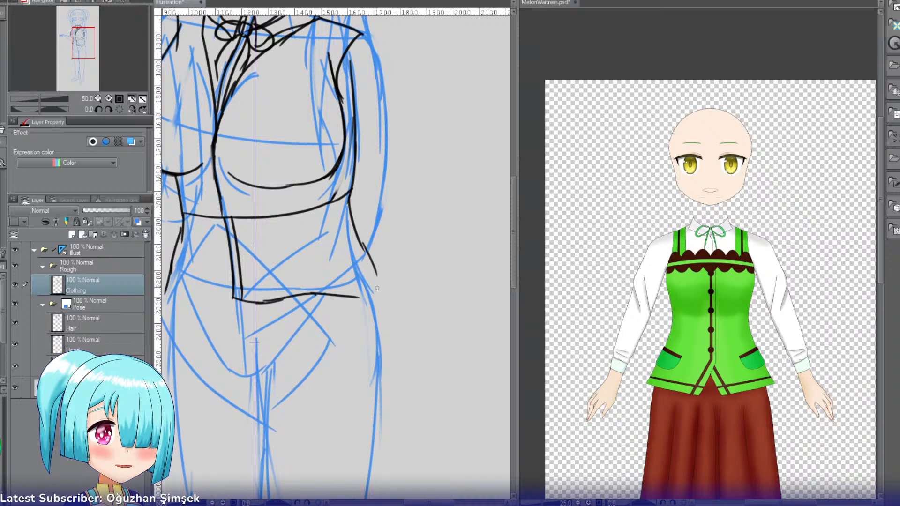
key("ctrl+z")
mouse_move(359, 234)
left_mouse_down()
mouse_move(359, 269)
mouse_move(379, 286)
left_mouse_up()
key("ctrl+z")
mouse_move(362, 252)
left_mouse_down()
mouse_move(381, 309)
mouse_move(371, 282)
mouse_move(383, 301)
mouse_move(363, 297)
mouse_move(385, 309)
mouse_move(354, 297)
mouse_move(380, 303)
mouse_move(371, 285)
mouse_move(383, 305)
mouse_move(358, 298)
left_mouse_up()
key("ctrl+z")
key("ctrl+z")
key("ctrl+z")
key("ctrl+z")
key("ctrl+z")
key("ctrl+z")
key("ctrl+z")
key("ctrl+z")
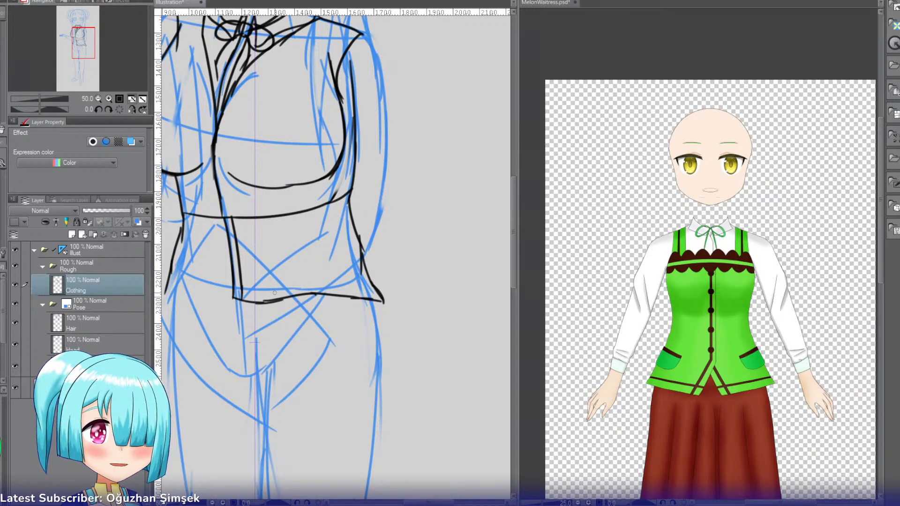
Step: Add short fold strokes above the bottom hem and draw the hem from the placket to the side edge by the outstretched arm
mouse_move(273, 289)
left_mouse_down()
mouse_move(304, 282)
mouse_move(360, 297)
left_mouse_up()
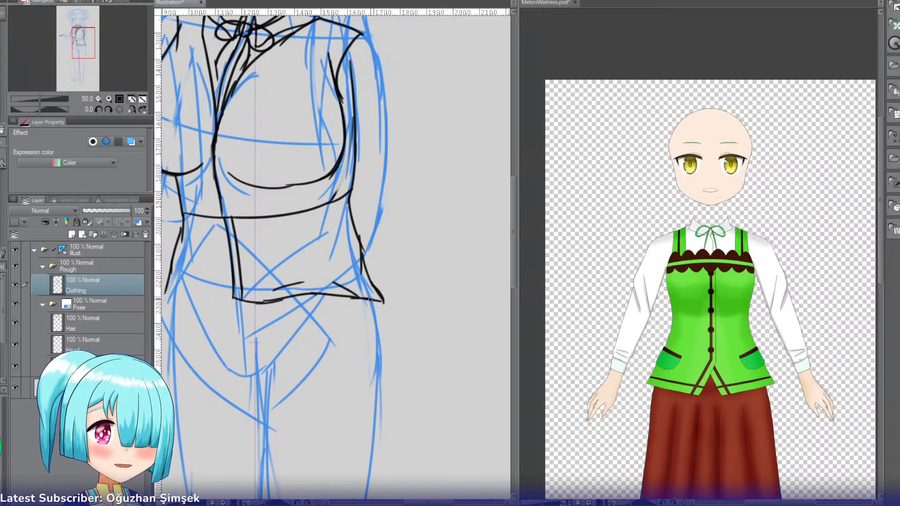
left_click_drag(85, 52, 77, 58)
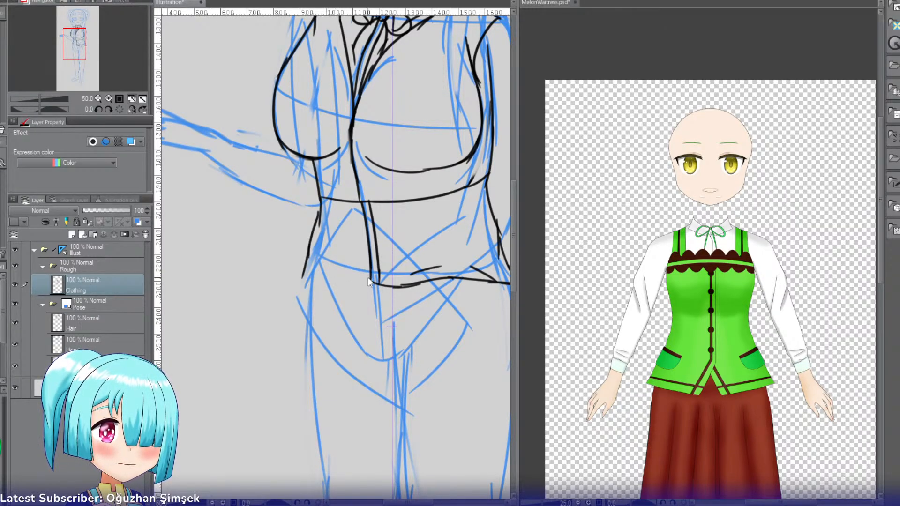
left_click_drag(367, 277, 300, 277)
key("ctrl+z")
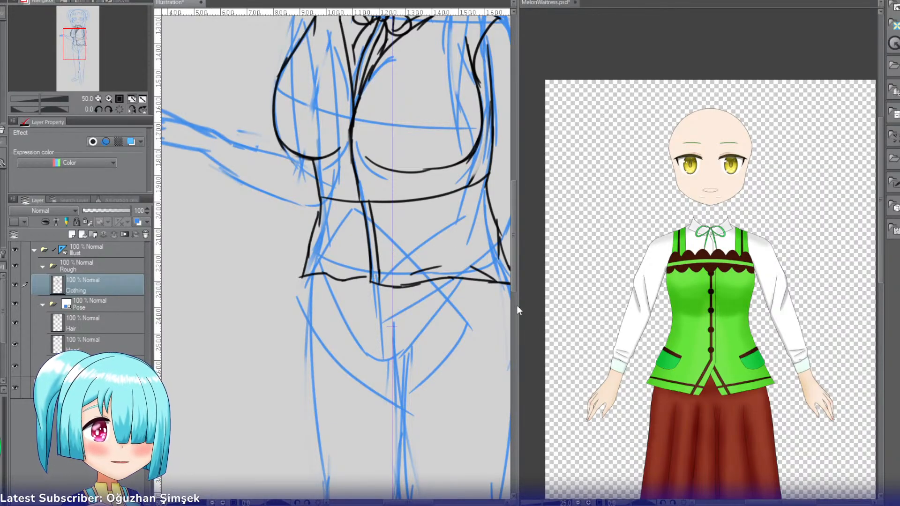
Step: Draw the shoulder line from the collar out to the shoulder of the outstretched arm
left_click_drag(313, 28, 297, 92)
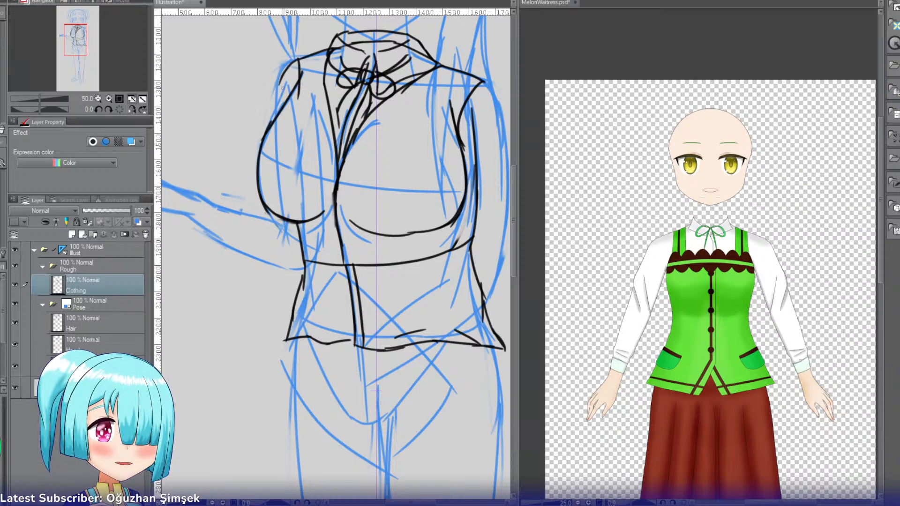
key("ctrl+z")
left_click_drag(329, 48, 298, 55)
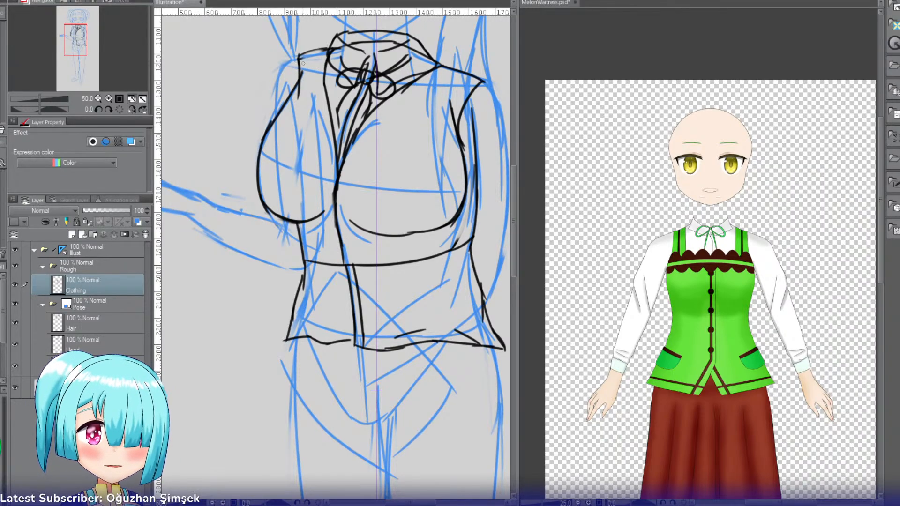
Step: Draw a rounded sleeve cap curving from the end of the shoulder line down to the upper arm
mouse_move(298, 59)
left_mouse_down()
mouse_move(281, 67)
mouse_move(297, 57)
mouse_move(286, 66)
mouse_move(277, 111)
left_mouse_up()
key("ctrl+z")
key("ctrl+z")
key("ctrl+z")
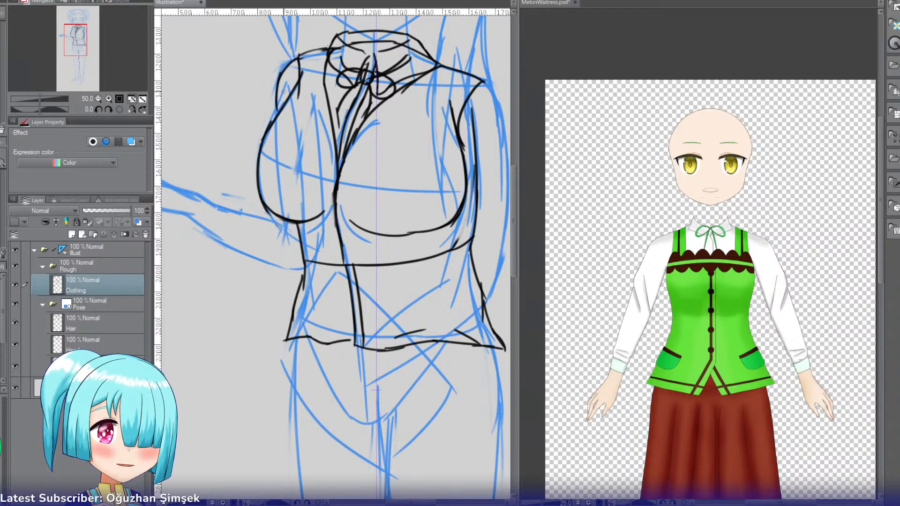
key("ctrl+z")
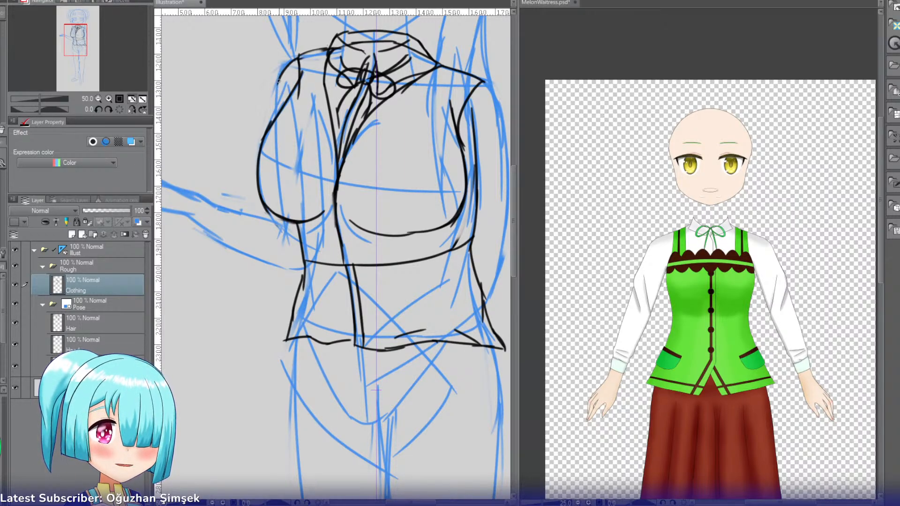
left_click_drag(280, 78, 273, 124)
key("ctrl+z")
key("ctrl+z")
mouse_move(291, 62)
left_mouse_down()
mouse_move(280, 95)
mouse_move(296, 60)
mouse_move(277, 81)
mouse_move(299, 58)
mouse_move(274, 81)
mouse_move(279, 73)
mouse_move(278, 100)
mouse_move(273, 85)
mouse_move(277, 113)
left_mouse_up()
key("ctrl+z")
key("ctrl+z")
key("ctrl+z")
key("ctrl+z")
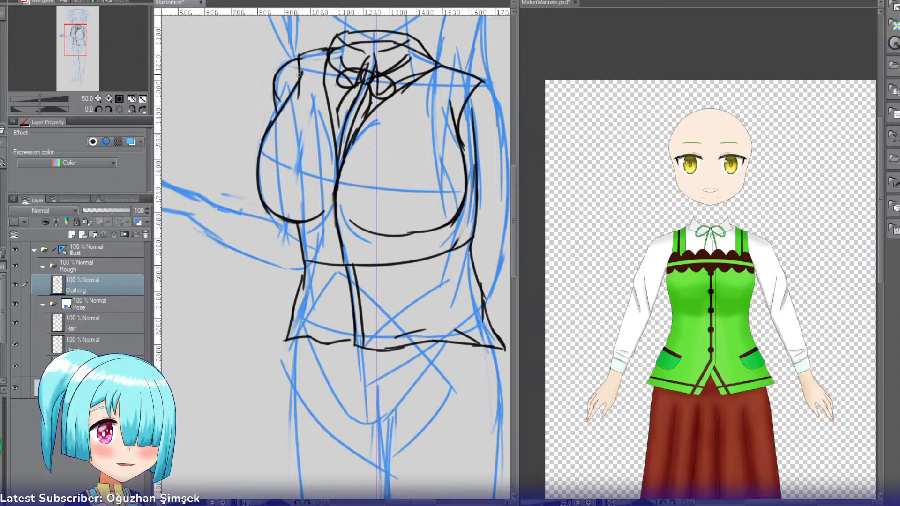
Step: Add short vertical fold strokes inside the upper sleeve and draw its outer edge down to the elbow
mouse_move(310, 93)
left_mouse_down()
mouse_move(303, 133)
mouse_move(310, 147)
left_mouse_up()
key("ctrl+z")
key("ctrl+z")
key("ctrl+z")
mouse_move(281, 110)
left_mouse_down()
mouse_move(286, 184)
mouse_move(276, 157)
mouse_move(282, 203)
left_mouse_up()
key("ctrl+z")
Step: Draw the inner edge of the upper sleeve as a near-vertical line from the chest side down to the elbow
left_click_drag(314, 118, 318, 215)
key("ctrl+z")
key("ctrl+z")
left_click_drag(319, 128, 322, 218)
key("ctrl+z")
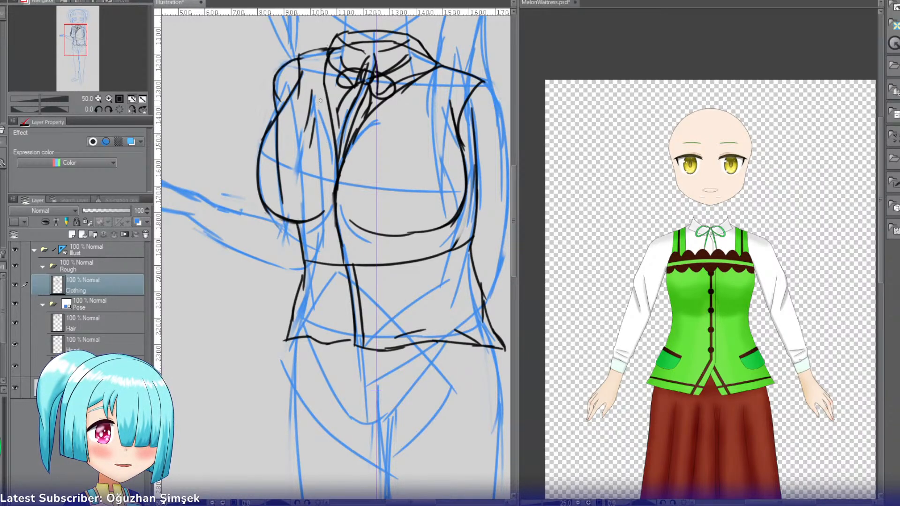
key("ctrl+z")
left_click_drag(320, 100, 323, 217)
key("ctrl+z")
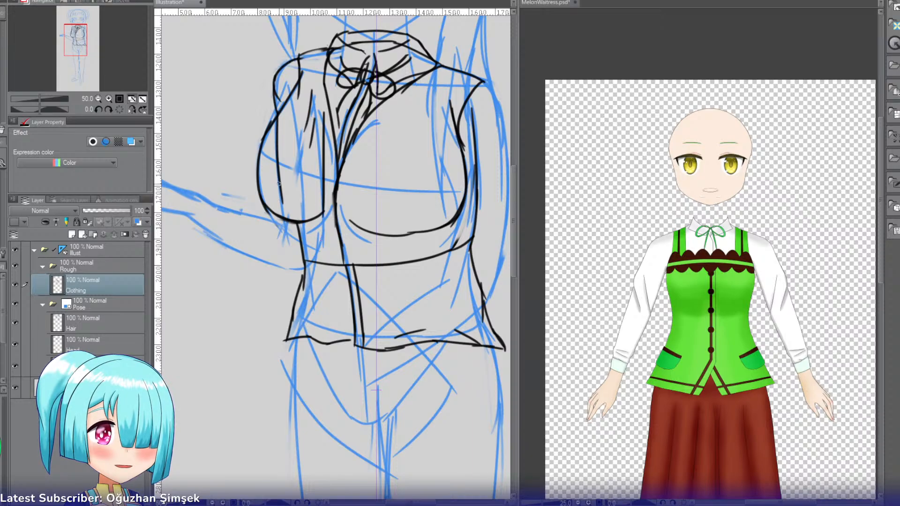
Step: Draw a short crease line across the sleeve at the elbow of the outstretched arm
key("ctrl+z")
mouse_move(278, 164)
left_mouse_down()
mouse_move(280, 227)
mouse_move(287, 217)
mouse_move(296, 234)
mouse_move(305, 210)
mouse_move(295, 214)
mouse_move(311, 264)
left_mouse_up()
key("ctrl+z")
key("ctrl+z")
key("ctrl+z")
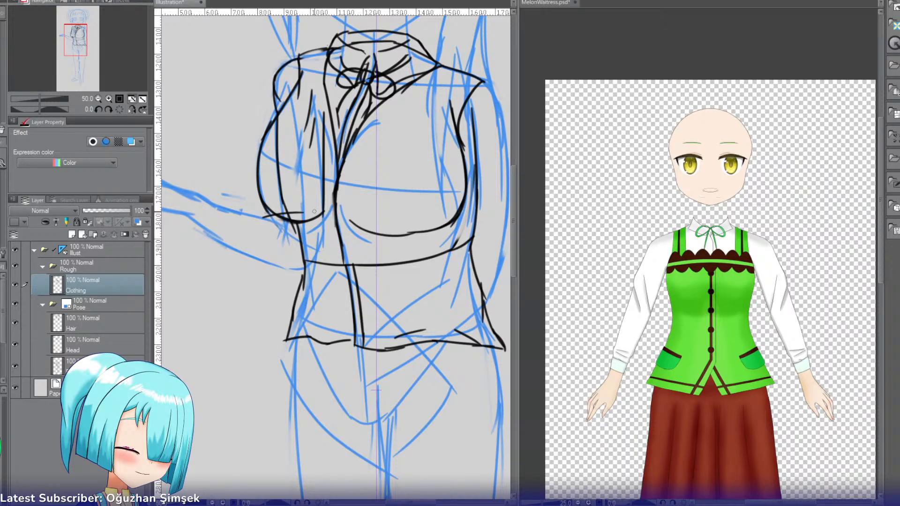
left_click_drag(288, 208, 322, 195)
key("ctrl+z")
left_click_drag(289, 213, 312, 229)
left_click_drag(287, 226, 296, 255)
left_click_drag(275, 223, 269, 257)
key("ctrl+z")
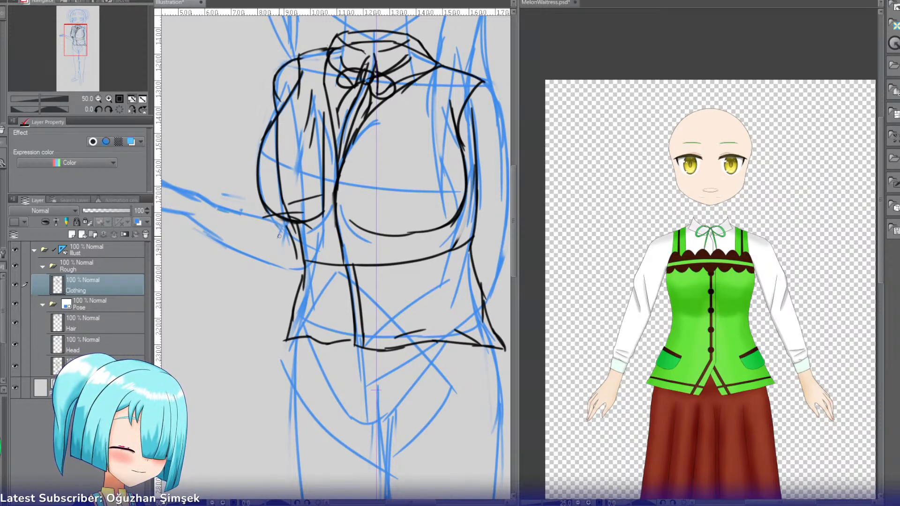
key("ctrl+z")
key("ctrl+z")
key("ctrl+z")
Step: Add curved fold strokes around the sleeve's elbow and curve the back of the elbow down toward the vest's waist
mouse_move(302, 190)
left_mouse_down()
mouse_move(314, 236)
mouse_move(306, 259)
left_mouse_up()
key("ctrl+z")
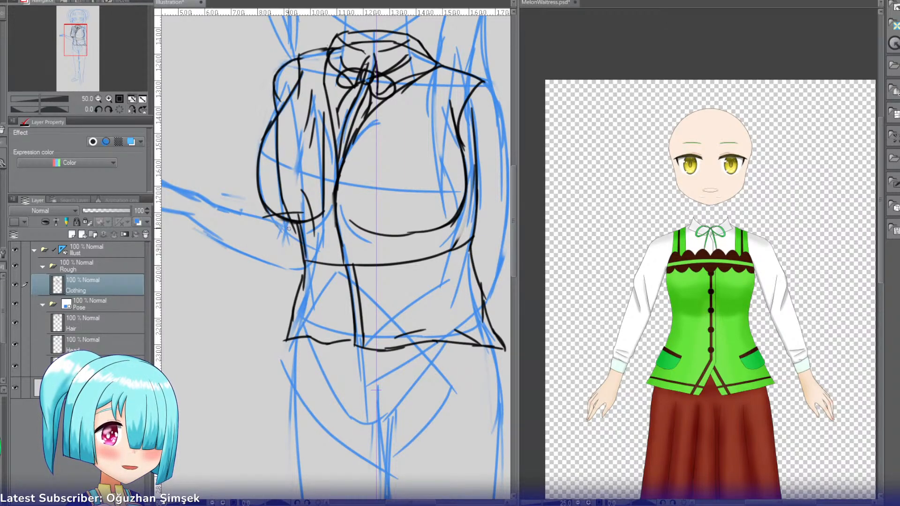
key("ctrl+z")
left_click_drag(290, 227, 300, 265)
left_click_drag(280, 226, 291, 264)
mouse_move(265, 229)
left_mouse_down()
mouse_move(282, 274)
mouse_move(288, 263)
left_mouse_up()
key("ctrl+z")
mouse_move(321, 216)
left_mouse_down()
mouse_move(318, 254)
mouse_move(297, 271)
left_mouse_up()
key("ctrl+z")
key("ctrl+z")
key("ctrl+z")
key("ctrl+z")
key("ctrl+z")
key("ctrl+z")
Step: Draw the forearm sleeve's lower edge from the elbow along the underside of the outstretched arm
left_click_drag(322, 243, 312, 264)
key("ctrl+z")
left_click_drag(259, 257, 306, 268)
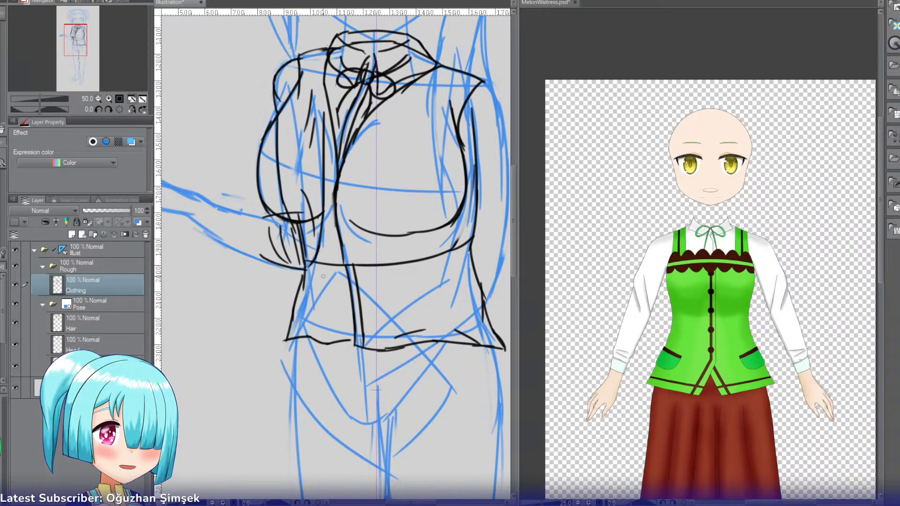
key("ctrl+z")
left_click_drag(225, 244, 307, 269)
key("ctrl+z")
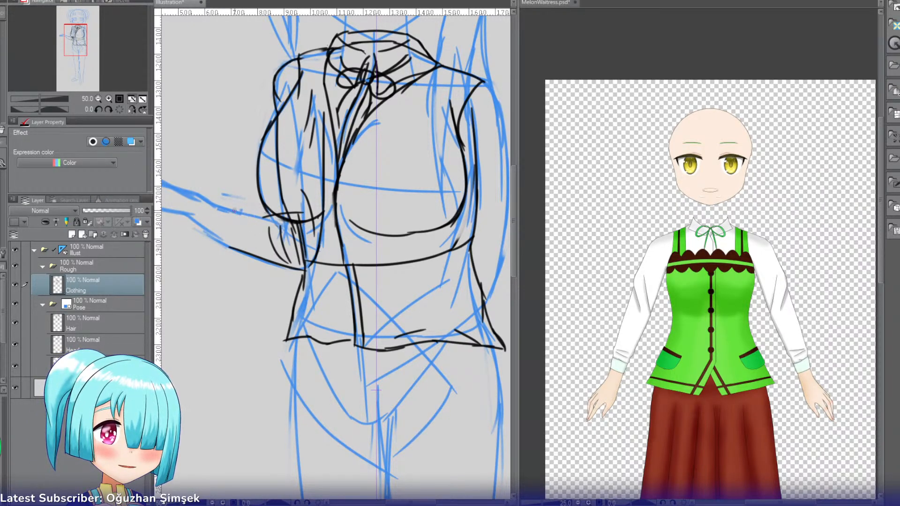
Step: Draw the forearm sleeve's upper edge from the elbow crease toward the wrist and extend its lower edge to match
left_click_drag(226, 211, 312, 235)
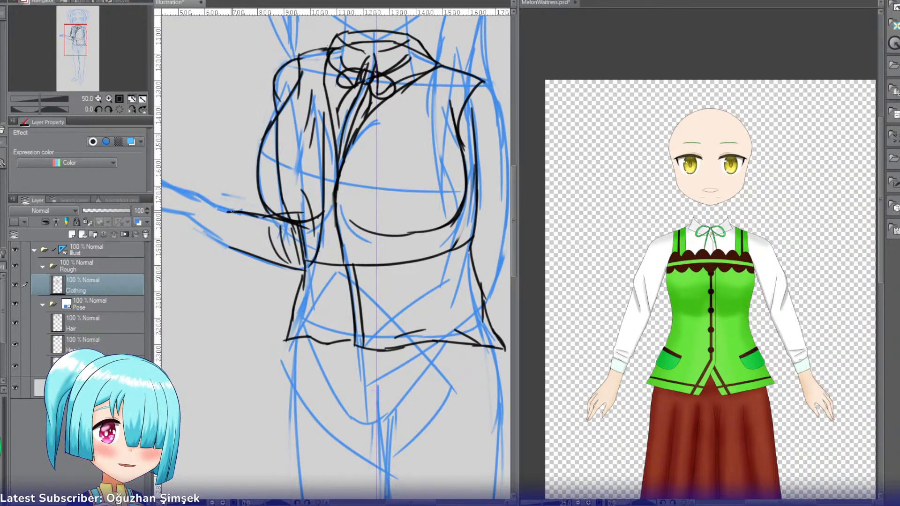
key("ctrl+z")
left_click_drag(215, 207, 256, 216)
key("ctrl+z")
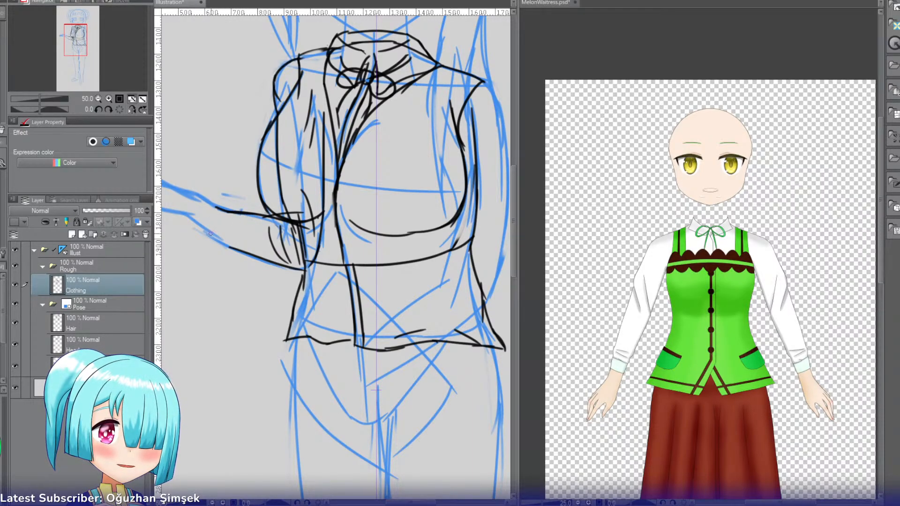
key("ctrl+z")
left_click_drag(204, 230, 253, 256)
key("ctrl+z")
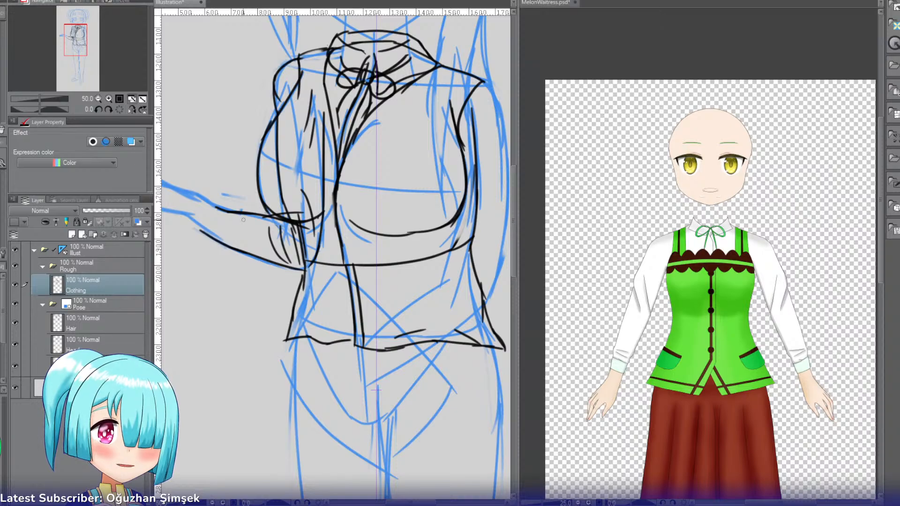
Step: Draw the cuff's curved wrist opening and its upper edge at the end of the outstretched sleeve
left_click_drag(72, 41, 65, 38)
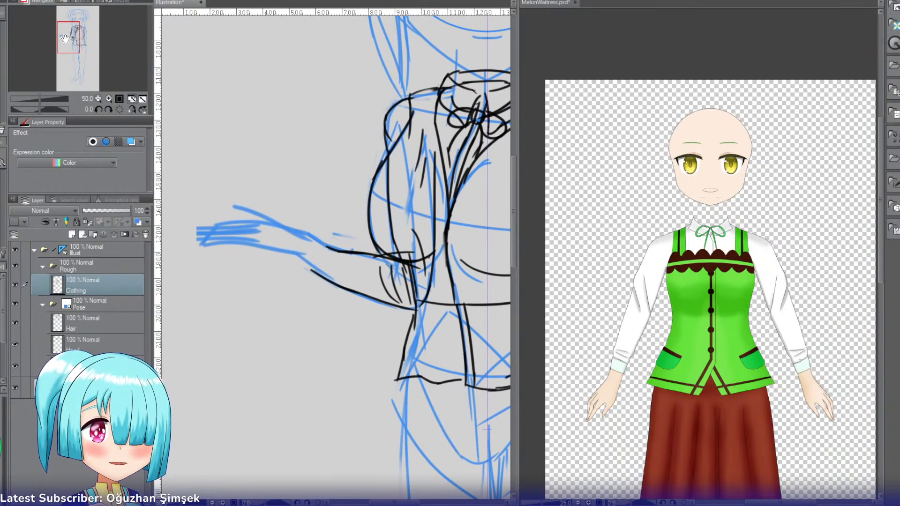
left_click(110, 101)
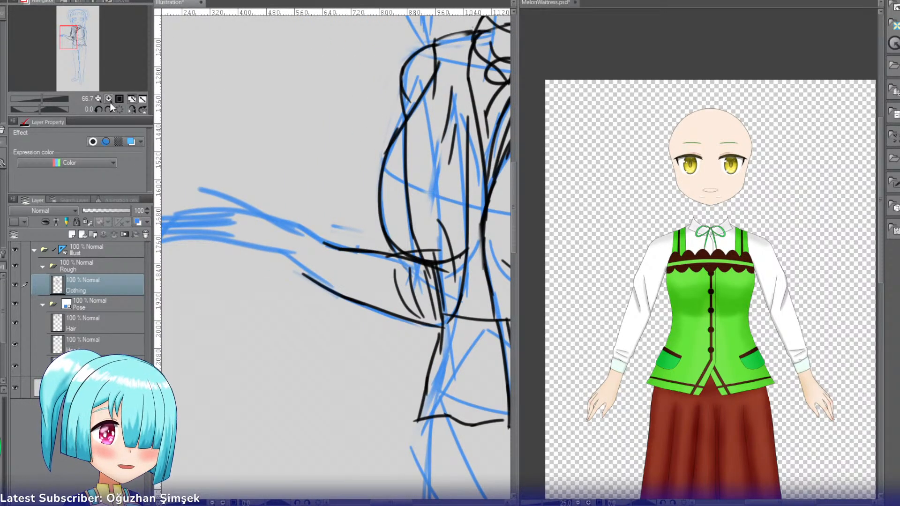
left_click_drag(304, 228, 289, 268)
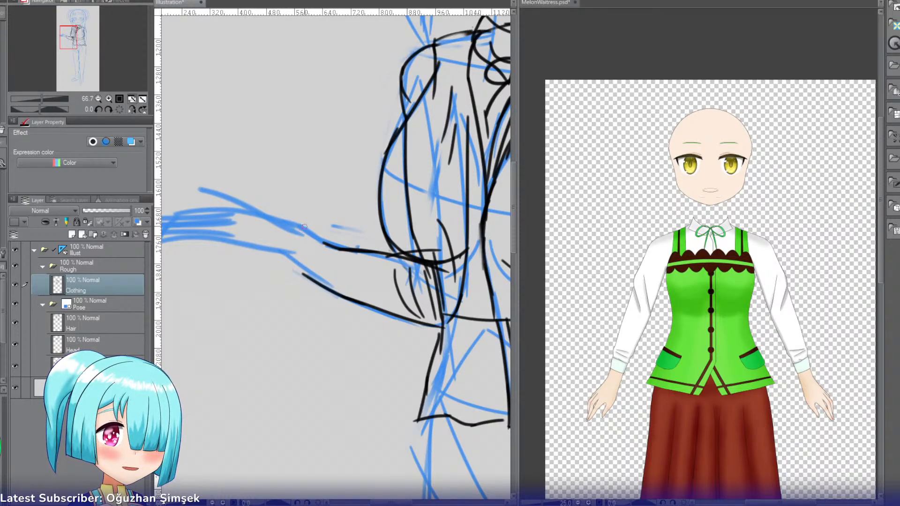
left_click_drag(304, 227, 286, 274)
key("ctrl+z")
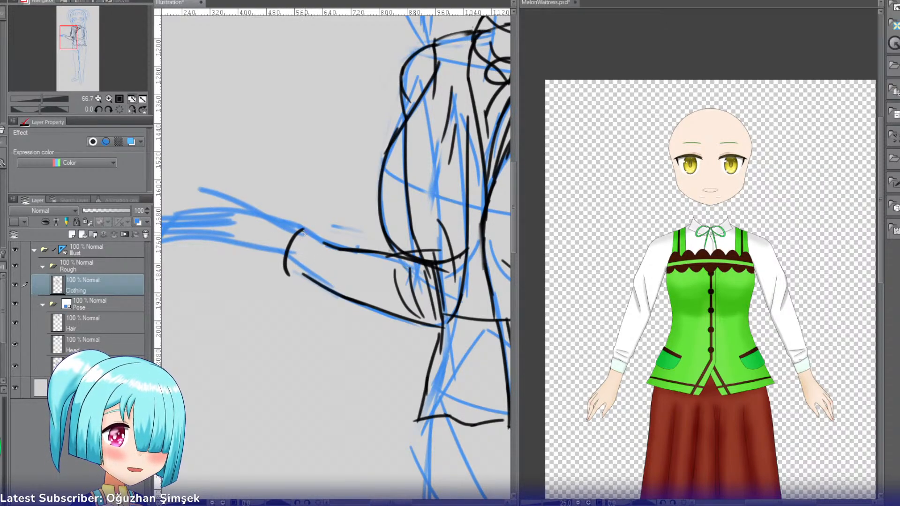
key("ctrl+z")
left_click_drag(307, 225, 288, 268)
mouse_move(304, 226)
left_mouse_down()
mouse_move(346, 240)
mouse_move(333, 267)
left_mouse_up()
key("ctrl+z")
key("ctrl+z")
key("ctrl+z")
Step: Close the cuff with a slanted back edge and an underside line, and round its upper back corner into the sleeve
left_click_drag(346, 238, 329, 291)
key("ctrl+z")
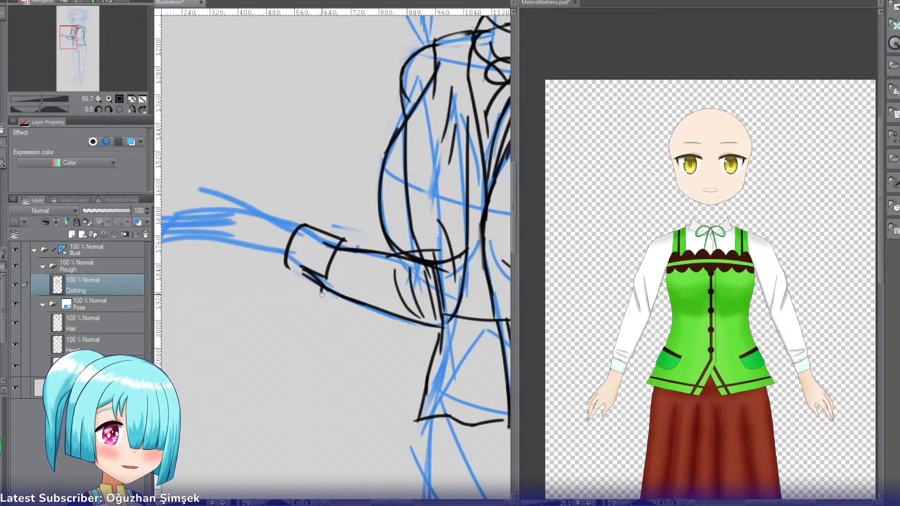
key("ctrl+z")
left_click_drag(286, 270, 323, 295)
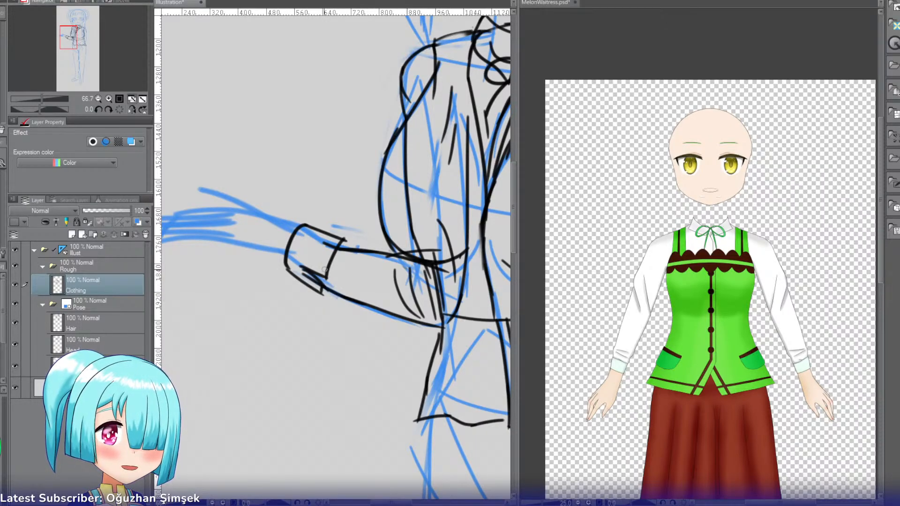
left_click_drag(343, 240, 341, 252)
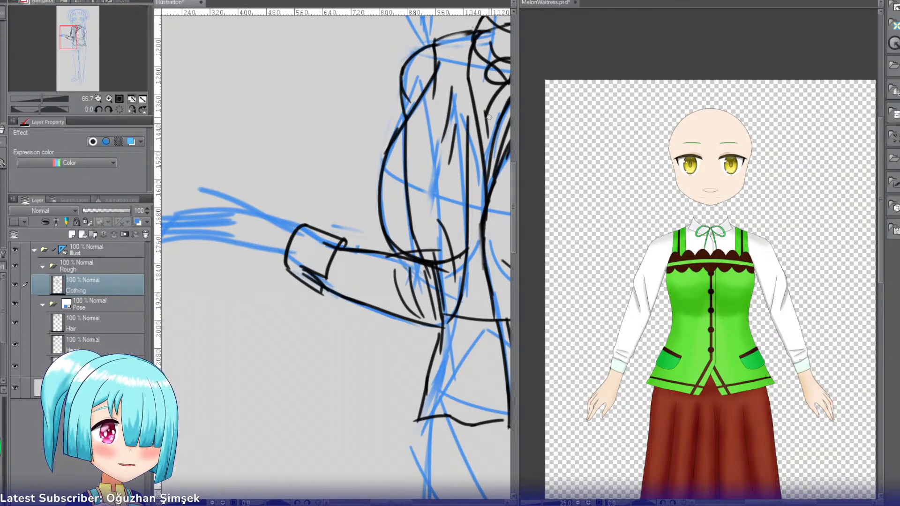
Step: Redraw the upper sleeve's inner edge slightly closer to the arm's center and erase the old line beside it
left_click_drag(456, 101, 459, 243)
key("ctrl+z")
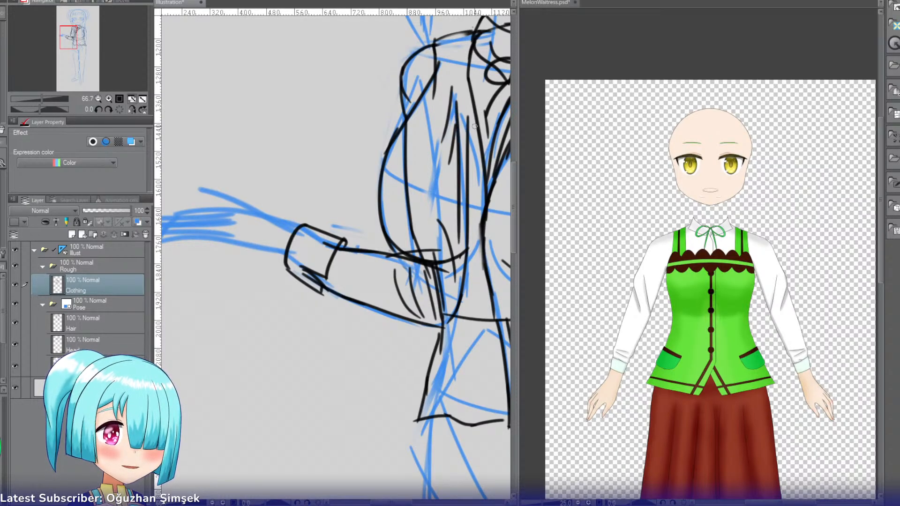
key("e")
left_click_drag(467, 116, 467, 223)
left_click_drag(467, 174, 467, 244)
left_click_drag(467, 210, 467, 286)
key("p")
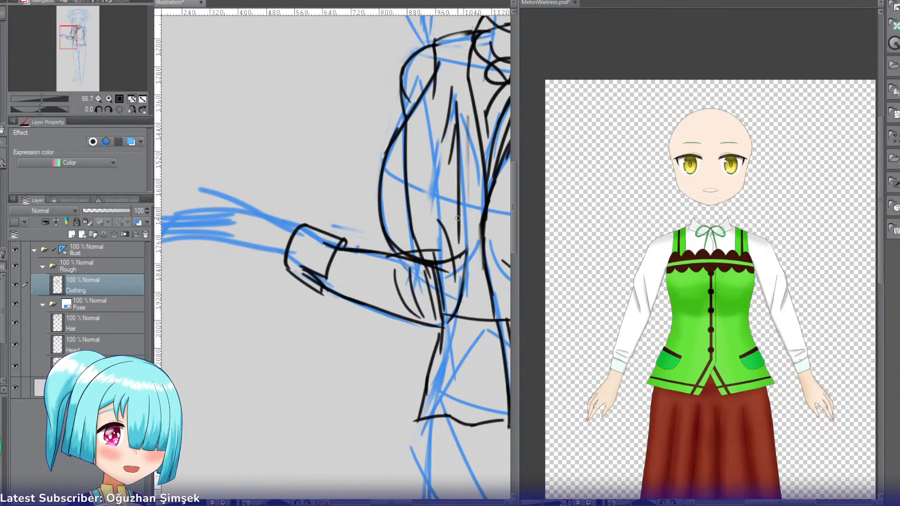
Step: Clean up the upper sleeve's inner edge near the elbow and try a straighter upper edge for the forearm sleeve
mouse_move(457, 219)
left_mouse_down()
mouse_move(455, 312)
mouse_move(459, 251)
mouse_move(458, 300)
left_mouse_up()
key("ctrl+z")
key("e")
left_click_drag(467, 258, 468, 292)
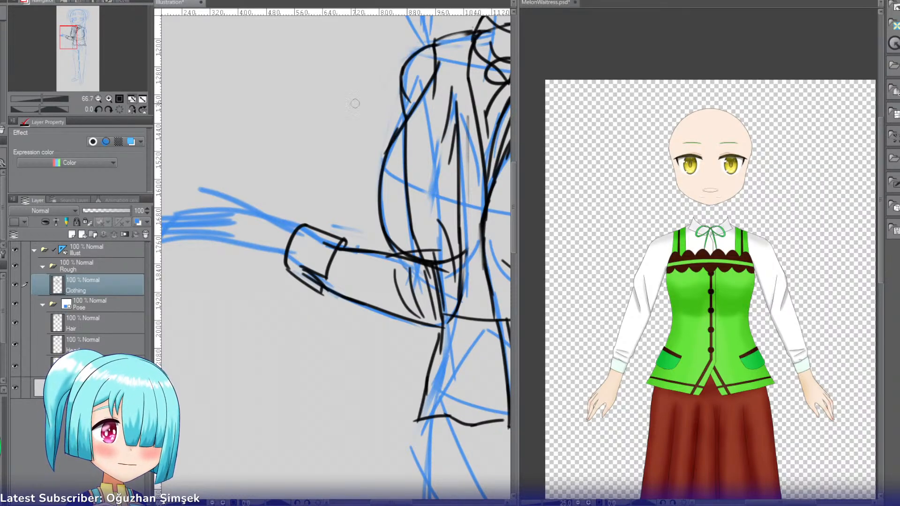
mouse_move(69, 37)
left_mouse_down()
mouse_move(77, 32)
mouse_move(81, 44)
left_mouse_up()
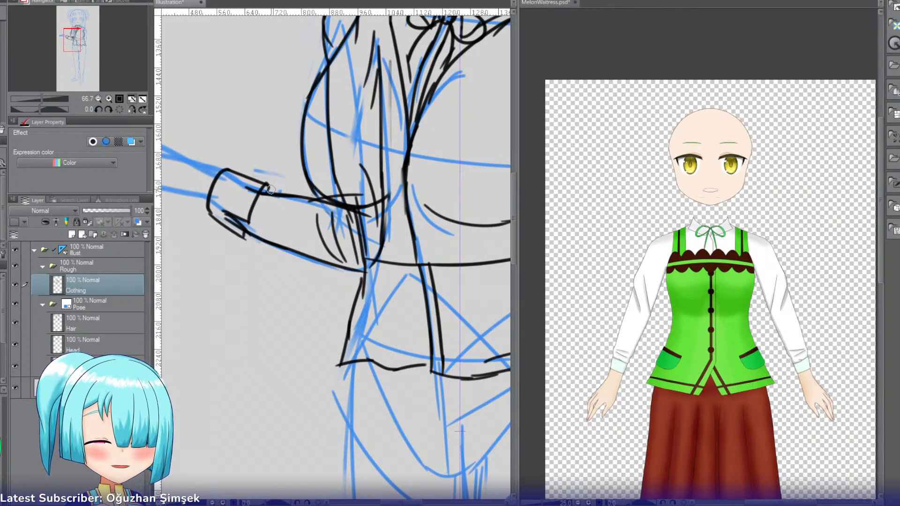
left_click_drag(265, 188, 353, 193)
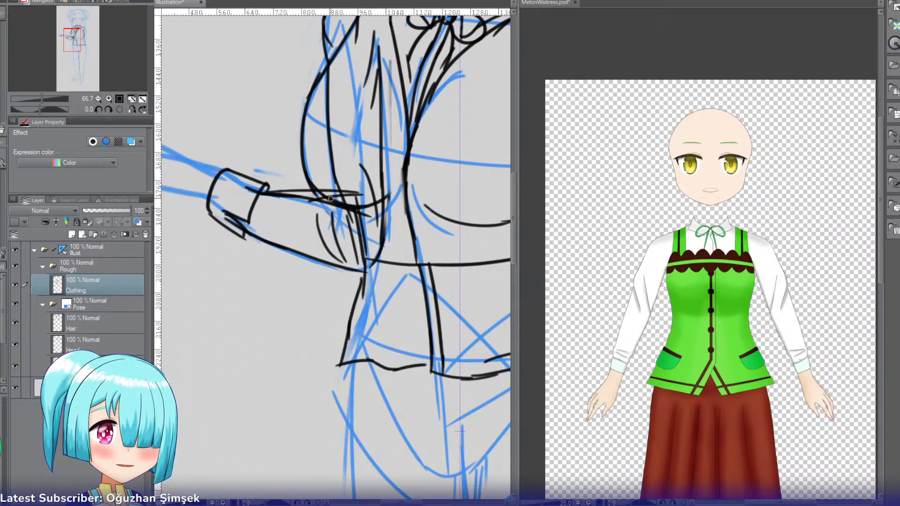
left_click_drag(78, 46, 76, 41)
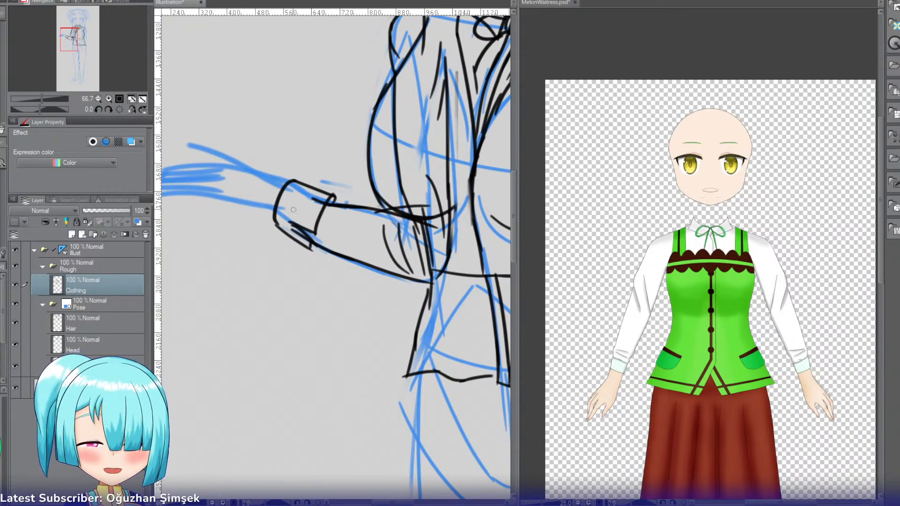
Step: Lasso the cuff and outer forearm sleeve, rotate them counterclockwise and lower them so the forearm lies flatter, and deselect
key("m")
mouse_move(264, 174)
left_mouse_down()
mouse_move(340, 292)
mouse_move(352, 173)
mouse_move(274, 171)
left_mouse_up()
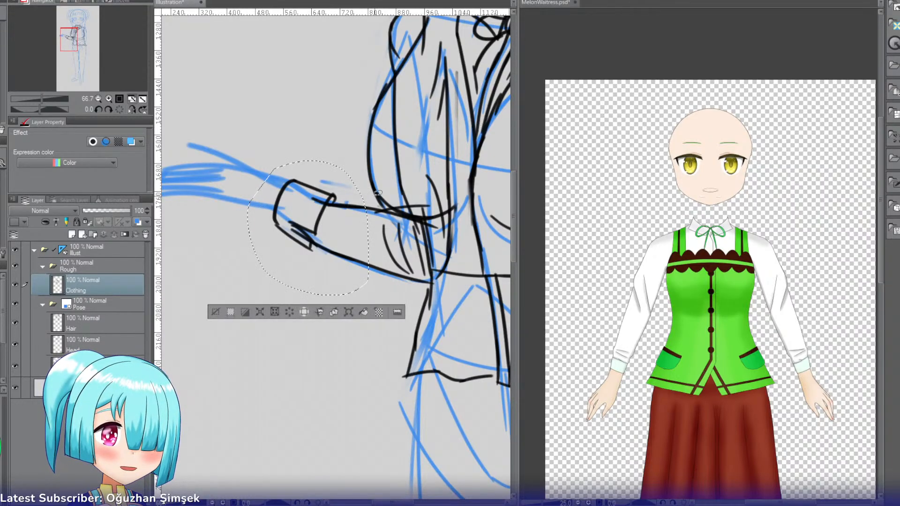
key("ctrl+t")
left_click_drag(427, 178, 418, 159)
left_click_drag(360, 235, 361, 249)
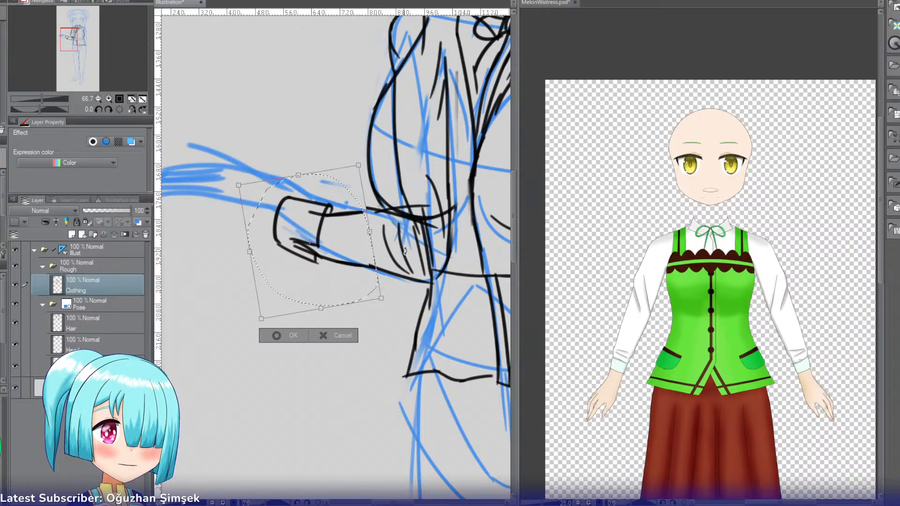
left_click_drag(432, 241, 431, 235)
left_click_drag(369, 257, 370, 261)
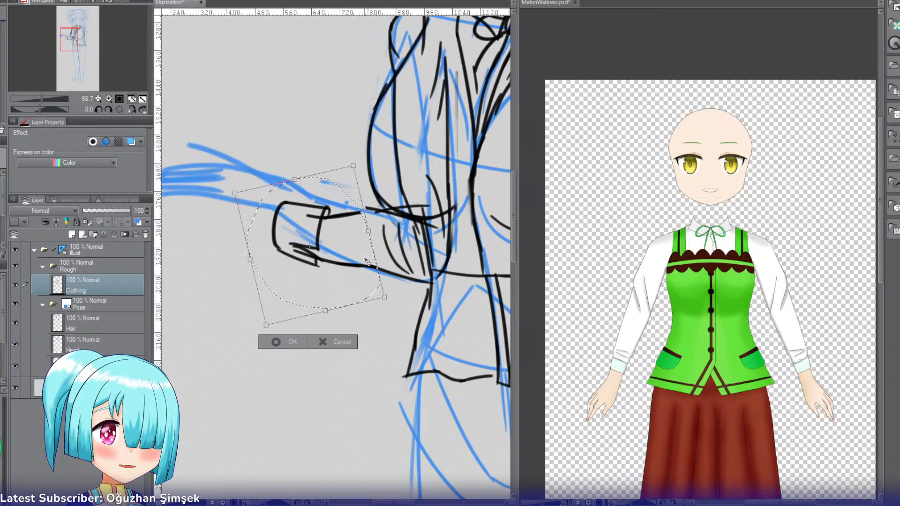
left_click(281, 338)
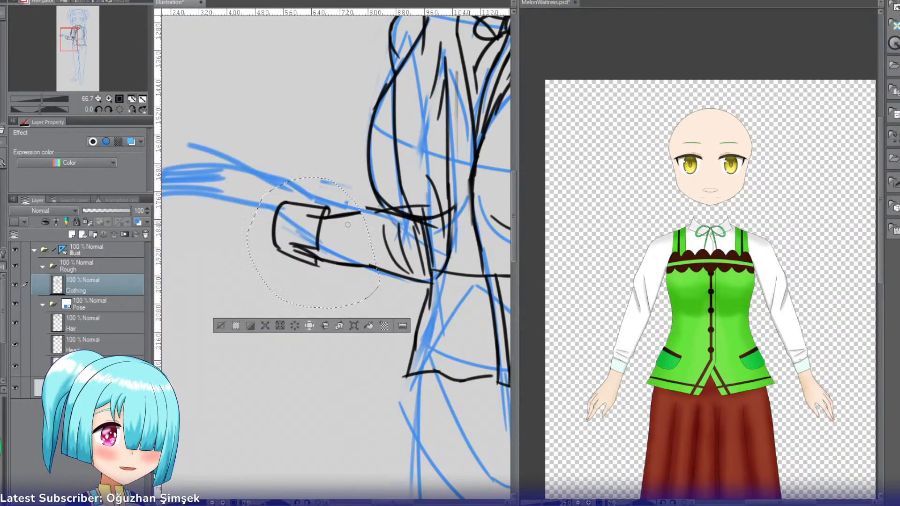
left_click(224, 323)
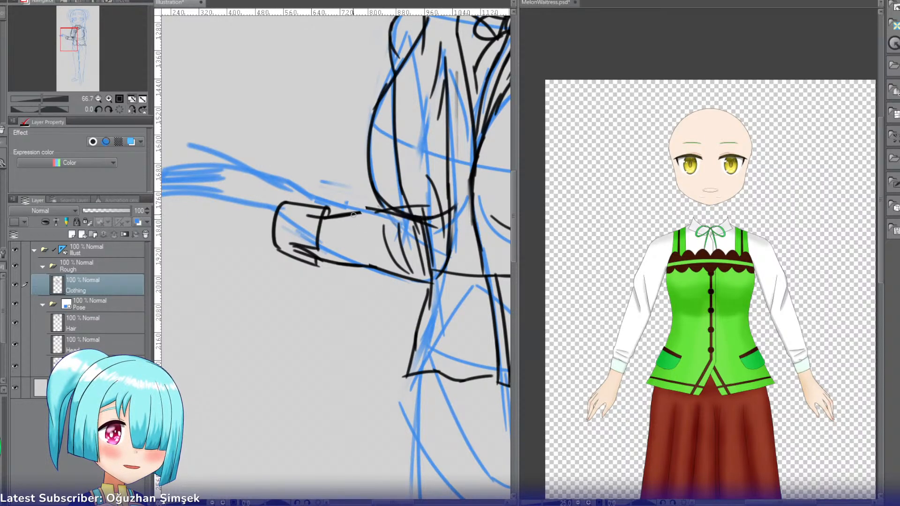
Step: Reconnect the forearm sleeve's upper edge to the elbow and fade out the old crease lines around the elbow
mouse_move(353, 214)
left_mouse_down()
mouse_move(435, 214)
mouse_move(413, 206)
mouse_move(424, 208)
left_mouse_up()
left_click_drag(428, 177, 445, 204)
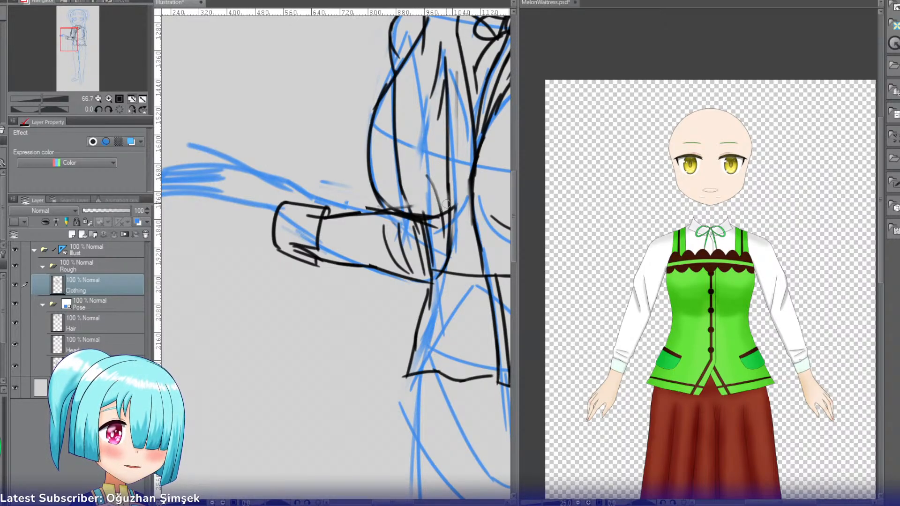
mouse_move(389, 230)
left_mouse_down()
mouse_move(403, 275)
mouse_move(417, 253)
left_mouse_up()
left_click_drag(435, 192, 439, 241)
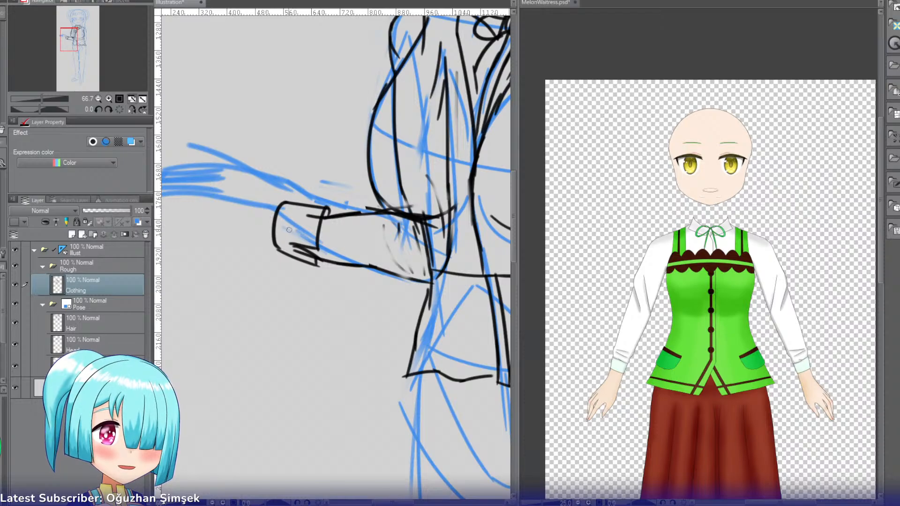
Step: Draw the underside of the hand as a nearly horizontal line extending outward from the cuff's wrist opening
left_click_drag(280, 234, 213, 245)
key("ctrl+z")
key("ctrl+z")
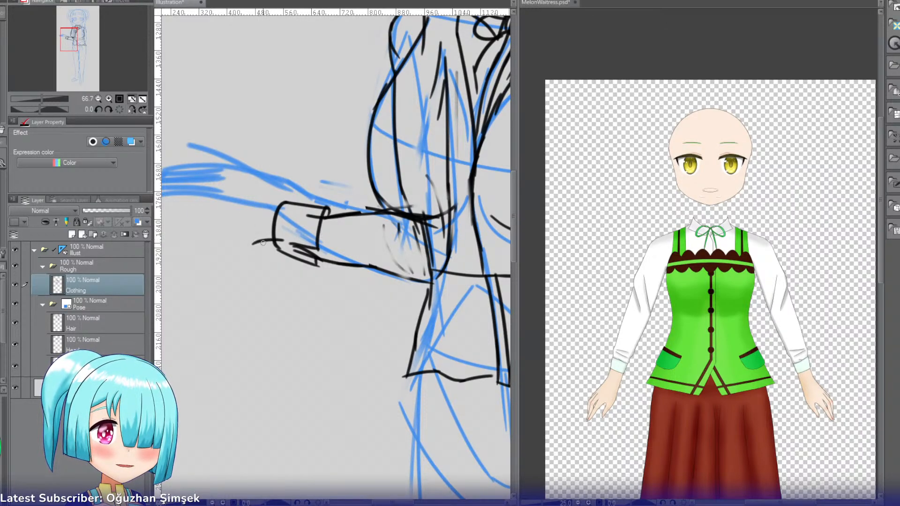
mouse_move(268, 240)
left_mouse_down()
mouse_move(236, 250)
mouse_move(191, 243)
left_mouse_up()
key("ctrl+z")
key("ctrl+z")
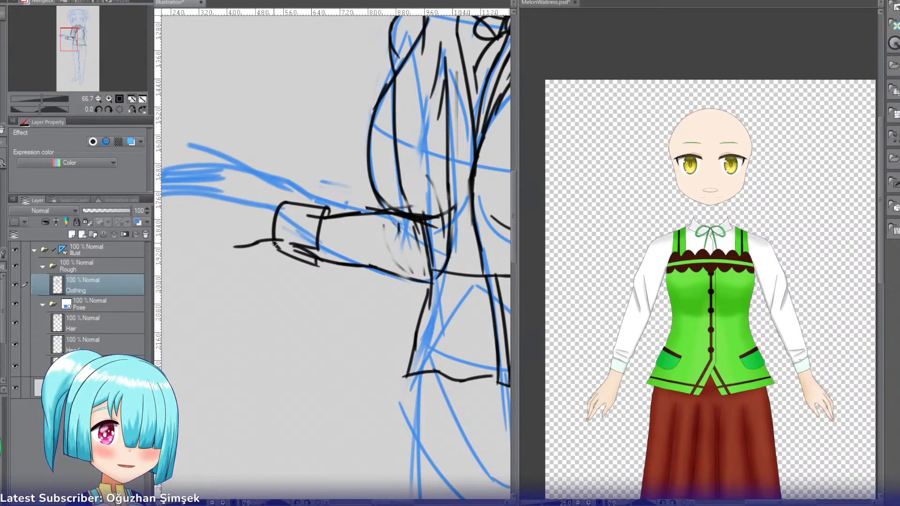
key("ctrl+z")
mouse_move(283, 239)
left_mouse_down()
mouse_move(202, 243)
mouse_move(219, 245)
left_mouse_up()
key("ctrl+z")
key("ctrl+z")
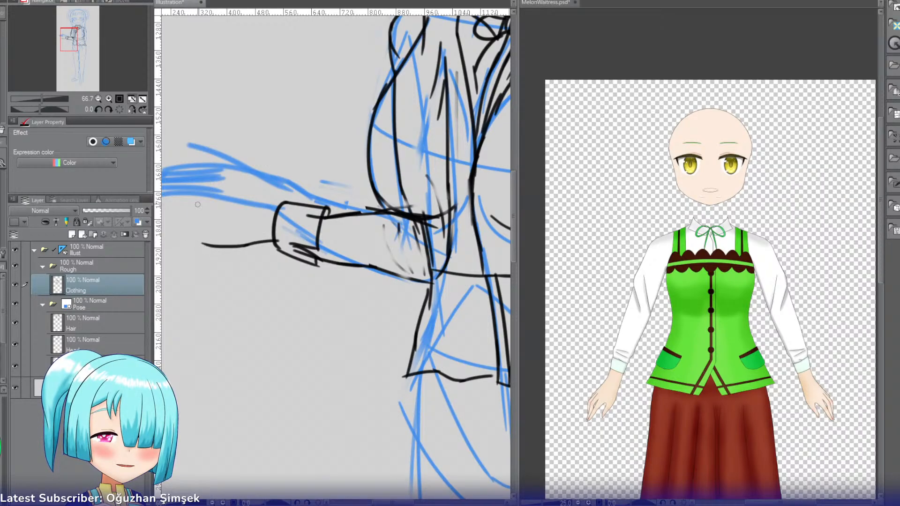
left_click_drag(74, 45, 72, 45)
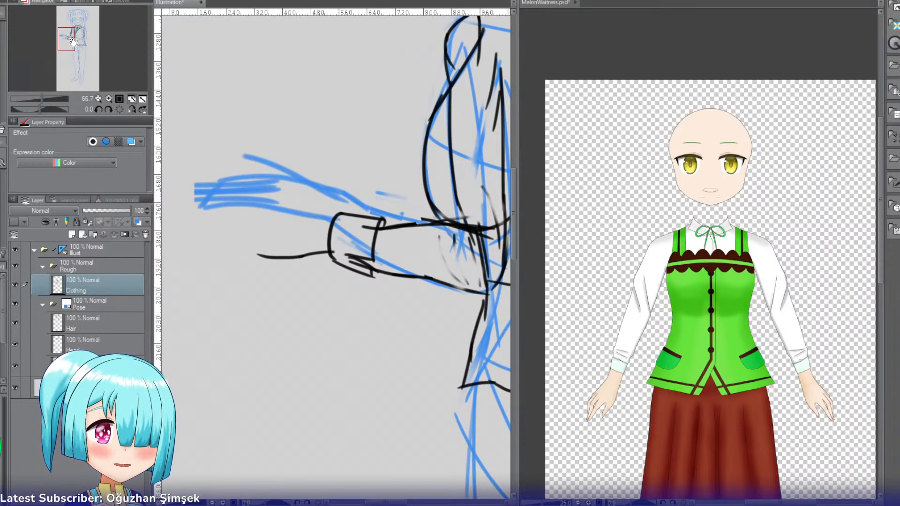
Step: Extend the hand's underside line outward into the lower contours of the fingers
left_click_drag(257, 256, 205, 257)
key("ctrl+z")
mouse_move(265, 254)
left_mouse_down()
mouse_move(220, 245)
mouse_move(275, 249)
mouse_move(218, 245)
mouse_move(251, 242)
mouse_move(222, 246)
mouse_move(260, 258)
mouse_move(221, 247)
mouse_move(272, 255)
mouse_move(237, 238)
mouse_move(270, 249)
left_mouse_up()
key("ctrl+z")
key("ctrl+z")
key("ctrl+z")
key("ctrl+z")
key("ctrl+z")
key("ctrl+z")
key("ctrl+z")
key("ctrl+z")
key("ctrl+z")
key("ctrl+z")
key("ctrl+z")
key("ctrl+z")
key("ctrl+z")
Step: Draw the upper contour of the fingers and a short palm line between them and the cuff
mouse_move(222, 236)
left_mouse_down()
mouse_move(260, 259)
mouse_move(293, 245)
mouse_move(284, 242)
mouse_move(302, 244)
mouse_move(276, 248)
mouse_move(307, 245)
mouse_move(277, 239)
mouse_move(300, 241)
left_mouse_up()
key("ctrl+z")
key("ctrl+z")
key("ctrl+z")
key("ctrl+z")
key("ctrl+z")
key("ctrl+z")
key("ctrl+z")
key("ctrl+z")
key("ctrl+z")
key("ctrl+z")
key("e")
key("p")
key("ctrl+z")
key("ctrl+z")
key("ctrl+z")
key("ctrl+z")
key("ctrl+z")
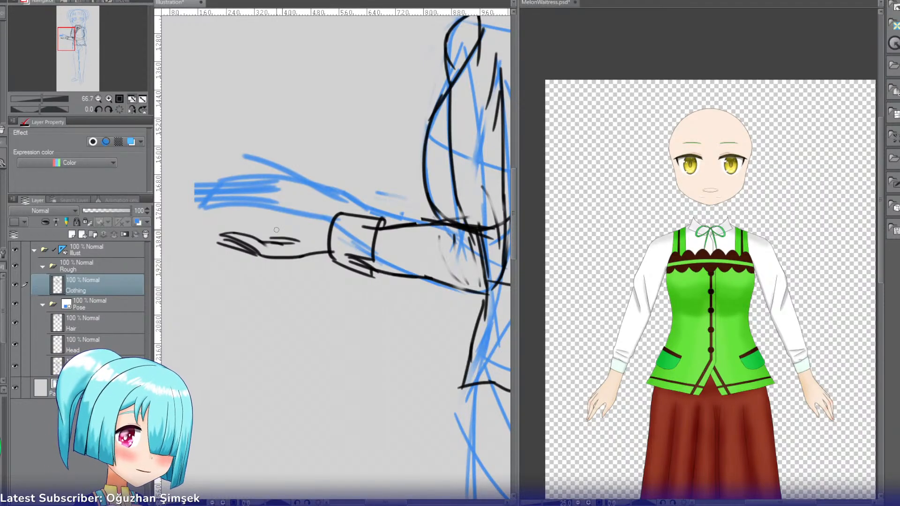
Step: Draw an upward-pointing thumb above the palm, with its inner edge running back toward the cuff
key("ctrl+z")
left_click_drag(271, 219, 304, 240)
key("ctrl+z")
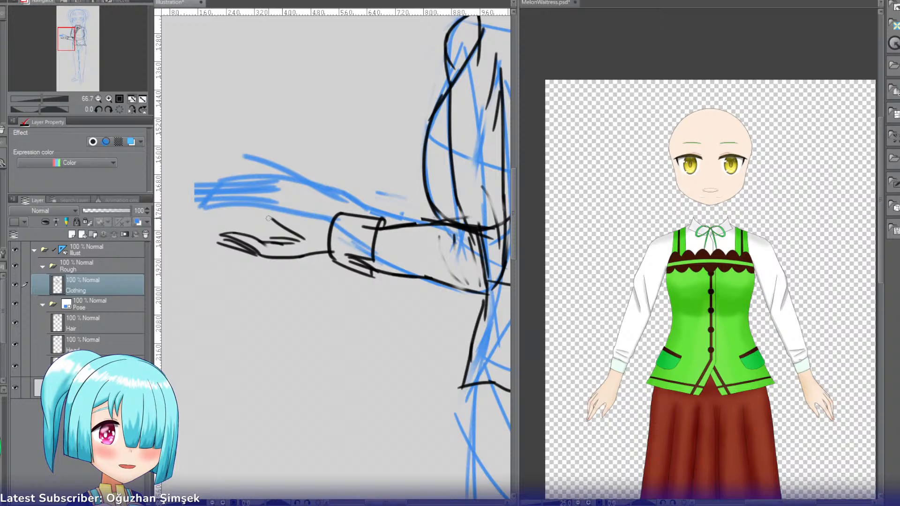
mouse_move(267, 216)
left_mouse_down()
mouse_move(293, 227)
mouse_move(266, 229)
mouse_move(280, 239)
mouse_move(331, 237)
left_mouse_up()
key("ctrl+z")
key("ctrl+z")
key("ctrl+z")
key("ctrl+z")
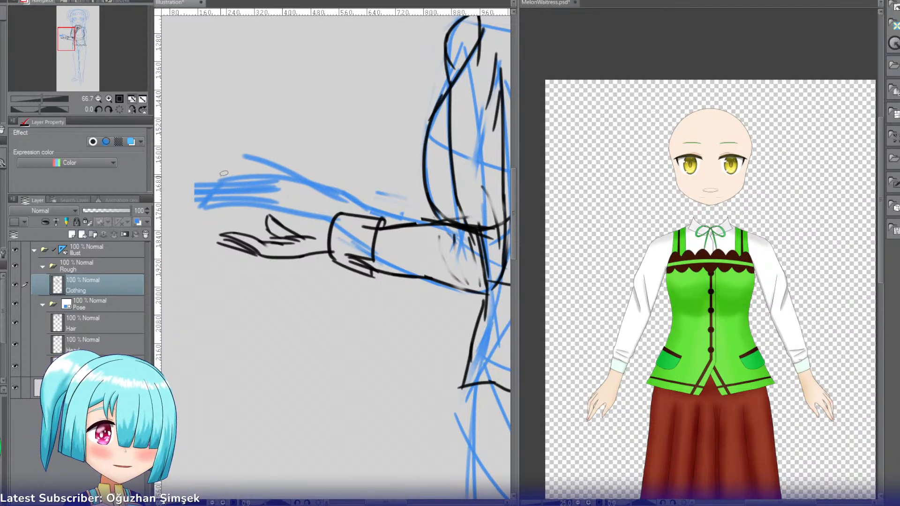
Step: Lasso the sketched hand, shift it slightly up and toward the cuff, and deselect it
mouse_move(224, 173)
left_mouse_down()
mouse_move(307, 280)
mouse_move(322, 220)
mouse_move(262, 178)
mouse_move(260, 131)
left_mouse_up()
key("ctrl+t")
left_click_drag(280, 264, 288, 268)
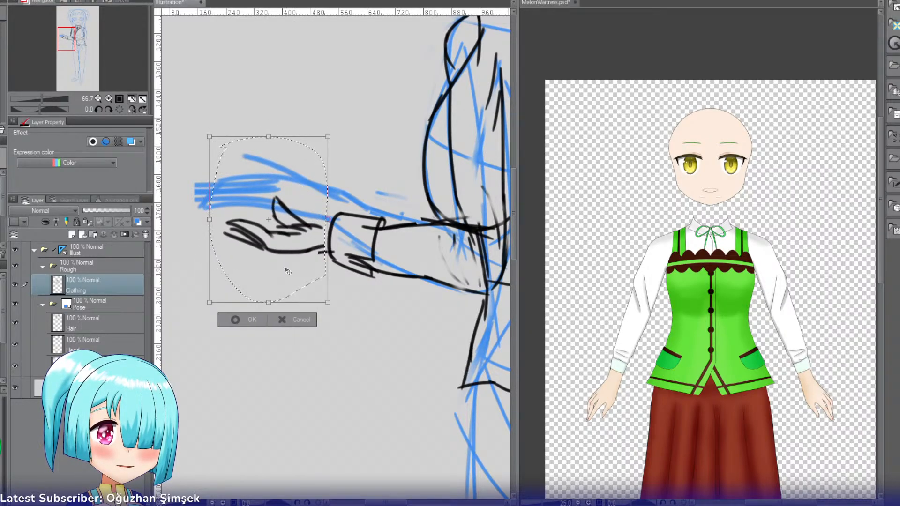
left_click(240, 319)
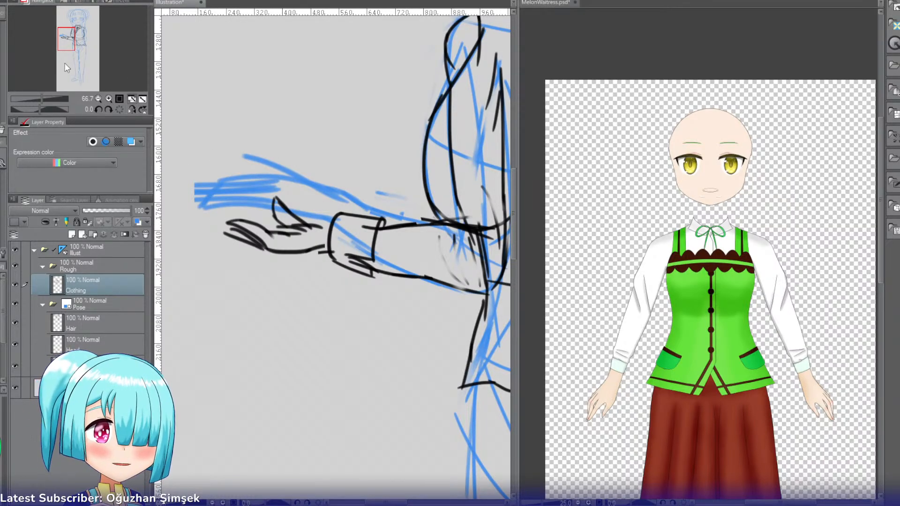
Step: Erase the rough thumb and redraw it with a rounded tip and a slanted edge running down toward the wrist
left_click(118, 98)
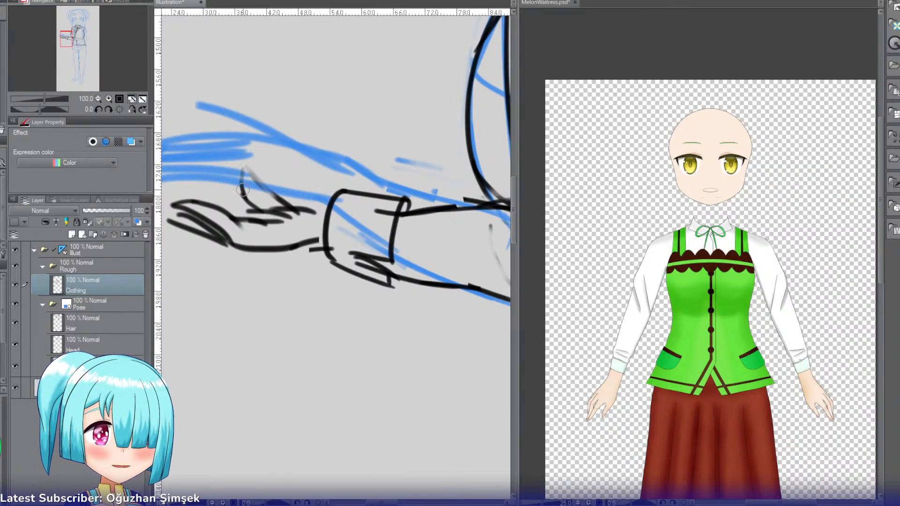
mouse_move(243, 190)
left_mouse_down()
mouse_move(269, 206)
mouse_move(288, 187)
mouse_move(259, 177)
mouse_move(265, 187)
left_mouse_up()
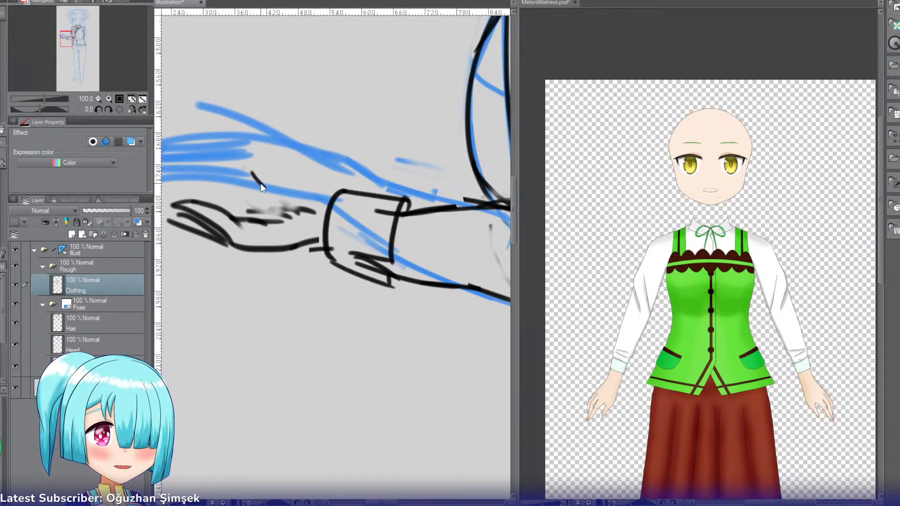
key("ctrl+z")
left_click_drag(251, 172, 283, 206)
mouse_move(251, 175)
left_mouse_down()
mouse_move(255, 192)
mouse_move(248, 189)
mouse_move(270, 226)
mouse_move(301, 210)
mouse_move(317, 213)
mouse_move(237, 220)
mouse_move(204, 203)
left_mouse_up()
key("ctrl+z")
key("ctrl+z")
key("ctrl+z")
Step: Lighten the fingers' upper contour and redraw it with a thin line continuing into the palm below the thumb
key("e")
key("p")
key("ctrl+z")
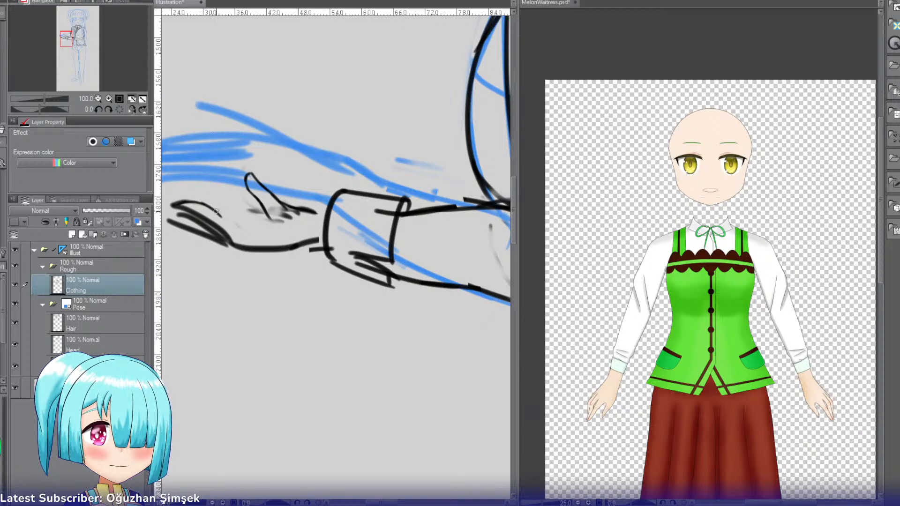
left_click_drag(235, 226, 287, 229)
key("ctrl+z")
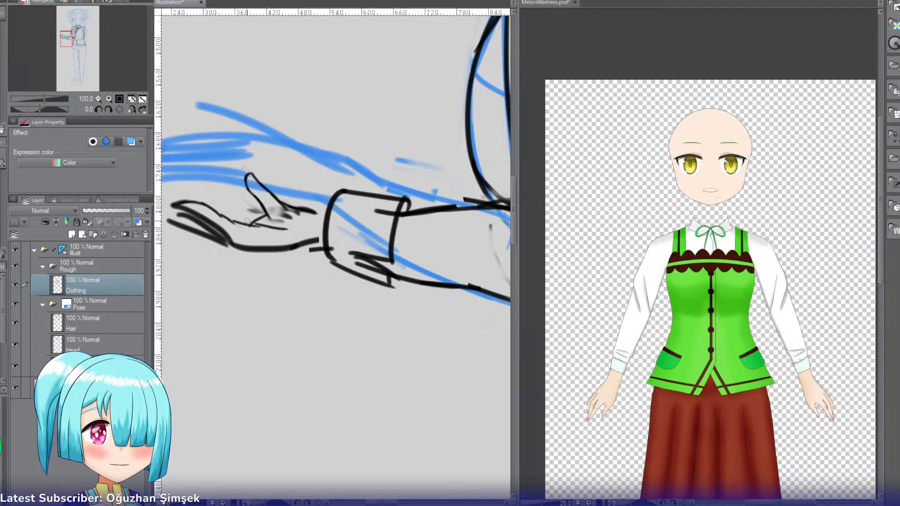
Step: Undo the last sketch strokes around the palm and thumb of the outstretched hand on the Clothing layer
key("ctrl+z")
left_click_drag(227, 210, 263, 213)
key("ctrl+z")
key("ctrl+z")
key("ctrl+z")
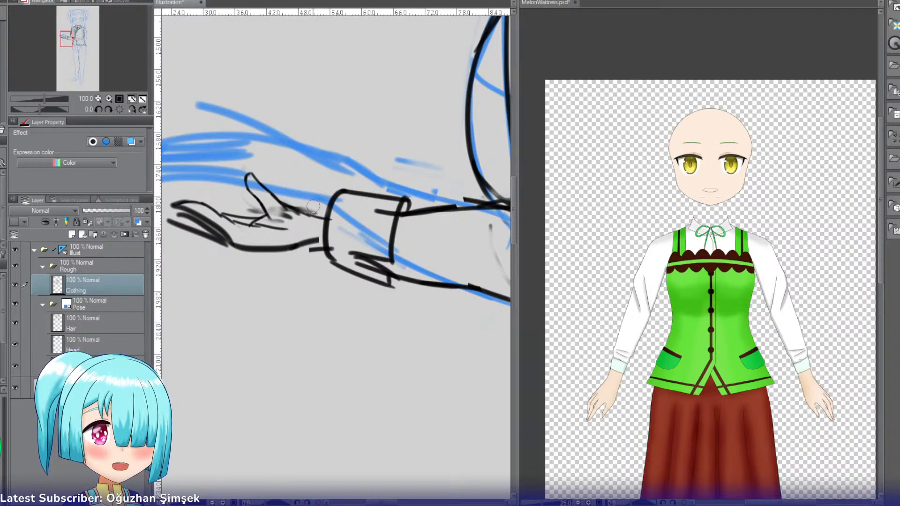
Step: Lasso the black outstretched hand, enlarge it with a free transform and realign its wrist with the sleeve cuff
left_click(100, 101)
left_click(100, 104)
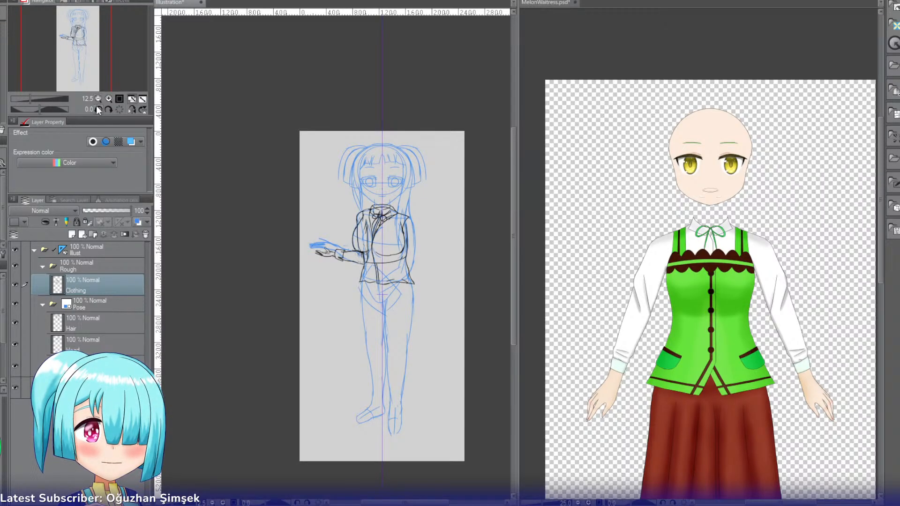
left_click(109, 96)
left_click(108, 96)
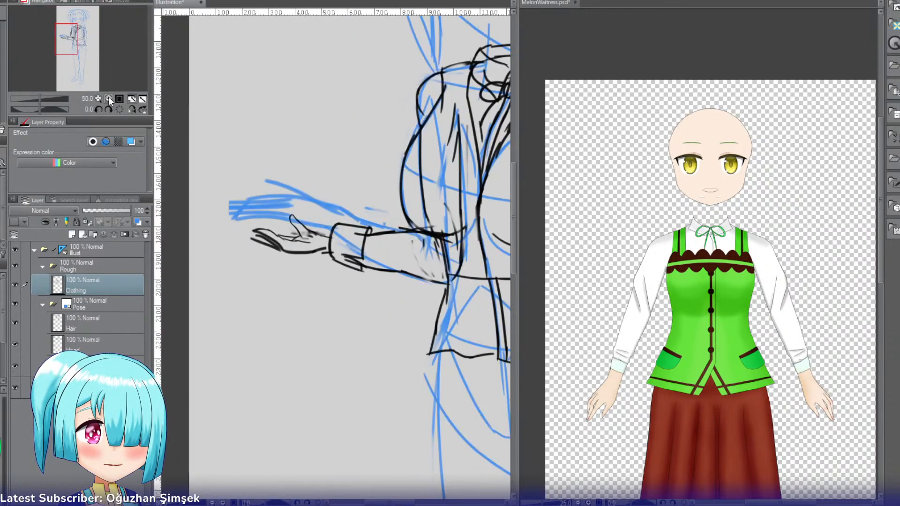
mouse_move(242, 184)
left_mouse_down()
mouse_move(241, 291)
mouse_move(323, 274)
mouse_move(320, 281)
left_mouse_up()
key("ctrl+t")
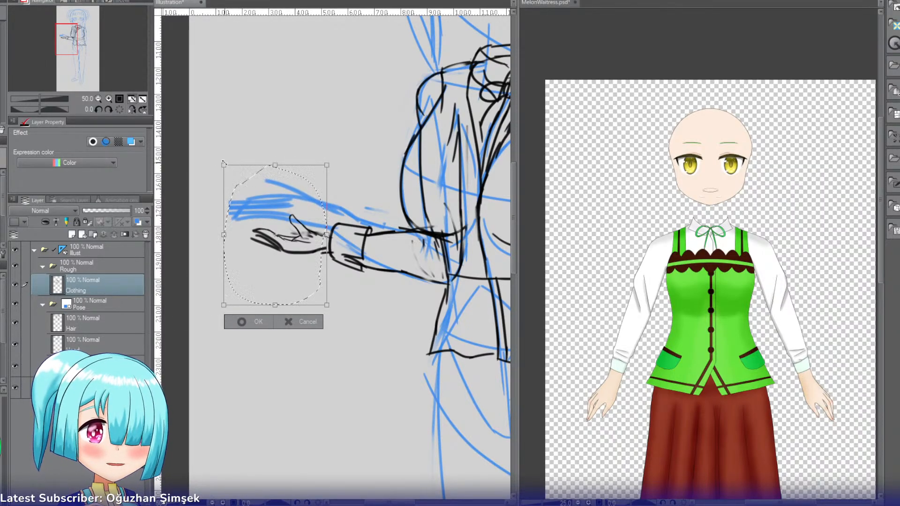
mouse_move(224, 163)
left_mouse_down()
mouse_move(185, 129)
mouse_move(179, 108)
left_mouse_up()
left_click_drag(304, 160, 312, 182)
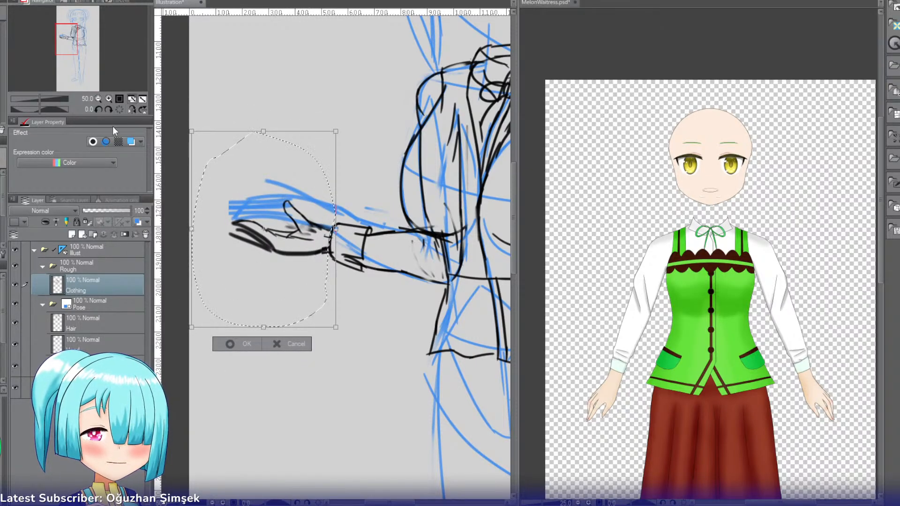
Step: Fine-tune the hand's size and position against the whole figure, apply the transform and clear the selection
left_click(135, 99)
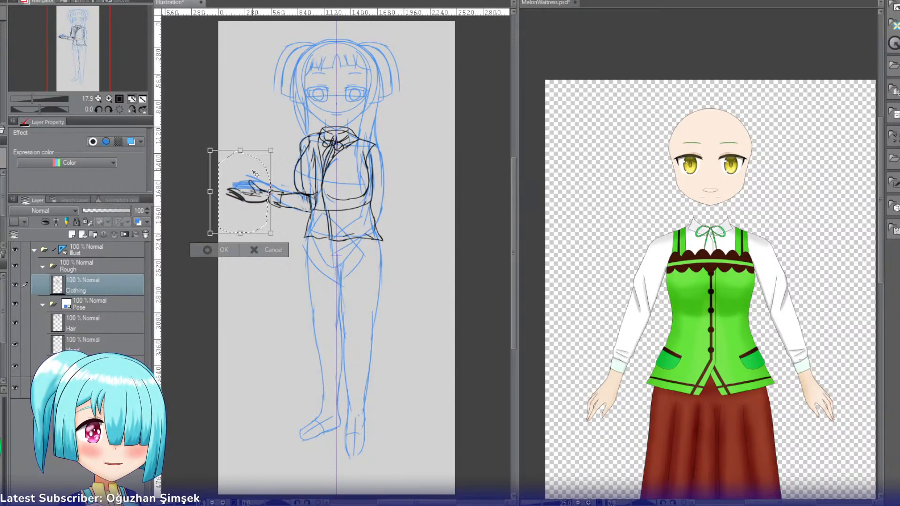
mouse_move(206, 151)
left_mouse_down()
mouse_move(199, 136)
mouse_move(206, 146)
left_mouse_up()
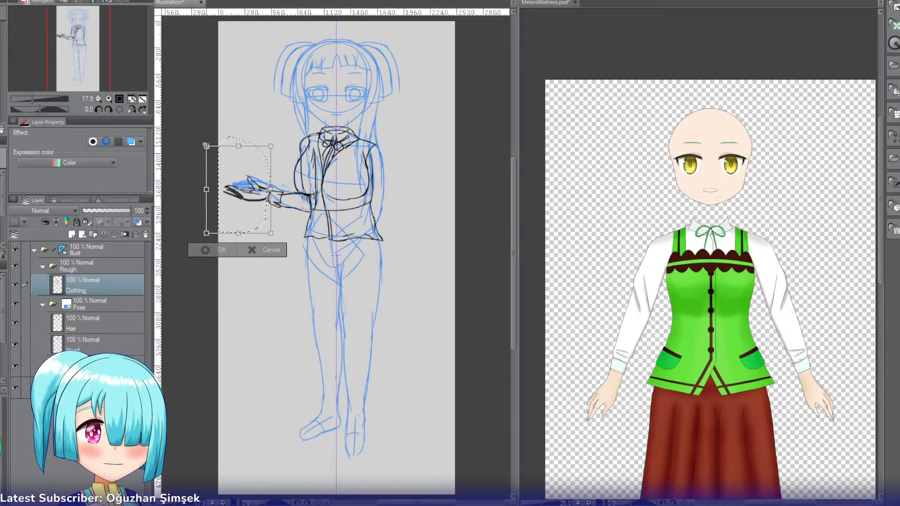
left_click_drag(258, 171, 258, 175)
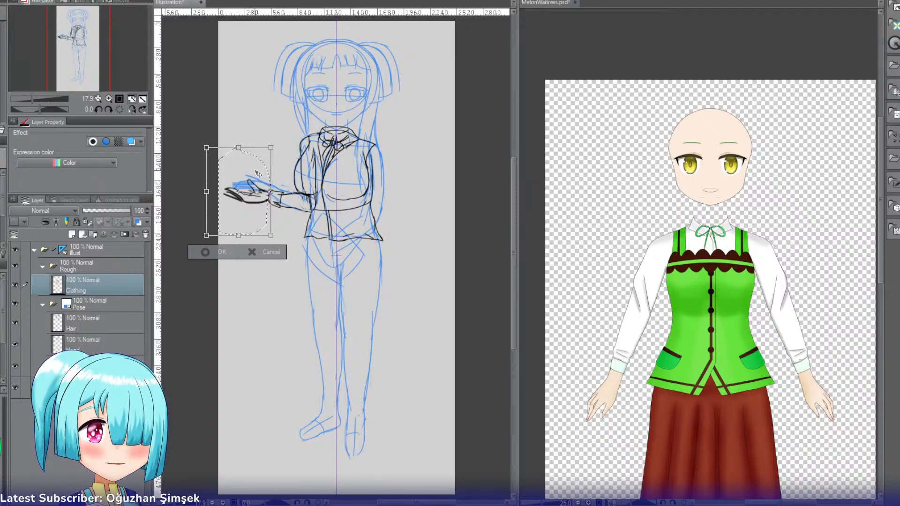
left_click_drag(205, 144, 209, 152)
left_click_drag(261, 181, 262, 179)
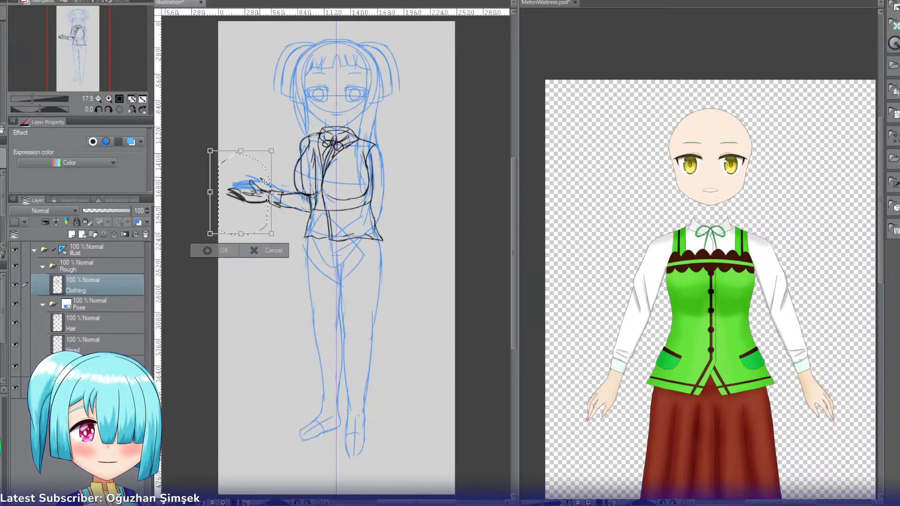
left_click(213, 255)
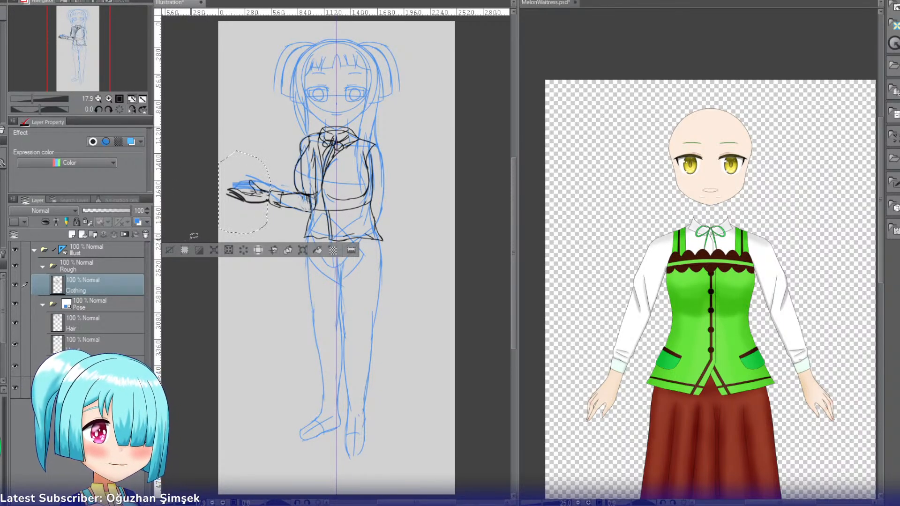
left_click(170, 249)
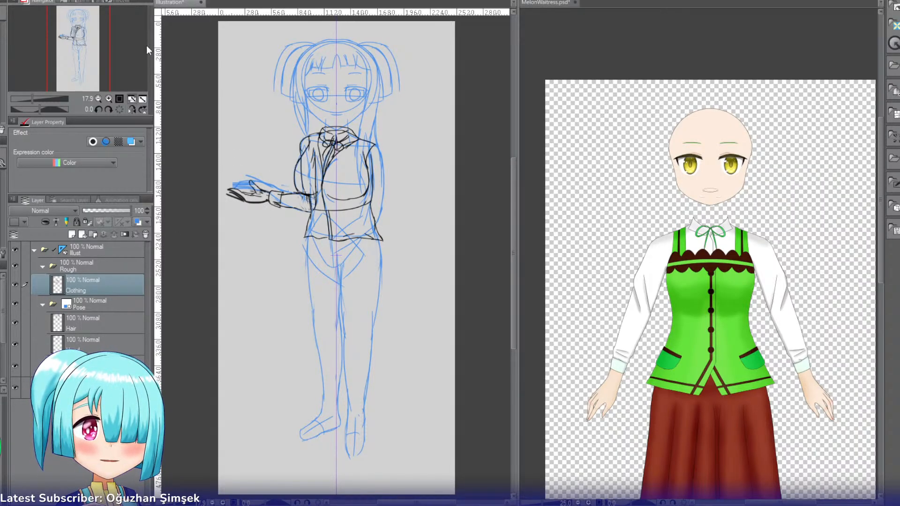
left_click(110, 98)
left_click_drag(76, 53, 81, 55)
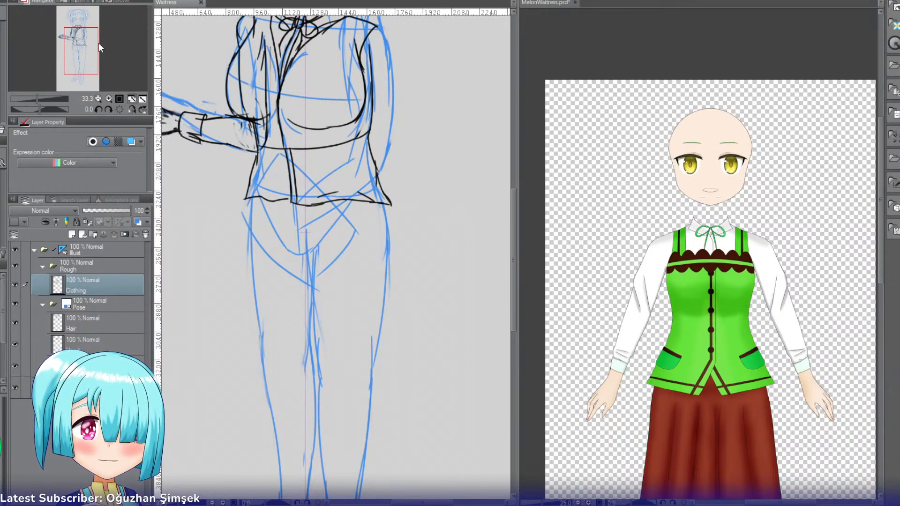
left_click_drag(72, 53, 85, 65)
left_click(98, 99)
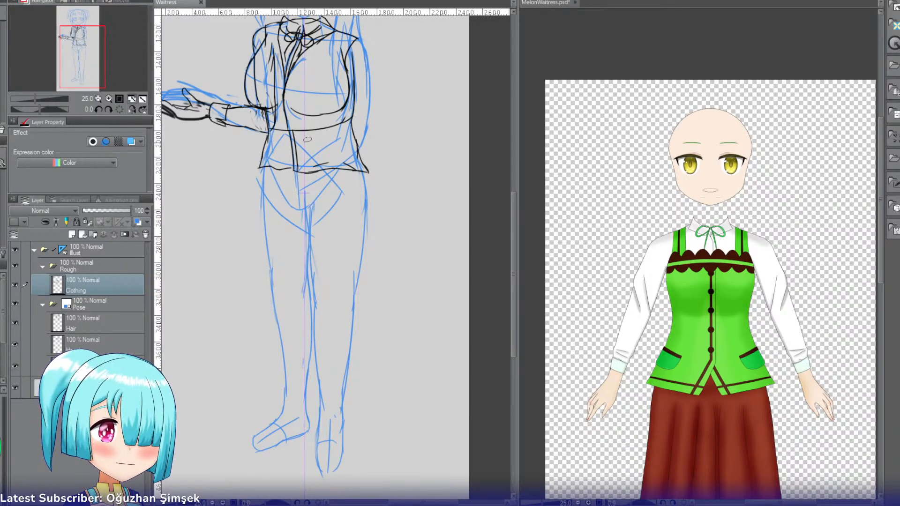
left_click(98, 99)
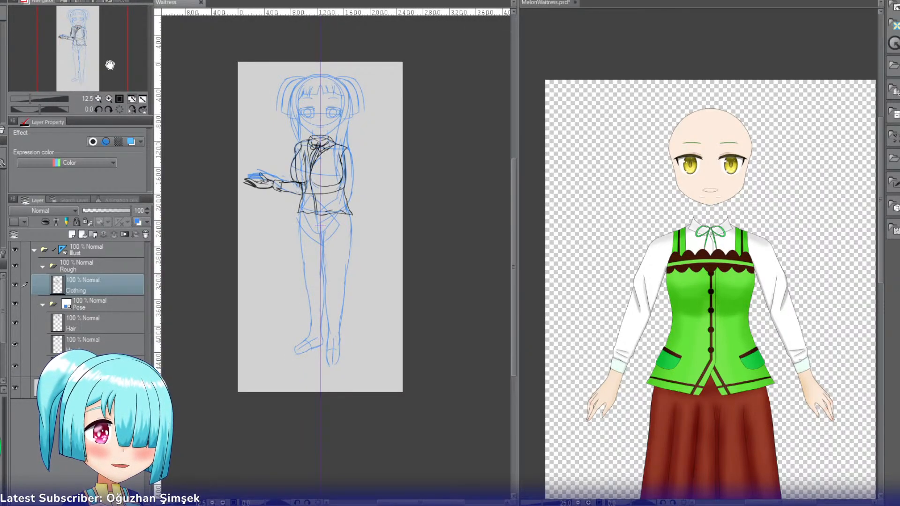
Step: In MelonWaitress.psd, make the Hair Front and Hair side folders and the back hair layer visible, and collapse the Face folder
left_click(521, 69)
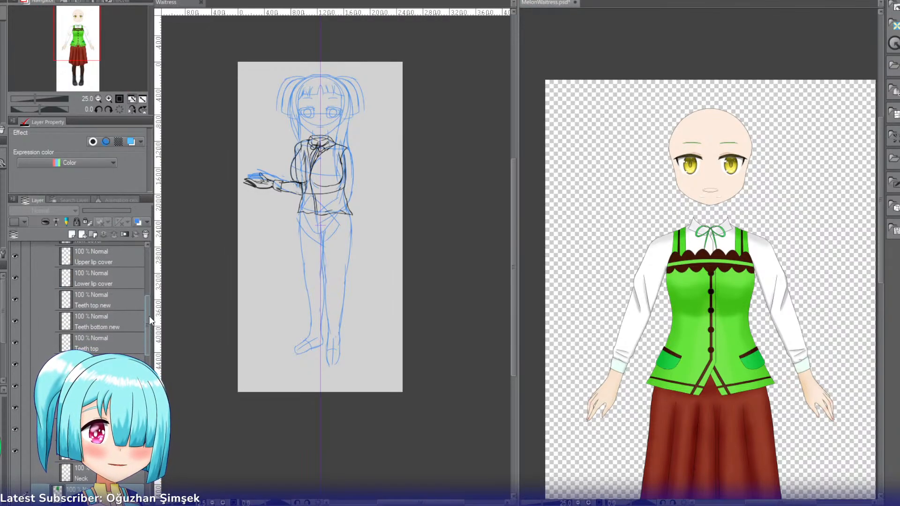
left_click_drag(149, 316, 149, 262)
left_click(15, 304)
left_click(15, 320)
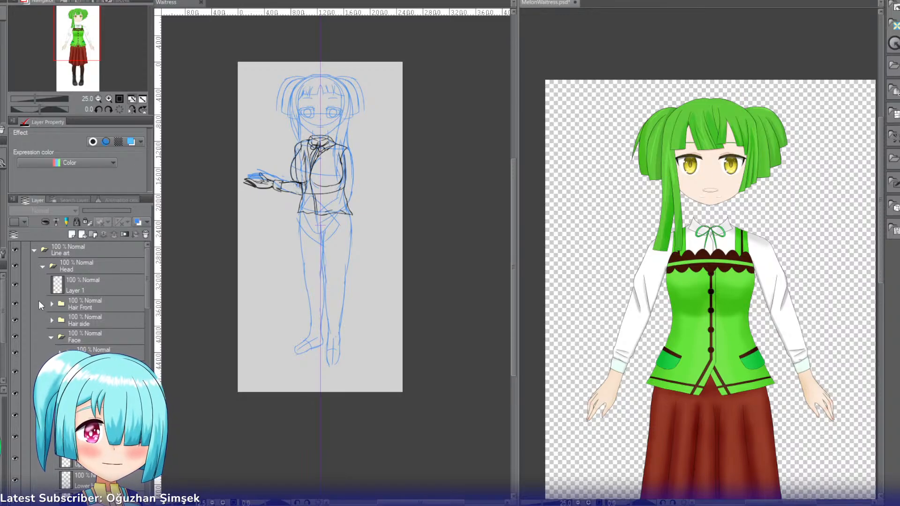
left_click(51, 337)
left_click(16, 357)
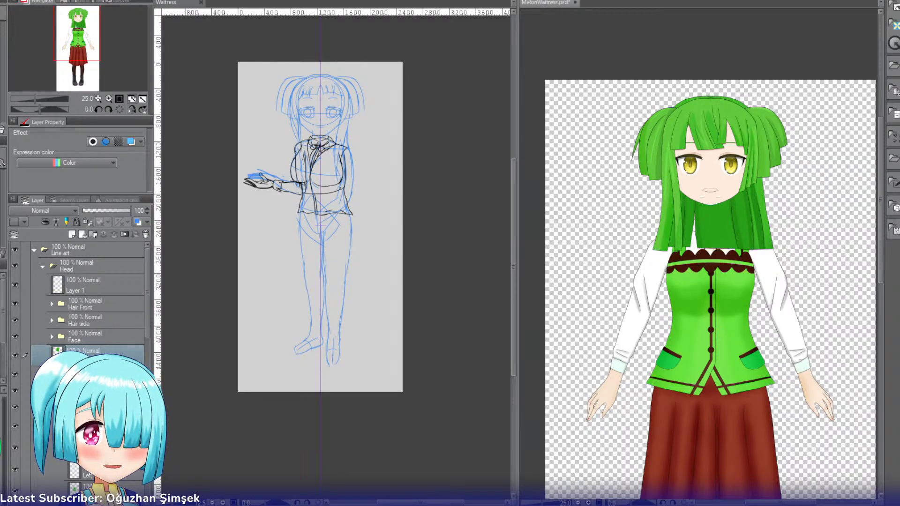
Step: Move the back hair layer beneath the clothing folder so the hair sits behind the outfit
left_click(57, 374)
left_click(43, 375)
left_click_drag(82, 357, 80, 381)
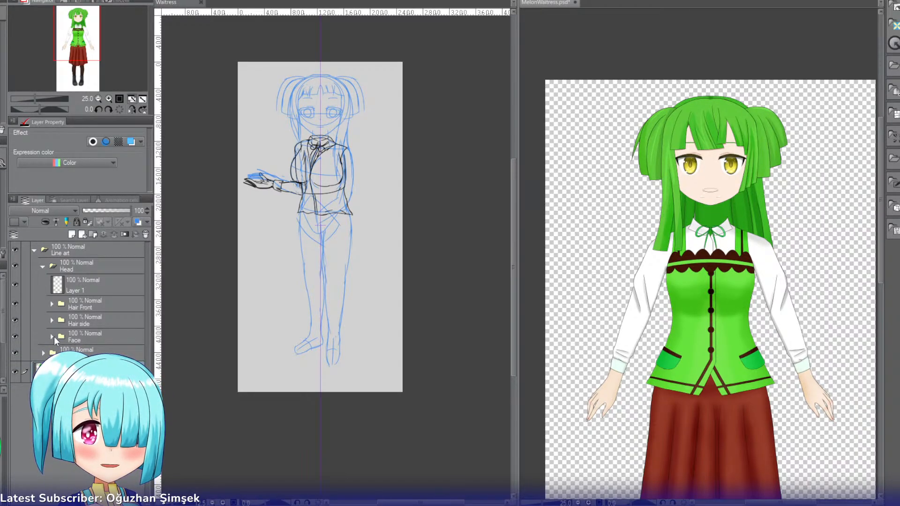
Step: Move the Neck layer out of the head group to between the clothing folder and the back hair, and make it visible
left_click(53, 336)
left_click_drag(148, 309, 148, 425)
left_click_drag(87, 457, 87, 488)
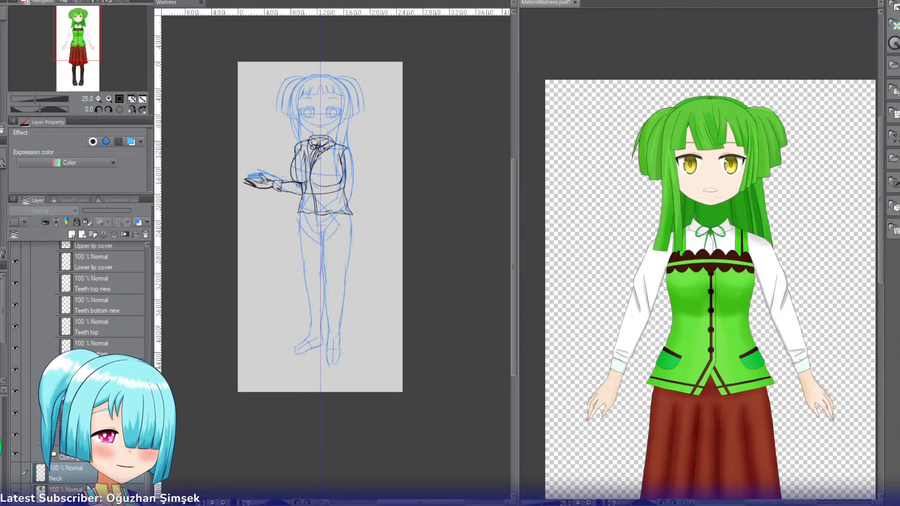
left_click(15, 472)
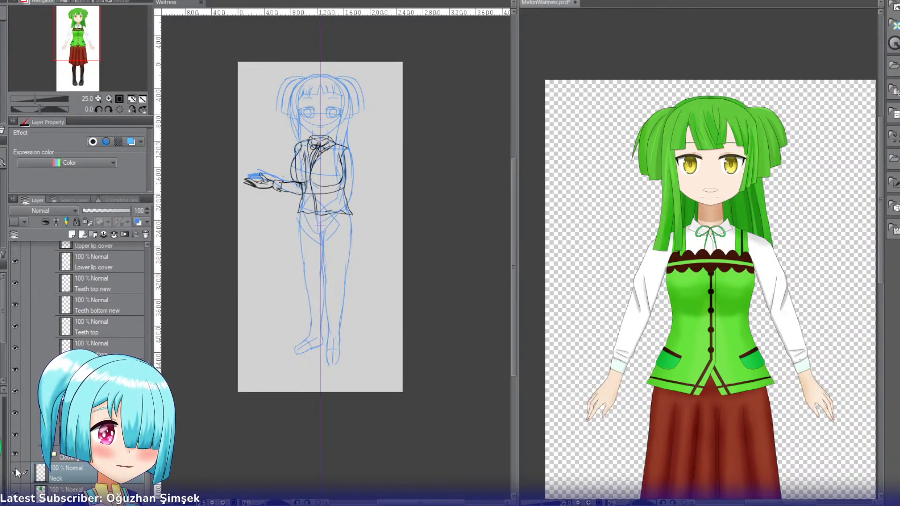
Step: Expand the clothing folder and look through its layers for the top, ribbon, collar, shirt, skirt and legs
left_click(51, 456)
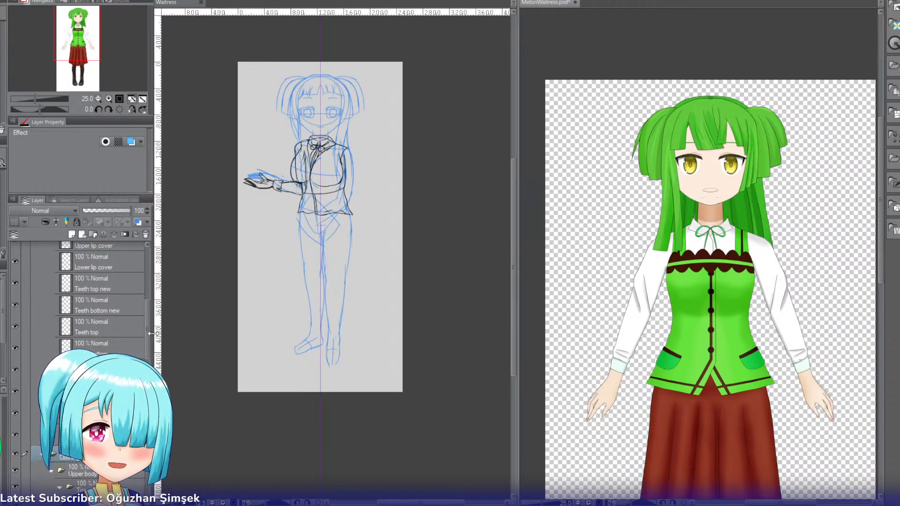
scroll(150, 333, "down", 5)
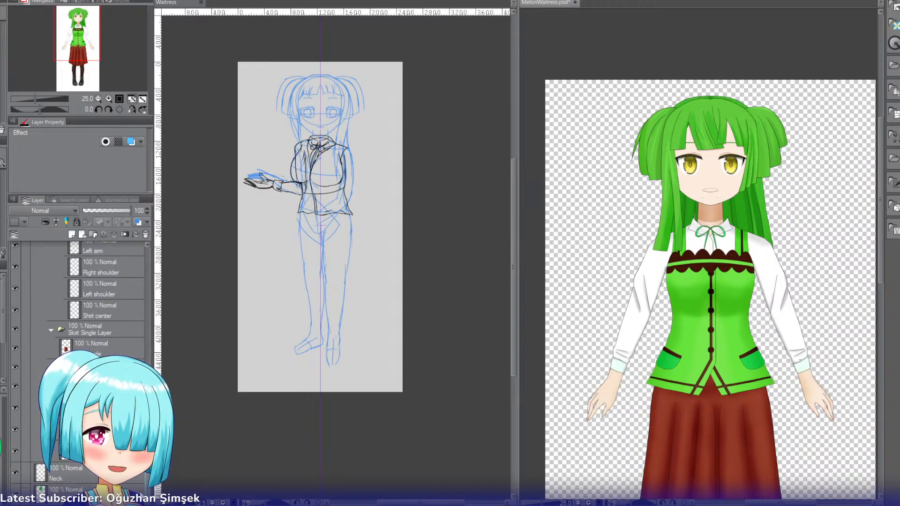
scroll(93, 300, "up", 5)
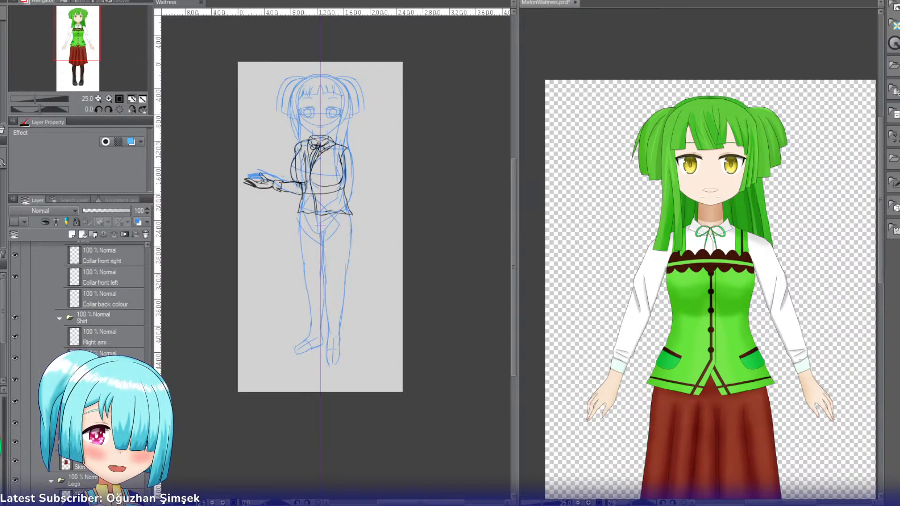
scroll(104, 300, "up", 6)
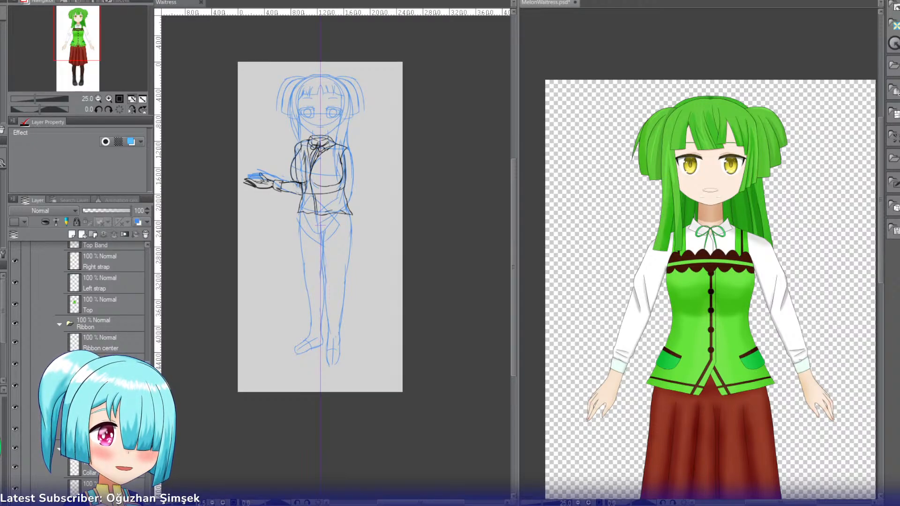
scroll(103, 300, "up", 1)
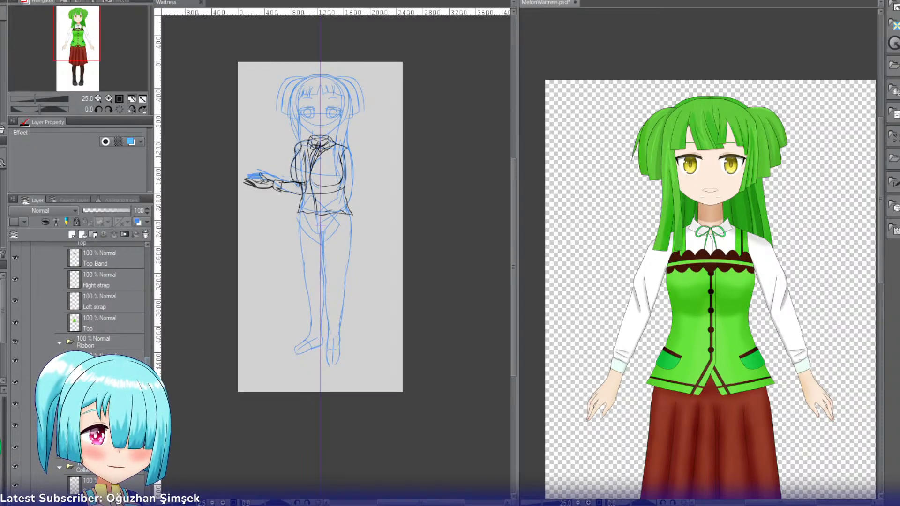
scroll(148, 358, "up", 5)
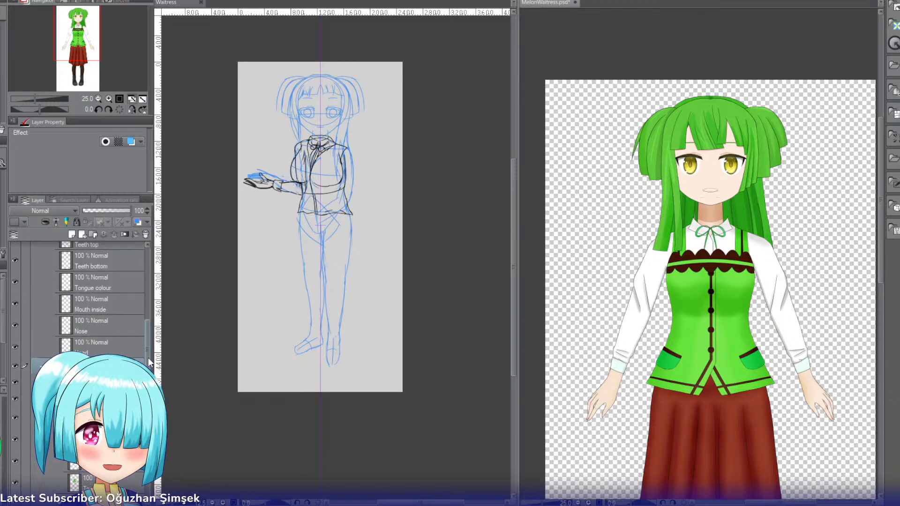
scroll(148, 358, "up", 6)
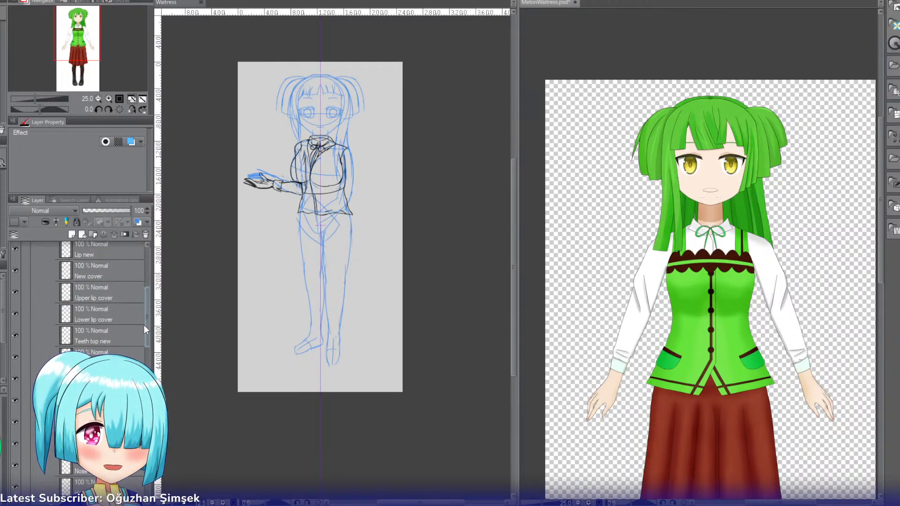
scroll(144, 324, "up", 3)
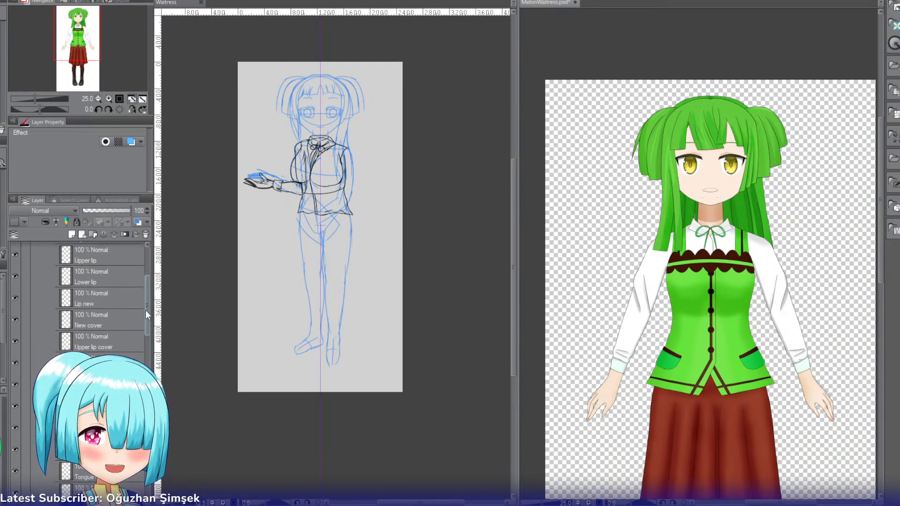
left_click_drag(145, 311, 146, 271)
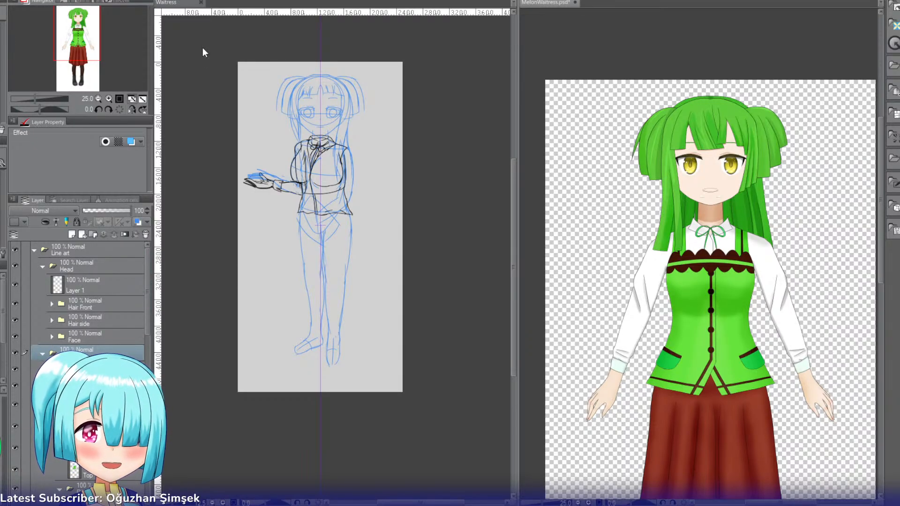
Step: Frame the lower body of the Waitress sketch at 25% and fit the whole MelonWaitress.psd figure in view as reference
left_click(177, 3)
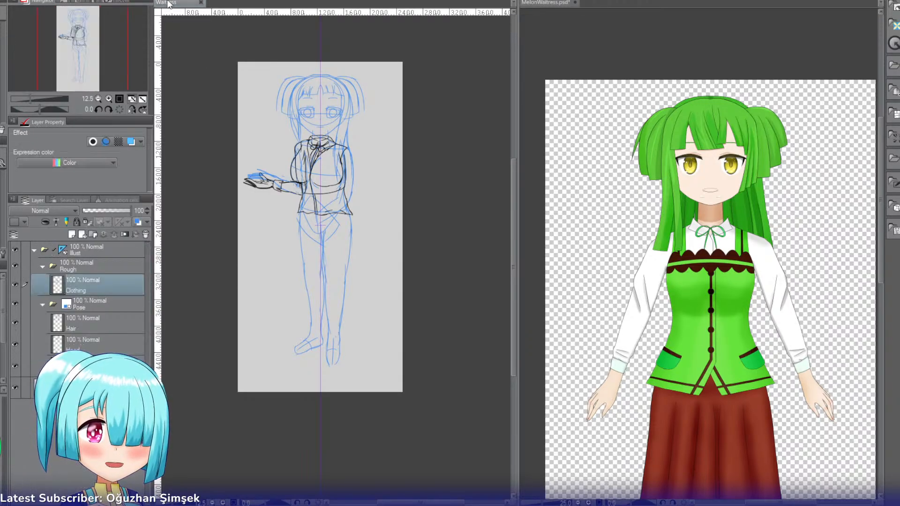
left_click(109, 99)
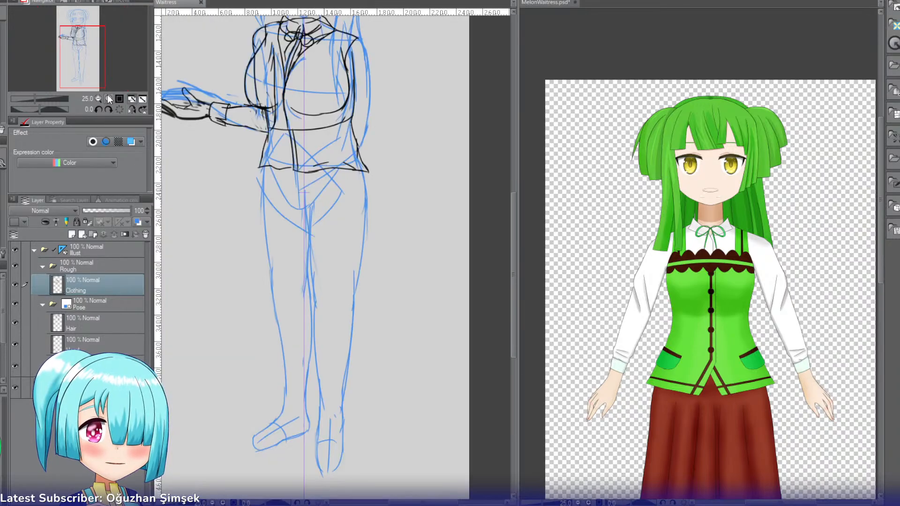
left_click_drag(90, 66, 91, 67)
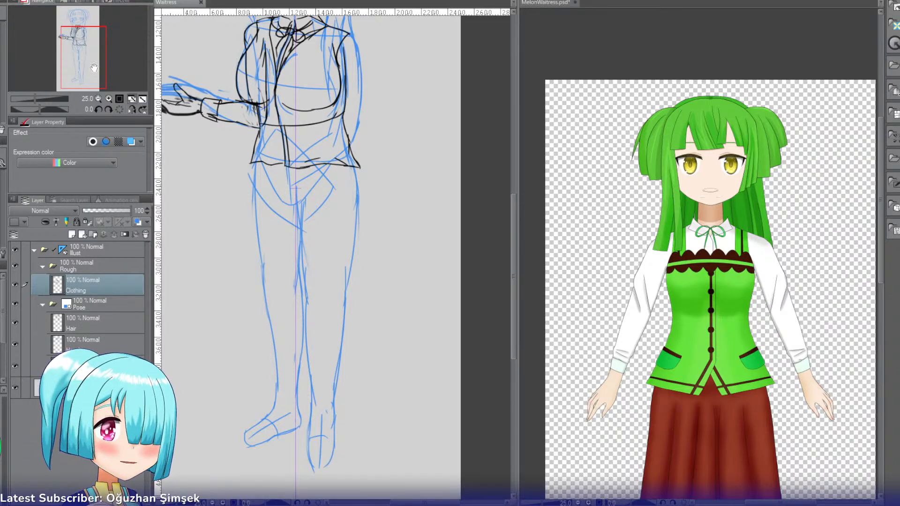
left_click(533, 3)
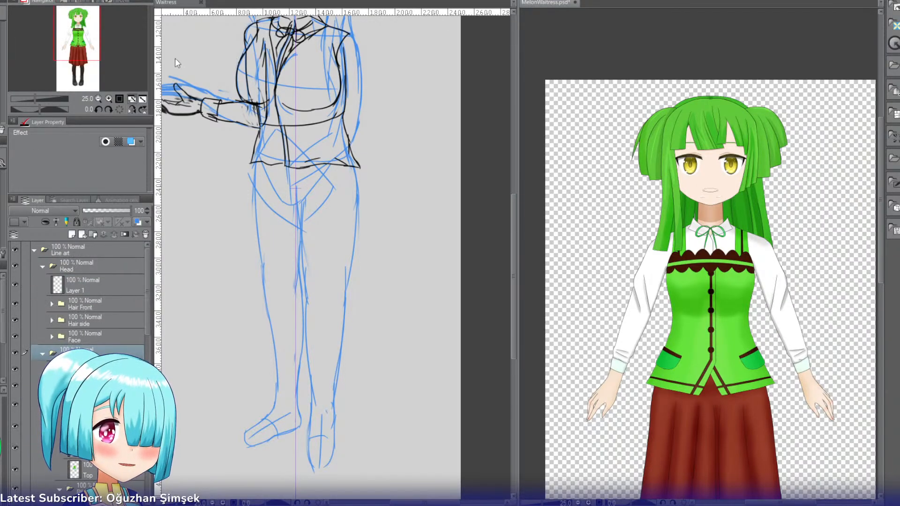
left_click(132, 99)
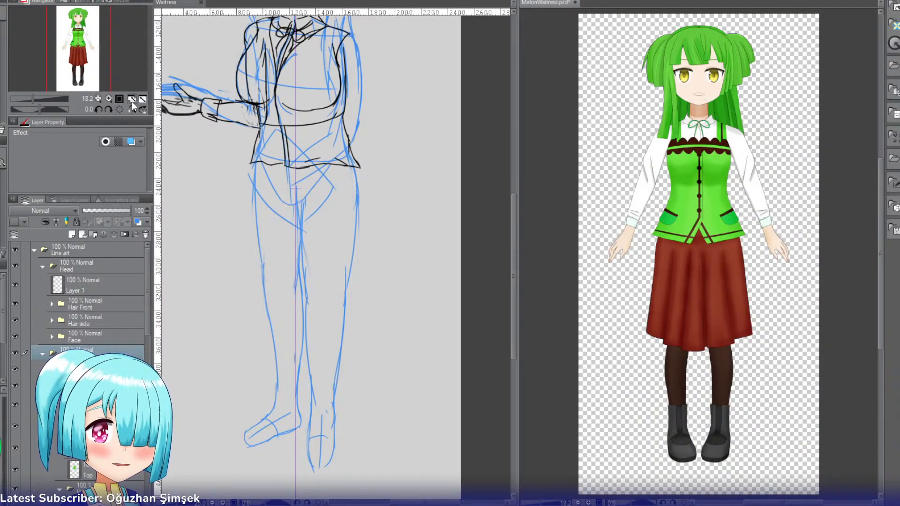
left_click(172, 3)
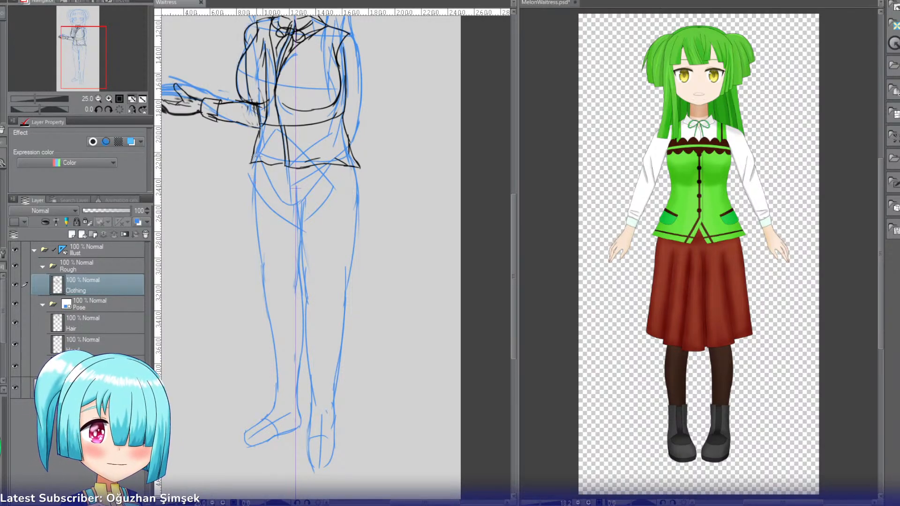
Step: Sketch the skirt's left side flaring down from the top's lower edge, with a long hem sweeping across just above the feet
key("ctrl+z")
mouse_move(257, 157)
left_mouse_down()
mouse_move(207, 336)
mouse_move(238, 369)
left_mouse_up()
key("ctrl+z")
mouse_move(256, 163)
left_mouse_down()
mouse_move(222, 276)
mouse_move(238, 365)
mouse_move(355, 399)
left_mouse_up()
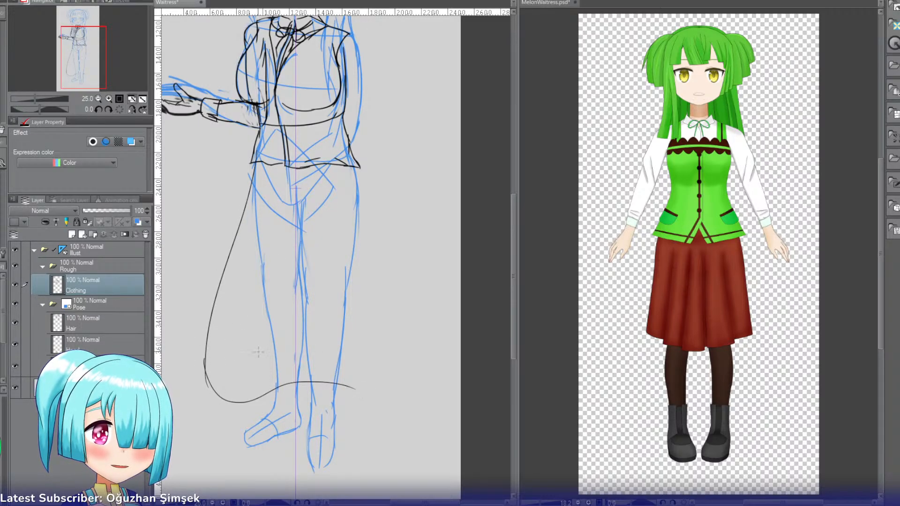
key("ctrl+z")
left_click_drag(208, 369, 387, 418)
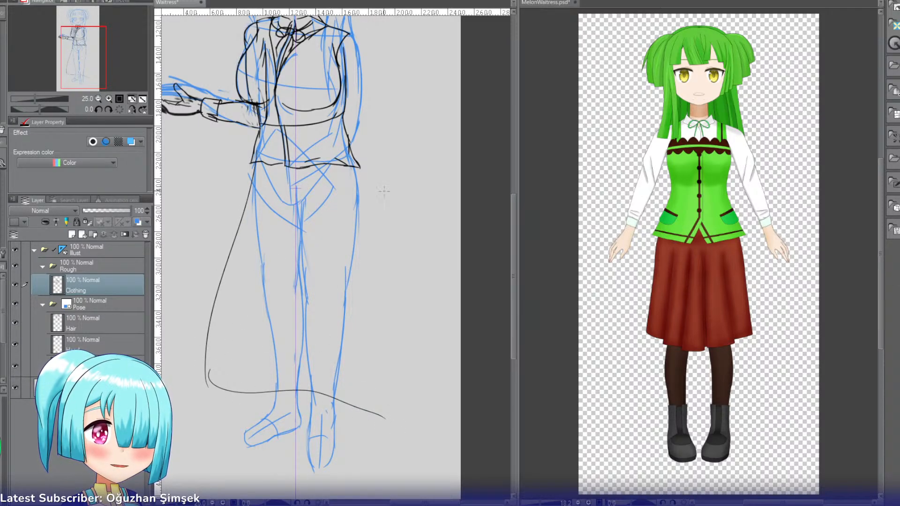
key("ctrl+z")
mouse_move(355, 168)
left_mouse_down()
mouse_move(392, 241)
mouse_move(414, 320)
mouse_move(404, 383)
left_mouse_up()
key("ctrl+z")
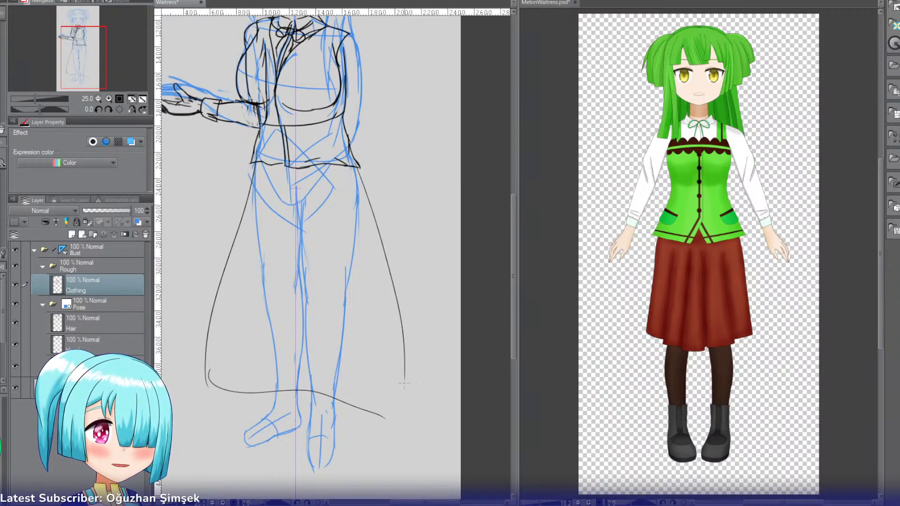
key("ctrl+z")
left_click_drag(355, 167, 364, 209)
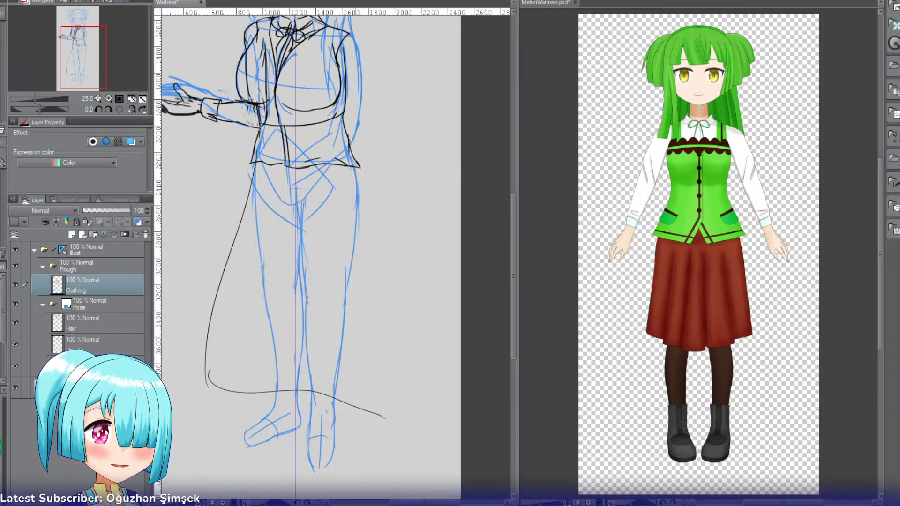
left_click_drag(355, 165, 385, 311)
key("ctrl+z")
left_click_drag(357, 164, 386, 337)
key("ctrl+z")
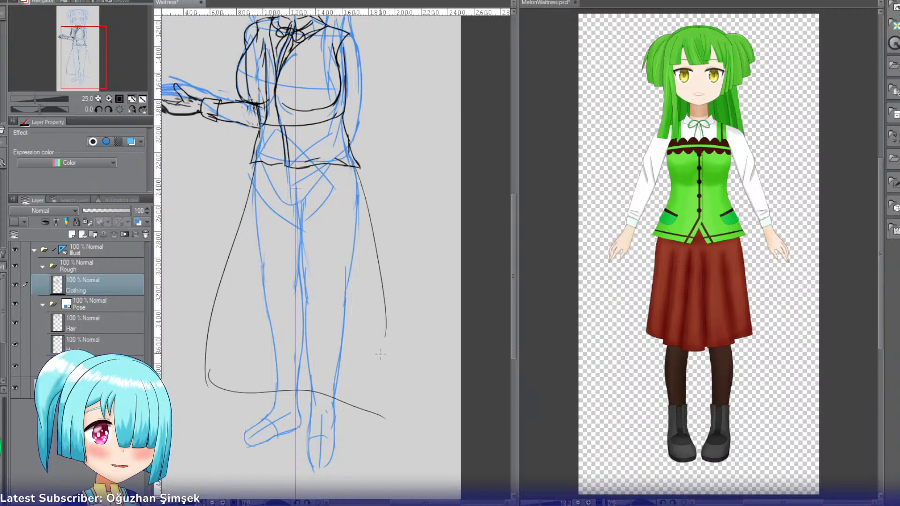
key("ctrl+z")
mouse_move(386, 287)
left_mouse_down()
mouse_move(382, 404)
mouse_move(394, 421)
left_mouse_up()
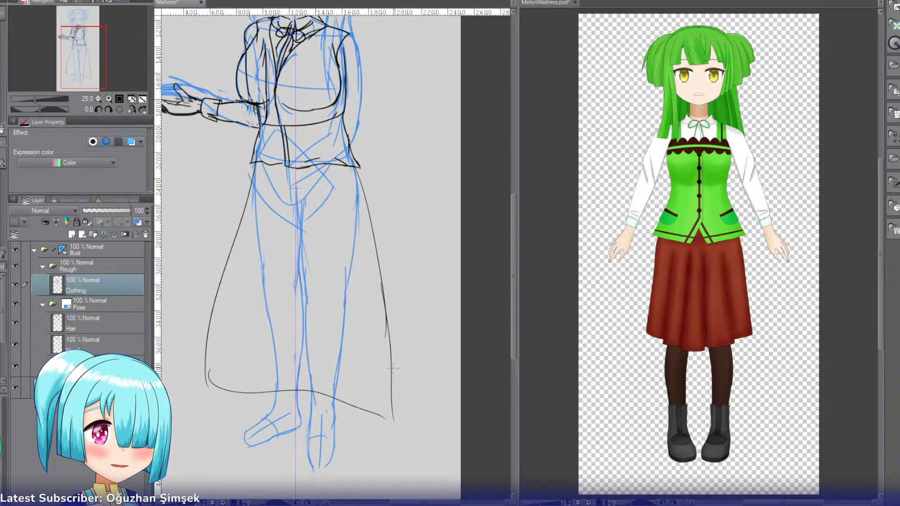
mouse_move(391, 375)
left_mouse_down()
mouse_move(397, 428)
mouse_move(375, 437)
mouse_move(358, 420)
left_mouse_up()
key("ctrl+z")
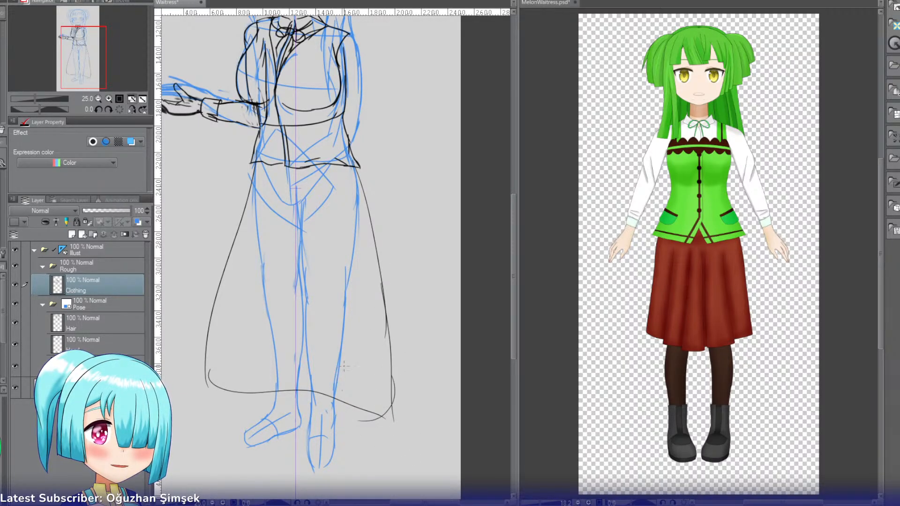
key("ctrl+z")
key("ctrl+z")
key("ctrl+z")
Step: Sketch the skirt's right side curving outward from the waist and round its lower corner into the long hem
mouse_move(356, 170)
left_mouse_down()
mouse_move(391, 284)
mouse_move(383, 260)
mouse_move(399, 375)
mouse_move(377, 406)
mouse_move(341, 397)
left_mouse_up()
key("ctrl+z")
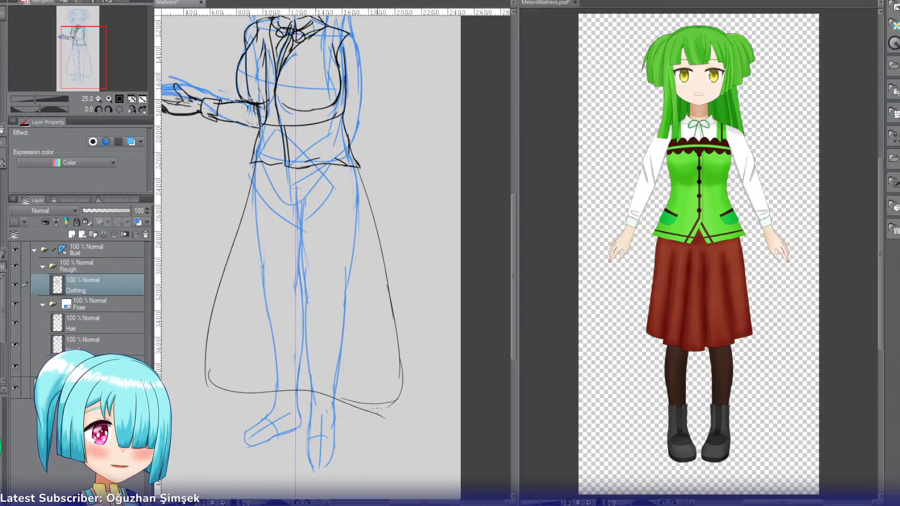
left_click_drag(399, 396, 374, 414)
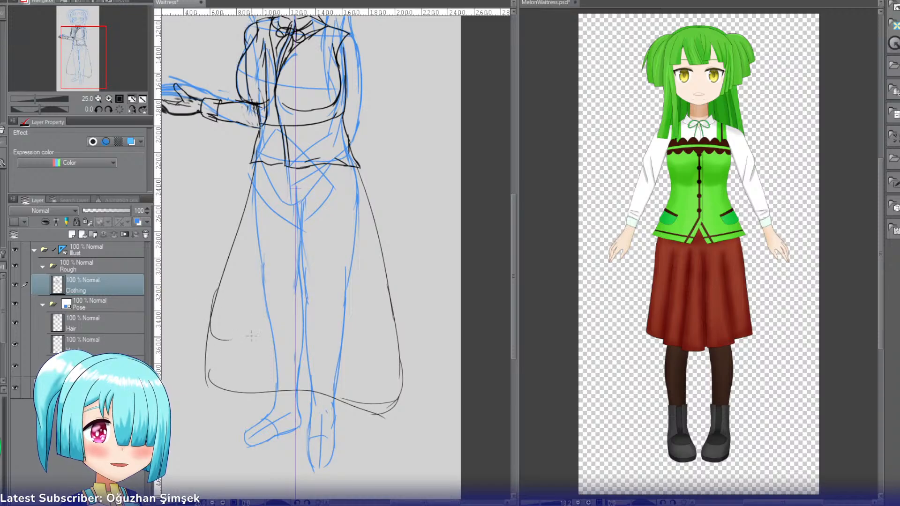
Step: Sketch a shorter wavy hem across the calves, rounding it into both sides of the skirt
mouse_move(221, 281)
left_mouse_down()
mouse_move(229, 336)
mouse_move(361, 337)
left_mouse_up()
key("ctrl+z")
mouse_move(221, 281)
left_mouse_down()
mouse_move(215, 327)
mouse_move(379, 348)
left_mouse_up()
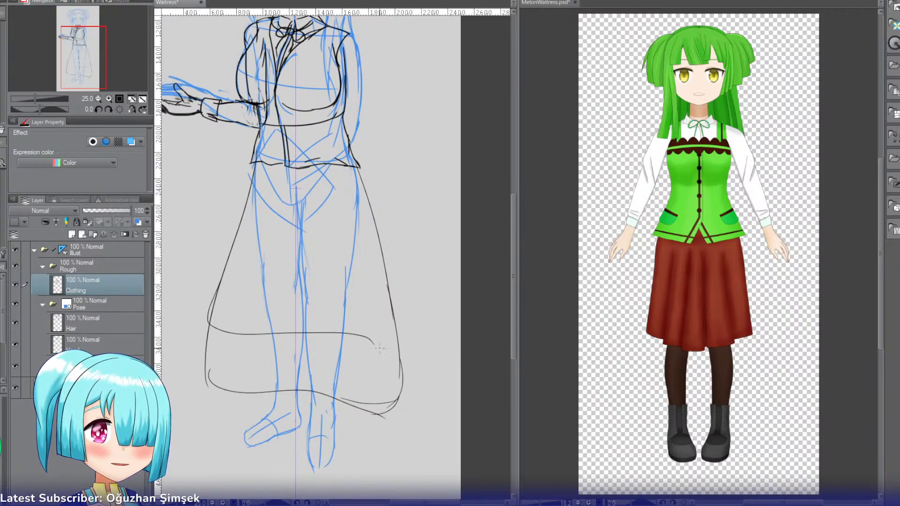
mouse_move(388, 293)
left_mouse_down()
mouse_move(363, 344)
mouse_move(394, 306)
mouse_move(304, 334)
left_mouse_up()
key("ctrl+z")
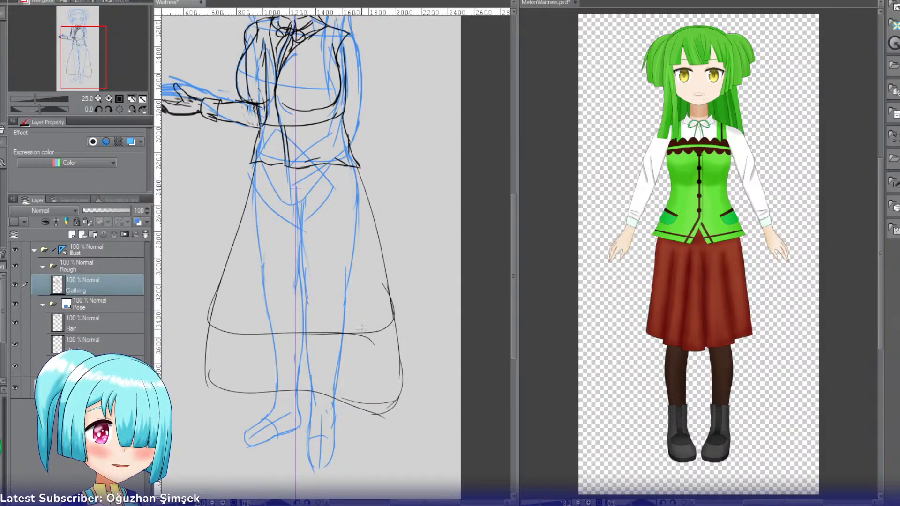
key("ctrl+z")
mouse_move(382, 270)
left_mouse_down()
mouse_move(274, 326)
mouse_move(333, 341)
left_mouse_up()
key("ctrl+z")
left_click_drag(286, 324, 230, 334)
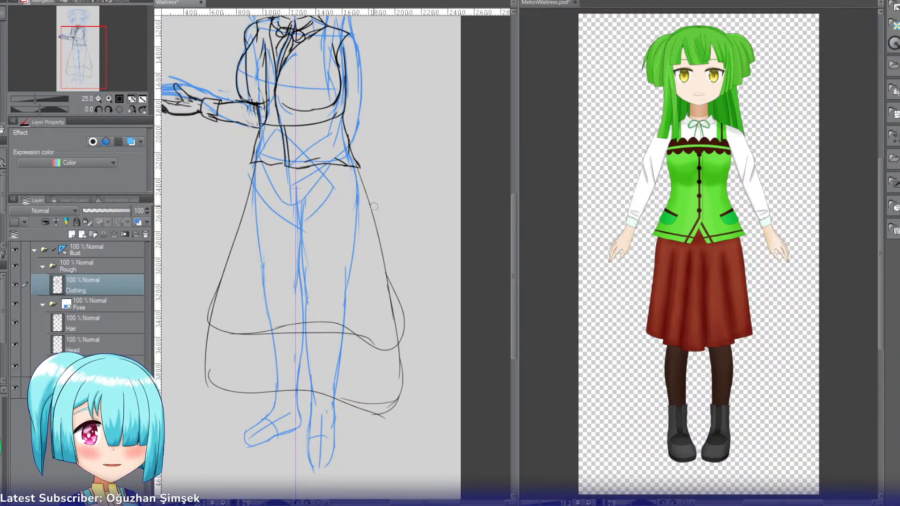
Step: Redraw the skirt's right side to meet the shorter hem's outer curve, and erase the old long hem and leftover side lines
key("p")
left_click_drag(360, 170, 401, 315)
key("ctrl+z")
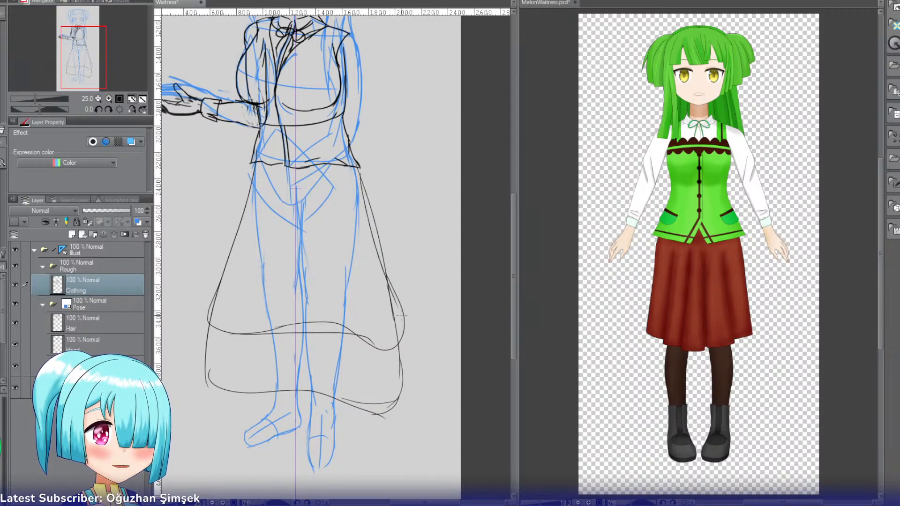
key("ctrl+z")
left_click_drag(358, 166, 398, 304)
key("e")
mouse_move(386, 272)
left_mouse_down()
mouse_move(400, 382)
mouse_move(387, 411)
mouse_move(366, 427)
mouse_move(375, 407)
mouse_move(400, 414)
mouse_move(364, 401)
mouse_move(273, 410)
mouse_move(198, 355)
mouse_move(213, 366)
left_mouse_up()
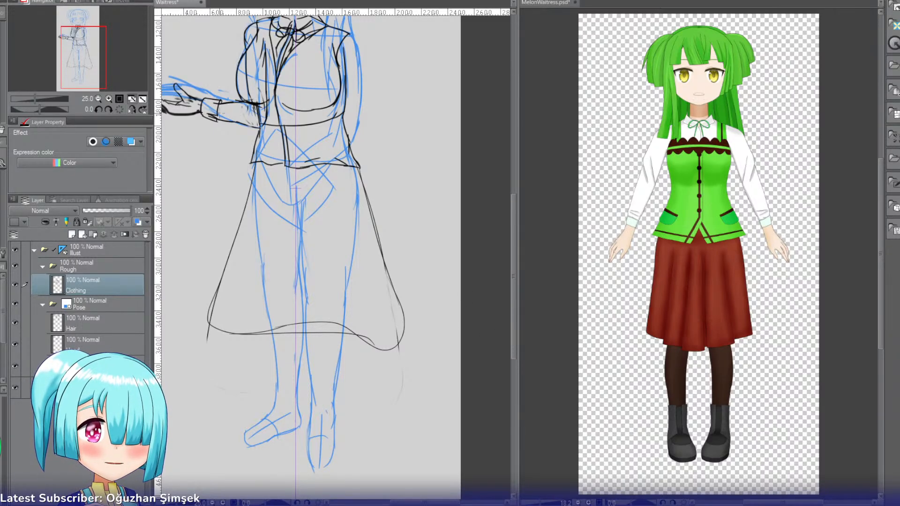
Step: Frame the feet of the Waitress sketch and the boots in MelonWaitress.psd, both at 50%, to compare them
left_click(108, 99)
left_click_drag(87, 66, 87, 75)
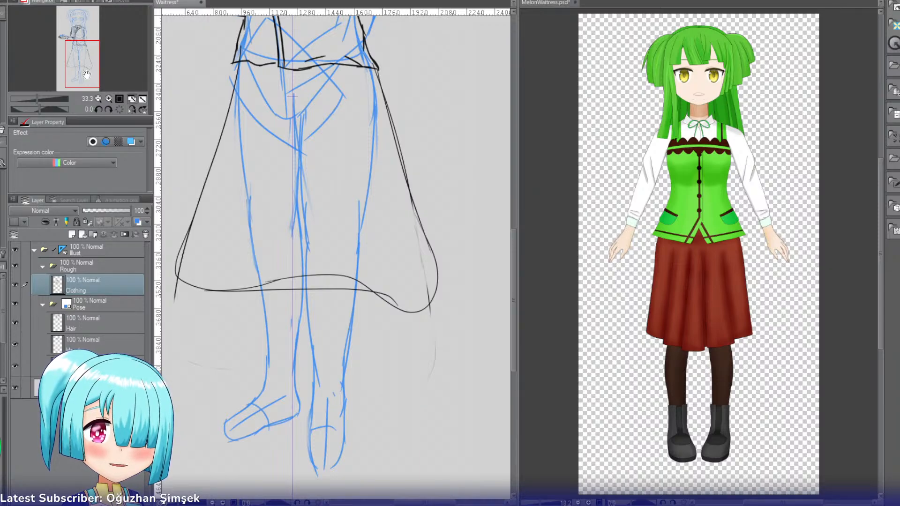
left_click(108, 99)
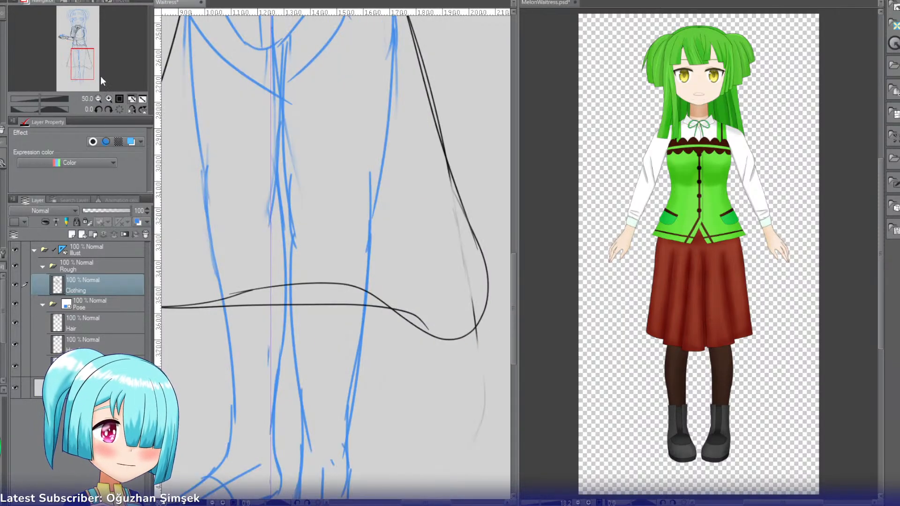
mouse_move(74, 54)
left_mouse_down()
mouse_move(77, 89)
mouse_move(76, 79)
left_mouse_up()
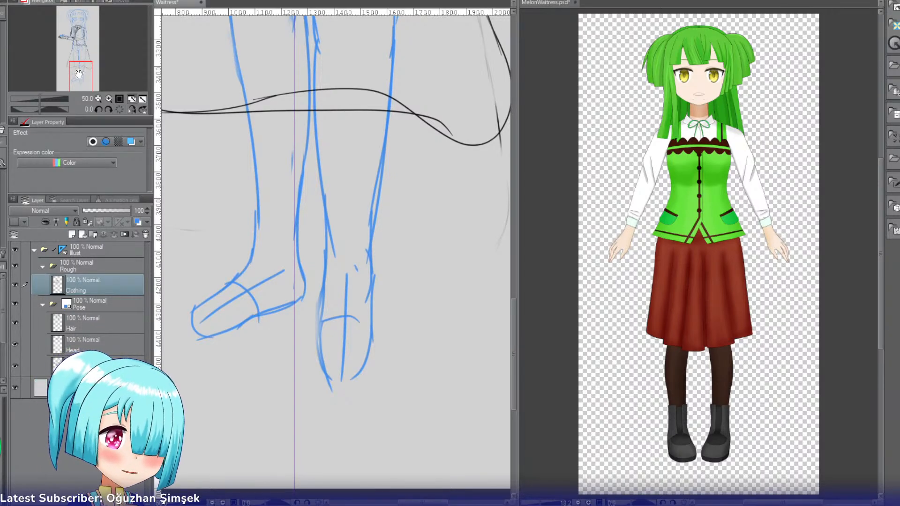
left_click(534, 4)
left_click(108, 98)
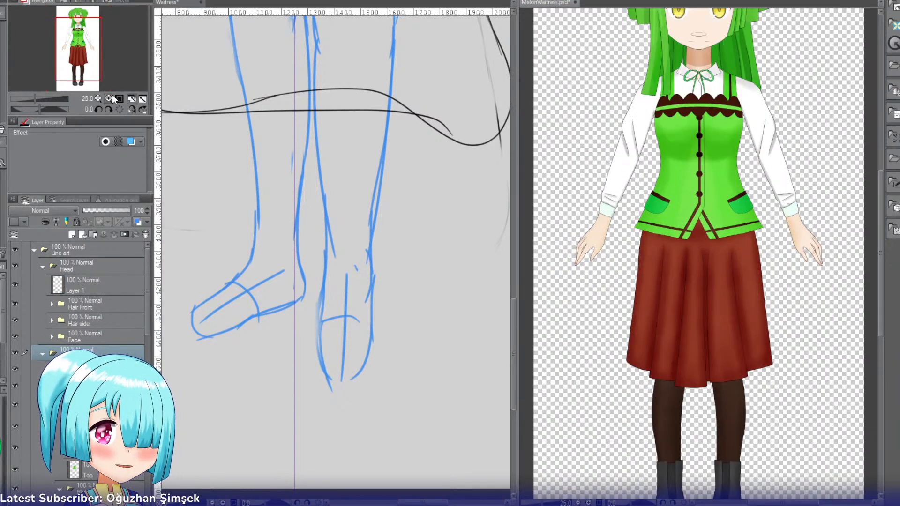
left_click(108, 98)
left_click(108, 99)
left_click_drag(80, 51, 81, 84)
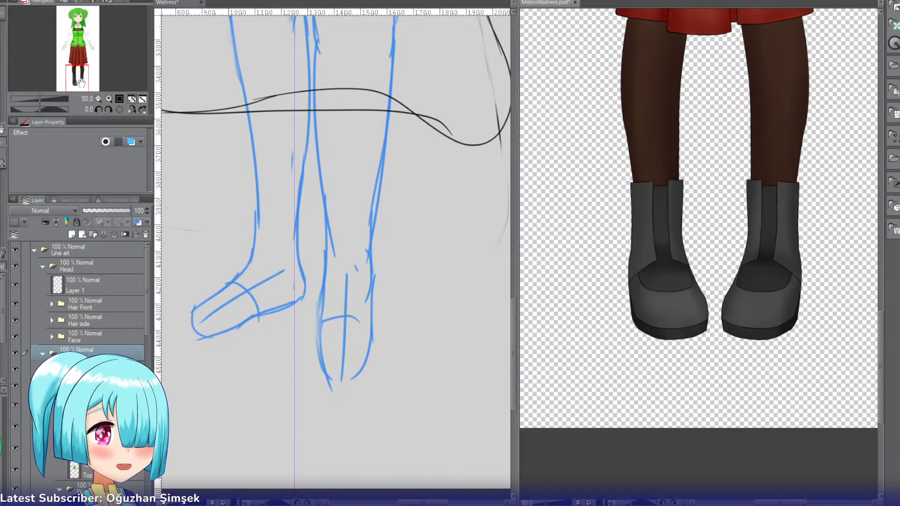
left_click(177, 4)
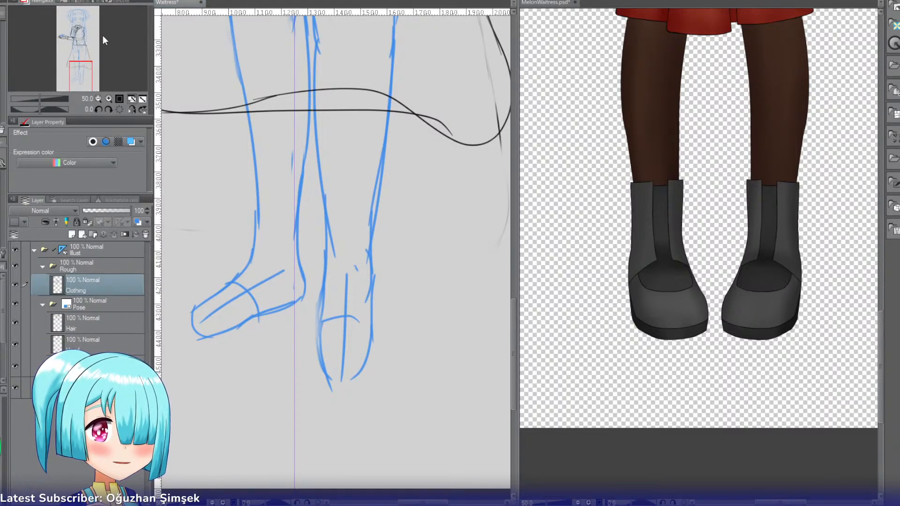
left_click_drag(80, 74, 77, 69)
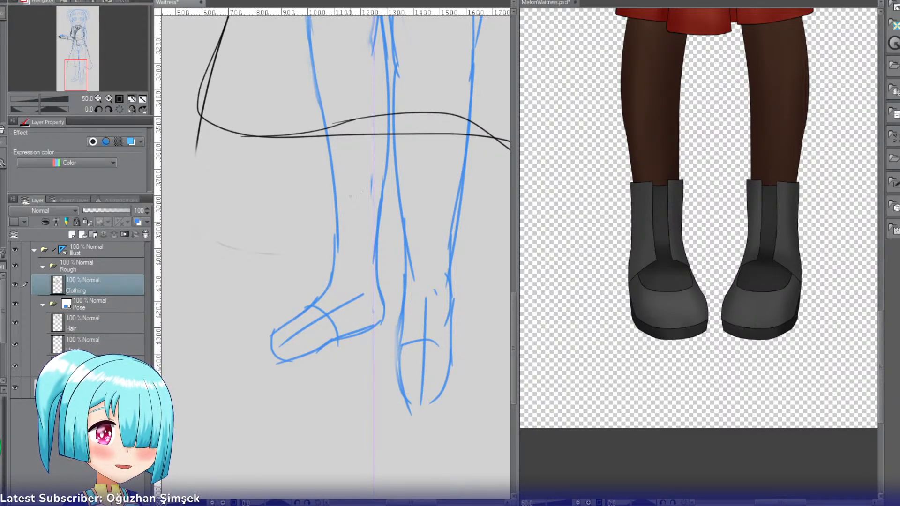
Step: Sketch the curved top edge of a boot across the lower calf of the outward-turned leg
left_click_drag(350, 197, 372, 198)
left_click_drag(334, 166, 396, 160)
key("ctrl+z")
key("ctrl+z")
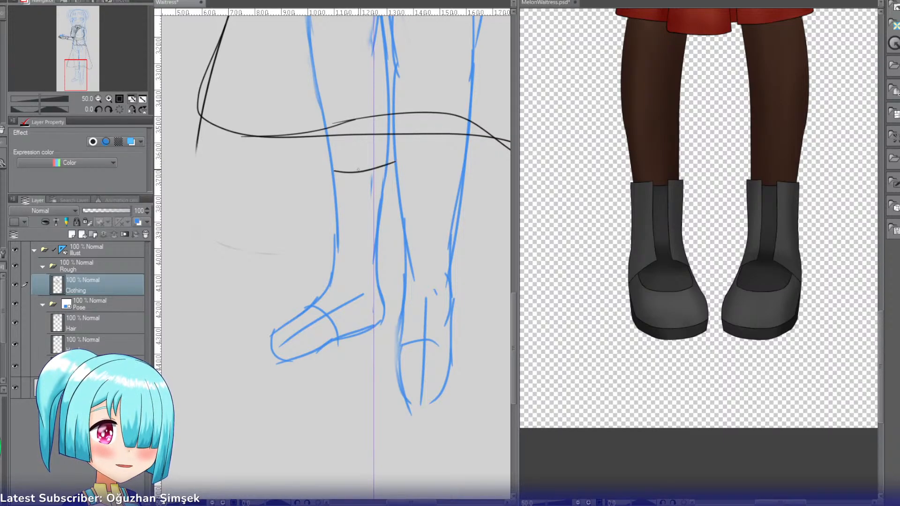
key("ctrl+z")
left_click_drag(336, 173, 383, 171)
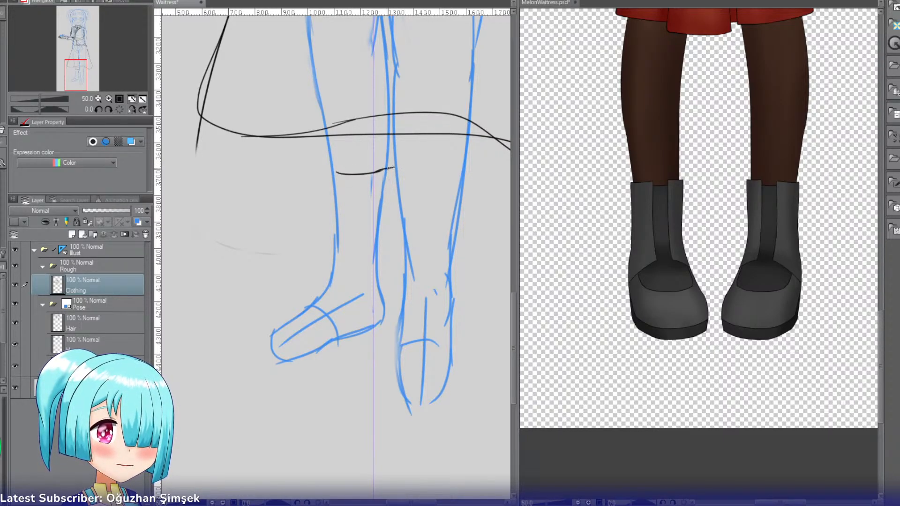
key("ctrl+z")
Step: Sketch the back edge of the boot shaft from its top down towards the heel, slightly outside the blue leg line
left_click_drag(390, 164, 381, 244)
key("ctrl+z")
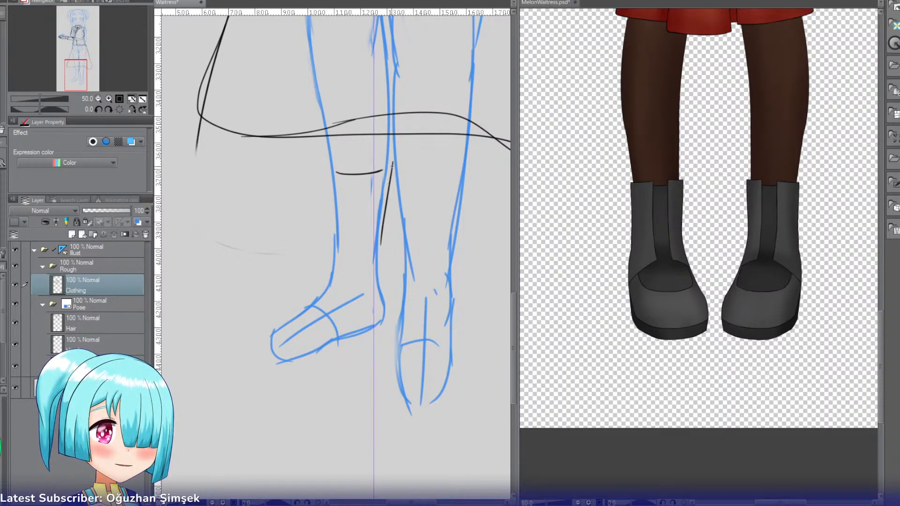
key("ctrl+z")
left_click_drag(391, 161, 385, 247)
key("ctrl+z")
left_click_drag(395, 162, 386, 273)
left_click_drag(385, 233, 391, 305)
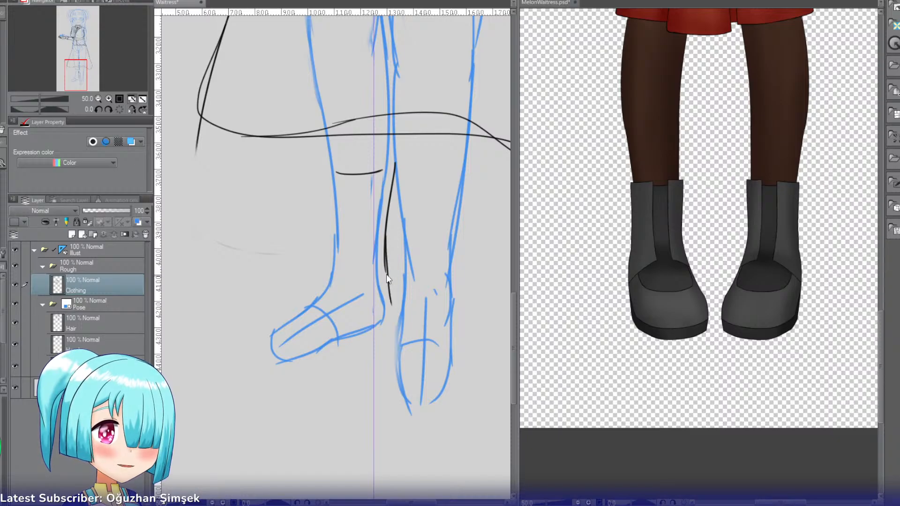
Step: Extend the boot's back line down past the ankle and round it around the heel
key("ctrl+z")
left_click_drag(385, 255, 391, 317)
key("ctrl+z")
key("ctrl+z")
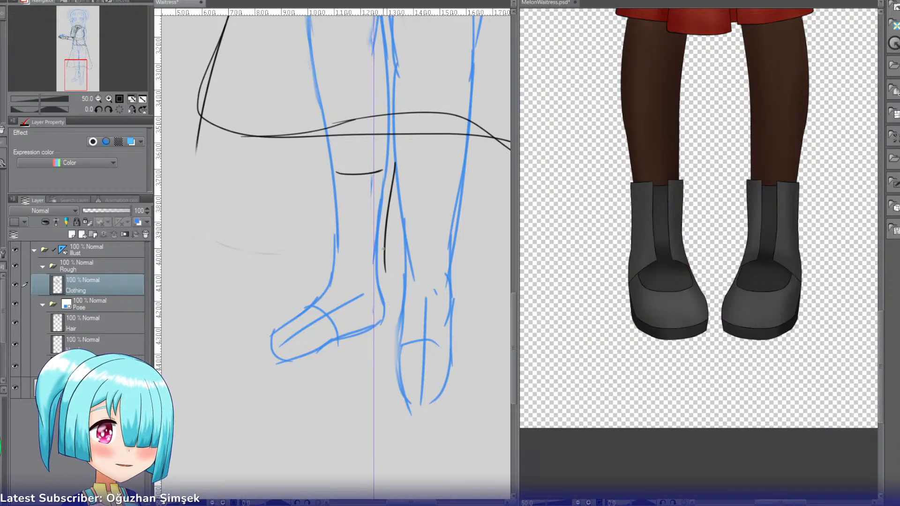
key("ctrl+z")
left_click_drag(383, 255, 391, 319)
key("ctrl+z")
mouse_move(383, 261)
left_mouse_down()
mouse_move(387, 331)
mouse_move(391, 308)
left_mouse_up()
key("ctrl+z")
key("ctrl+z")
mouse_move(384, 260)
left_mouse_down()
mouse_move(392, 310)
mouse_move(388, 293)
mouse_move(384, 334)
left_mouse_up()
key("ctrl+z")
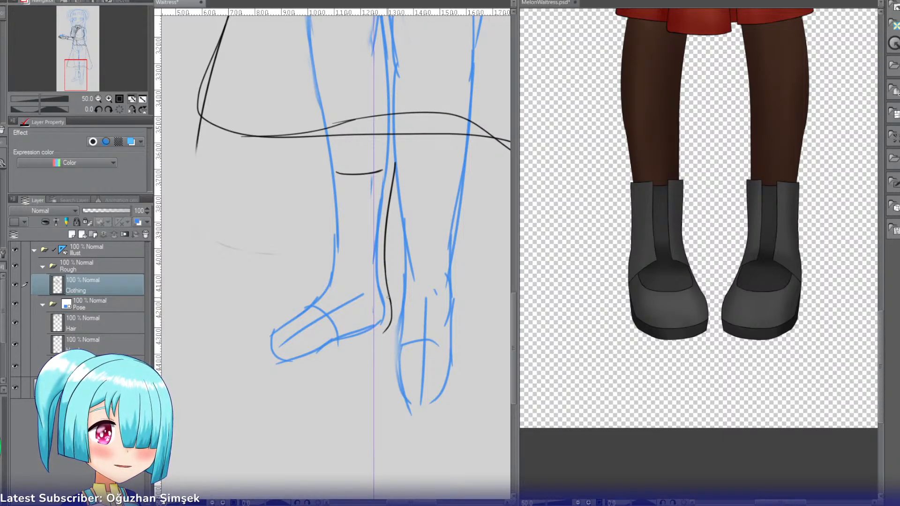
Step: Sketch the boot's sole from the heel forward along the underside of the foot
key("ctrl+z")
mouse_move(388, 296)
left_mouse_down()
mouse_move(387, 327)
mouse_move(342, 347)
left_mouse_up()
key("ctrl+z")
key("ctrl+z")
left_click_drag(390, 319, 302, 358)
key("ctrl+z")
key("ctrl+z")
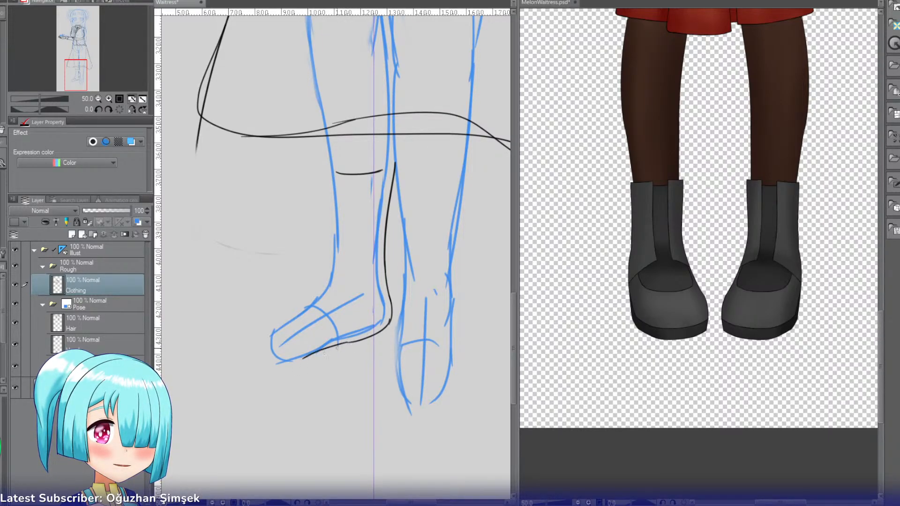
Step: Continue the boot's sole to the front of the foot and round off the lower part of the toe
key("ctrl+z")
left_click_drag(349, 343, 298, 365)
key("ctrl+z")
left_click_drag(349, 343, 304, 361)
key("ctrl+z")
key("ctrl+z")
key("ctrl+z")
left_click_drag(349, 343, 289, 371)
key("ctrl+z")
left_click_drag(261, 341, 295, 369)
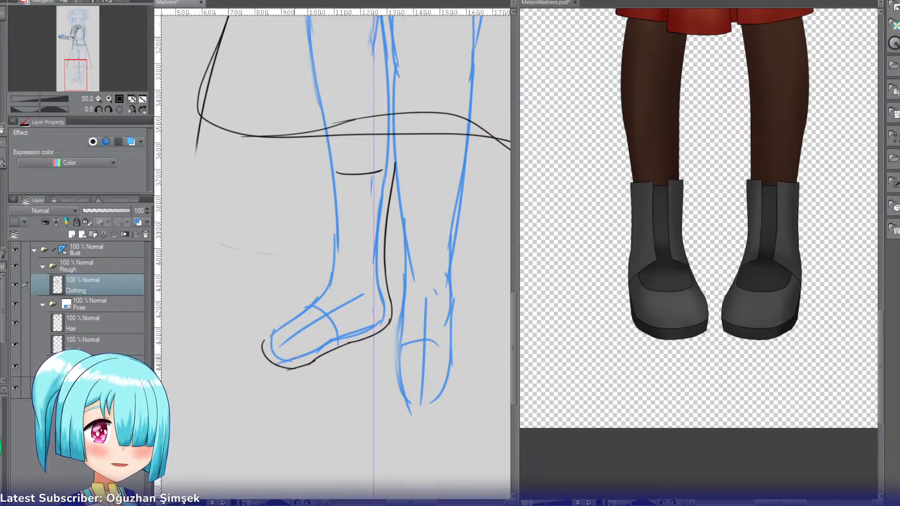
key("ctrl+z")
mouse_move(260, 342)
left_mouse_down()
mouse_move(317, 364)
mouse_move(296, 367)
left_mouse_up()
key("ctrl+z")
key("ctrl+z")
key("ctrl+z")
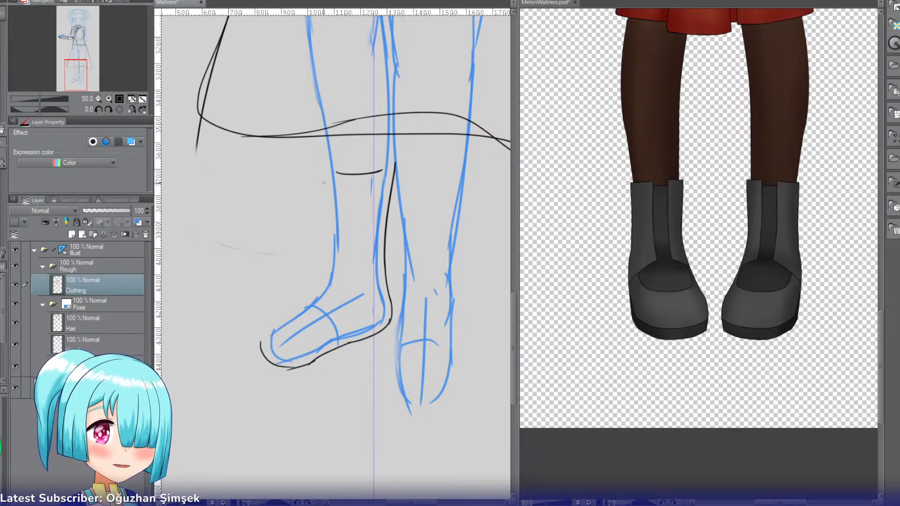
Step: Sketch the front edge of the boot shaft from the top down to the bend at the ankle
mouse_move(326, 170)
left_mouse_down()
mouse_move(340, 232)
mouse_move(327, 191)
mouse_move(332, 258)
left_mouse_up()
key("ctrl+z")
key("ctrl+z")
key("ctrl+z")
key("ctrl+z")
mouse_move(326, 170)
left_mouse_down()
mouse_move(330, 267)
mouse_move(312, 291)
left_mouse_up()
key("ctrl+z")
left_click_drag(328, 258, 303, 294)
key("ctrl+z")
left_click_drag(329, 261, 306, 298)
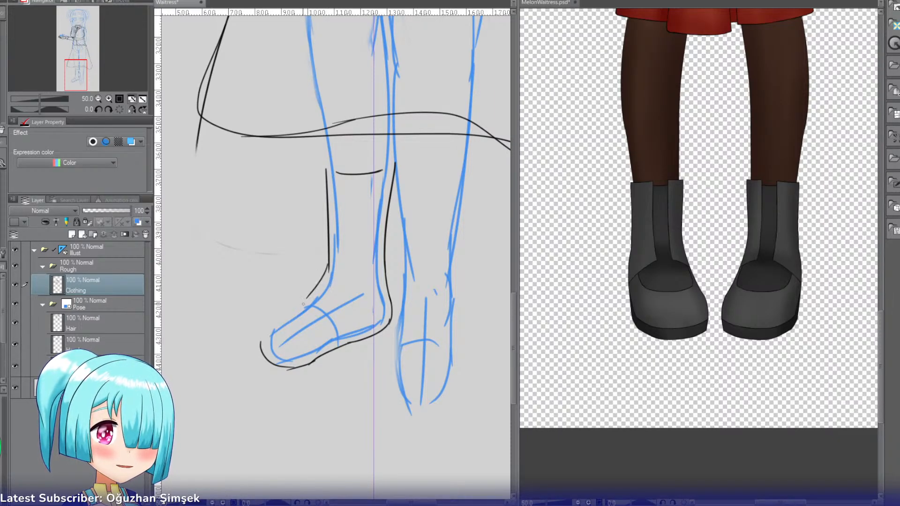
Step: Sketch the boot's upper line from the ankle over the instep to the toe, closing the outline
key("ctrl+z")
left_click_drag(329, 262, 271, 324)
key("ctrl+z")
left_click_drag(302, 298, 267, 315)
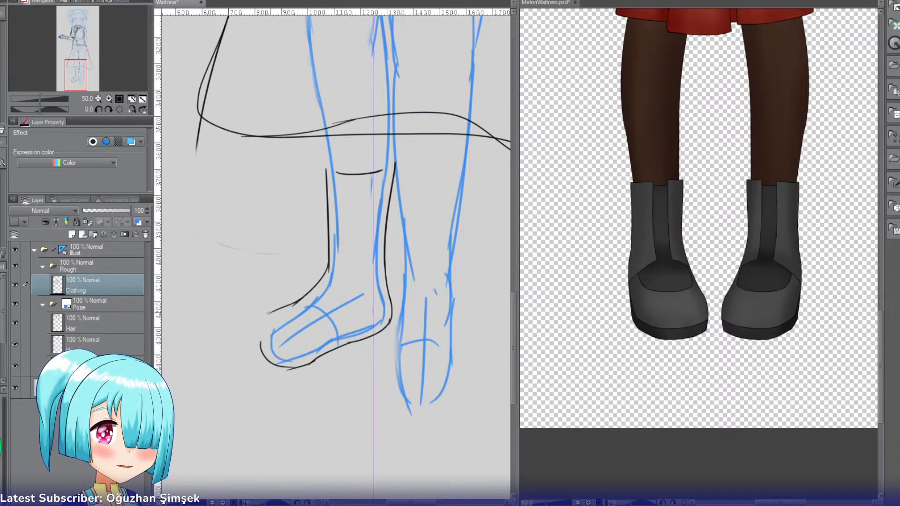
key("ctrl+z")
mouse_move(316, 282)
left_mouse_down()
mouse_move(275, 314)
mouse_move(261, 344)
left_mouse_up()
key("ctrl+z")
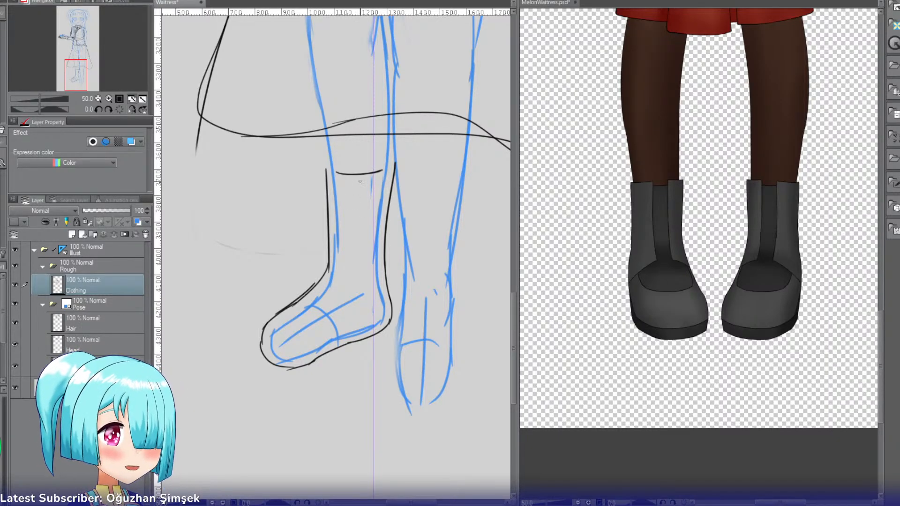
Step: Sketch two vertical panel lines down the boot's shaft, following the front strip of the reference boots
mouse_move(358, 171)
left_mouse_down()
mouse_move(355, 270)
mouse_move(341, 255)
mouse_move(341, 268)
left_mouse_up()
key("ctrl+z")
key("ctrl+z")
left_click_drag(343, 173, 340, 261)
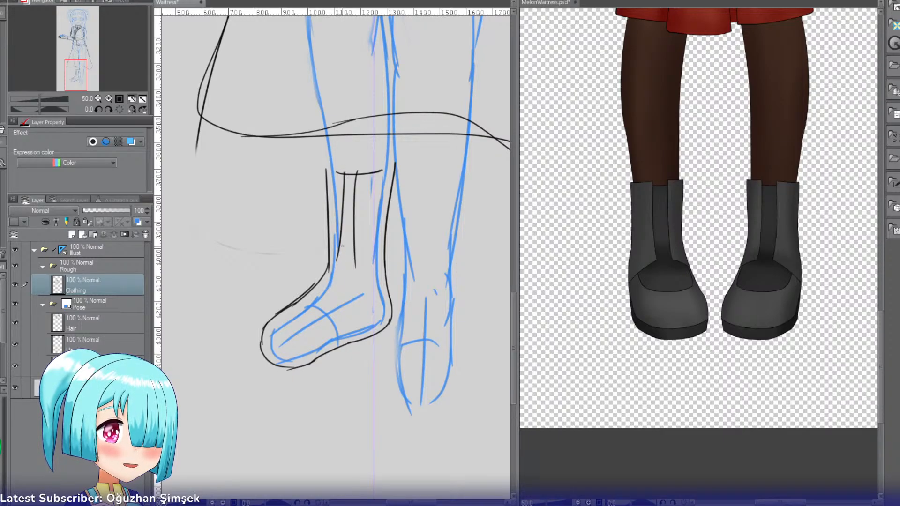
key("ctrl+z")
mouse_move(344, 171)
left_mouse_down()
mouse_move(341, 266)
mouse_move(327, 286)
mouse_move(335, 273)
mouse_move(338, 281)
mouse_move(333, 273)
left_mouse_up()
key("ctrl+z")
key("ctrl+z")
key("ctrl+z")
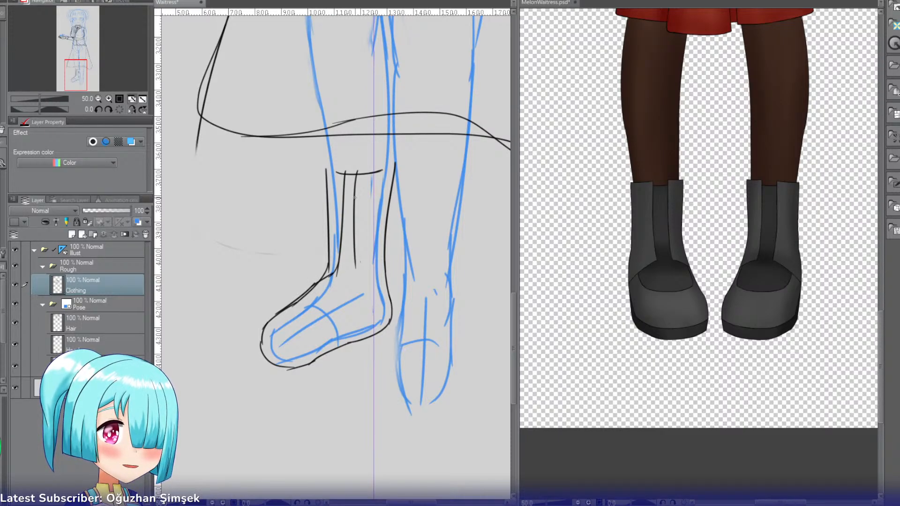
Step: Finish the lower end of the shaft's panel line and sketch a diagonal seam from the ankle toward the heel of the side-turned boot
left_click_drag(355, 198, 349, 268)
key("ctrl+z")
mouse_move(354, 201)
left_mouse_down()
mouse_move(348, 279)
mouse_move(381, 305)
left_mouse_up()
key("ctrl+z")
key("ctrl+z")
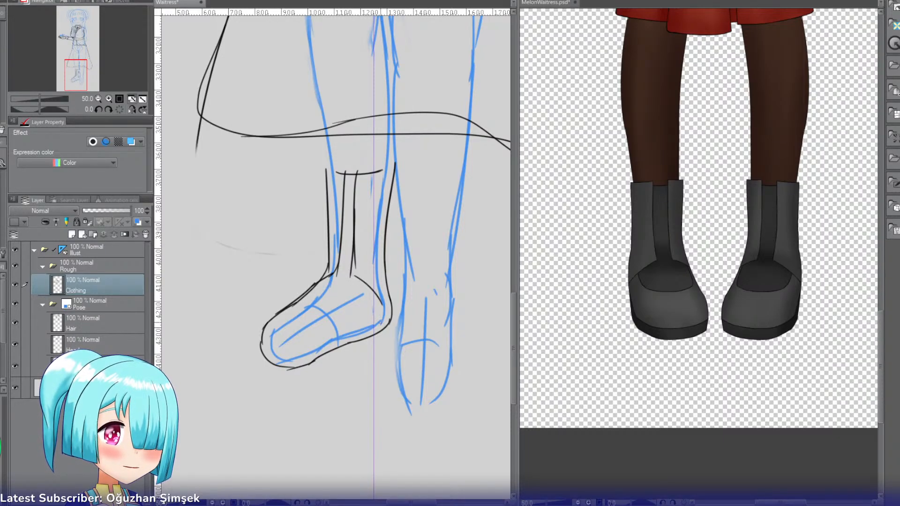
key("ctrl+z")
left_click_drag(351, 275, 373, 309)
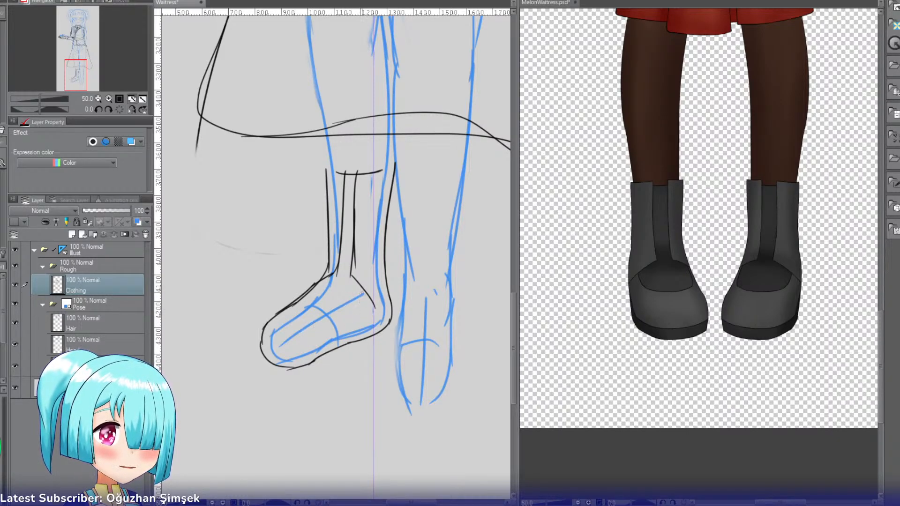
Step: Sketch the elongated instep panel on the side-turned boot, rounded near the toe and meeting the ankle seam
mouse_move(330, 313)
left_mouse_down()
mouse_move(363, 294)
mouse_move(297, 333)
mouse_move(307, 329)
mouse_move(278, 334)
left_mouse_up()
key("ctrl+z")
key("ctrl+z")
key("ctrl+z")
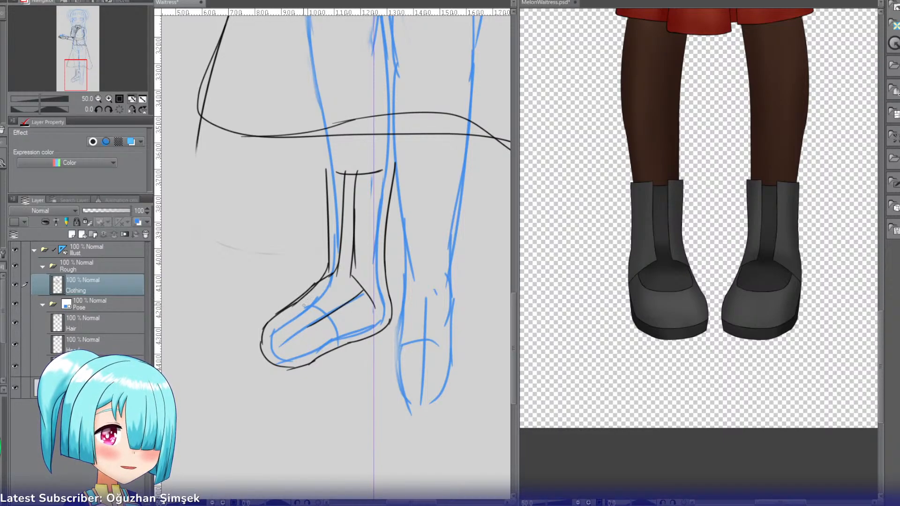
mouse_move(298, 300)
left_mouse_down()
mouse_move(282, 330)
mouse_move(303, 331)
mouse_move(363, 295)
left_mouse_up()
key("ctrl+z")
key("ctrl+z")
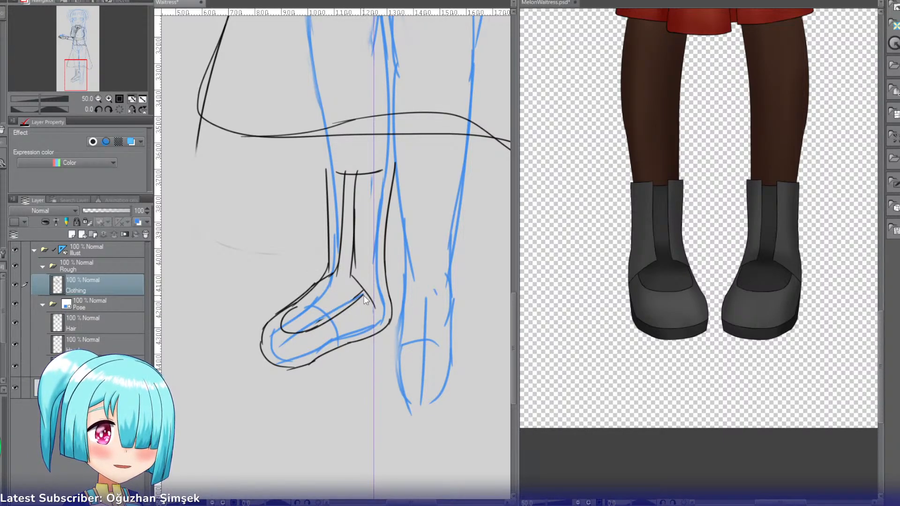
left_click_drag(365, 293, 298, 329)
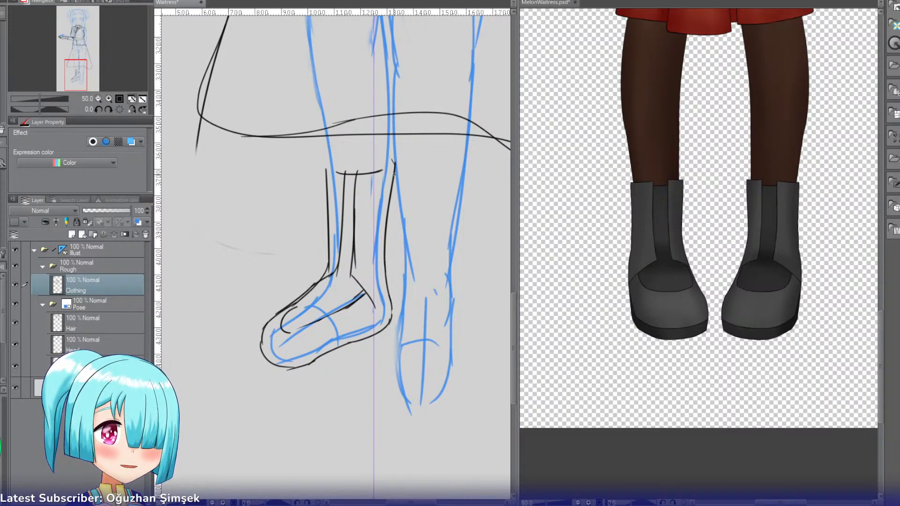
Step: Round both upper corners of the side-turned boot's shaft so the opening reads as a rim around the leg
mouse_move(382, 162)
left_mouse_down()
mouse_move(393, 174)
mouse_move(390, 189)
mouse_move(400, 178)
mouse_move(373, 172)
left_mouse_up()
key("ctrl+z")
key("ctrl+z")
key("ctrl+z")
key("e")
key("p")
key("ctrl+z")
key("ctrl+z")
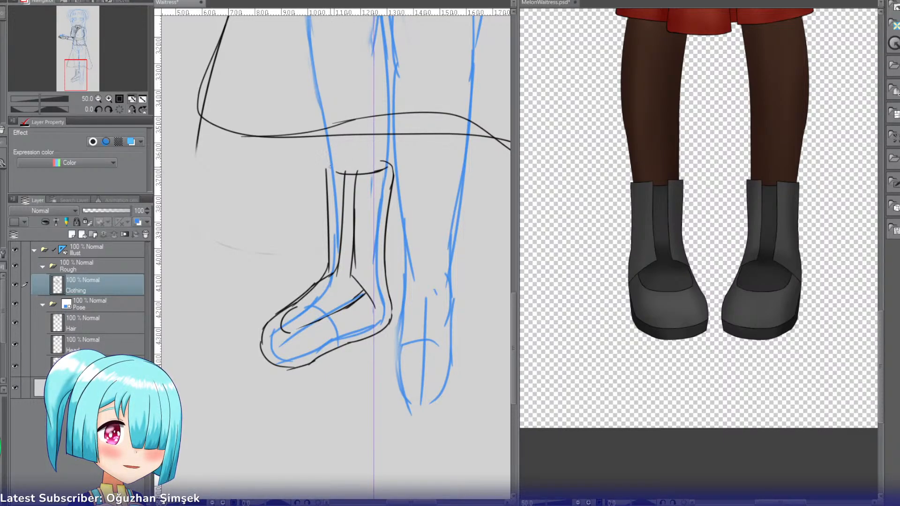
left_click_drag(335, 162, 325, 170)
key("ctrl+z")
key("ctrl+z")
key("ctrl+z")
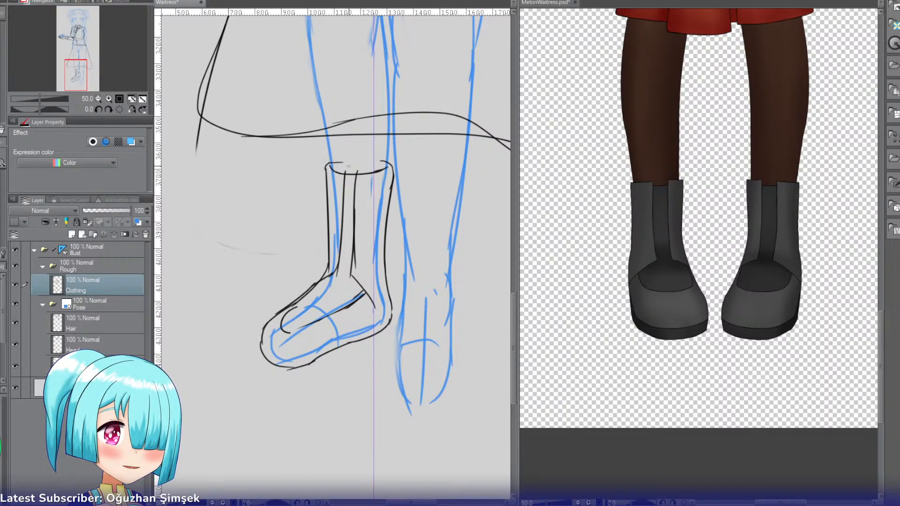
key("ctrl+z")
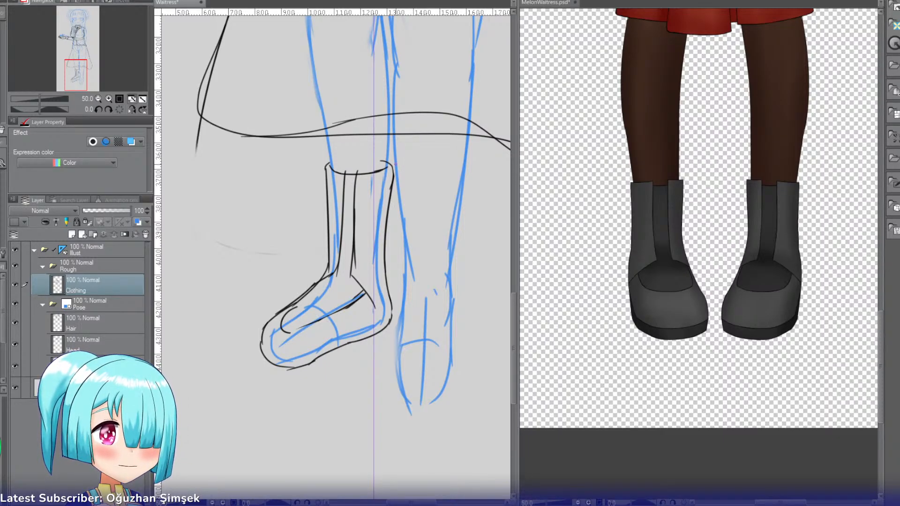
Step: Sketch the inner edge of the front-facing boot's shaft, bowing down from the rim beside the first boot
left_click_drag(388, 163, 390, 203)
key("ctrl+z")
key("ctrl+z")
key("ctrl+z")
key("ctrl+z")
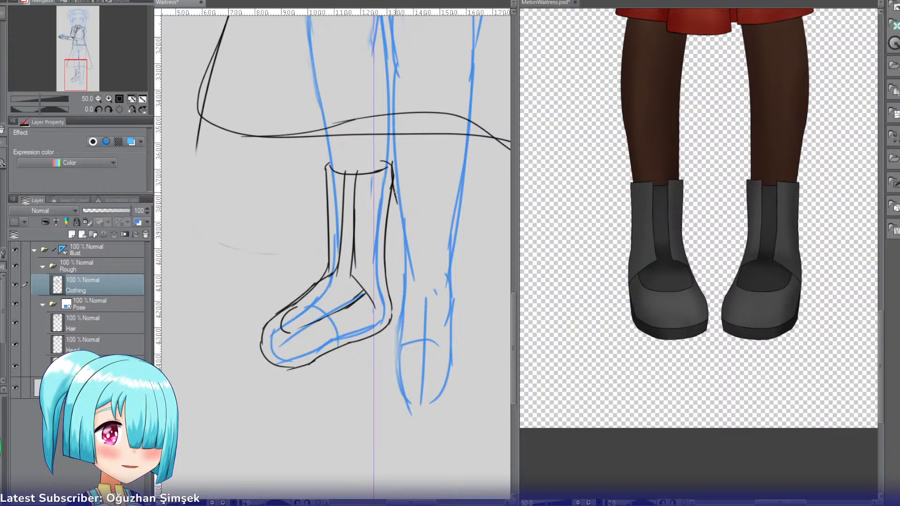
key("ctrl+z")
left_click_drag(392, 164, 399, 239)
key("ctrl+z")
key("ctrl+z")
left_click_drag(392, 191, 395, 283)
key("ctrl+z")
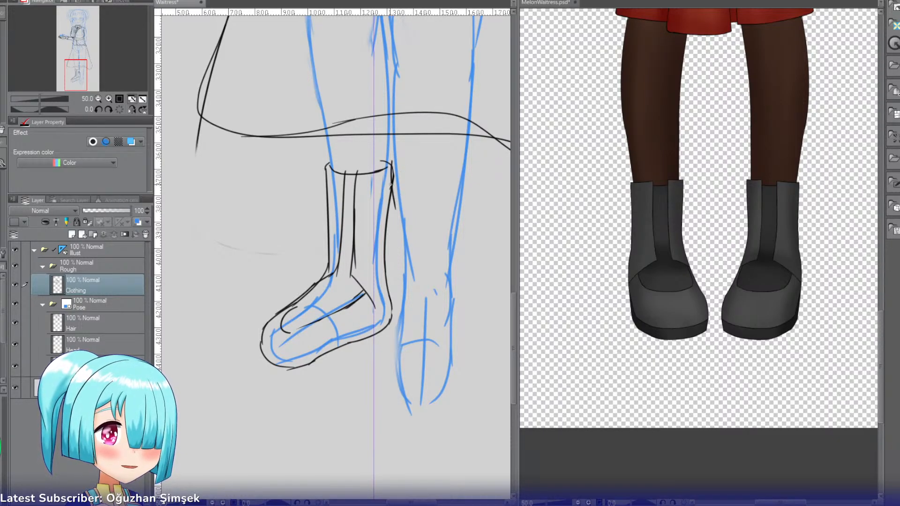
left_click_drag(392, 191, 400, 270)
key("ctrl+z")
left_click_drag(398, 236, 397, 291)
key("ctrl+z")
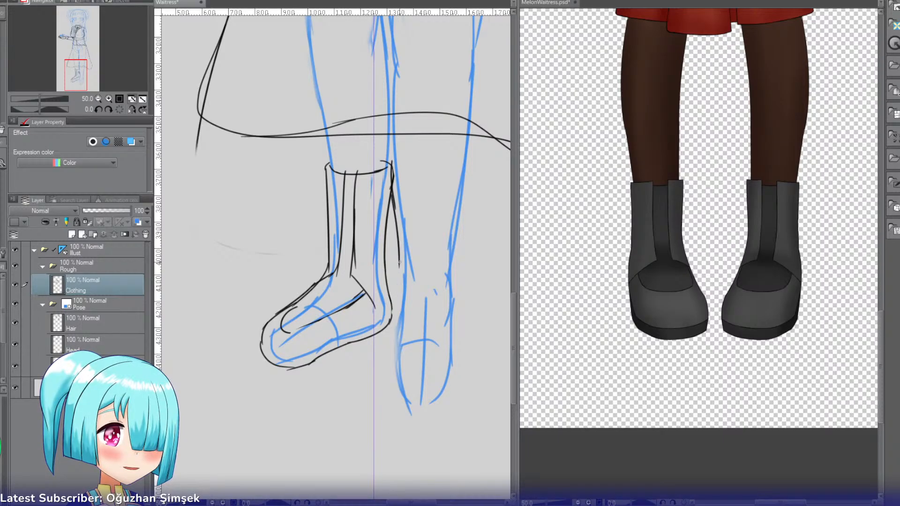
Step: Extend the front-facing boot's inner edge past the ankle to the side of the foot beside the first boot's heel
left_click_drag(400, 252, 397, 309)
key("ctrl+z")
left_click_drag(400, 253, 392, 326)
key("ctrl+z")
key("ctrl+z")
key("ctrl+z")
key("ctrl+z")
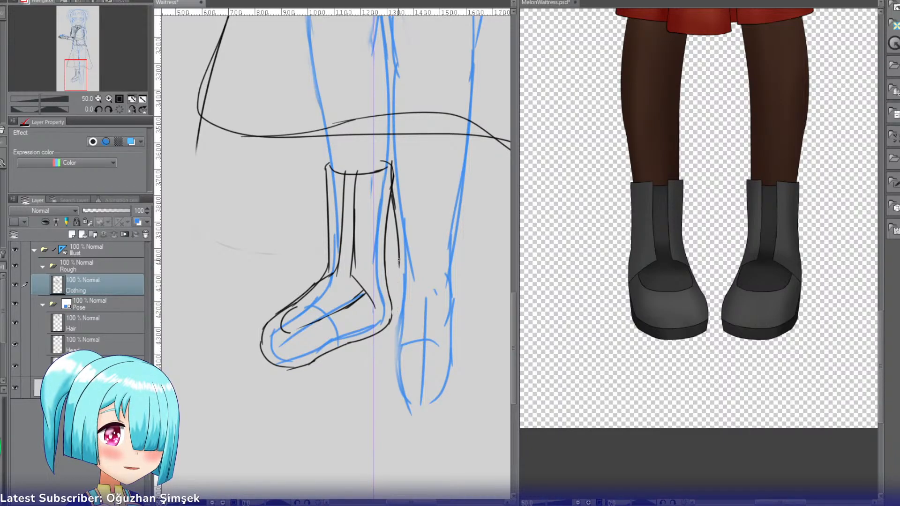
left_click_drag(399, 258, 393, 339)
key("ctrl+z")
key("ctrl+z")
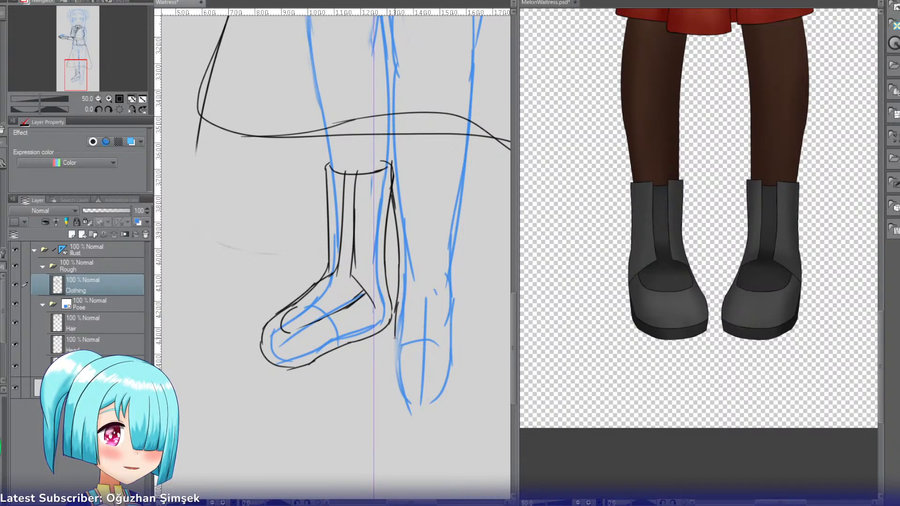
key("ctrl+z")
key("ctrl+z")
Step: Sketch the inner side of the front-facing boot's foot and curve it around to the bottom of the toe
left_click_drag(398, 292, 394, 360)
key("ctrl+z")
key("ctrl+z")
left_click_drag(397, 320, 397, 403)
key("ctrl+z")
mouse_move(394, 359)
left_mouse_down()
mouse_move(404, 401)
mouse_move(427, 405)
left_mouse_up()
key("ctrl+z")
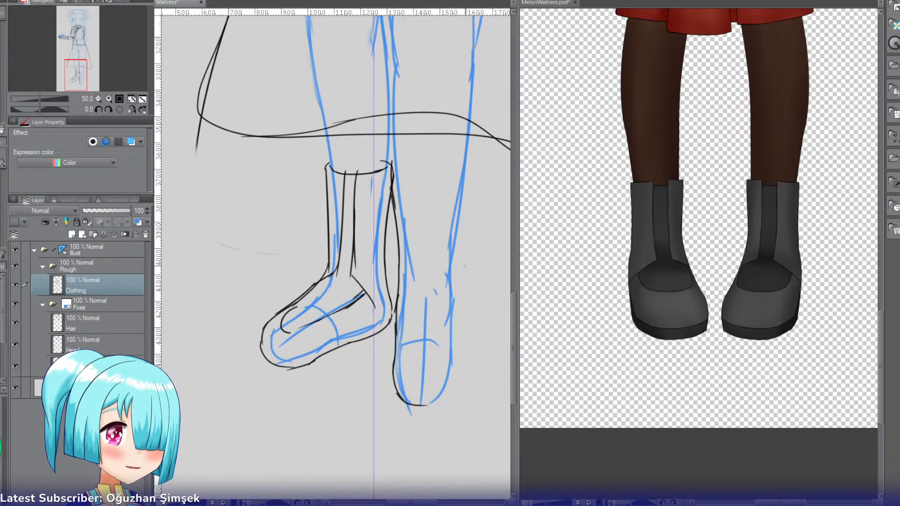
Step: Sketch the outer edge of the front-facing boot's shaft from the top down past the ankle
left_click_drag(468, 167, 459, 246)
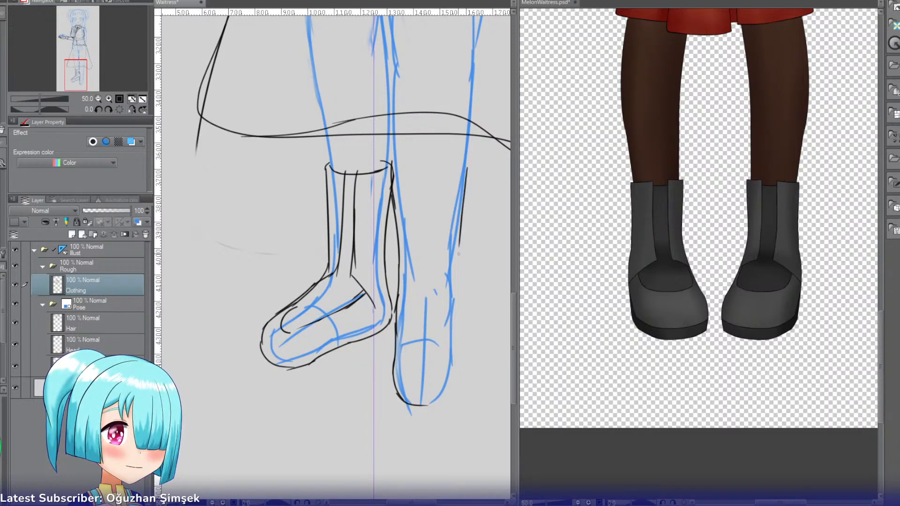
key("ctrl+z")
left_click_drag(467, 168, 455, 252)
left_click_drag(459, 216, 461, 332)
key("ctrl+z")
key("ctrl+z")
key("ctrl+z")
key("ctrl+z")
key("ctrl+z")
left_click_drag(456, 296, 456, 359)
key("ctrl+z")
key("ctrl+z")
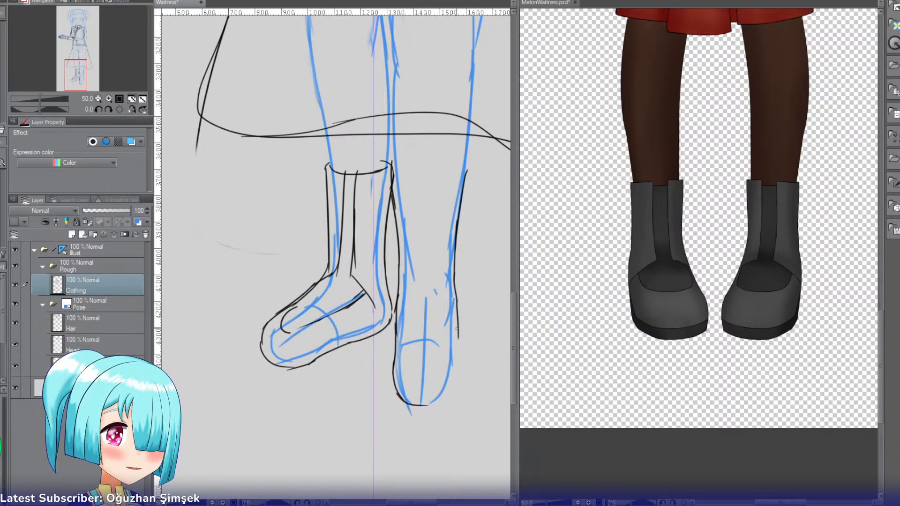
Step: Sketch the outer side of the front-facing boot's foot and round it into the toe, closing the foot outline
key("ctrl+z")
mouse_move(456, 293)
left_mouse_down()
mouse_move(460, 369)
mouse_move(450, 398)
mouse_move(447, 391)
mouse_move(435, 406)
left_mouse_up()
key("ctrl+z")
left_click_drag(456, 372, 423, 404)
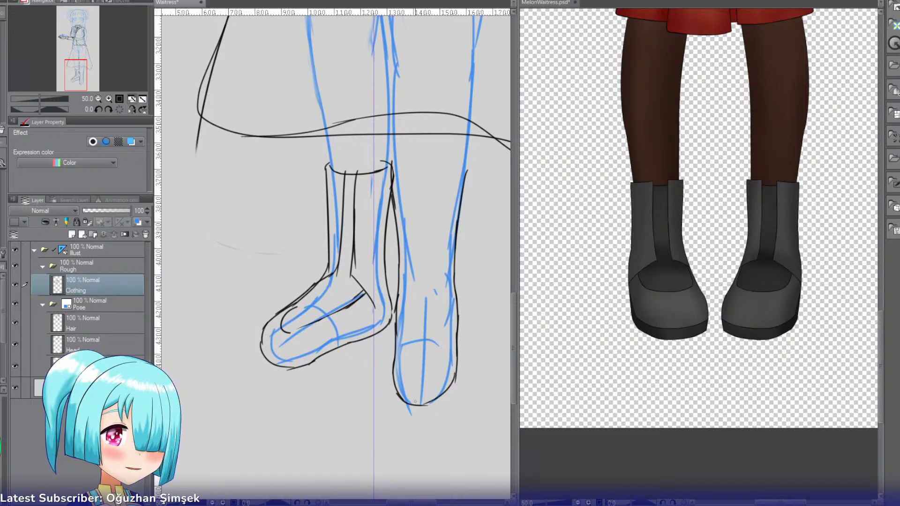
key("ctrl+z")
mouse_move(457, 373)
left_mouse_down()
mouse_move(440, 404)
mouse_move(421, 405)
left_mouse_up()
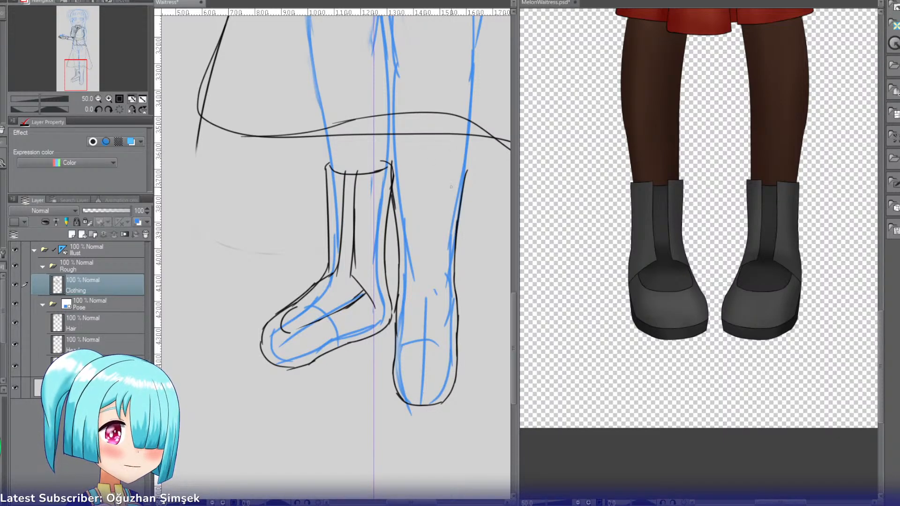
Step: Sketch two vertical lines down the front-facing boot's shaft to form its central strip
left_click_drag(416, 169, 421, 292)
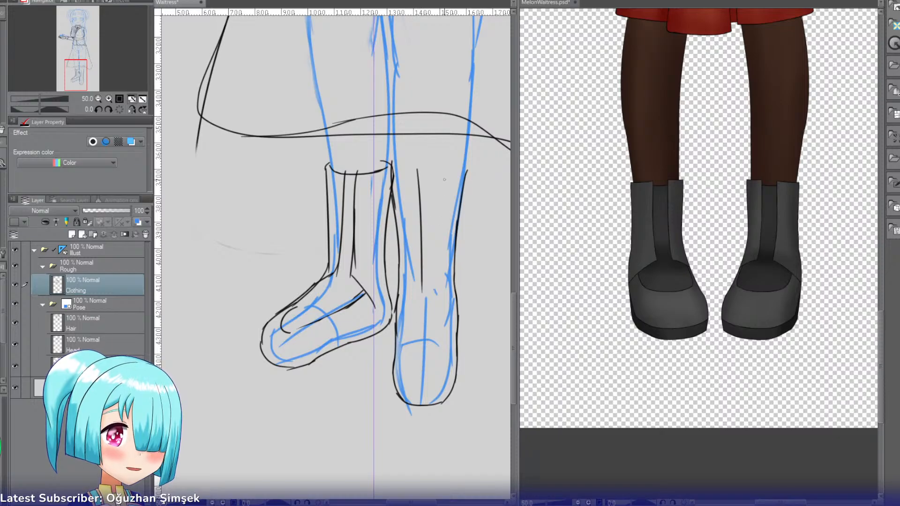
left_click_drag(438, 169, 435, 296)
key("ctrl+z")
left_click_drag(438, 170, 435, 294)
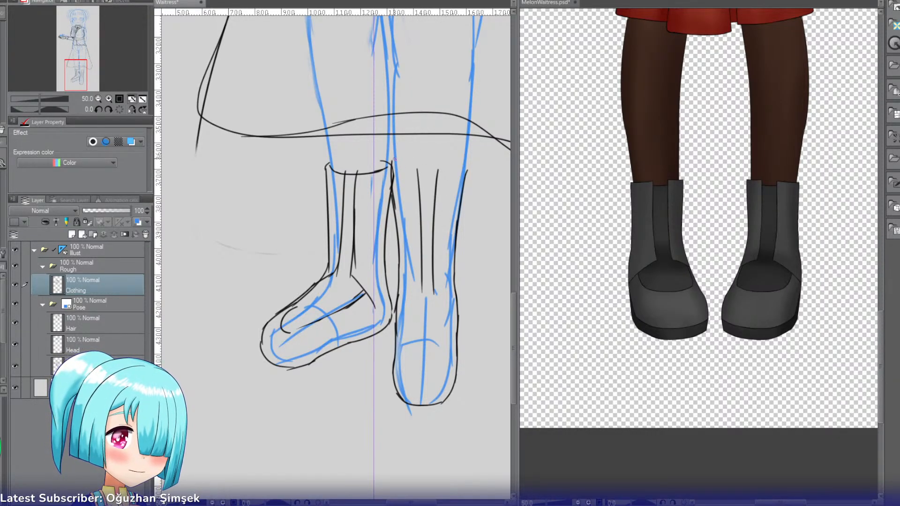
key("ctrl+z")
Step: Sketch the front-facing boot's top rim with rounded corners and close the tops of the central strips on both boots
left_click_drag(392, 159, 404, 156)
key("ctrl+z")
mouse_move(461, 157)
left_mouse_down()
mouse_move(437, 169)
mouse_move(467, 162)
left_mouse_up()
key("ctrl+z")
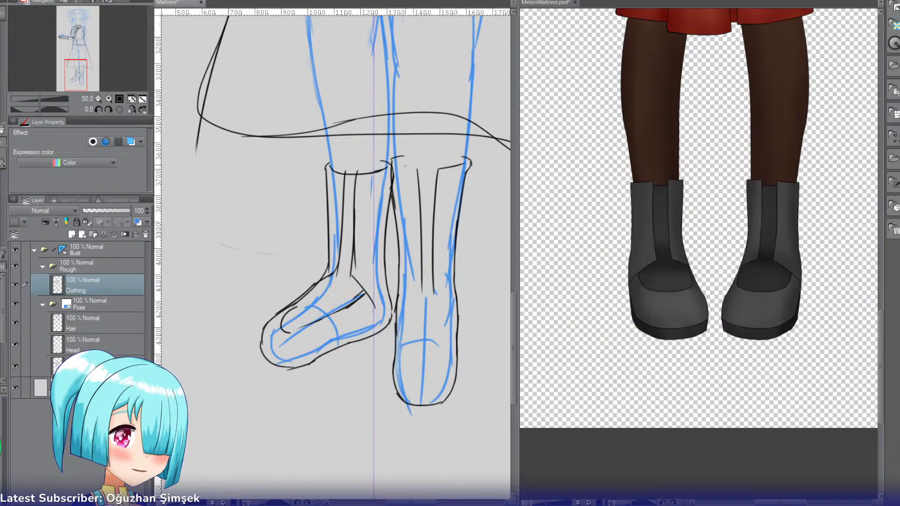
key("ctrl+z")
left_click_drag(395, 164, 436, 174)
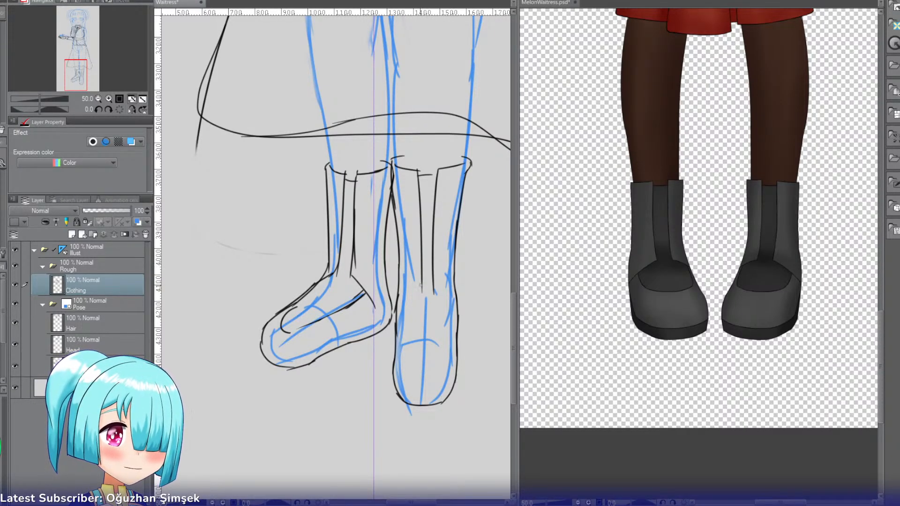
Step: Sketch the curved ankle seam and the U-shaped instep panel on the front-facing boot
mouse_move(420, 288)
left_mouse_down()
mouse_move(396, 308)
mouse_move(457, 313)
left_mouse_up()
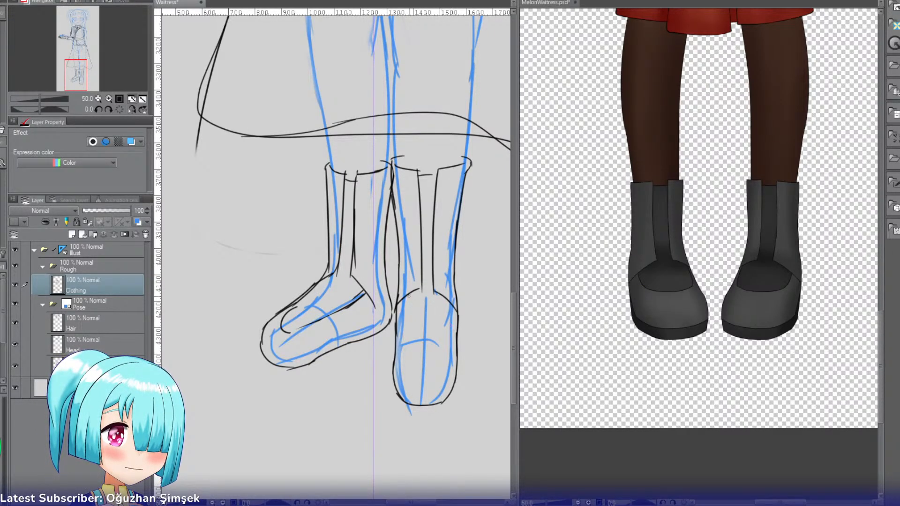
mouse_move(409, 293)
left_mouse_down()
mouse_move(411, 355)
mouse_move(427, 366)
left_mouse_up()
mouse_move(439, 294)
left_mouse_down()
mouse_move(442, 359)
mouse_move(433, 372)
left_mouse_up()
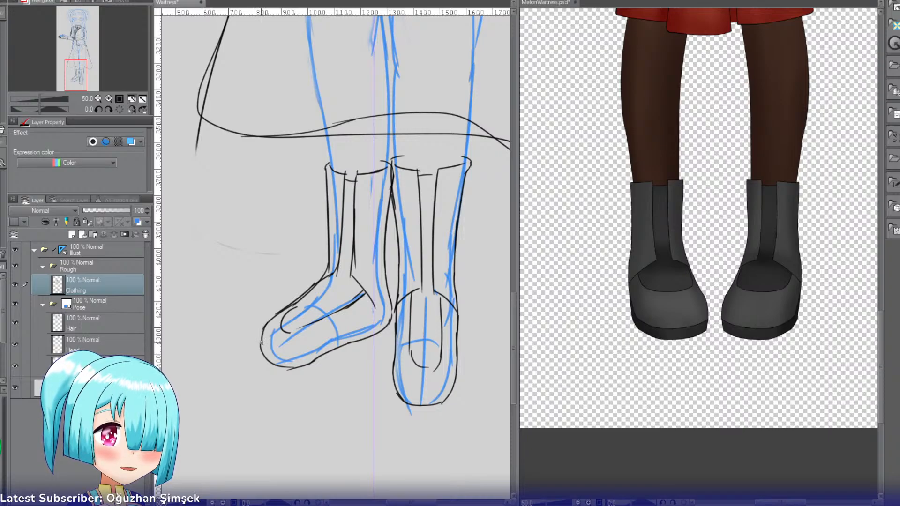
Step: Sketch the front of a thick sole around and beneath the side-turned boot's toe
mouse_move(261, 334)
left_mouse_down()
mouse_move(257, 369)
mouse_move(257, 352)
mouse_move(266, 383)
mouse_move(290, 383)
left_mouse_up()
key("ctrl+z")
key("ctrl+z")
key("ctrl+z")
key("ctrl+z")
key("ctrl+z")
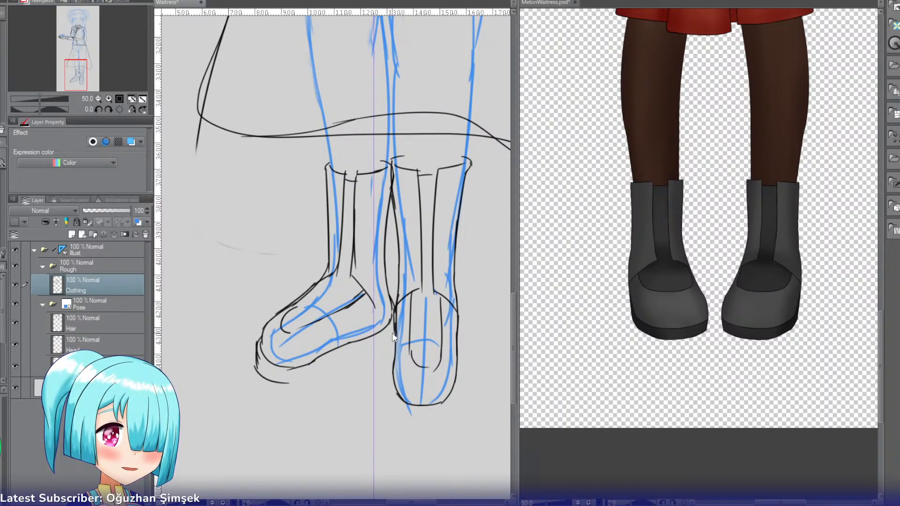
Step: Sketch the lower edge of the side-turned boot's thick sole between the heel and the toe
mouse_move(394, 307)
left_mouse_down()
mouse_move(395, 333)
mouse_move(368, 349)
mouse_move(379, 350)
mouse_move(284, 383)
mouse_move(291, 382)
left_mouse_up()
key("ctrl+z")
key("ctrl+z")
key("ctrl+z")
key("ctrl+z")
key("ctrl+z")
key("ctrl+z")
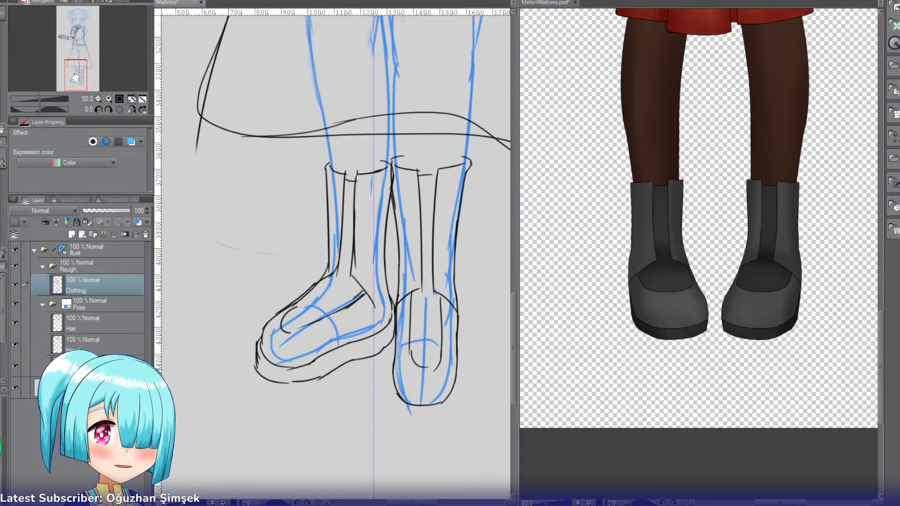
Step: Sketch the outer sole edge along the front-facing boot's foot, from the ankle seam down to the toe
left_click_drag(75, 77, 89, 82)
left_click(108, 99)
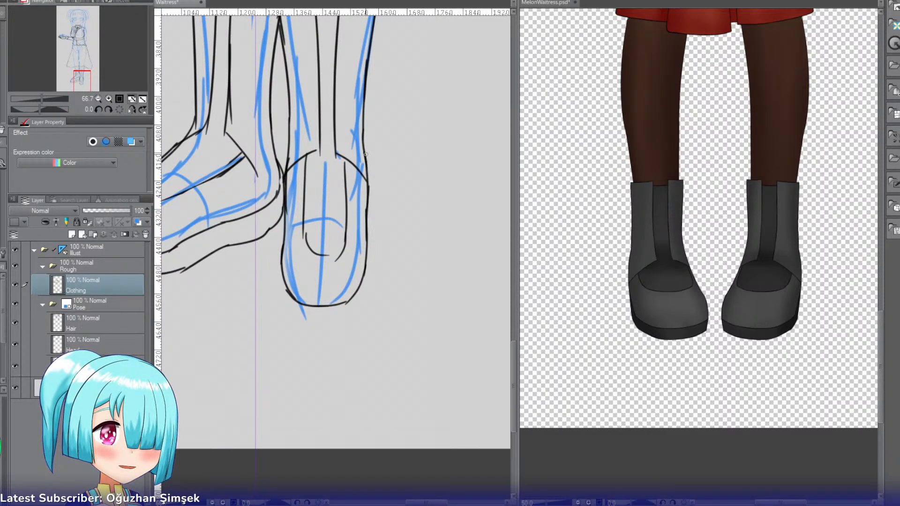
left_click_drag(368, 158, 370, 249)
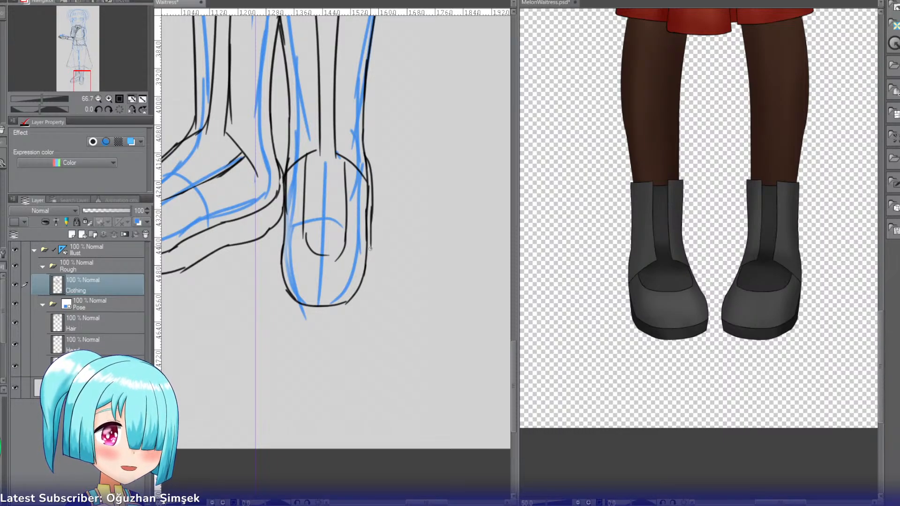
key("ctrl+z")
left_click_drag(371, 211, 371, 273)
key("ctrl+z")
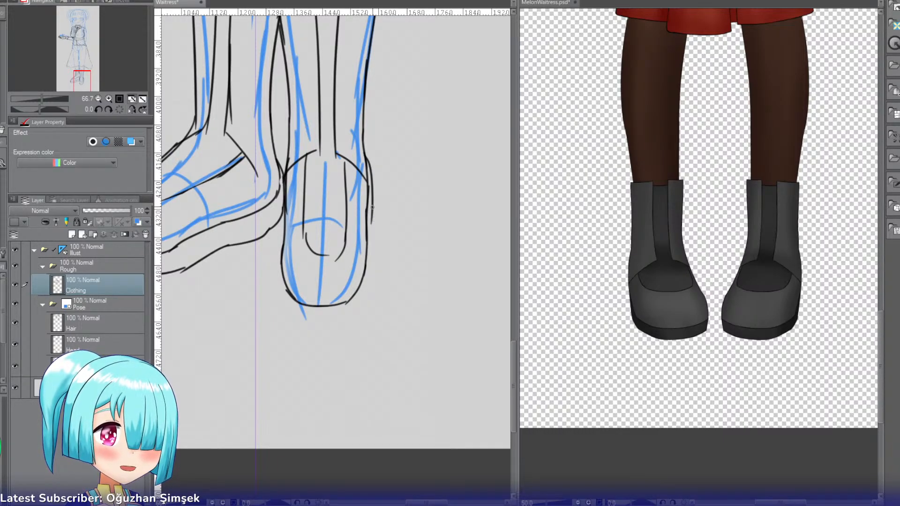
left_click_drag(373, 203, 368, 292)
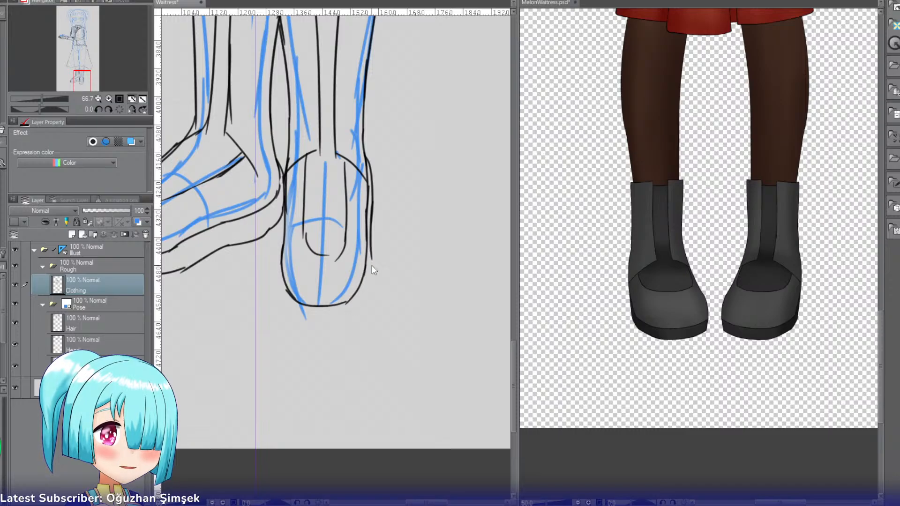
left_click_drag(371, 251, 351, 304)
left_click_drag(286, 164, 283, 219)
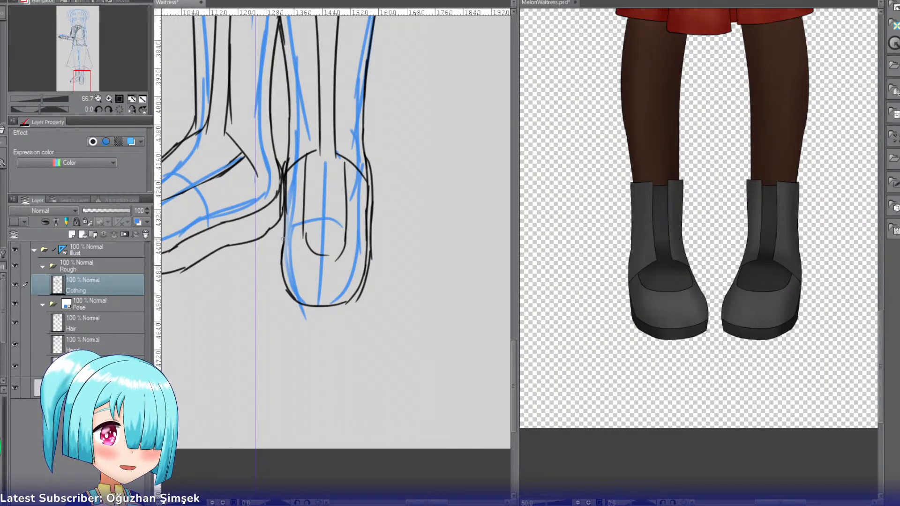
Step: Sketch the upper part of the inner sole edge along the front-facing boot, beside the first boot's heel
key("ctrl+z")
left_click_drag(285, 165, 282, 230)
key("ctrl+z")
left_click_drag(284, 163, 279, 262)
key("ctrl+z")
Step: Continue the front-facing boot's inner sole edge in a curve that extends below the toe outline
mouse_move(282, 216)
left_mouse_down()
mouse_move(279, 266)
mouse_move(290, 301)
left_mouse_up()
key("ctrl+z")
key("ctrl+z")
mouse_move(279, 259)
left_mouse_down()
mouse_move(287, 301)
mouse_move(309, 310)
left_mouse_up()
key("ctrl+z")
key("ctrl+z")
left_click_drag(278, 257, 284, 296)
key("ctrl+z")
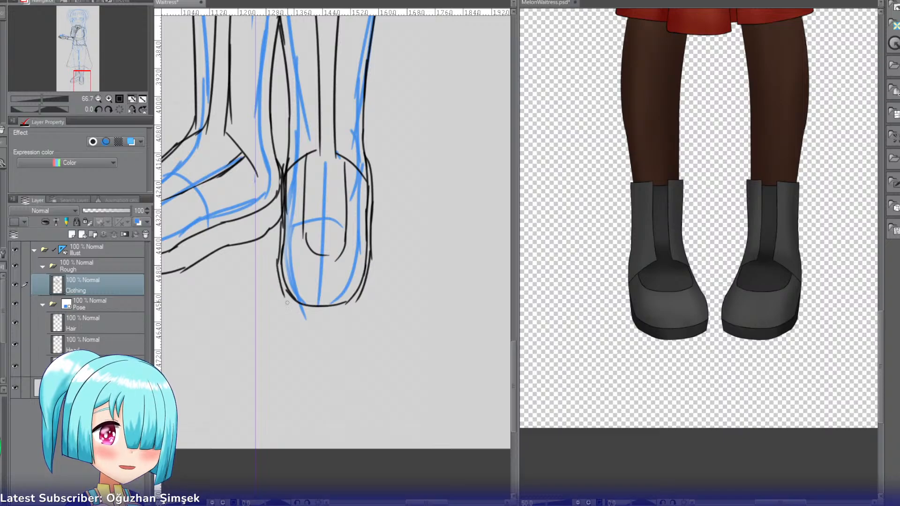
key("ctrl+z")
left_click_drag(278, 259, 294, 323)
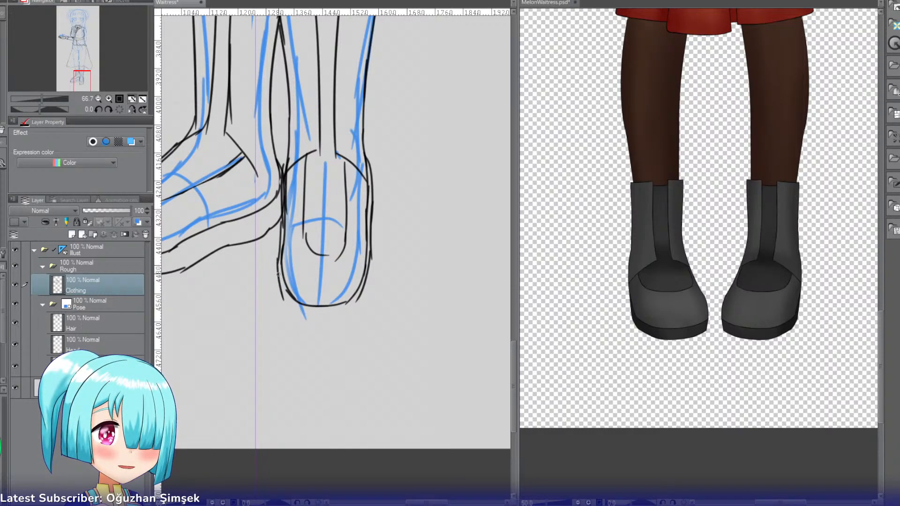
left_click_drag(278, 267, 292, 315)
key("ctrl+z")
left_click_drag(278, 261, 288, 309)
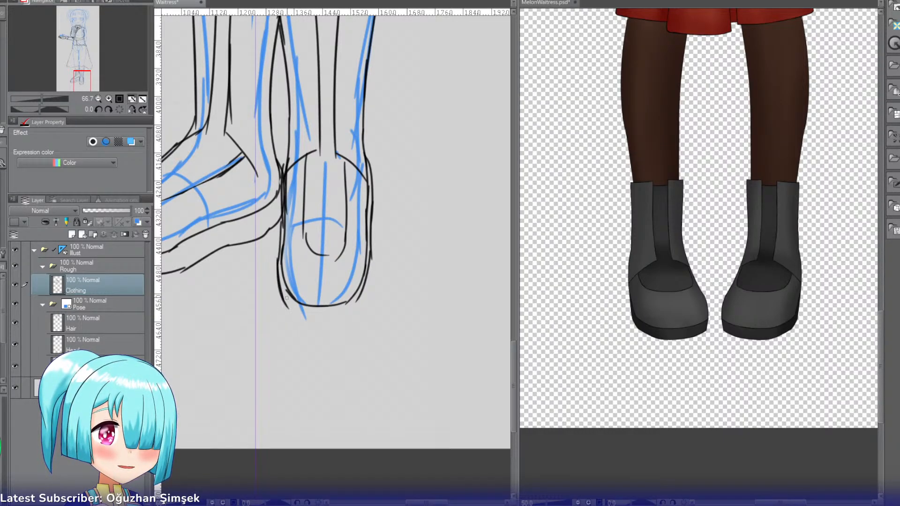
key("ctrl+z")
key("ctrl+z")
left_click_drag(279, 255, 294, 323)
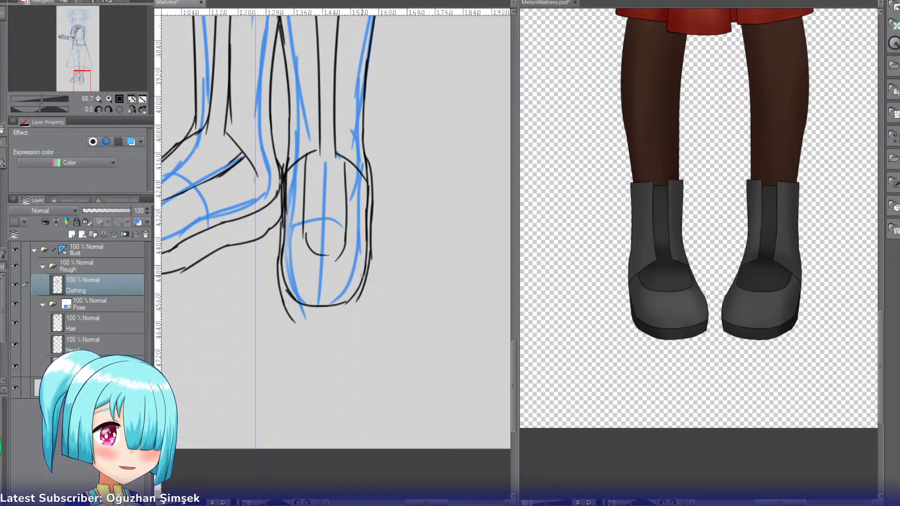
Step: Redraw the outer side of the front-facing boot's sole, curving down beside the toe
key("ctrl+z")
left_click_drag(368, 258, 362, 306)
key("ctrl+z")
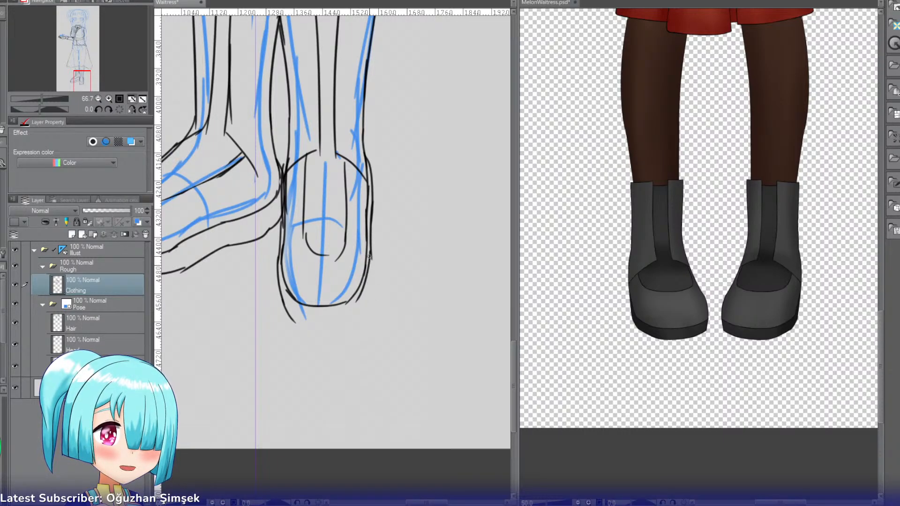
left_click_drag(370, 252, 363, 298)
key("ctrl+z")
key("ctrl+z")
Step: Close the front-facing boot's thick sole with a curve below the toe and touch up the inner ankle seam
mouse_move(370, 249)
left_mouse_down()
mouse_move(362, 316)
mouse_move(346, 328)
mouse_move(311, 330)
mouse_move(350, 331)
mouse_move(301, 325)
mouse_move(335, 329)
left_mouse_up()
key("ctrl+z")
key("ctrl+z")
key("ctrl+z")
key("ctrl+z")
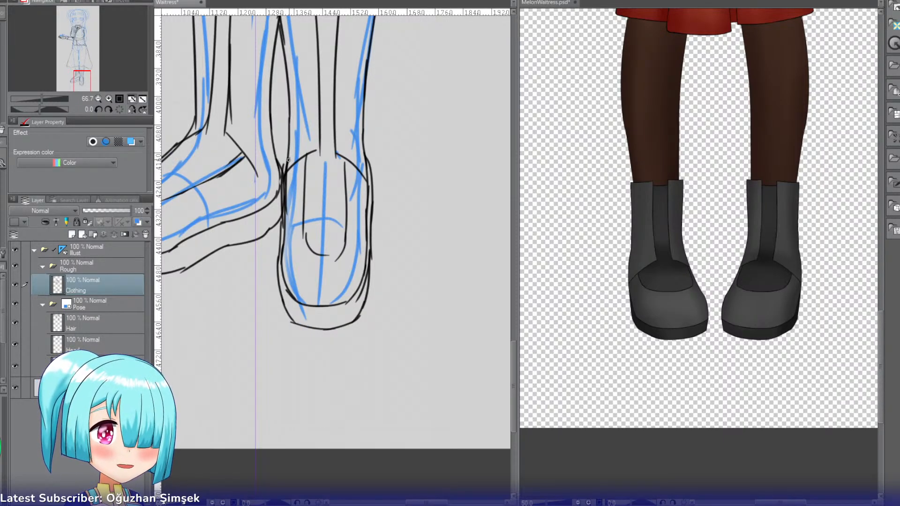
left_click_drag(288, 163, 285, 176)
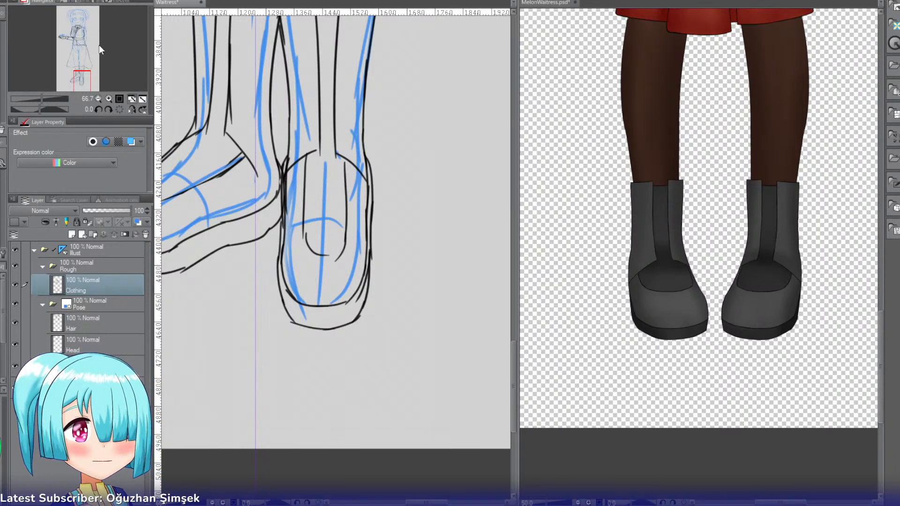
Step: Sketch the inner and outer leg lines running from the skirt hem down into the boot tops
mouse_move(84, 83)
left_mouse_down()
mouse_move(82, 72)
mouse_move(92, 80)
left_mouse_up()
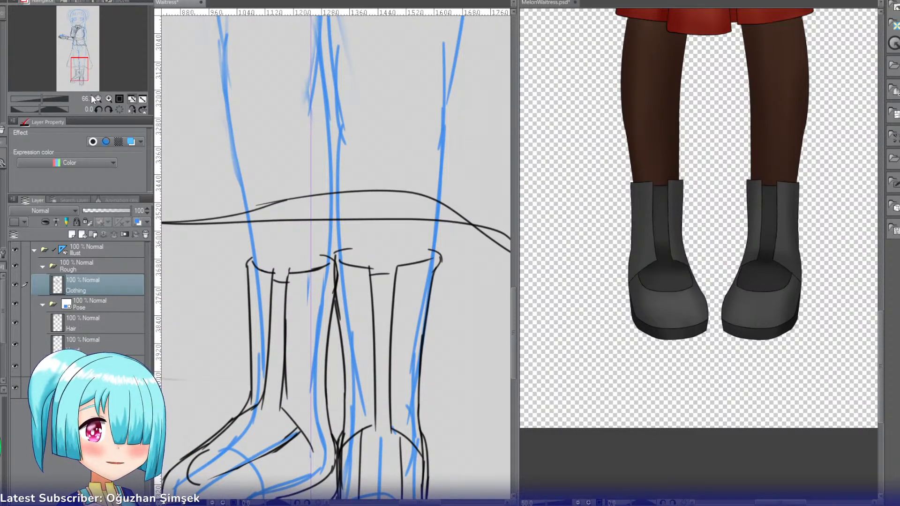
left_click(96, 98)
left_click(96, 98)
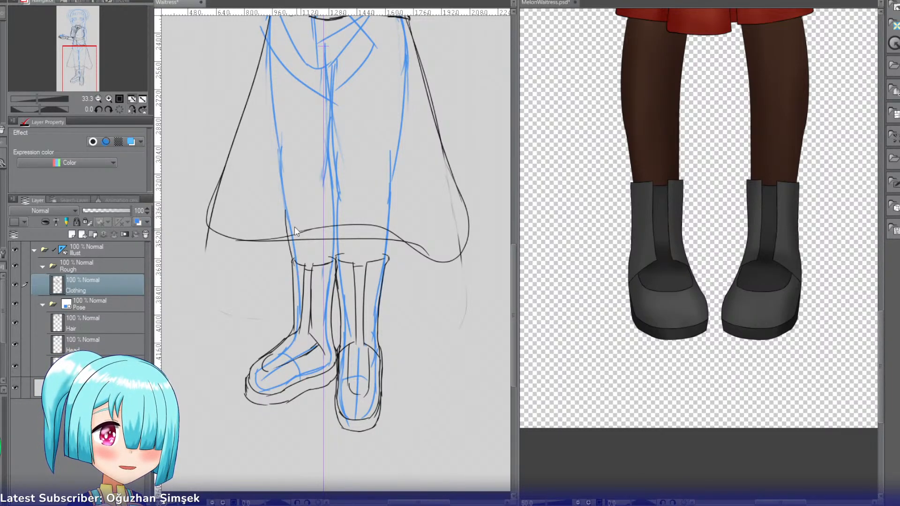
left_click_drag(335, 198, 331, 264)
key("ctrl+z")
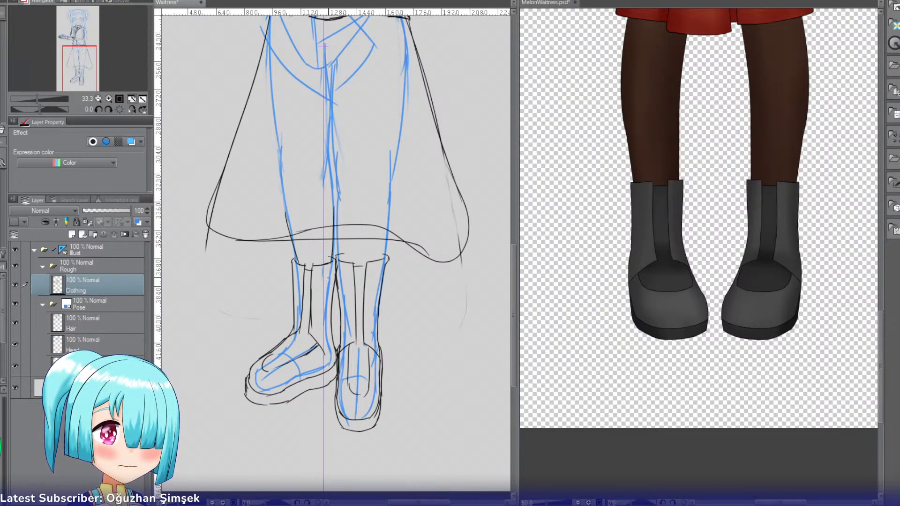
left_click_drag(339, 209, 340, 262)
key("ctrl+z")
left_click_drag(334, 211, 338, 259)
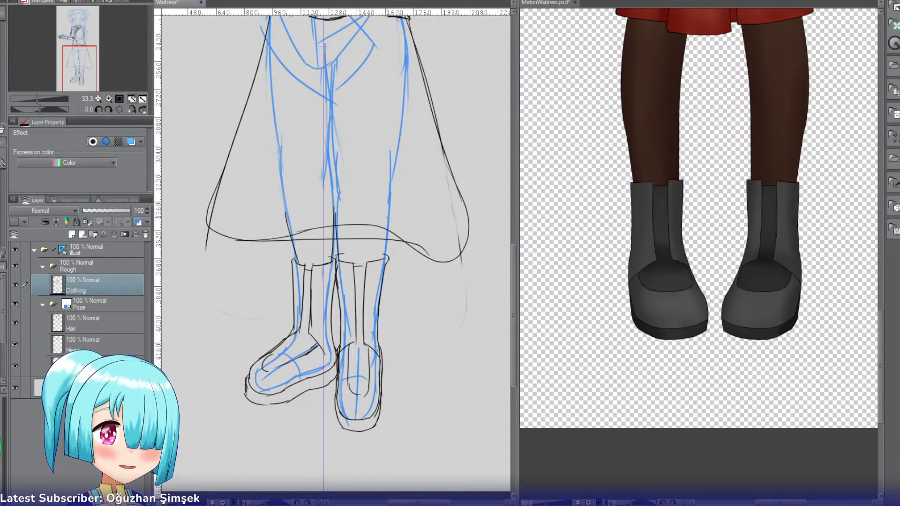
left_click_drag(387, 215, 383, 261)
key("ctrl+z")
left_click_drag(389, 214, 384, 263)
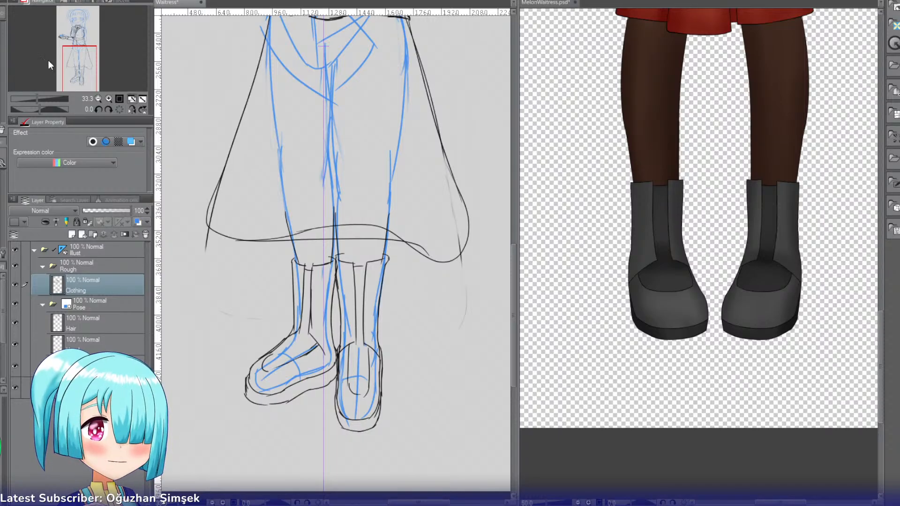
Step: Sketch the shoulder line and upper outer edge of the missing sleeve, from the collar over the shoulder
left_click_drag(80, 76, 82, 52)
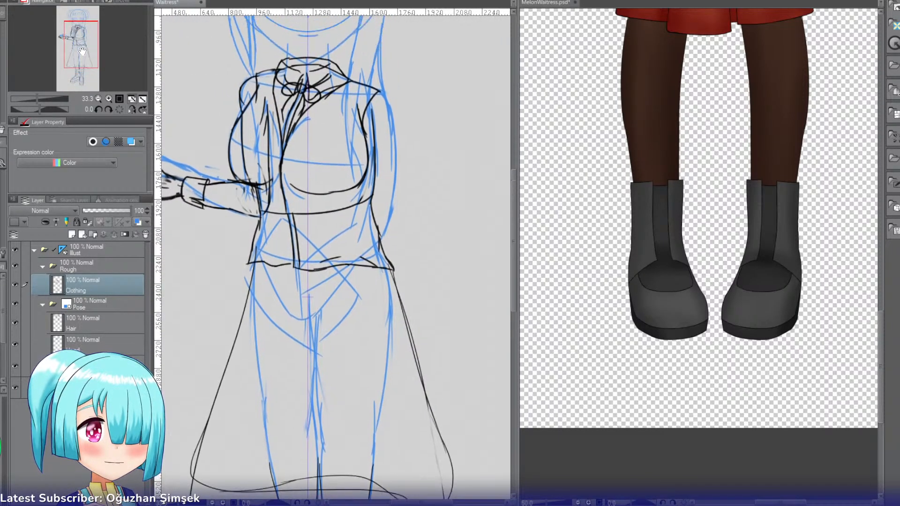
left_click(132, 110)
left_click(108, 99)
left_click(108, 99)
left_click_drag(92, 61, 87, 44)
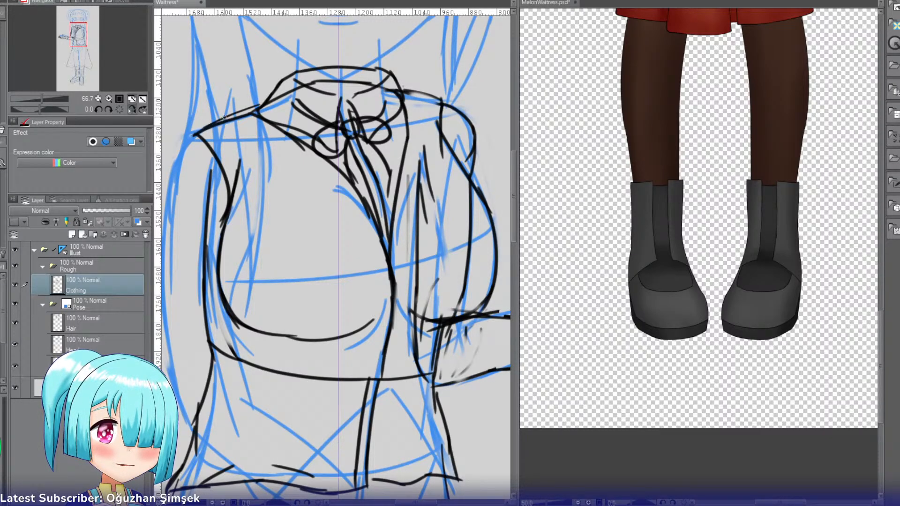
mouse_move(257, 107)
left_mouse_down()
mouse_move(203, 123)
mouse_move(199, 136)
left_mouse_up()
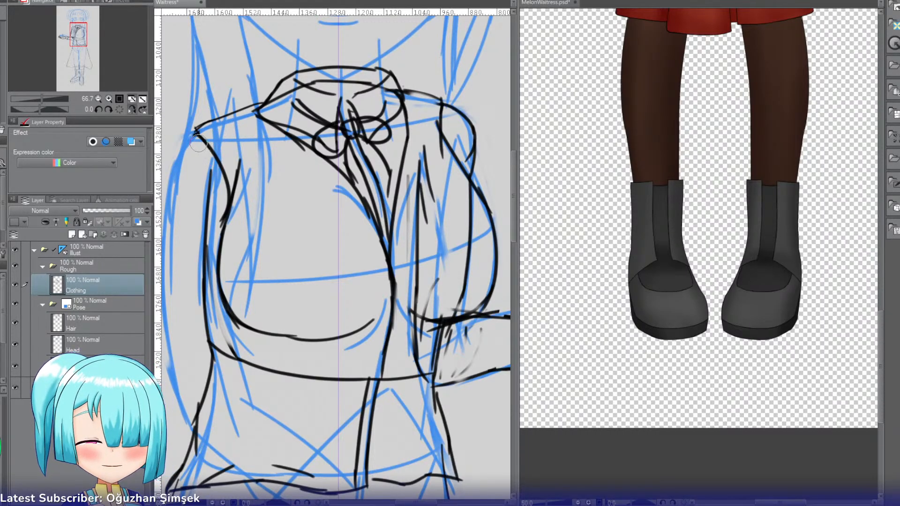
left_click_drag(194, 134, 168, 217)
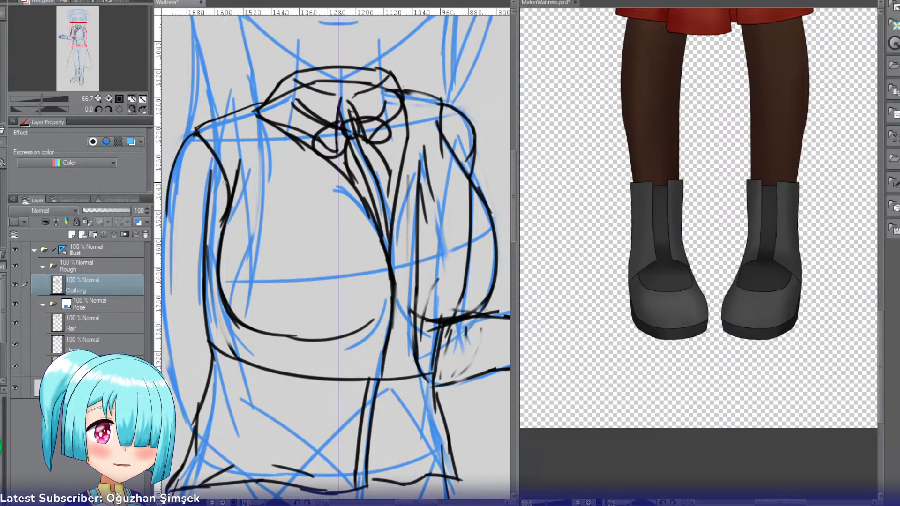
Step: Sketch a slanted fold line from the armpit into the upper sleeve
left_click_drag(229, 197, 206, 294)
key("ctrl+z")
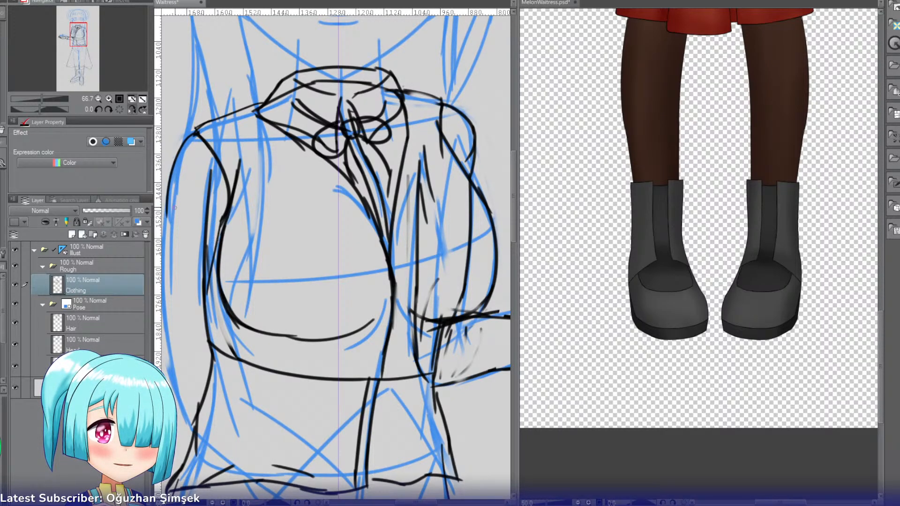
left_click_drag(169, 205, 167, 287)
left_click_drag(79, 40, 87, 33)
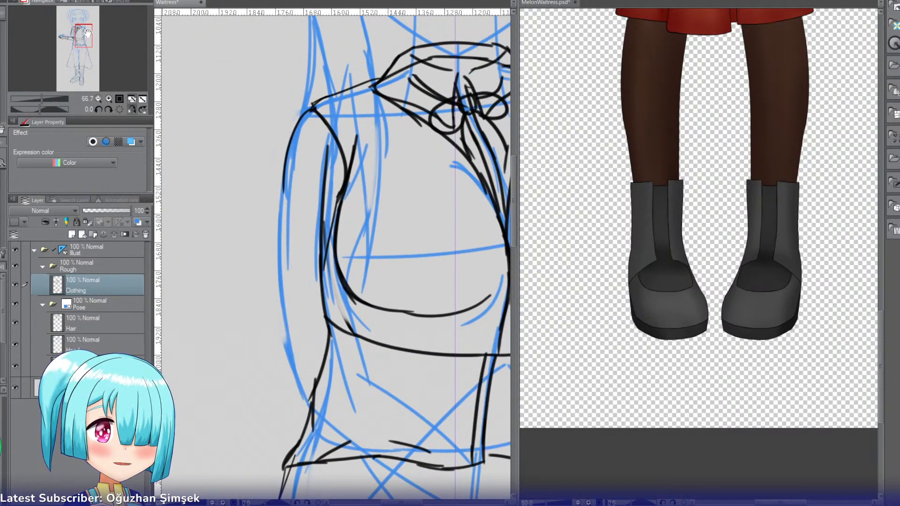
left_click_drag(333, 199, 300, 251)
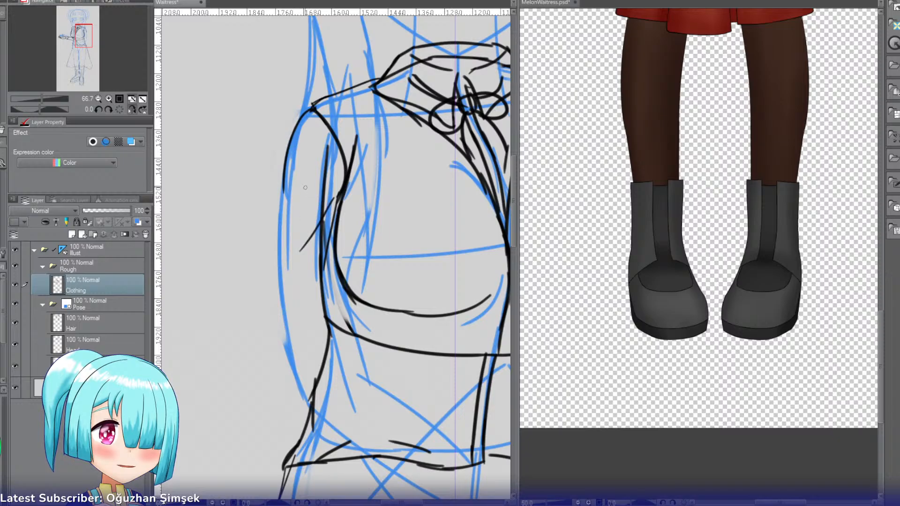
Step: Sketch the sleeve's outer edge along the blue arm guide from the shoulder down towards the elbow
left_click_drag(282, 184, 278, 237)
key("ctrl+z")
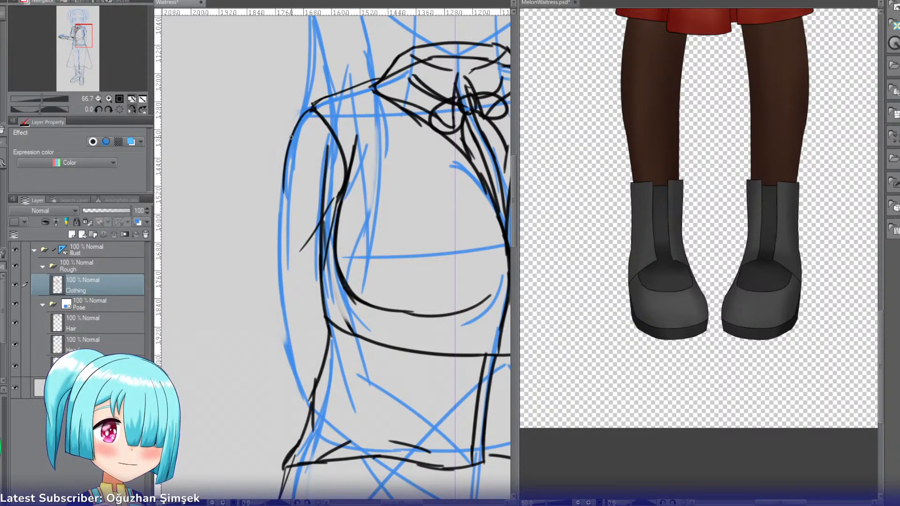
left_click_drag(301, 117, 280, 220)
left_click_drag(280, 189, 281, 248)
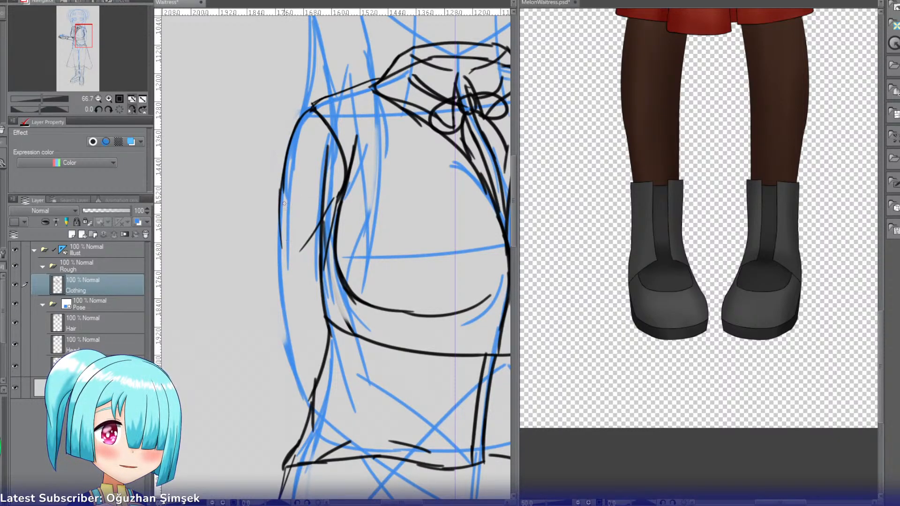
key("ctrl+z")
left_click_drag(284, 182, 282, 244)
key("ctrl+z")
key("ctrl+z")
key("ctrl+z")
left_click_drag(284, 177, 280, 293)
key("ctrl+z")
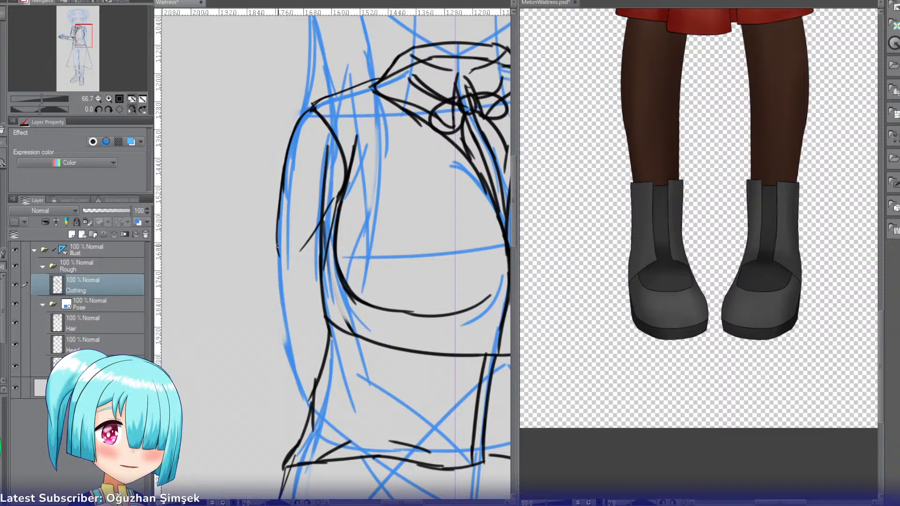
left_click_drag(277, 244, 285, 319)
left_click_drag(328, 241, 327, 311)
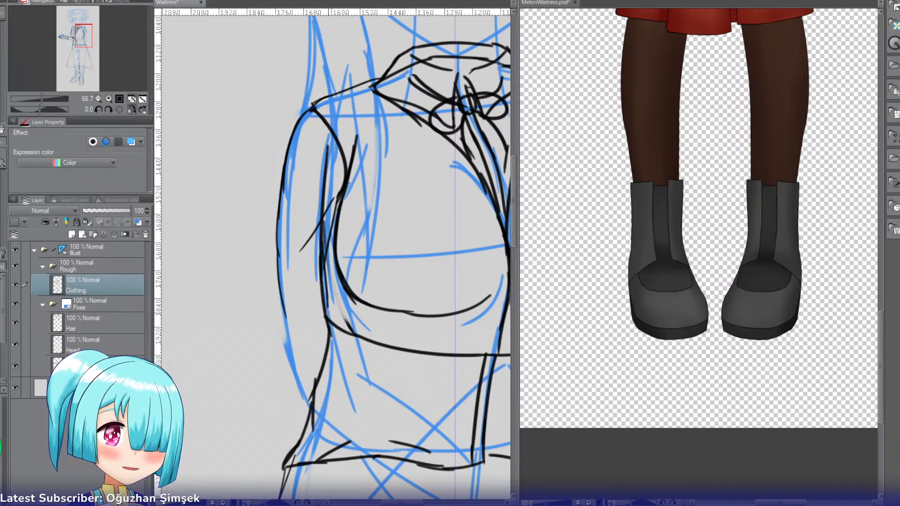
left_click_drag(322, 245, 340, 376)
key("ctrl+z")
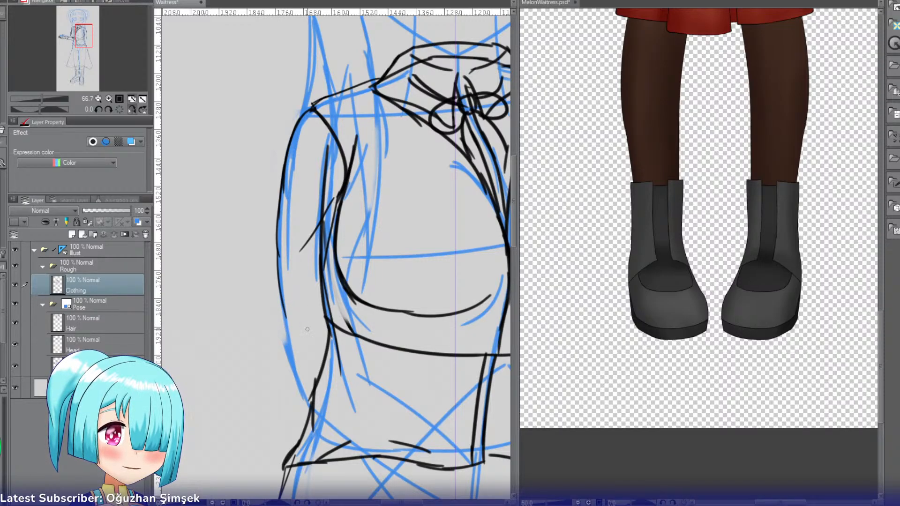
key("ctrl+z")
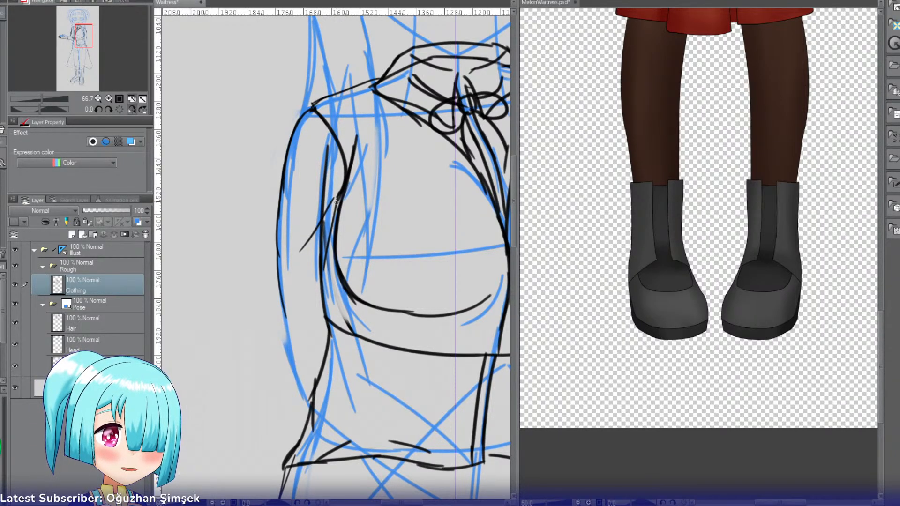
key("ctrl+z")
Step: Sketch the inner edge of the upper sleeve from the armpit along the bust to the waistband
left_click_drag(337, 202, 341, 309)
key("ctrl+z")
left_click_drag(336, 204, 343, 311)
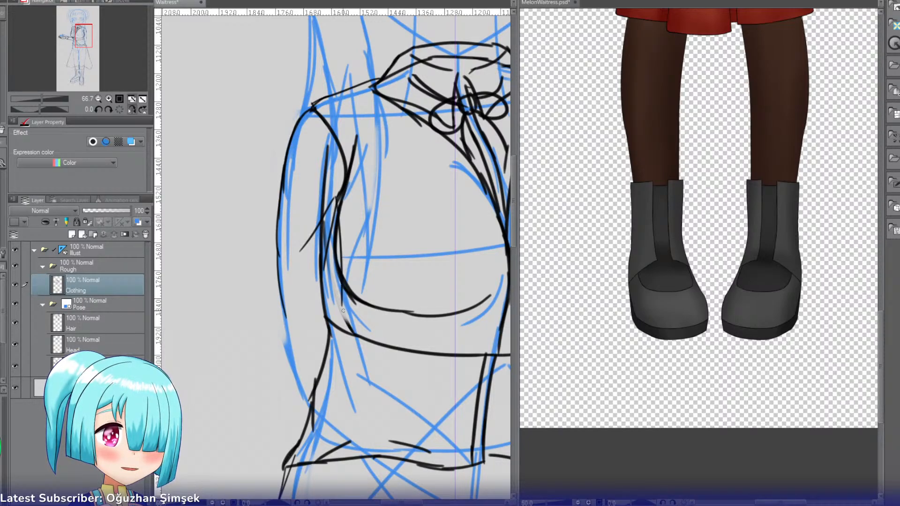
key("ctrl+z")
left_click_drag(338, 210, 342, 304)
key("ctrl+z")
key("ctrl+z")
mouse_move(344, 184)
left_mouse_down()
mouse_move(332, 219)
mouse_move(343, 274)
left_mouse_up()
key("ctrl+z")
key("ctrl+z")
left_click_drag(334, 213, 345, 323)
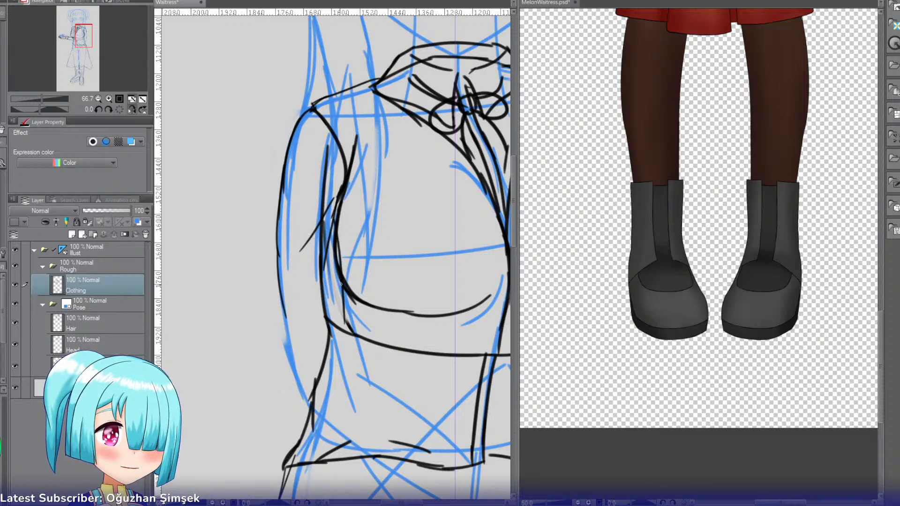
key("ctrl+z")
left_click_drag(333, 209, 349, 320)
key("ctrl+z")
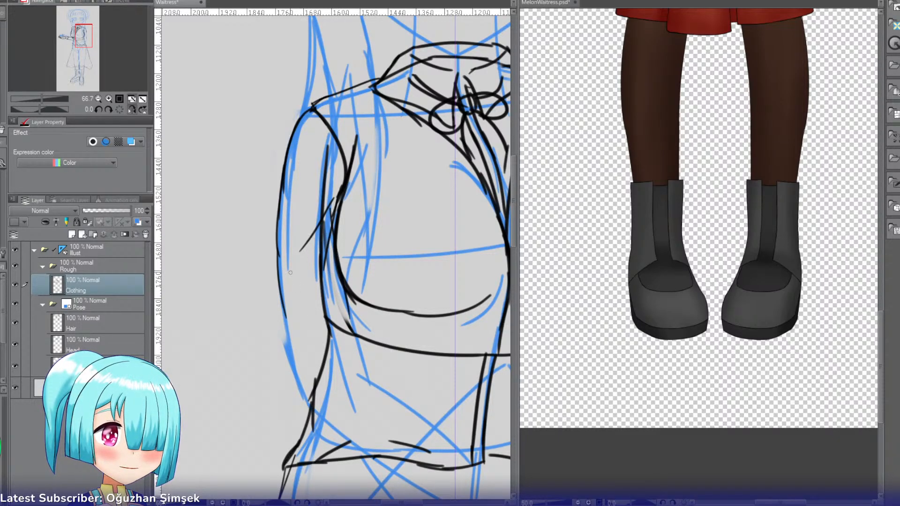
Step: Sketch the outer elbow of the sleeve and start the underside of the forearm across the bodice's lower flap
mouse_move(290, 272)
left_mouse_down()
mouse_move(290, 325)
mouse_move(307, 374)
left_mouse_up()
key("ctrl+z")
left_click_drag(284, 310, 305, 382)
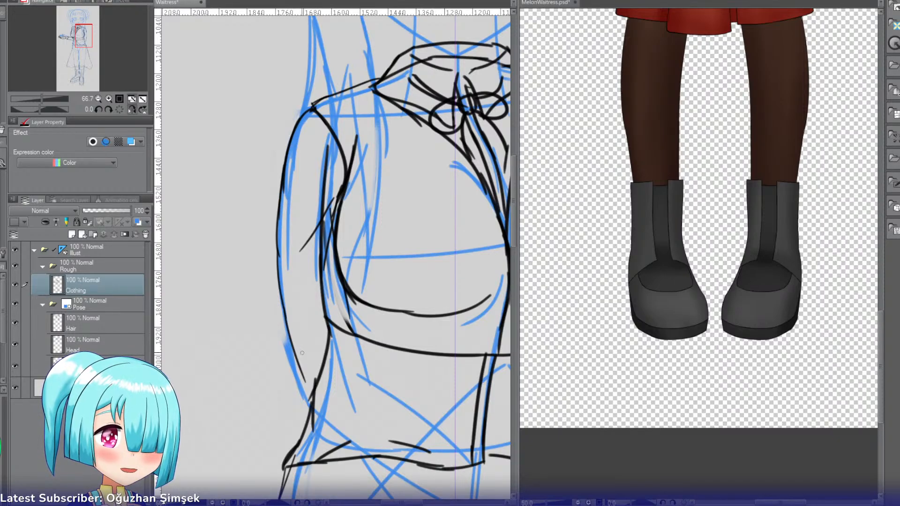
left_click_drag(295, 346, 338, 380)
key("ctrl+z")
key("ctrl+z")
left_click_drag(295, 357, 354, 409)
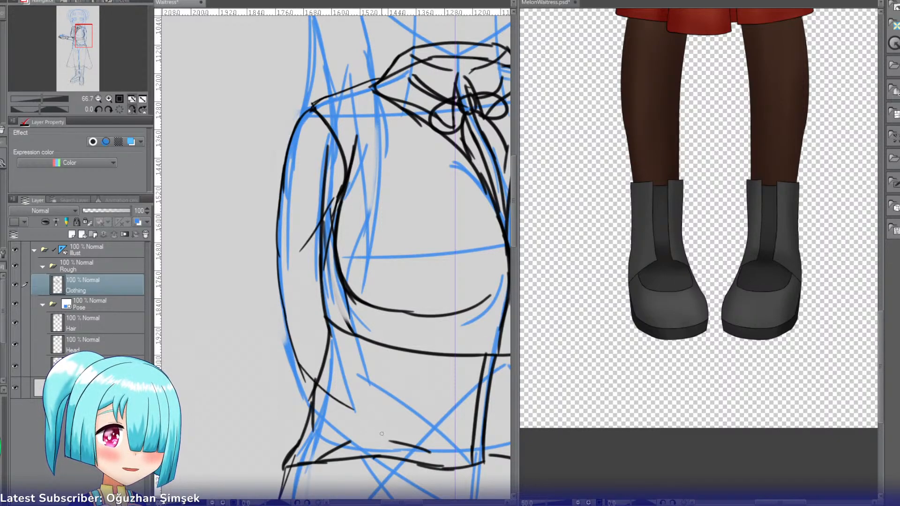
Step: Sketch the forearm's upper edge from the inner elbow across the waist, with short crease lines at the bend
left_click_drag(347, 314, 400, 388)
key("ctrl+z")
key("ctrl+z")
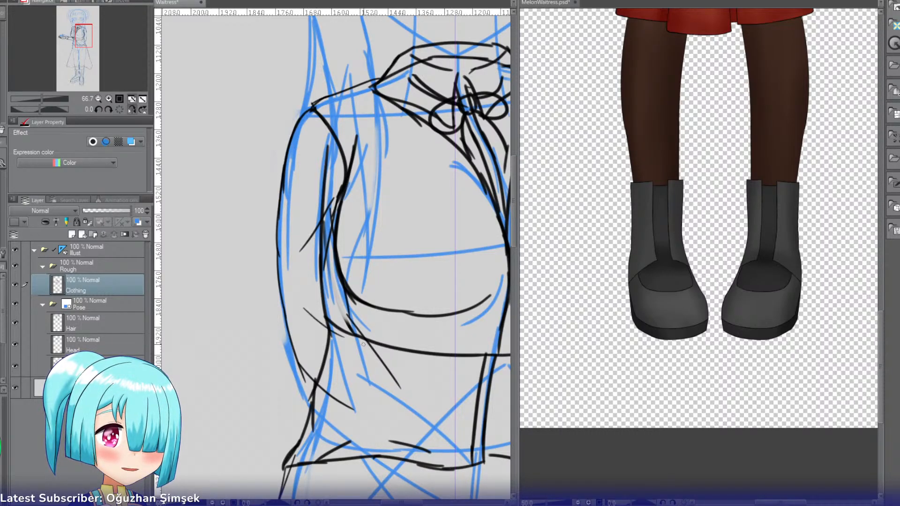
left_click_drag(314, 295, 348, 319)
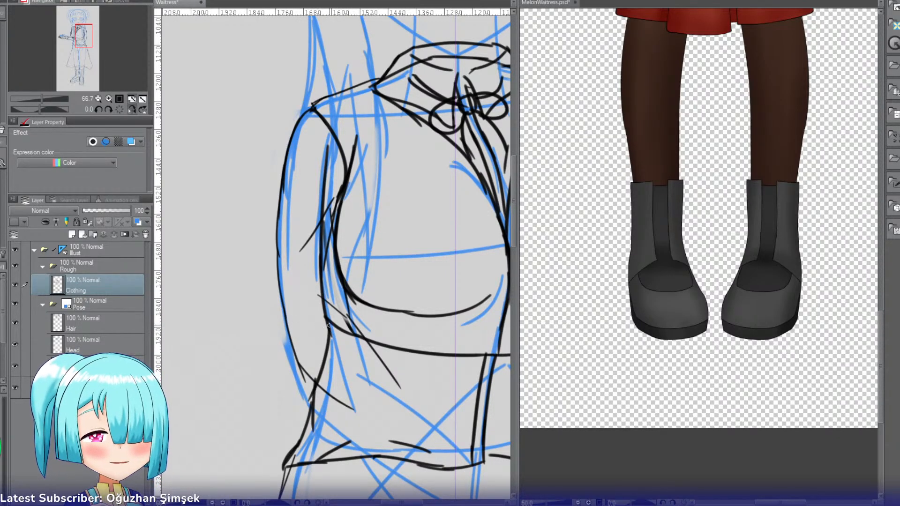
left_click_drag(336, 320, 314, 330)
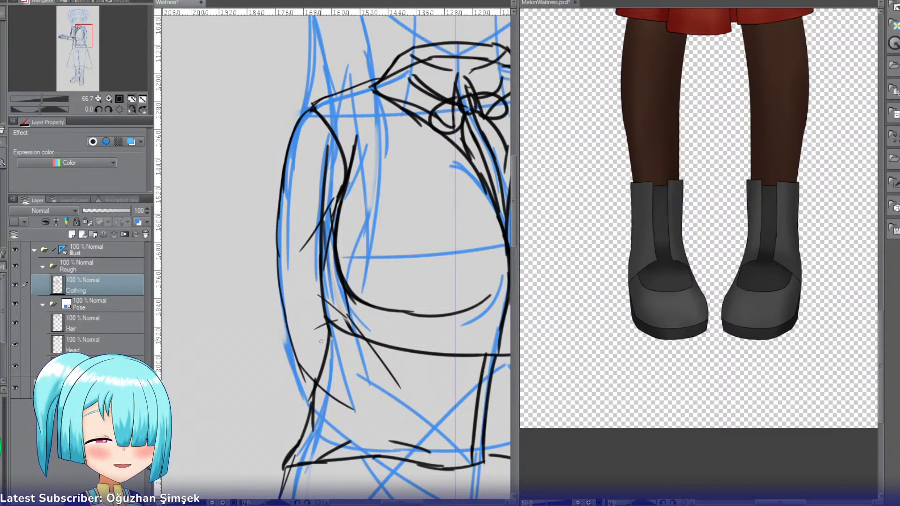
Step: Extend the forearm's lower and upper sleeve edges diagonally across the waist towards the wrist
mouse_move(83, 38)
left_mouse_down()
mouse_move(83, 56)
mouse_move(80, 47)
left_mouse_up()
left_click(133, 109)
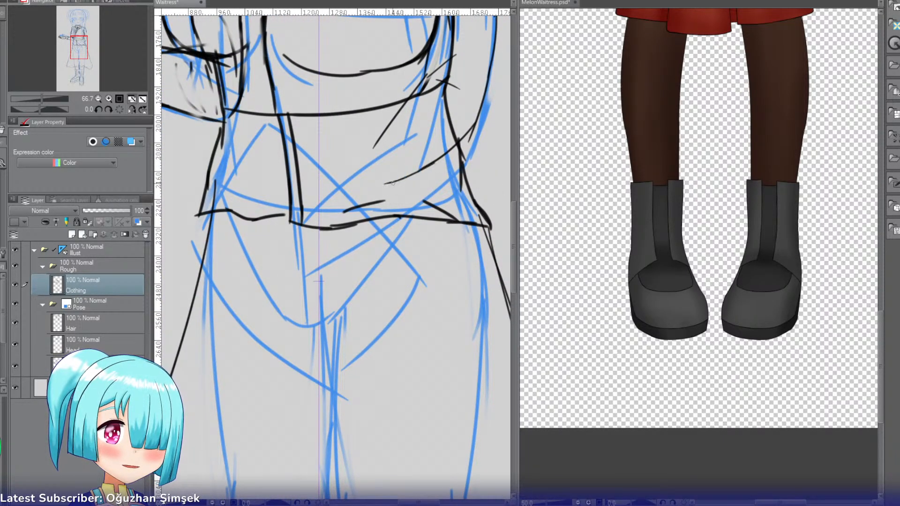
left_click_drag(454, 144, 381, 193)
left_click_drag(431, 163, 363, 205)
left_click_drag(398, 118, 354, 184)
key("ctrl+z")
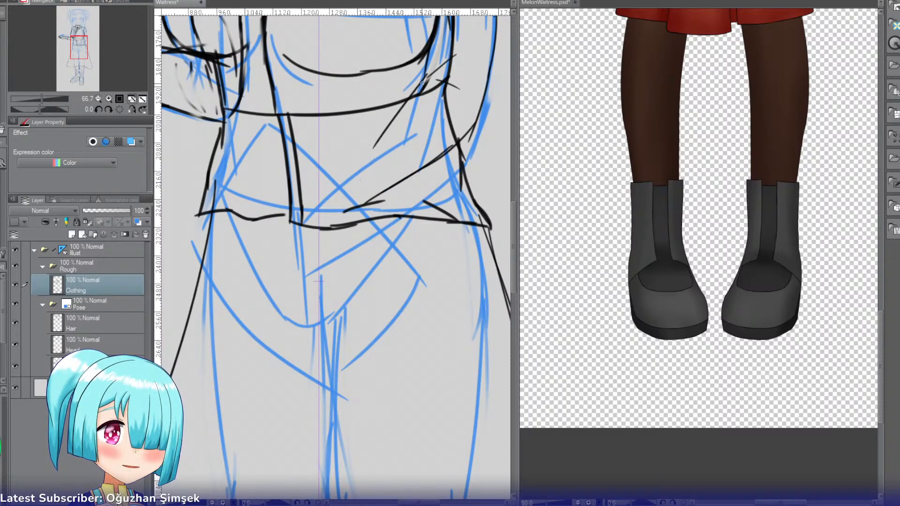
key("ctrl+z")
left_click_drag(423, 81, 338, 195)
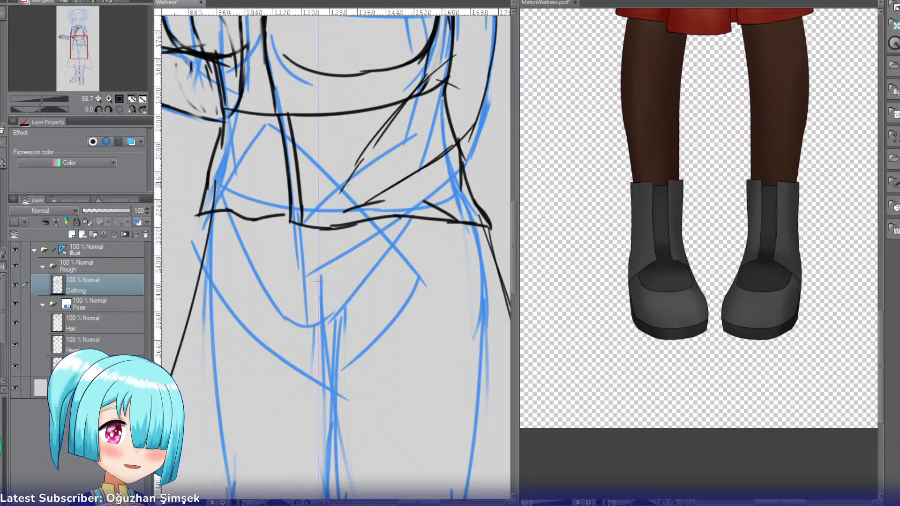
key("ctrl+z")
left_click_drag(368, 148, 340, 189)
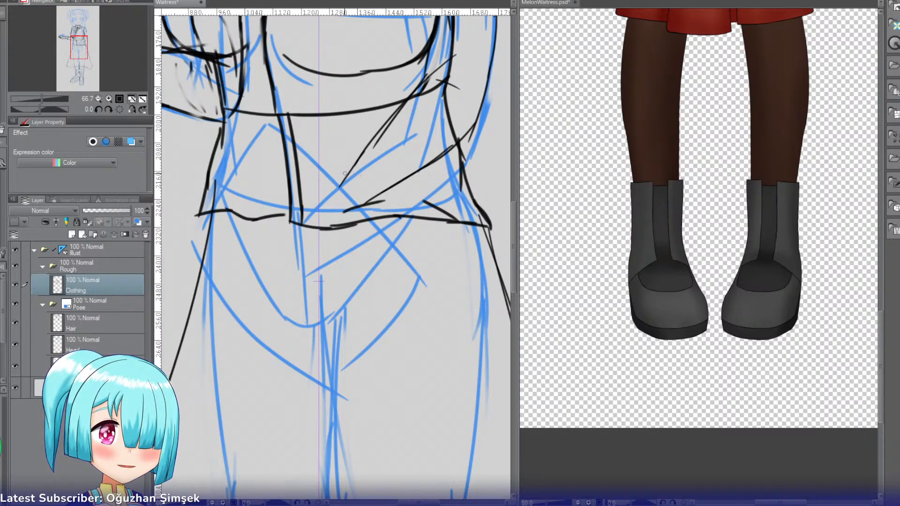
Step: Sketch a curved cuff edge across the end of the forearm, spanning from its upper to its lower sleeve line
key("ctrl+z")
mouse_move(345, 172)
left_mouse_down()
mouse_move(369, 203)
mouse_move(380, 199)
left_mouse_up()
key("ctrl+z")
key("ctrl+z")
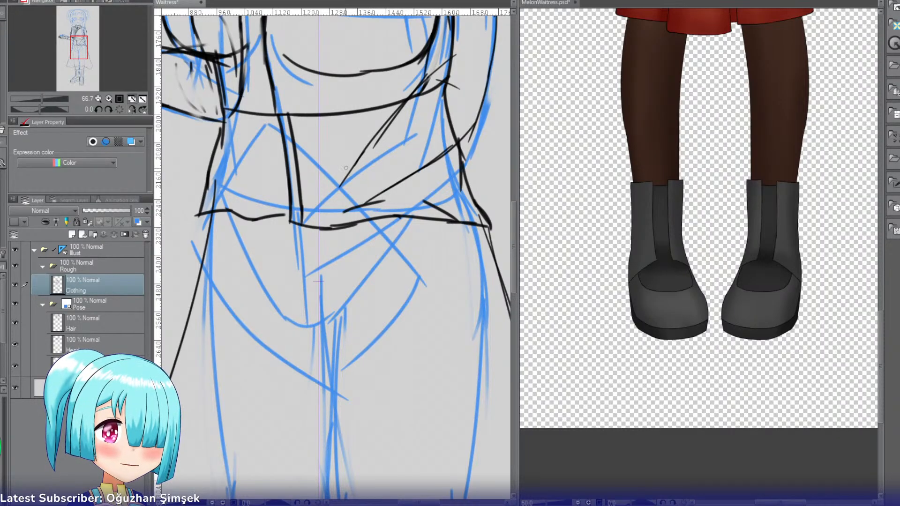
left_click_drag(346, 167, 384, 202)
key("ctrl+z")
Step: Sketch the cuff's two sides and its narrower opening at the wrist, overlapping the bodice's lower hem
mouse_move(346, 165)
left_mouse_down()
mouse_move(322, 199)
mouse_move(329, 202)
left_mouse_up()
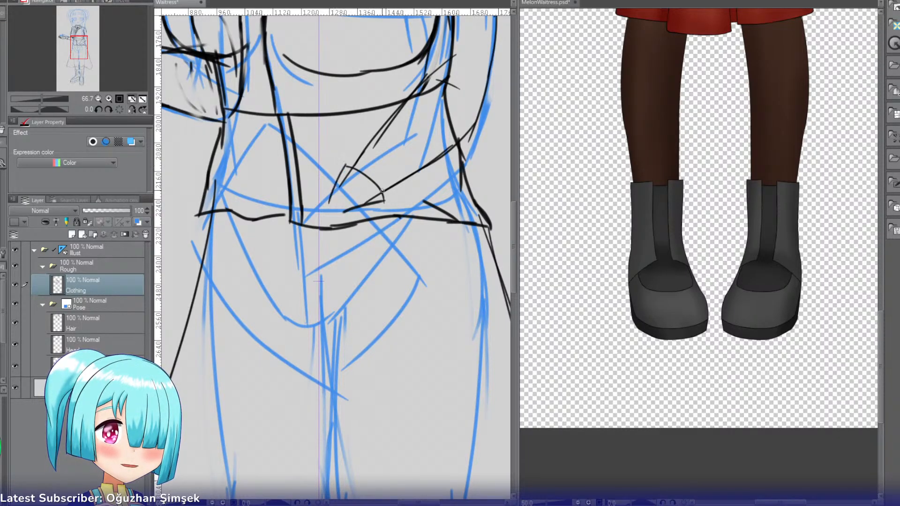
key("ctrl+z")
mouse_move(384, 201)
left_mouse_down()
mouse_move(357, 231)
mouse_move(337, 216)
mouse_move(352, 223)
left_mouse_up()
key("ctrl+z")
key("ctrl+z")
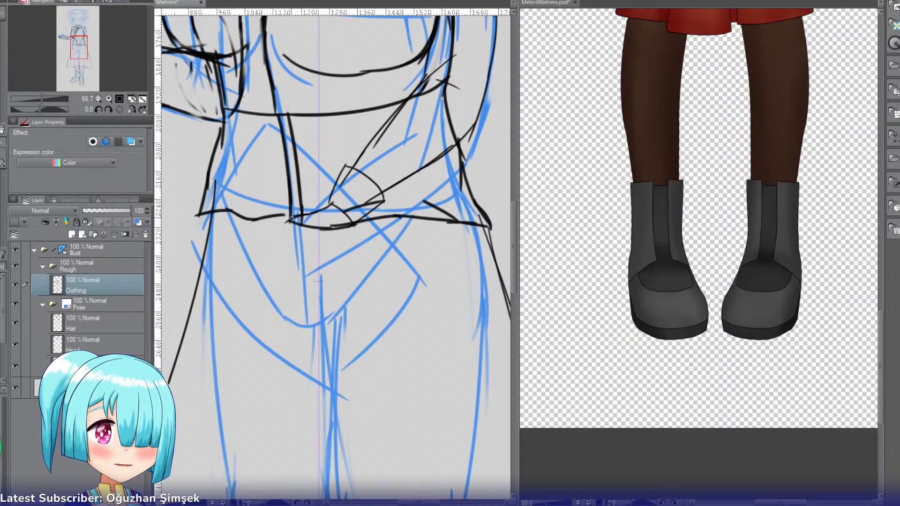
Step: Sketch the hand's upper edge below the wrist with a short inner finger line, erasing part of the upper stroke
left_click_drag(298, 215, 275, 237)
key("ctrl+z")
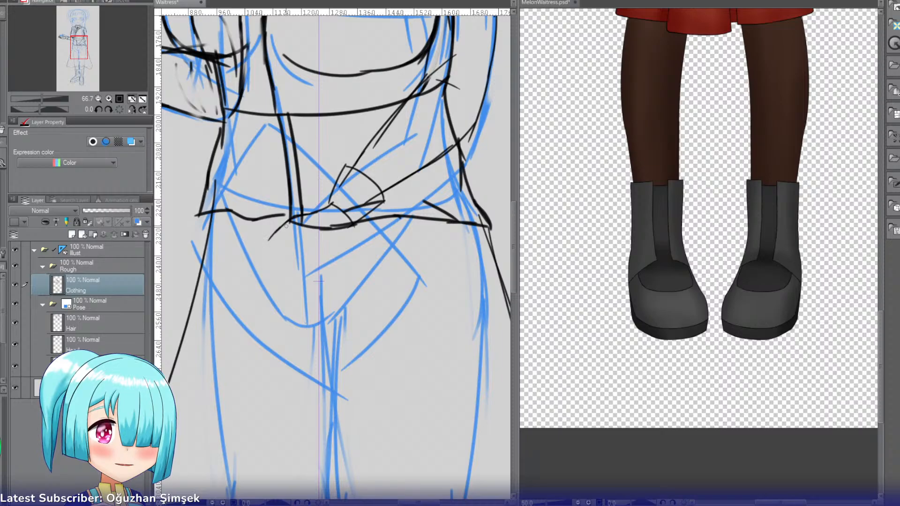
left_click_drag(295, 215, 263, 252)
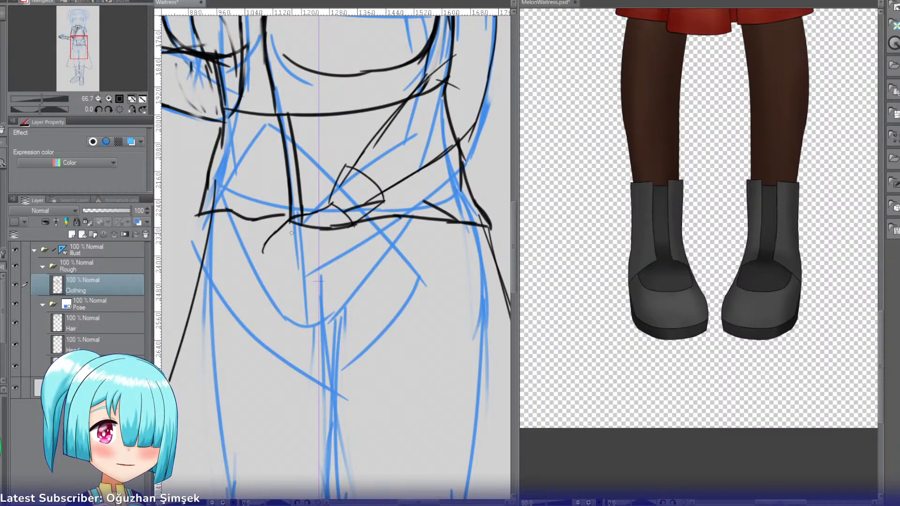
mouse_move(289, 233)
left_mouse_down()
mouse_move(267, 263)
mouse_move(259, 251)
left_mouse_up()
key("ctrl+z")
key("e")
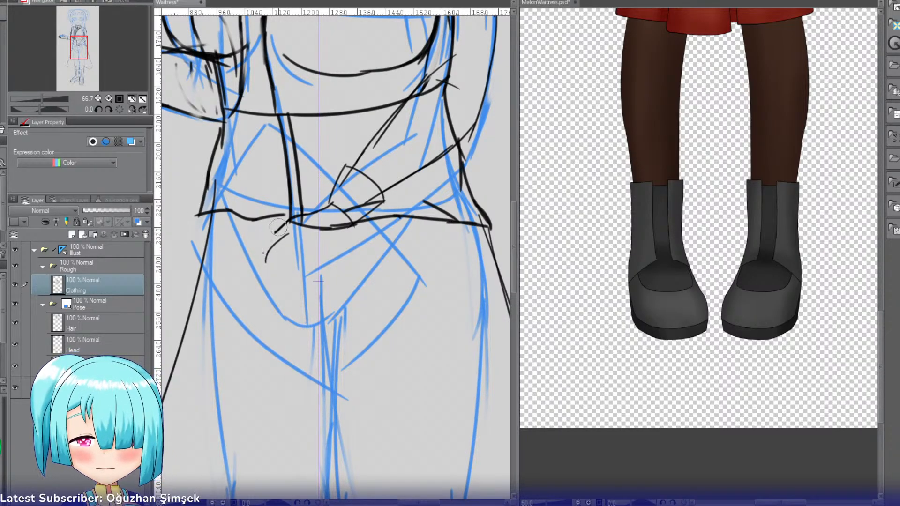
key("p")
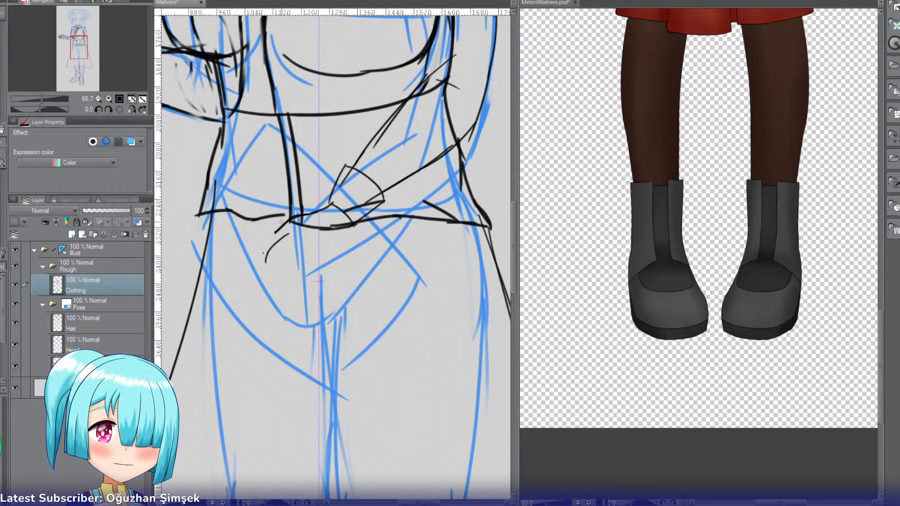
Step: Extend the hand's upper edge outward and close it with a small pointed fingertip
left_click_drag(284, 224, 248, 252)
key("ctrl+z")
key("ctrl+z")
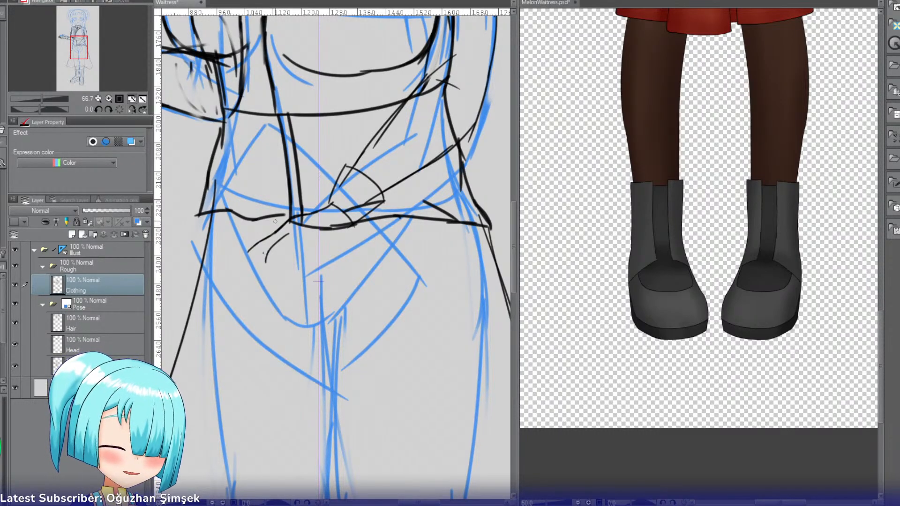
key("ctrl+z")
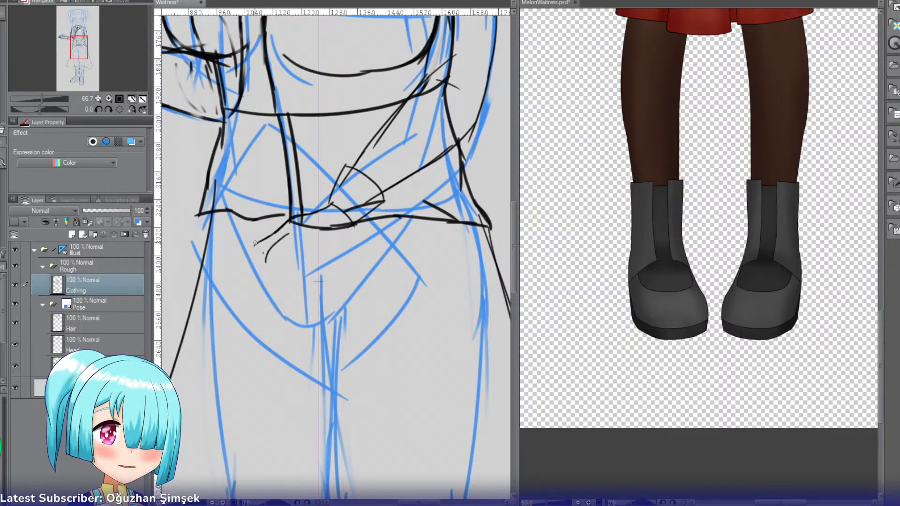
mouse_move(258, 241)
left_mouse_down()
mouse_move(246, 255)
mouse_move(264, 252)
left_mouse_up()
key("ctrl+z")
key("ctrl+z")
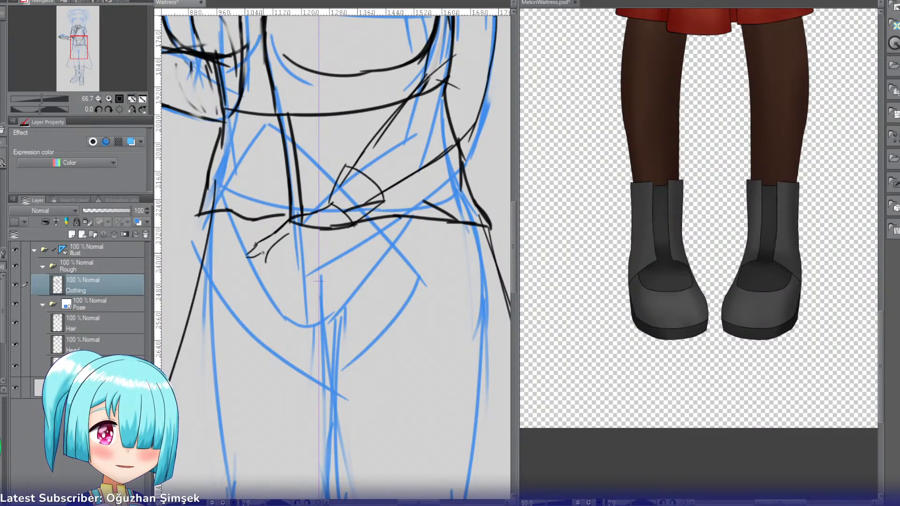
Step: Sketch the remaining curled fingers as a row of short curved strokes beside the first fingertip
left_click_drag(264, 252, 262, 265)
key("ctrl+z")
mouse_move(285, 250)
left_mouse_down()
mouse_move(265, 264)
mouse_move(280, 272)
left_mouse_up()
key("ctrl+z")
key("ctrl+z")
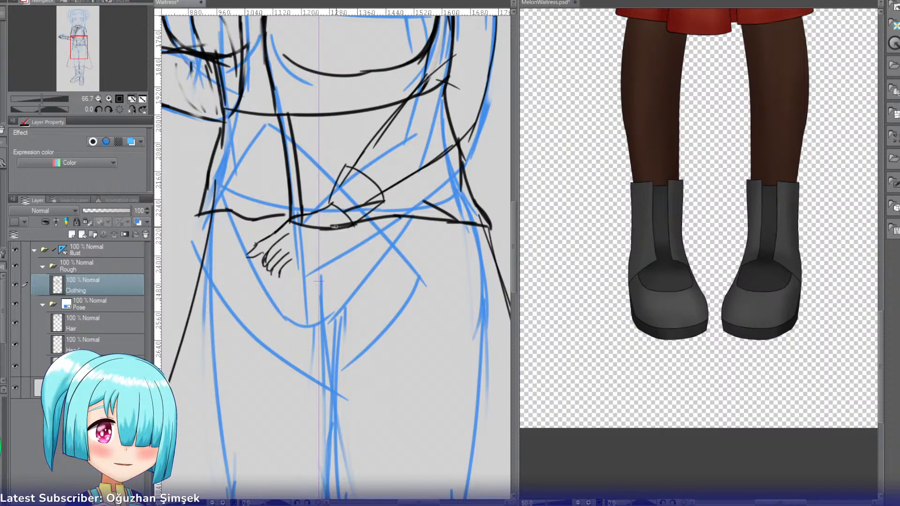
Step: Sketch the hand's lower edge from the cuff opening down to the last finger
left_click_drag(348, 222, 325, 257)
key("ctrl+z")
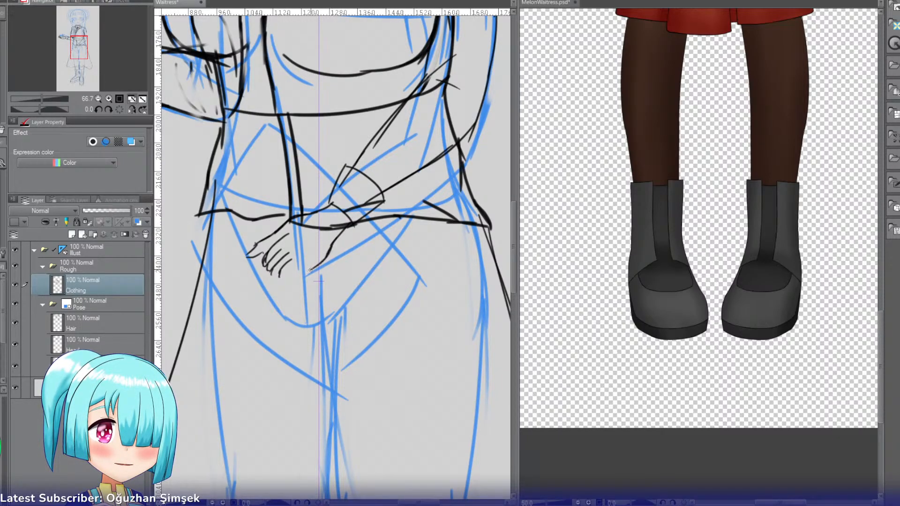
key("ctrl+z")
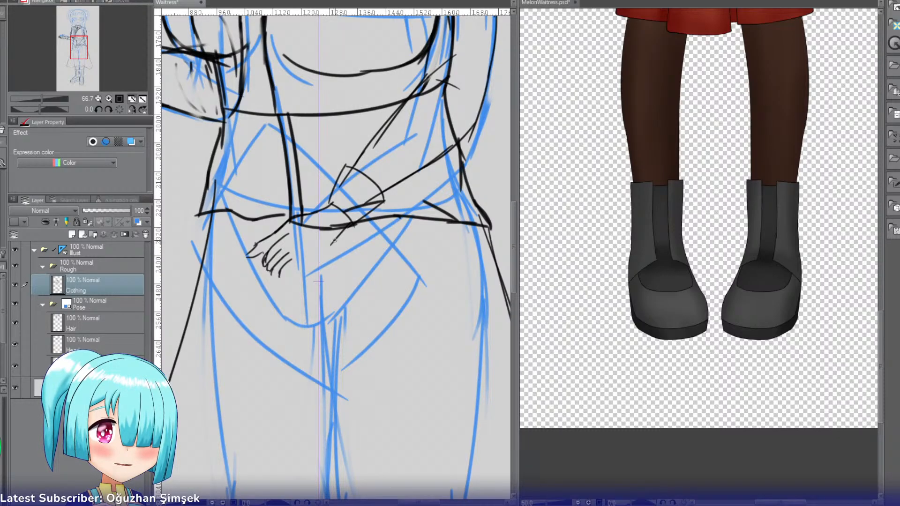
mouse_move(330, 245)
left_mouse_down()
mouse_move(307, 271)
mouse_move(282, 275)
mouse_move(286, 268)
mouse_move(274, 278)
left_mouse_up()
key("ctrl+z")
key("ctrl+z")
key("ctrl+z")
Step: Erase the rough last-finger strokes and redraw the fingertips so they meet the hand's lower edge
key("e")
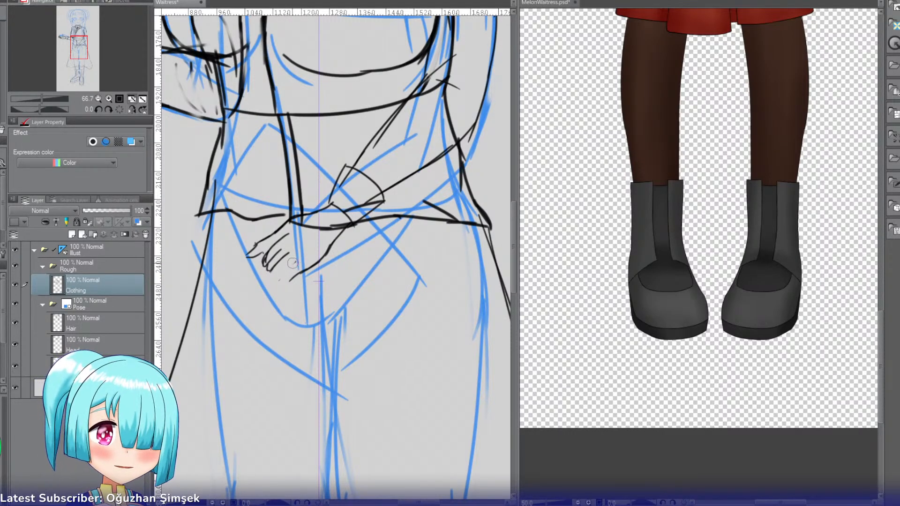
key("p")
left_click_drag(295, 263, 278, 277)
key("ctrl+z")
key("ctrl+z")
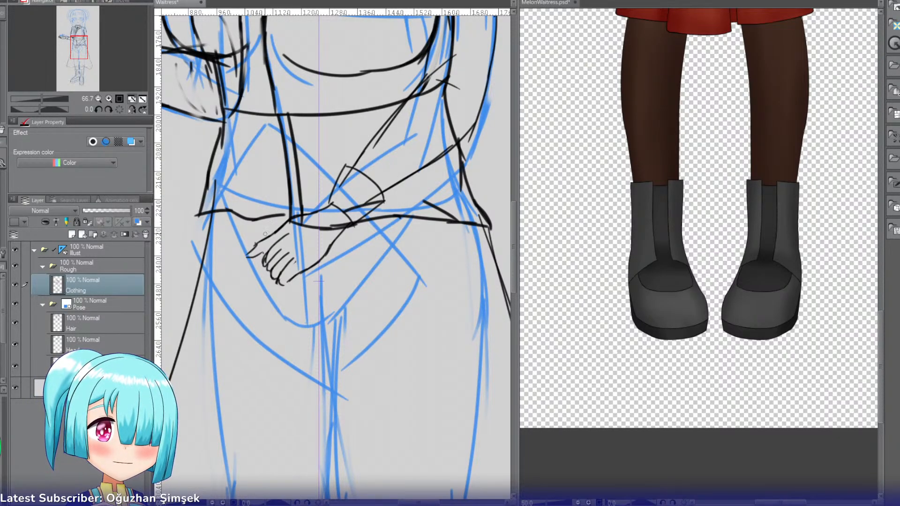
mouse_move(227, 185)
left_mouse_down()
mouse_move(270, 234)
mouse_move(263, 238)
left_mouse_up()
key("ctrl+z")
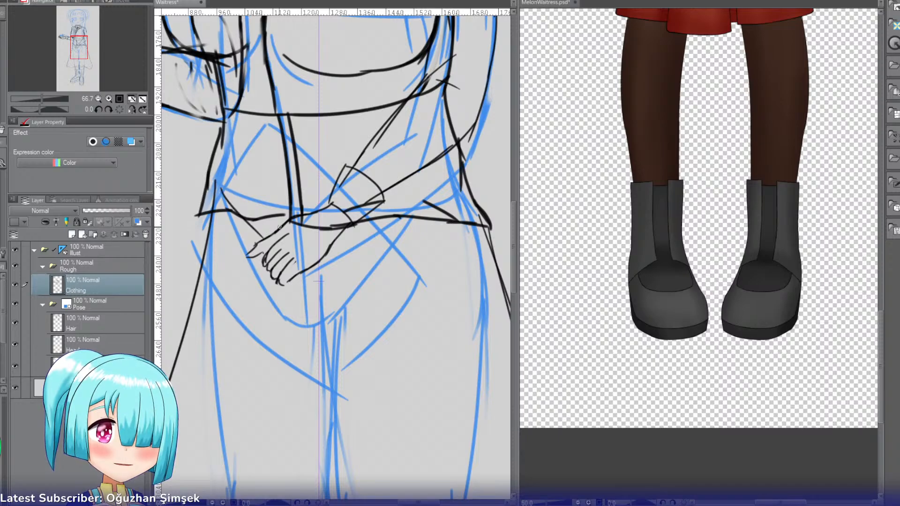
key("ctrl+z")
left_click_drag(219, 195, 254, 242)
key("ctrl+z")
left_click_drag(220, 189, 263, 239)
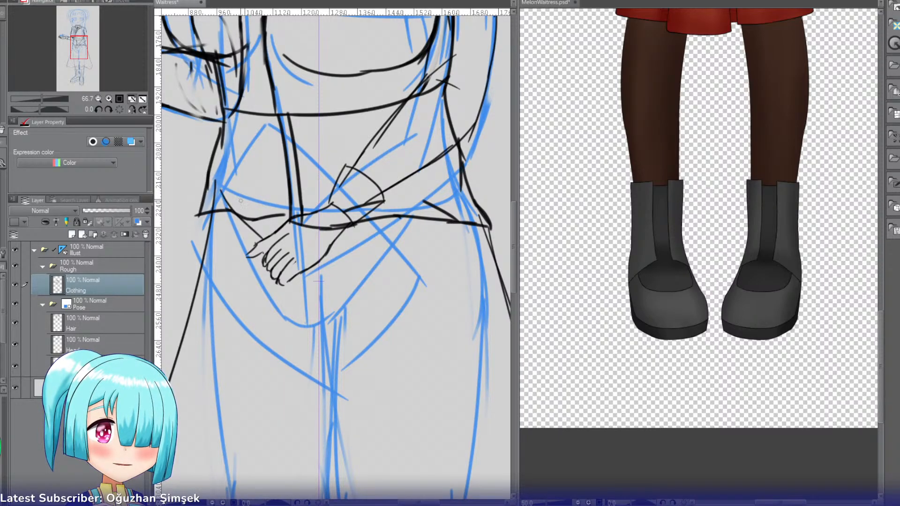
key("ctrl+z")
mouse_move(216, 198)
left_mouse_down()
mouse_move(252, 248)
mouse_move(219, 198)
mouse_move(257, 243)
mouse_move(284, 142)
left_mouse_up()
key("ctrl+z")
left_click_drag(215, 189, 284, 137)
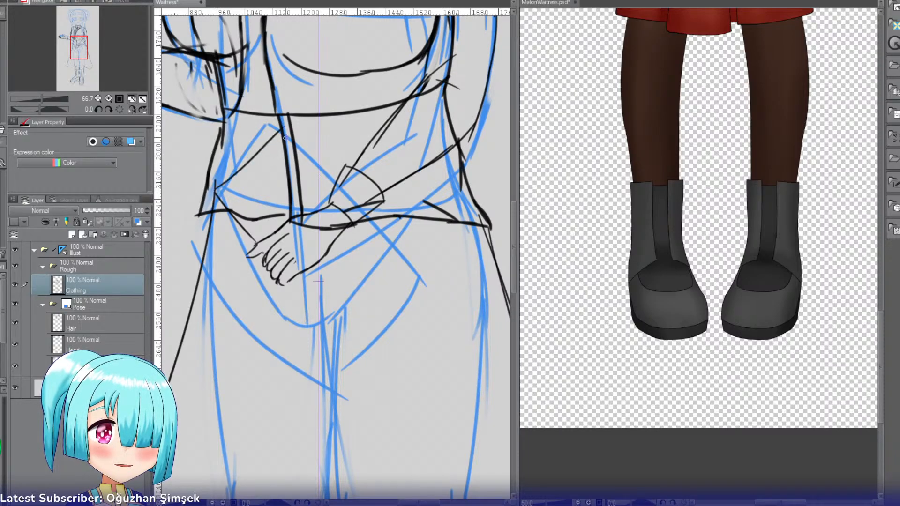
key("ctrl+z")
mouse_move(215, 190)
left_mouse_down()
mouse_move(287, 124)
mouse_move(355, 188)
left_mouse_up()
key("ctrl+z")
left_click_drag(289, 127, 330, 172)
key("ctrl+z")
left_click_drag(287, 127, 337, 177)
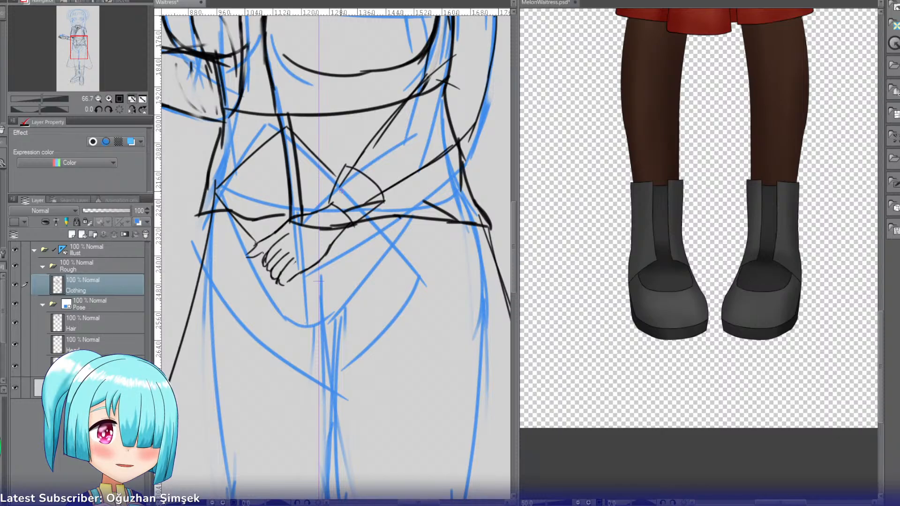
key("ctrl+z")
key("ctrl+z")
key("ctrl+z")
Step: Sketch the outline of a tilted rectangular menu held in the hand, with its top edge above the fingers and its lower corner below
mouse_move(235, 202)
left_mouse_down()
mouse_move(263, 243)
mouse_move(297, 162)
left_mouse_up()
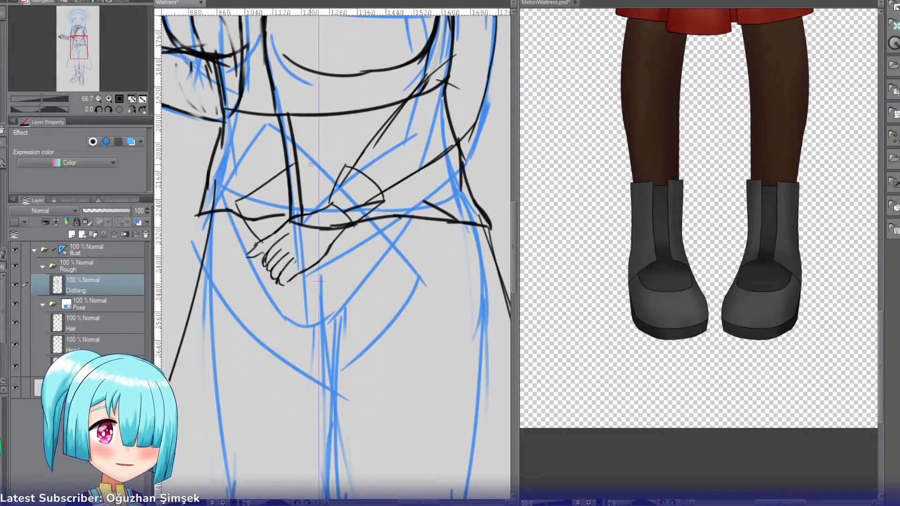
key("ctrl+z")
left_click_drag(236, 203, 312, 156)
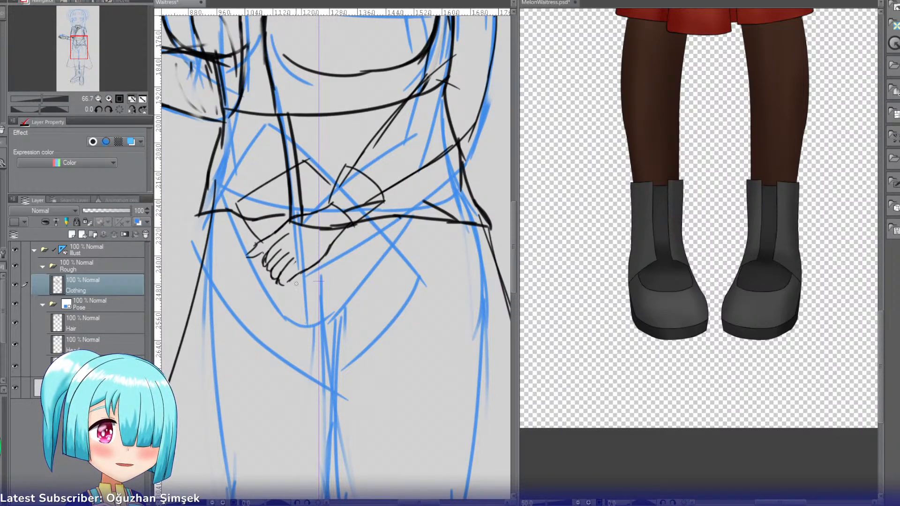
left_click_drag(293, 280, 337, 316)
mouse_move(364, 227)
left_mouse_down()
mouse_move(409, 279)
mouse_move(398, 269)
mouse_move(337, 315)
left_mouse_up()
key("ctrl+z")
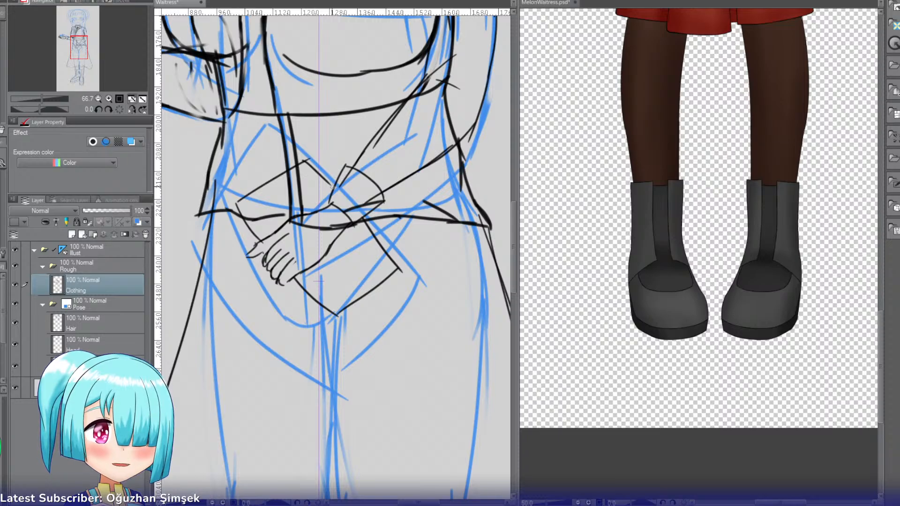
Step: Sketch a narrow second edge at the menu's top corner beside the cuff and letter "Menu" on the cover
left_click_drag(303, 155, 333, 184)
key("ctrl+z")
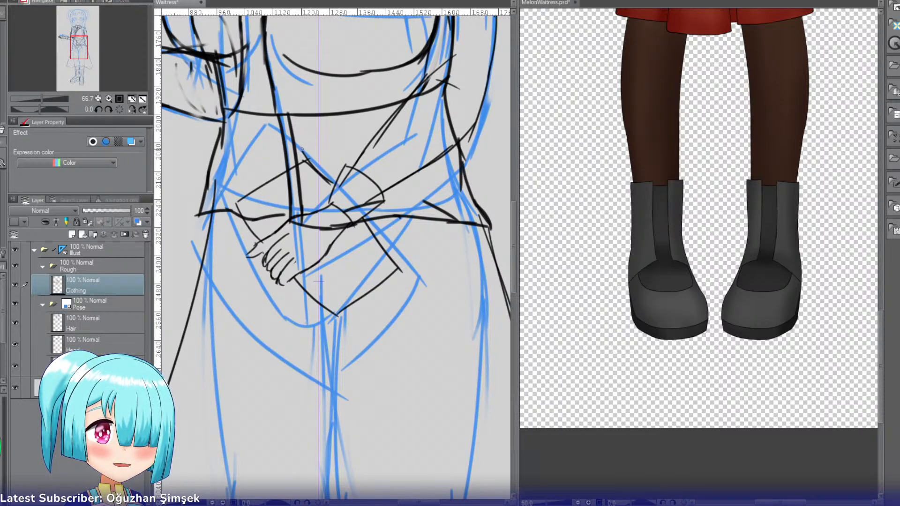
left_click_drag(302, 151, 335, 176)
left_click_drag(305, 163, 322, 156)
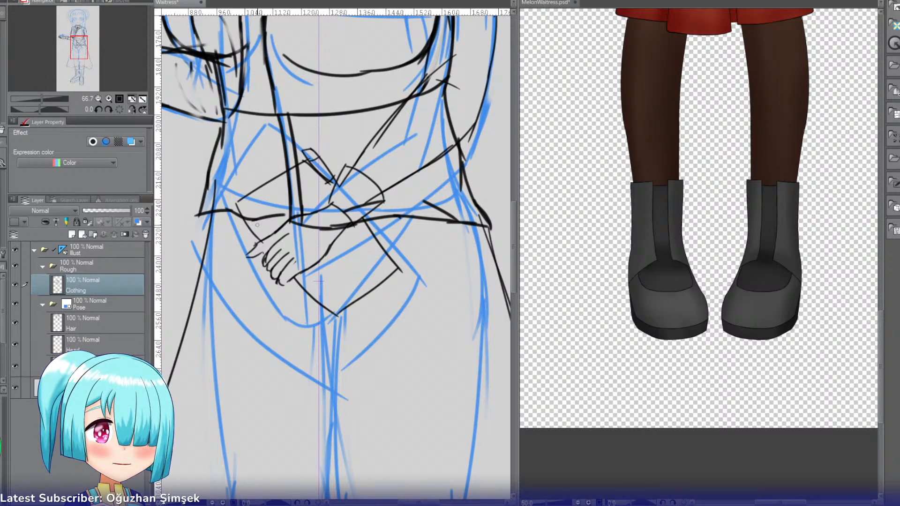
mouse_move(255, 220)
left_mouse_down()
mouse_move(260, 201)
mouse_move(289, 202)
left_mouse_up()
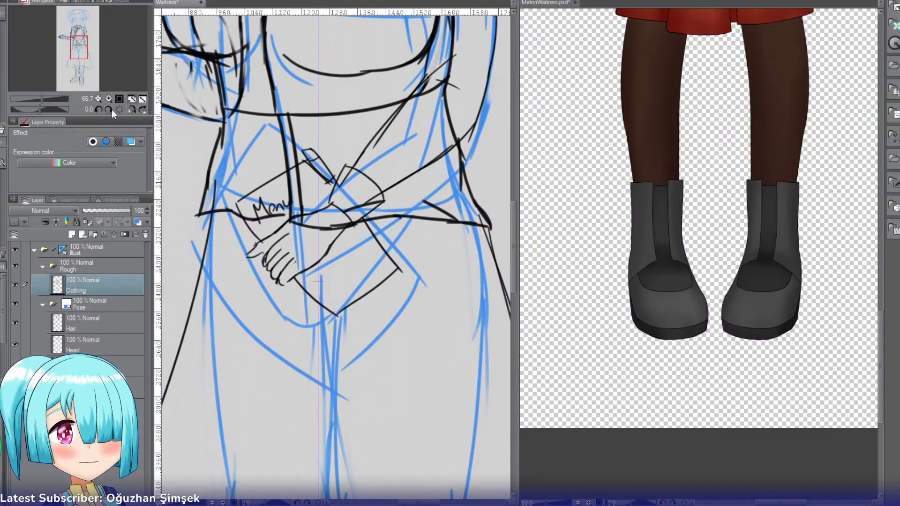
Step: Turn off the blue layer color on the Pose folder and hide its body sketch layer
left_click(98, 99)
left_click(97, 100)
left_click(98, 99)
left_click(98, 99)
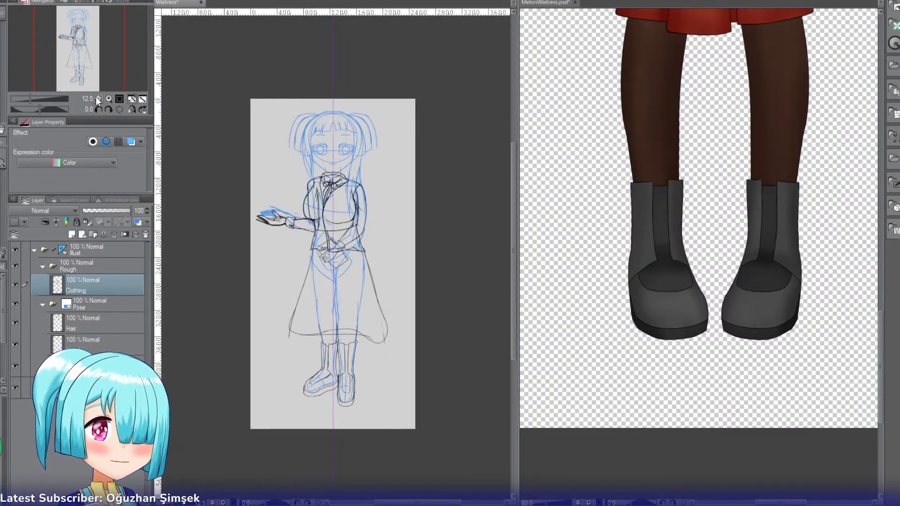
left_click(99, 308)
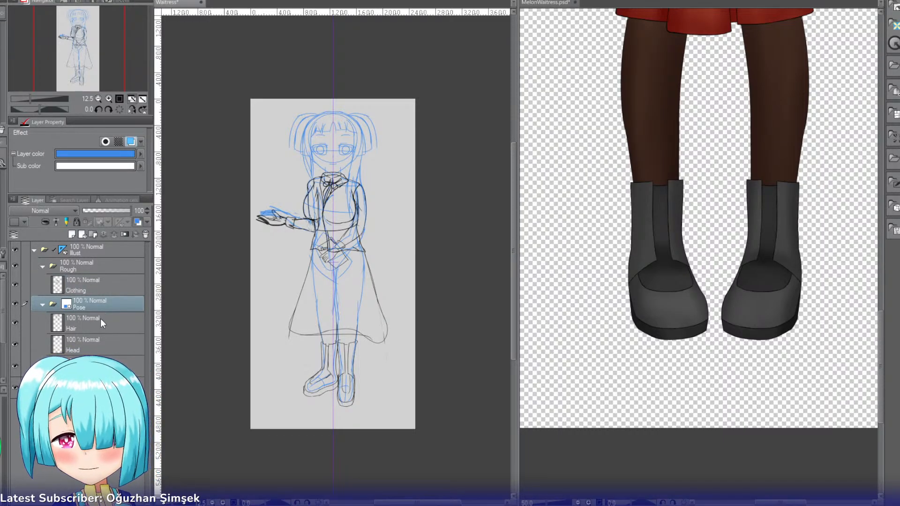
left_click(106, 142)
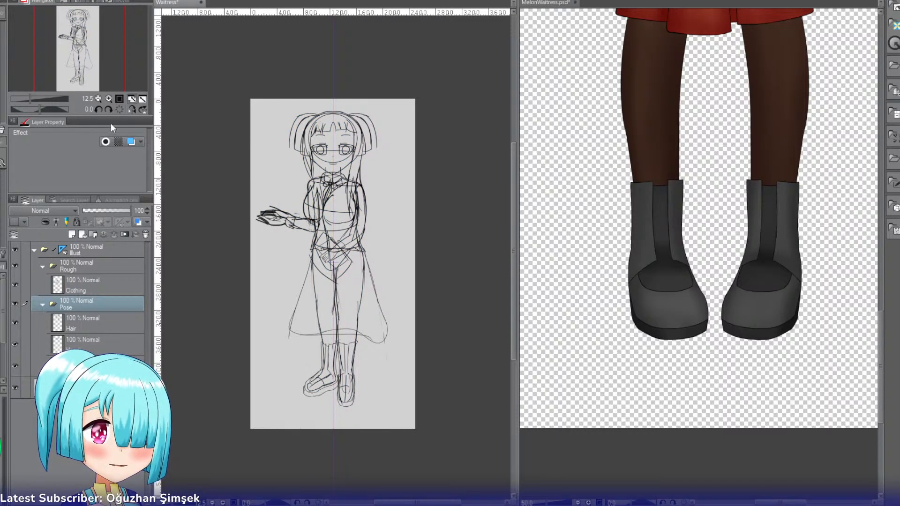
left_click(109, 99)
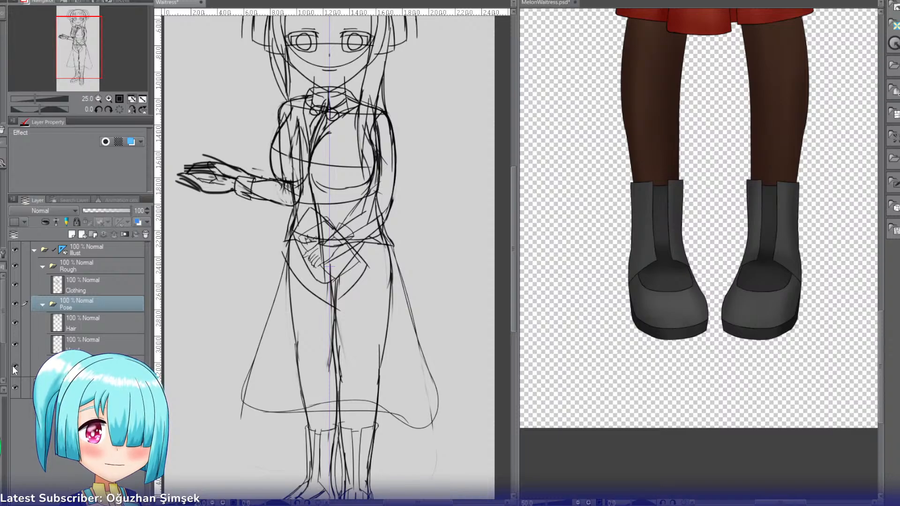
left_click(13, 365)
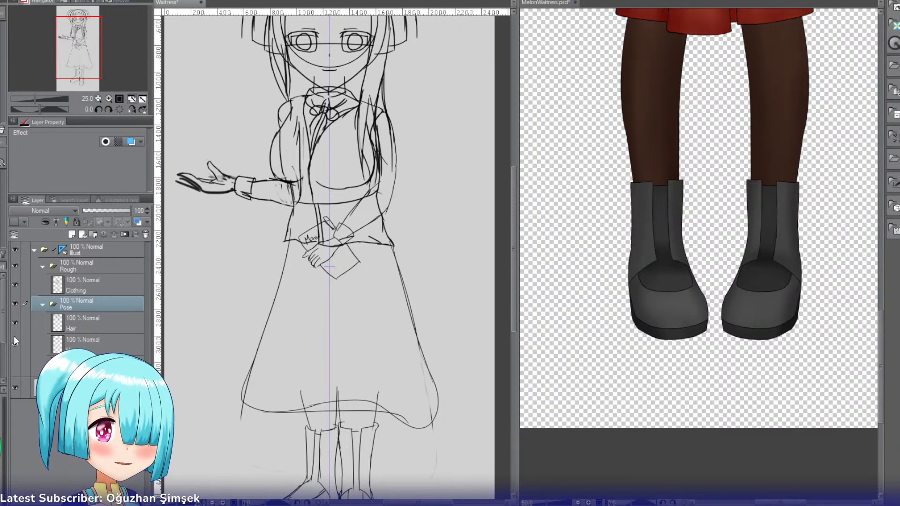
Step: Enlarge the menu-holding hand on the Clothing layer so it extends further down over the menu, and deselect it
left_click(109, 99)
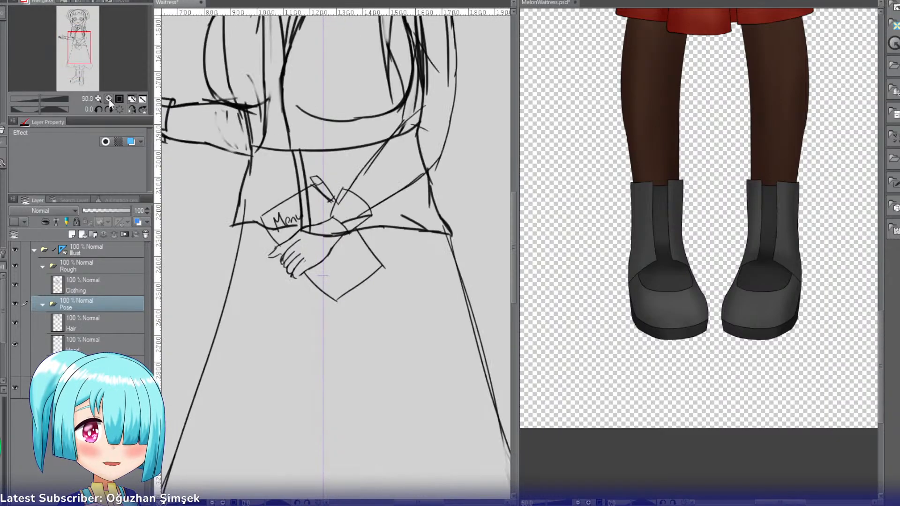
left_click(108, 100)
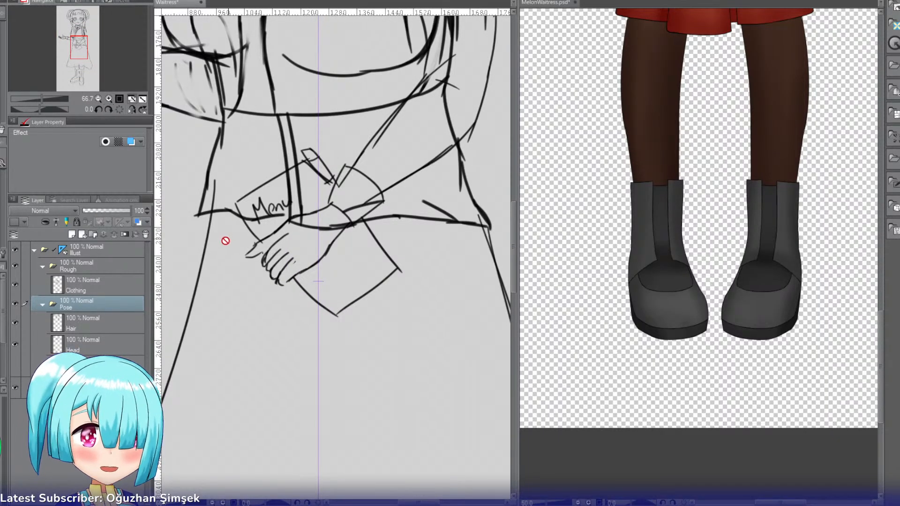
left_click(111, 280)
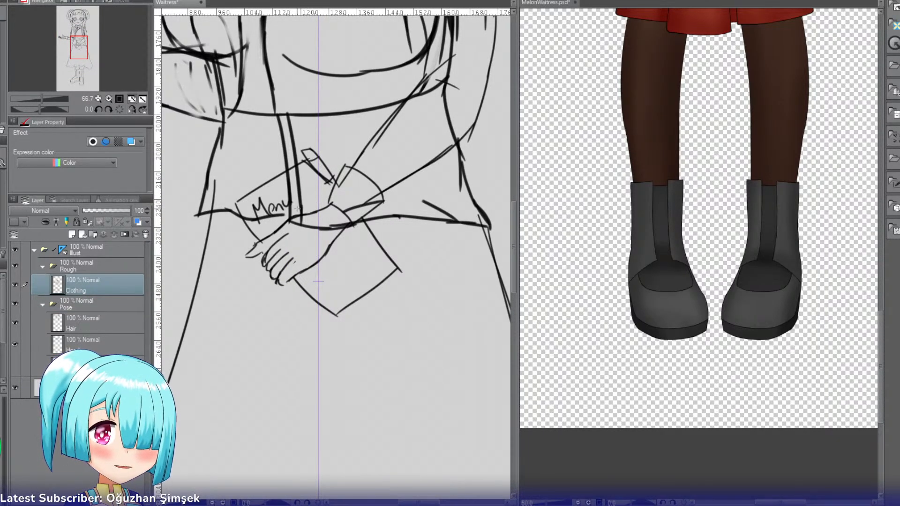
mouse_move(321, 199)
left_mouse_down()
mouse_move(300, 203)
mouse_move(239, 244)
mouse_move(354, 265)
mouse_move(340, 209)
mouse_move(323, 201)
left_mouse_up()
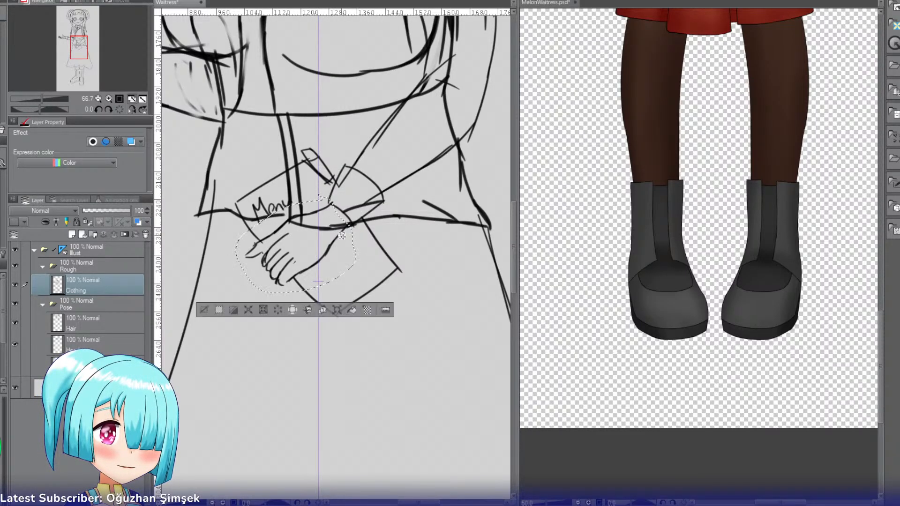
key("ctrl+t")
left_click_drag(234, 296, 207, 318)
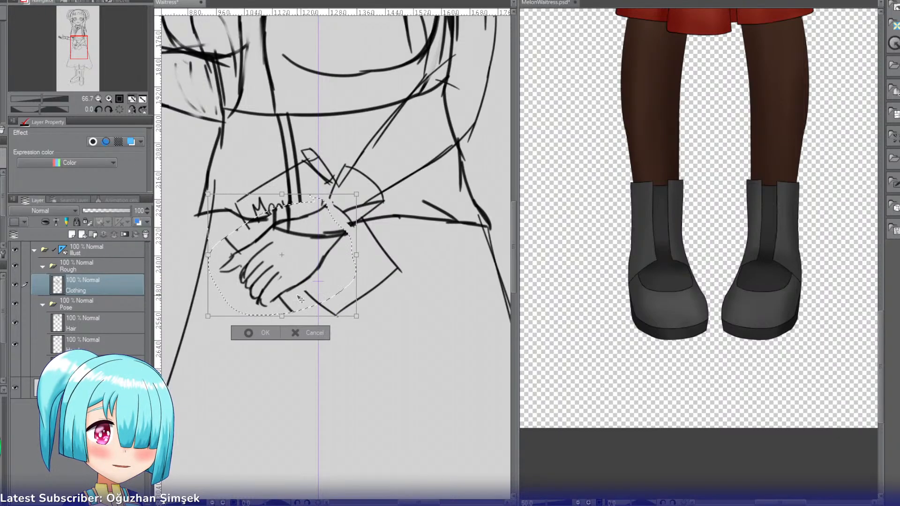
left_click_drag(334, 290, 340, 284)
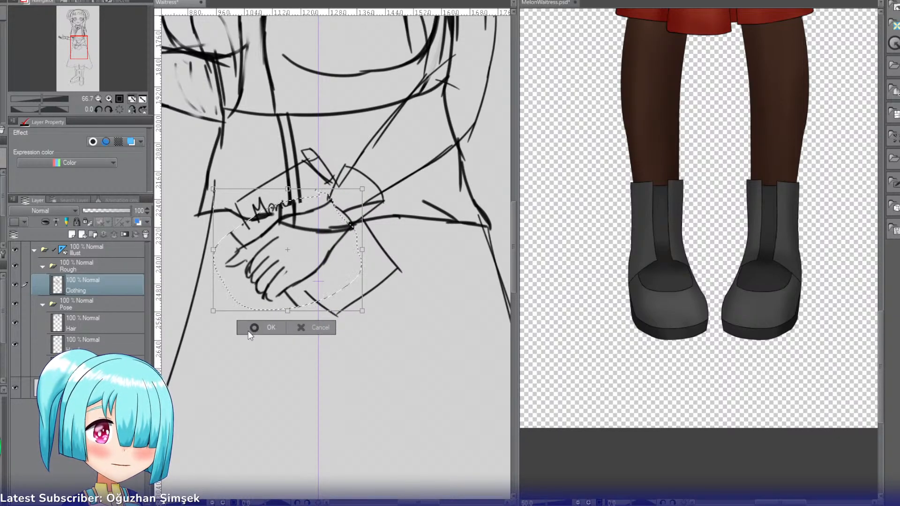
left_click(253, 328)
left_click(197, 331)
Step: Erase the stray lines where the enlarged hand overlaps the menu and redraw the menu's outer corner beside the thumb
key("e")
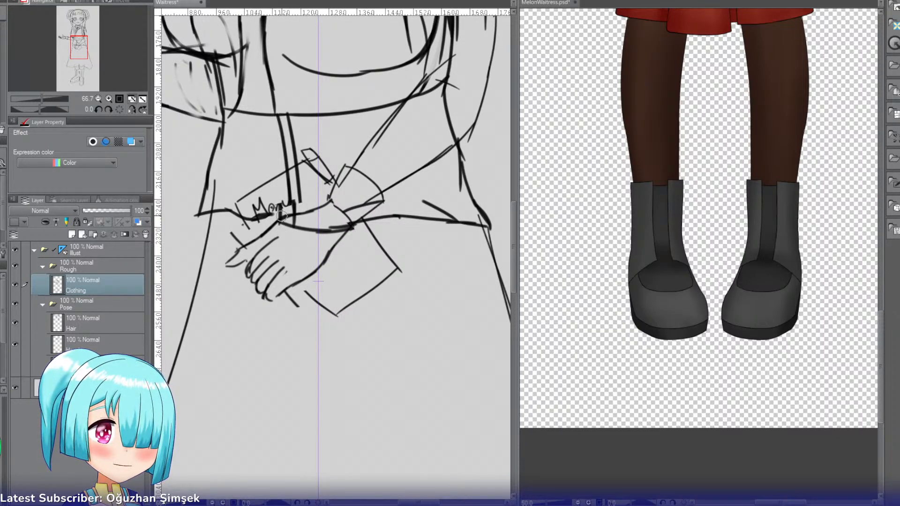
mouse_move(281, 216)
left_mouse_down()
mouse_move(299, 209)
mouse_move(304, 220)
left_mouse_up()
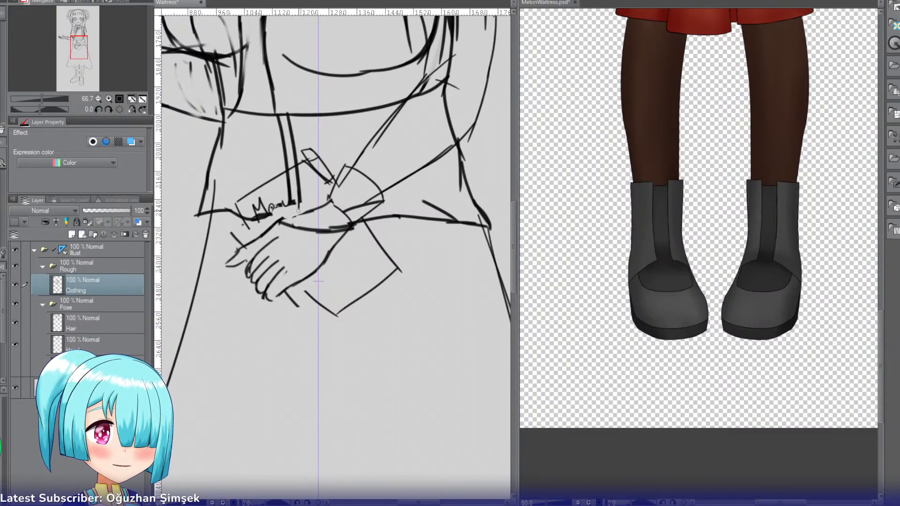
mouse_move(299, 190)
left_mouse_down()
mouse_move(301, 214)
mouse_move(290, 219)
left_mouse_up()
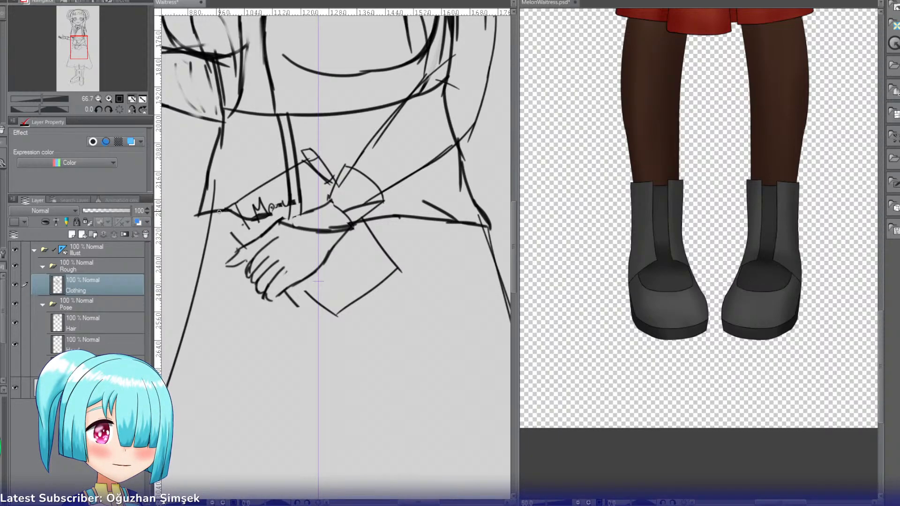
key("e")
left_click_drag(238, 209, 243, 223)
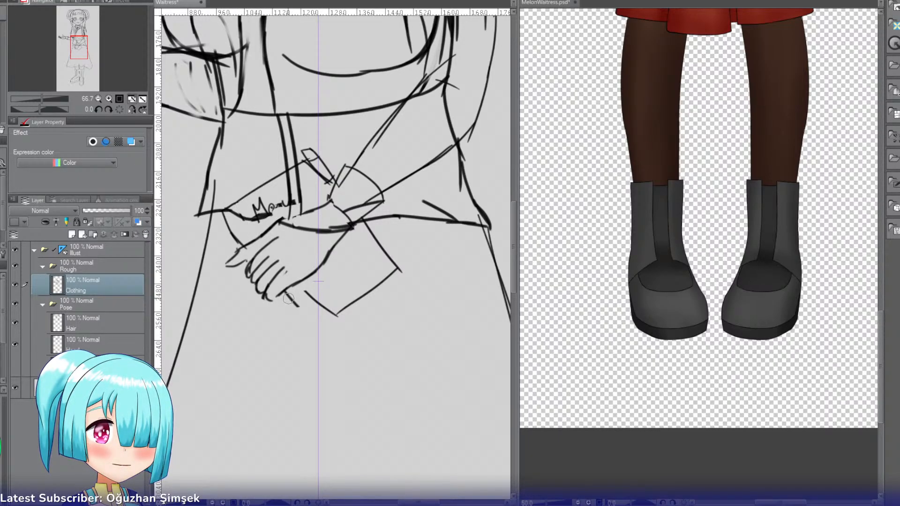
Step: Redraw the menu's lower corner from the fingertips and erase the leftover lines there and inside the cuff
left_click_drag(288, 299, 318, 325)
key("p")
key("e")
left_click_drag(304, 290, 335, 313)
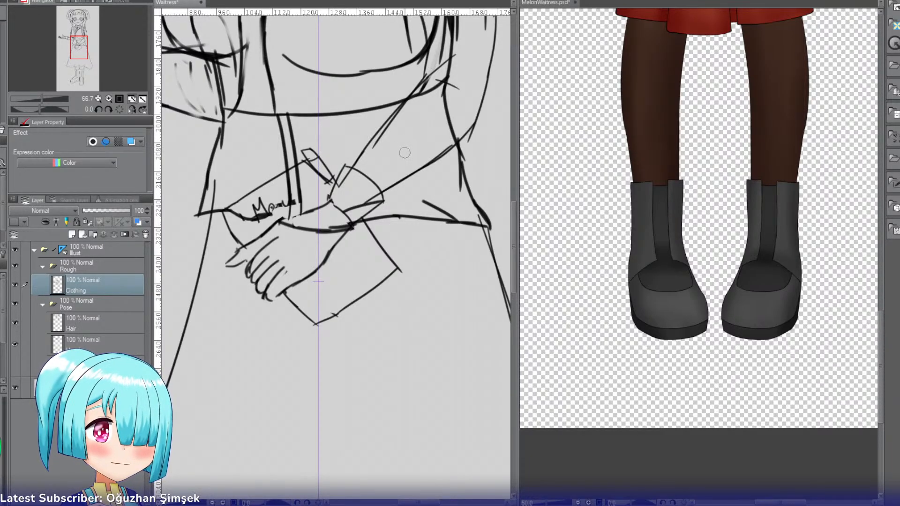
mouse_move(342, 178)
left_mouse_down()
mouse_move(347, 200)
mouse_move(361, 202)
mouse_move(355, 206)
mouse_move(371, 196)
mouse_move(354, 206)
mouse_move(374, 200)
left_mouse_up()
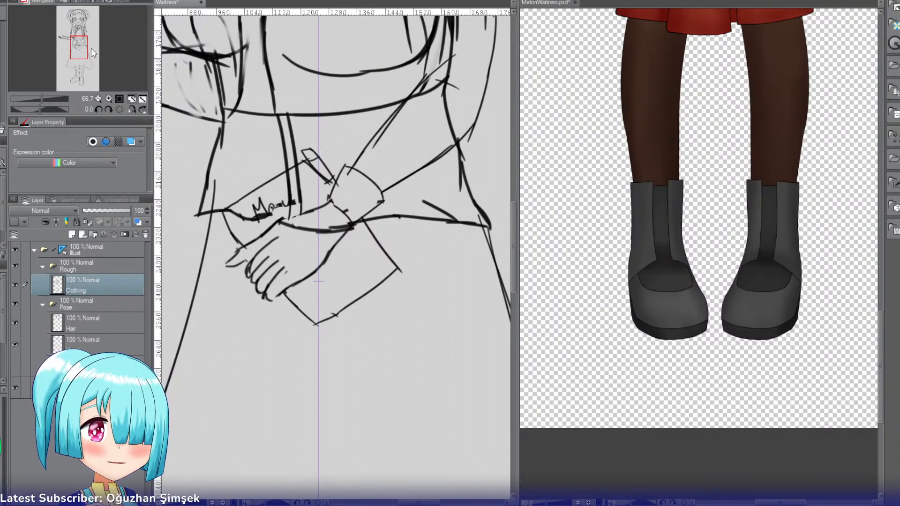
Step: Compare the whole waitress sketch with the full-figure reference in MelonWaitress.psd
left_click(98, 99)
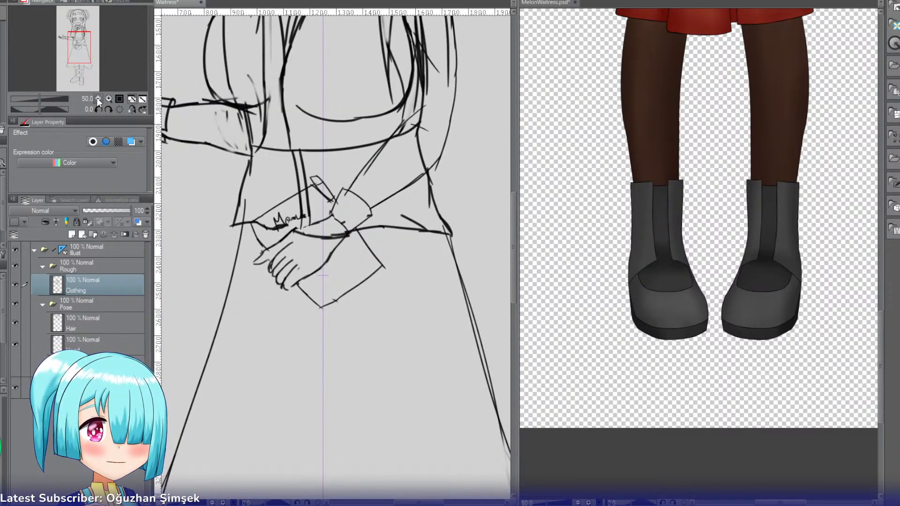
left_click(98, 98)
left_click(131, 99)
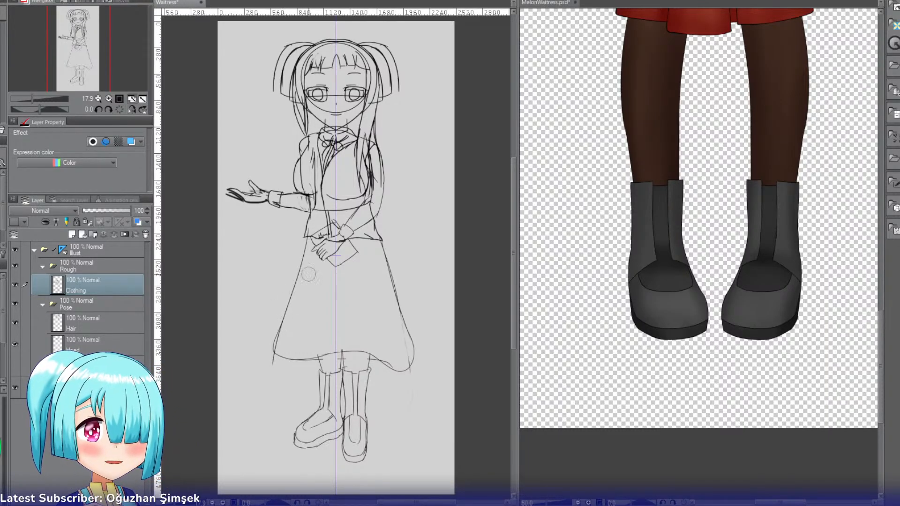
left_click(84, 37)
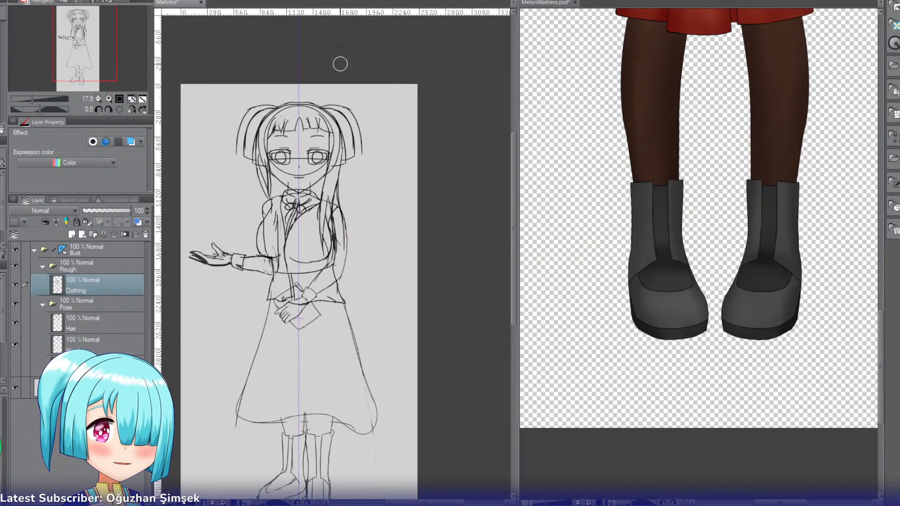
left_click(551, 3)
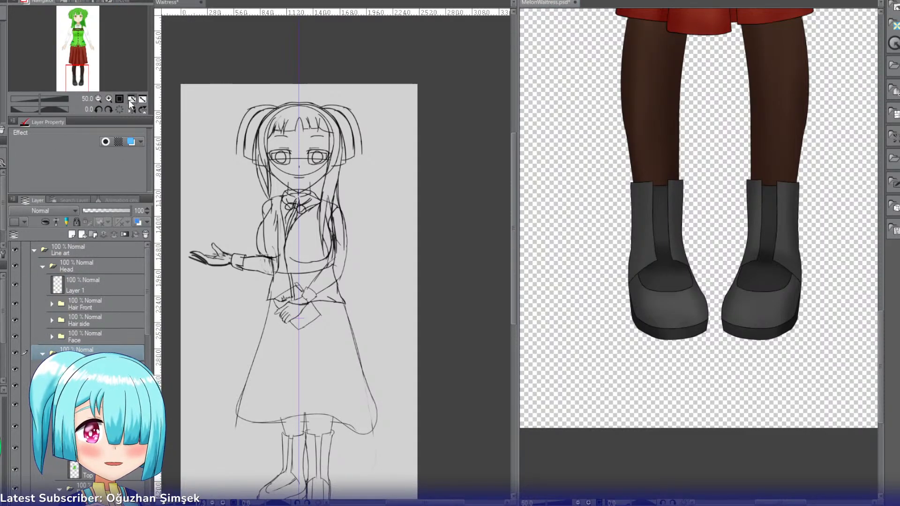
left_click(142, 99)
left_click(167, 3)
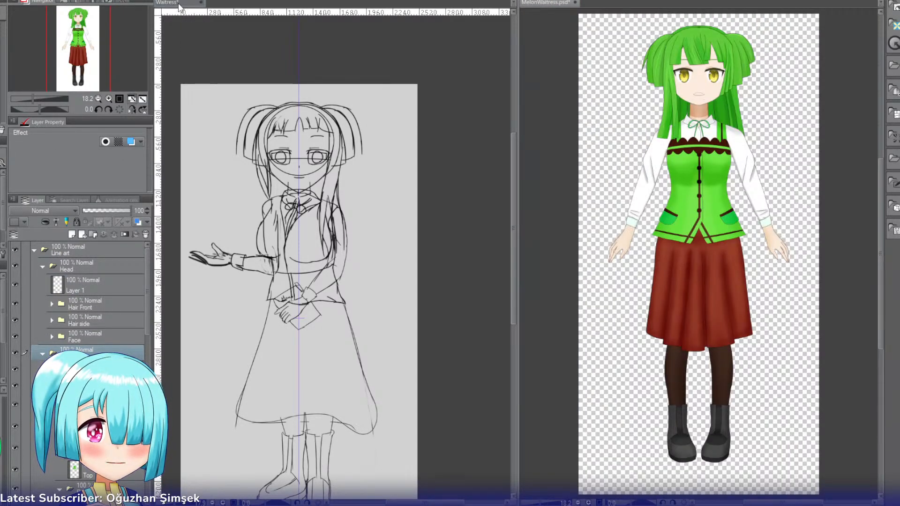
left_click(130, 102)
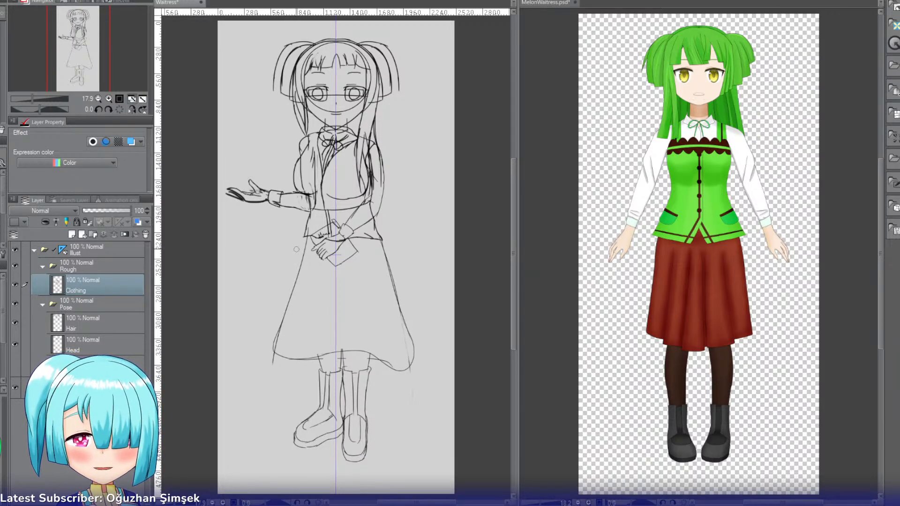
left_click_drag(337, 273, 315, 342)
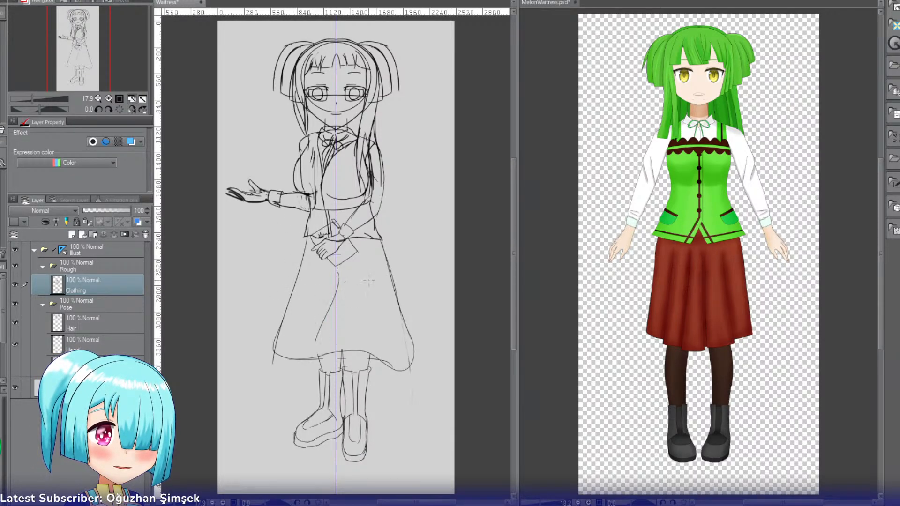
left_click_drag(364, 277, 398, 344)
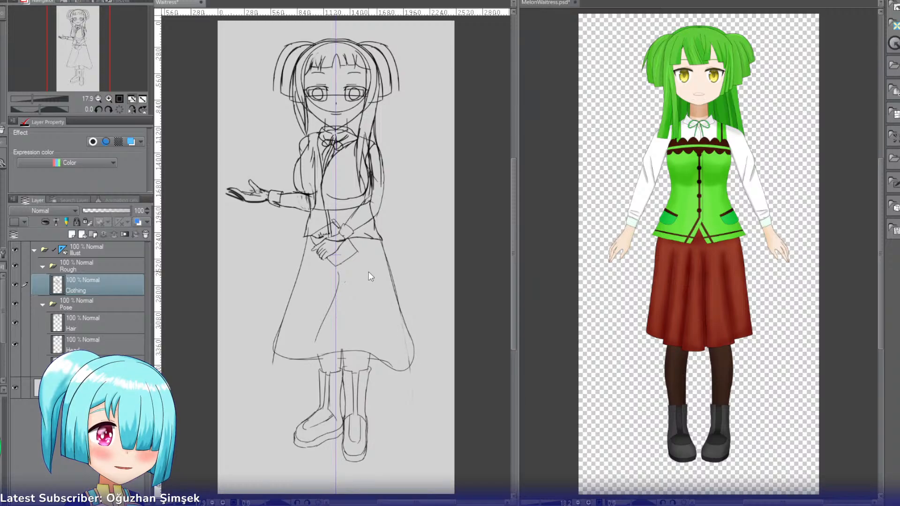
key("ctrl+z")
key("ctrl+z")
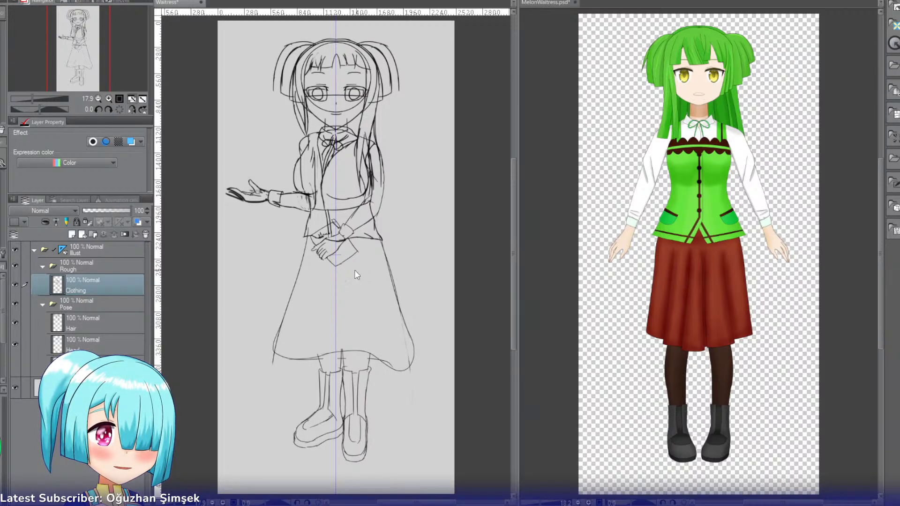
Step: Sketch long fold lines down the skirt on both sides below the menu, redoing strokes until they fit
left_click_drag(356, 269, 378, 333)
key("ctrl+z")
left_click_drag(324, 284, 305, 333)
key("ctrl+z")
mouse_move(321, 276)
left_mouse_down()
mouse_move(309, 339)
mouse_move(317, 349)
left_mouse_up()
key("ctrl+z")
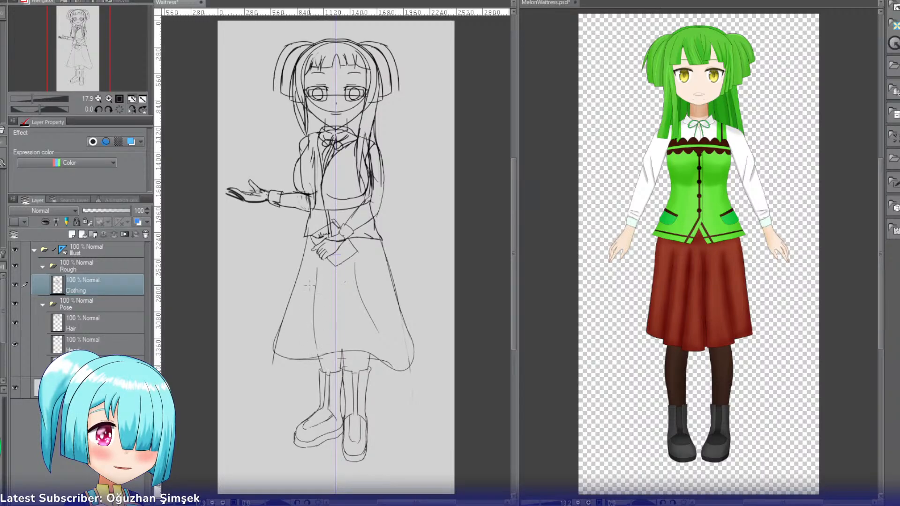
key("ctrl+z")
left_click_drag(314, 267, 312, 325)
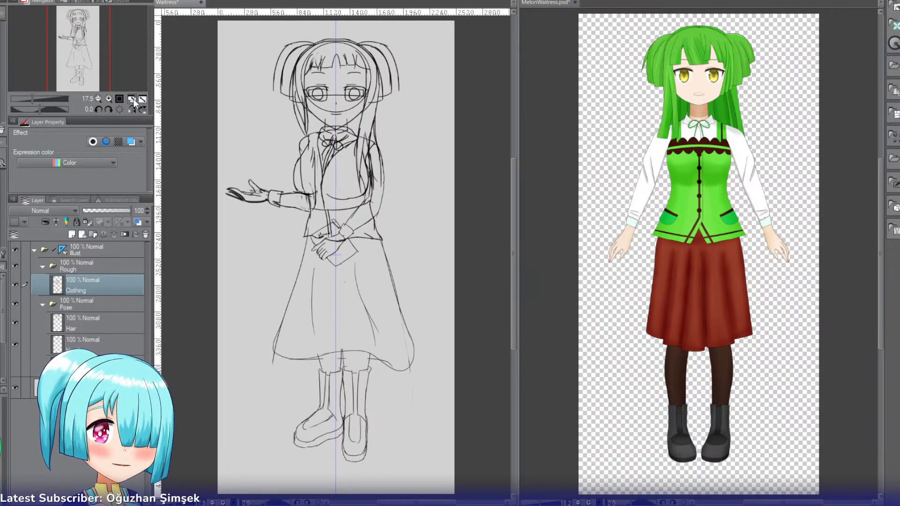
Step: Sketch a lace bow with two loops and two hanging ends at the top of the front-facing boot
left_click(116, 99)
left_click_drag(78, 49, 81, 76)
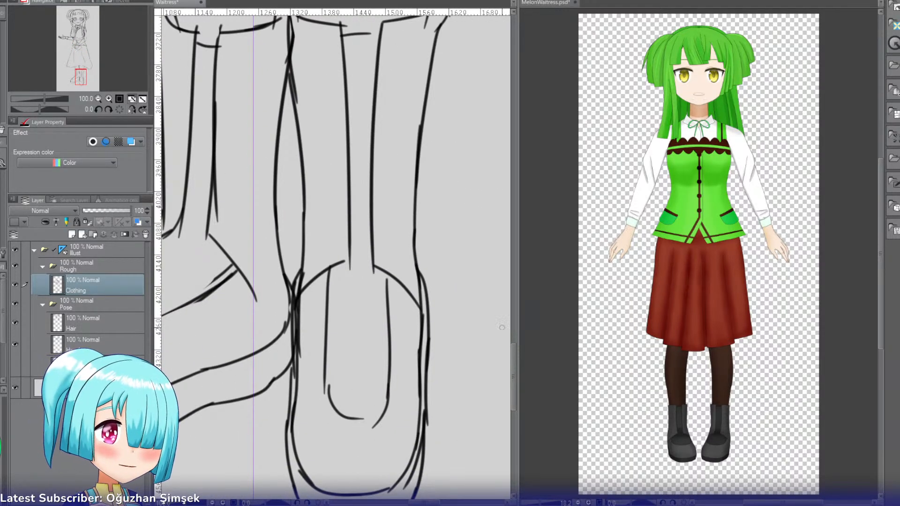
left_click_drag(516, 369, 518, 340)
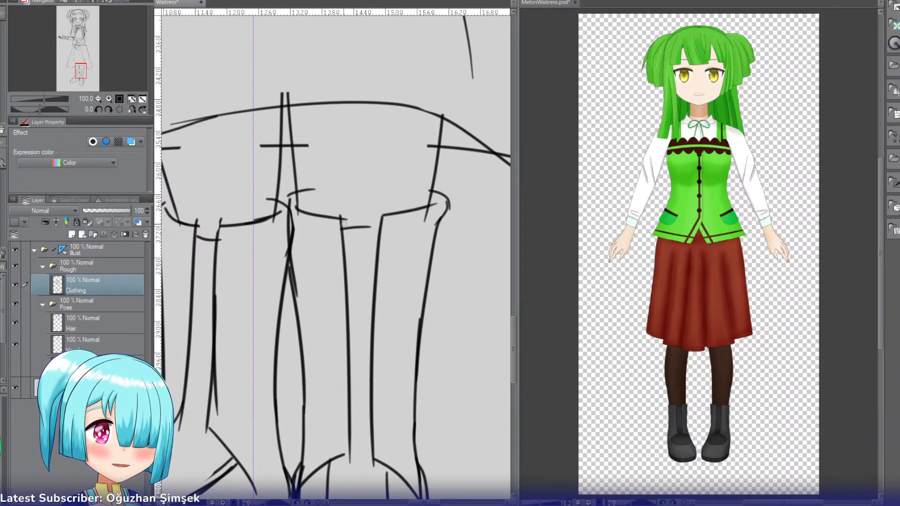
mouse_move(358, 216)
left_mouse_down()
mouse_move(322, 258)
mouse_move(358, 218)
mouse_move(315, 297)
left_mouse_up()
left_click_drag(354, 227, 408, 299)
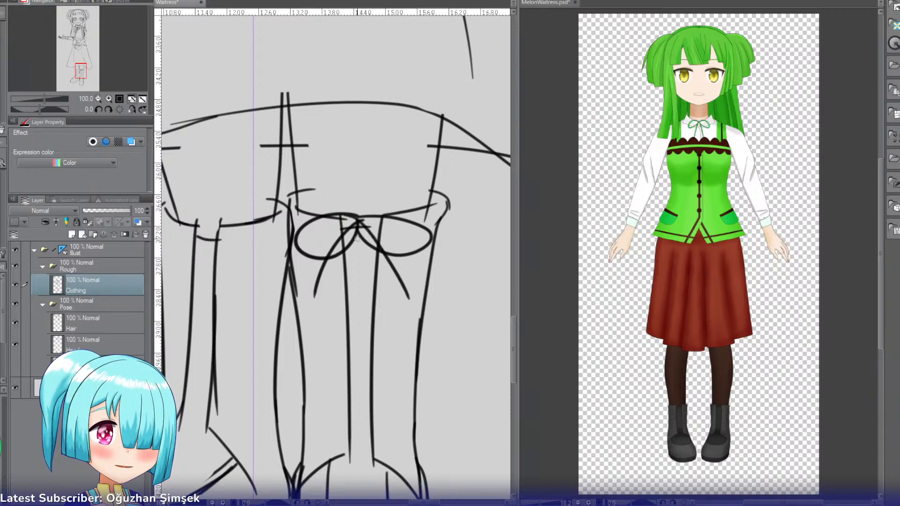
Step: Sketch crisscross laces down the center strip of the front-facing boot below its bow
left_click_drag(347, 246, 382, 295)
mouse_move(382, 245)
left_mouse_down()
mouse_move(345, 293)
mouse_move(381, 338)
left_mouse_up()
left_click_drag(380, 288, 350, 340)
mouse_move(350, 329)
left_mouse_down()
mouse_move(371, 367)
mouse_move(346, 381)
mouse_move(378, 419)
left_mouse_up()
left_click_drag(375, 375, 350, 420)
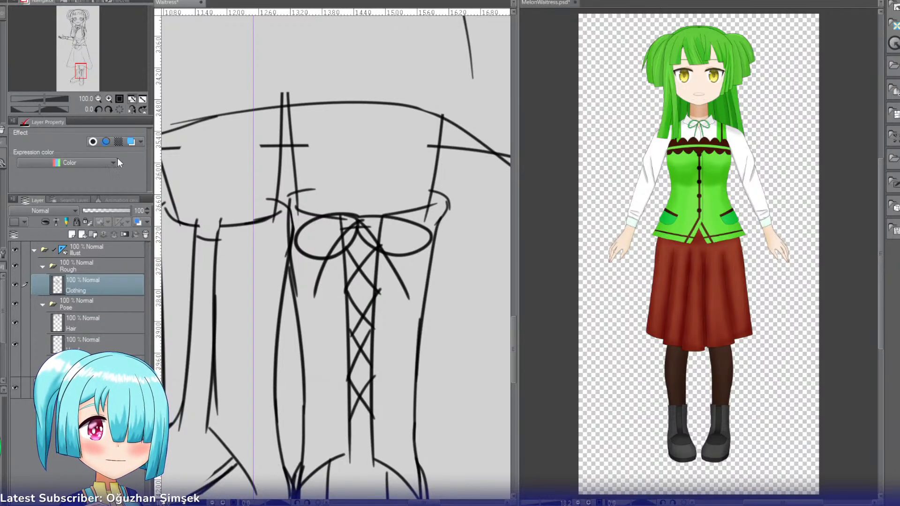
Step: Sketch a matching lace bow with two loops and hanging ends at the top of the side-turned boot
left_click_drag(81, 72, 74, 73)
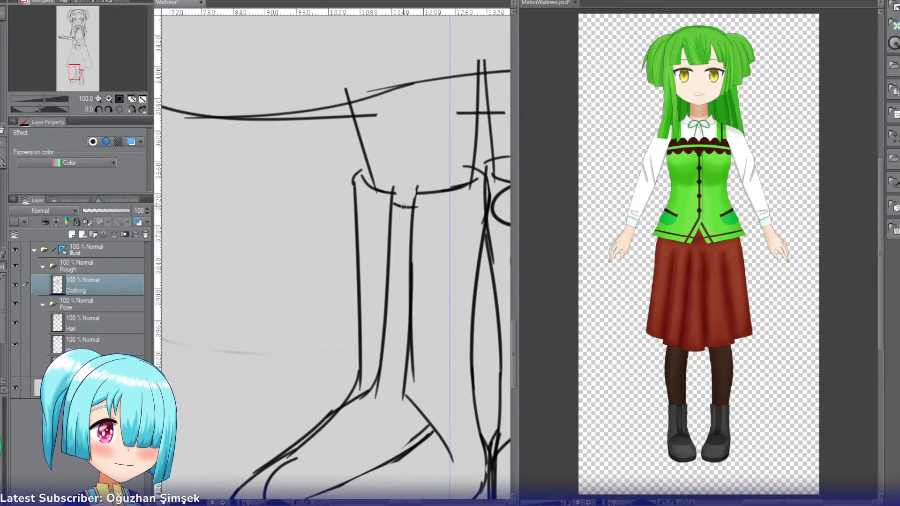
mouse_move(402, 202)
left_mouse_down()
mouse_move(384, 219)
mouse_move(396, 196)
mouse_move(412, 201)
mouse_move(366, 246)
left_mouse_up()
key("ctrl+z")
left_click_drag(401, 199, 430, 257)
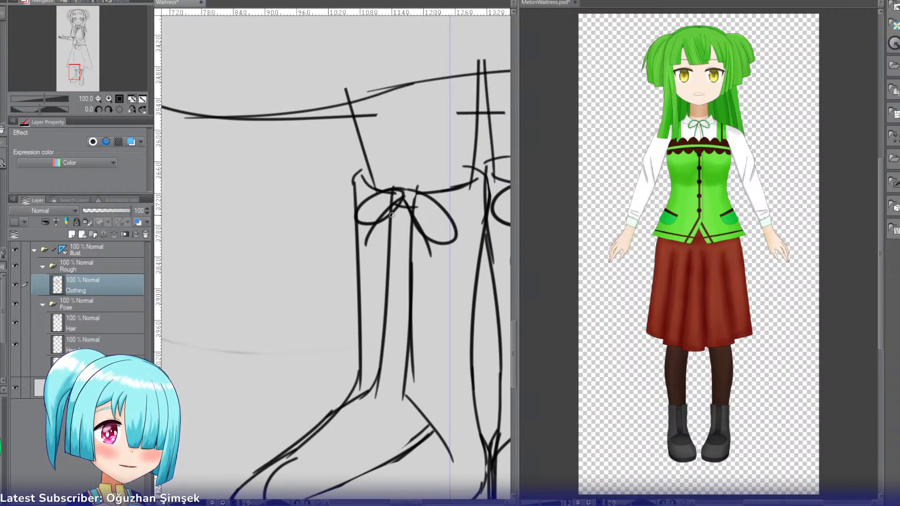
Step: Sketch crisscross laces down the center strip of the side-turned boot, from its bow to near the ankle
mouse_move(391, 215)
left_mouse_down()
mouse_move(416, 262)
mouse_move(417, 219)
mouse_move(393, 252)
mouse_move(410, 281)
left_mouse_up()
key("ctrl+z")
key("ctrl+z")
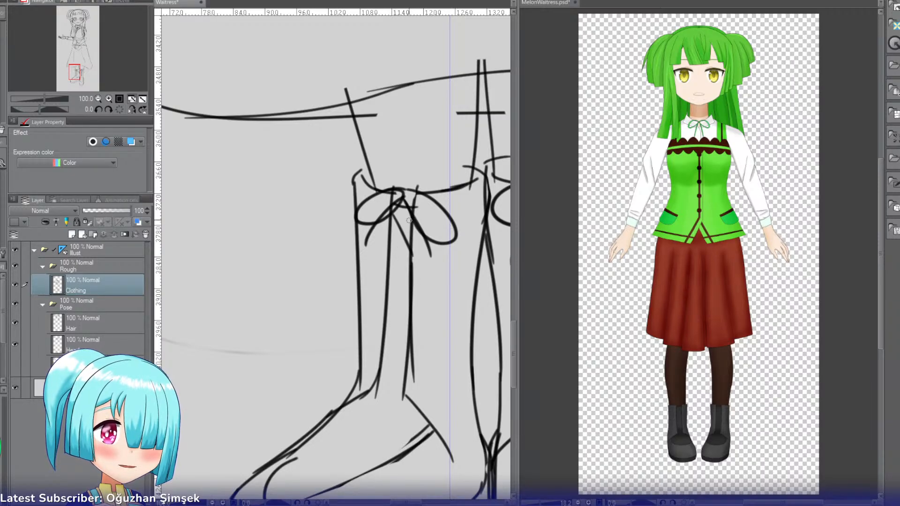
mouse_move(412, 216)
left_mouse_down()
mouse_move(388, 252)
mouse_move(410, 289)
left_mouse_up()
mouse_move(413, 253)
left_mouse_down()
mouse_move(383, 289)
mouse_move(406, 327)
left_mouse_up()
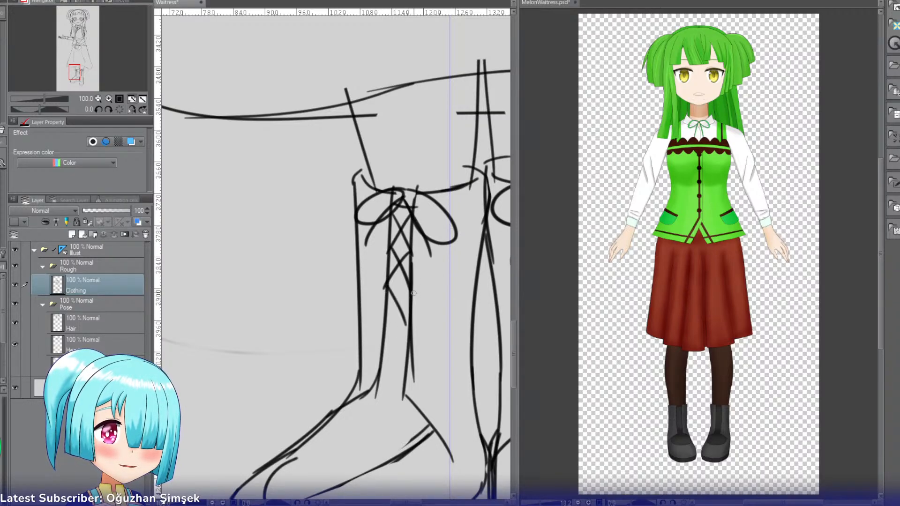
mouse_move(416, 290)
left_mouse_down()
mouse_move(384, 327)
mouse_move(404, 352)
left_mouse_up()
key("ctrl+z")
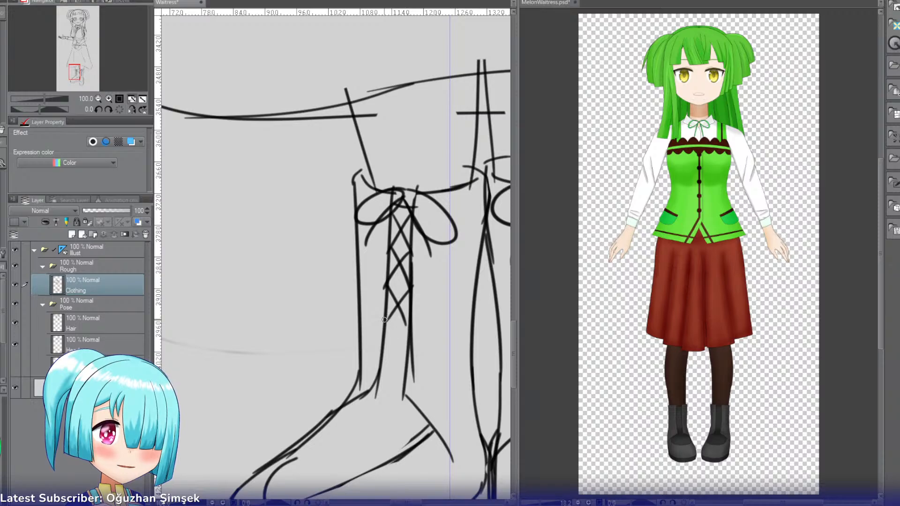
left_click_drag(383, 318, 404, 354)
left_click_drag(409, 323, 387, 352)
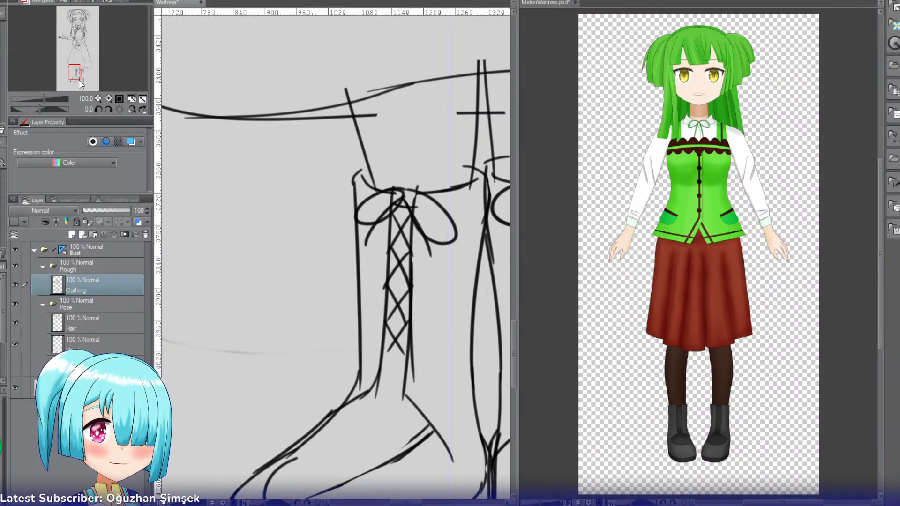
Step: Review both laced boots together with the skirt at a reduced zoom
left_click_drag(79, 80, 82, 80)
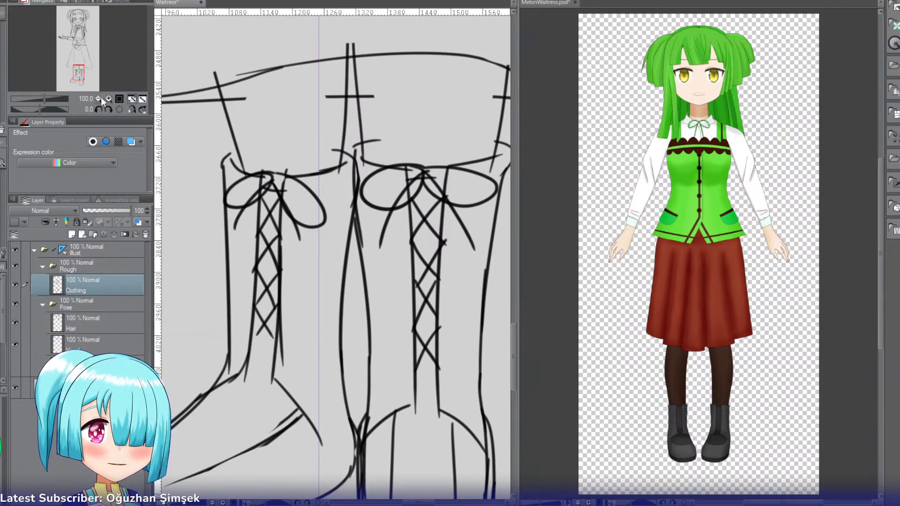
left_click(100, 99)
left_click(99, 99)
left_click(99, 99)
left_click(99, 99)
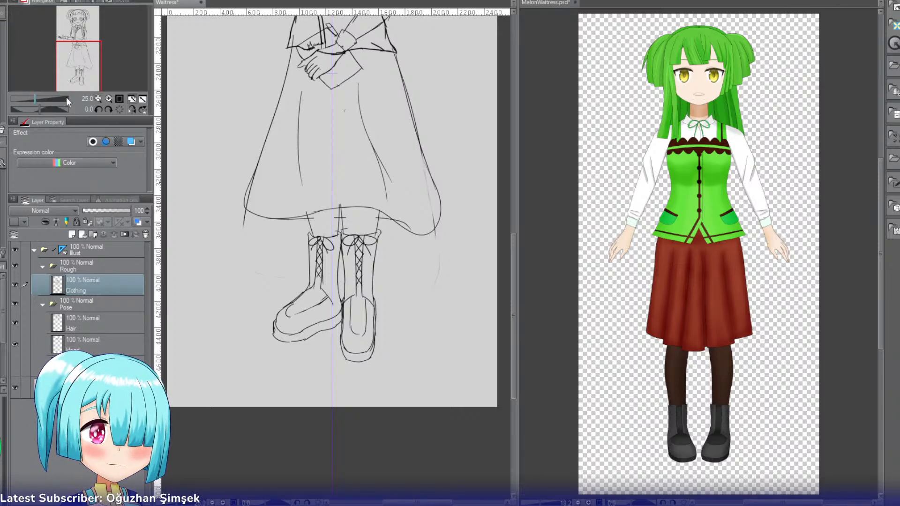
Step: Sketch the lower seam line on the side-turned boot, running from the ankle curve down to the sole near the heel
left_click(108, 99)
left_click(109, 99)
left_click(108, 99)
left_click_drag(81, 72, 78, 70)
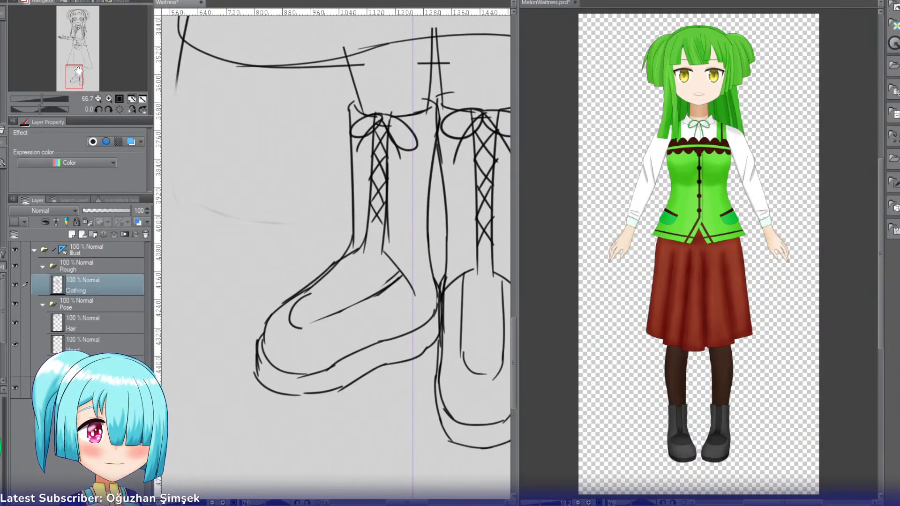
mouse_move(404, 275)
left_mouse_down()
mouse_move(422, 308)
mouse_move(416, 323)
left_mouse_up()
key("ctrl+z")
left_click_drag(440, 295, 417, 330)
key("ctrl+z")
key("e")
left_click_drag(402, 275, 416, 303)
key("ctrl+z")
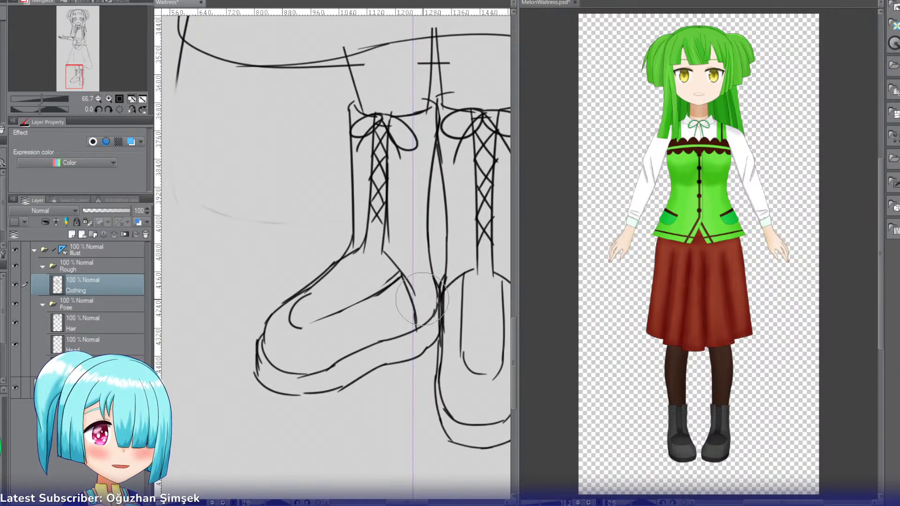
Step: Erase the leftover stroke beside the new heel seam with a much smaller eraser
key("bracketleft")
key("bracketleft")
key("bracketleft")
key("bracketleft")
key("bracketleft")
key("bracketleft")
left_click_drag(412, 269, 421, 309)
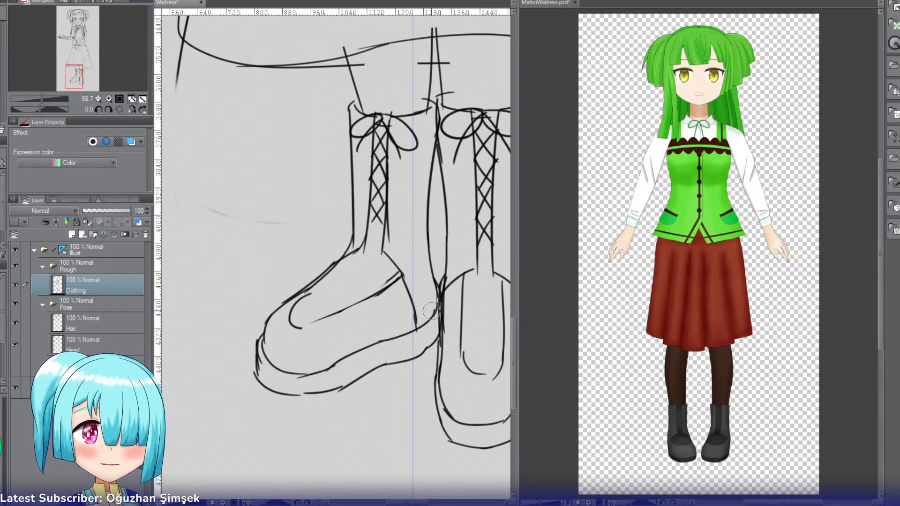
Step: Replace the curve under the bust on the vest with a slightly higher, flatter one and erase the old line
left_click(133, 99)
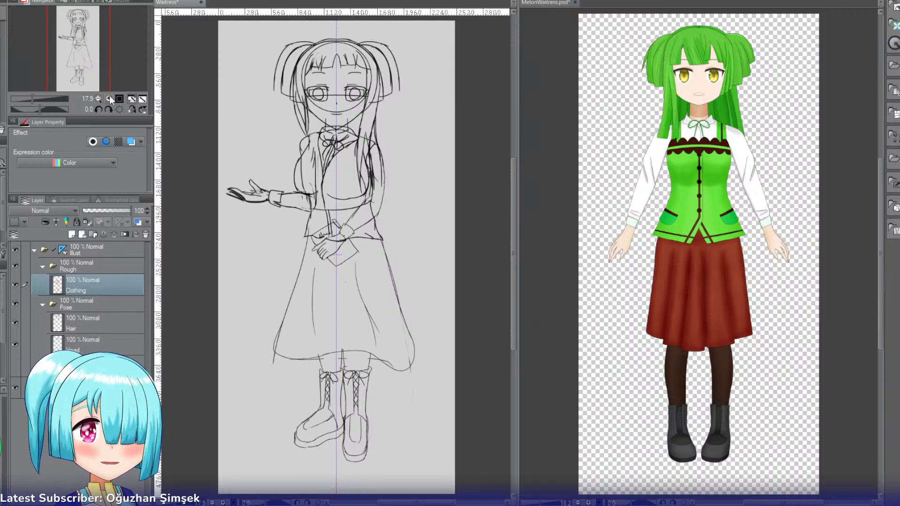
left_click(109, 99)
left_click(108, 99)
left_click(109, 99)
left_click_drag(81, 55, 82, 46)
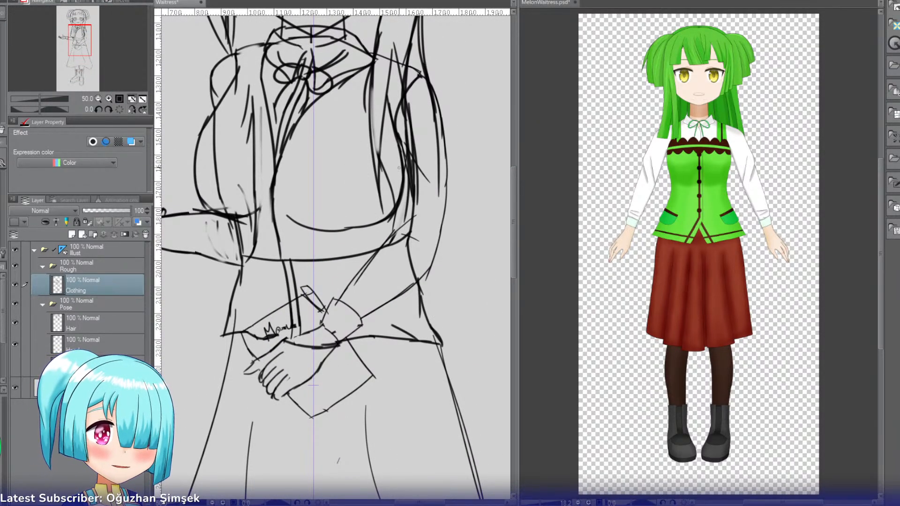
mouse_move(402, 178)
left_mouse_down()
mouse_move(336, 226)
mouse_move(298, 224)
mouse_move(372, 209)
mouse_move(301, 210)
left_mouse_up()
key("ctrl+z")
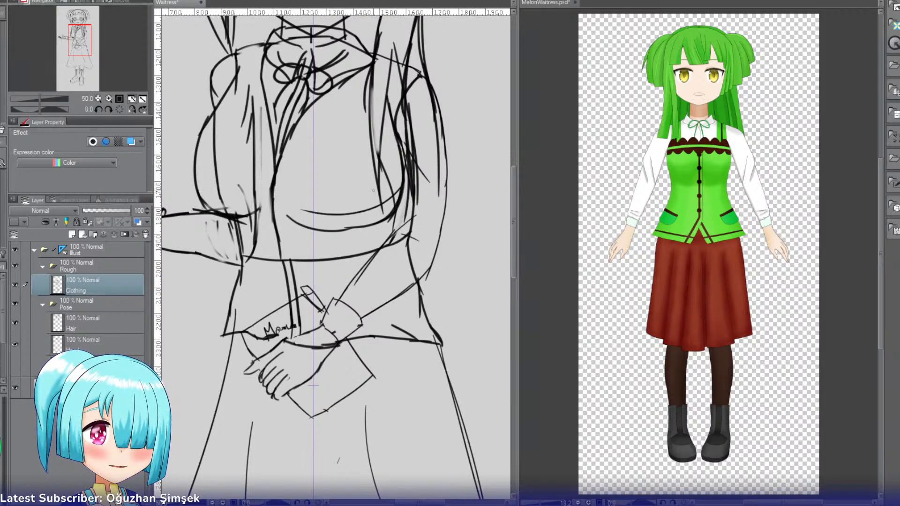
key("ctrl+z")
mouse_move(403, 176)
left_mouse_down()
mouse_move(391, 193)
mouse_move(294, 216)
left_mouse_up()
key("ctrl+z")
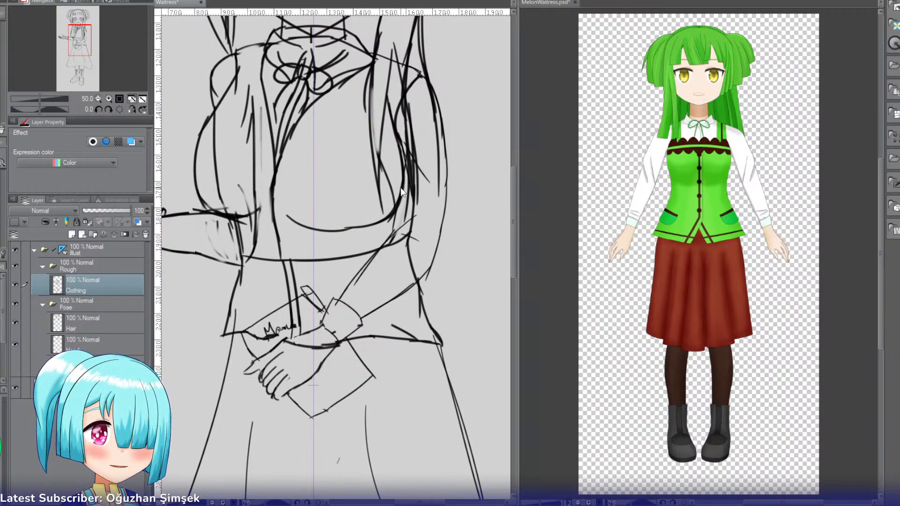
mouse_move(404, 190)
left_mouse_down()
mouse_move(310, 217)
mouse_move(326, 215)
mouse_move(345, 230)
mouse_move(387, 222)
mouse_move(354, 217)
left_mouse_up()
key("e")
key("p")
key("ctrl+z")
mouse_move(295, 216)
left_mouse_down()
mouse_move(350, 222)
mouse_move(343, 218)
left_mouse_up()
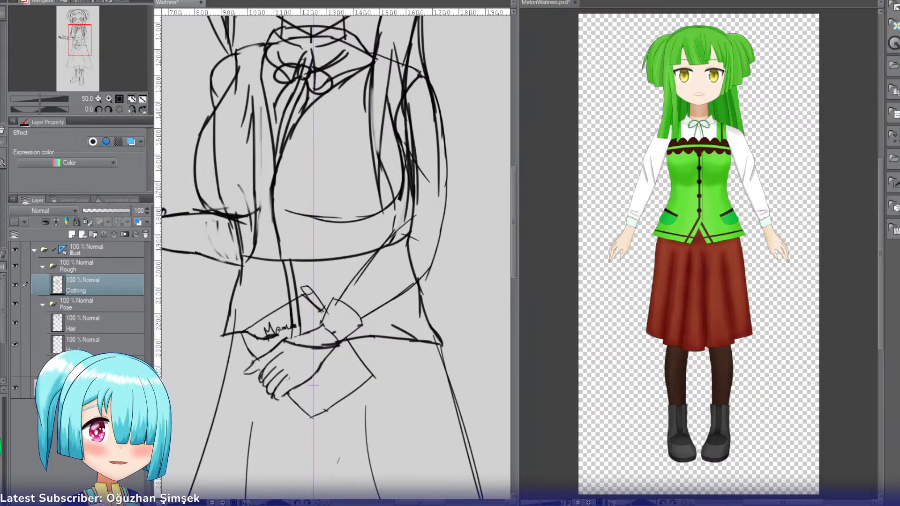
Step: View the complete waitress sketch beside the full MelonWaitress.psd reference
left_click(132, 99)
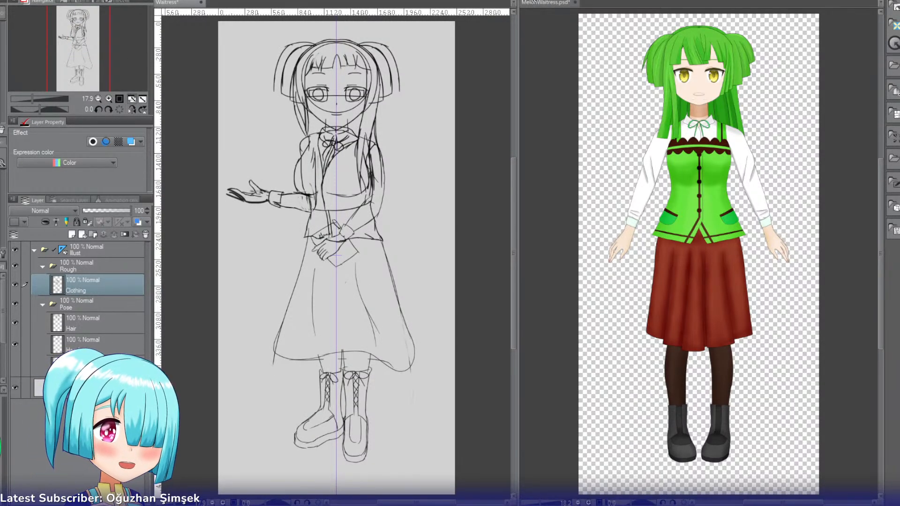
left_click(542, 3)
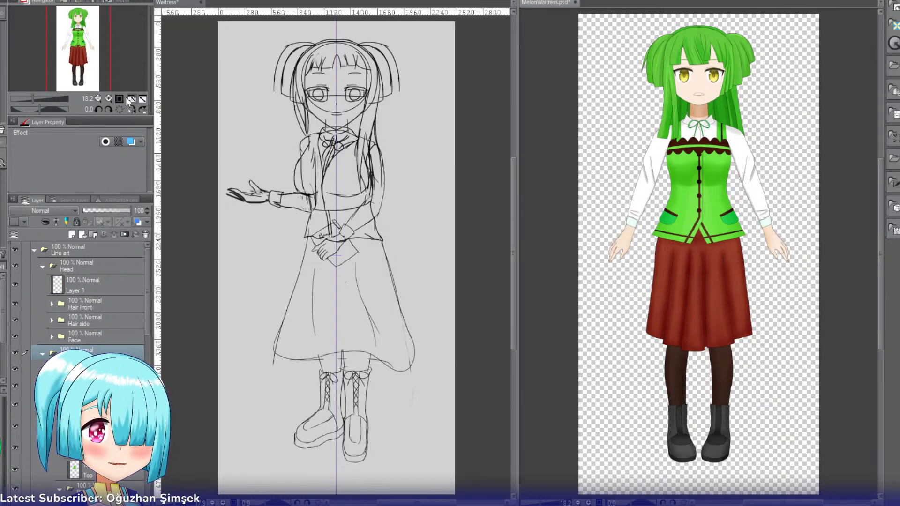
left_click(162, 3)
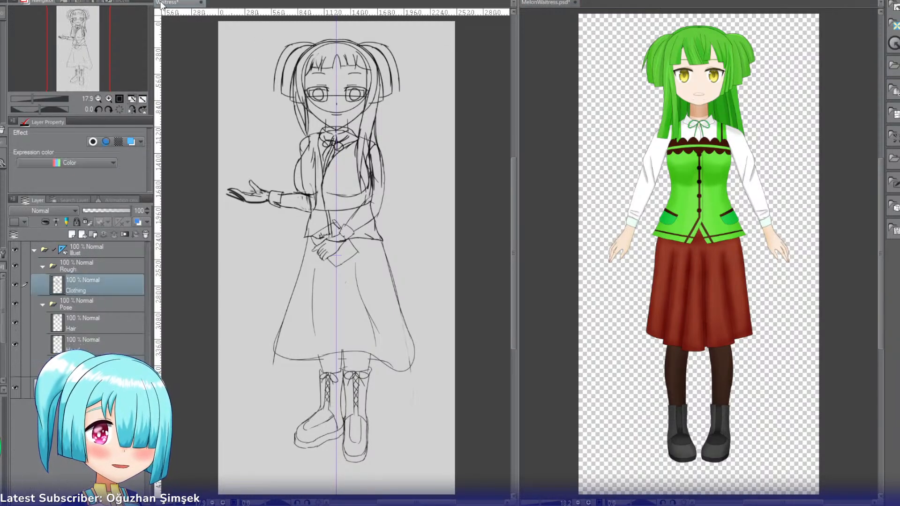
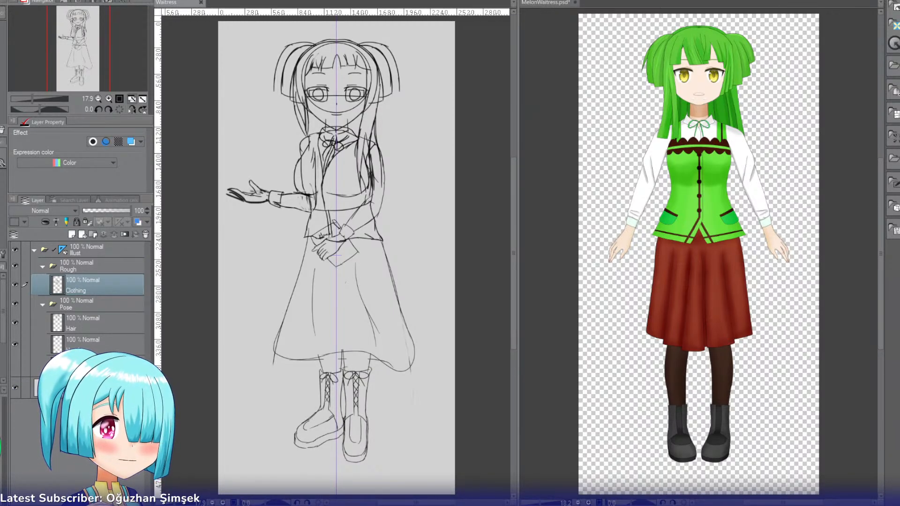
Step: Open the Hood illustration beside the waitress sketch and collapse the Eyes folder among its face layers
double_click(646, 198)
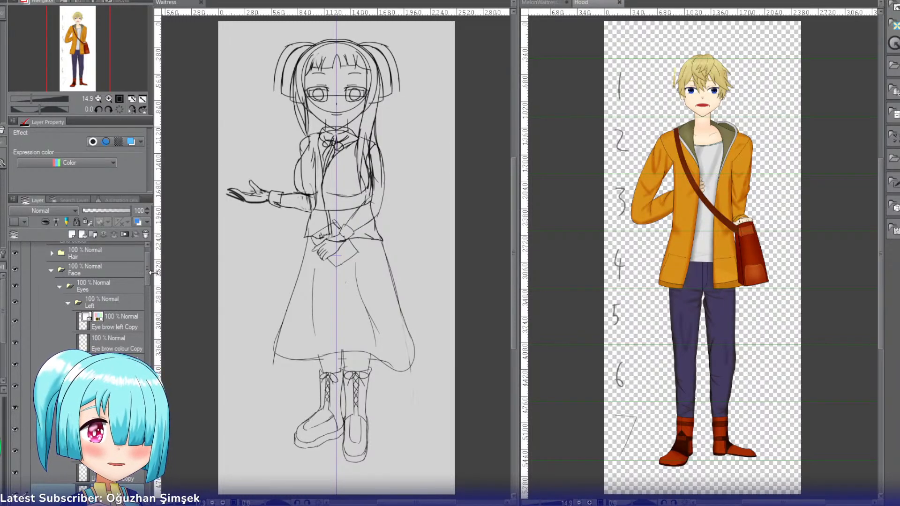
scroll(94, 262, "up", 2)
mouse_move(153, 251)
left_mouse_down()
mouse_move(153, 273)
mouse_move(152, 250)
left_mouse_up()
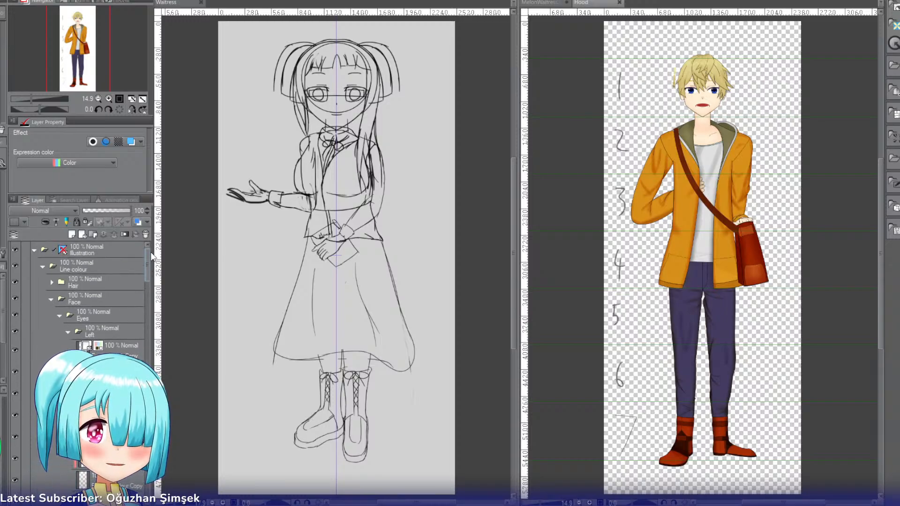
left_click(59, 316)
Step: Show the hidden mouth layers of the Hood character, including Upper cover, the teeth layers, Toungue frame and Mouth frame
left_click(15, 354)
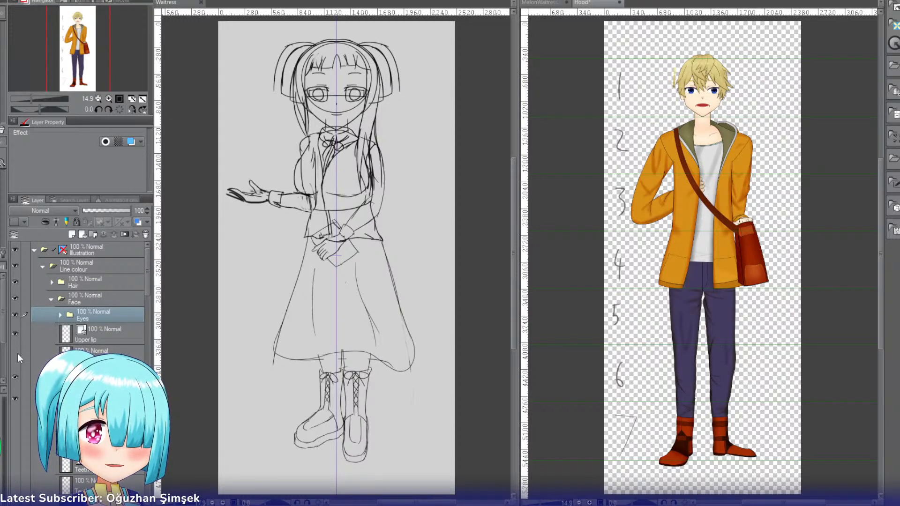
left_click(14, 420)
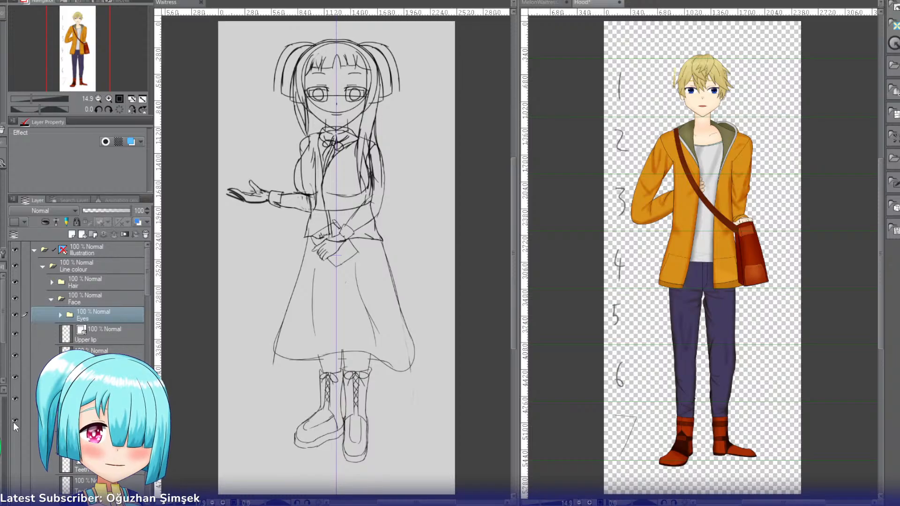
left_click(15, 442)
left_click(19, 464)
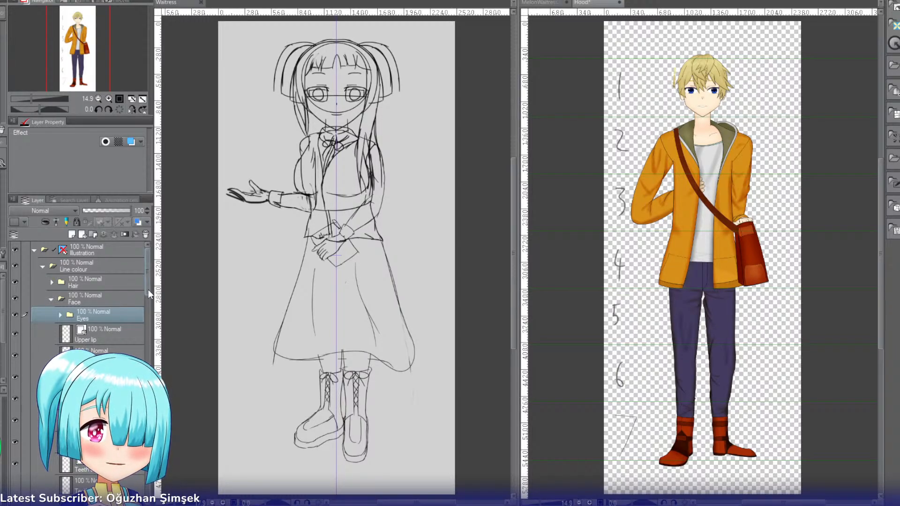
left_click_drag(147, 290, 147, 327)
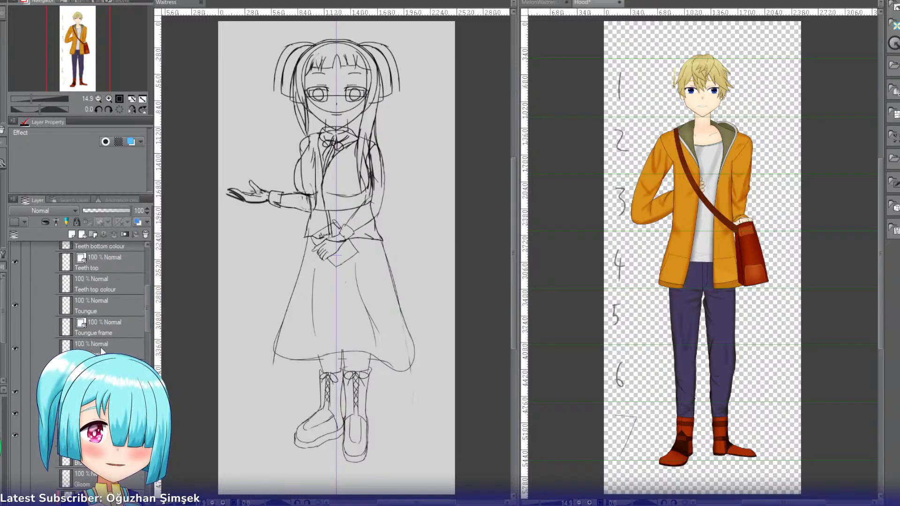
left_click(14, 284)
left_click(14, 327)
left_click(14, 370)
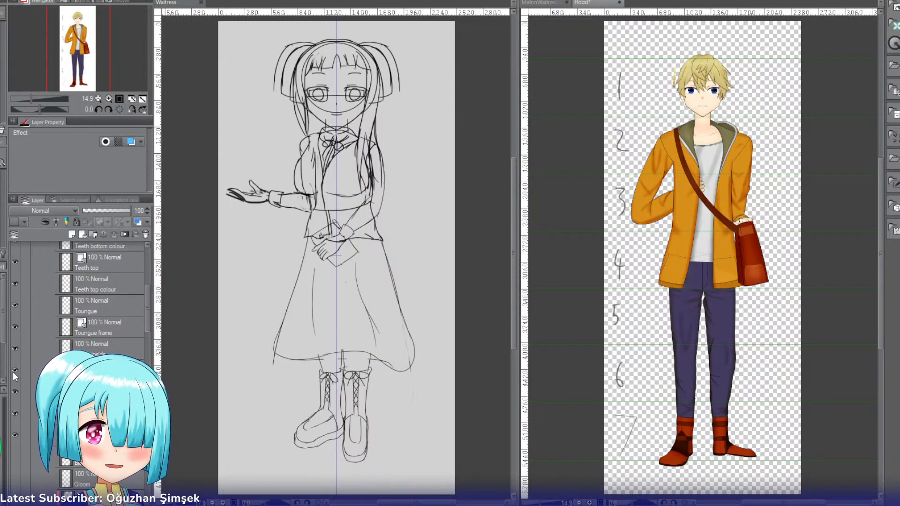
Step: Hide the Teeth top, Teeth top colour, Toungue and Toungue frame layers
left_click(14, 261)
left_click(14, 284)
left_click(15, 305)
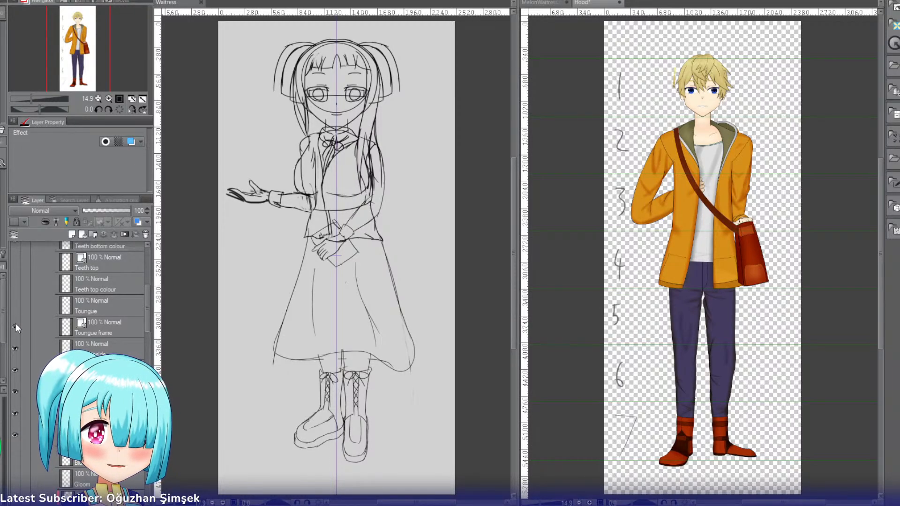
left_click(15, 327)
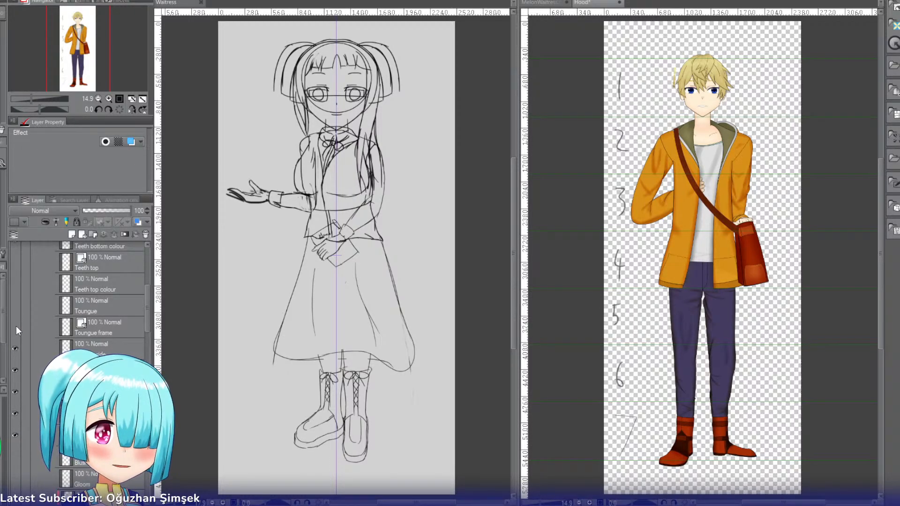
Step: Hide the Mouth frame and Mouth inside layers while checking the Hood character's face up close
left_click(108, 99)
left_click(109, 99)
left_click(108, 99)
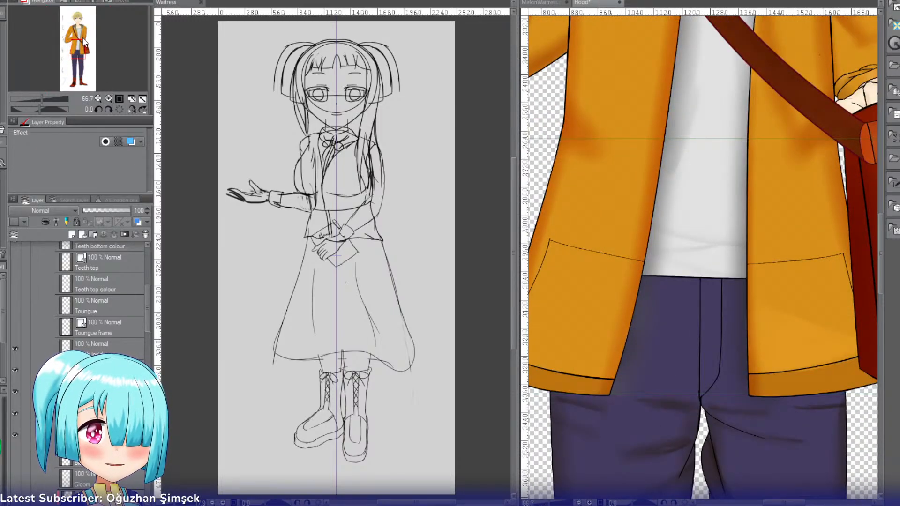
left_click_drag(83, 37, 80, 27)
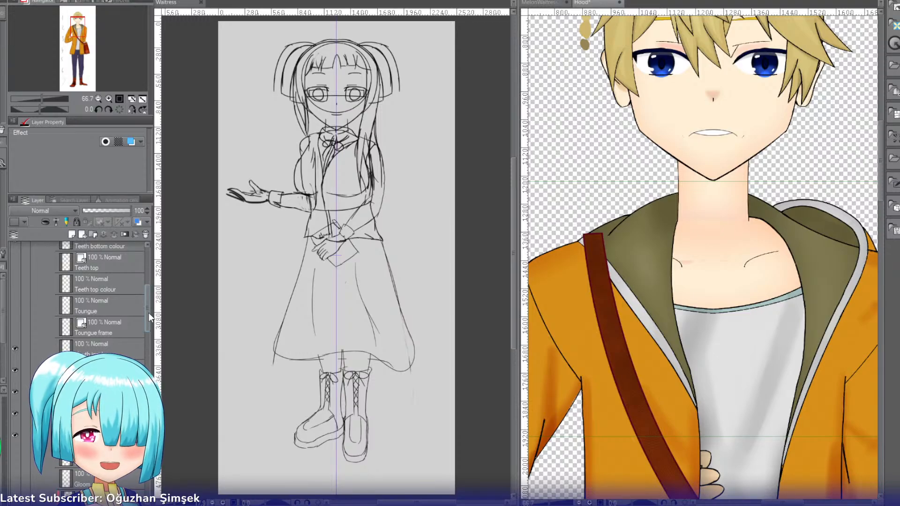
left_click_drag(148, 313, 152, 324)
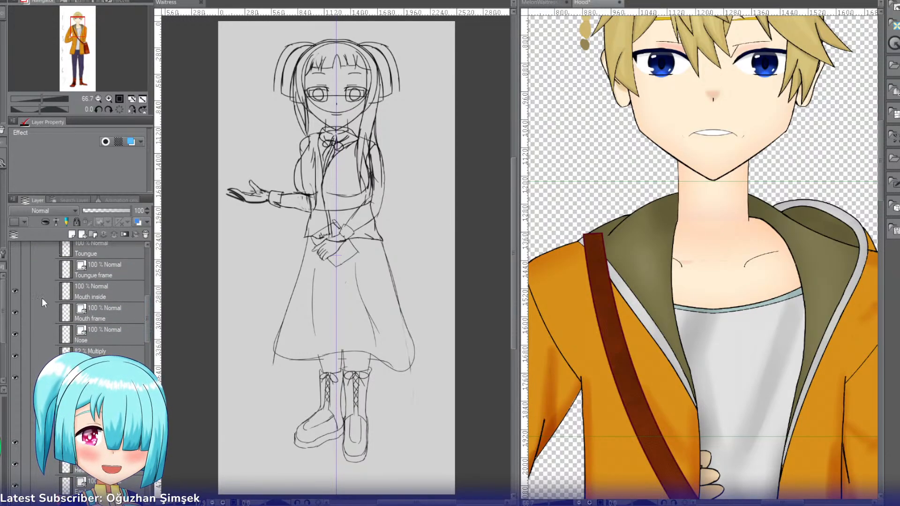
left_click(15, 289)
left_click(16, 291)
left_click(13, 312)
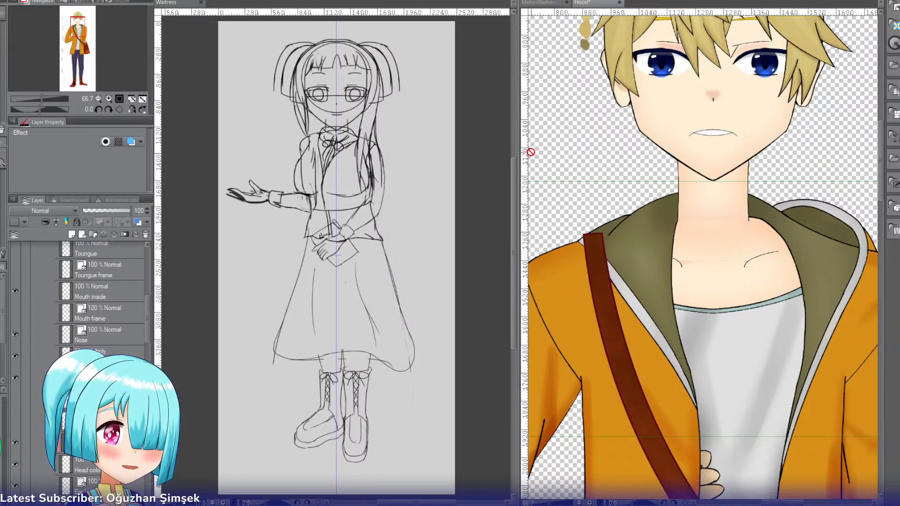
left_click(16, 291)
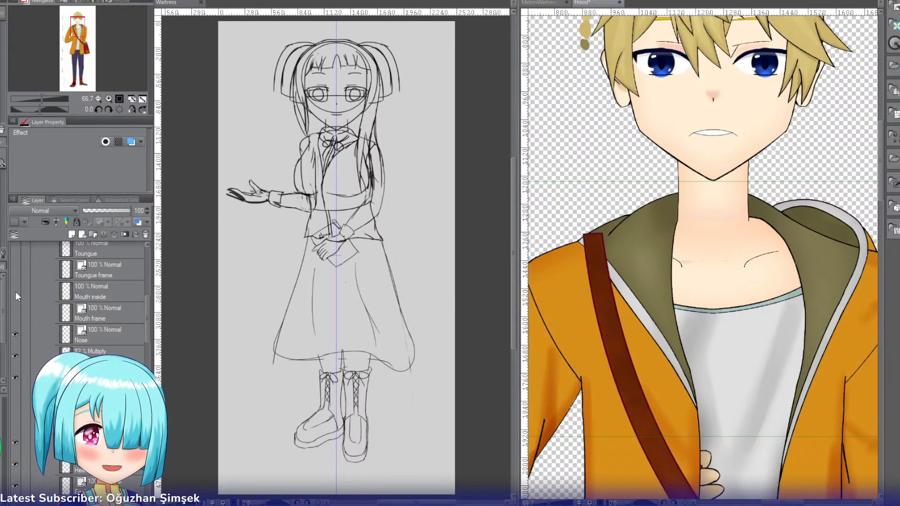
Step: Hide the Teeth bottom colour, Bottom teeth, Lower cover, Upper cover and Upper lip layers, keeping Lower lip visible
left_click_drag(145, 314, 141, 282)
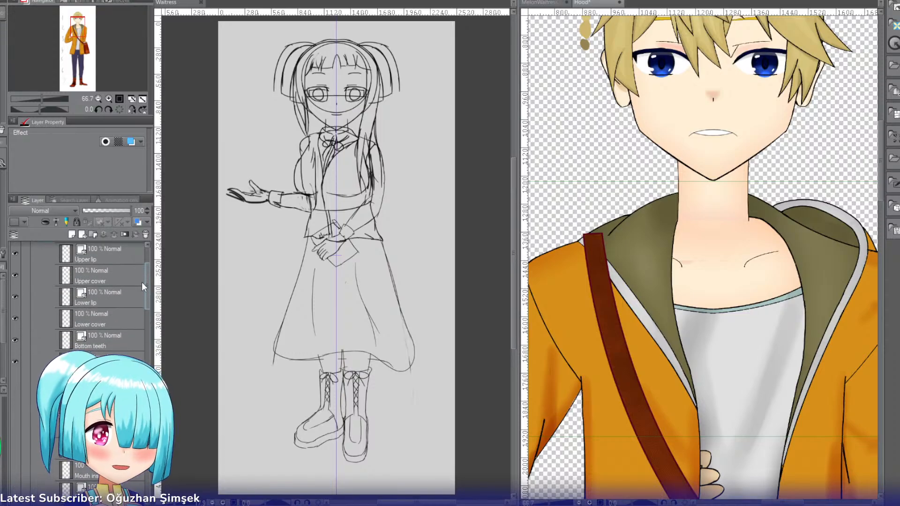
left_click(16, 360)
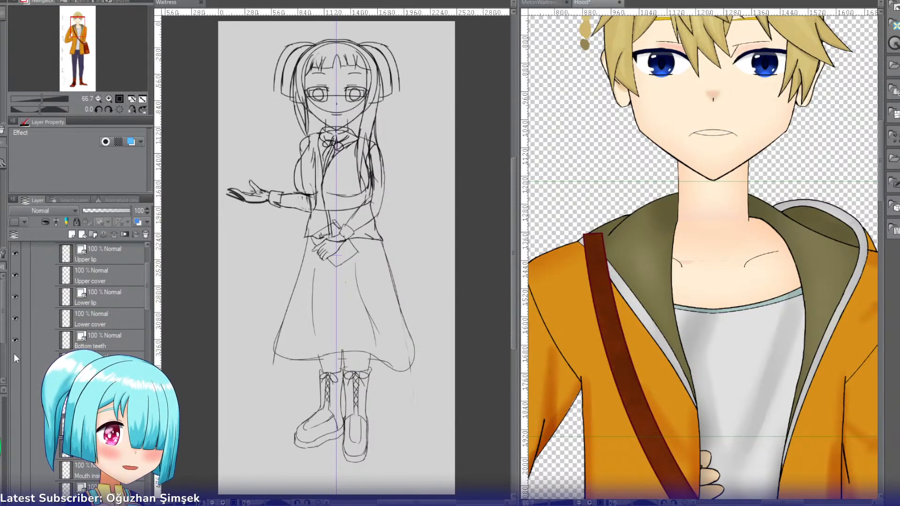
left_click(15, 339)
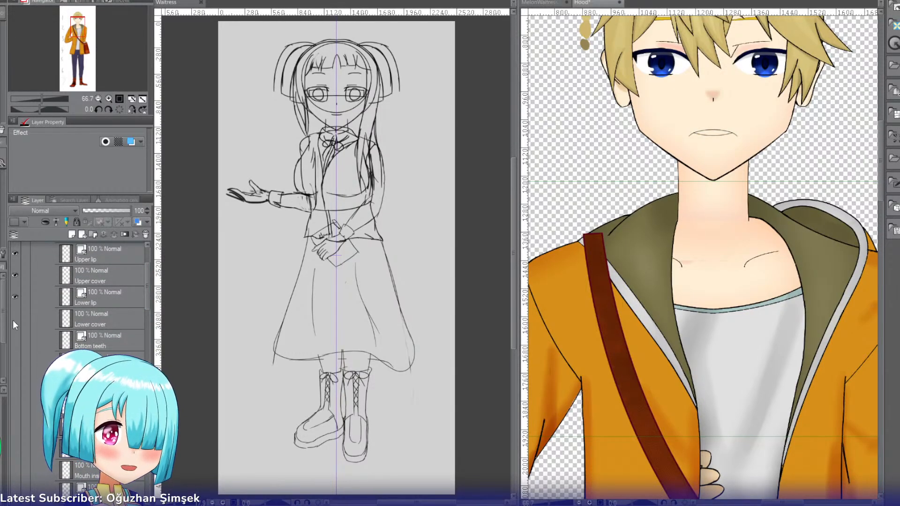
left_click(13, 321)
left_click(15, 275)
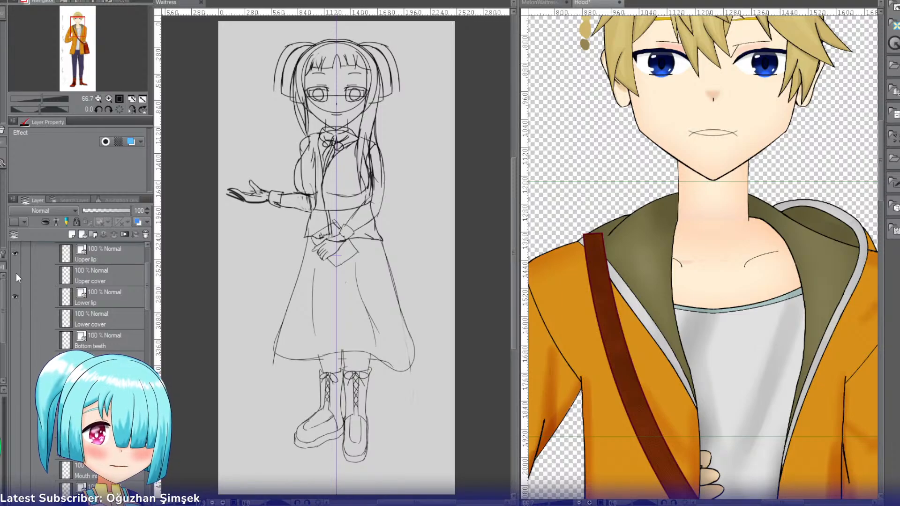
left_click(13, 297)
left_click(12, 298)
left_click(19, 255)
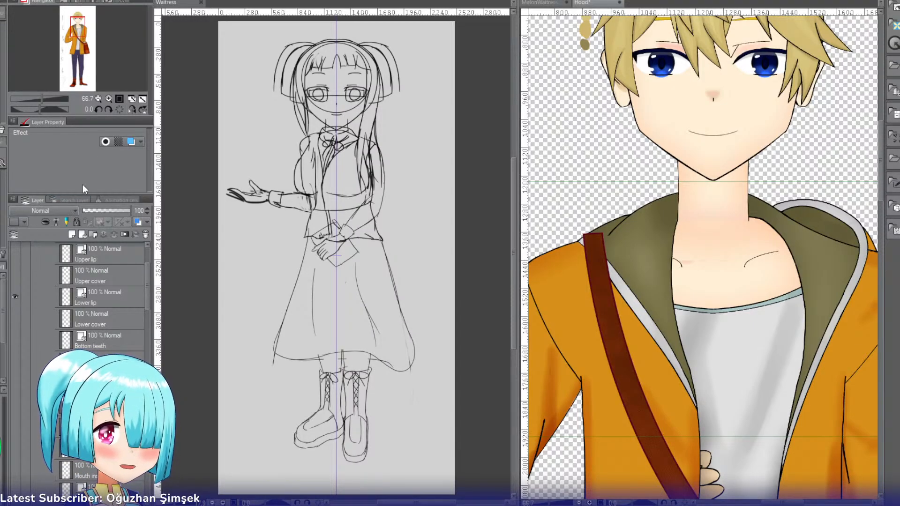
Step: Examine the Hood character's overall figure and the design of the boots up close
left_click(98, 99)
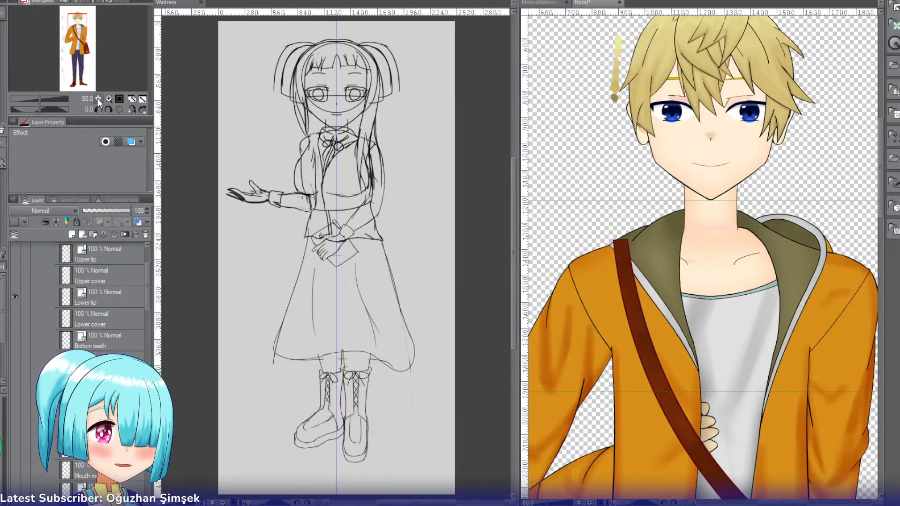
left_click(98, 99)
left_click(98, 99)
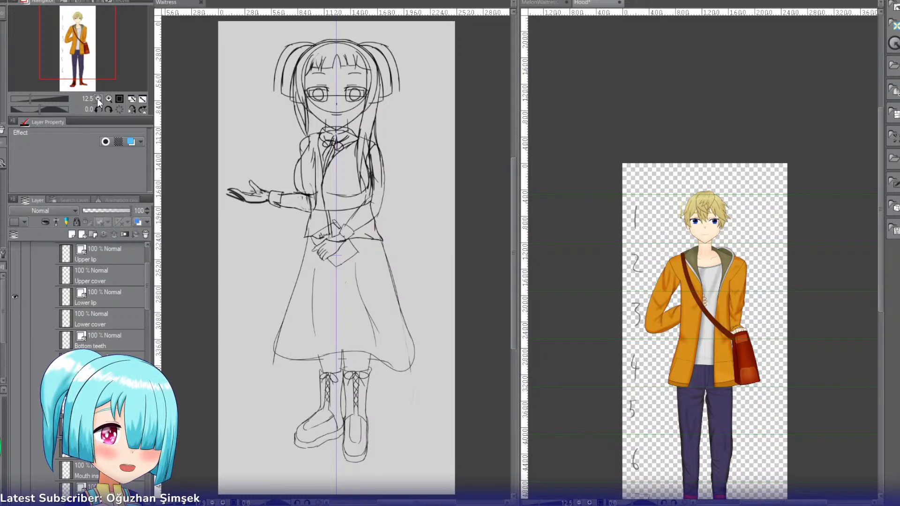
left_click(109, 98)
left_click(108, 99)
left_click(109, 99)
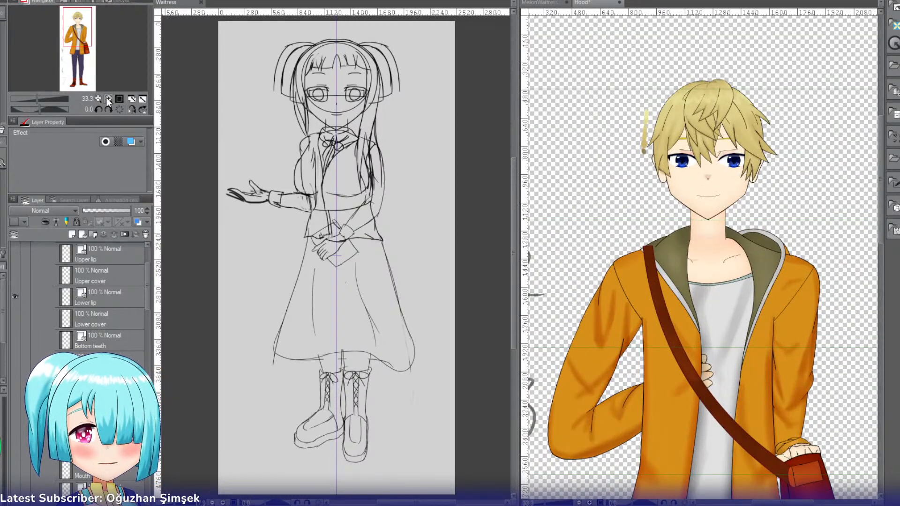
left_click(108, 99)
left_click_drag(93, 42, 85, 88)
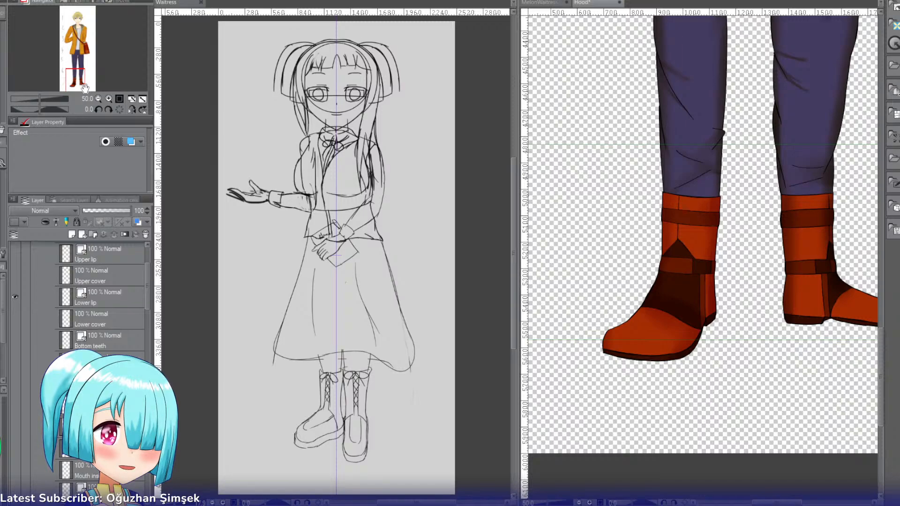
Step: Examine the Hood character's trousers, shoulder bag, jacket and sleeve up close
mouse_move(85, 88)
left_mouse_down()
mouse_move(88, 66)
mouse_move(88, 74)
left_mouse_up()
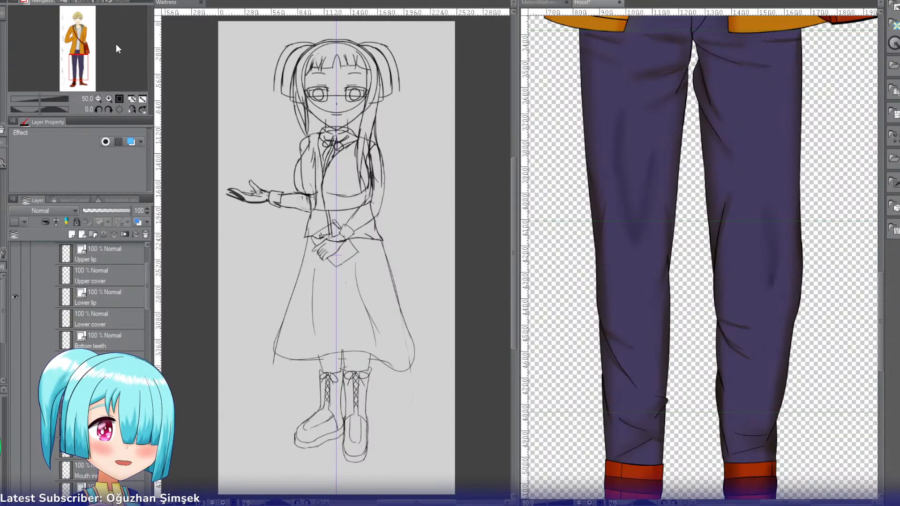
left_click_drag(88, 68, 88, 64)
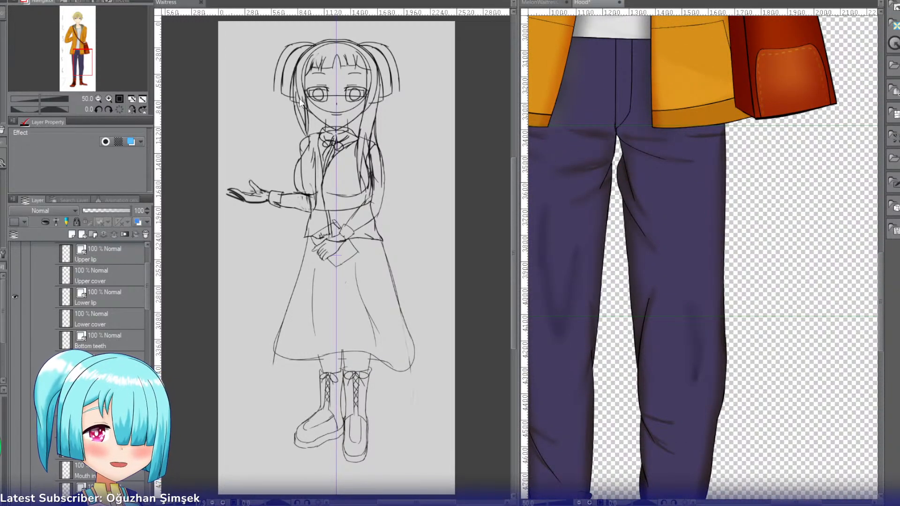
left_click_drag(85, 67, 79, 36)
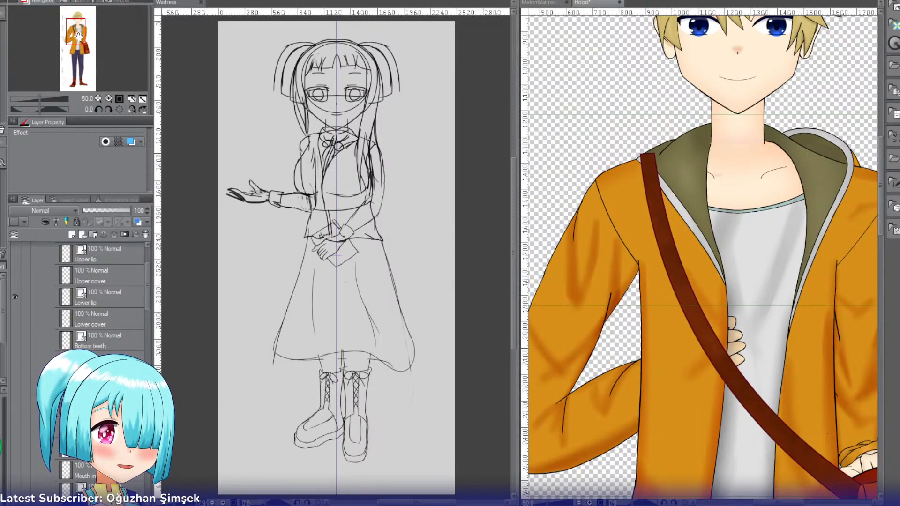
left_click_drag(79, 36, 75, 42)
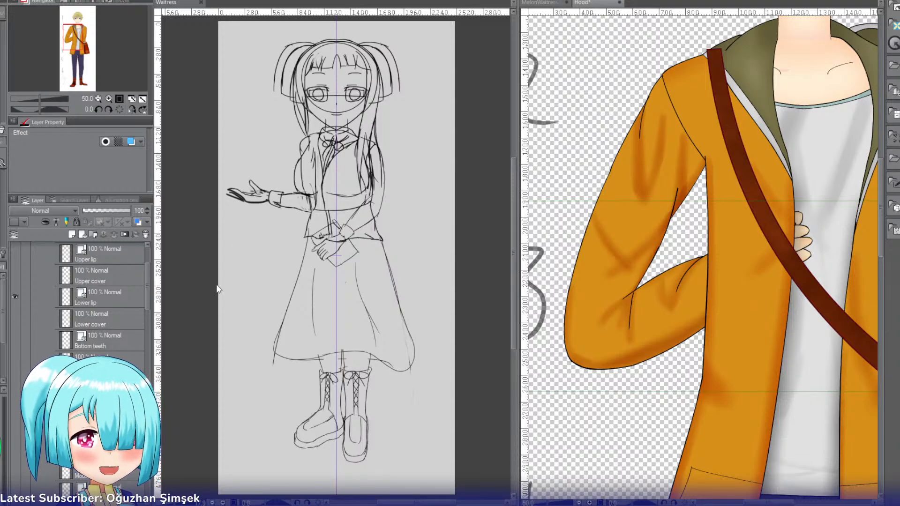
Step: Collapse the Face folder and hide the Line colour folder and the other finished artwork, revealing the Hood character's underlying sketches
scroll(148, 270, "up", 3)
left_click(52, 298)
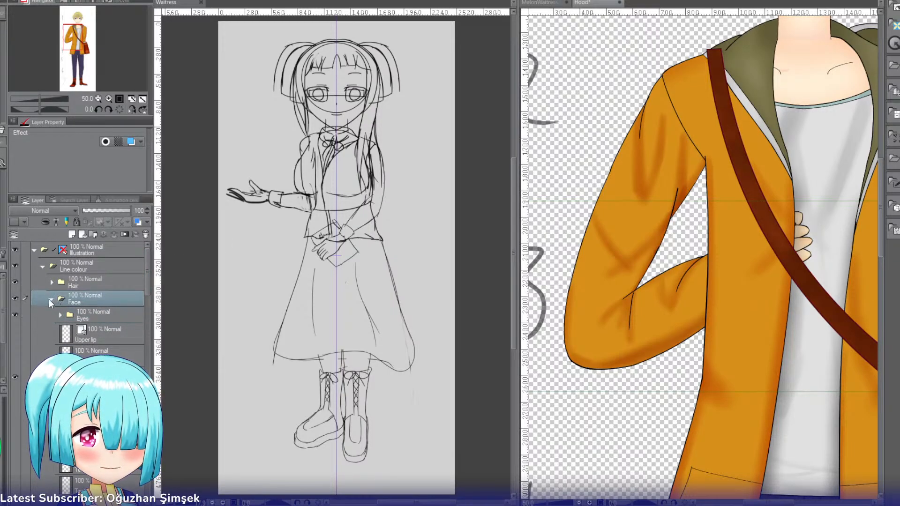
left_click(50, 332)
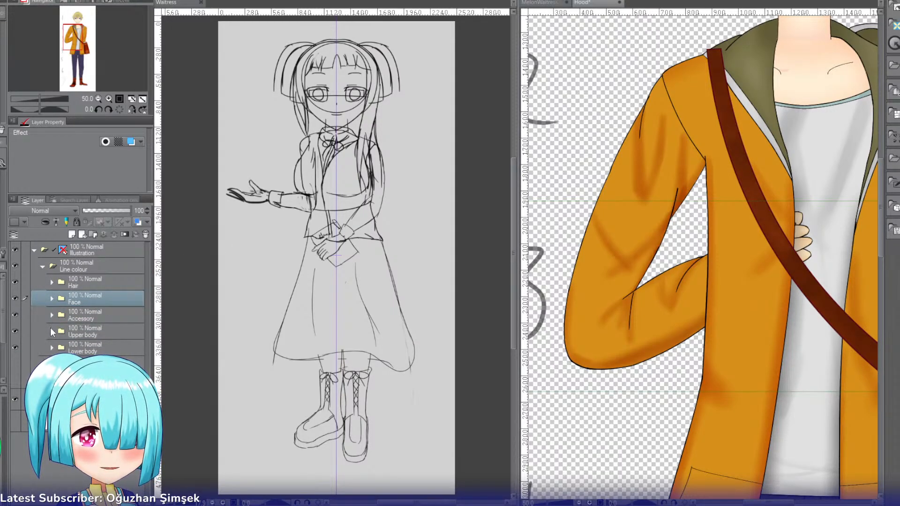
left_click(15, 266)
left_click(15, 363)
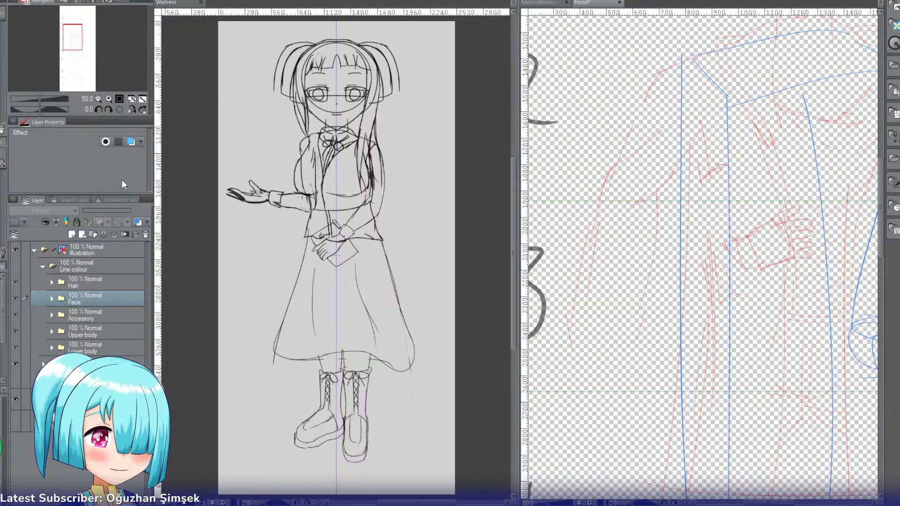
left_click(16, 380)
left_click(110, 99)
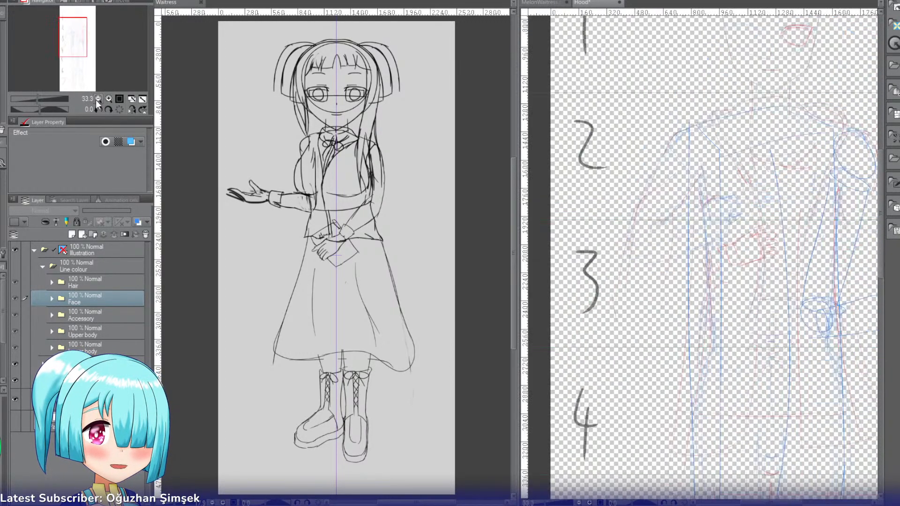
left_click(111, 99)
Step: Show the paper layer beneath the Hood sketches and change its colour to light grey
left_click(15, 363)
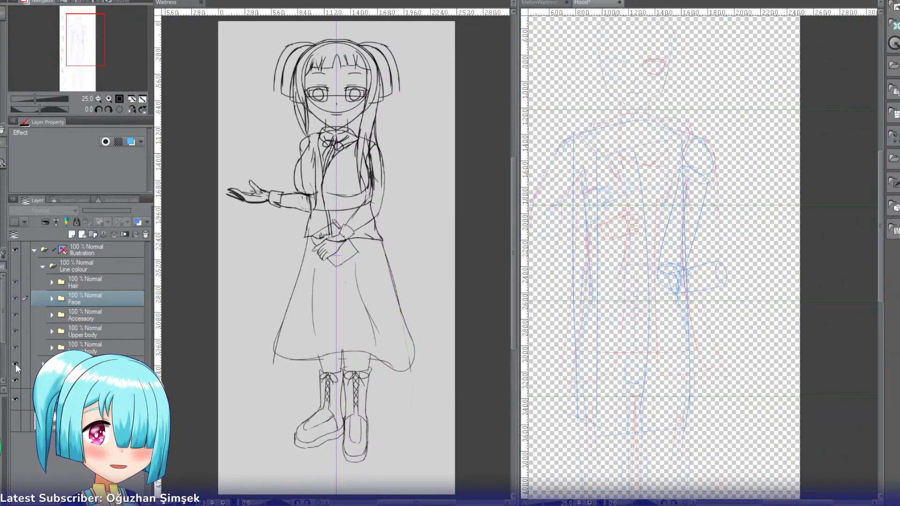
left_click(15, 420)
left_click(28, 418)
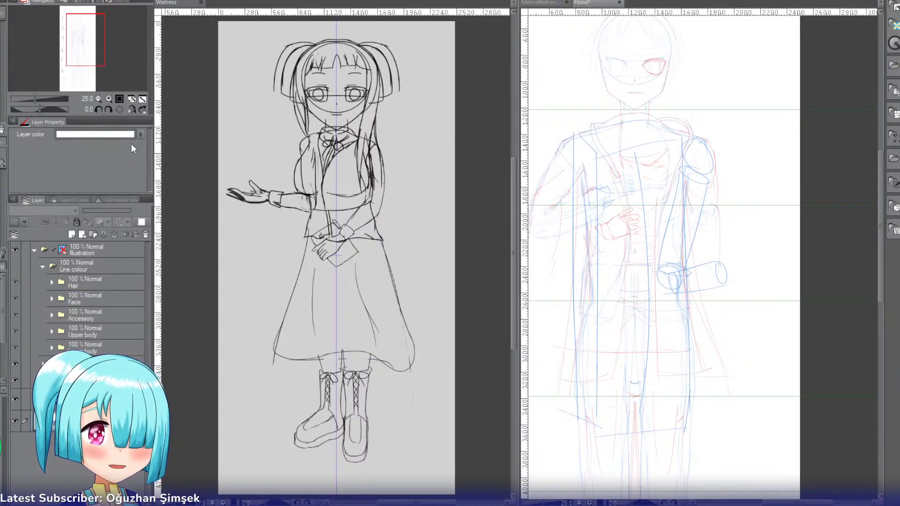
left_click(570, 171)
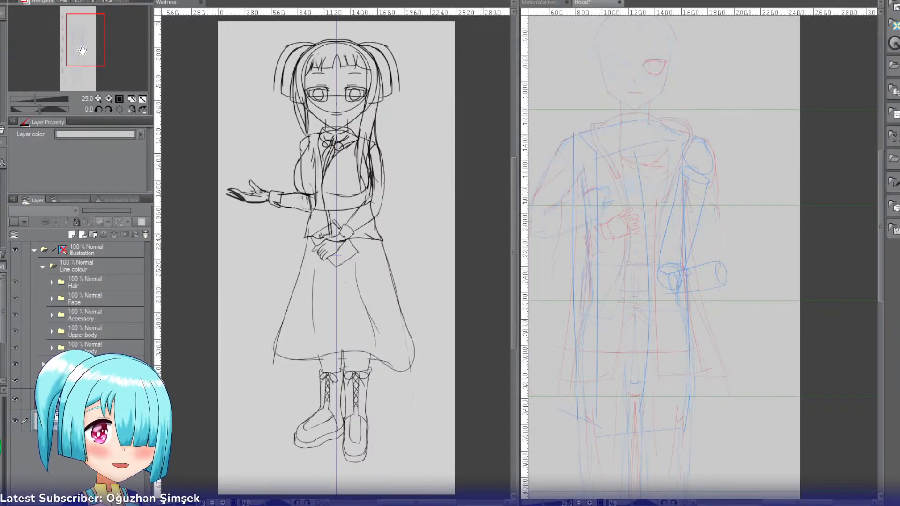
left_click_drag(82, 51, 80, 48)
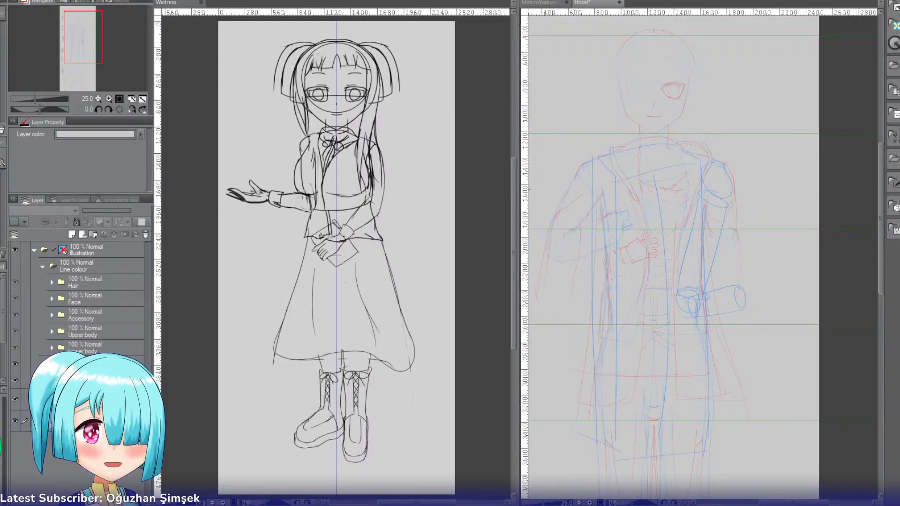
Step: Hide the Rough folder and the visible clothing and body sketches, and show the pose layer in the Sketches folder
scroll(145, 336, "down", 3)
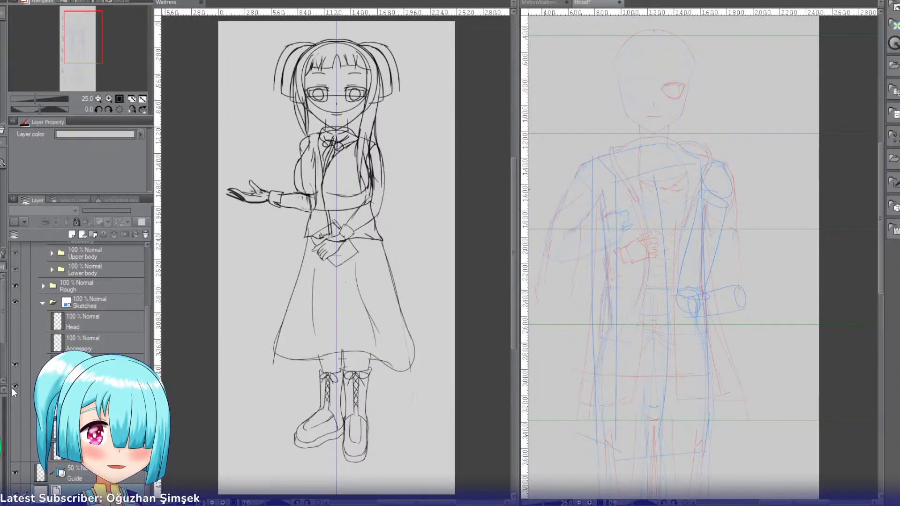
left_click(15, 285)
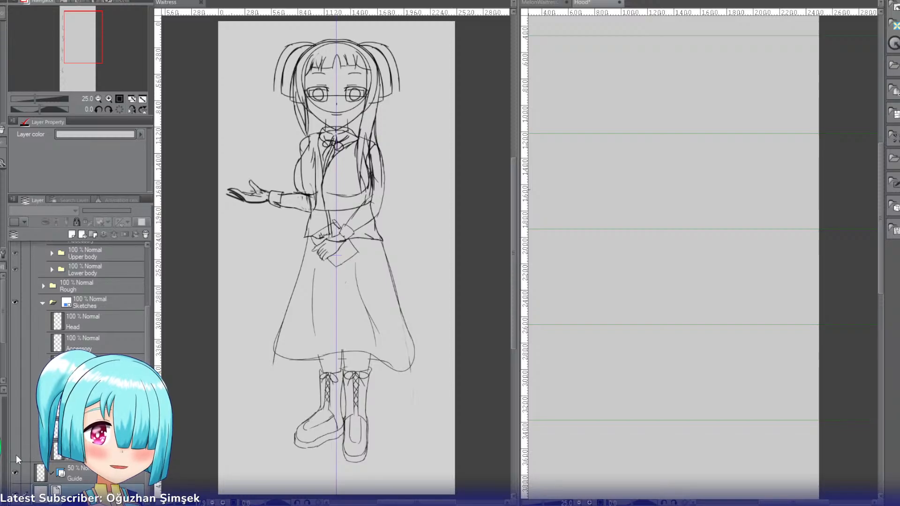
left_click(15, 428)
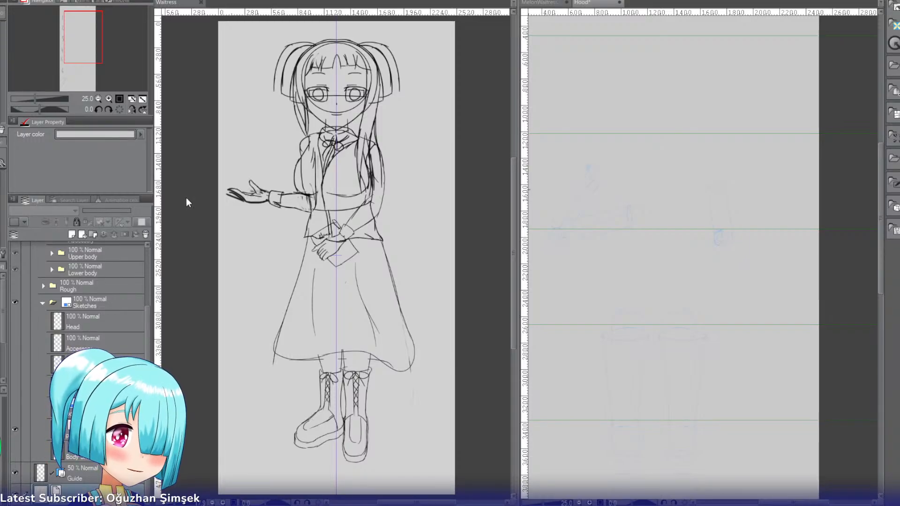
Step: Turn off the blue layer colour effect on the Sketches folder
left_click(100, 303)
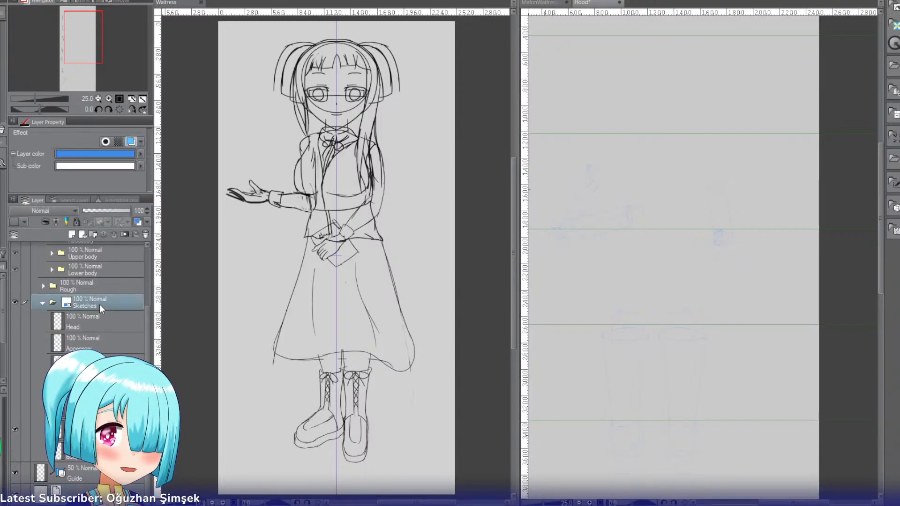
key("ctrl+b")
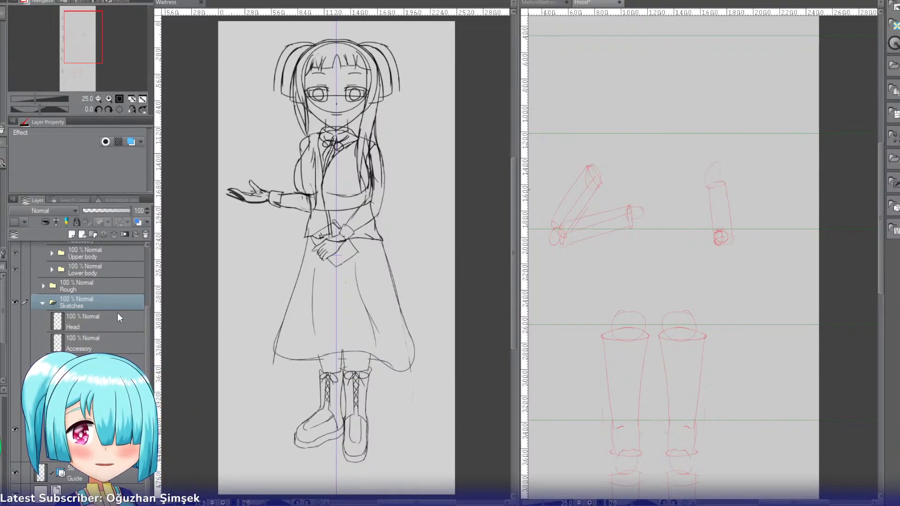
mouse_move(93, 56)
left_mouse_down()
mouse_move(92, 77)
mouse_move(92, 57)
left_mouse_up()
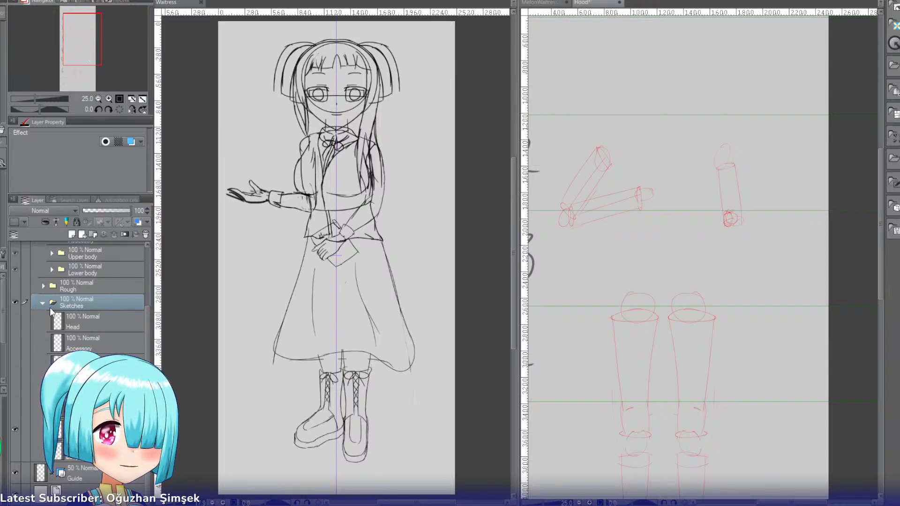
Step: Show the Body Sketch Copy layer, compare it without and with its green layer colour, and hide it again
left_click(15, 451)
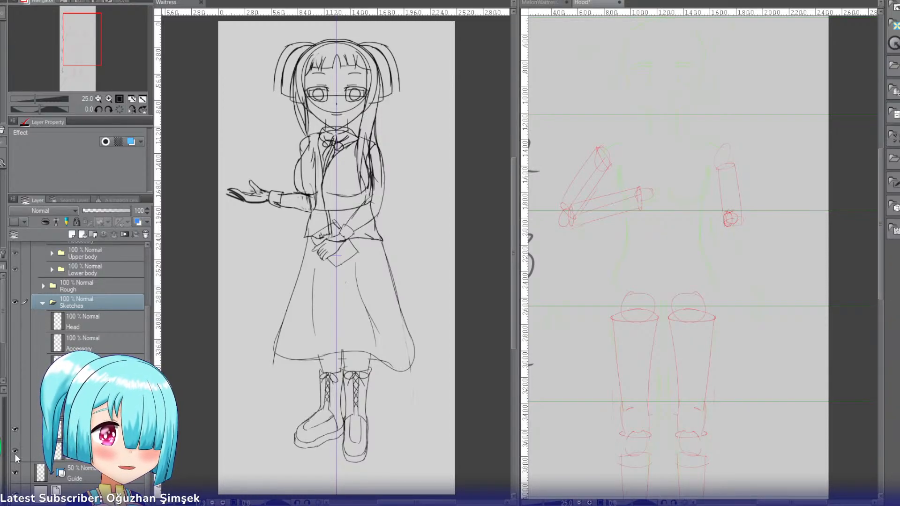
left_click(89, 450)
key("ctrl+b")
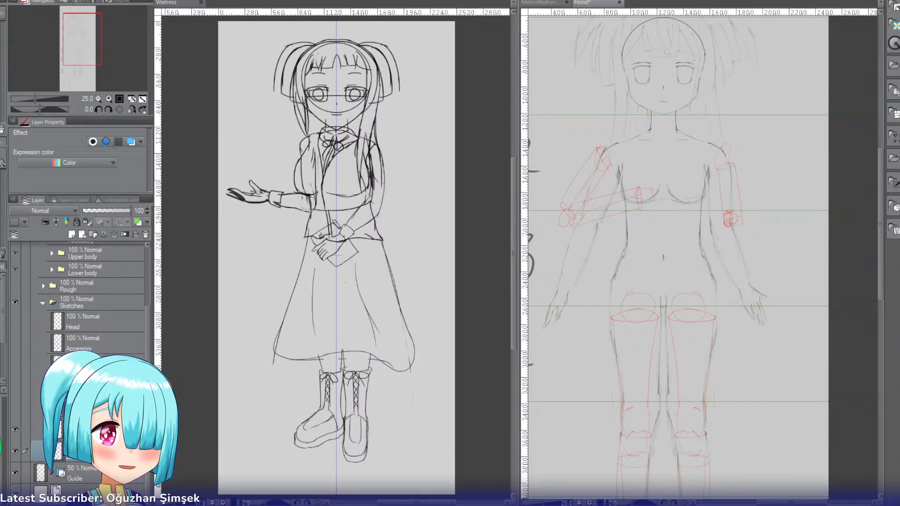
key("ctrl+b")
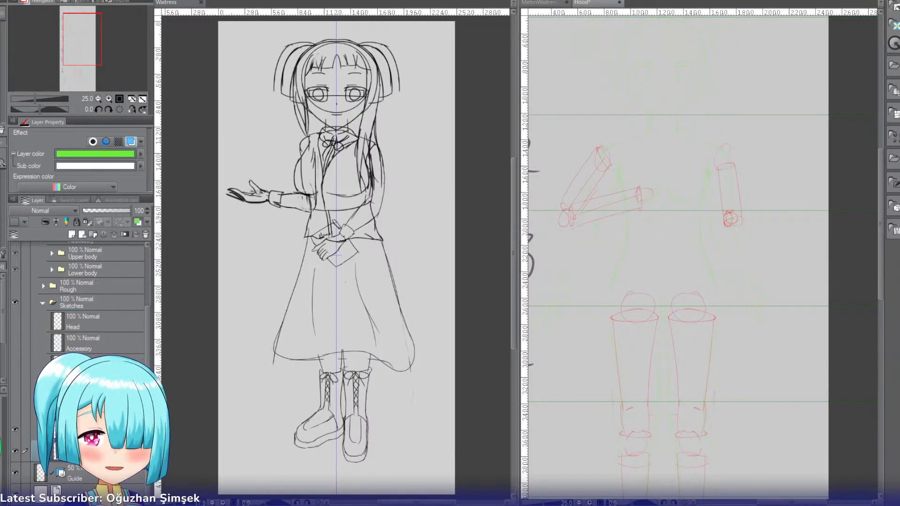
left_click(15, 450)
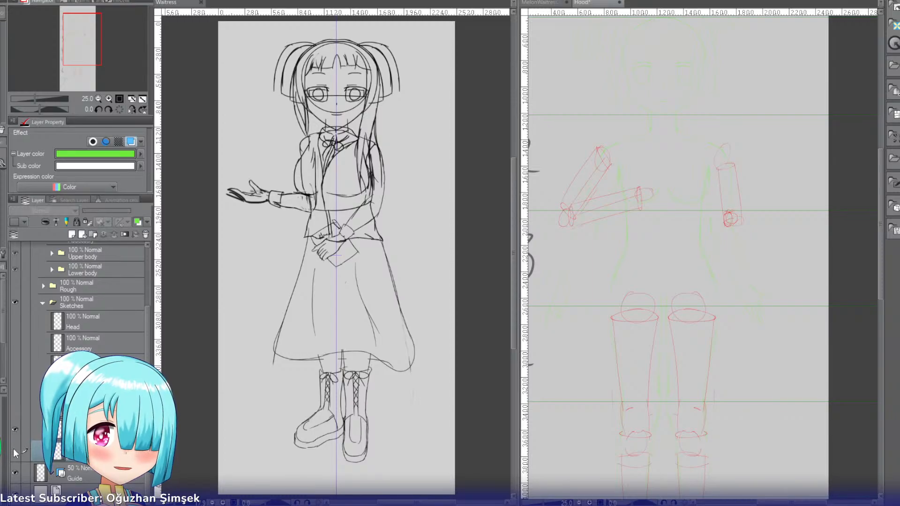
Step: Show the Body layer over the pose layer, and hide the pose layer to view the body sketch alone
left_click(20, 408)
left_click(15, 407)
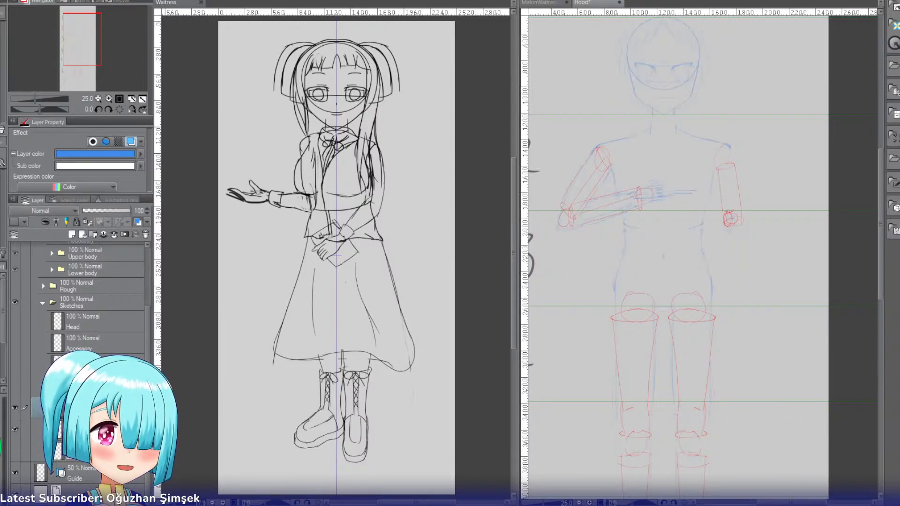
left_click(22, 429)
left_click(14, 428)
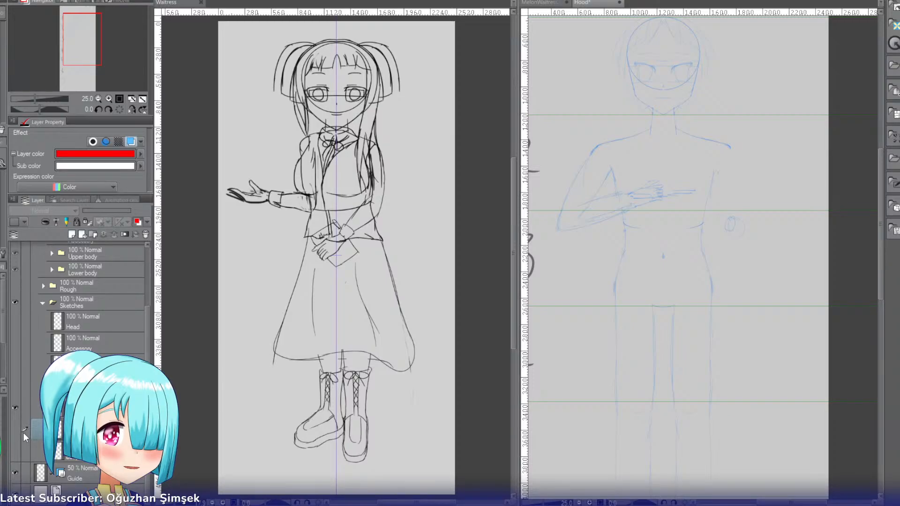
Step: Hide the Body layer, view the Body taller sketch on its own, and hide it again
left_click(14, 405)
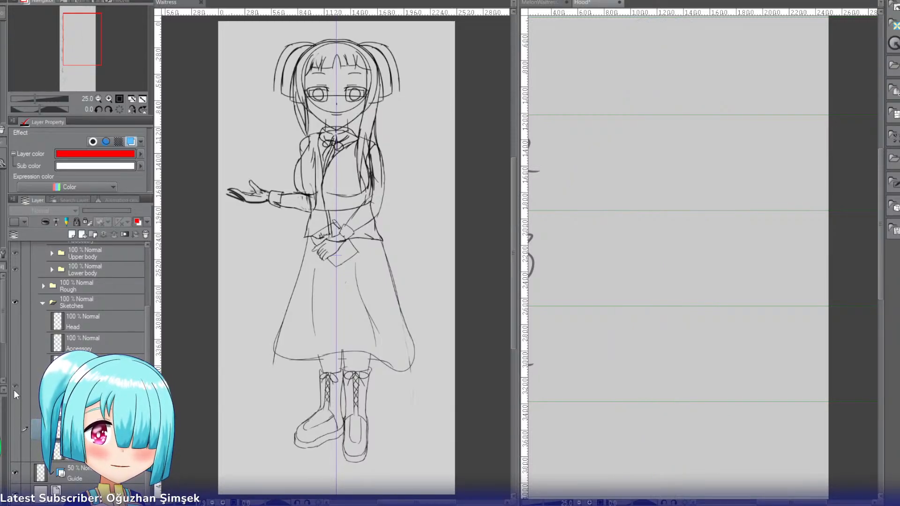
left_click(15, 390)
left_click(14, 390)
left_click(14, 390)
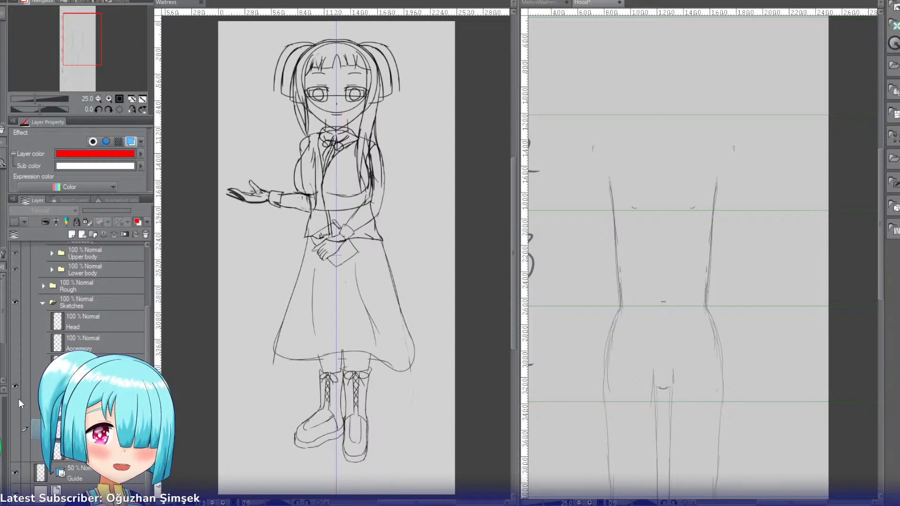
left_click(84, 388)
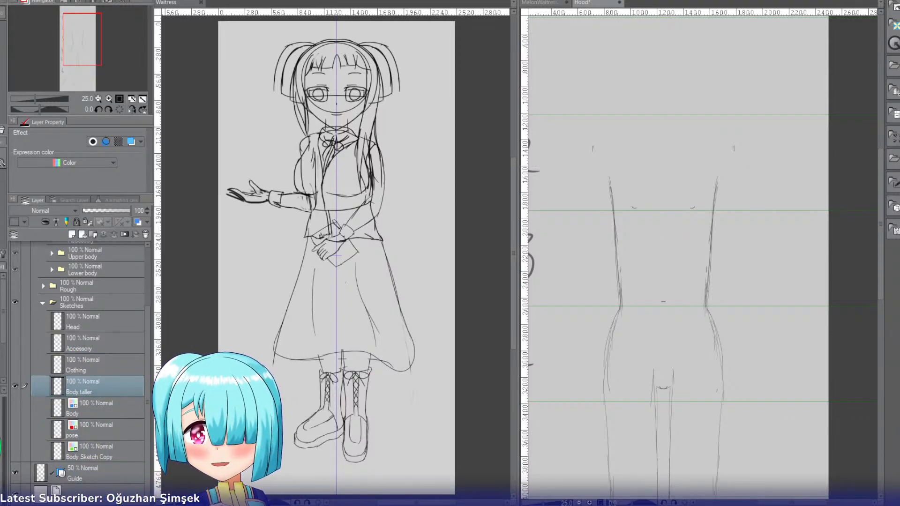
left_click(15, 386)
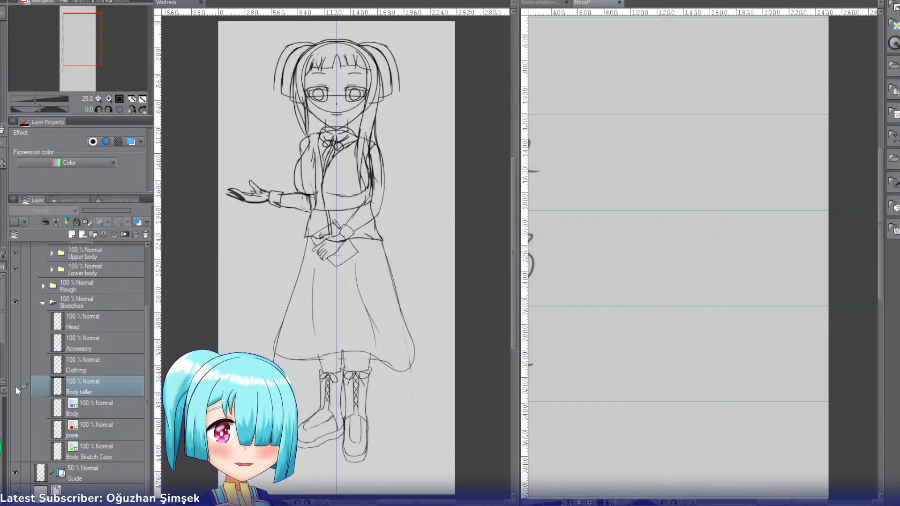
Step: Show the Body Sketch Copy layer again, view it without its layer colour, and restore the green layer colour
left_click(16, 450)
left_click(117, 451)
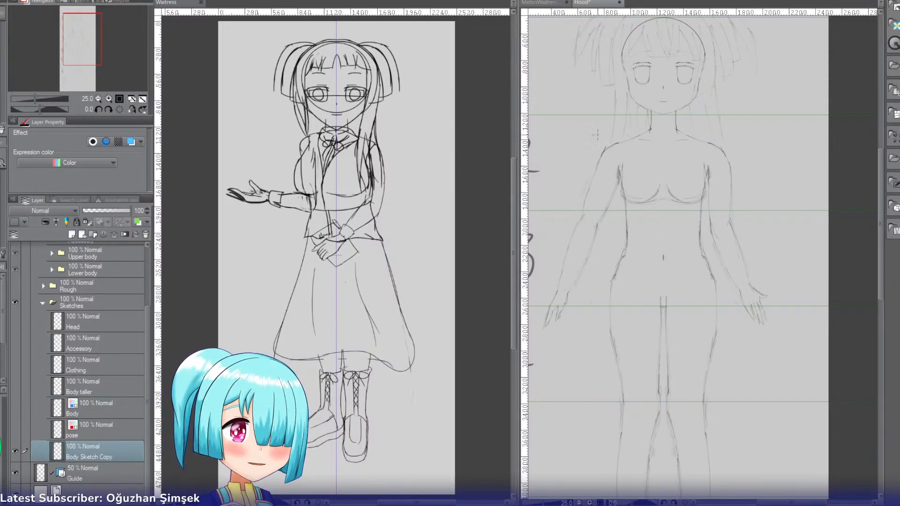
left_click(130, 141)
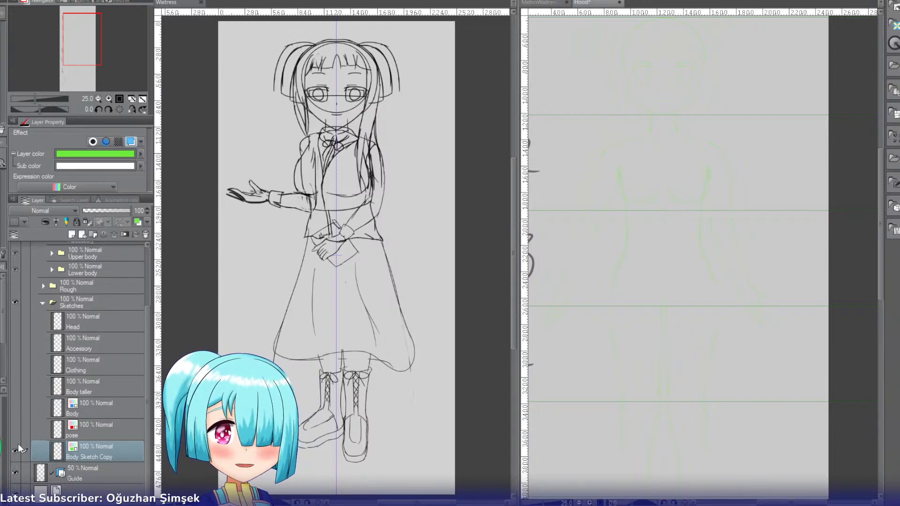
Step: View the pose layer's arms and legs in place of Body Sketch Copy, and switch the display to the Body layer
left_click(23, 430)
left_click(14, 429)
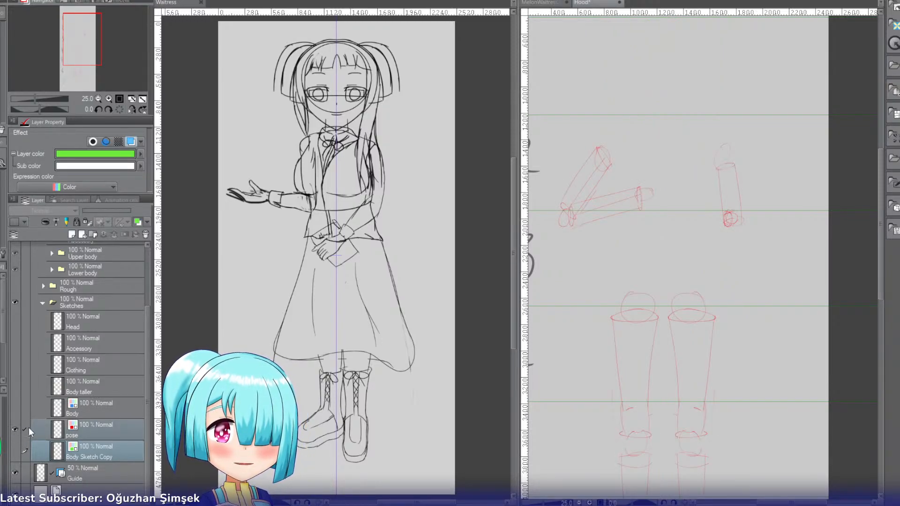
left_click(22, 429)
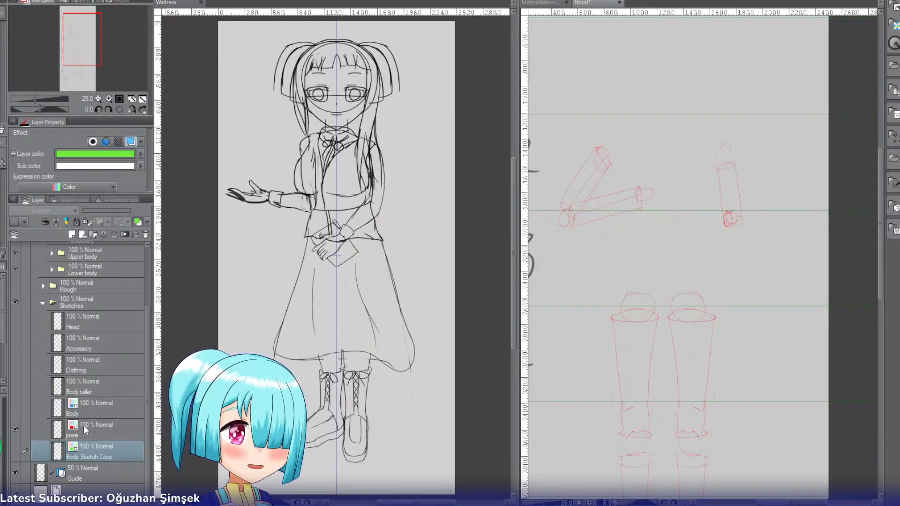
mouse_move(87, 37)
left_mouse_down()
mouse_move(97, 62)
mouse_move(88, 44)
left_mouse_up()
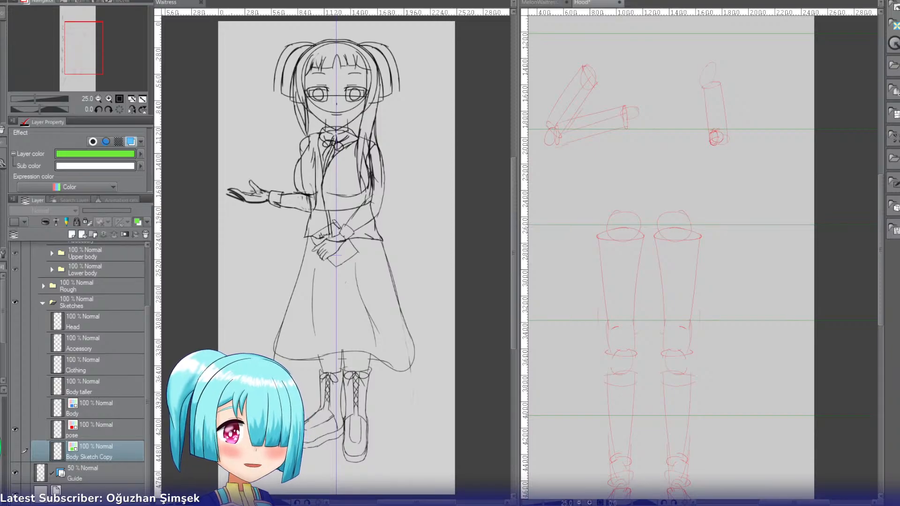
left_click(16, 432)
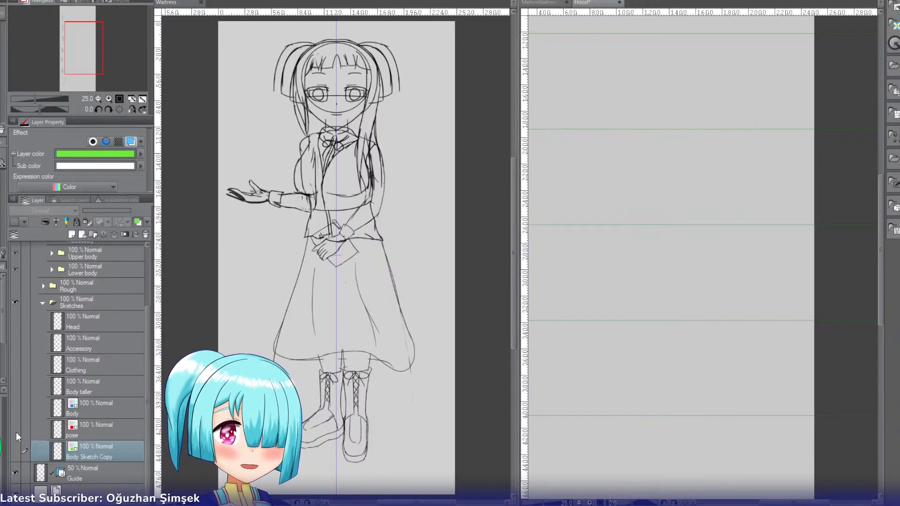
left_click(16, 407)
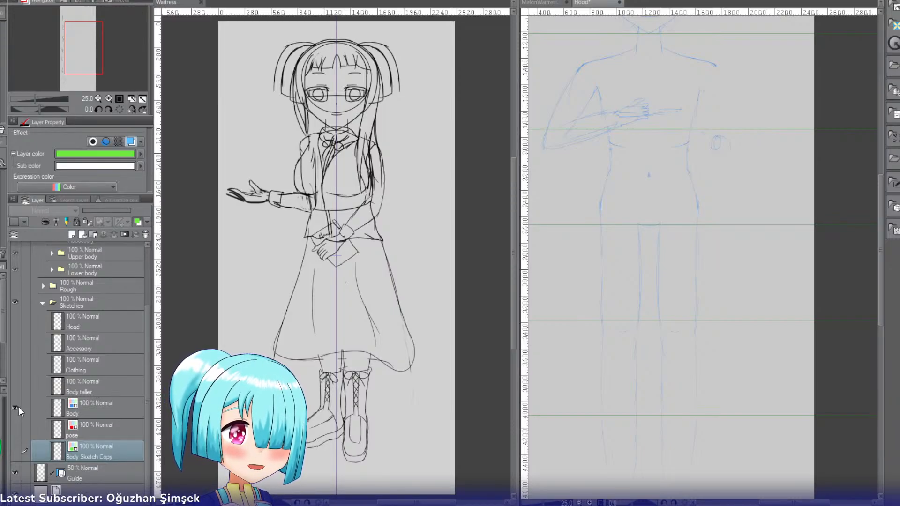
Step: Replace the Body layer with Body taller, fit the whole Hood canvas in view, and compare both body sketches
left_click(16, 407)
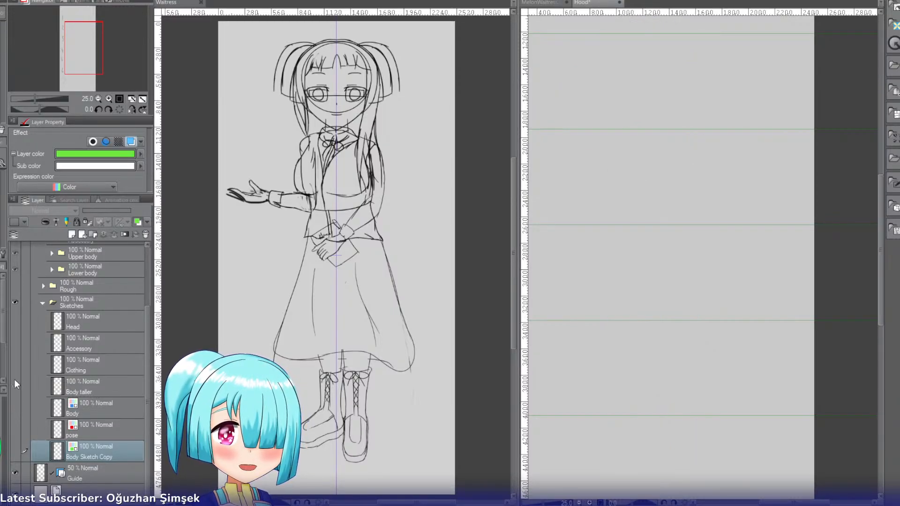
left_click(14, 380)
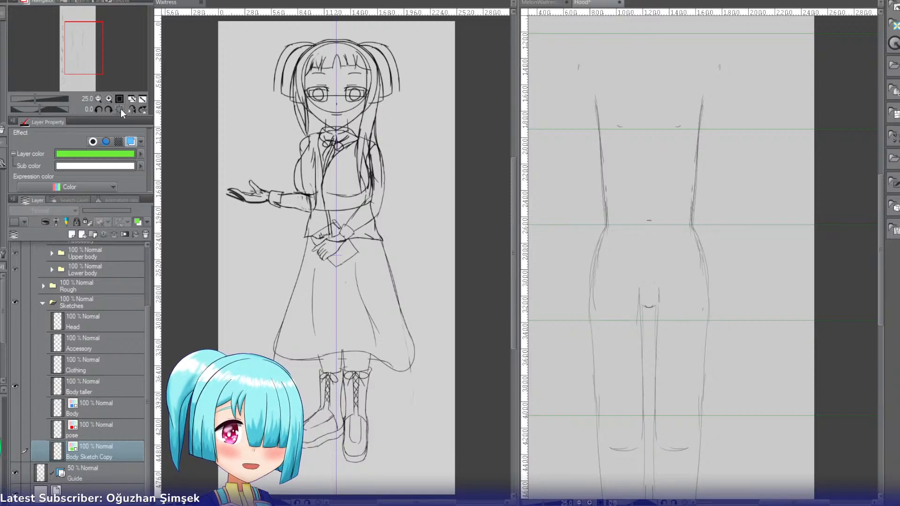
left_click(133, 99)
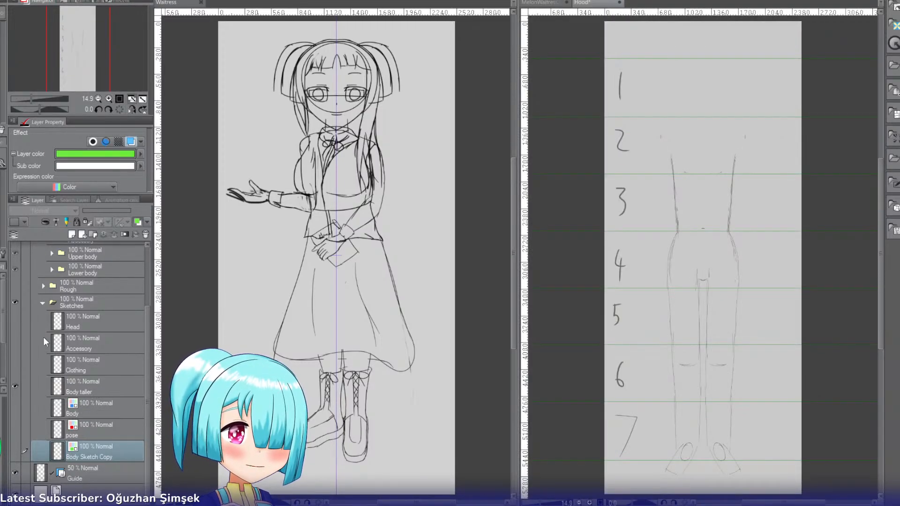
left_click(13, 385)
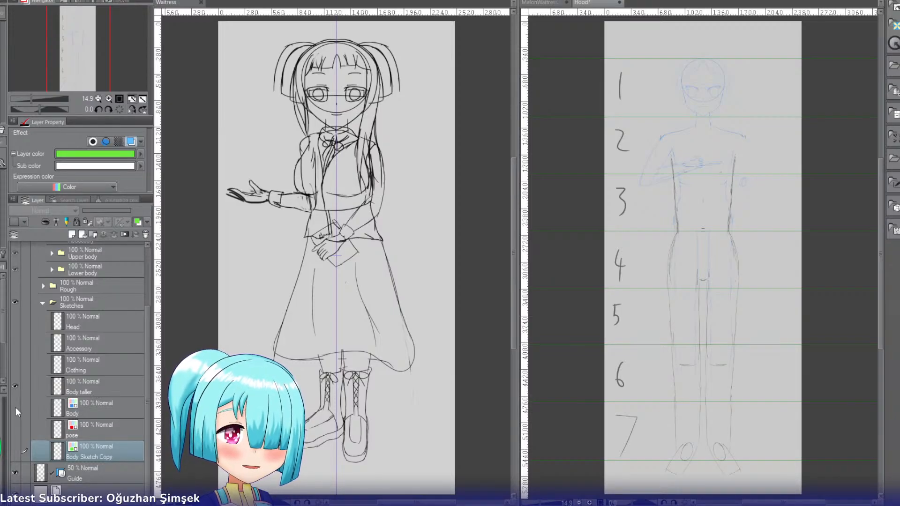
Step: Turn off the Body layer's layer colour and compare the sketch with and without Body taller
left_click(81, 411)
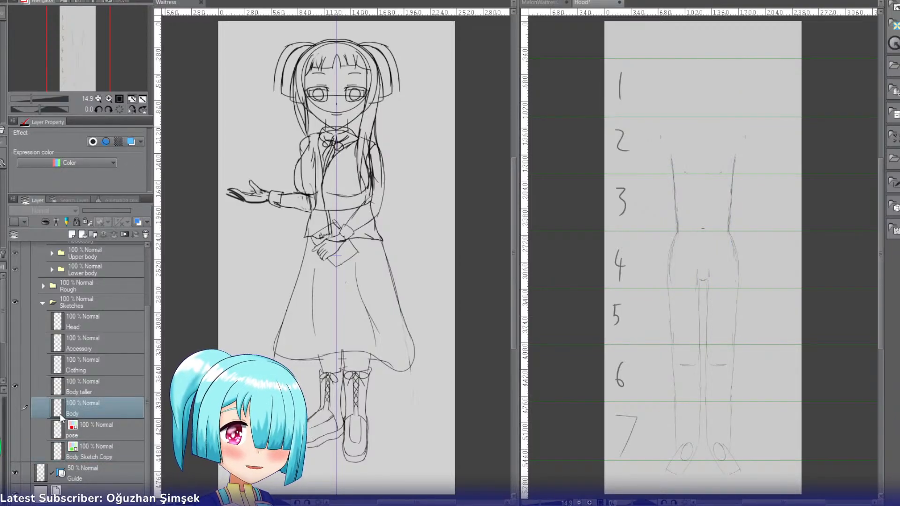
left_click(15, 407)
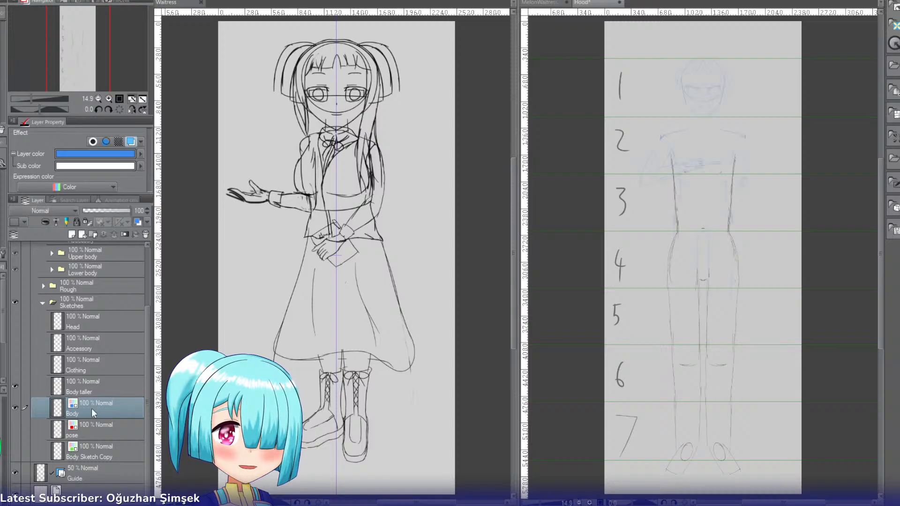
left_click(15, 386)
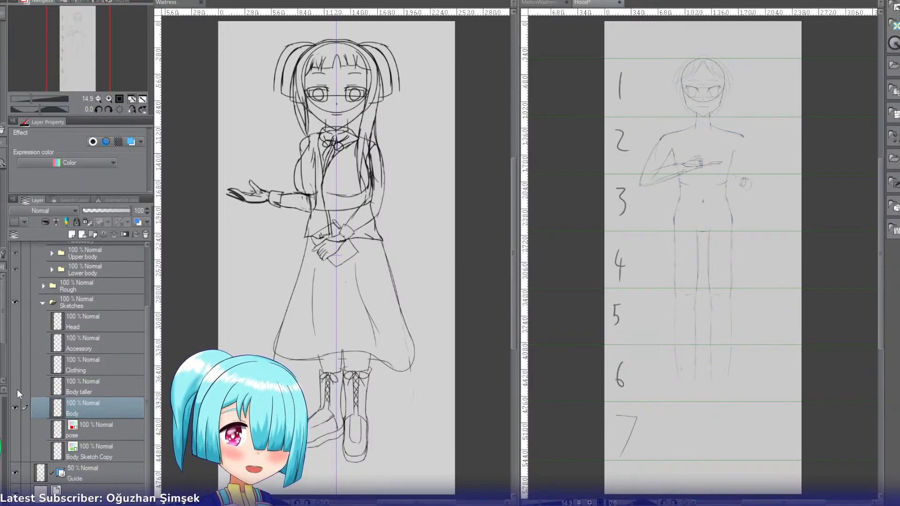
left_click(16, 388)
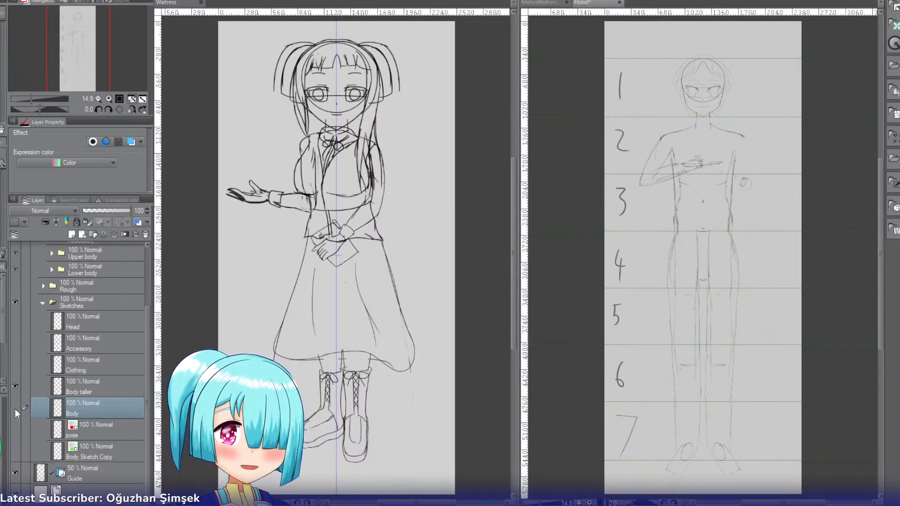
Step: Hide the Body layer, show Clothing over Body taller, and view the clothing sketch on its own
left_click(15, 409)
left_click(15, 365)
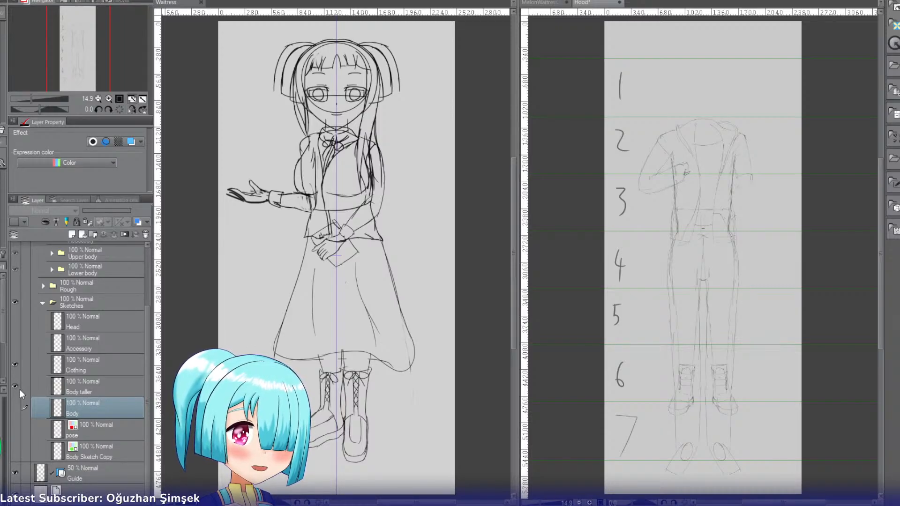
left_click(15, 386)
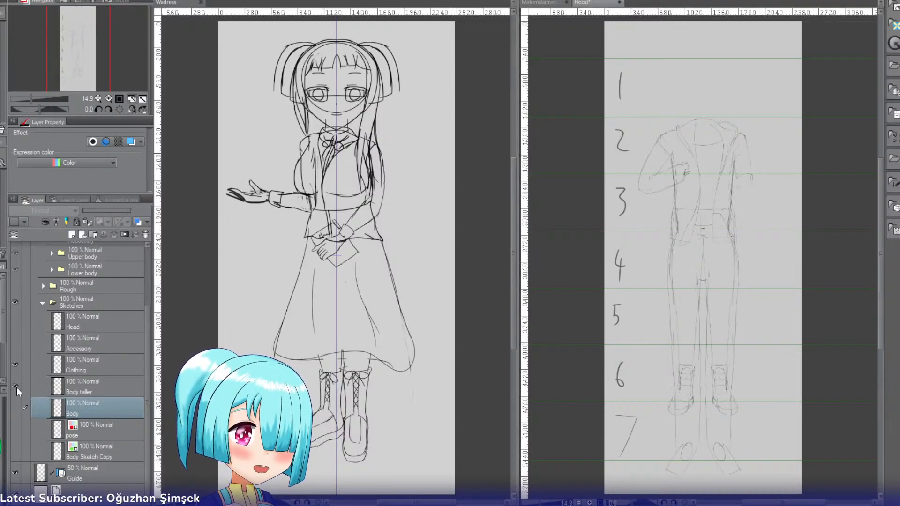
left_click(16, 387)
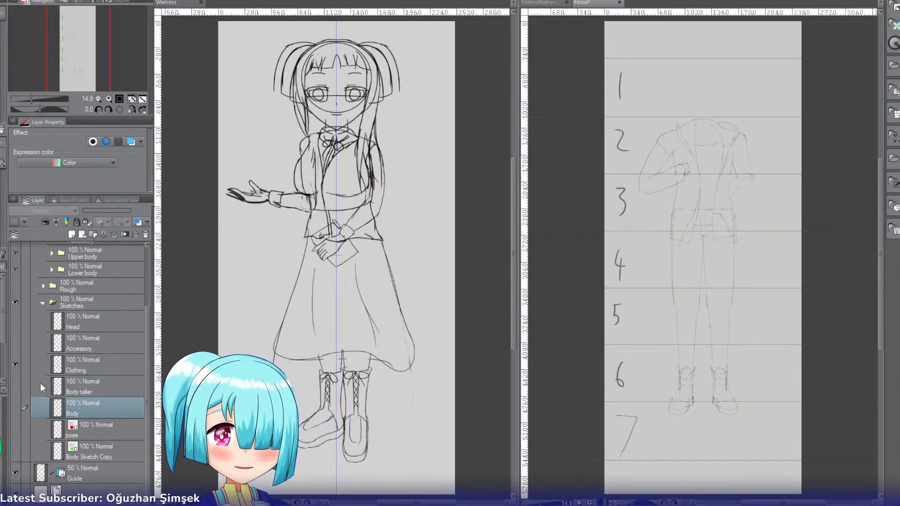
Step: View the Accessory layer alone and together with Clothing, and show and select the Head layer
left_click(15, 364)
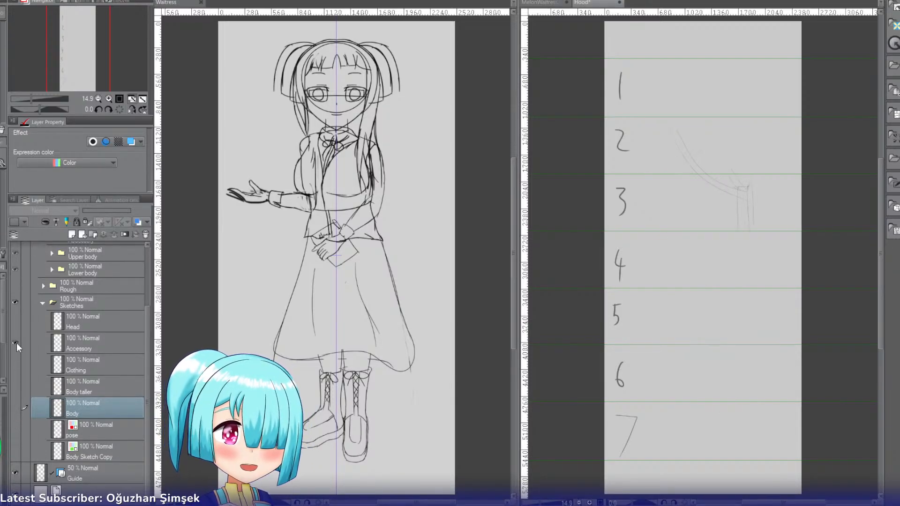
left_click(15, 365)
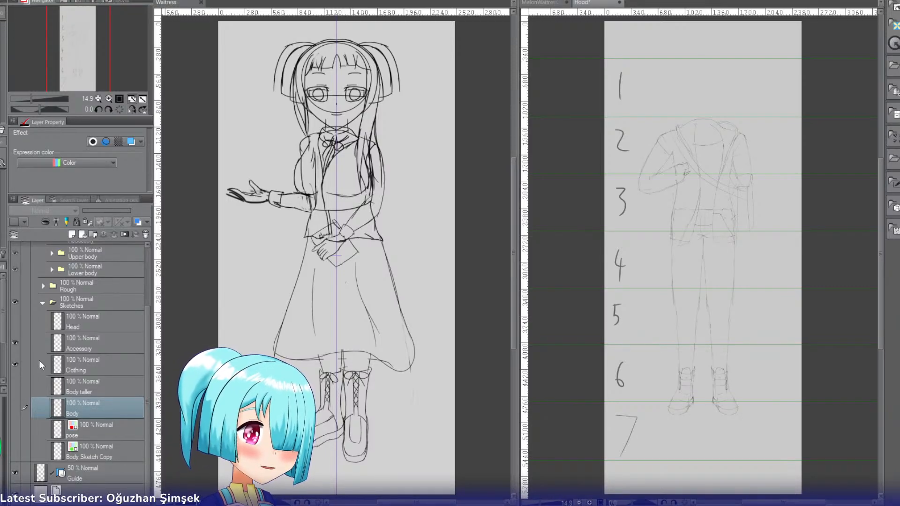
left_click(16, 385)
left_click(16, 386)
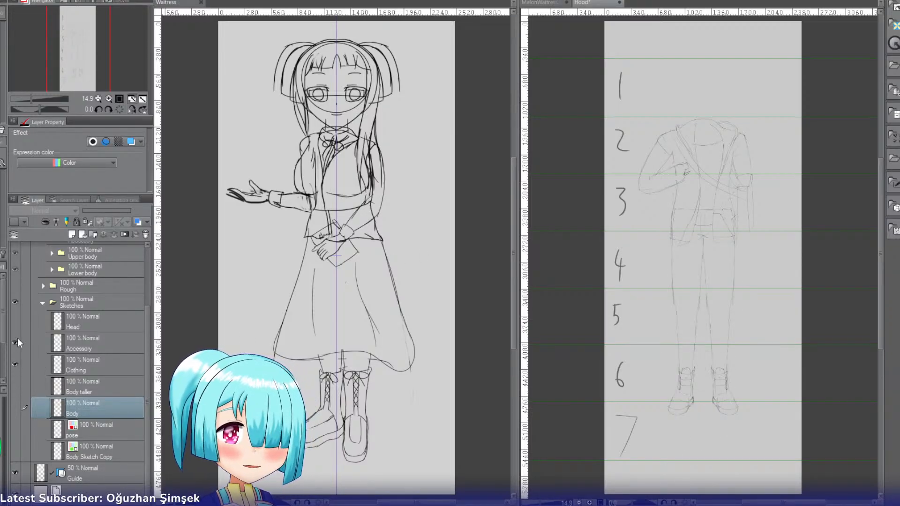
left_click(16, 320)
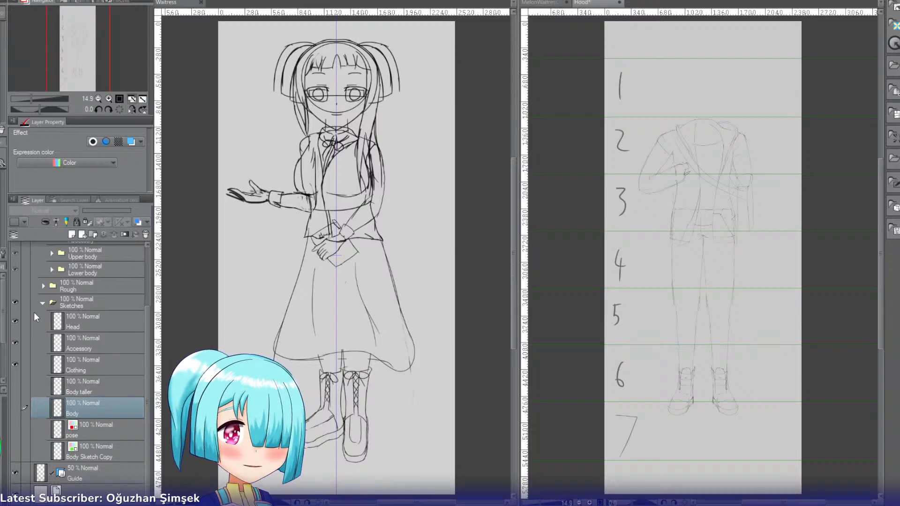
left_click(111, 322)
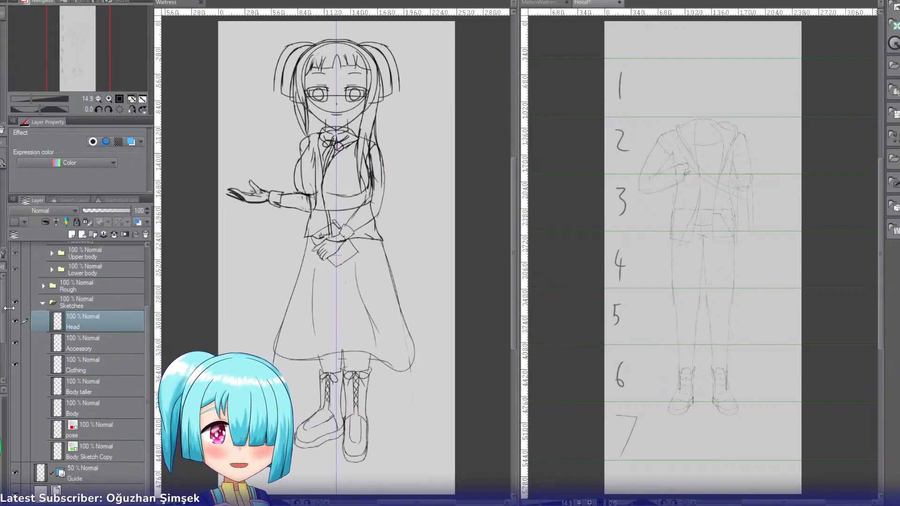
Step: Show the Rough folder in place of Sketches, hide Alterations, and turn off Detailed rough's layer colour
left_click(44, 286)
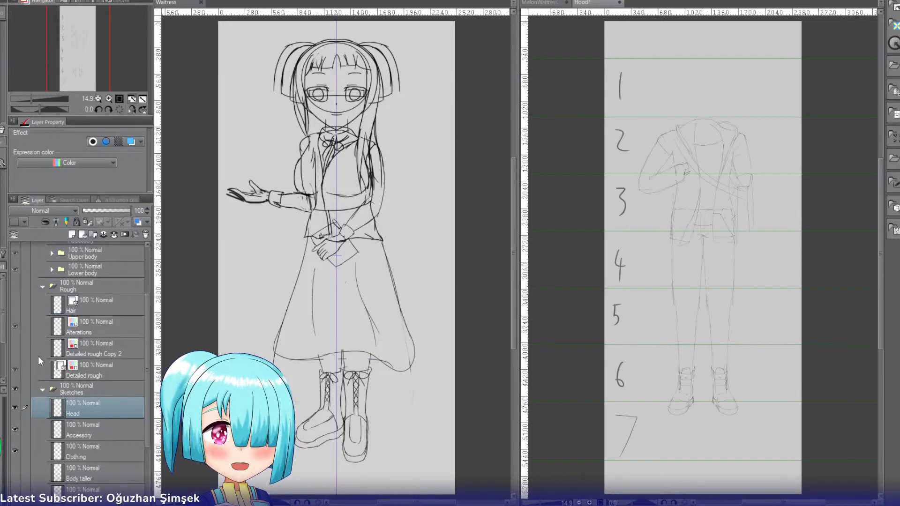
left_click(15, 389)
left_click(15, 285)
left_click(14, 287)
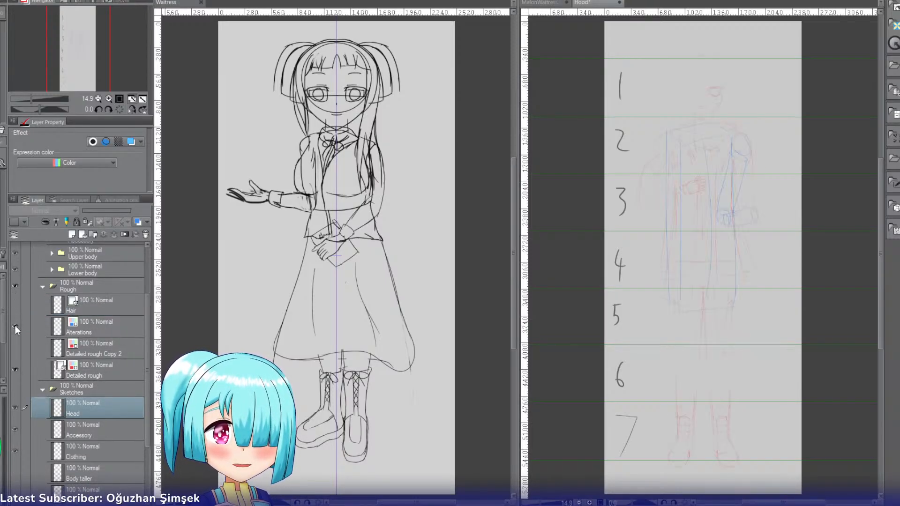
left_click(15, 325)
left_click(83, 369)
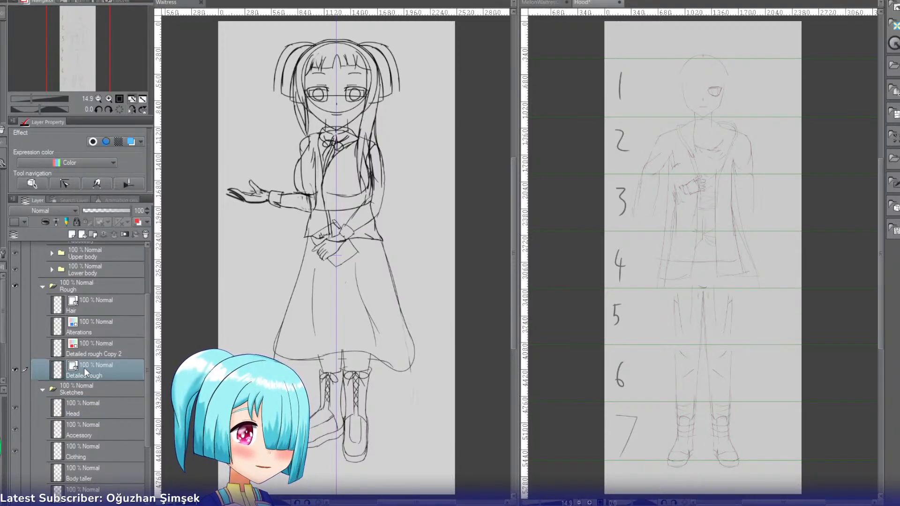
Step: View Detailed rough Copy 2 in place of Detailed rough, turn off its layer colour, and hide it
left_click(15, 348)
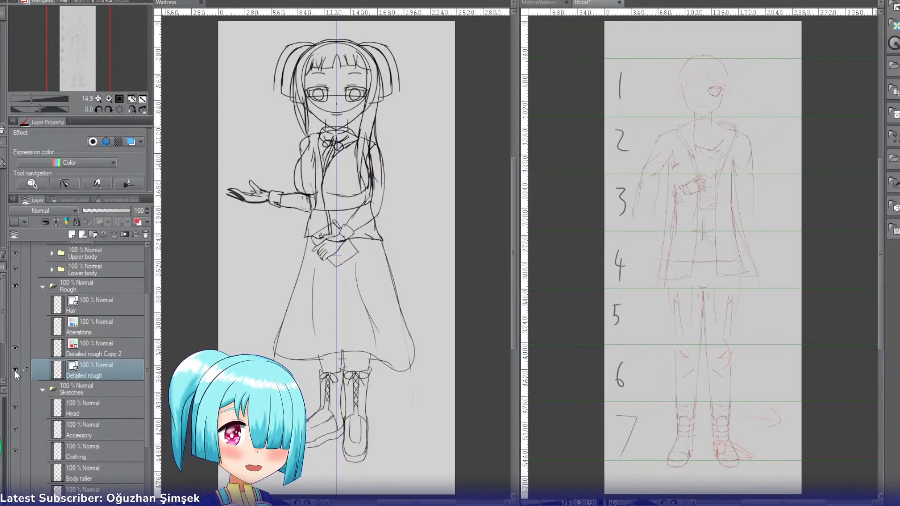
left_click(15, 369)
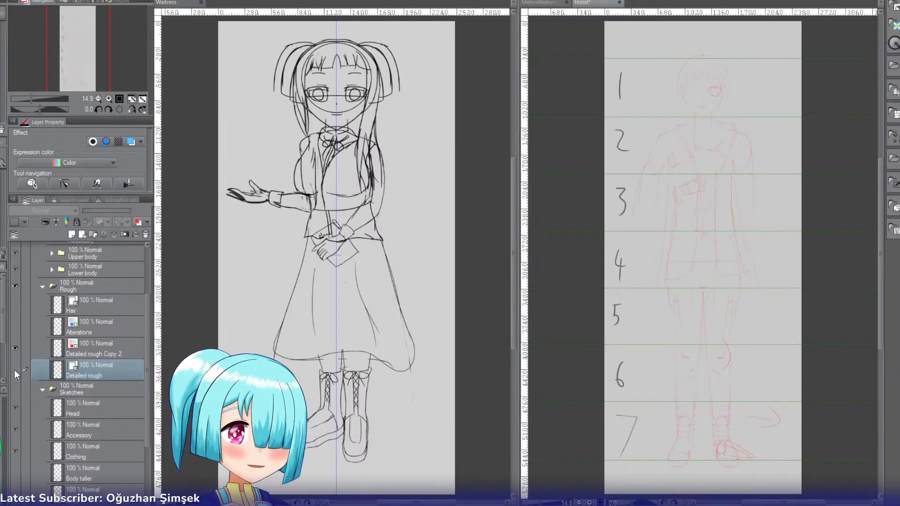
left_click(89, 353)
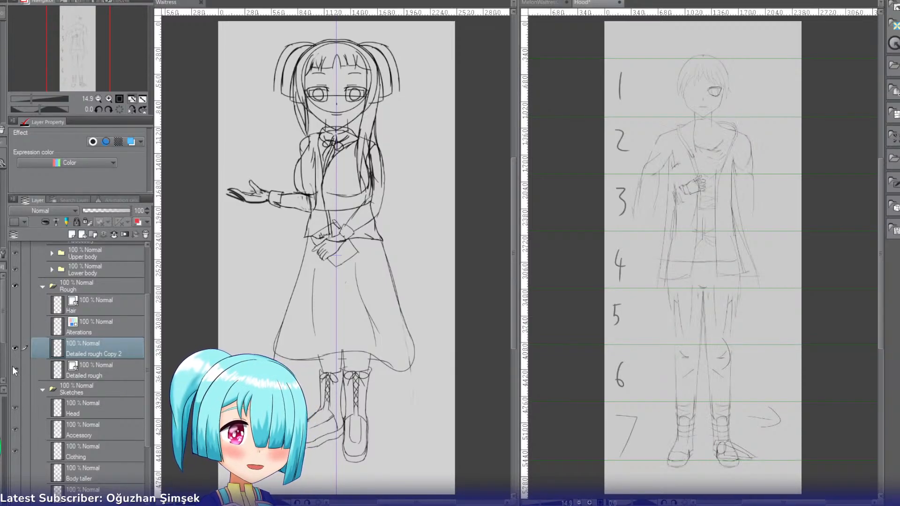
left_click(15, 347)
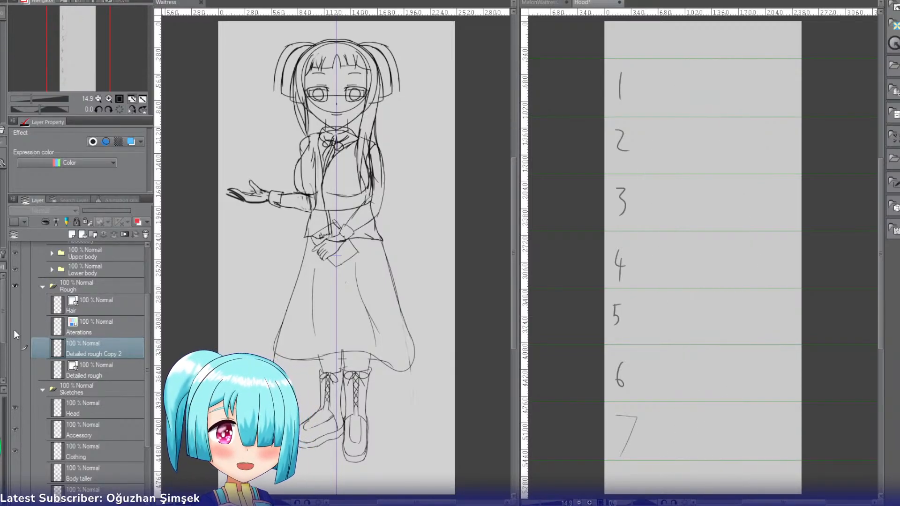
Step: View Alterations with Detailed rough, add Hair and Detailed rough Copy 2 to the display, and collapse the Rough folder
left_click(14, 371)
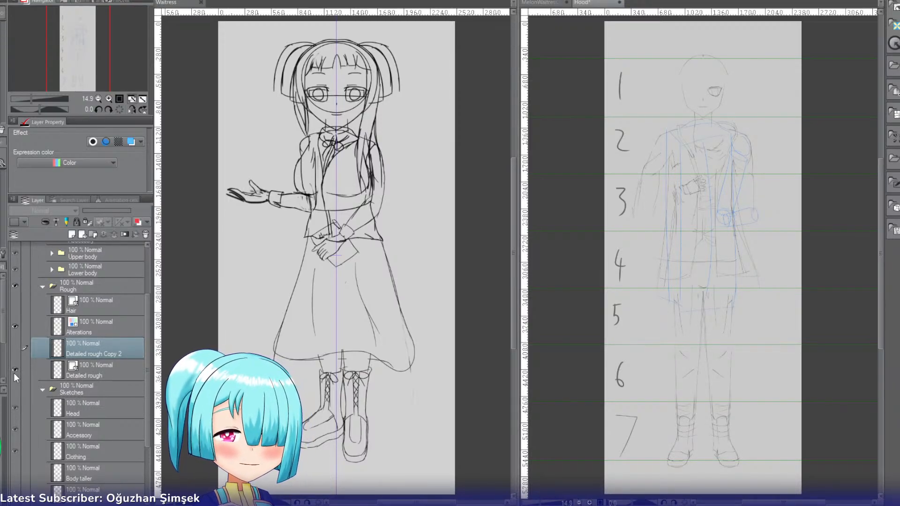
left_click(13, 373)
left_click(14, 306)
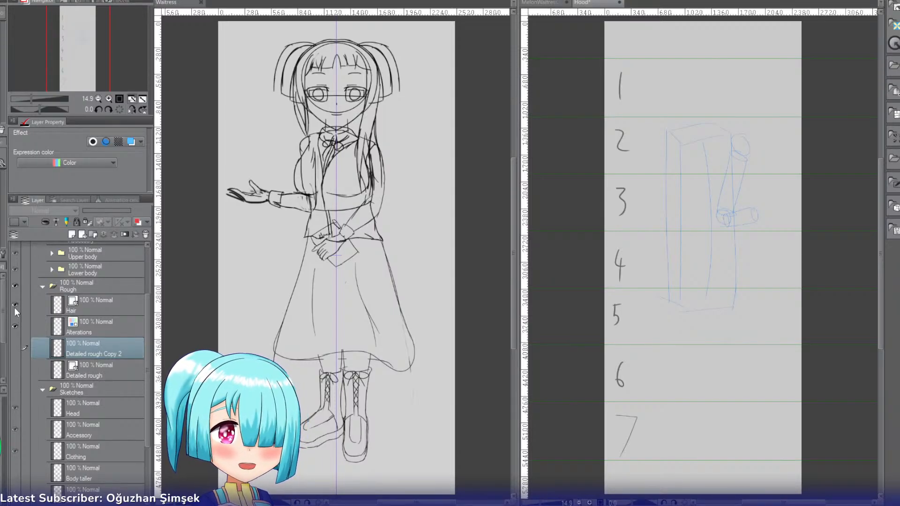
left_click(13, 370)
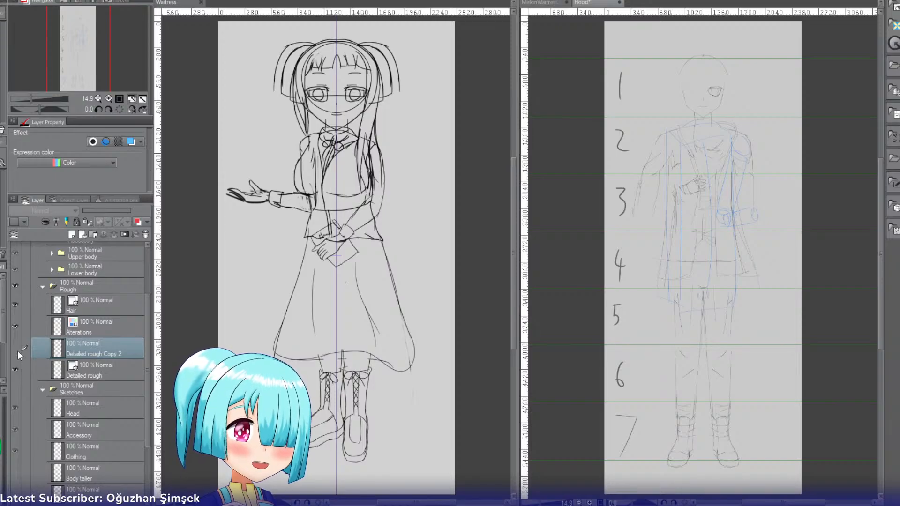
left_click(17, 350)
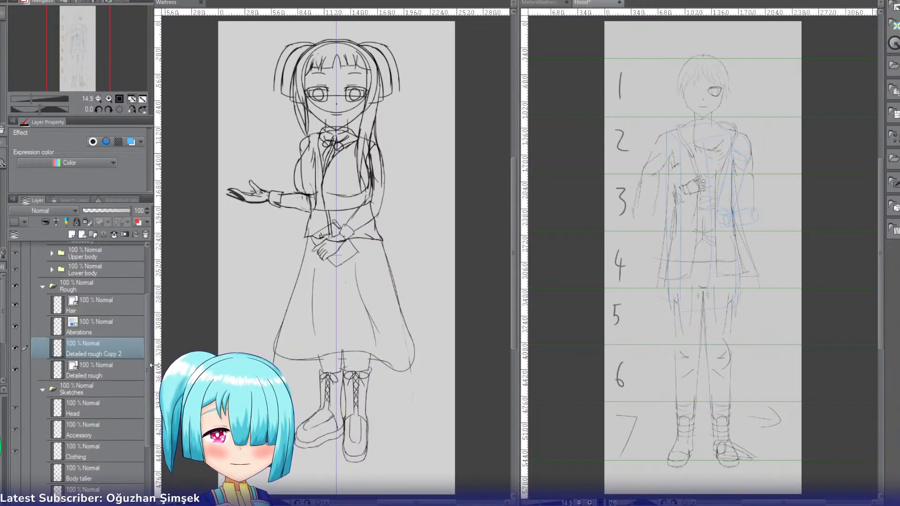
left_click(42, 287)
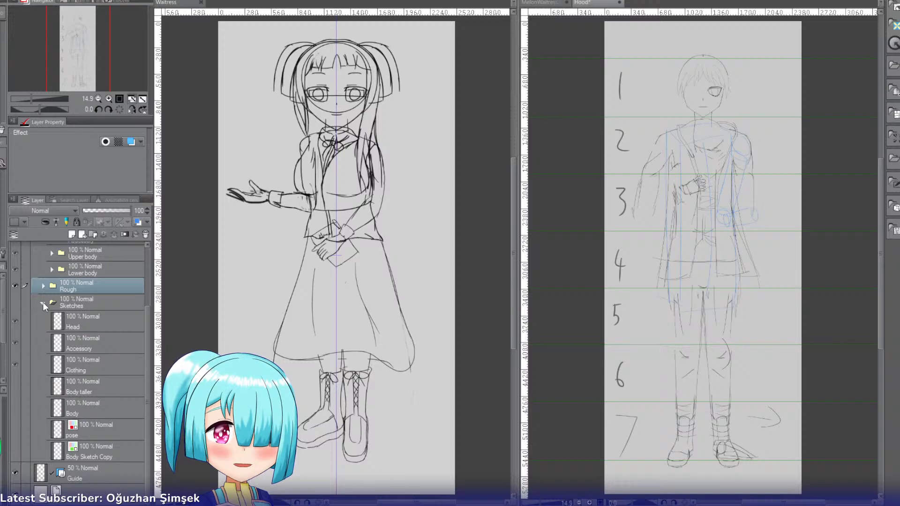
Step: Collapse the Sketches folder, hide the Rough folder and show the Line colour folder in the Hood illustration
left_click(43, 303)
left_click(15, 364)
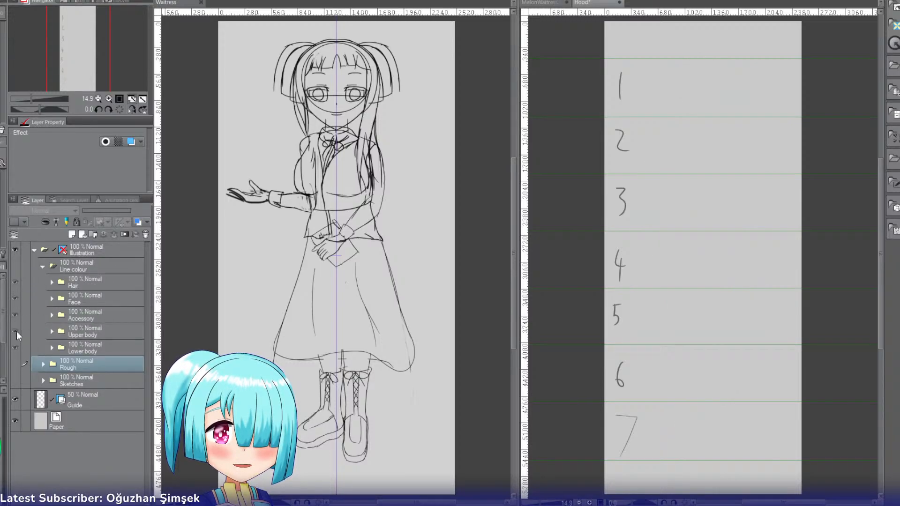
left_click(15, 265)
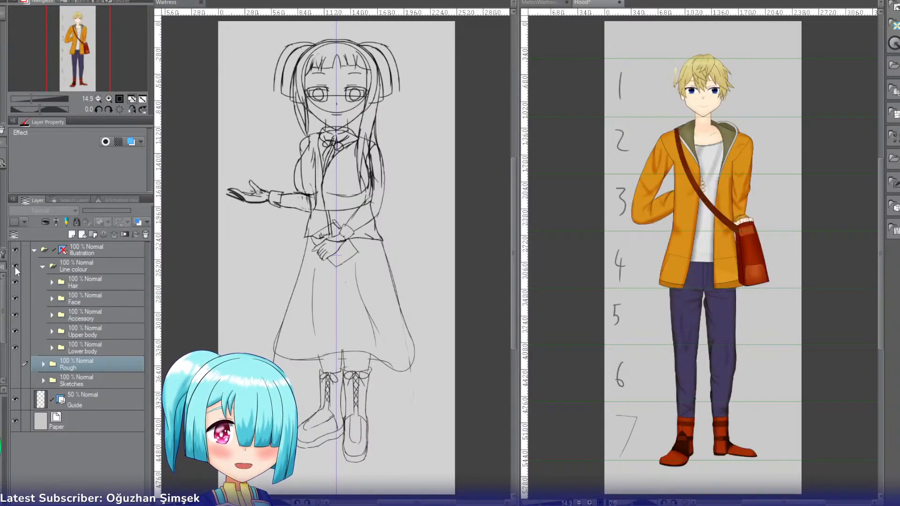
Step: Examine the coloured Hood character's outfit, head and hair up close beside the Waitress sketch
left_click(111, 100)
left_click(111, 100)
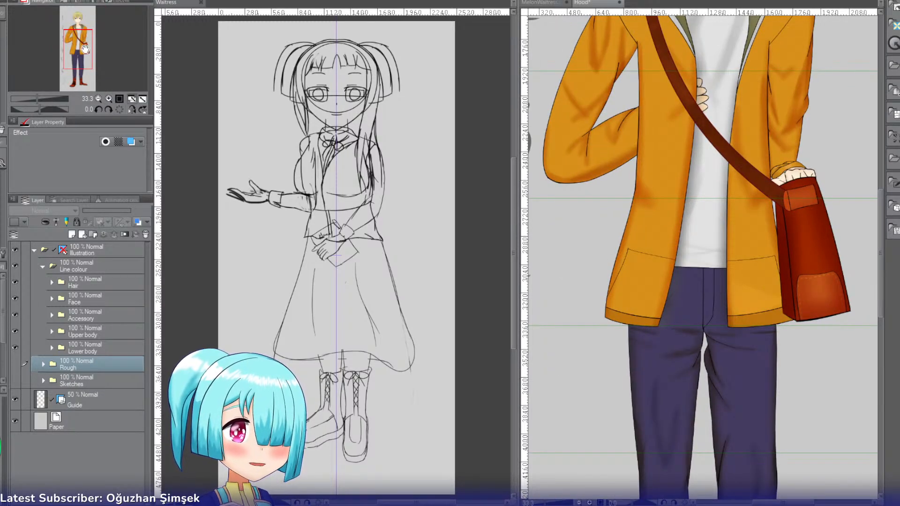
left_click_drag(85, 49, 87, 38)
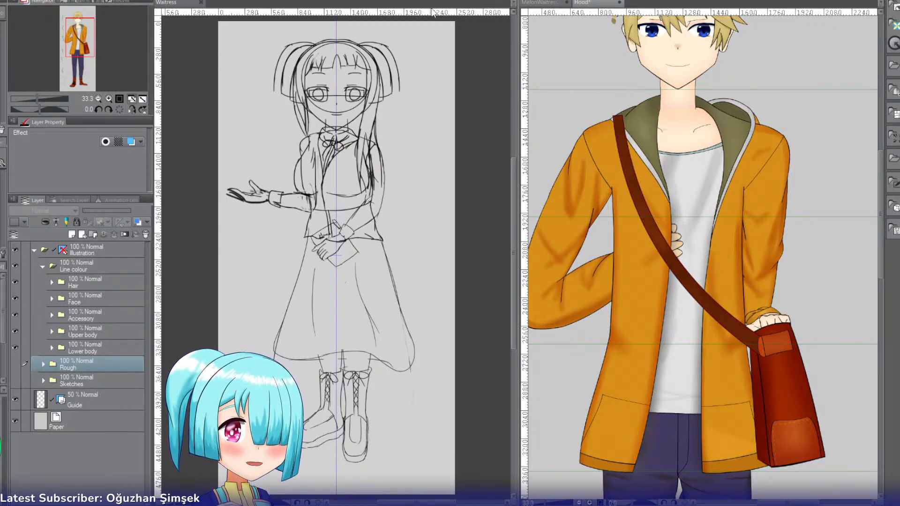
left_click(167, 3)
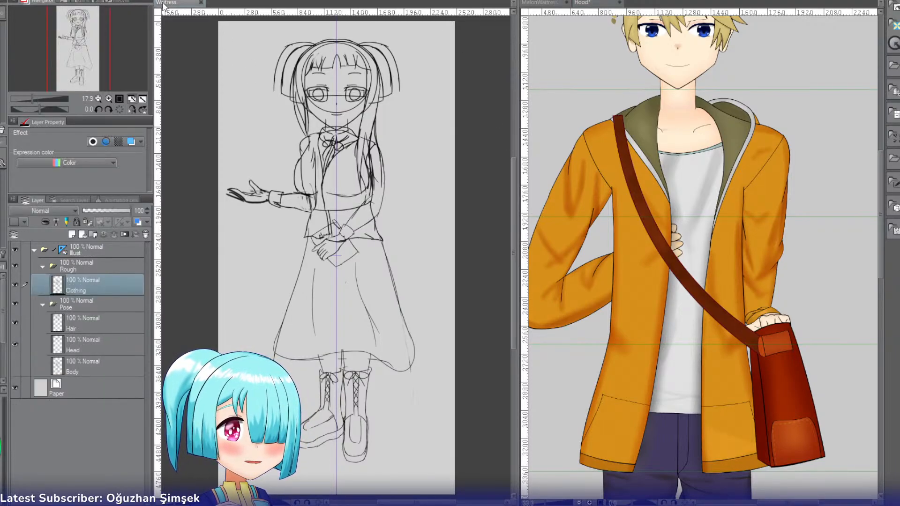
left_click(600, 4)
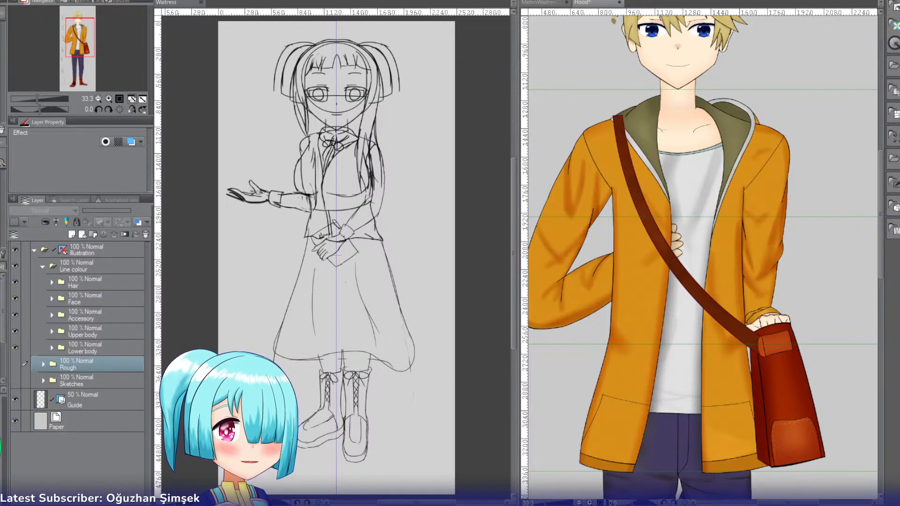
left_click_drag(72, 37, 73, 27)
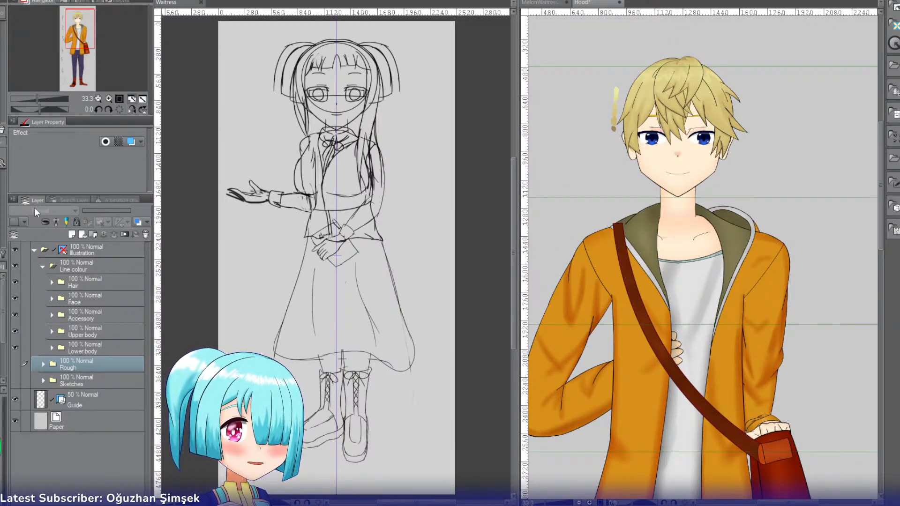
Step: Expand the Hair folder, make its Back subfolder visible and move that subfolder down below the Lower body folder
left_click(52, 282)
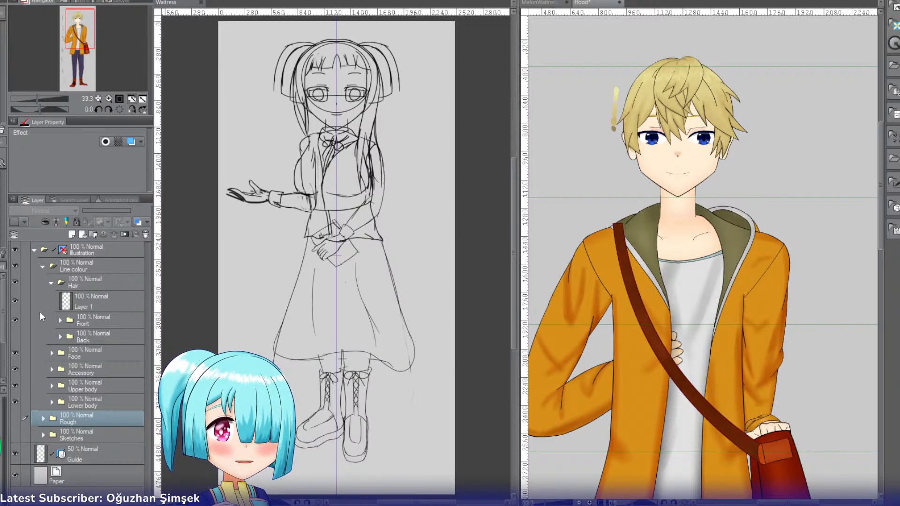
left_click(13, 343)
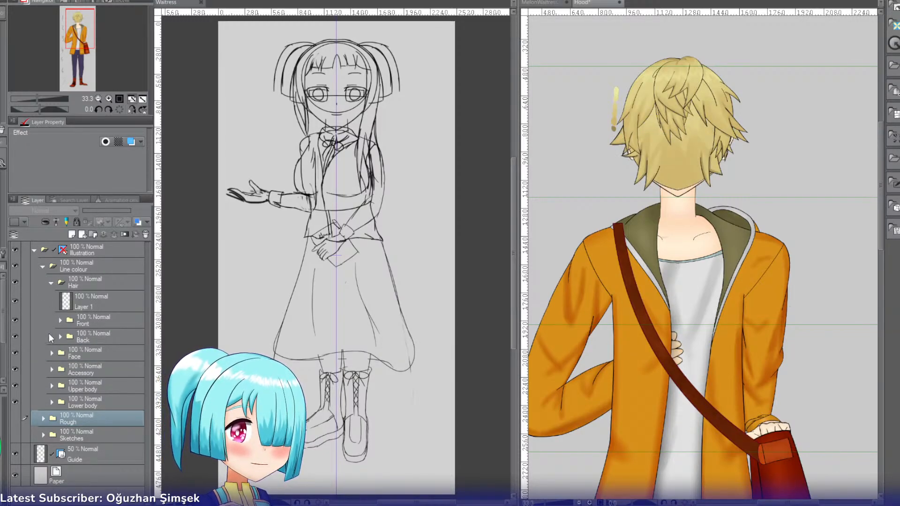
left_click_drag(89, 336, 90, 409)
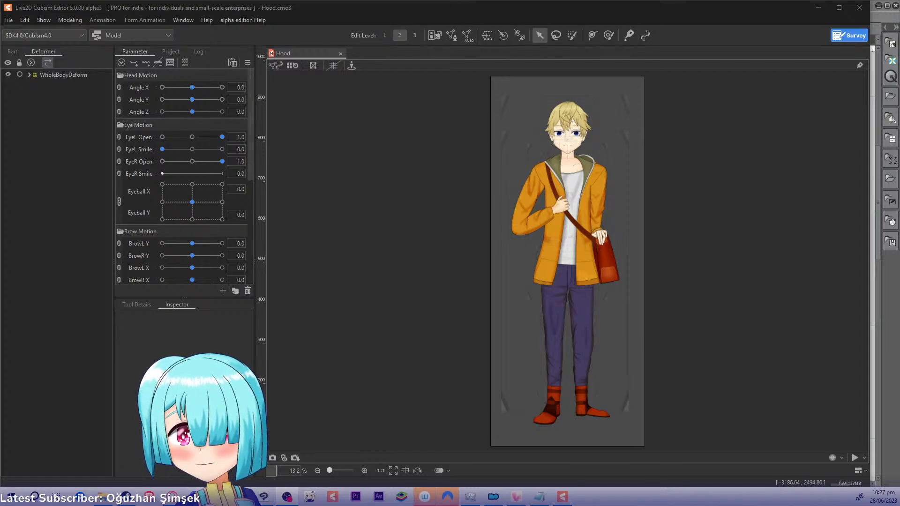
Step: Switch to Live2D Cubism Editor and examine the Hood model's face, hair and full figure in the Physics/Scene Blending Settings preview
left_click(432, 10)
left_click_drag(567, 163, 558, 186)
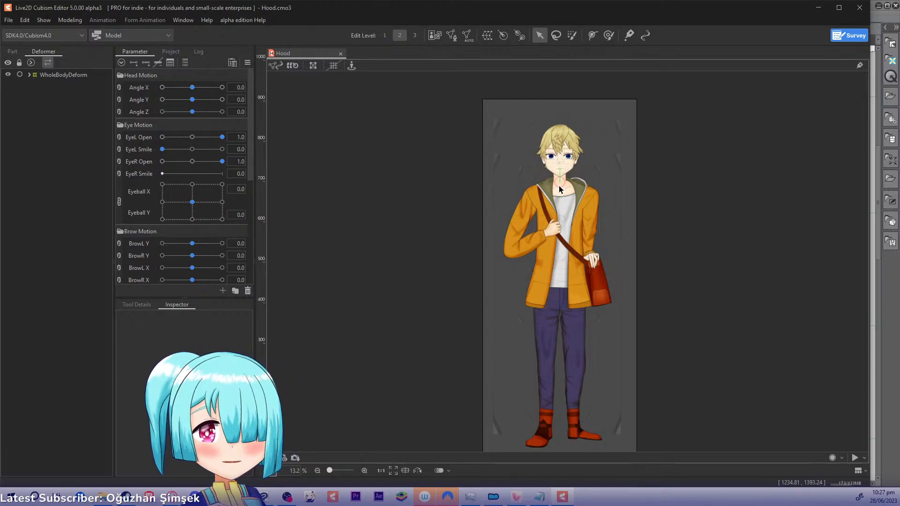
left_click(67, 20)
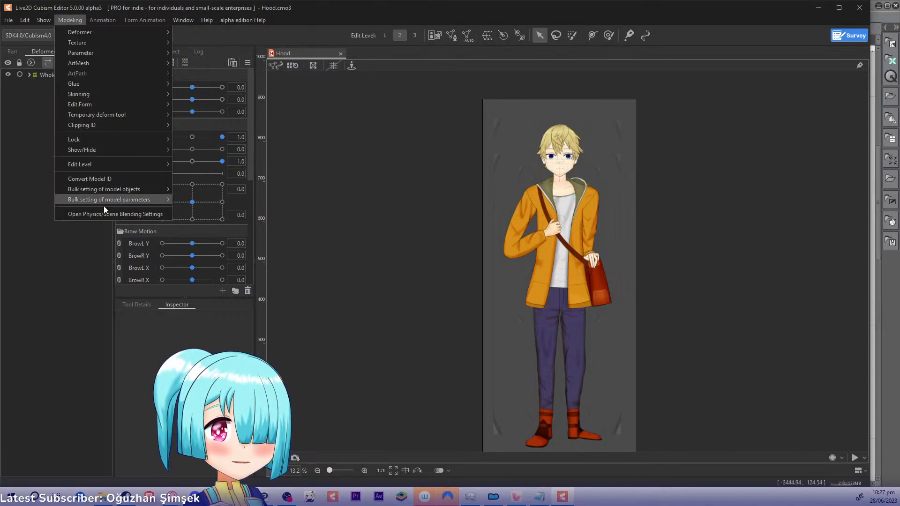
left_click(107, 217)
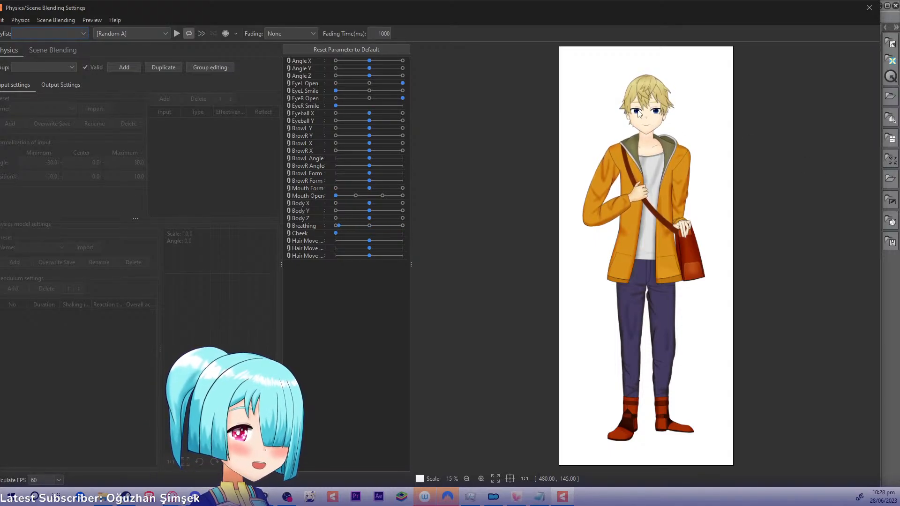
scroll(638, 113, "up", 2)
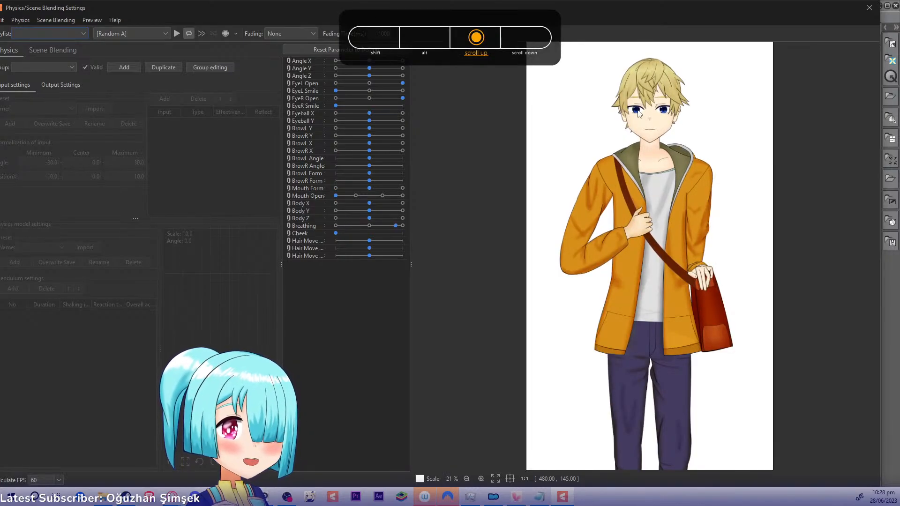
scroll(657, 62, "up", 6)
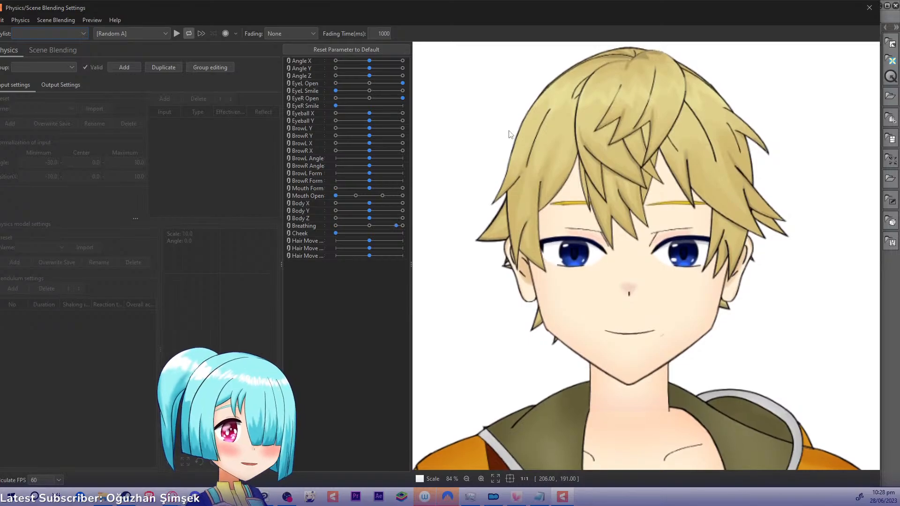
left_click(495, 478)
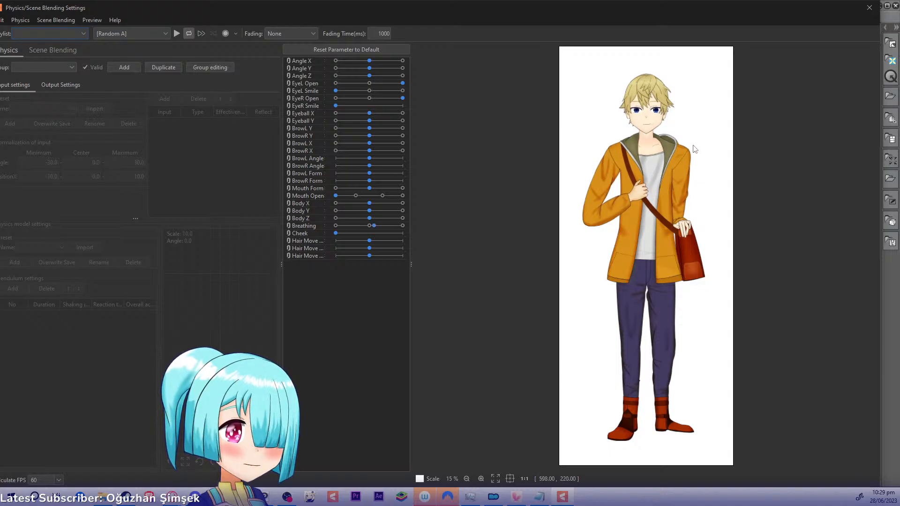
Step: Close the Physics/Scene Blending Settings and the Hood model
left_click(868, 7)
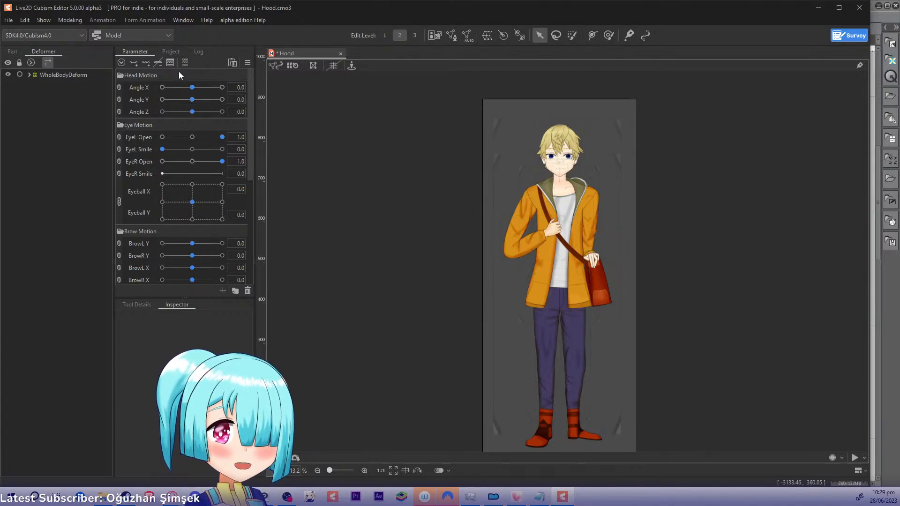
left_click(341, 53)
left_click(436, 263)
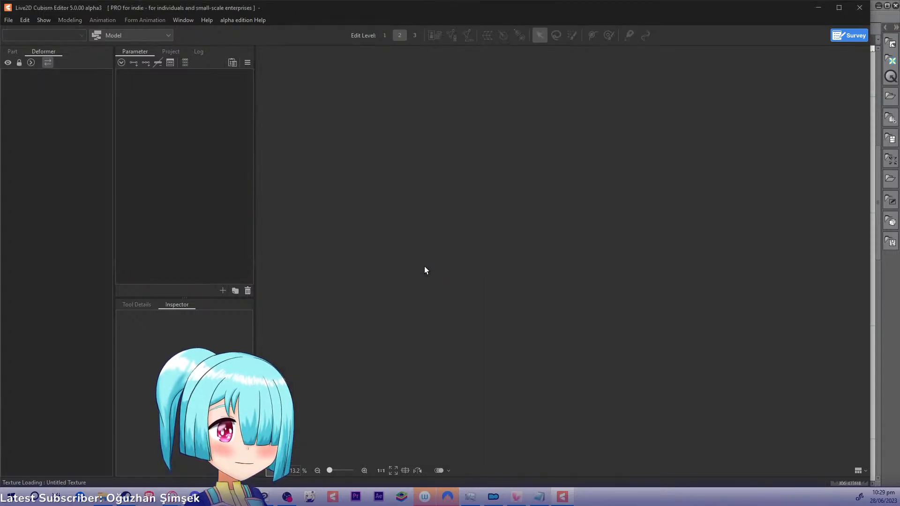
Step: Try to open the model file MelonWaitress.cmo3 from the Live2d folder
left_click(8, 21)
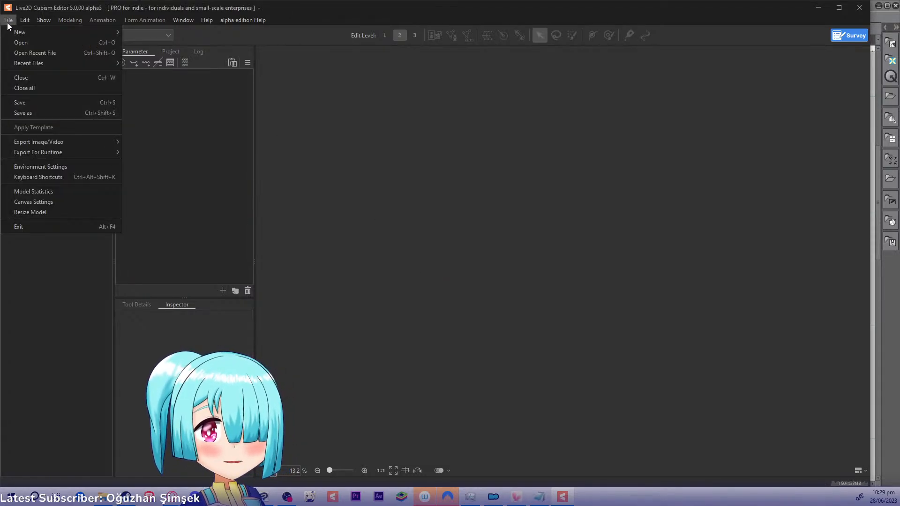
left_click(26, 45)
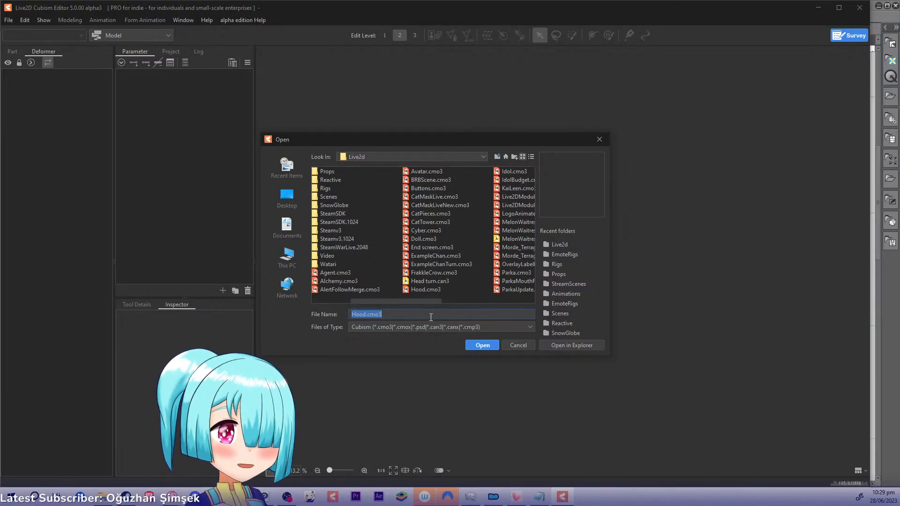
left_click_drag(416, 301, 451, 299)
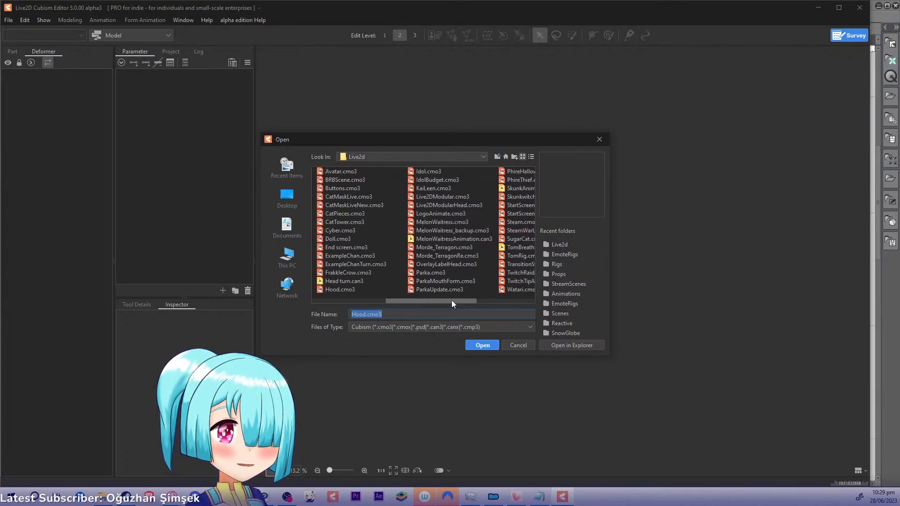
left_click(446, 221)
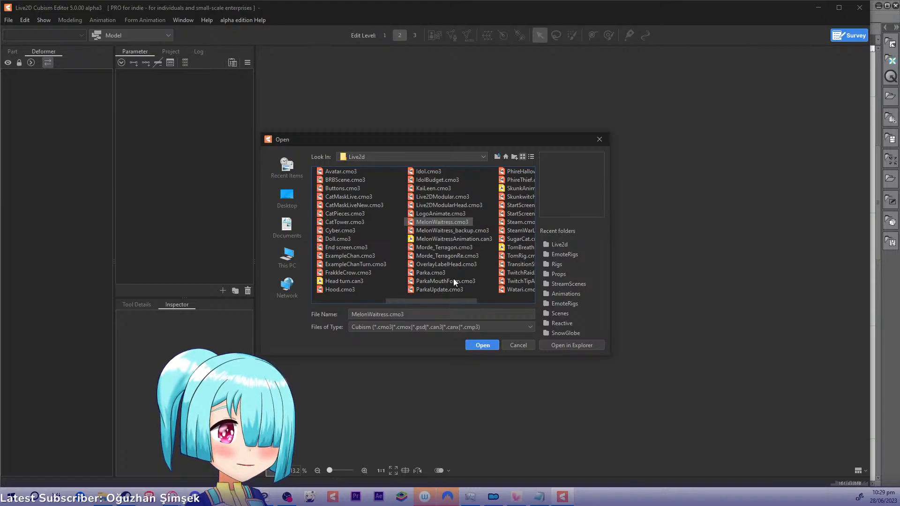
left_click(482, 347)
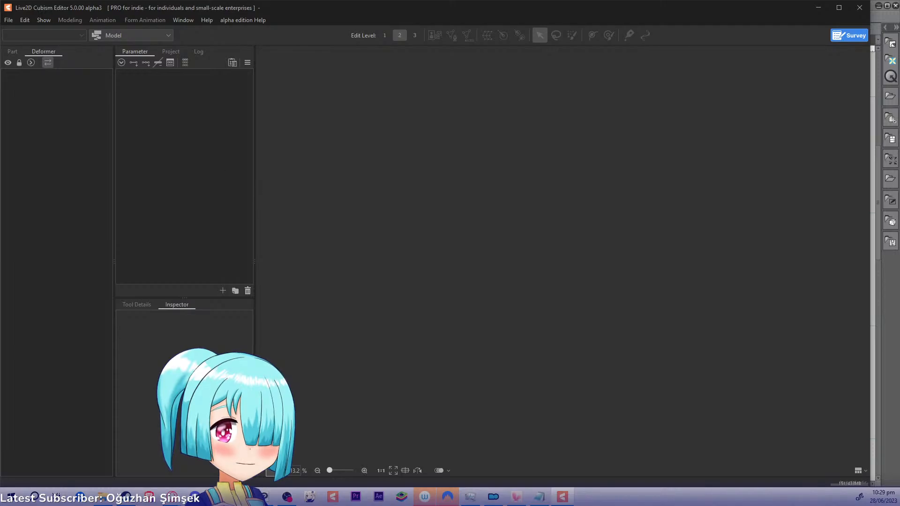
left_click(9, 19)
left_click(140, 62)
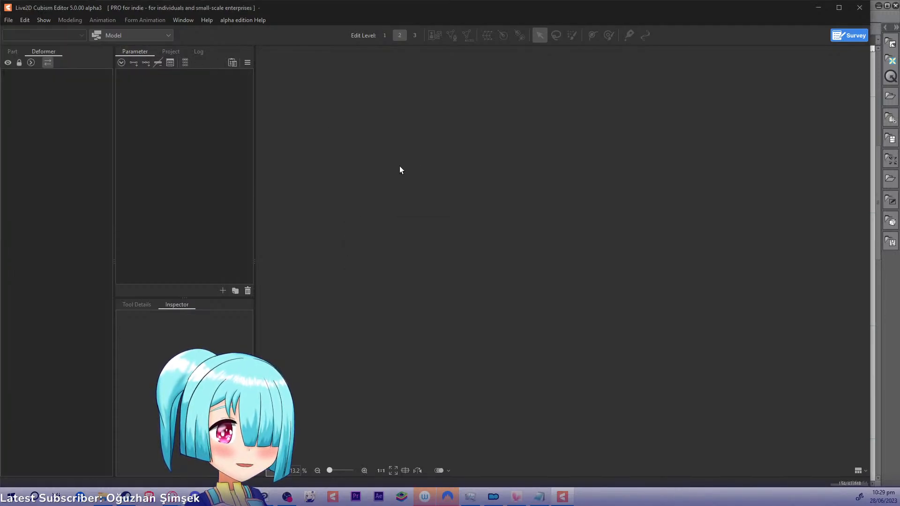
Step: Open the model file MelonWaitress_backup.cmo3 from the Live2d folder and accept the licence notice
left_click(7, 20)
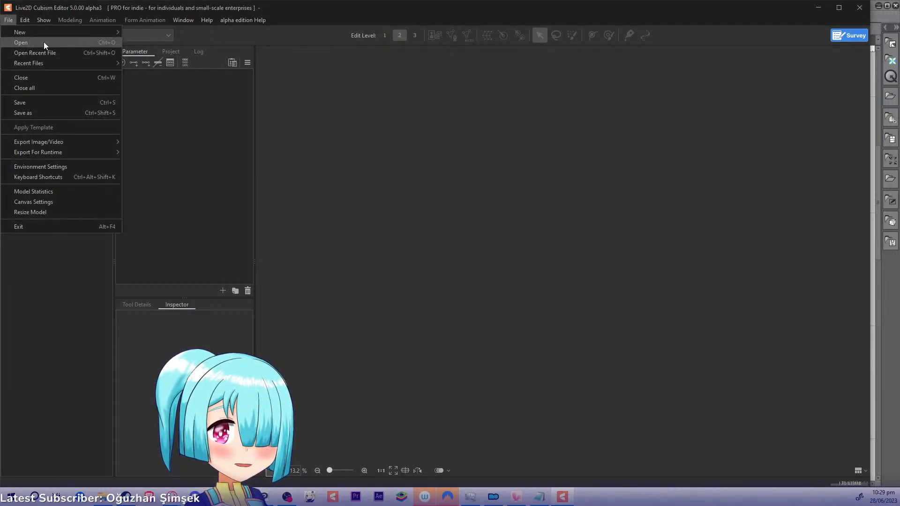
left_click(44, 43)
left_click(456, 230)
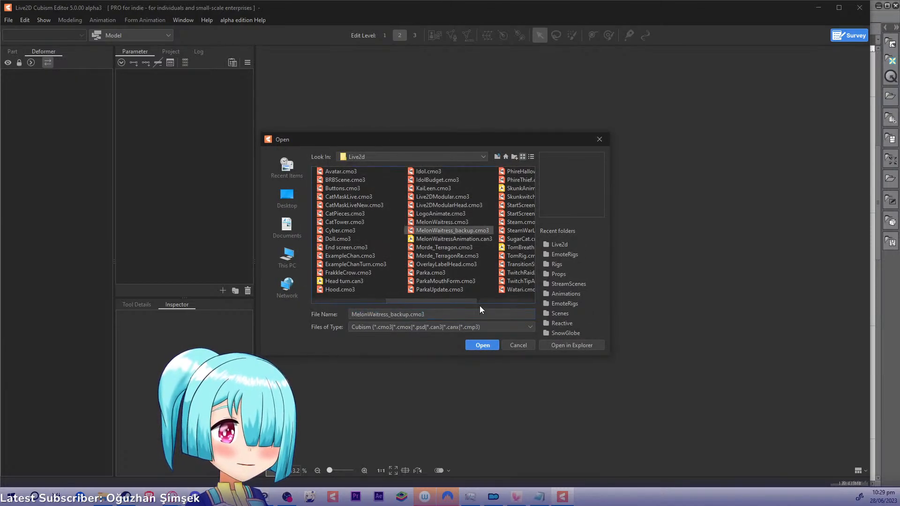
left_click(485, 347)
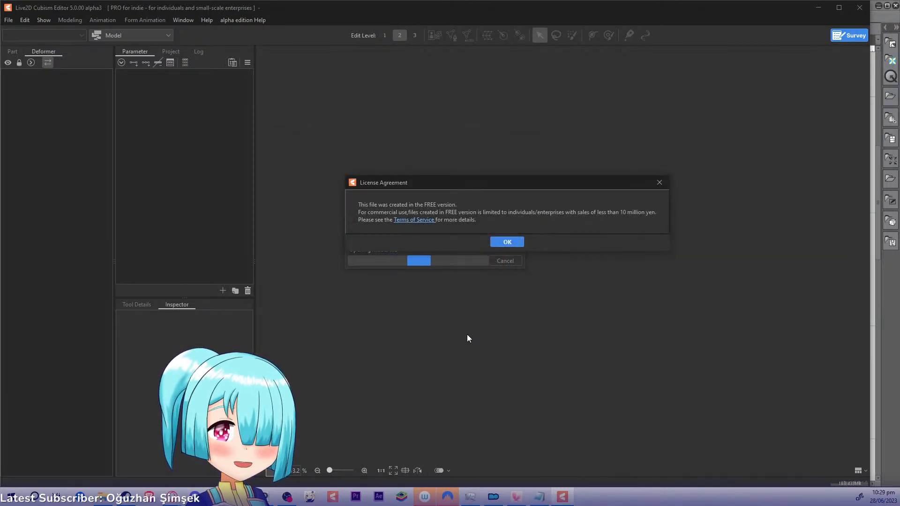
left_click(507, 241)
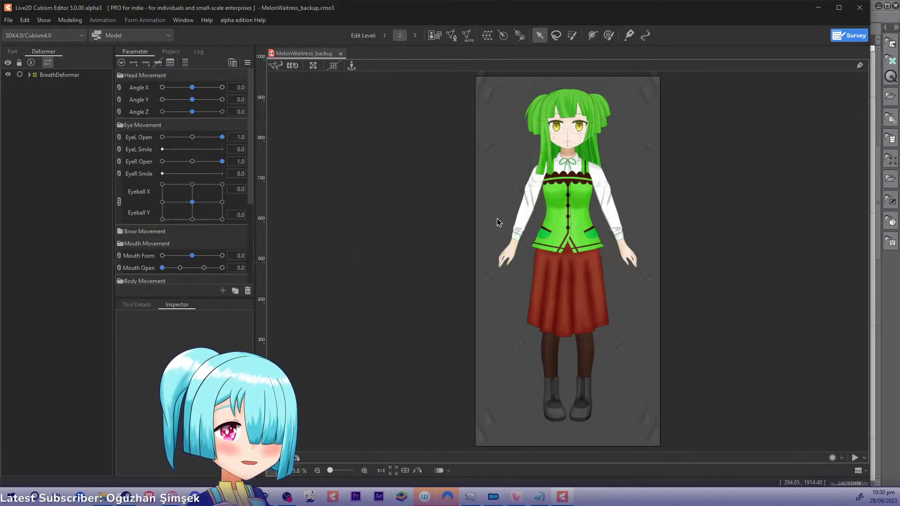
Step: Open the Physics/Scene Blending Settings and test the waitress model's head, hair and body sway by leading its gaze around the preview
left_click(70, 19)
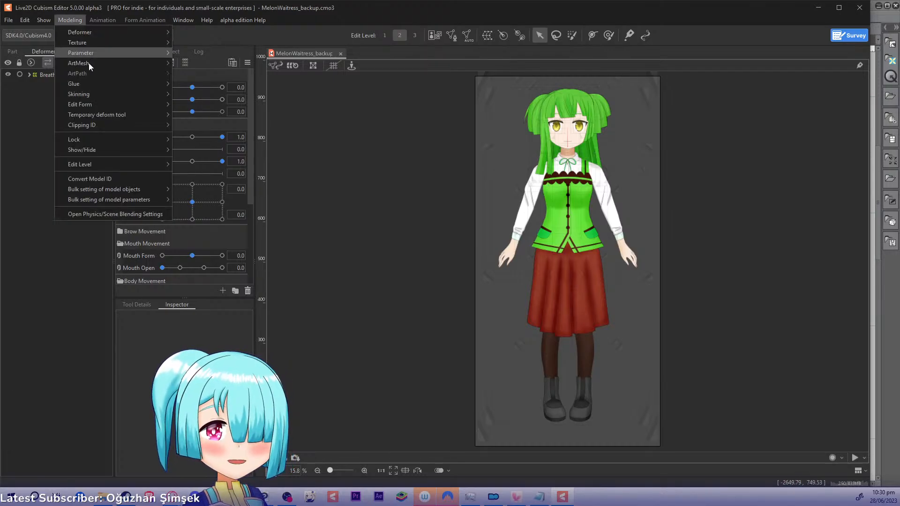
left_click(124, 214)
left_click_drag(636, 160, 566, 267)
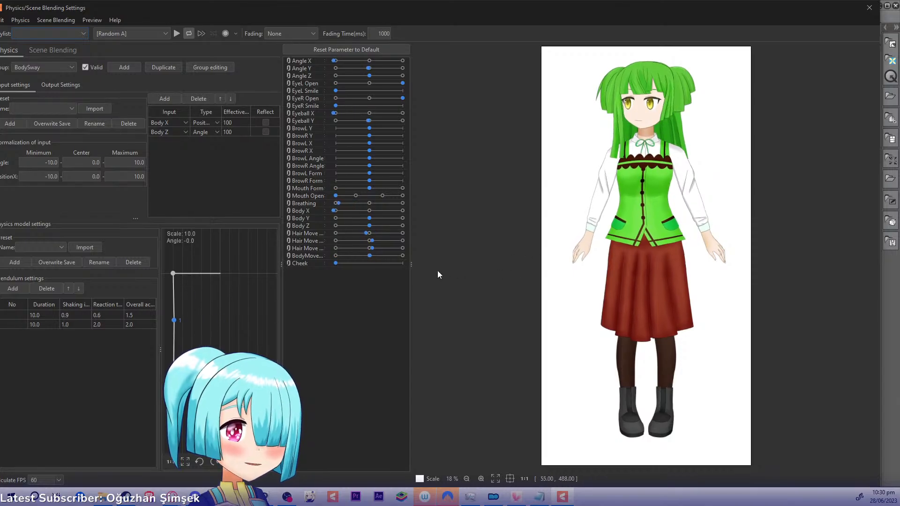
left_click_drag(446, 275, 877, 325)
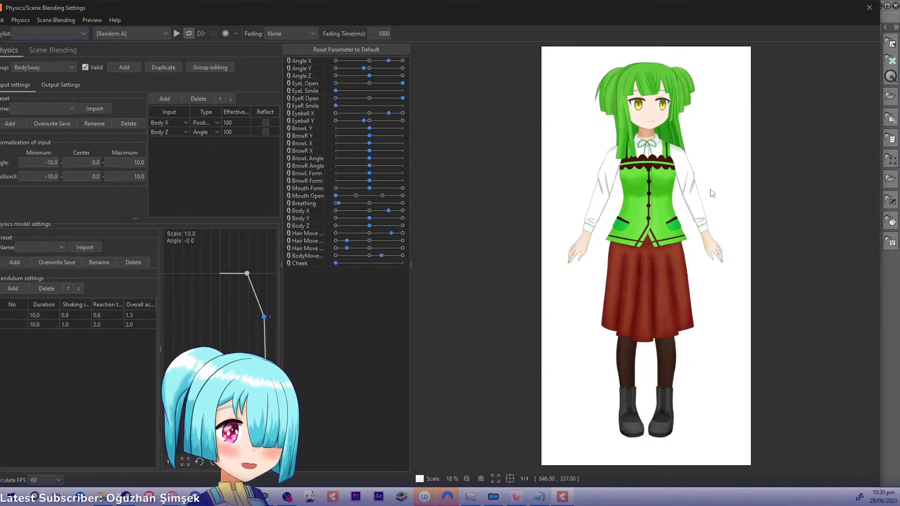
left_click_drag(619, 130, 844, 136)
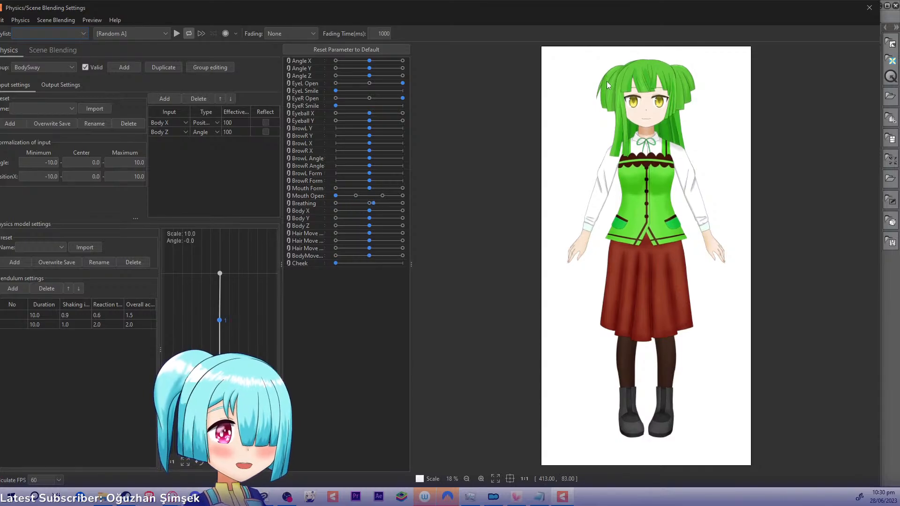
left_click_drag(606, 80, 850, 276)
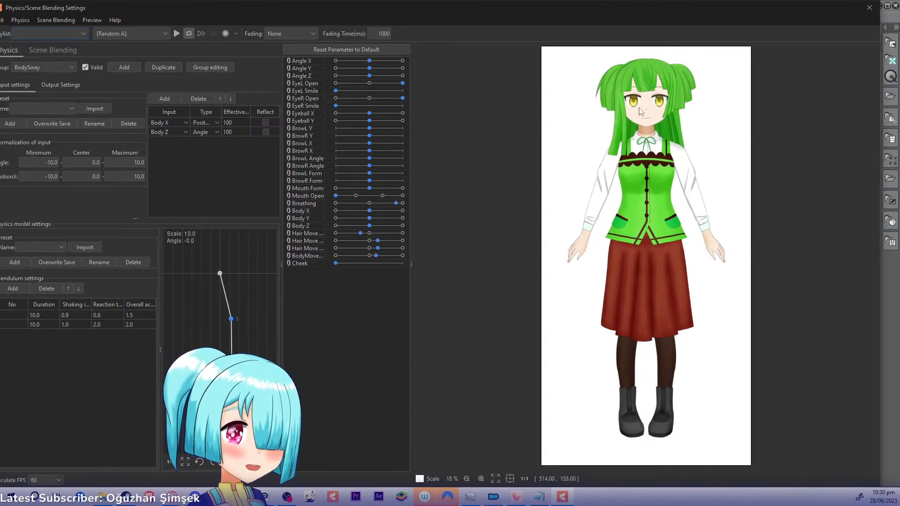
left_click_drag(896, 220, 637, 251)
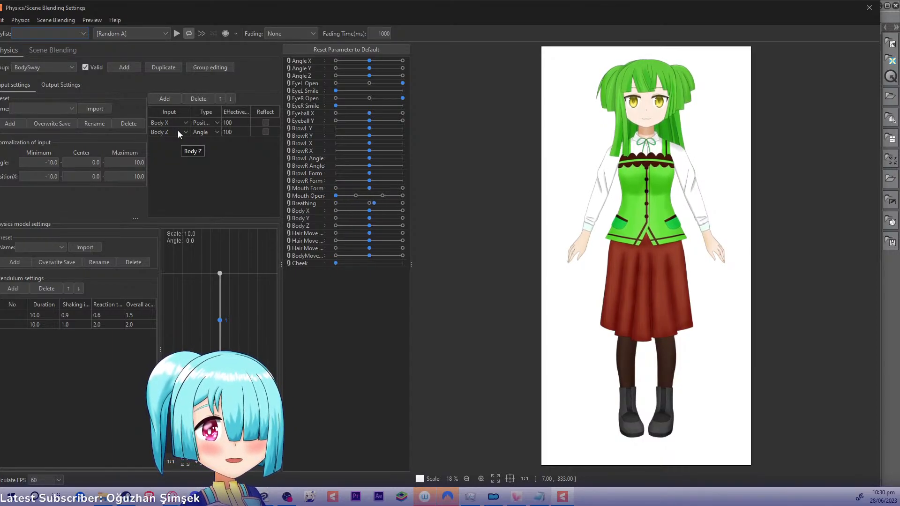
left_click_drag(366, 7, 383, 10)
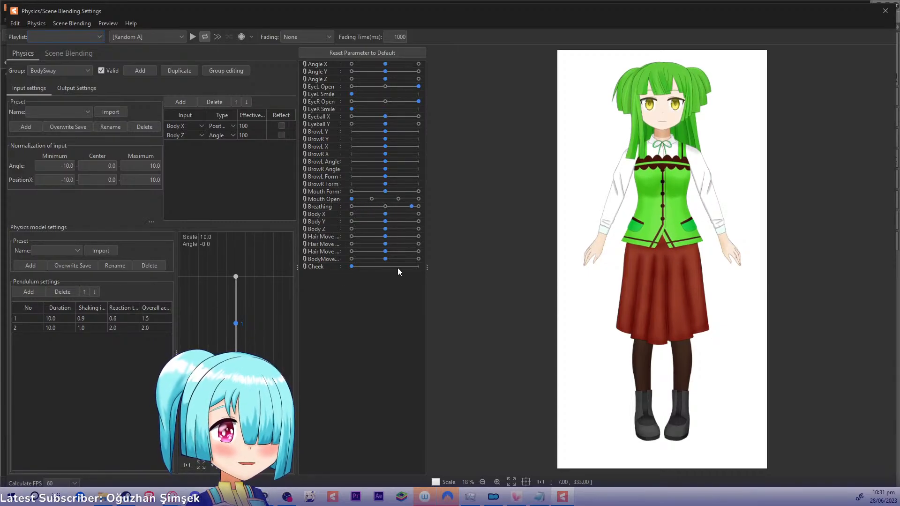
Step: Lead the waitress model's gaze across the preview once more and close the Physics/Scene Blending Settings
left_click_drag(447, 245, 713, 253)
left_click(885, 11)
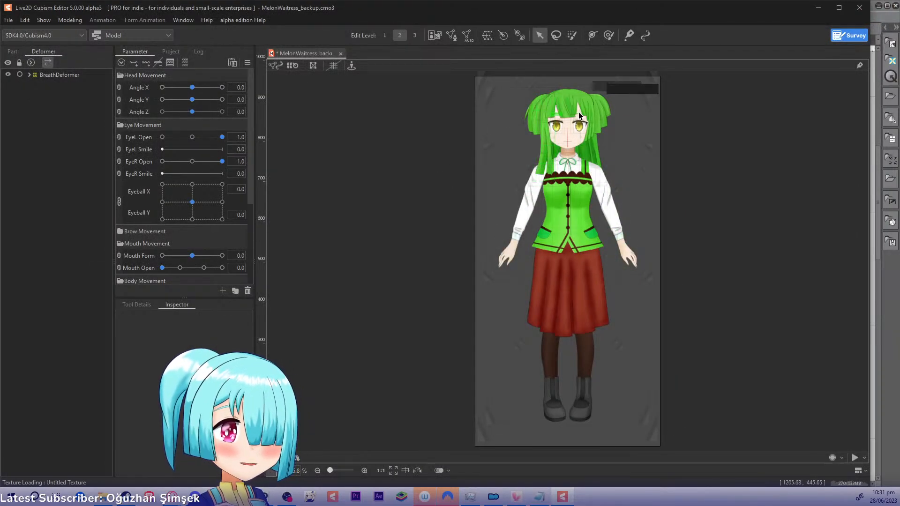
Step: Test the Eyeball X/Y and eye-open parameters on the model's face up close, and restore all parameters to their defaults
scroll(579, 115, "up", 5)
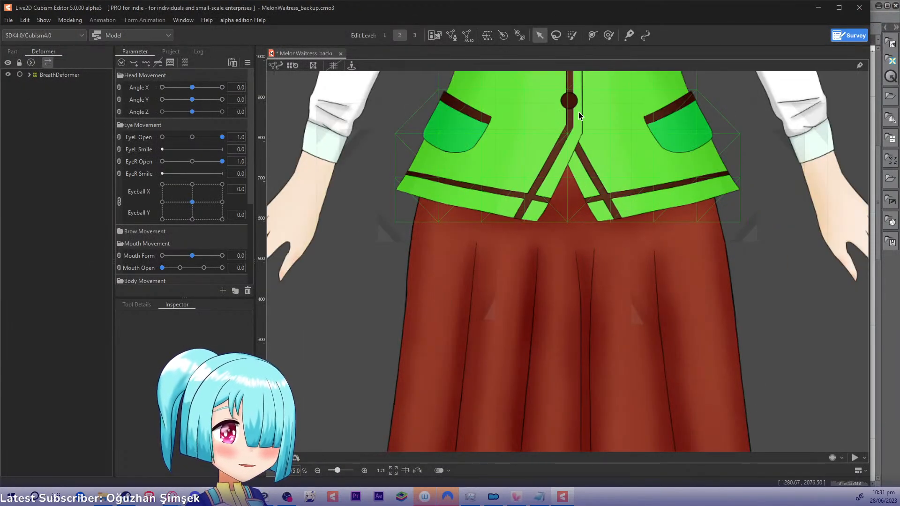
left_click_drag(558, 252, 556, 313)
left_click_drag(594, 112, 578, 453)
left_click_drag(563, 243, 532, 442)
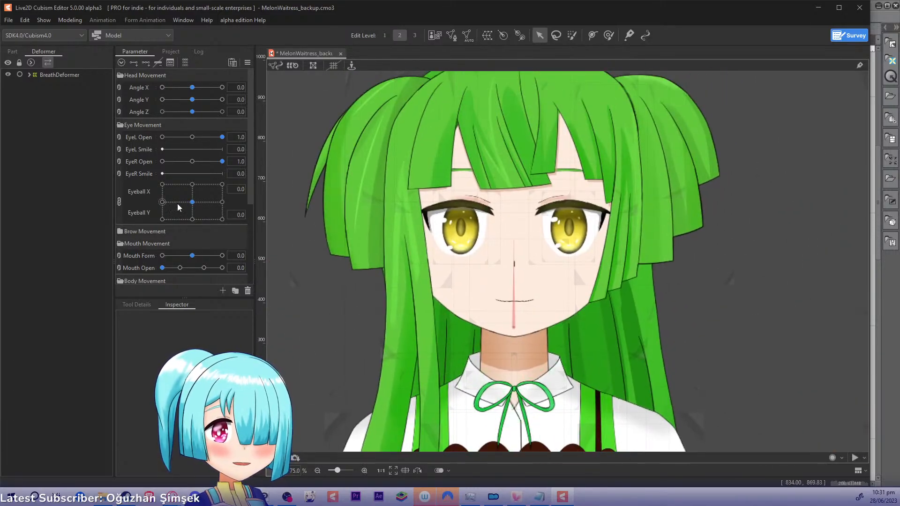
mouse_move(185, 204)
left_mouse_down()
mouse_move(221, 201)
mouse_move(193, 216)
mouse_move(167, 201)
mouse_move(196, 210)
mouse_move(116, 209)
mouse_move(171, 172)
mouse_move(139, 185)
mouse_move(215, 203)
mouse_move(197, 200)
left_mouse_up()
left_click_drag(222, 137, 277, 167)
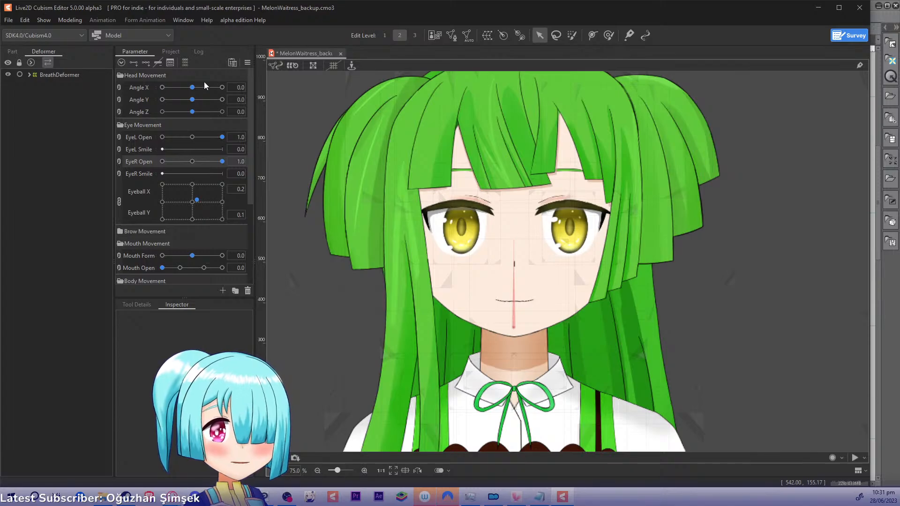
left_click(248, 62)
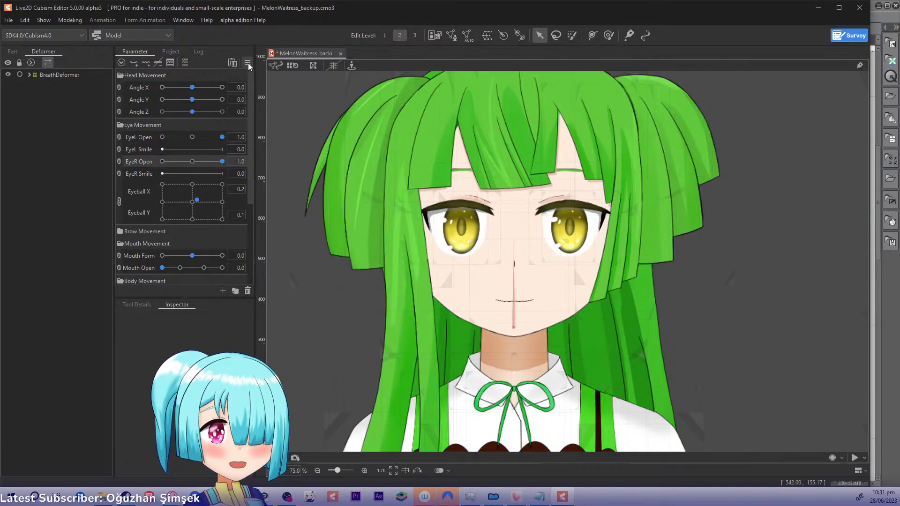
left_click(257, 88)
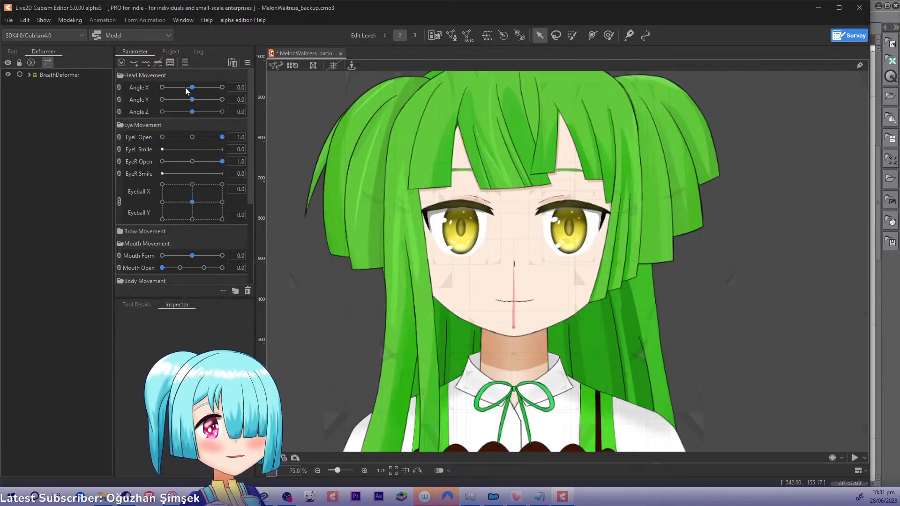
Step: Preview the head turn by setting Angle X to 30 and examine the whole head and hair
left_click_drag(198, 88, 248, 94)
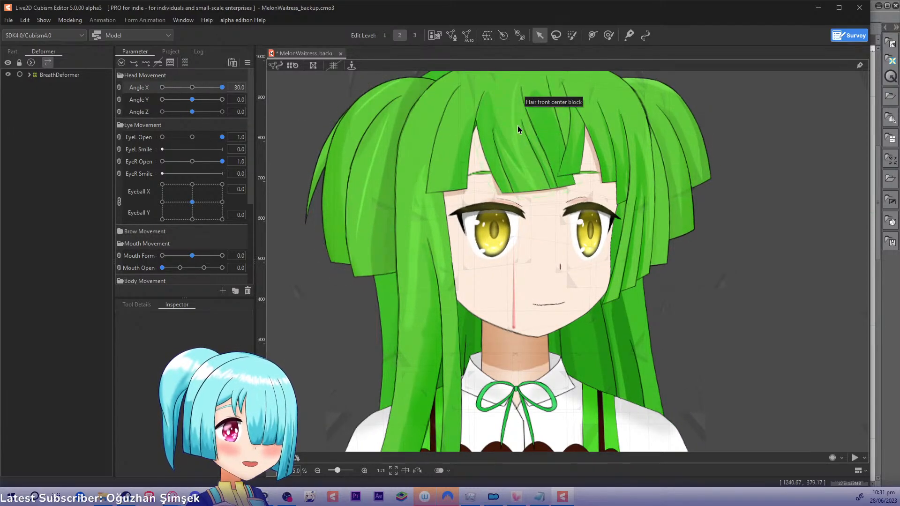
left_click_drag(545, 101, 537, 177)
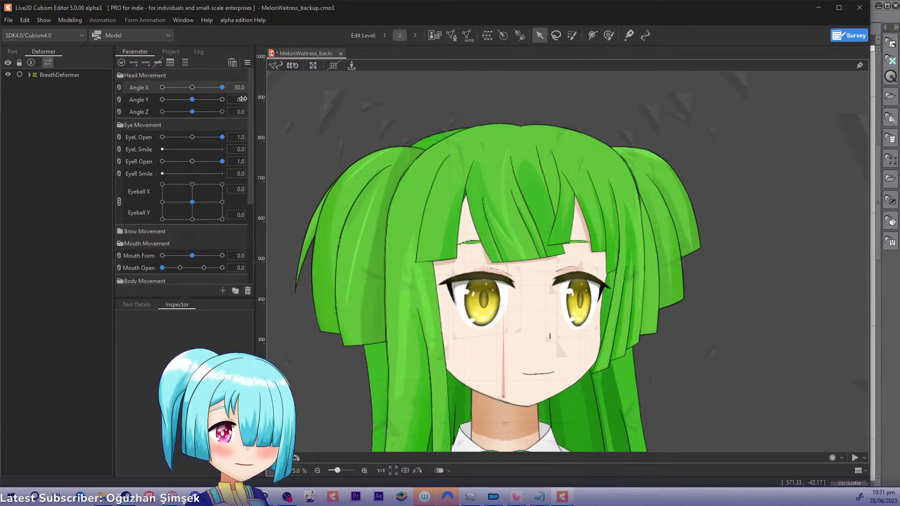
Step: Preview Angle Y at -30, check its effect from head to skirt, and test Angle Z with the head parameters returned to 0
left_click_drag(243, 99, 120, 119)
scroll(337, 236, "down", 5)
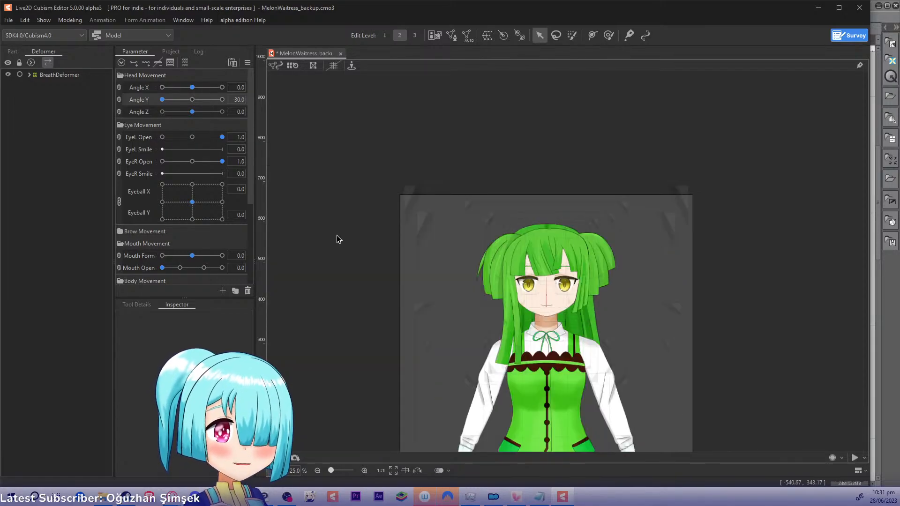
mouse_move(165, 99)
left_mouse_down()
mouse_move(205, 99)
mouse_move(162, 104)
left_mouse_up()
left_click_drag(438, 204, 420, 52)
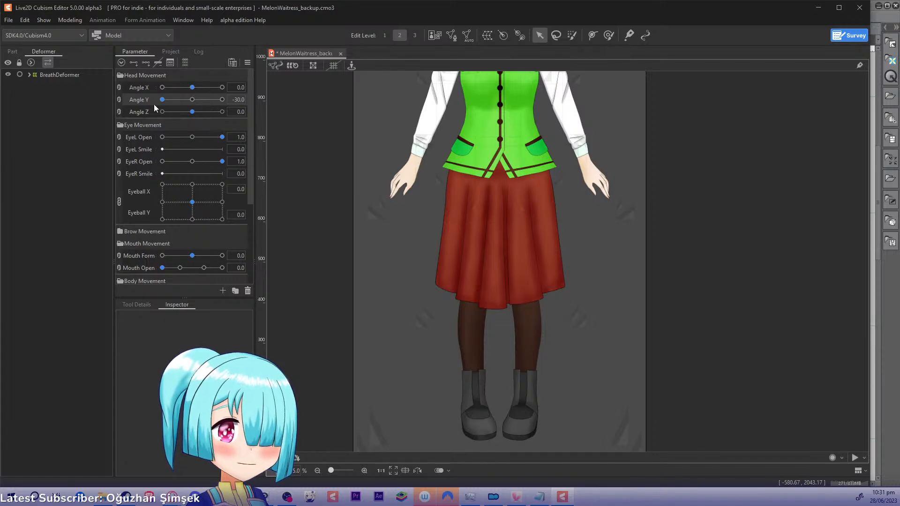
left_click_drag(162, 100, 139, 103)
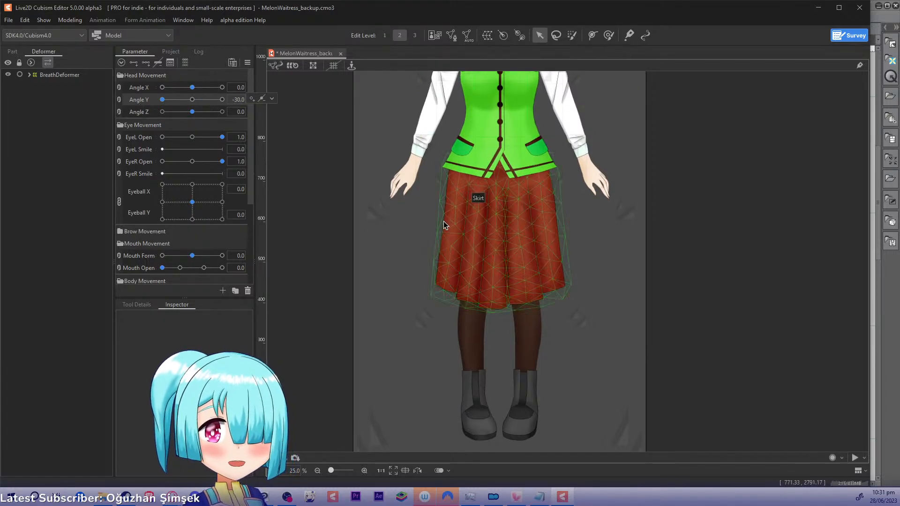
left_click_drag(467, 268, 439, 364)
left_click_drag(413, 274, 405, 302)
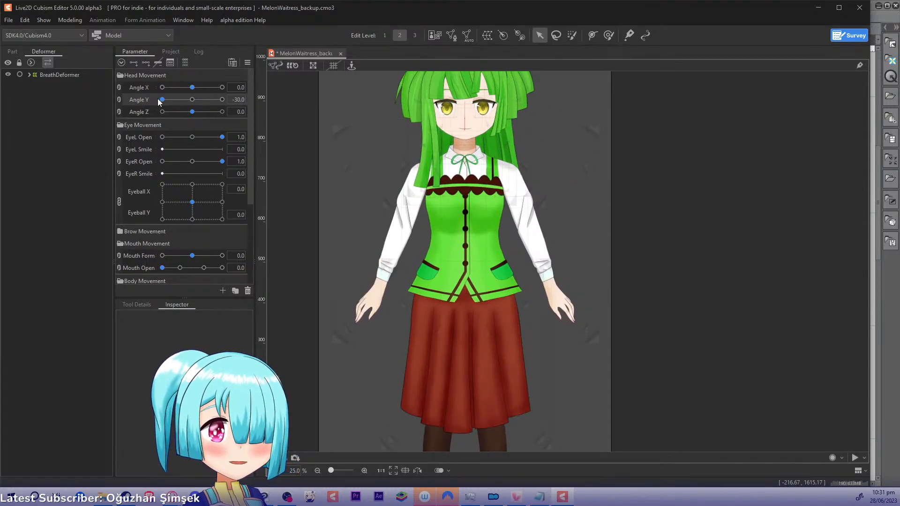
left_click_drag(158, 99, 105, 133)
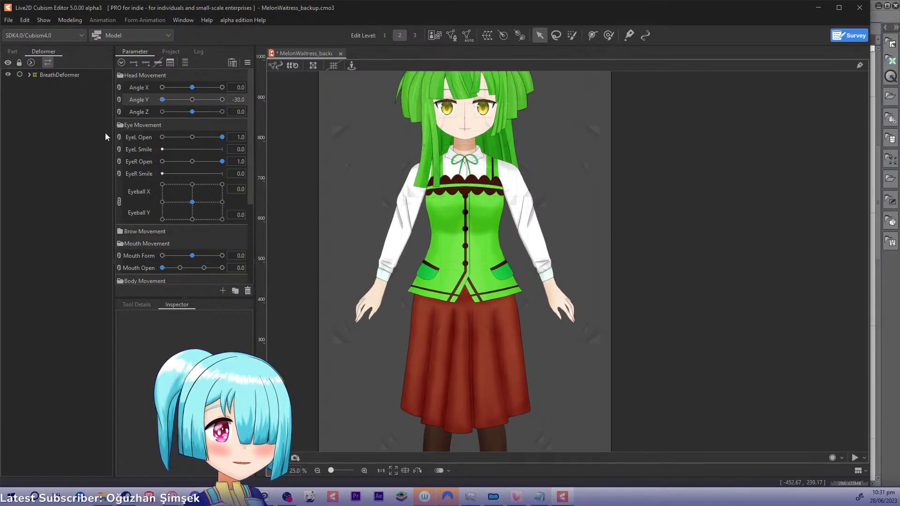
left_click_drag(385, 201, 377, 283)
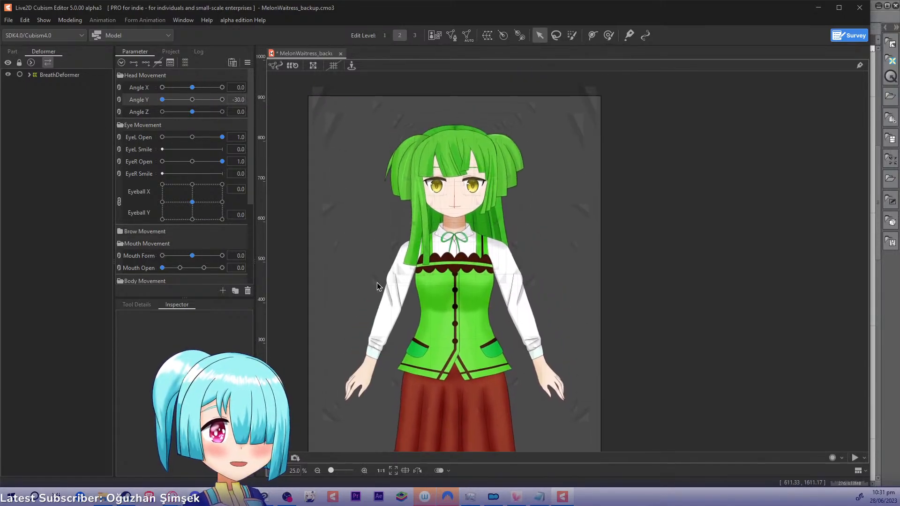
mouse_move(195, 119)
left_mouse_down()
mouse_move(252, 124)
mouse_move(123, 120)
mouse_move(196, 109)
mouse_move(218, 113)
mouse_move(112, 115)
mouse_move(192, 114)
left_mouse_up()
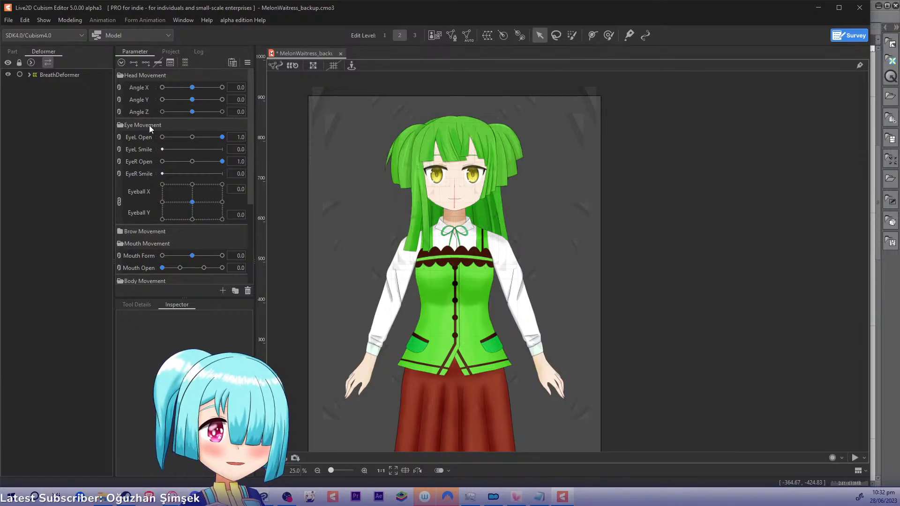
Step: Open the Physics/Scene Blending Settings and assign Angle Z to Right mouse button X in the cursor tracking settings
left_click(79, 20)
left_click(133, 218)
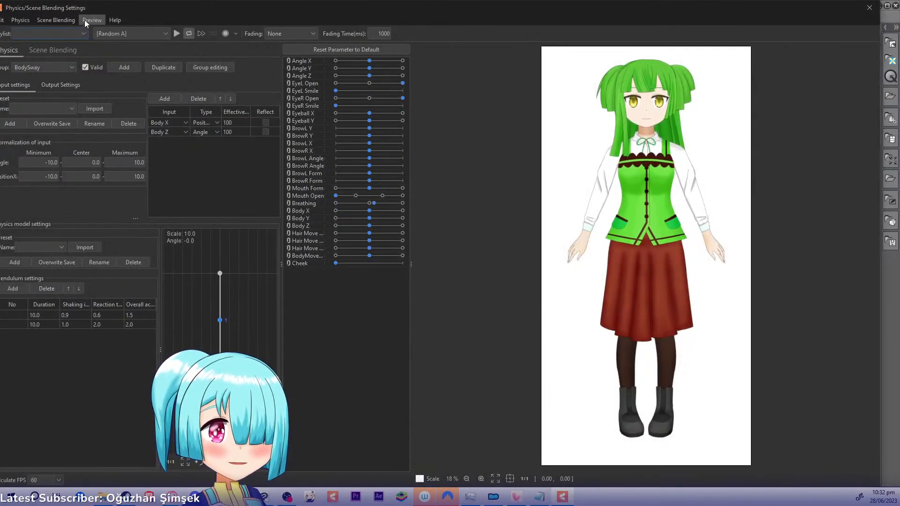
left_click_drag(161, 10, 191, 13)
double_click(192, 14)
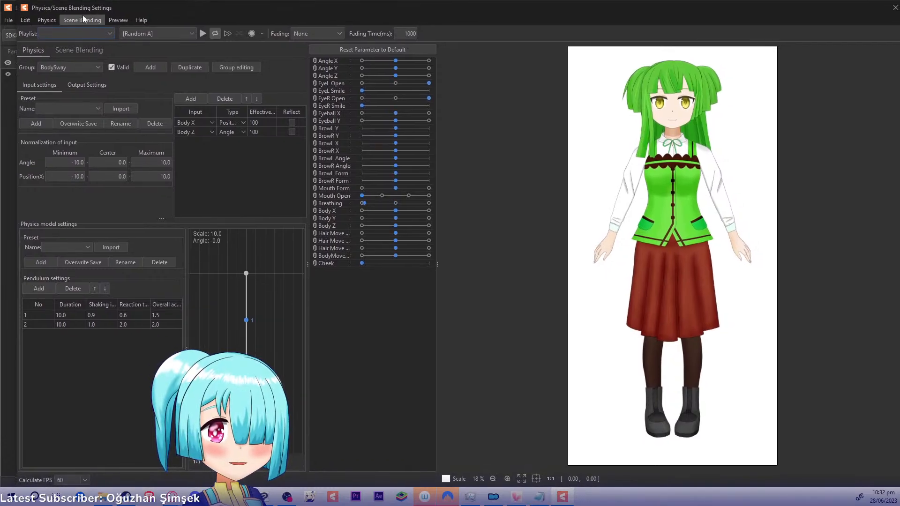
left_click(117, 20)
left_click(158, 84)
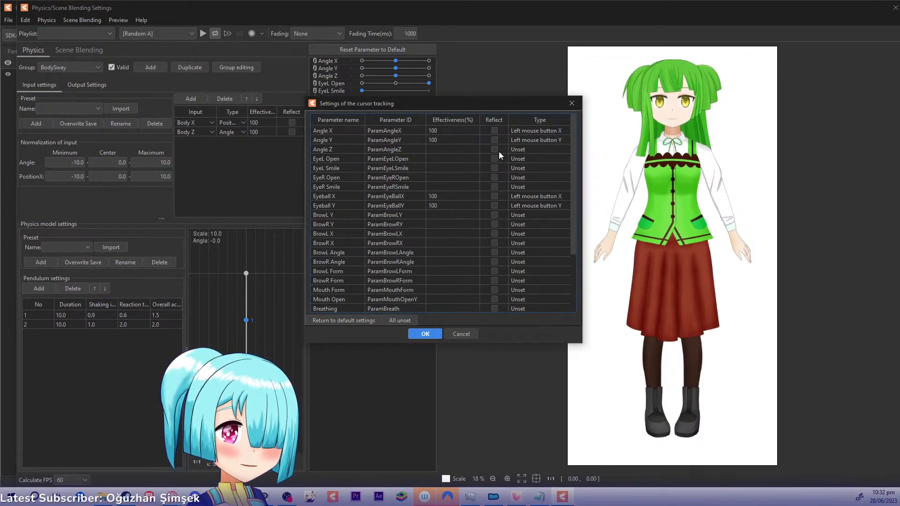
left_click(523, 148)
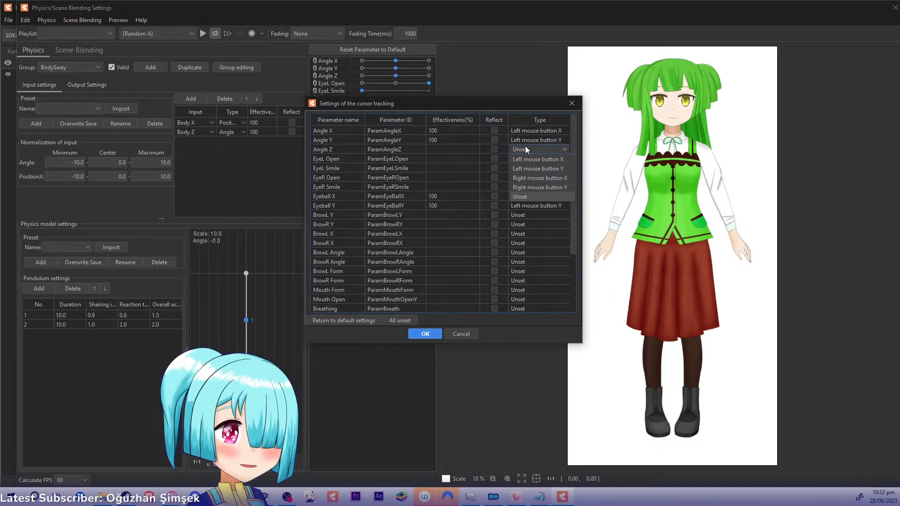
left_click(532, 177)
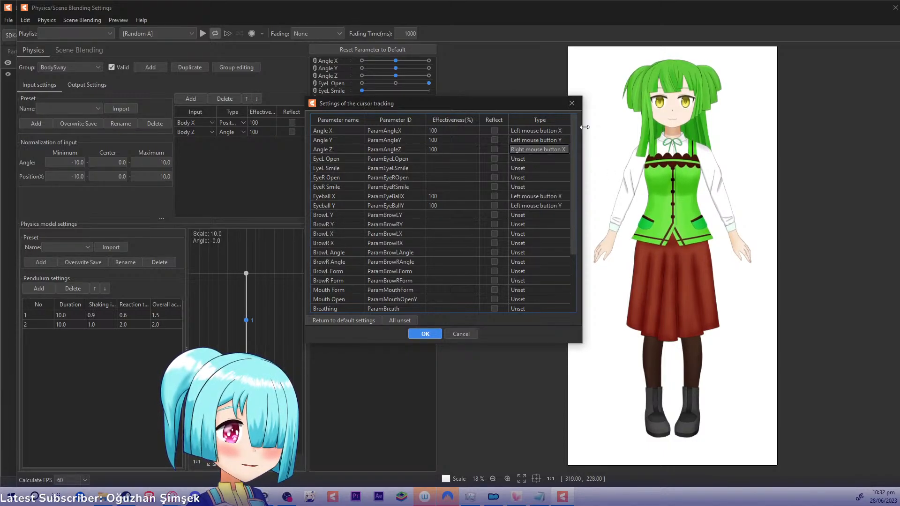
left_click(420, 334)
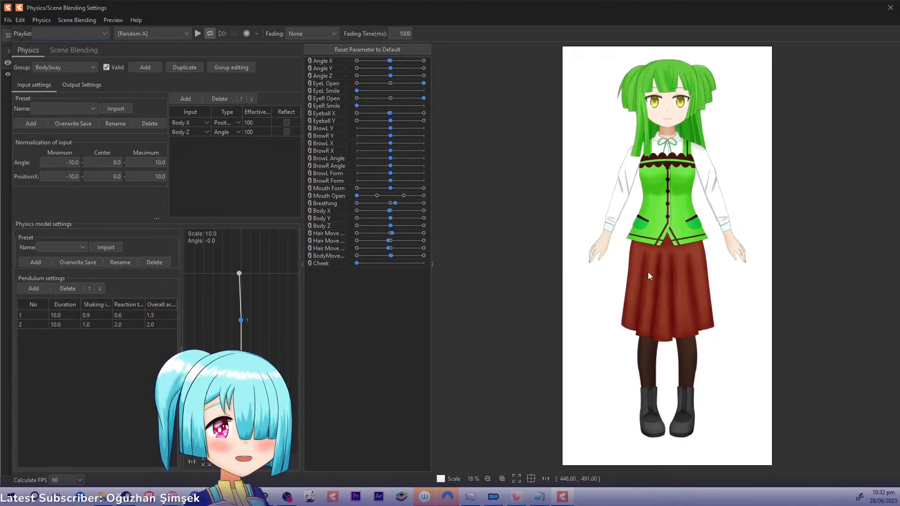
Step: Test the model's tracked movement and physics sway in the preview, and close the Physics/Scene Blending Settings
left_click_drag(647, 272, 556, 240)
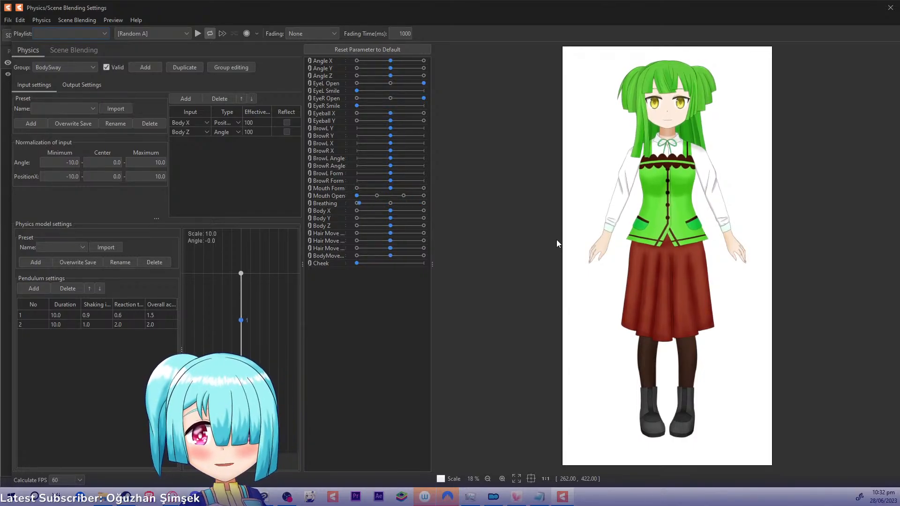
left_click(890, 7)
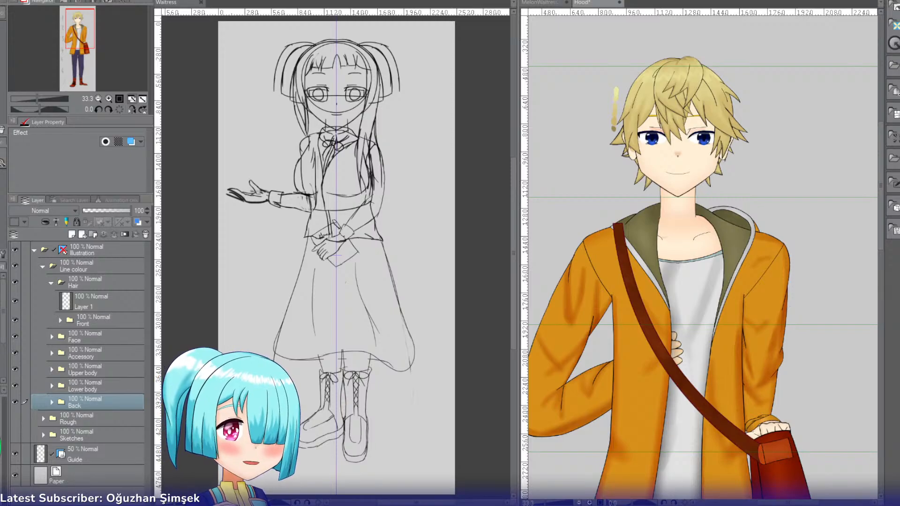
Step: Switch to the Hood illustration in Clip Studio Paint and add a new layer inside the Line colour folder above Hair
left_click(120, 100)
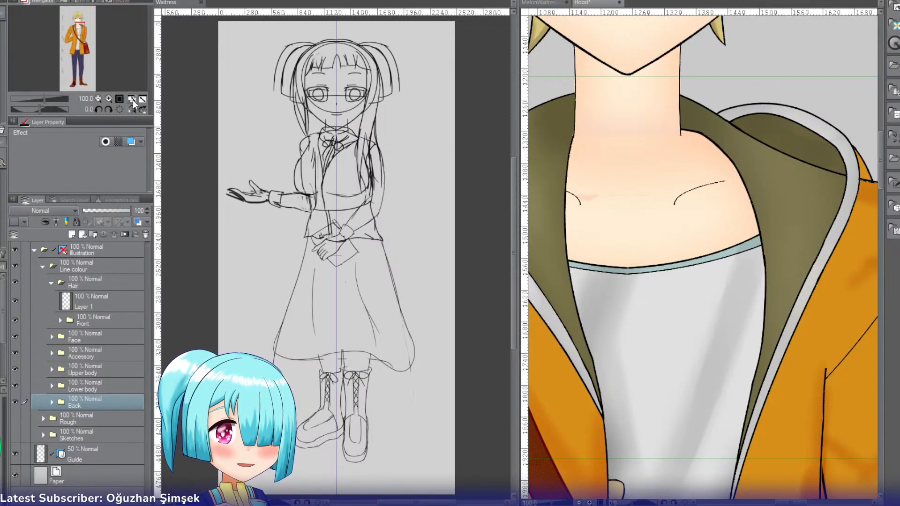
left_click(132, 99)
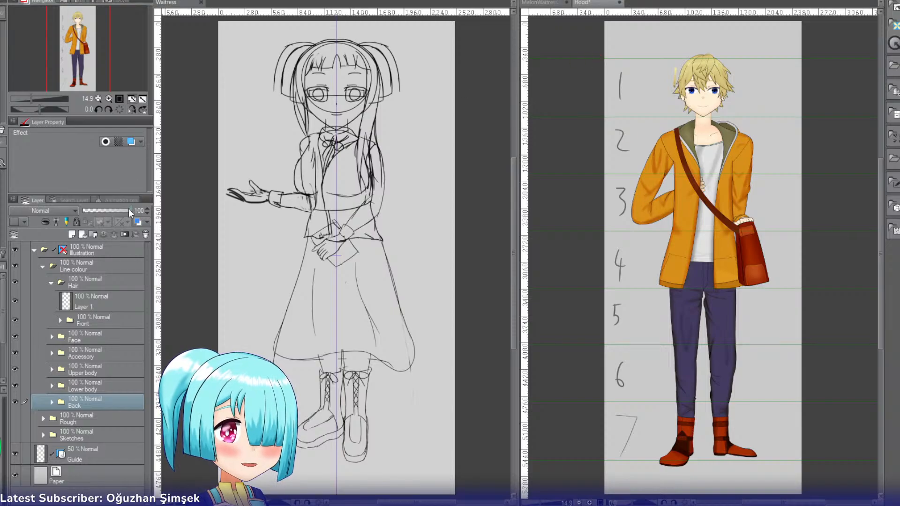
left_click(82, 266)
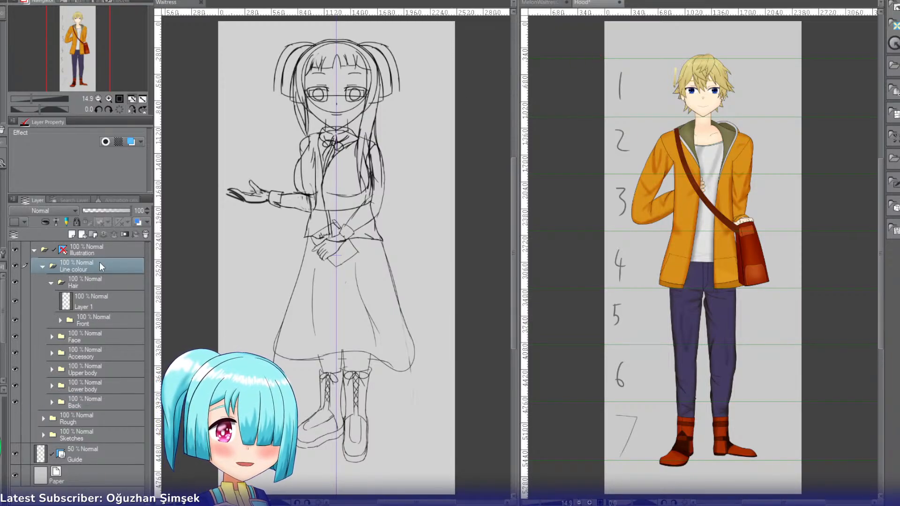
key("ctrl+shift+n")
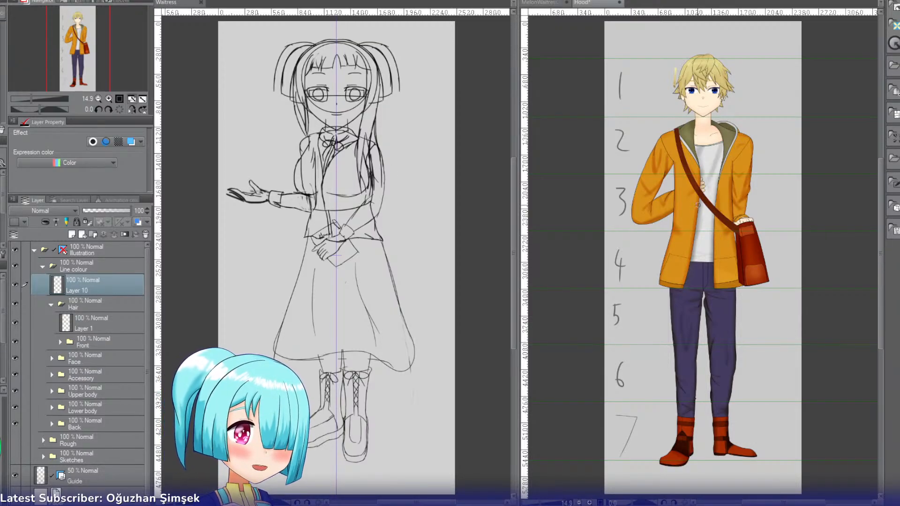
Step: Try a pink diagonal stroke from the shoulder bag's strap across the jacket and undo it
left_click_drag(700, 200, 660, 239)
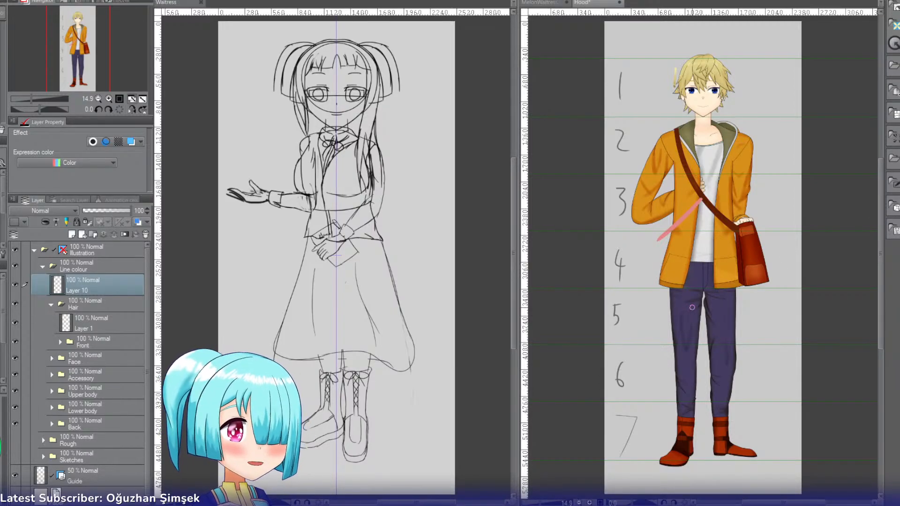
key("ctrl+z")
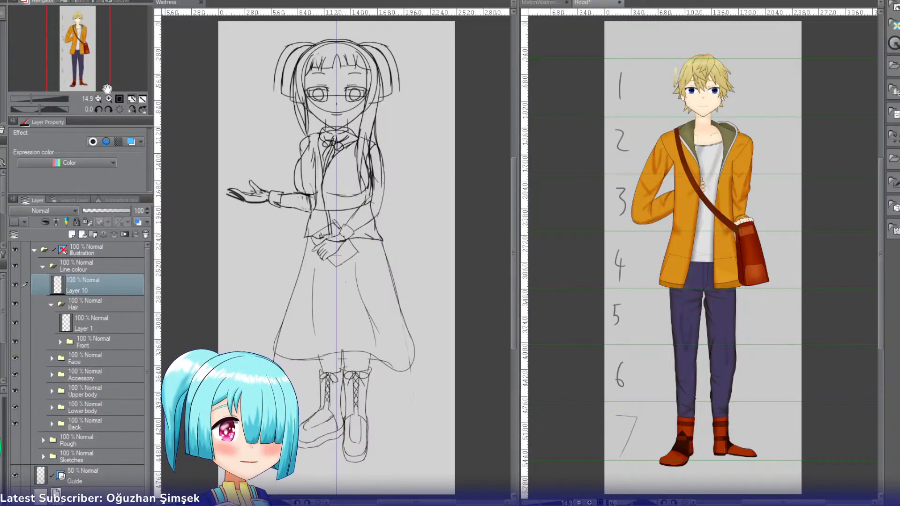
Step: Mark where both jacket sleeves join the torso with paired pink curved strokes running down from each shoulder, undoing a misplaced stroke
left_click(108, 99)
left_click_drag(93, 59, 99, 52)
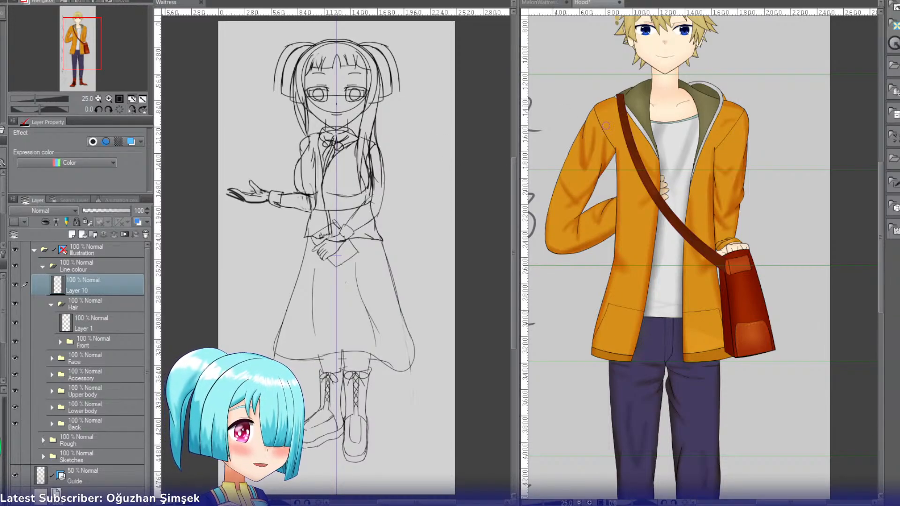
left_click_drag(596, 113, 614, 212)
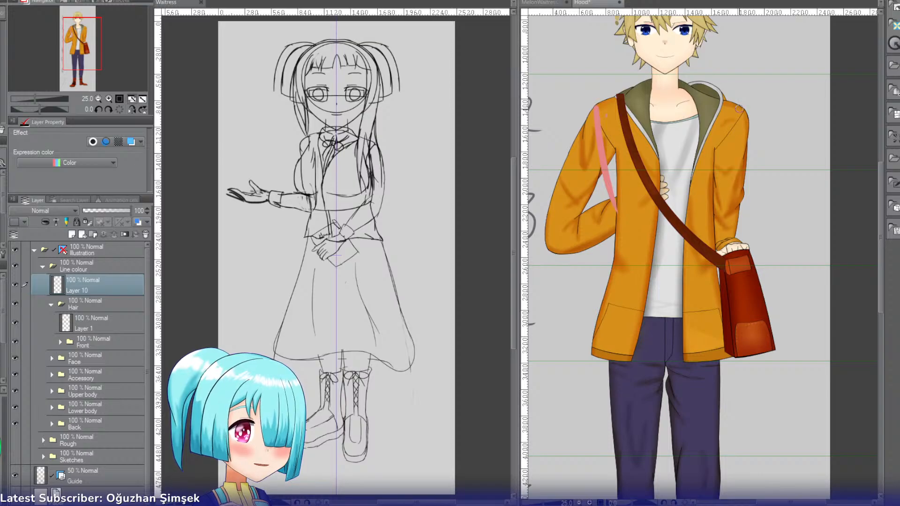
left_click_drag(730, 104, 719, 204)
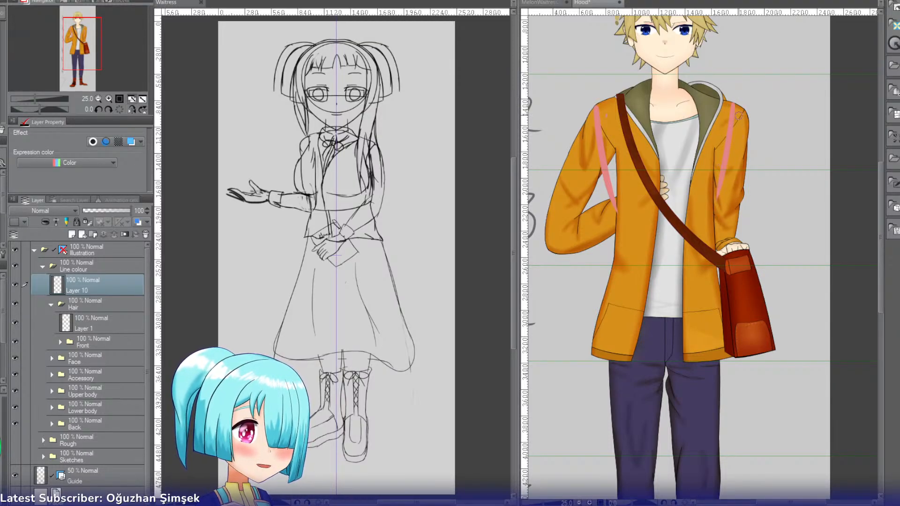
left_click_drag(731, 104, 713, 169)
left_click_drag(600, 106, 617, 174)
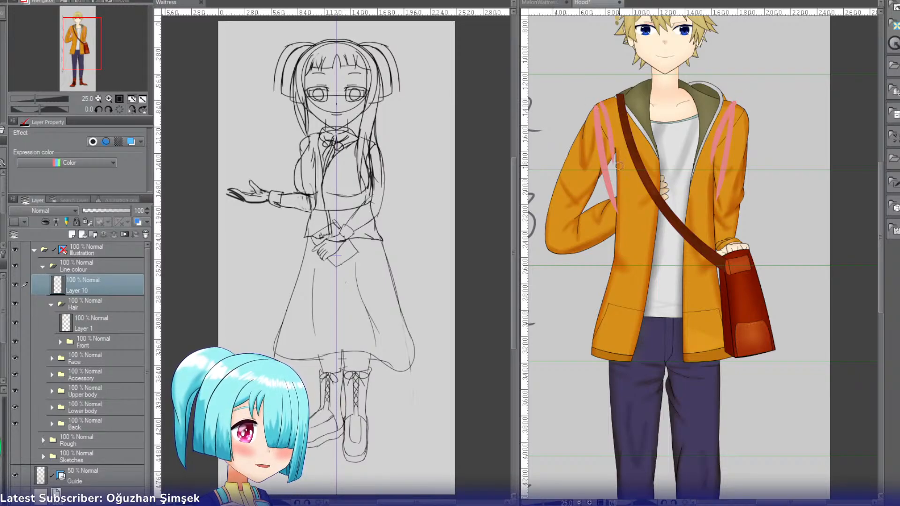
key("ctrl+z")
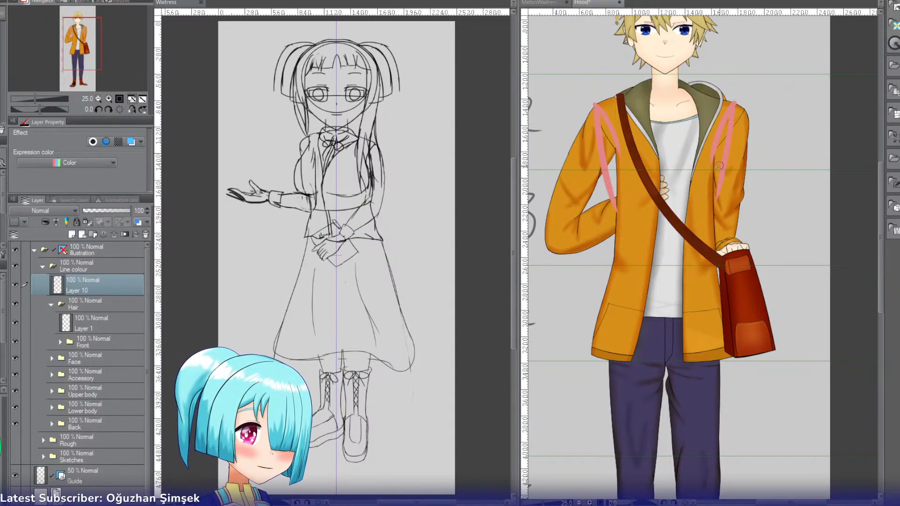
Step: Try curved pink strokes extending the armhole mark above the shoulder bag inward toward the jacket's front, undoing rejected attempts
left_click_drag(720, 174, 707, 213)
key("ctrl+z")
left_click_drag(724, 151, 703, 210)
key("ctrl+z")
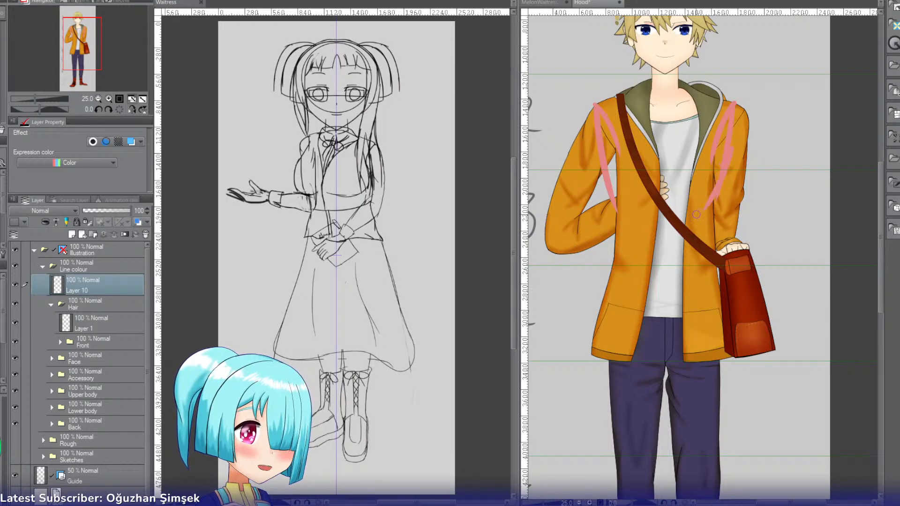
Step: Redraw the pink inner armhole curve above the shoulder bag and extend the torso's side line down past the bag's edge, undoing a misplaced stroke
key("ctrl+z")
left_click_drag(730, 151, 693, 227)
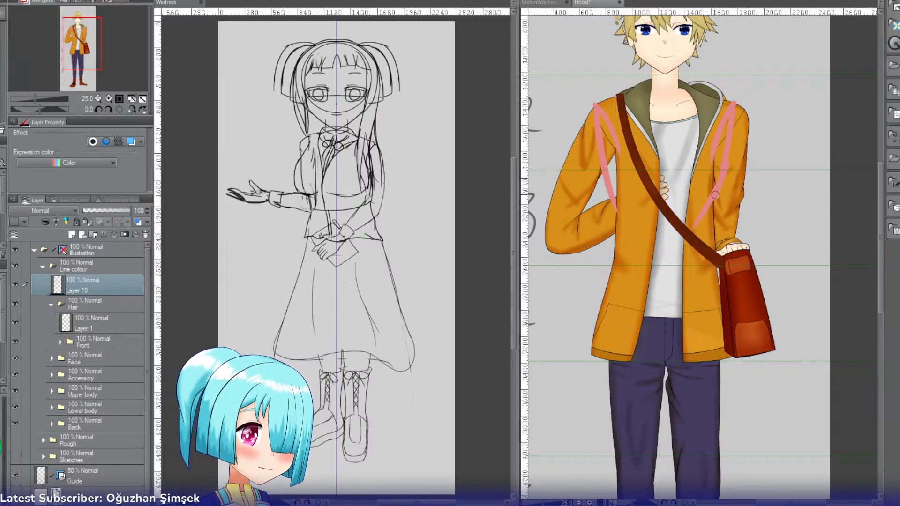
left_click_drag(718, 190, 724, 285)
key("ctrl+z")
left_click_drag(714, 185, 725, 279)
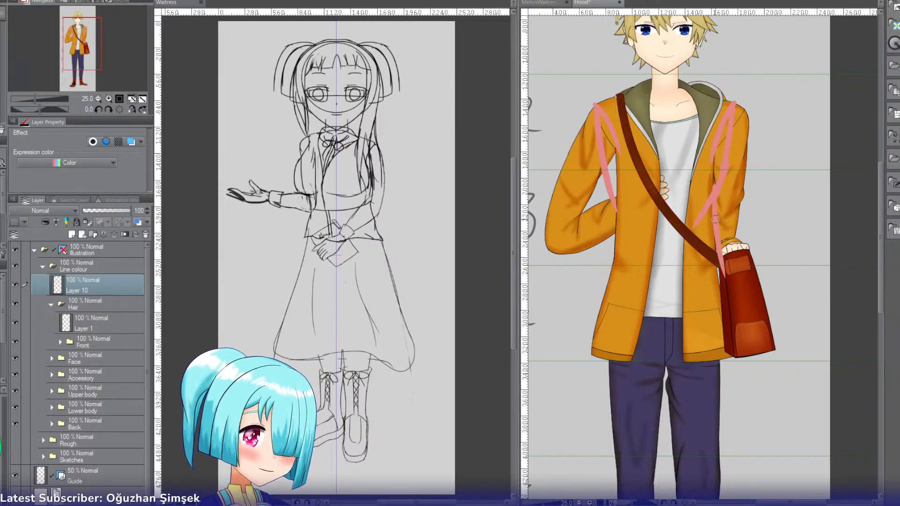
left_click_drag(715, 219, 725, 332)
Step: Draw the opposite pink torso side line from the armpit down to the jacket hem, undoing rejected strokes
left_click_drag(603, 177, 601, 277)
key("ctrl+z")
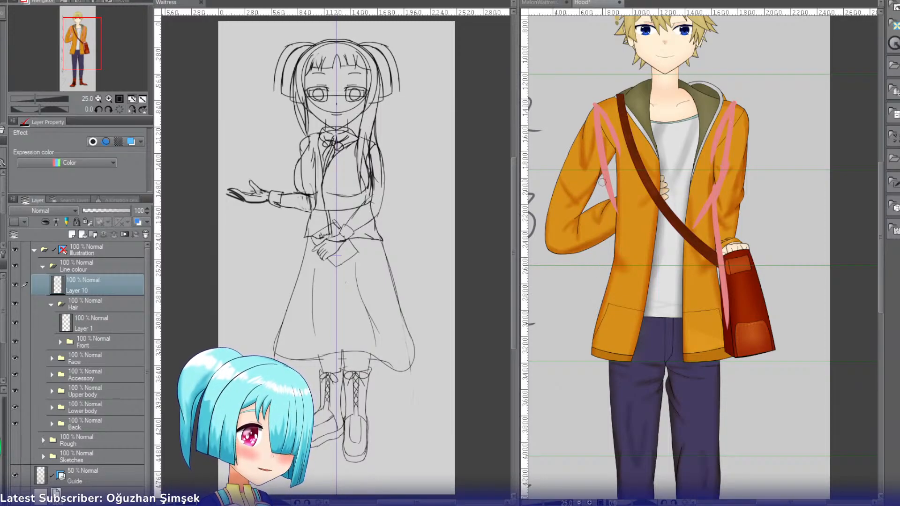
key("ctrl+z")
left_click_drag(602, 181, 600, 299)
left_click_drag(606, 241, 601, 328)
key("ctrl+z")
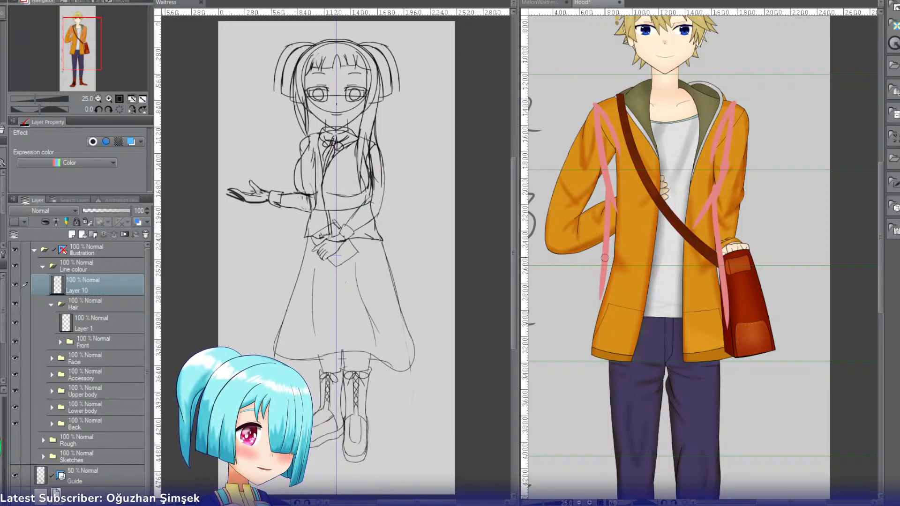
left_click_drag(605, 259, 604, 361)
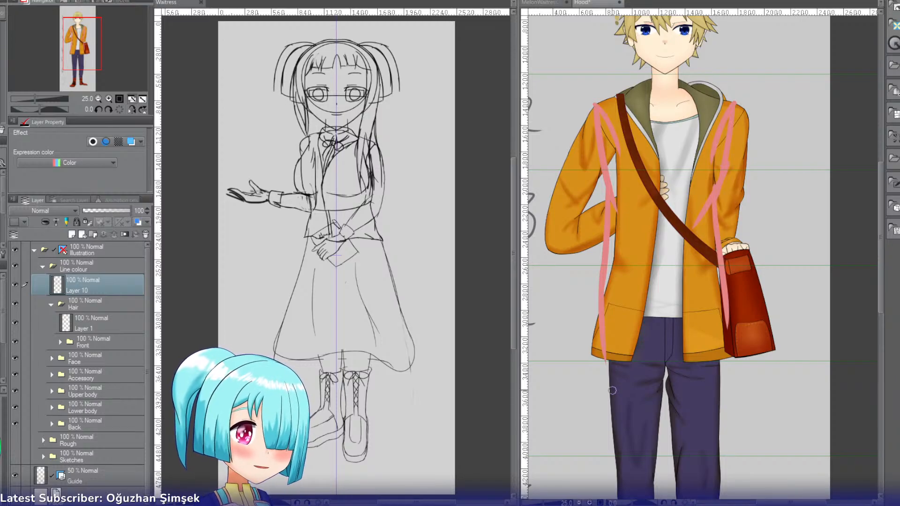
key("ctrl+z")
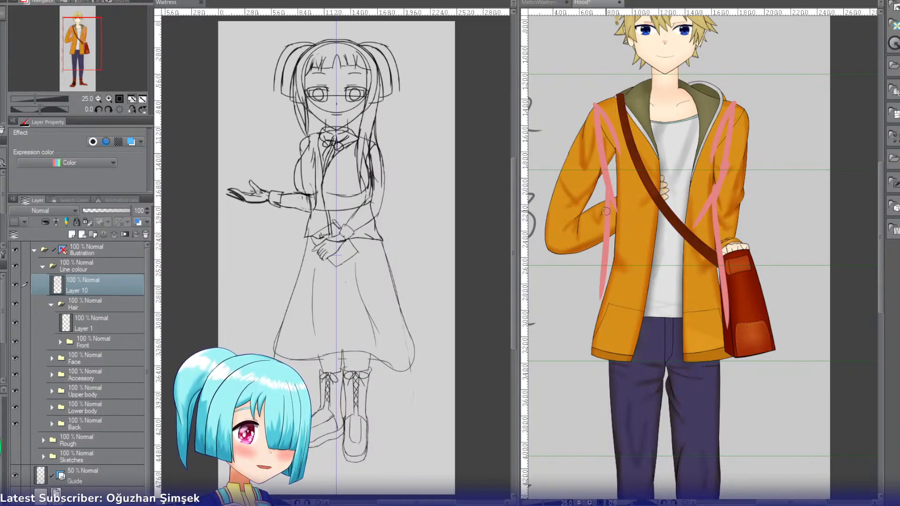
left_click_drag(605, 240, 605, 316)
key("ctrl+z")
left_click_drag(607, 269, 609, 348)
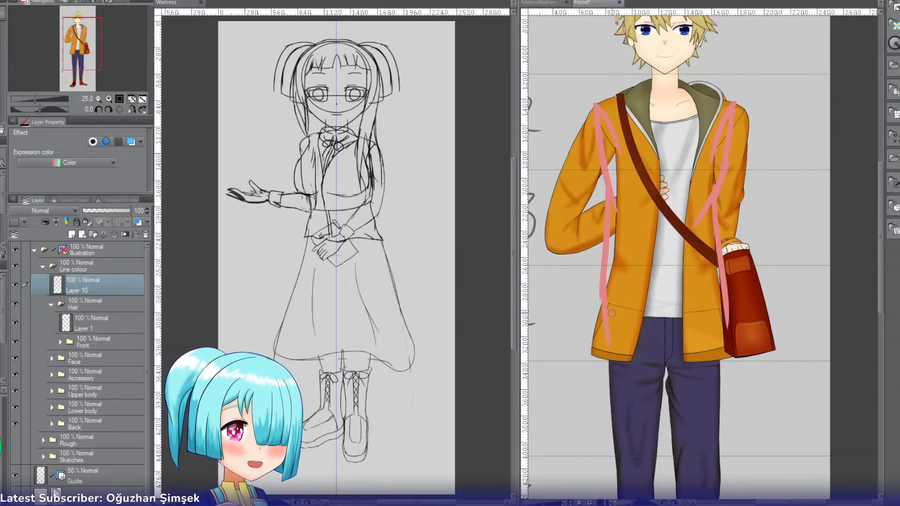
Step: Outline the bent arm's upper arm and forearm in pink over the jacket, and trace the arm above the shoulder bag down to the hand
left_click_drag(593, 107, 567, 219)
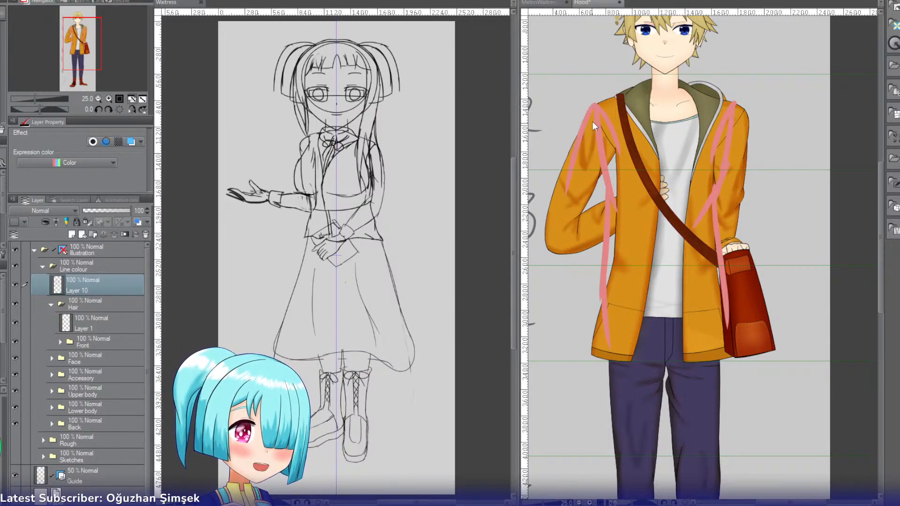
mouse_move(614, 150)
left_mouse_down()
mouse_move(607, 185)
mouse_move(593, 201)
left_mouse_up()
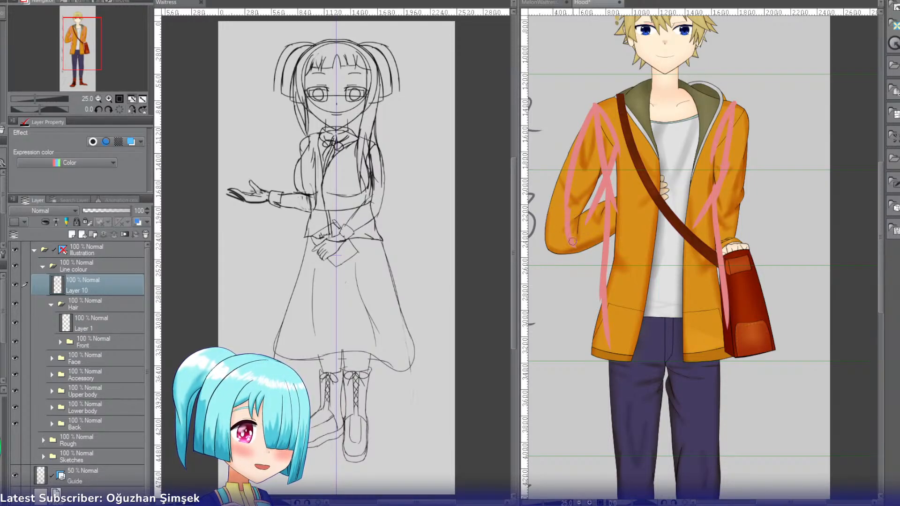
left_click_drag(656, 206, 589, 240)
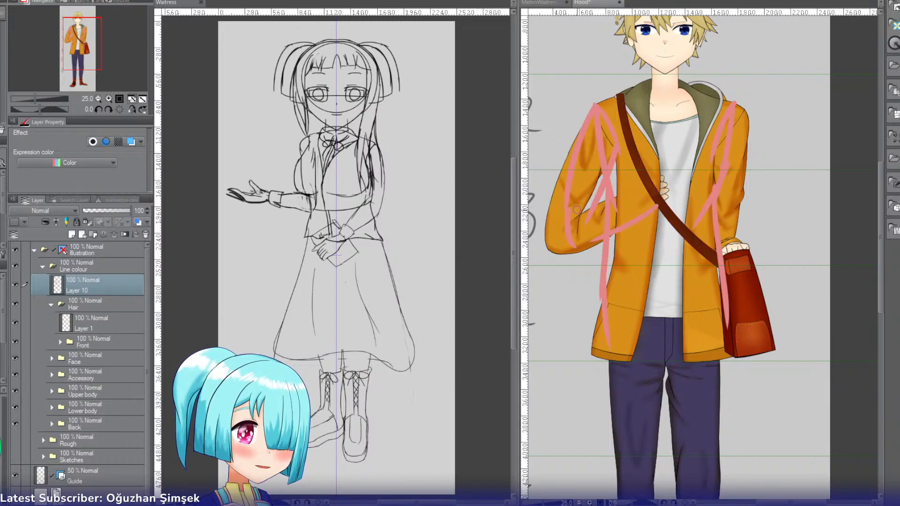
mouse_move(645, 187)
left_mouse_down()
mouse_move(612, 194)
mouse_move(586, 215)
left_mouse_up()
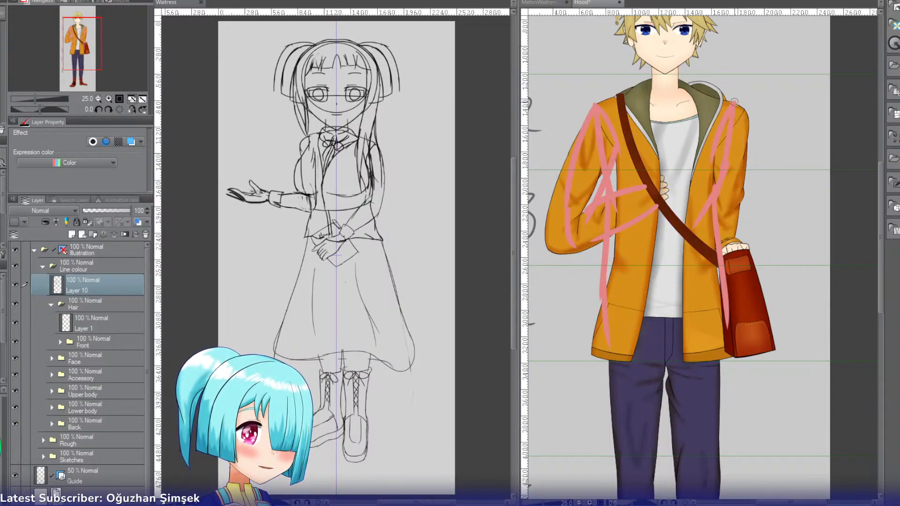
left_click_drag(733, 102, 742, 164)
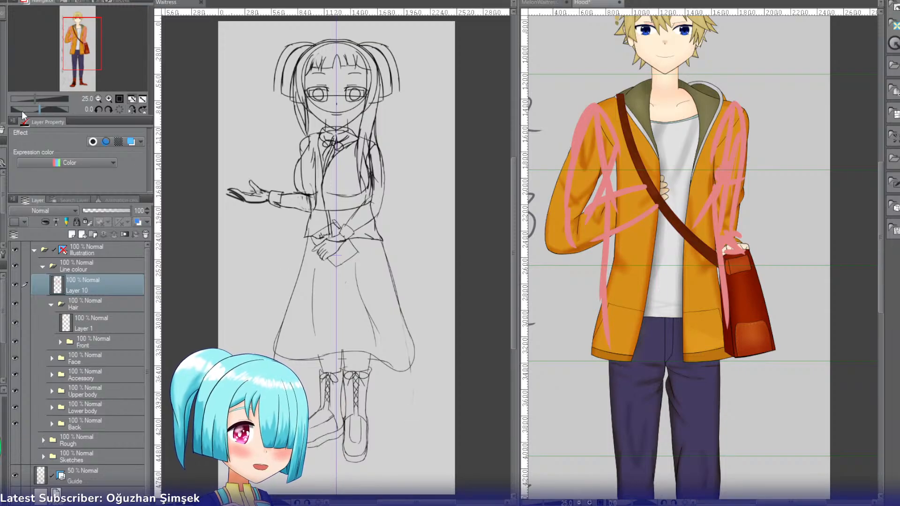
Step: Draw a pink outer thigh line below the shoulder bag and a horizontal hip line across the jacket at the shirt's hem, undoing rejected strokes
left_click_drag(95, 48, 111, 60)
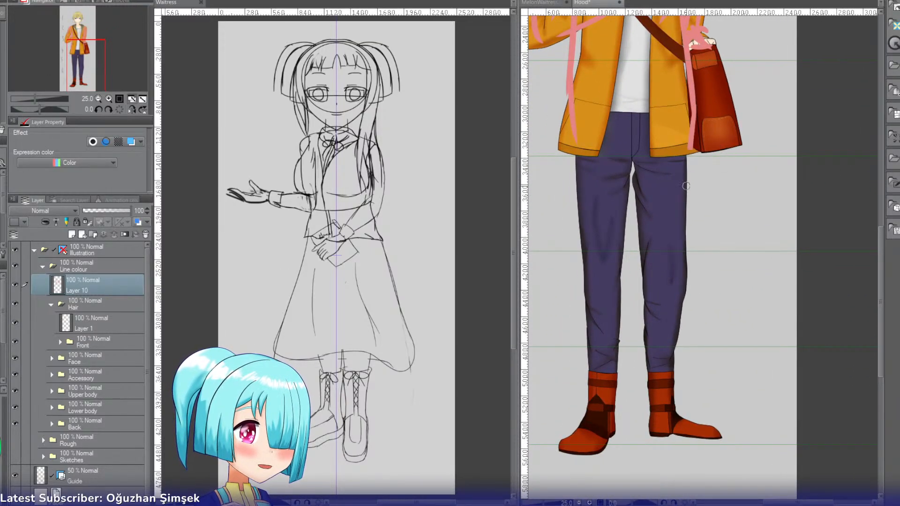
left_click_drag(692, 114, 682, 274)
left_click_drag(636, 149, 646, 260)
key("ctrl+z")
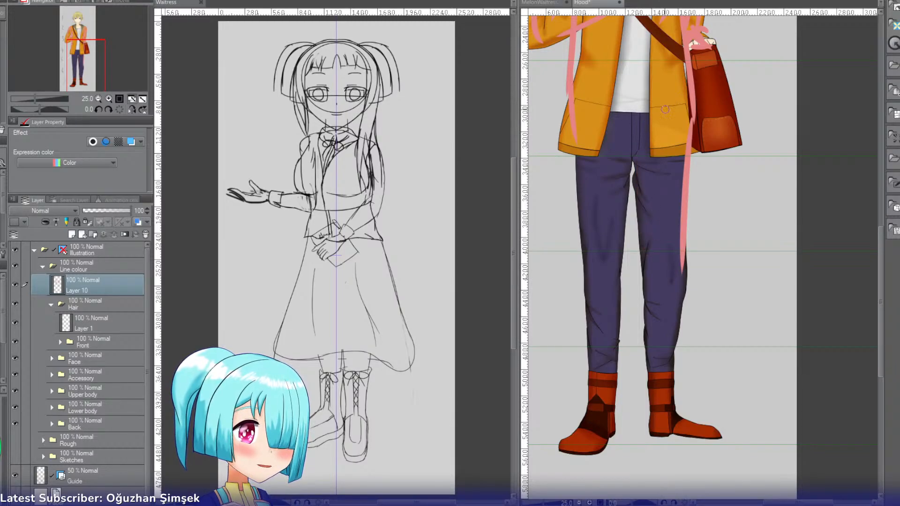
mouse_move(687, 97)
left_mouse_down()
mouse_move(635, 110)
mouse_move(648, 107)
mouse_move(607, 103)
left_mouse_up()
key("ctrl+z")
left_click_drag(688, 95, 581, 92)
key("ctrl+z")
key("ctrl+z")
left_click_drag(689, 96, 567, 96)
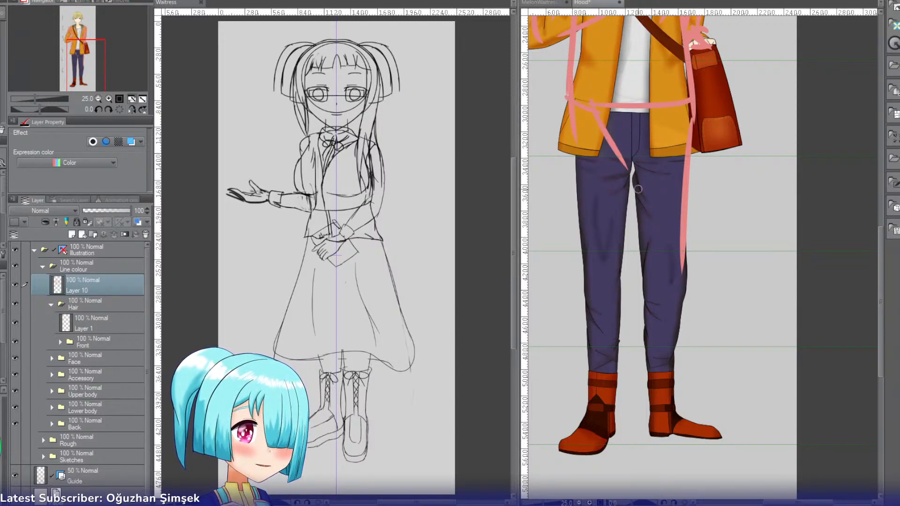
Step: Draw pink V-shaped pelvis lines from both hips to the crotch and two inner thigh lines below, undoing rejected attempts
left_click_drag(589, 113, 627, 165)
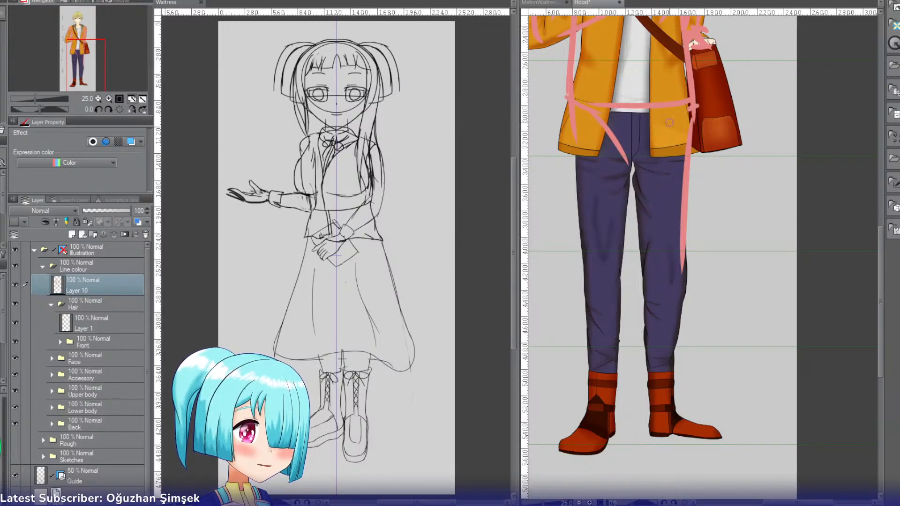
key("ctrl+z")
mouse_move(690, 103)
left_mouse_down()
mouse_move(646, 164)
mouse_move(623, 161)
mouse_move(611, 290)
left_mouse_up()
key("ctrl+z")
key("ctrl+z")
mouse_move(630, 162)
left_mouse_down()
mouse_move(622, 234)
mouse_move(642, 275)
left_mouse_up()
key("ctrl+z")
key("ctrl+z")
mouse_move(630, 161)
left_mouse_down()
mouse_move(626, 211)
mouse_move(639, 272)
left_mouse_up()
key("ctrl+z")
key("ctrl+z")
mouse_move(628, 164)
left_mouse_down()
mouse_move(660, 314)
mouse_move(650, 286)
left_mouse_up()
key("ctrl+z")
left_click_drag(630, 161, 647, 279)
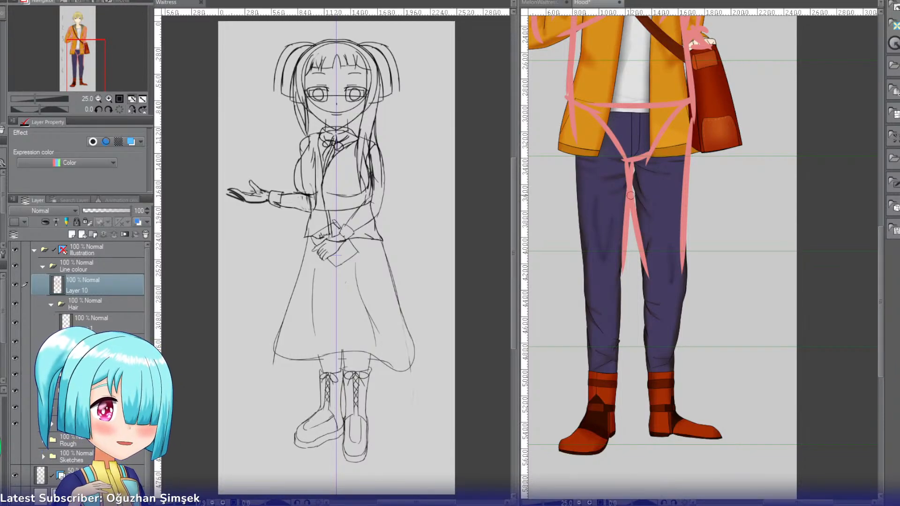
Step: Outline the leg opposite the shoulder bag in pink along its outer and inner edges down to the boot top
left_click_drag(571, 143, 584, 288)
left_click_drag(627, 259, 617, 388)
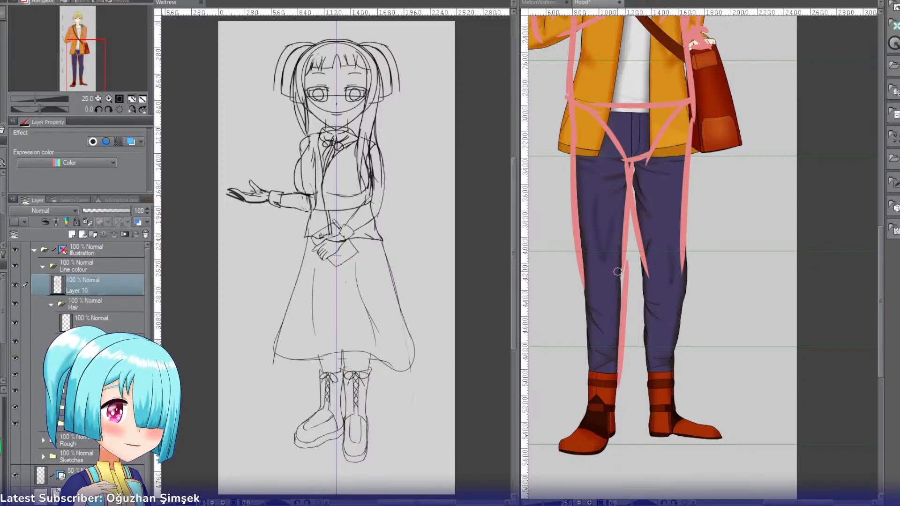
left_click_drag(584, 281, 592, 372)
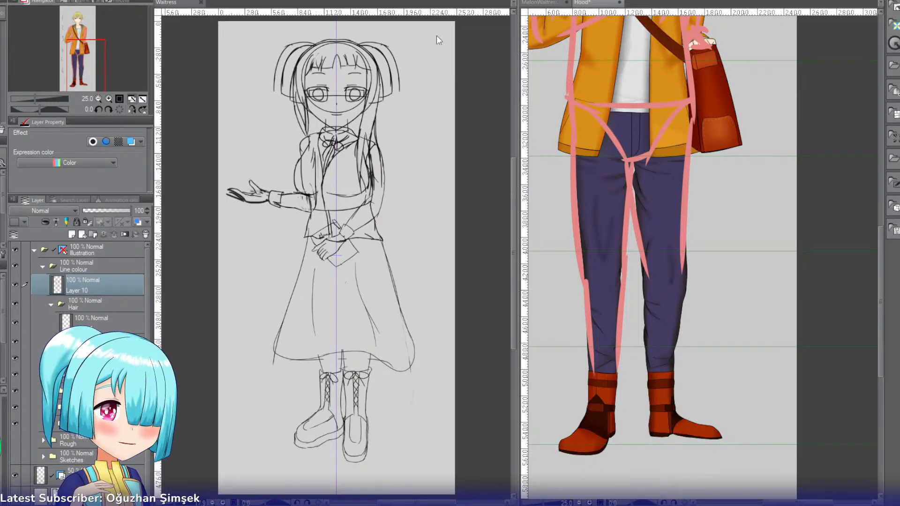
Step: Circle both boots with pink strokes to mark the feet as separate parts
mouse_move(92, 71)
left_mouse_down()
mouse_move(92, 40)
mouse_move(90, 84)
left_mouse_up()
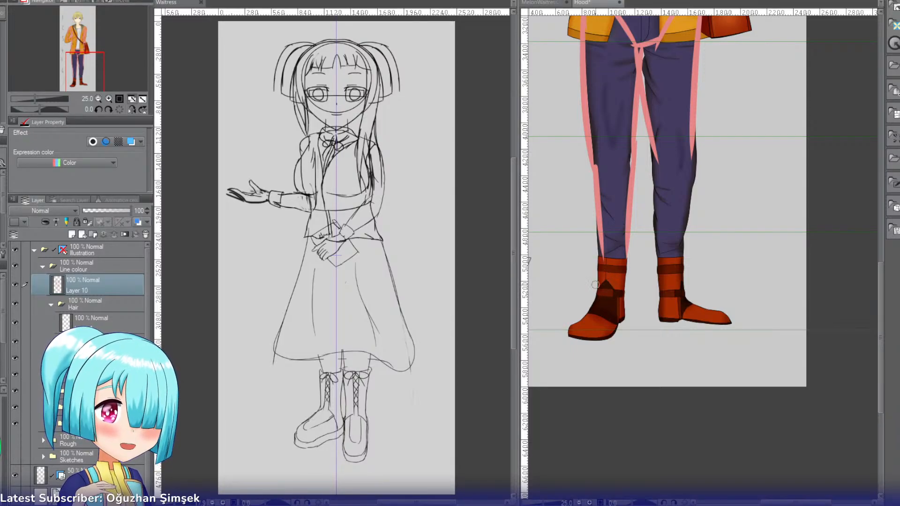
mouse_move(598, 249)
left_mouse_down()
mouse_move(601, 352)
mouse_move(602, 253)
left_mouse_up()
left_click_drag(666, 253, 653, 272)
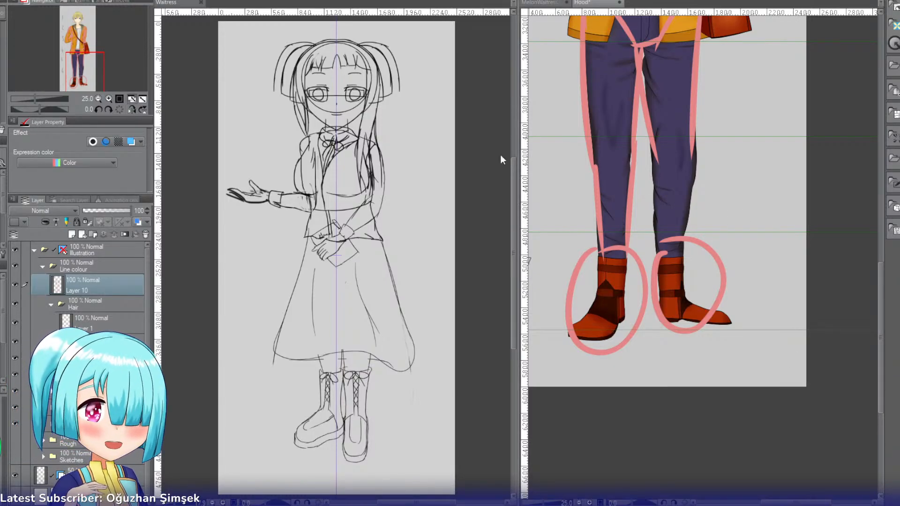
Step: Draw a pink stroke along the cheek and jaw on the face's shoulder-bag side, undoing rejected attempts
left_click_drag(63, 69, 75, 16)
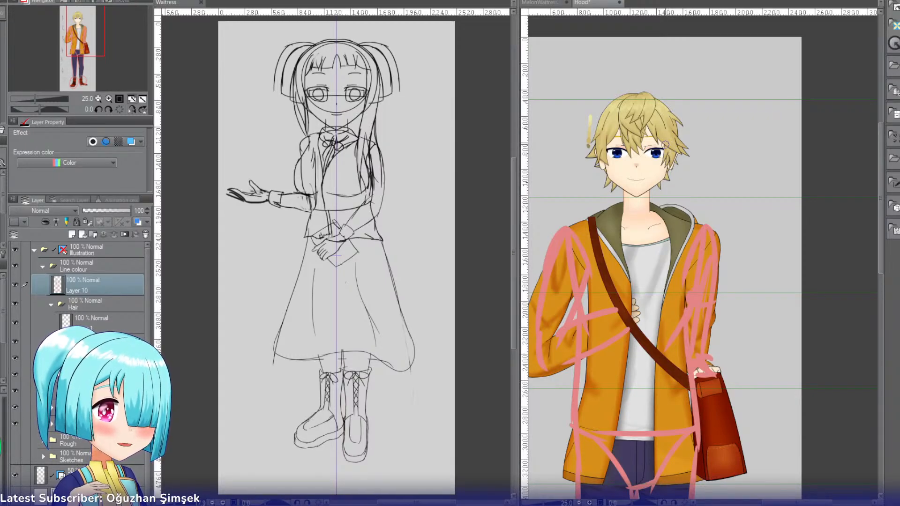
mouse_move(668, 152)
left_mouse_down()
mouse_move(664, 189)
mouse_move(647, 220)
left_mouse_up()
key("ctrl+z")
left_click_drag(664, 183, 649, 207)
key("ctrl+z")
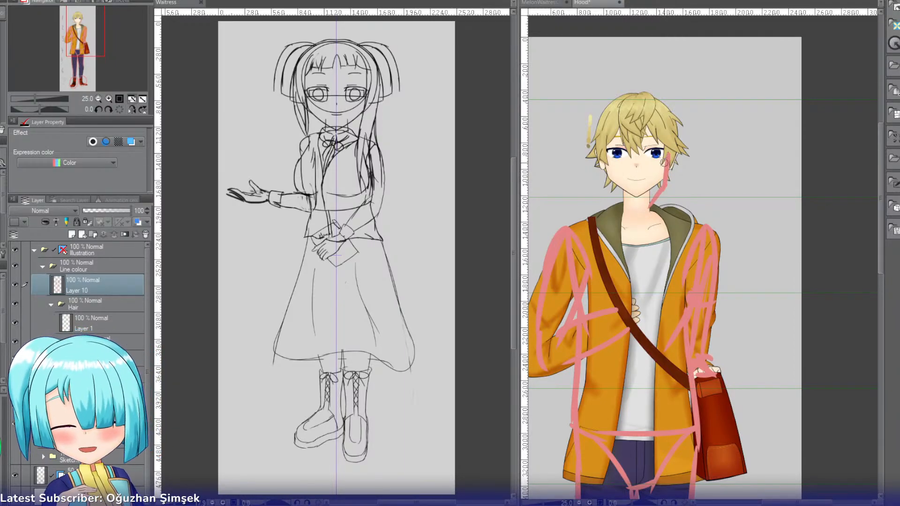
Step: Lasso the pink jaw stroke, move it slightly up to fit the face and deselect it
key("m")
mouse_move(651, 116)
left_mouse_down()
mouse_move(698, 171)
mouse_move(649, 134)
left_mouse_up()
key("ctrl+t")
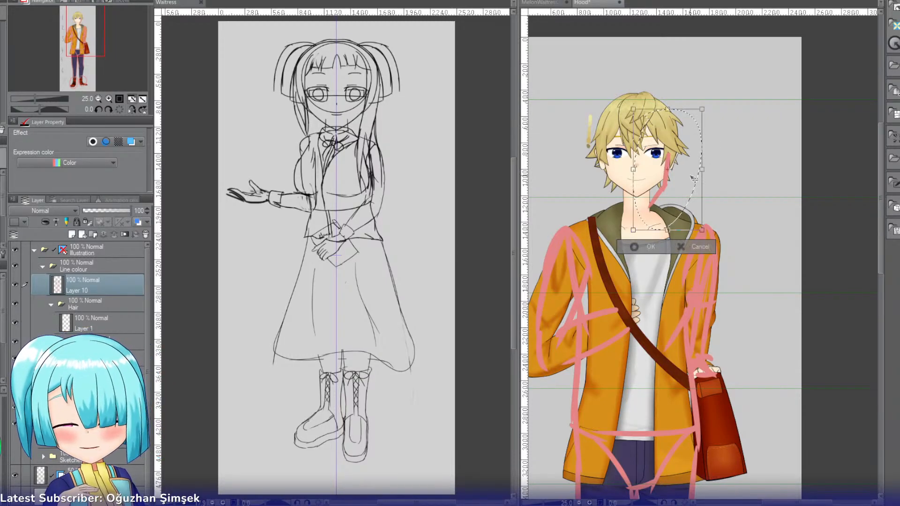
left_click_drag(673, 192, 674, 183)
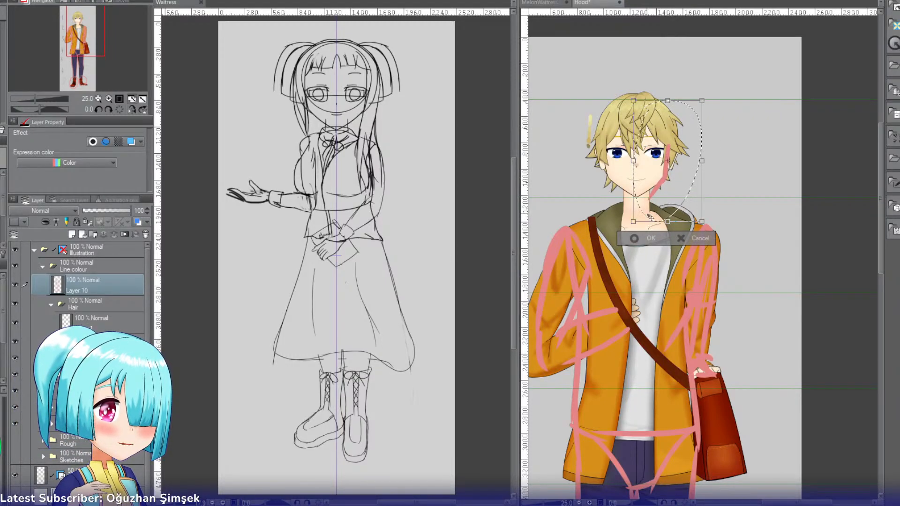
left_click(636, 237)
left_click(575, 238)
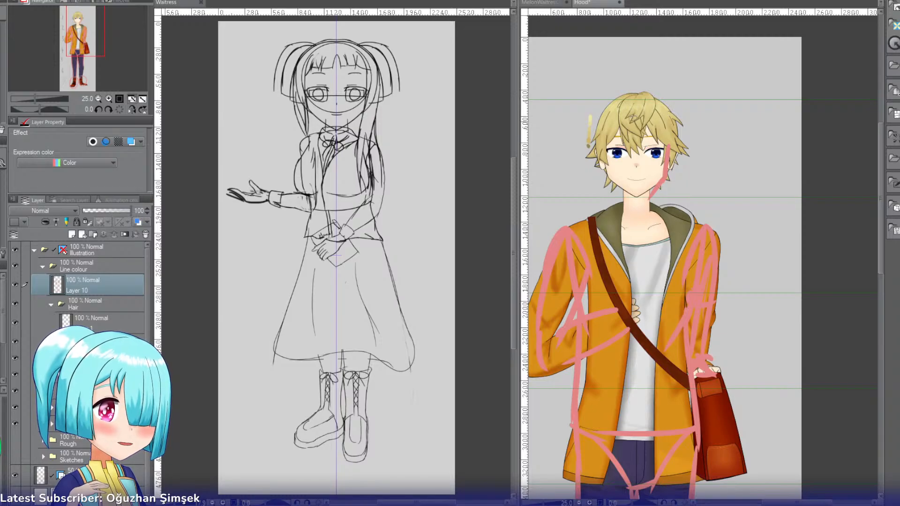
Step: Outline the head in pink with curves over both sides of the hair and along the remaining cheek to the chin, undoing rejected strokes
key("b")
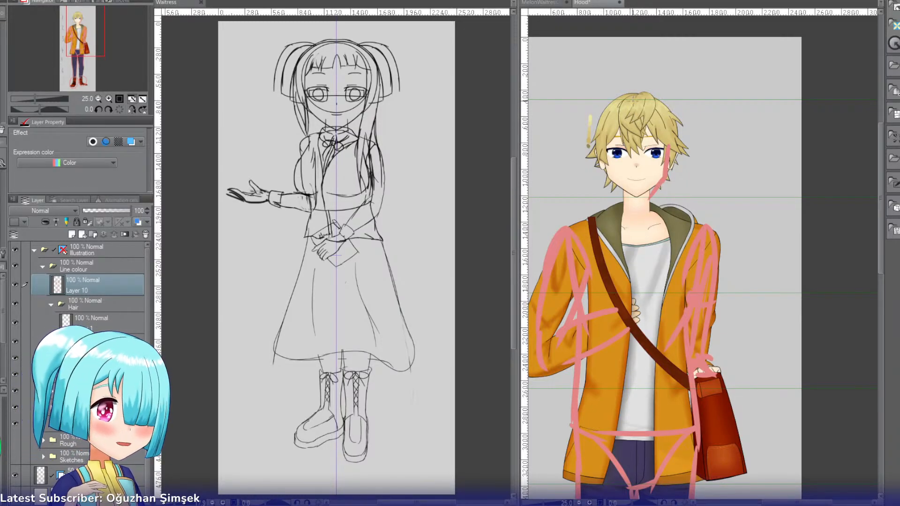
left_click_drag(619, 102, 605, 144)
key("ctrl+z")
left_click_drag(633, 104, 629, 155)
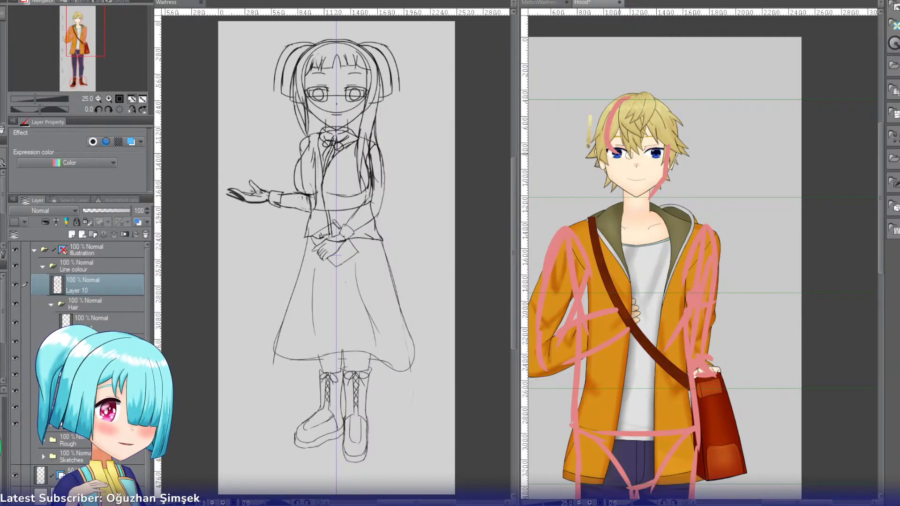
key("ctrl+z")
mouse_move(639, 92)
left_mouse_down()
mouse_move(640, 160)
mouse_move(647, 156)
mouse_move(653, 169)
left_mouse_up()
key("ctrl+z")
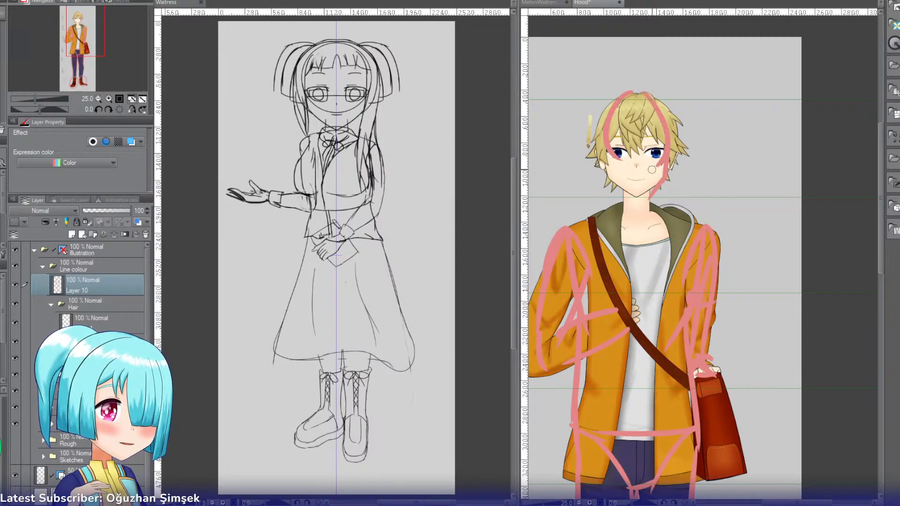
mouse_move(605, 140)
left_mouse_down()
mouse_move(616, 203)
mouse_move(608, 178)
mouse_move(655, 212)
mouse_move(622, 183)
mouse_move(631, 200)
left_mouse_up()
key("ctrl+z")
key("ctrl+z")
left_click_drag(666, 176, 636, 206)
key("ctrl+z")
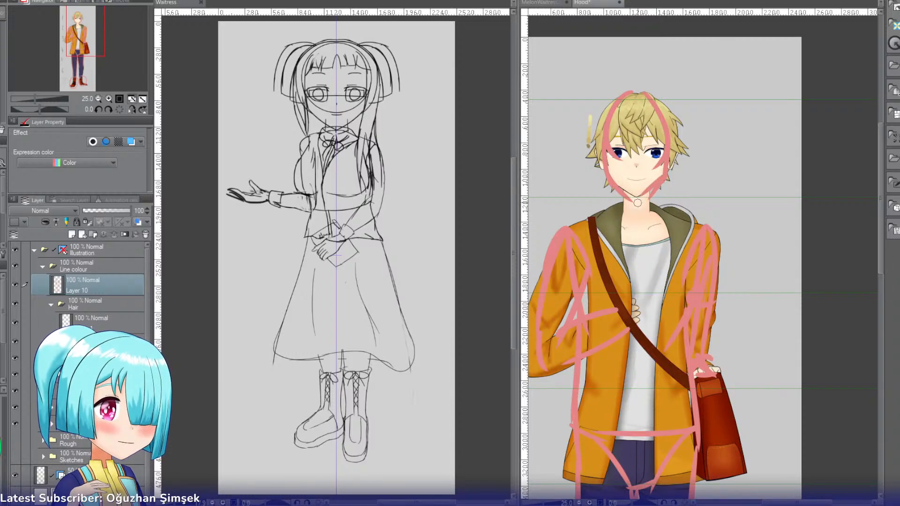
Step: Mark the facial features in pink with a line across the eyes, nose and mouth strokes, and a forehead line, undoing rejected strokes
mouse_move(605, 161)
left_mouse_down()
mouse_move(675, 163)
mouse_move(663, 153)
left_mouse_up()
key("ctrl+z")
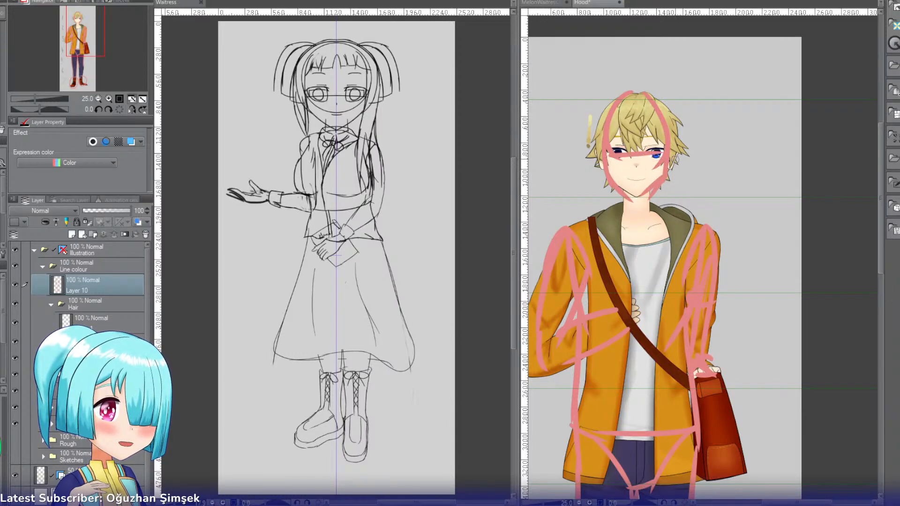
key("ctrl+z")
mouse_move(608, 151)
left_mouse_down()
mouse_move(664, 153)
mouse_move(635, 175)
mouse_move(646, 181)
left_mouse_up()
key("ctrl+z")
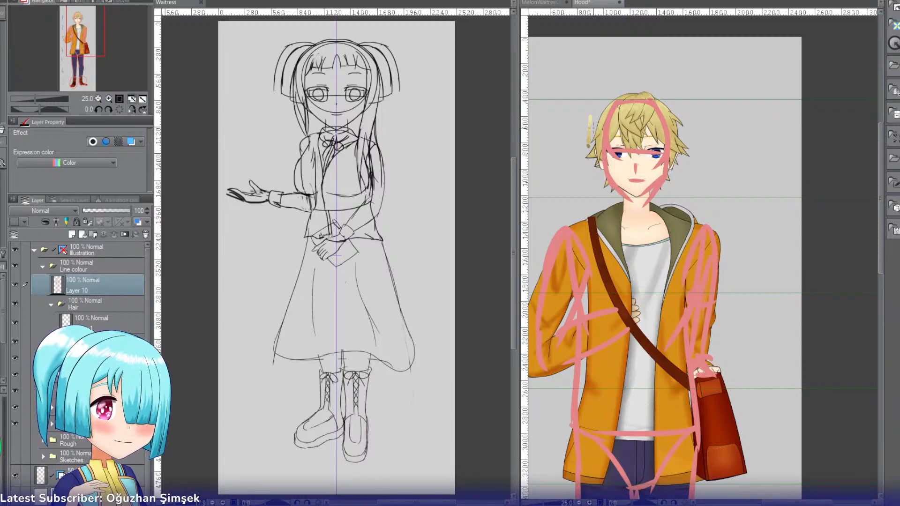
Step: Draw two short pink collarbone strokes across the jacket's hood, one on each side of the neck
left_click_drag(85, 27, 88, 42)
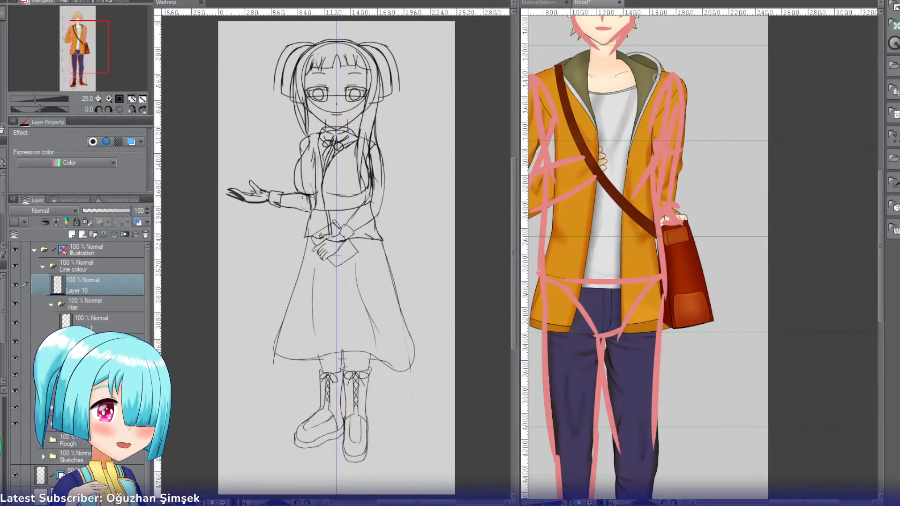
left_click_drag(645, 77, 623, 85)
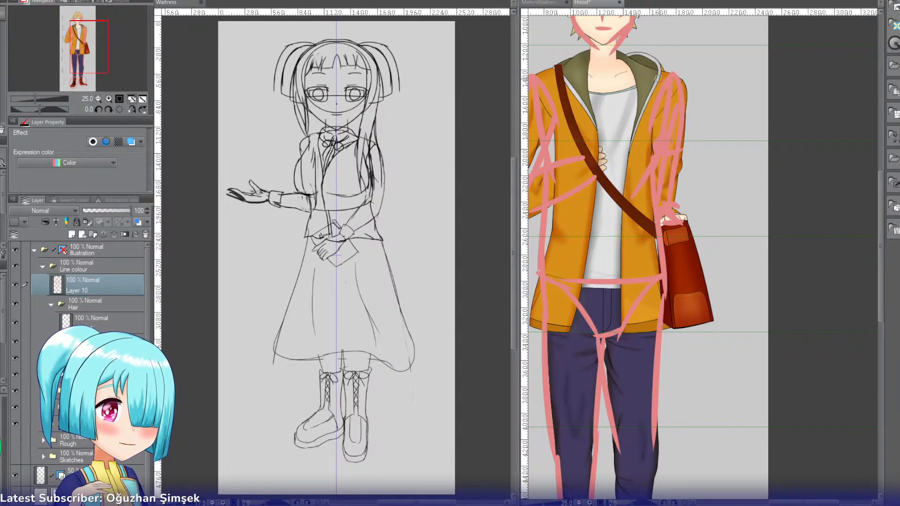
left_click_drag(558, 80, 591, 83)
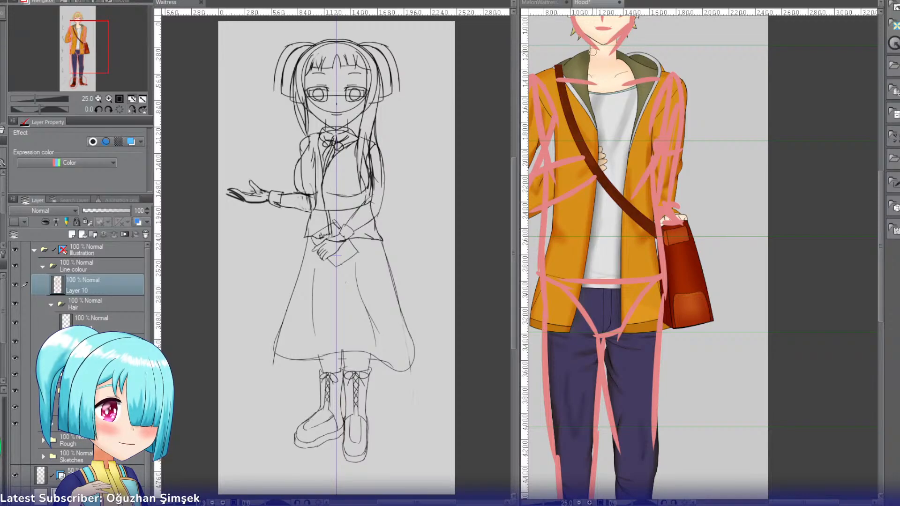
Step: Draw a short pink stroke down the side of Hood's neck, joining the jaw to the collarbone
left_click_drag(616, 51, 619, 74)
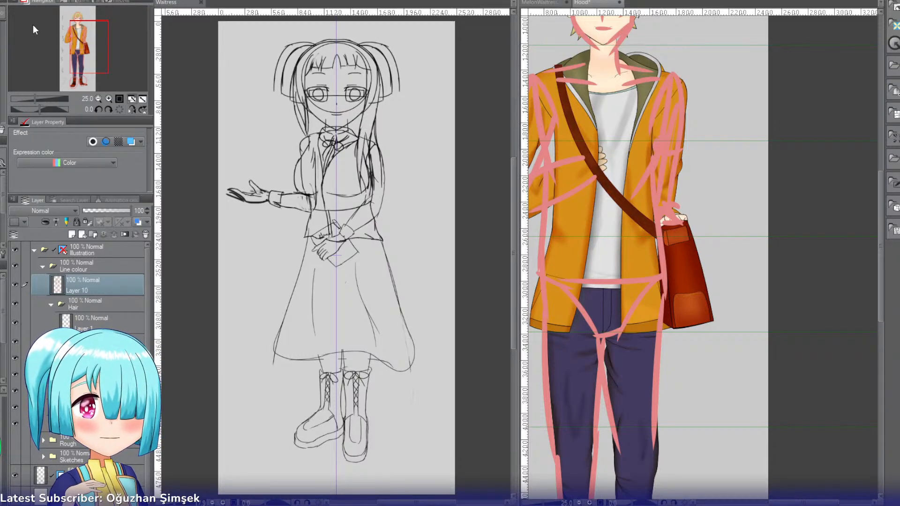
left_click_drag(85, 51, 78, 41)
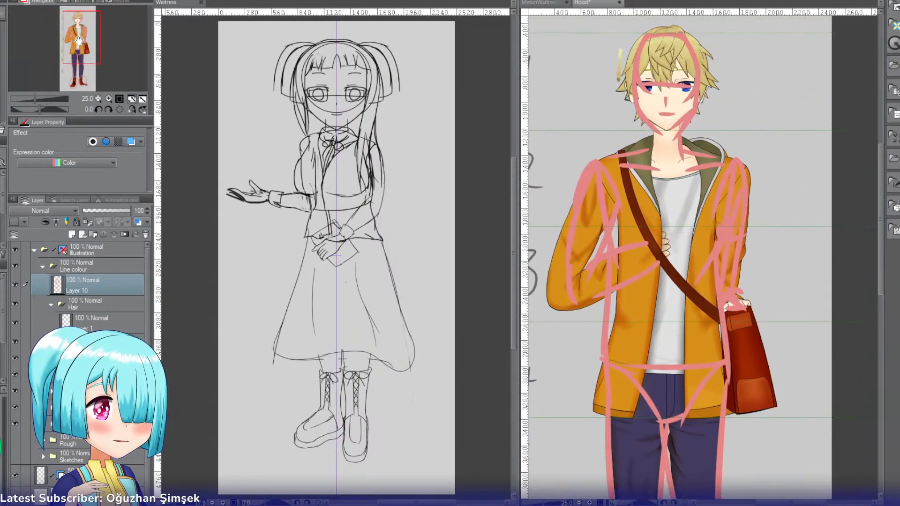
Step: Merge the Waitress canvas into the same tabbed pane as the other canvases and show its sketch
left_click(162, 4)
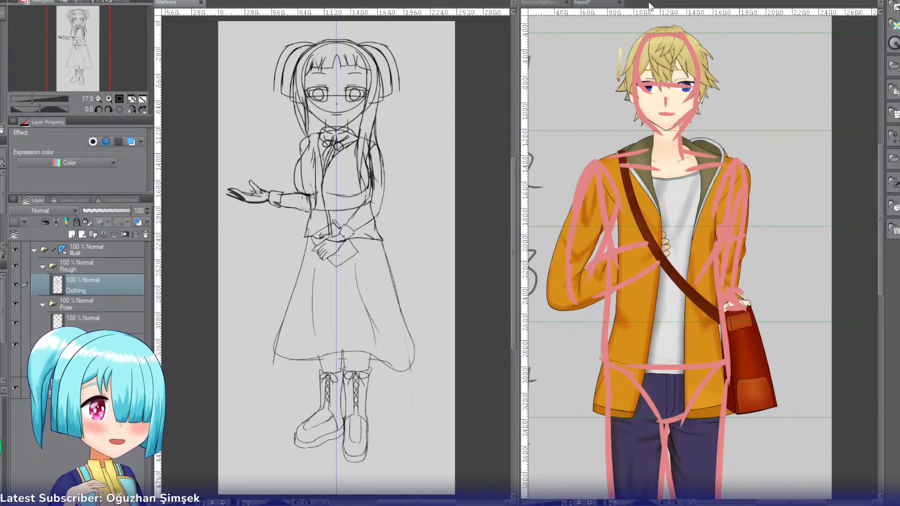
left_click(593, 6)
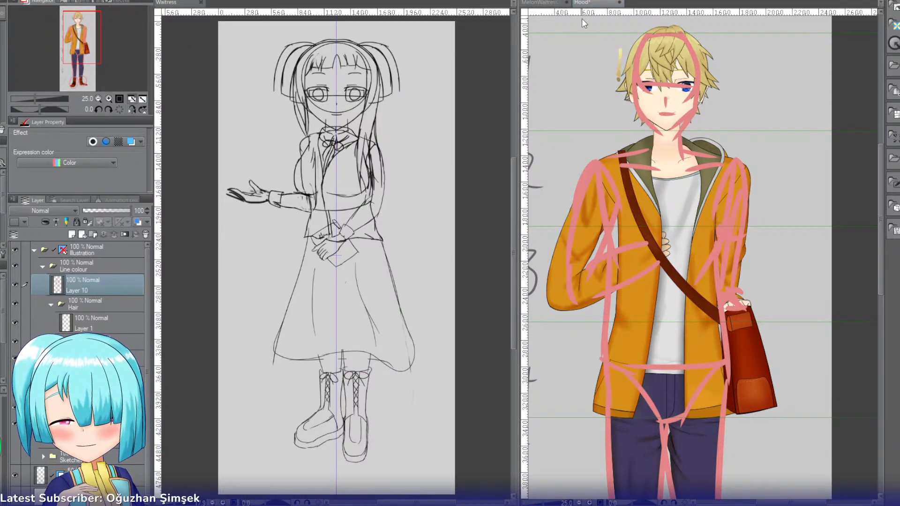
left_click(539, 6)
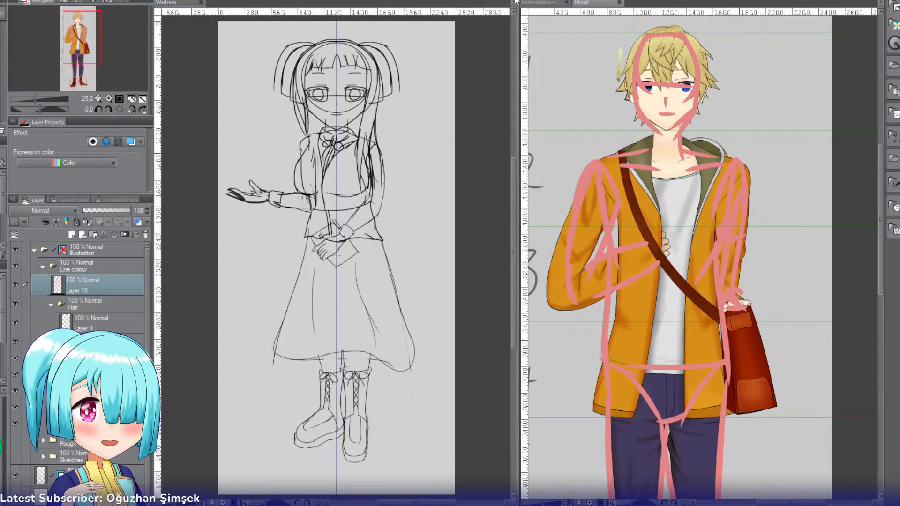
left_click(528, 5)
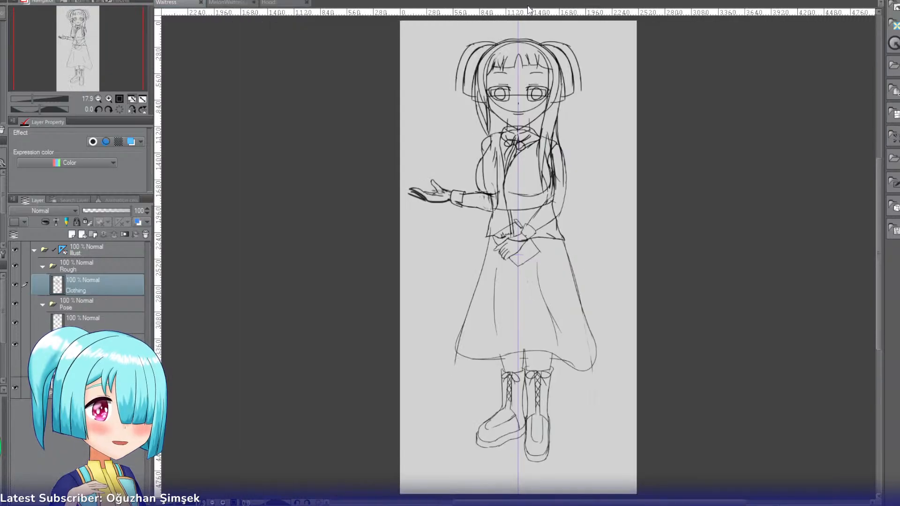
left_click(229, 6)
left_click(161, 2)
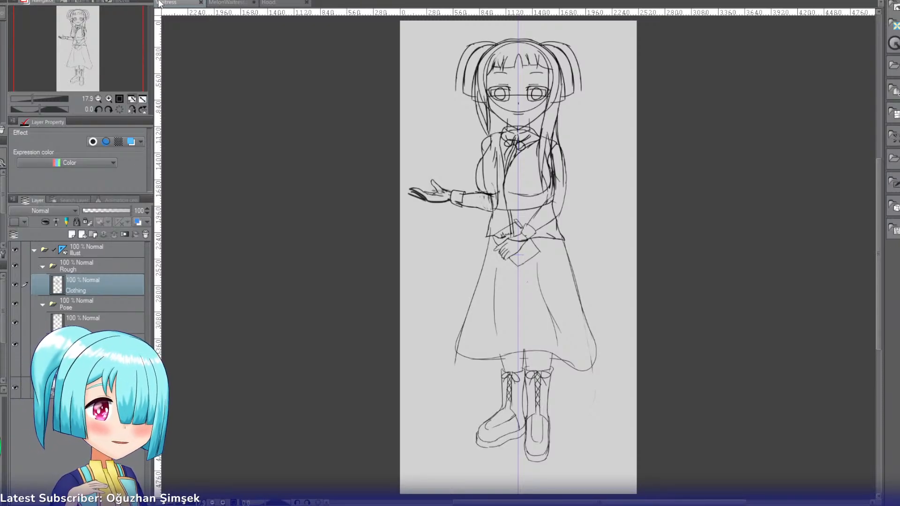
left_click(109, 99)
left_click_drag(107, 62, 107, 50)
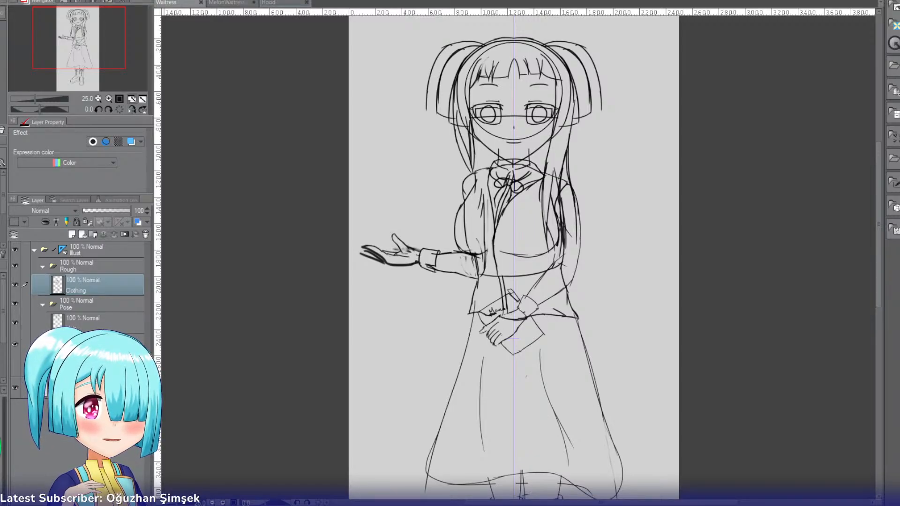
Step: On the Hood canvas, mark the knee and sketch the feet in pink below the shoe circles, undoing rejected strokes
left_click(274, 4)
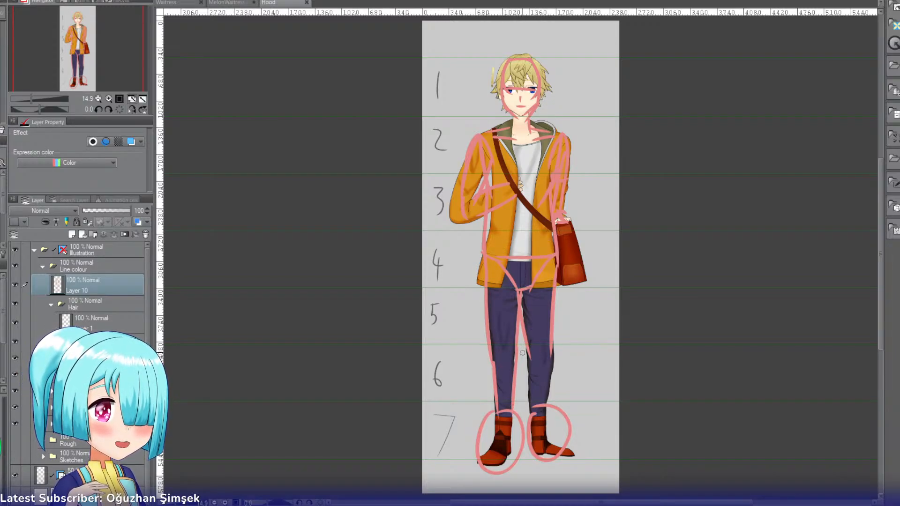
mouse_move(497, 373)
left_mouse_down()
mouse_move(520, 368)
mouse_move(492, 429)
mouse_move(492, 462)
mouse_move(515, 462)
mouse_move(514, 478)
mouse_move(495, 466)
mouse_move(474, 493)
left_mouse_up()
left_click_drag(520, 466, 515, 492)
key("ctrl+z")
key("ctrl+z")
mouse_move(531, 452)
left_mouse_down()
mouse_move(539, 498)
mouse_move(529, 478)
mouse_move(528, 486)
mouse_move(584, 483)
mouse_move(563, 445)
mouse_move(535, 485)
mouse_move(587, 484)
mouse_move(561, 475)
mouse_move(584, 479)
left_mouse_up()
key("ctrl+z")
key("ctrl+z")
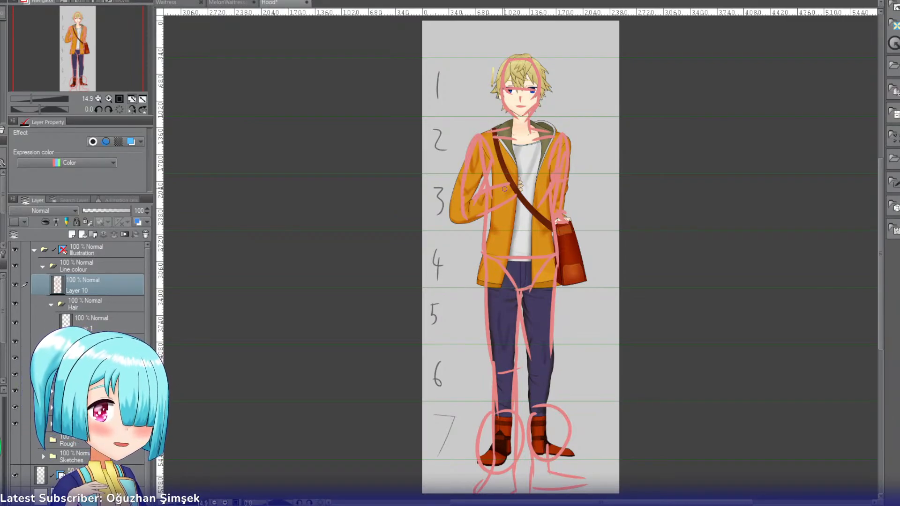
double_click(109, 99)
left_click_drag(95, 51, 95, 30)
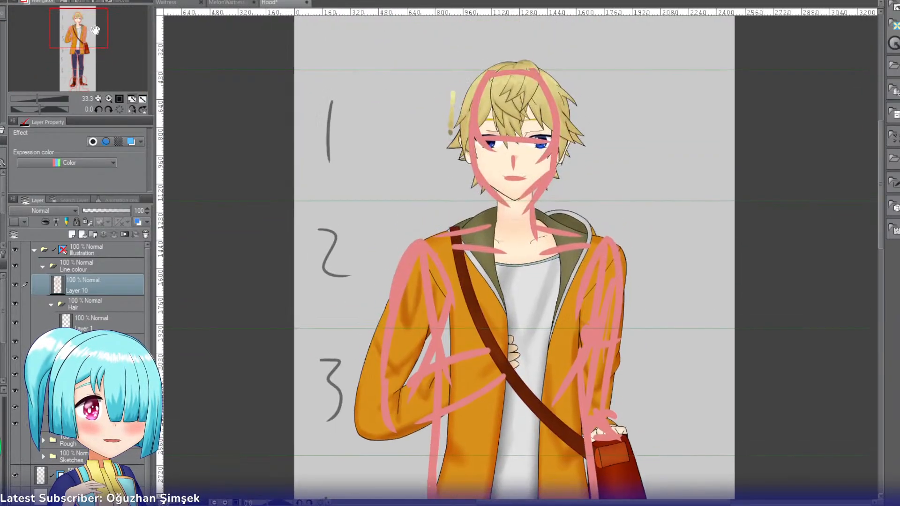
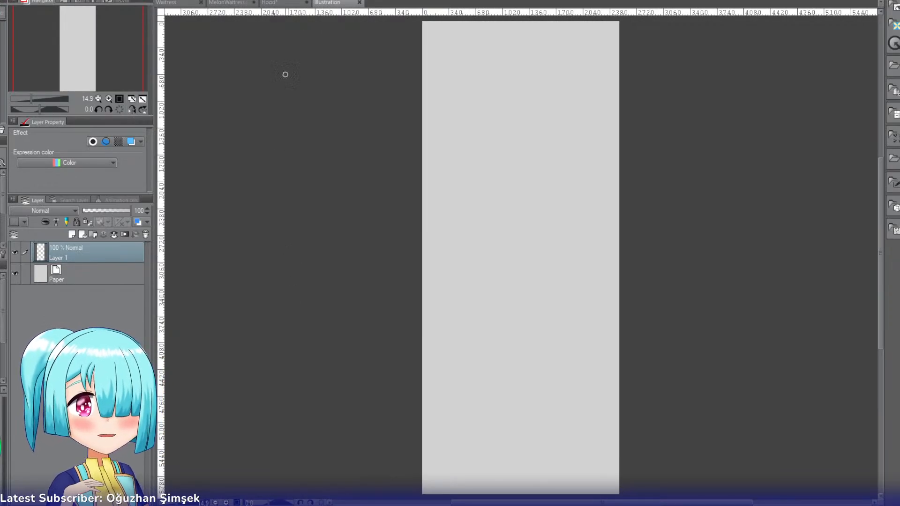
Step: Place the blank Illustration canvas beside the Hood canvas and add a vertical symmetry ruler down its centre
left_click_drag(329, 3, 158, 124)
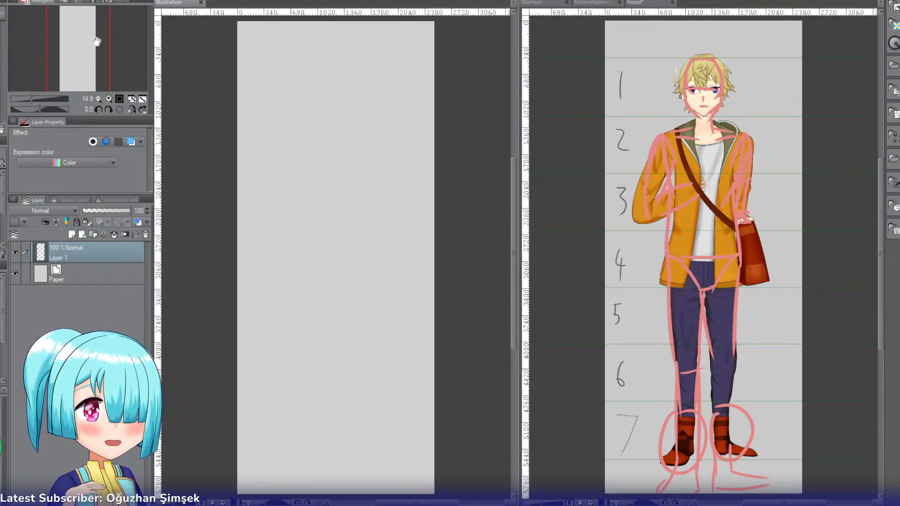
left_click(109, 99)
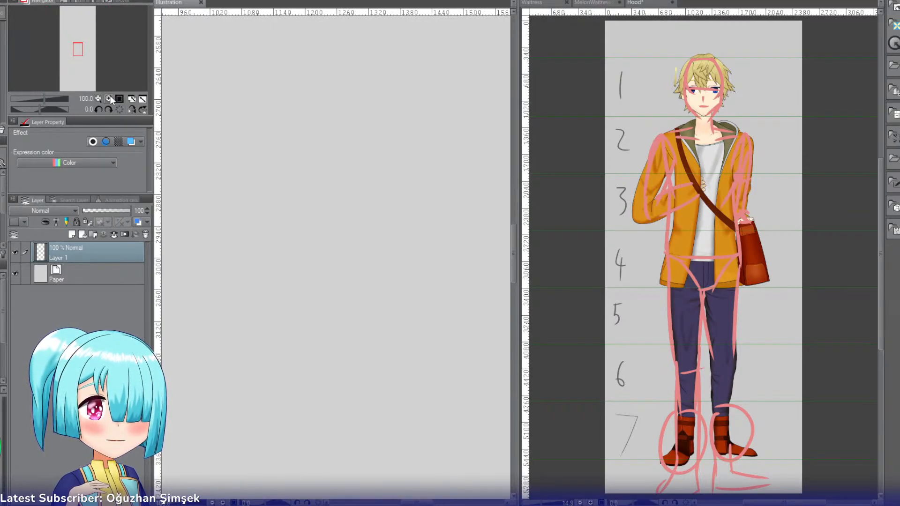
left_click(110, 99)
left_click(109, 98)
left_click(109, 98)
left_click(109, 99)
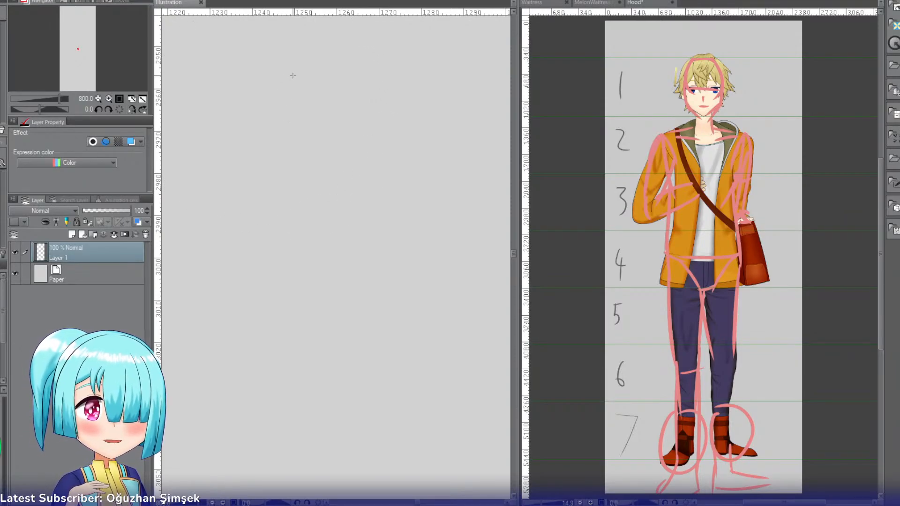
left_click_drag(295, 75, 294, 177)
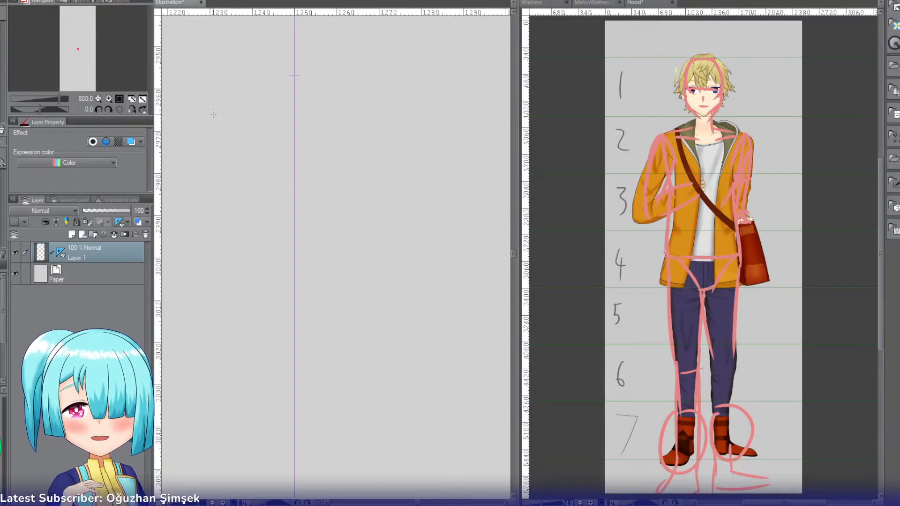
left_click(98, 99)
left_click(98, 99)
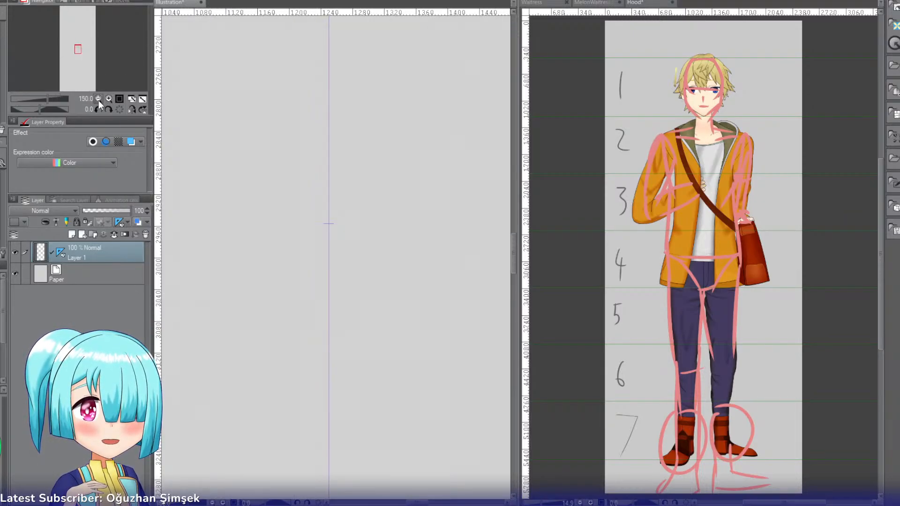
left_click(98, 99)
left_click(98, 99)
left_click(120, 99)
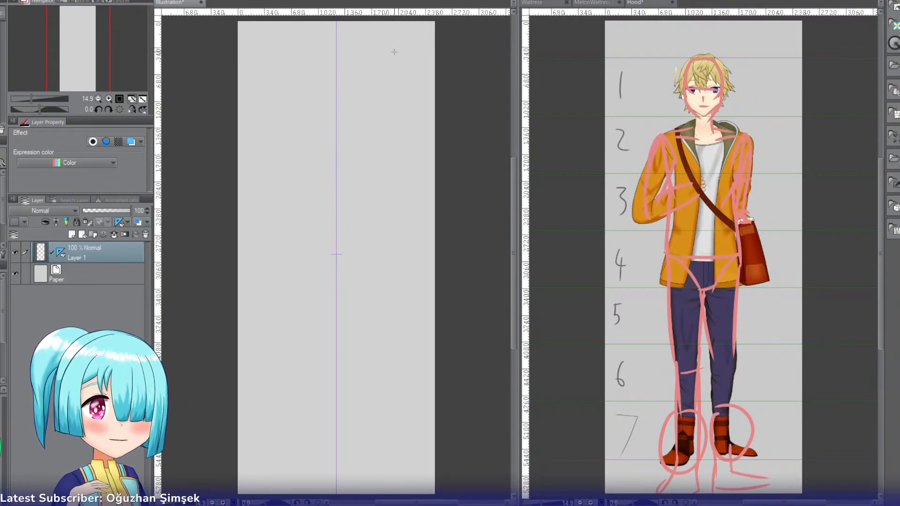
Step: Draw a head circle near the top of the blank canvas and move it up and onto the symmetry line
left_click_drag(308, 39, 362, 91)
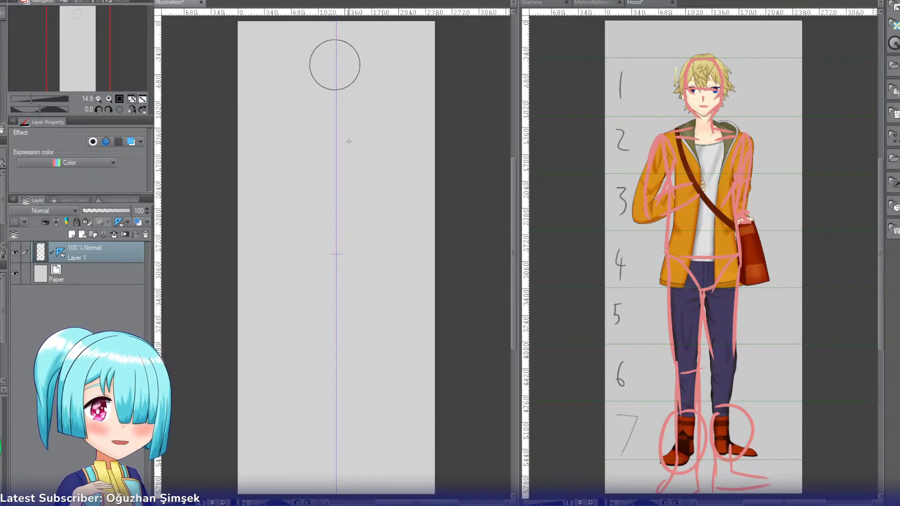
left_click(110, 98)
left_click(110, 98)
left_click(110, 98)
left_click(110, 98)
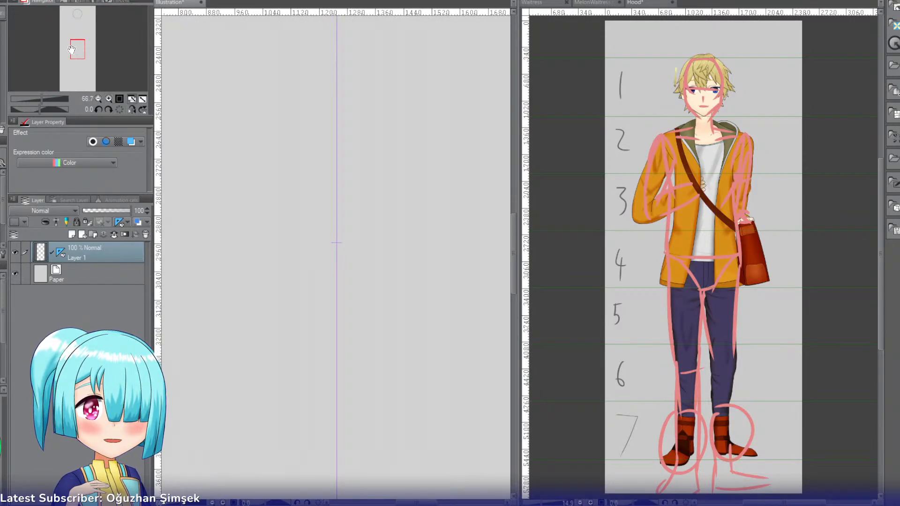
left_click_drag(81, 46, 81, 13)
key("ctrl+t")
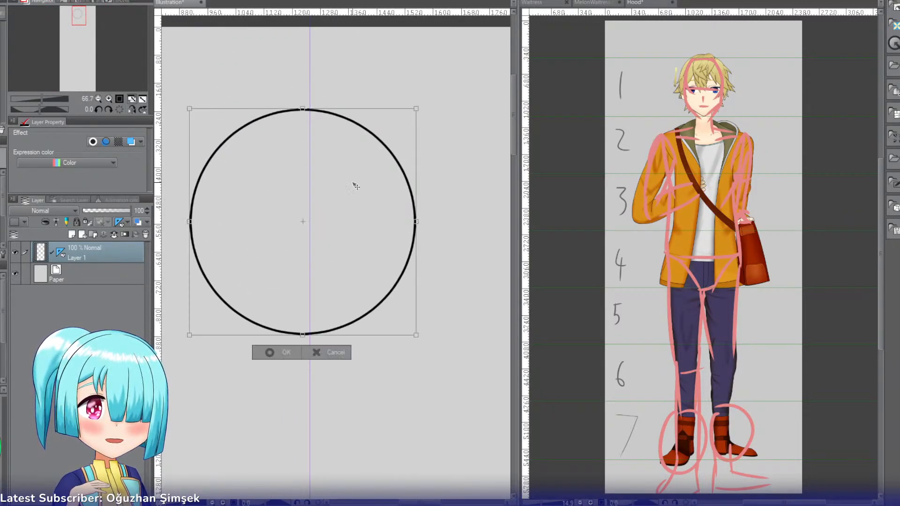
mouse_move(380, 190)
left_mouse_down()
mouse_move(391, 176)
mouse_move(368, 189)
left_mouse_up()
key("Return")
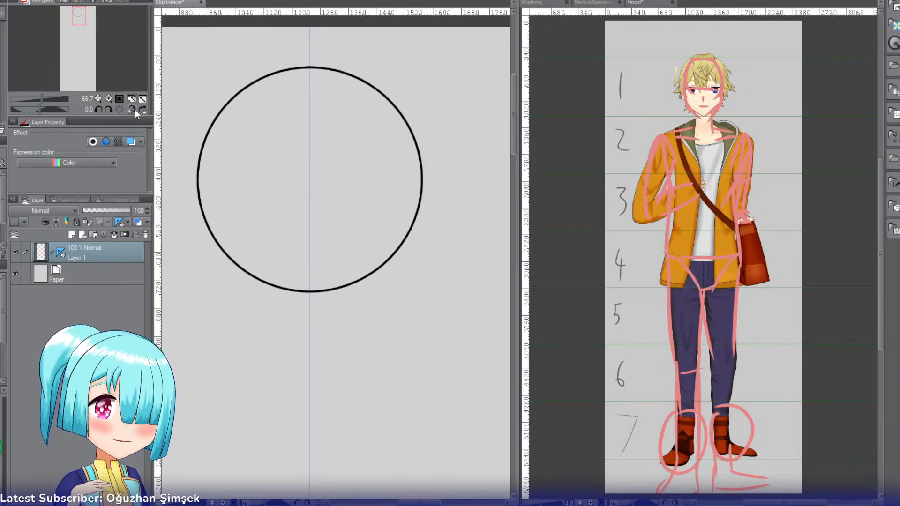
left_click(98, 98)
left_click(99, 100)
left_click_drag(88, 55, 87, 29)
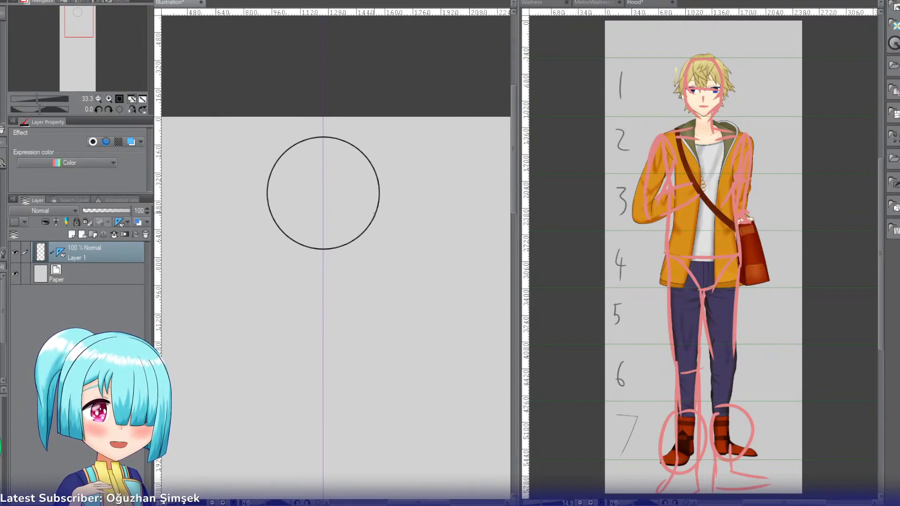
Step: Try mirrored cheek lines slanting down and inward from the sides of the head circle, undoing rejected strokes
left_click_drag(379, 200, 372, 256)
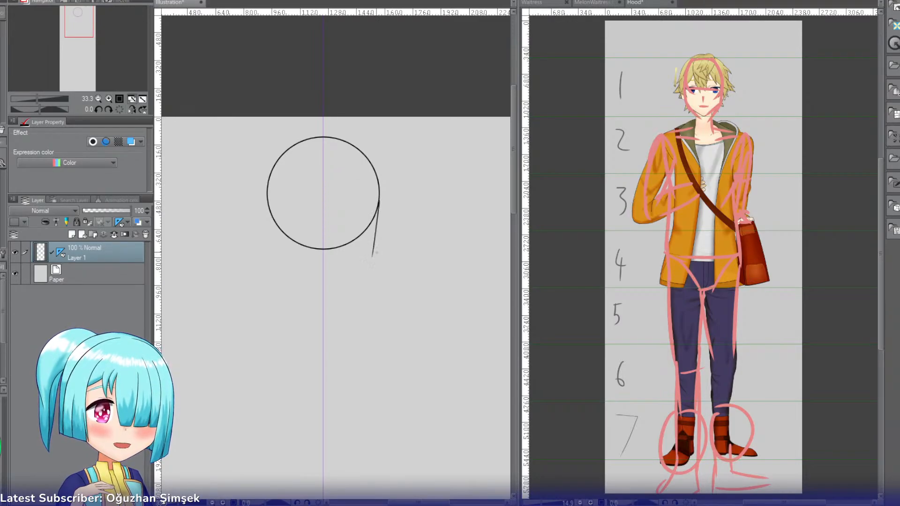
key("ctrl+z")
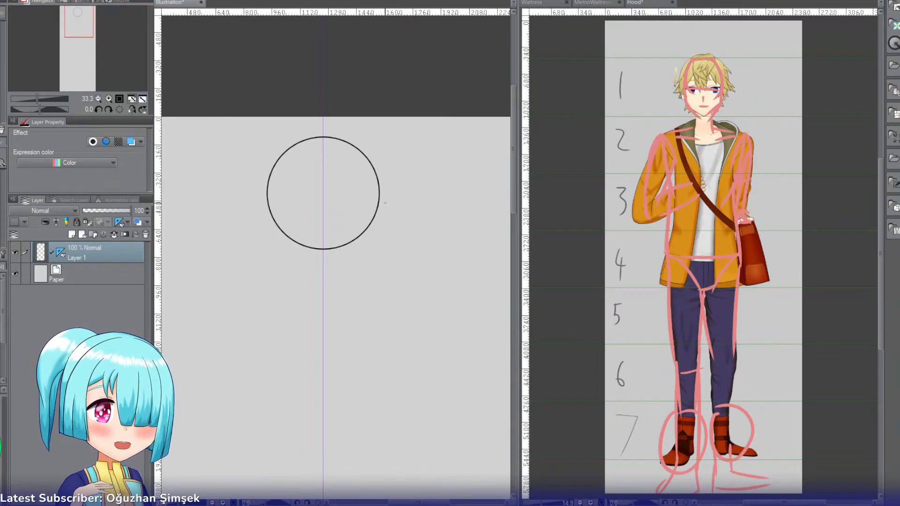
left_click_drag(379, 204, 373, 240)
key("ctrl+z")
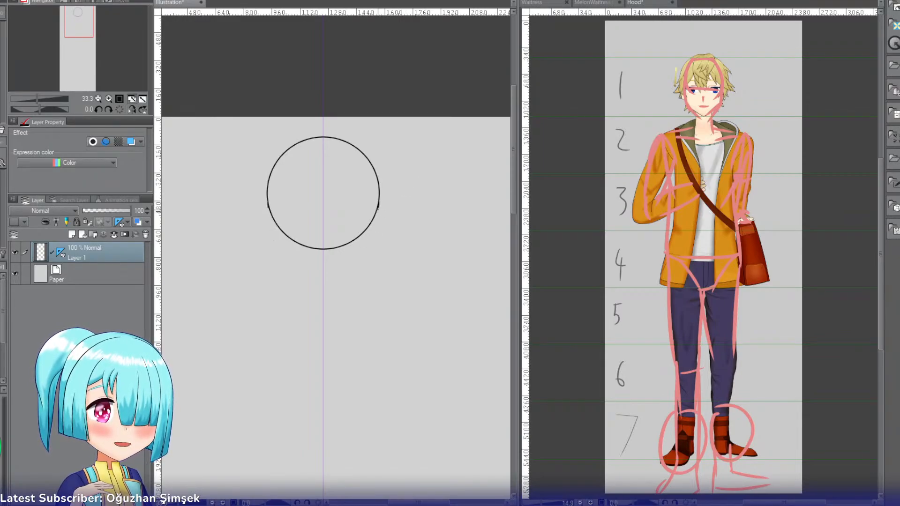
left_click_drag(378, 206, 372, 247)
key("ctrl+z")
left_click_drag(378, 203, 372, 247)
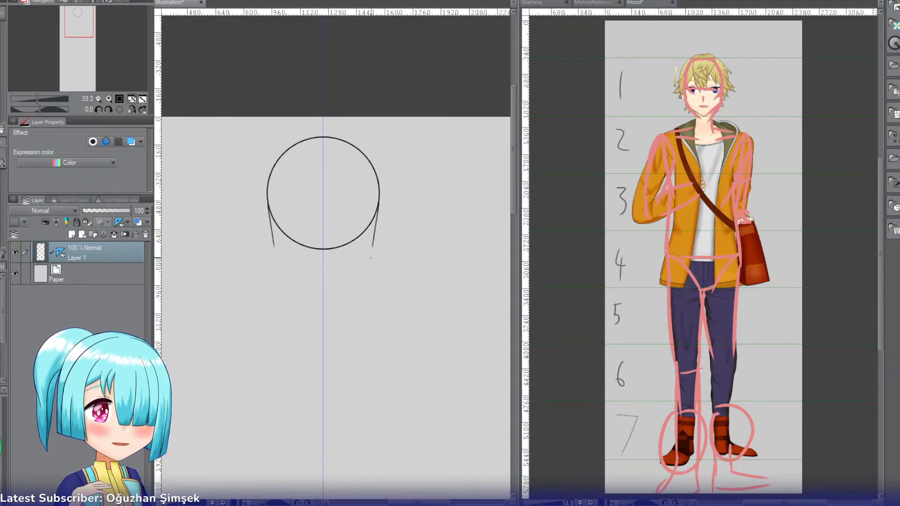
key("ctrl+z")
left_click_drag(378, 205, 371, 251)
key("ctrl+z")
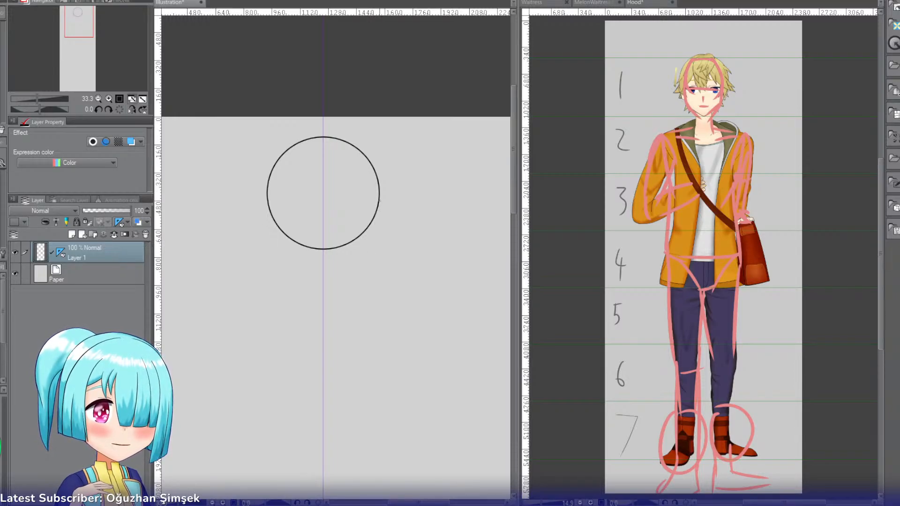
left_click_drag(379, 200, 371, 249)
key("ctrl+z")
left_click_drag(378, 207, 368, 260)
key("ctrl+z")
key("ctrl+z")
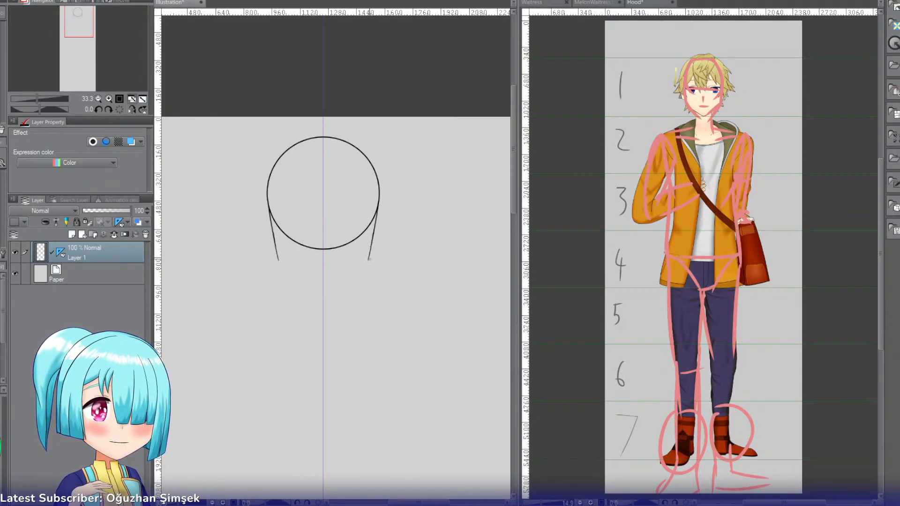
Step: Try a jaw stroke from the cheek line toward the chin, and undo it together with the cheek lines
left_click_drag(367, 262, 341, 284)
key("ctrl+z")
key("ctrl+z")
key("ctrl+z")
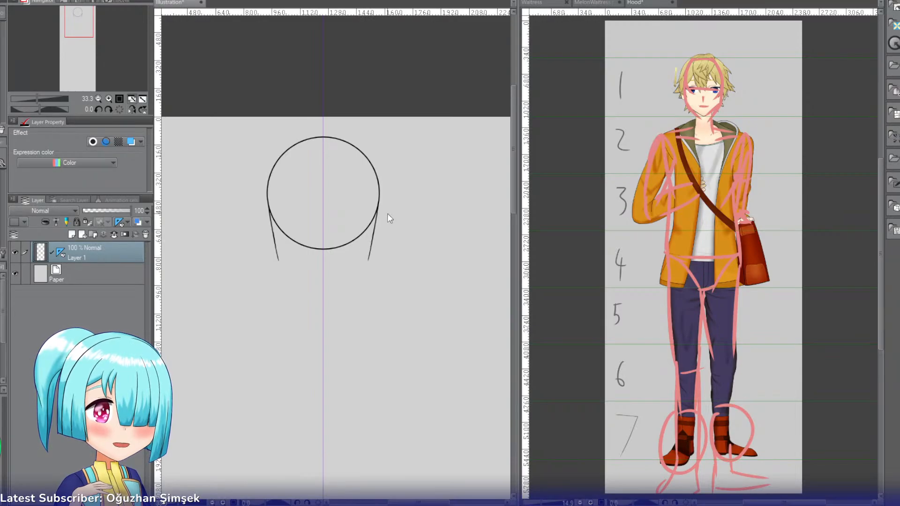
key("ctrl+z")
key("ctrl+z")
Step: Redraw the mirrored cheek lines below the head circle at a steeper inward slant, undoing rejected strokes
left_click_drag(378, 209, 371, 249)
key("ctrl+z")
left_click_drag(378, 207, 367, 262)
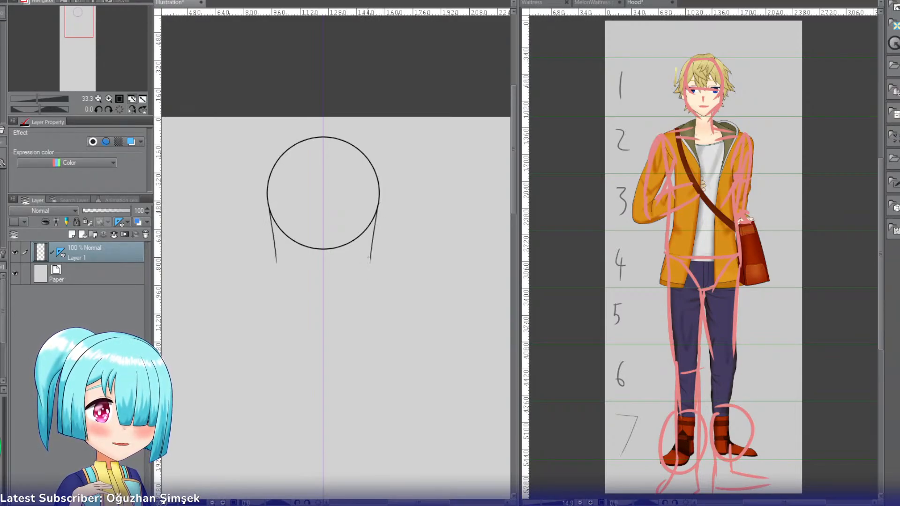
key("ctrl+z")
left_click_drag(379, 202, 365, 263)
key("ctrl+z")
left_click_drag(379, 203, 364, 261)
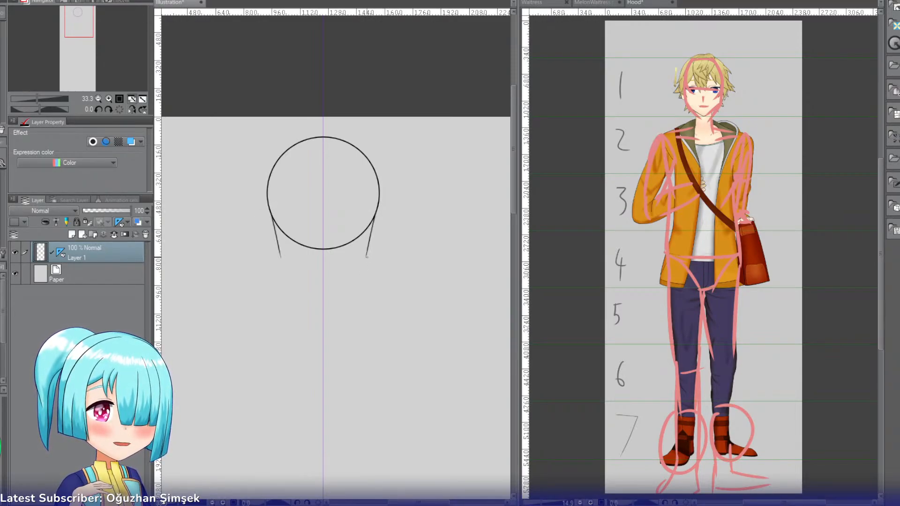
key("ctrl+z")
left_click_drag(376, 210, 362, 261)
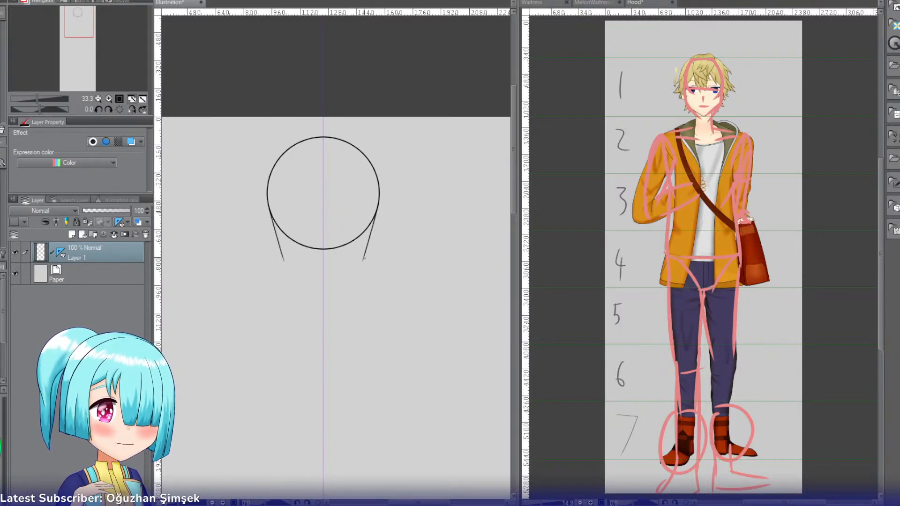
Step: Try mirrored jaw strokes from the ends of the cheek lines toward the chin, and undo them together with the cheek lines
left_click_drag(364, 257, 359, 269)
key("ctrl+z")
key("ctrl+z")
key("ctrl+z")
key("ctrl+z")
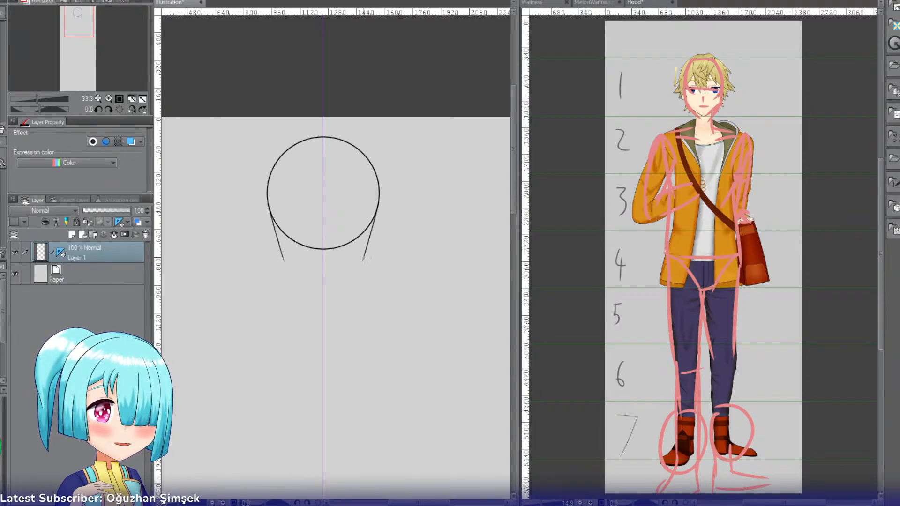
left_click_drag(364, 257, 359, 272)
key("ctrl+z")
key("ctrl+z")
key("ctrl+z")
Step: Redraw the mirrored cheek lines nearly vertical from the sides of the head circle, undoing rejected strokes
left_click_drag(380, 200, 368, 254)
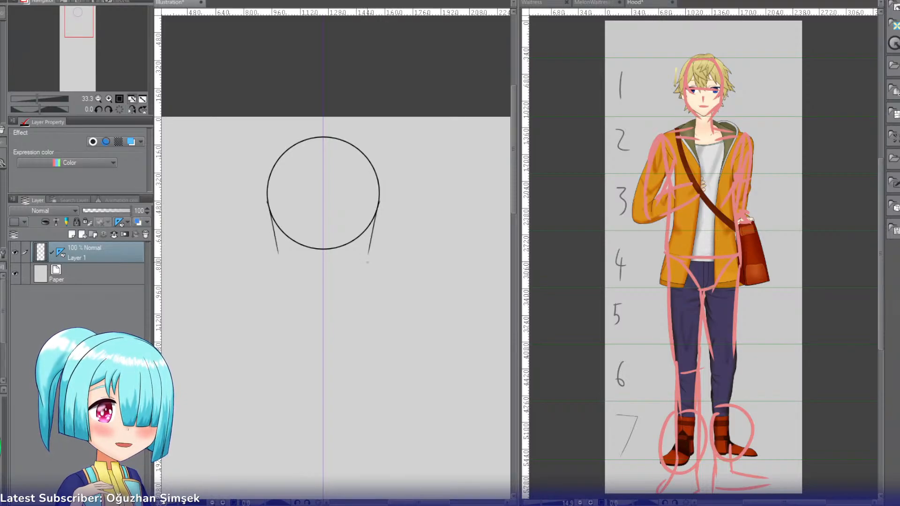
key("ctrl+z")
left_click_drag(377, 207, 368, 258)
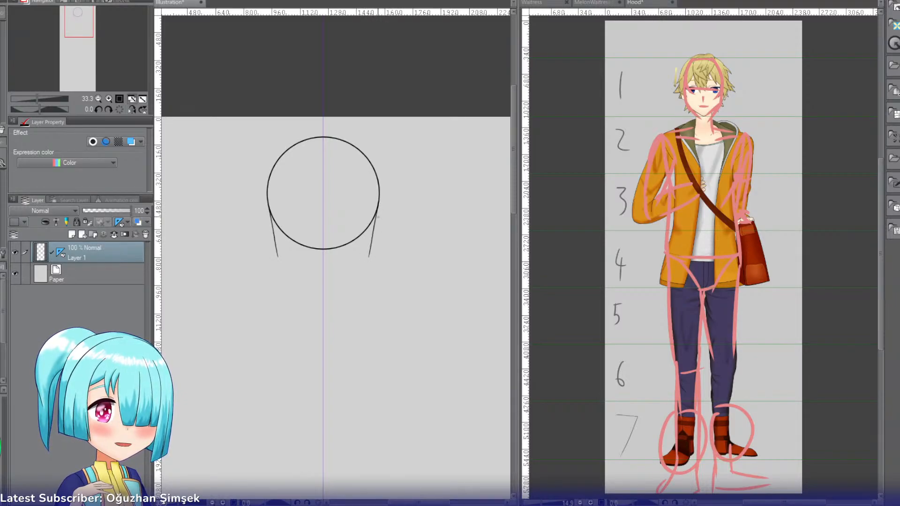
key("ctrl+z")
left_click_drag(377, 209, 368, 257)
key("ctrl+z")
Step: Draw mirrored cheek and jaw lines that meet in a pointed chin on the symmetry line, undoing rejected strokes
mouse_move(377, 212)
left_mouse_down()
mouse_move(363, 274)
mouse_move(346, 293)
mouse_move(347, 285)
mouse_move(323, 295)
left_mouse_up()
key("ctrl+z")
key("ctrl+z")
key("ctrl+z")
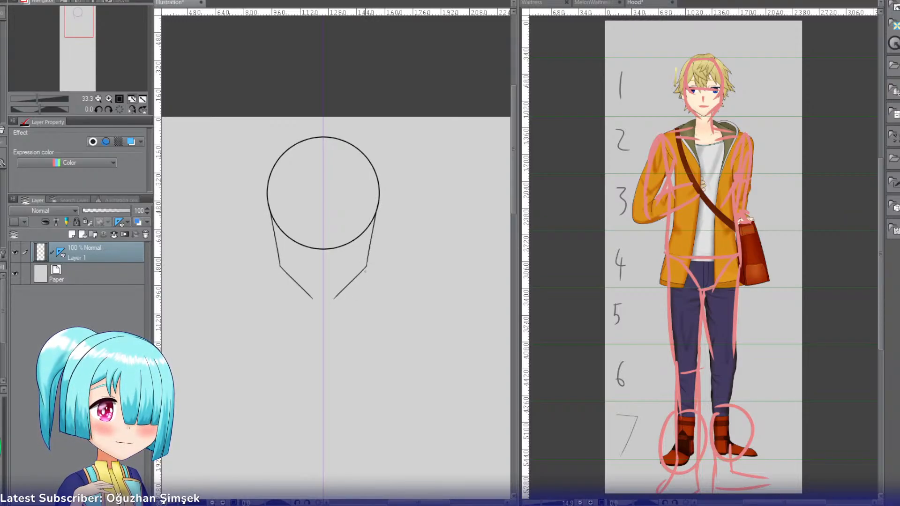
key("ctrl+z")
left_click_drag(366, 266, 324, 295)
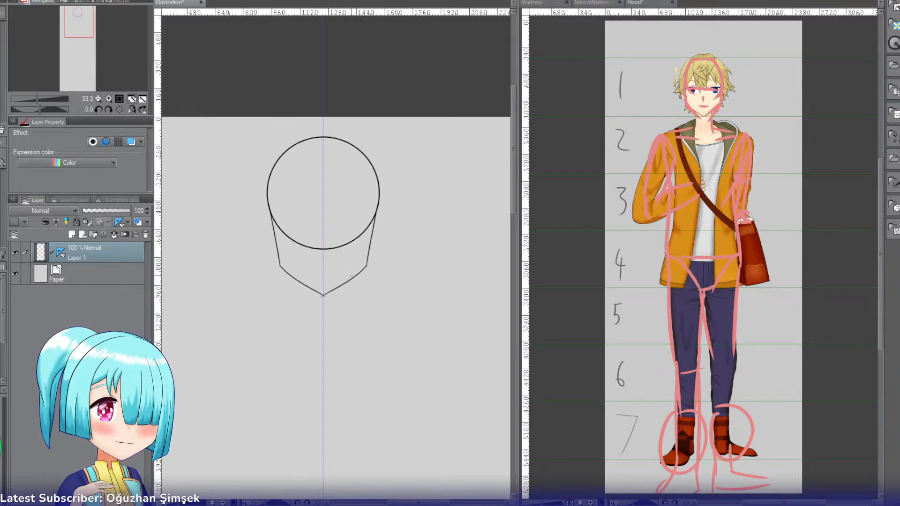
Step: Draw a horizontal guide line across the lower head circle and a short mouth mark above the chin
mouse_move(375, 221)
left_mouse_down()
mouse_move(323, 224)
mouse_move(367, 230)
left_mouse_up()
key("ctrl+z")
key("ctrl+z")
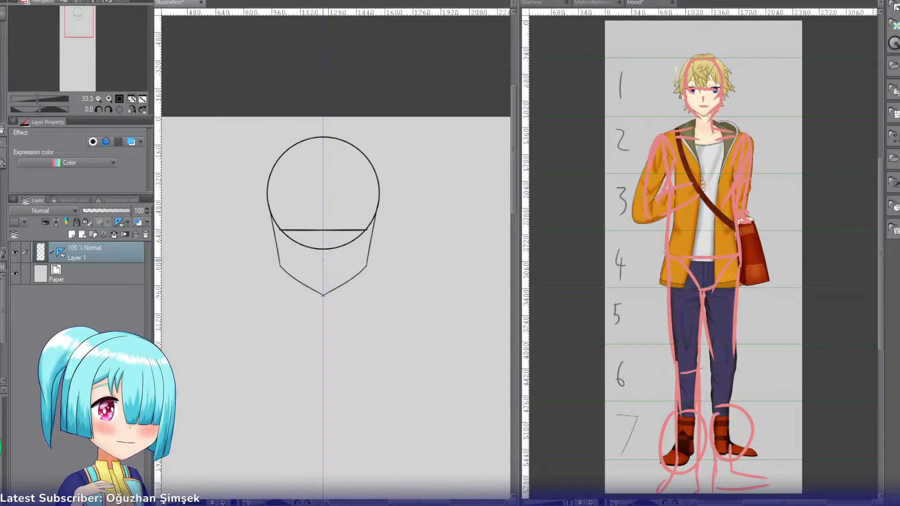
left_click_drag(317, 269, 324, 268)
key("ctrl+z")
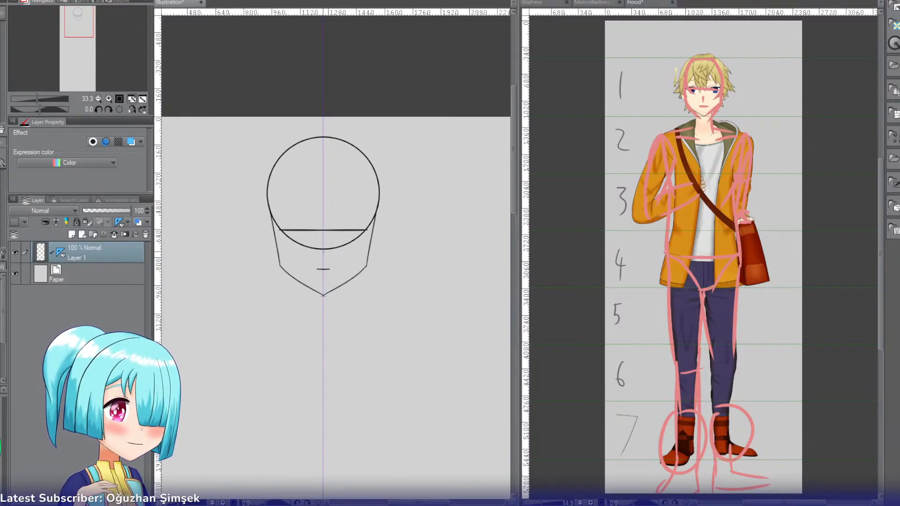
Step: Sketch the mirrored neck, sloping shoulders and upper torso side lines below the head, undoing rejected strokes
left_click(98, 99)
left_click_drag(96, 49, 79, 30)
left_click(98, 99)
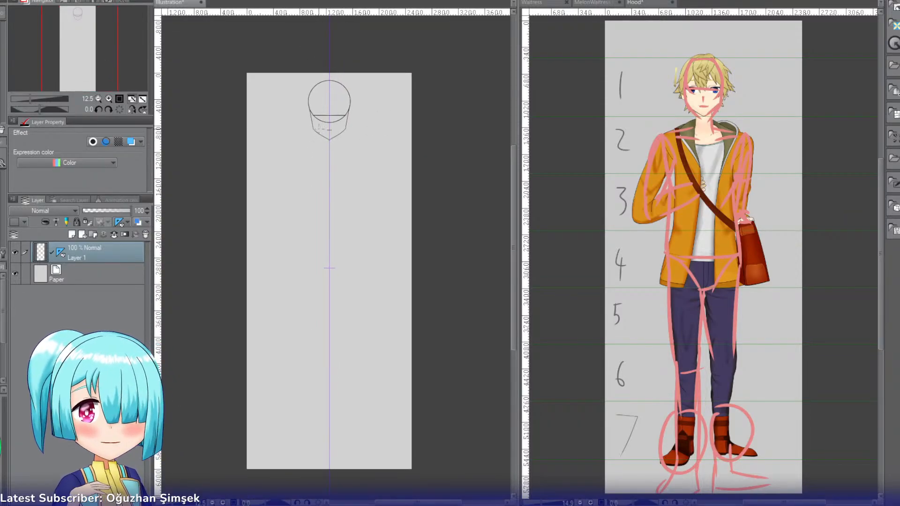
mouse_move(323, 134)
left_mouse_down()
mouse_move(320, 147)
mouse_move(338, 146)
mouse_move(298, 148)
mouse_move(281, 164)
mouse_move(298, 182)
mouse_move(320, 155)
left_mouse_up()
key("ctrl+z")
key("ctrl+z")
key("ctrl+z")
key("ctrl+z")
key("ctrl+z")
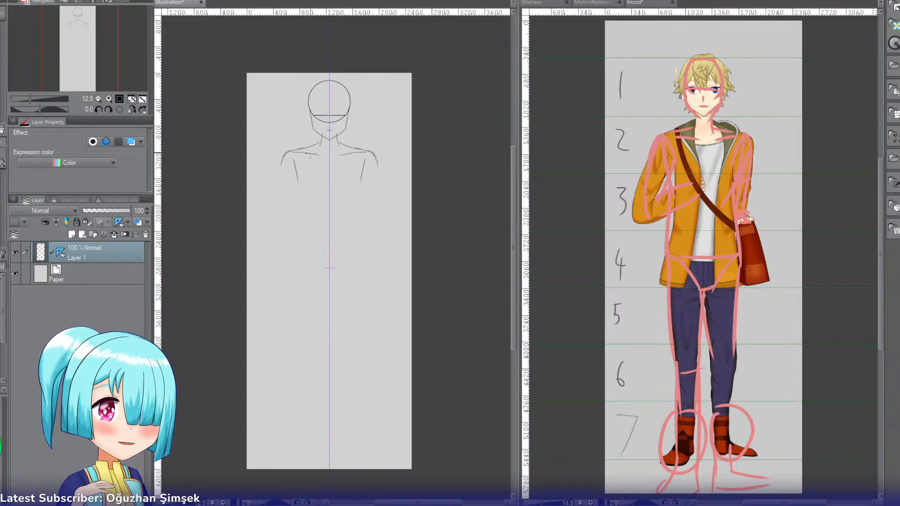
Step: Undo the rough collarbone stroke and redraw mirrored collarbones just below the shoulder line
key("ctrl+z")
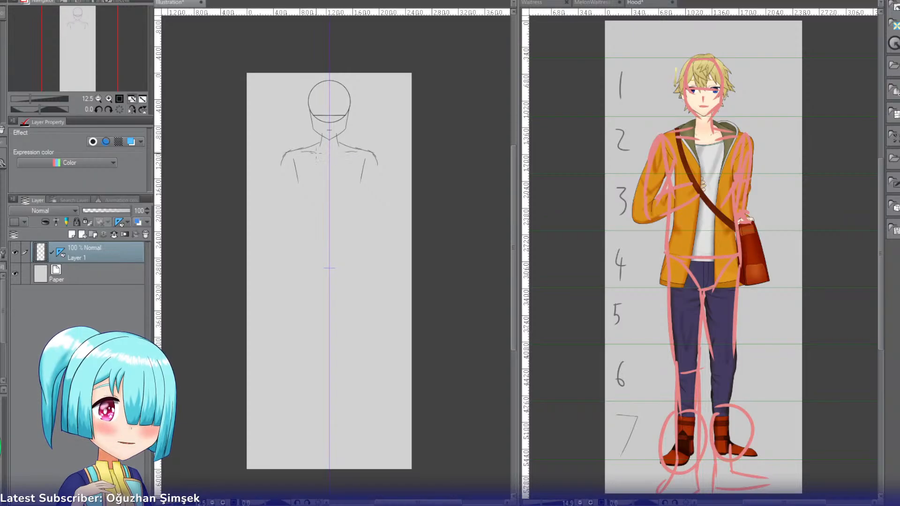
key("ctrl+z")
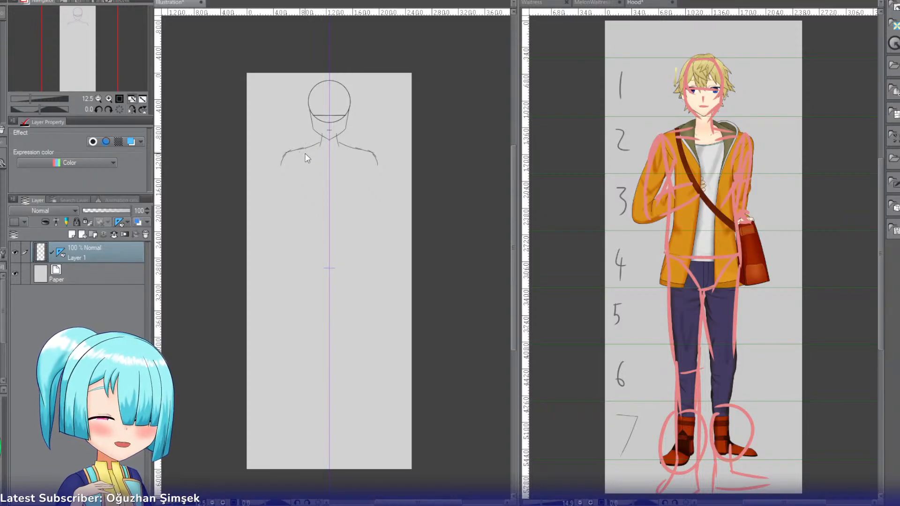
key("ctrl+y")
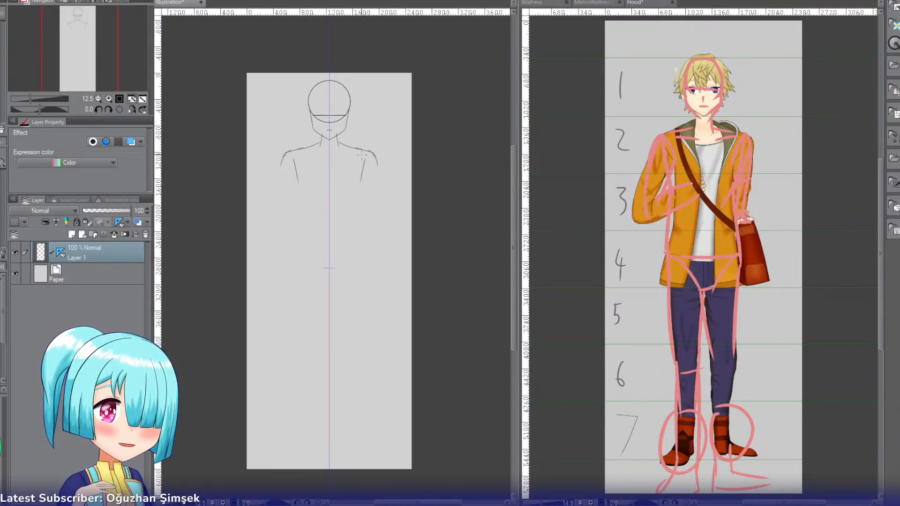
left_click_drag(360, 151, 346, 153)
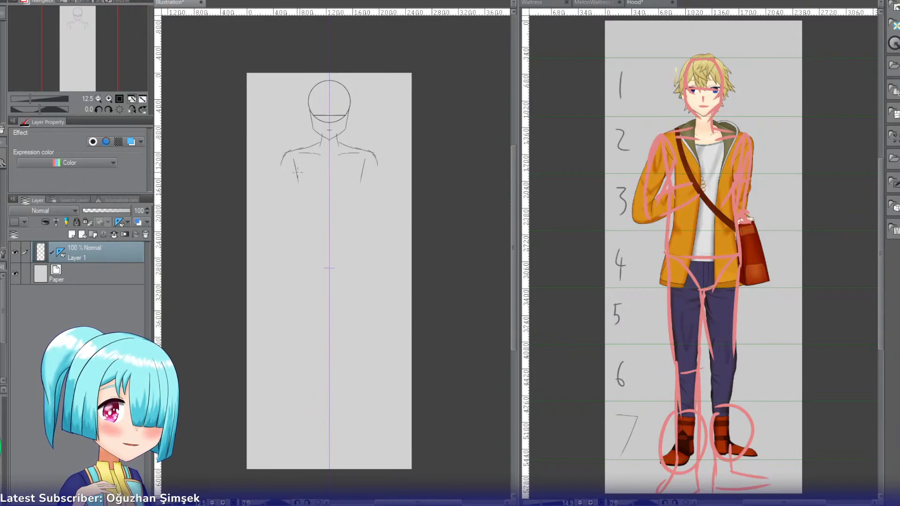
Step: Try several longer mirrored torso side strokes down from the armpits, undoing each one
key("ctrl+z")
left_click_drag(296, 168, 304, 209)
key("ctrl+z")
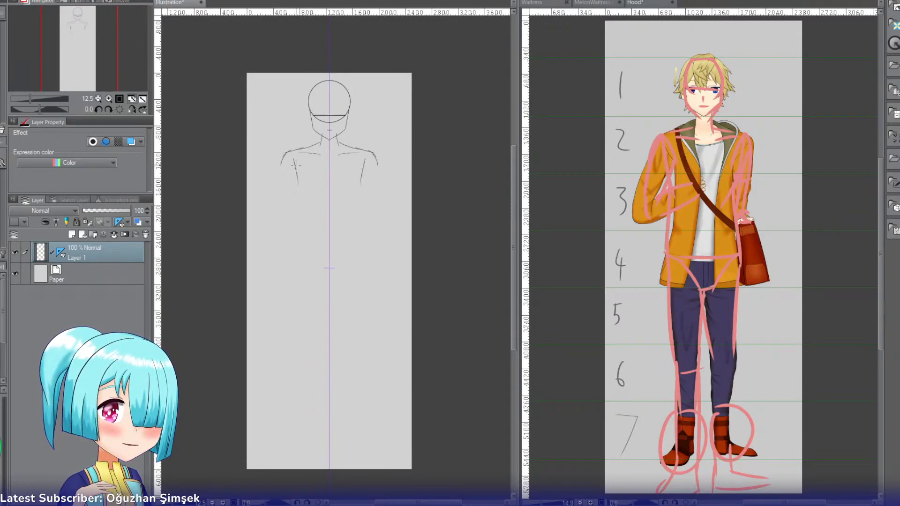
mouse_move(294, 161)
left_mouse_down()
mouse_move(306, 202)
mouse_move(299, 214)
left_mouse_up()
key("ctrl+z")
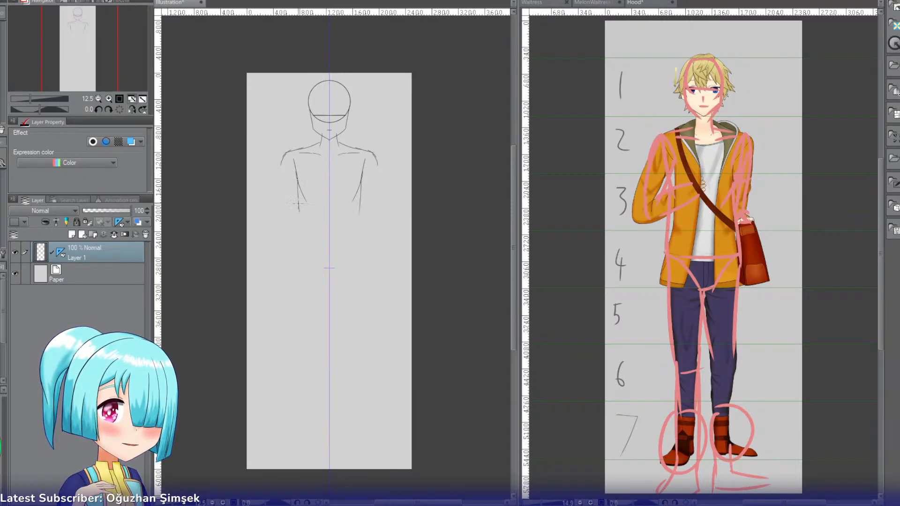
key("ctrl+z")
left_click_drag(298, 182, 298, 226)
key("ctrl+z")
left_click_drag(298, 184, 297, 228)
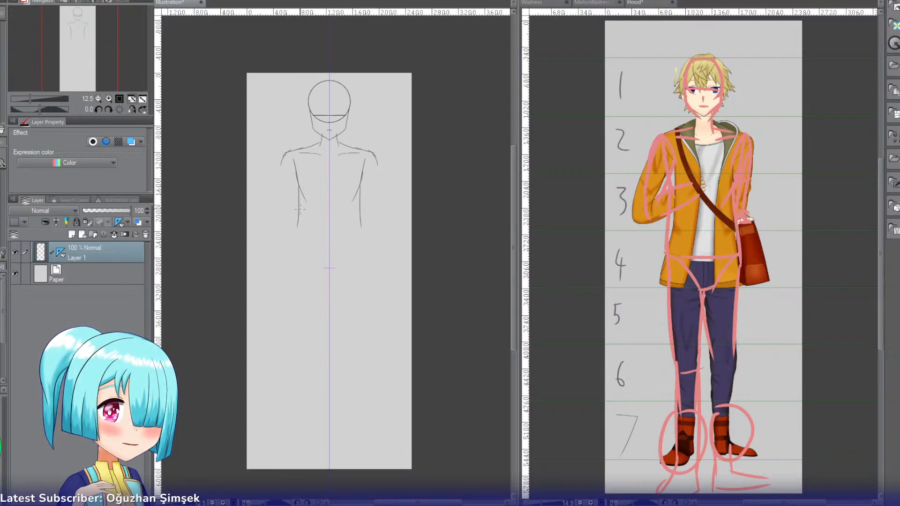
key("ctrl+z")
key("ctrl+z")
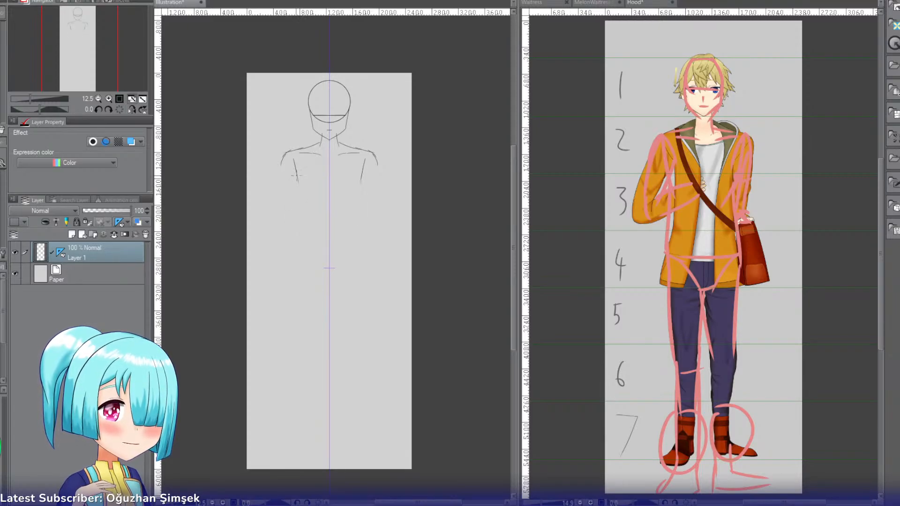
Step: Extend the mirrored torso sides down the ribcage and add curved lower chest lines, undoing rejected strokes
key("ctrl+z")
left_click_drag(296, 173, 299, 195)
key("ctrl+z")
mouse_move(299, 192)
left_mouse_down()
mouse_move(318, 206)
mouse_move(299, 221)
mouse_move(297, 237)
left_mouse_up()
key("ctrl+z")
key("ctrl+z")
key("ctrl+z")
key("ctrl+z")
key("ctrl+z")
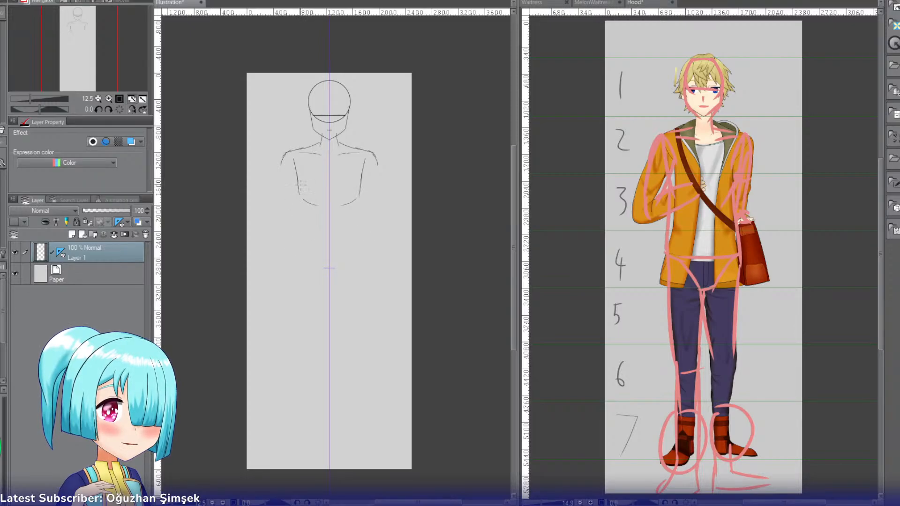
Step: Draw the mirrored waist lines from the ribcage downward with a slight outward flare, undoing rejected strokes
left_click_drag(299, 191, 294, 246)
key("ctrl+z")
key("ctrl+z")
left_click_drag(299, 192, 291, 254)
key("ctrl+z")
key("ctrl+z")
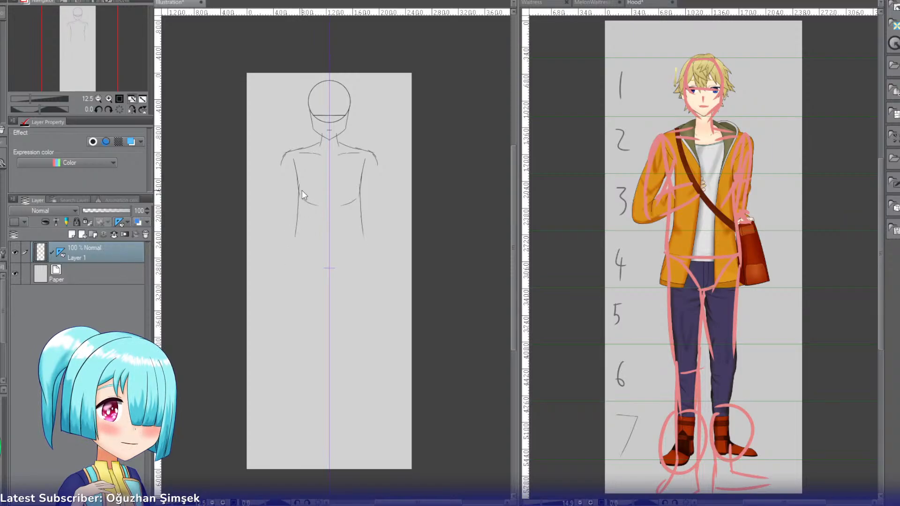
left_click_drag(299, 188, 294, 237)
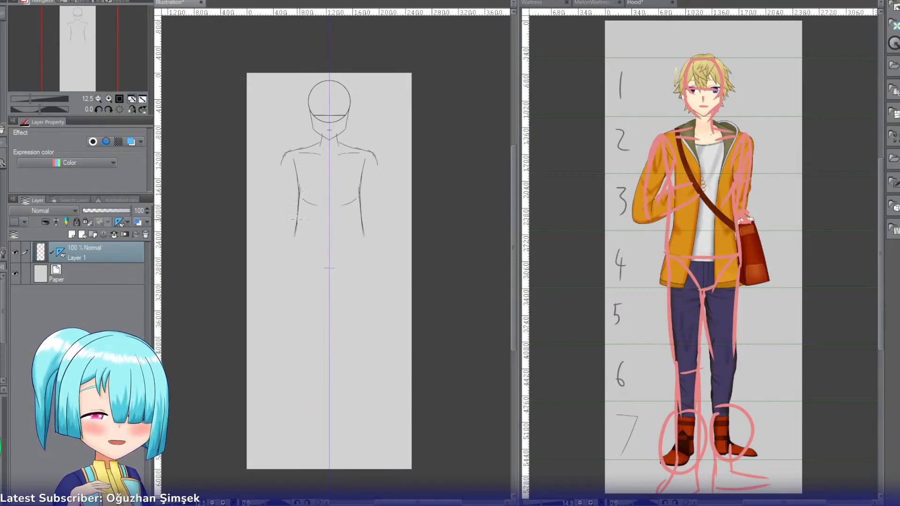
Step: Extend the mirrored waist lines down to hip level beside the canvas centre mark, undoing rejected strokes
left_click_drag(298, 211, 292, 251)
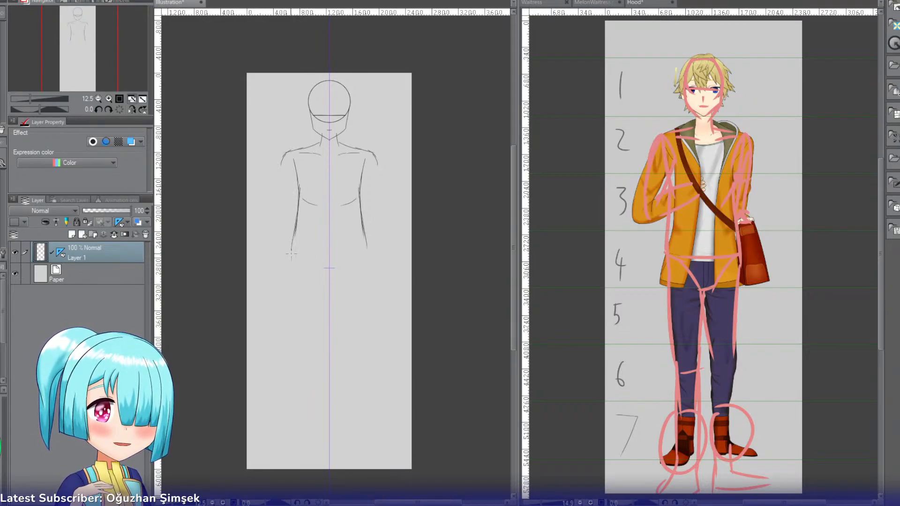
key("ctrl+z")
left_click_drag(297, 217, 295, 258)
key("ctrl+z")
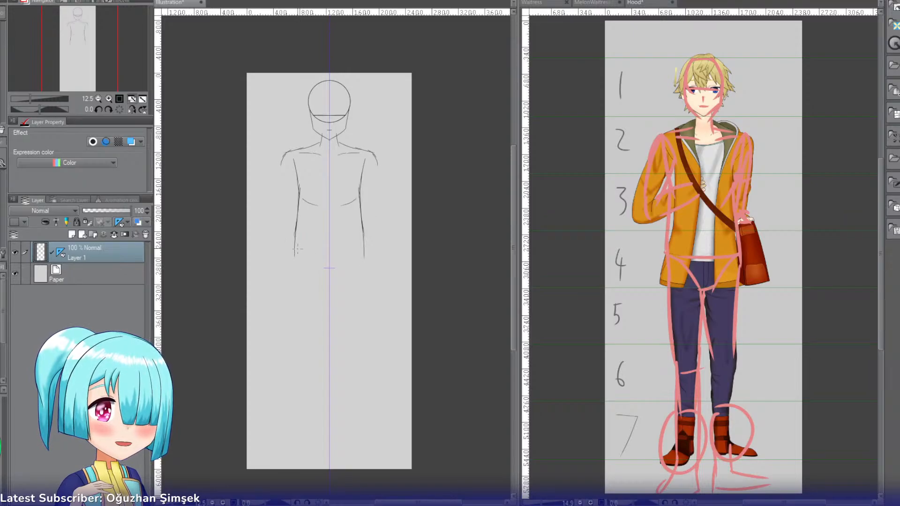
key("ctrl+z")
left_click_drag(298, 216, 293, 251)
key("ctrl+z")
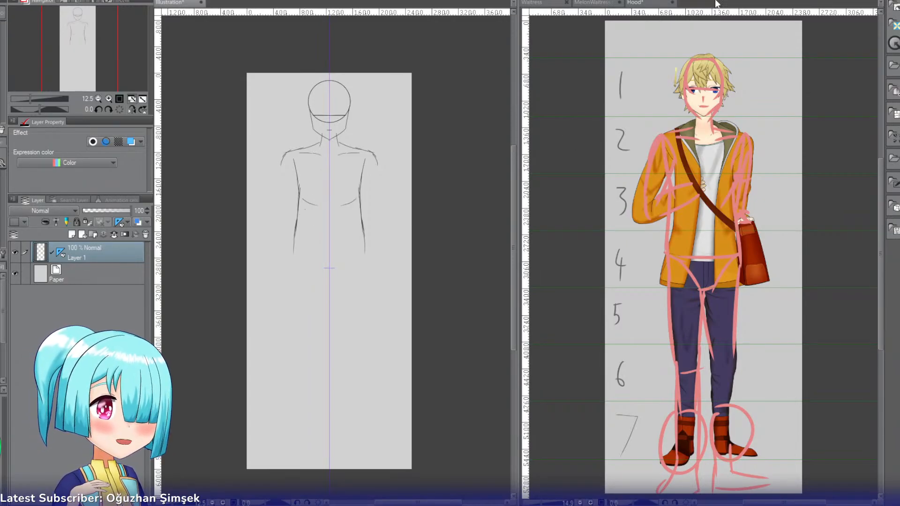
Step: Check the Waitress sketch for comparison, toggling a layer's visibility, and return to the Hood reference drawing
left_click(535, 3)
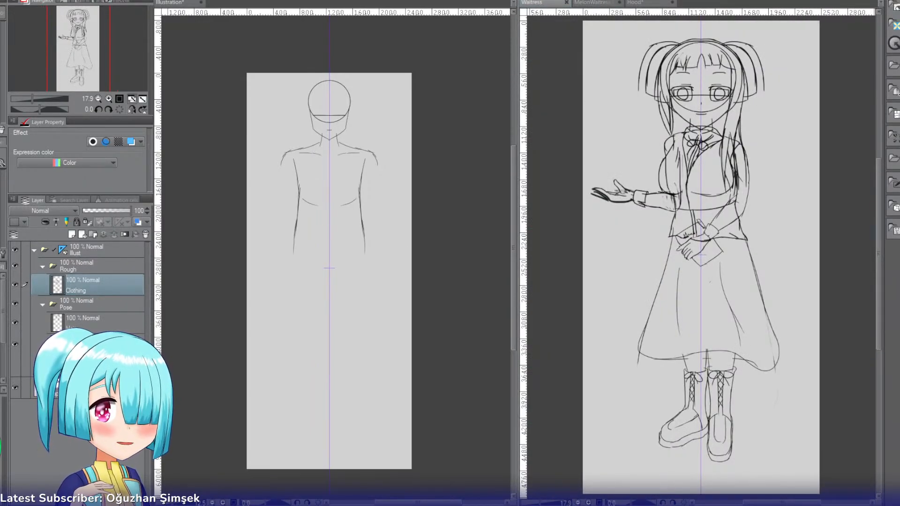
left_click(15, 367)
left_click(14, 368)
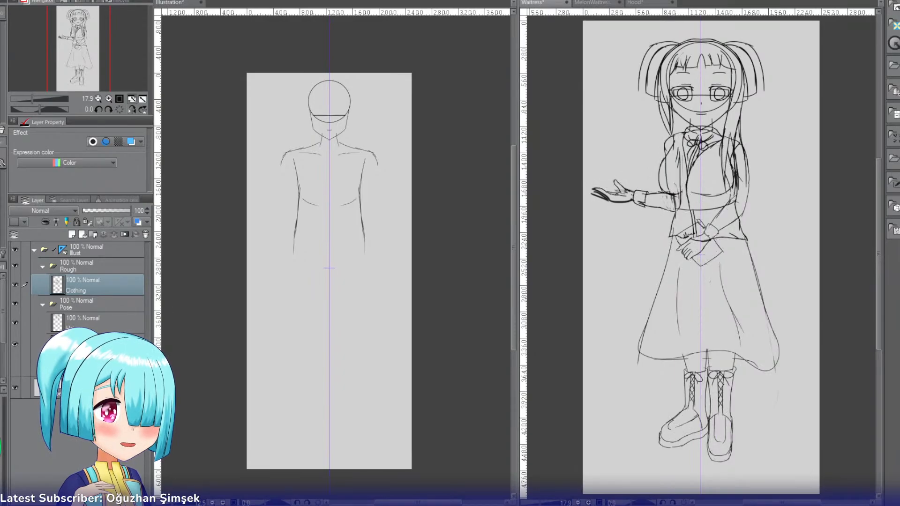
left_click(645, 5)
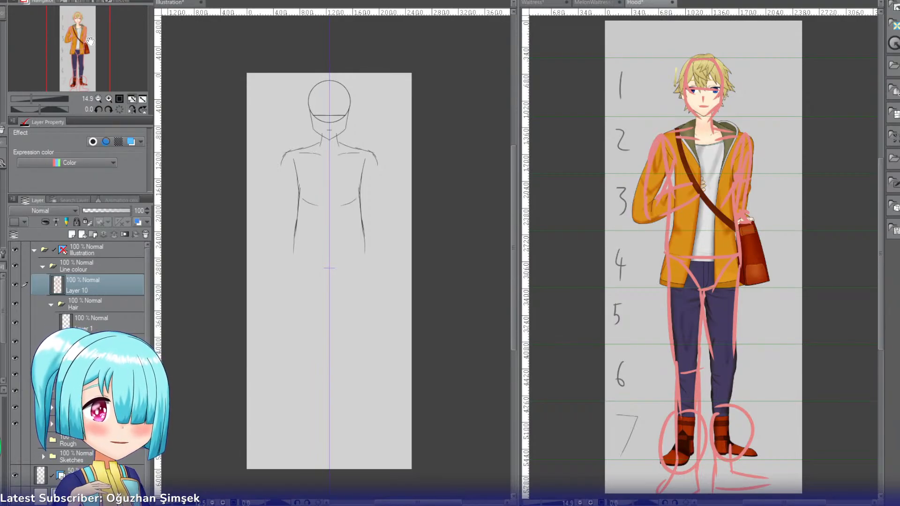
Step: Draw the outer hip and upper thigh lines on both sides of the new figure and a slightly curved line across the hips
left_click(296, 238)
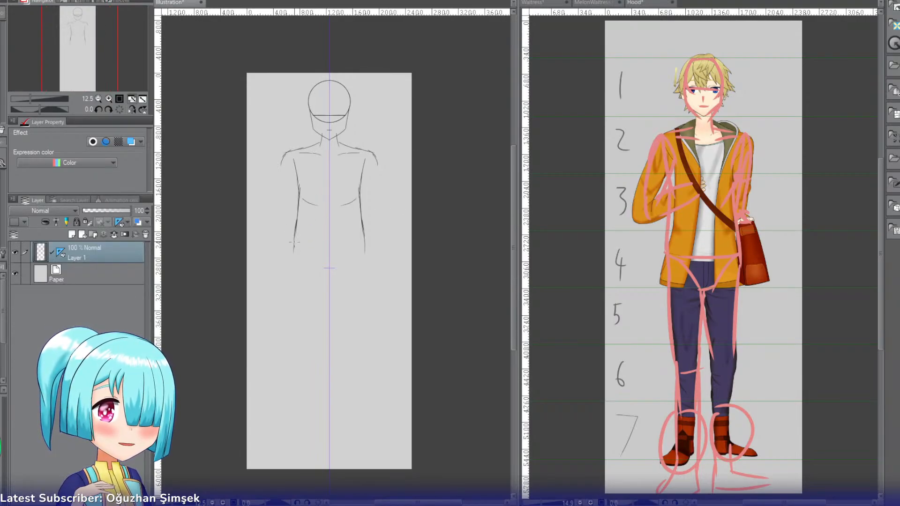
left_click_drag(294, 240, 294, 297)
left_click_drag(364, 254, 364, 297)
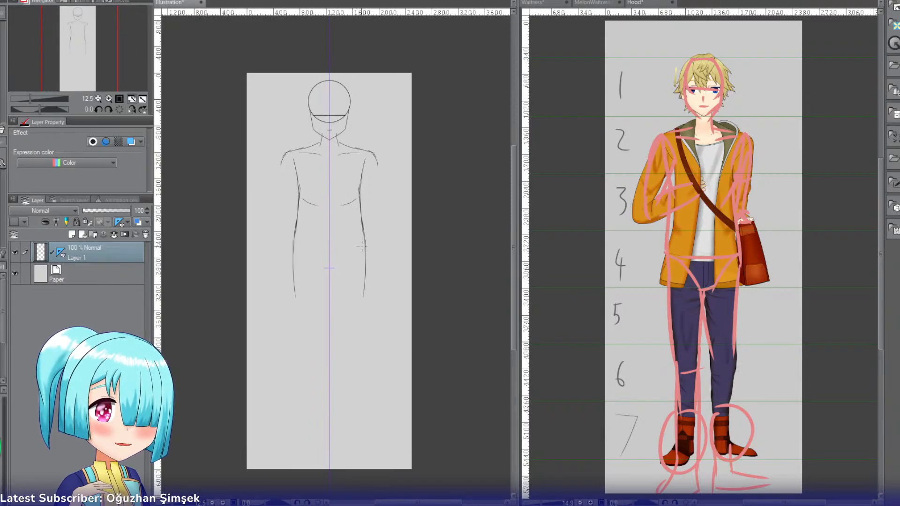
left_click_drag(362, 249, 291, 256)
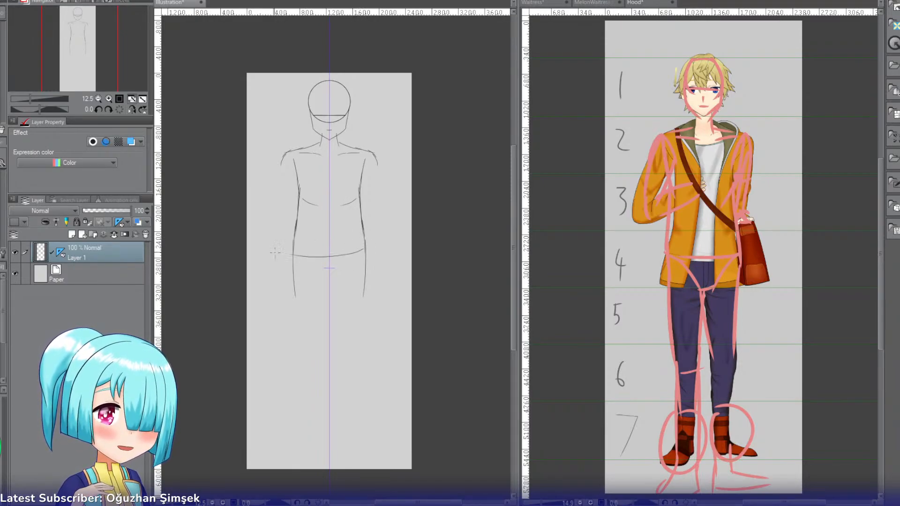
Step: Draw a V-shaped pelvis below the hip line and extend one outer thigh line, undoing rejected strokes
left_click_drag(361, 251, 334, 283)
mouse_move(298, 257)
left_mouse_down()
mouse_move(329, 292)
mouse_move(292, 296)
mouse_move(329, 365)
left_mouse_up()
key("ctrl+z")
key("ctrl+z")
key("ctrl+z")
key("ctrl+z")
key("ctrl+z")
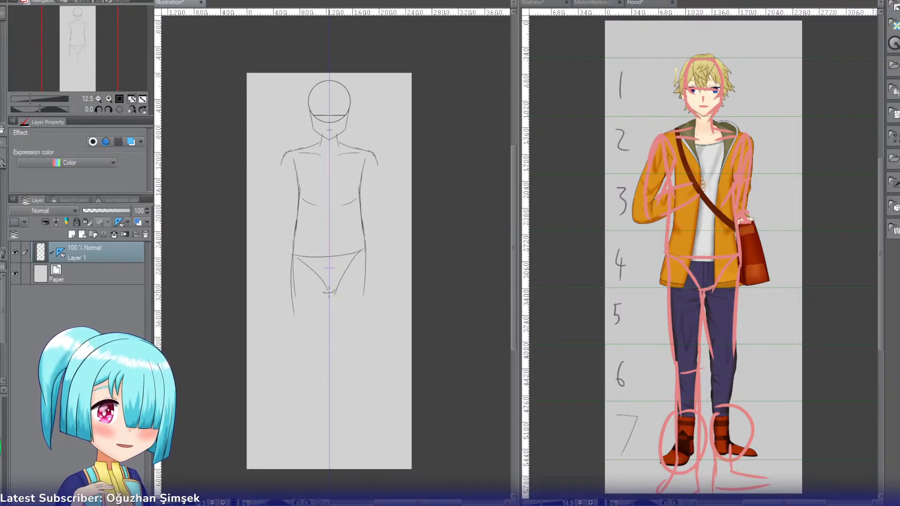
Step: Sketch the inner and outer lines of one leg down from the pelvis toward the canvas's lower edge, undoing rejected strokes
mouse_move(329, 295)
left_mouse_down()
mouse_move(323, 426)
mouse_move(325, 384)
left_mouse_up()
key("ctrl+z")
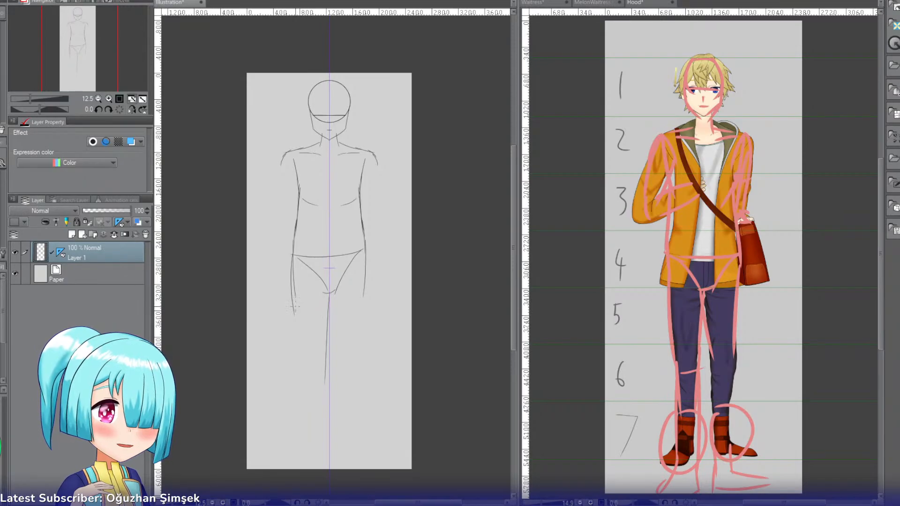
key("ctrl+z")
mouse_move(295, 306)
left_mouse_down()
mouse_move(297, 384)
mouse_move(320, 412)
left_mouse_up()
key("ctrl+z")
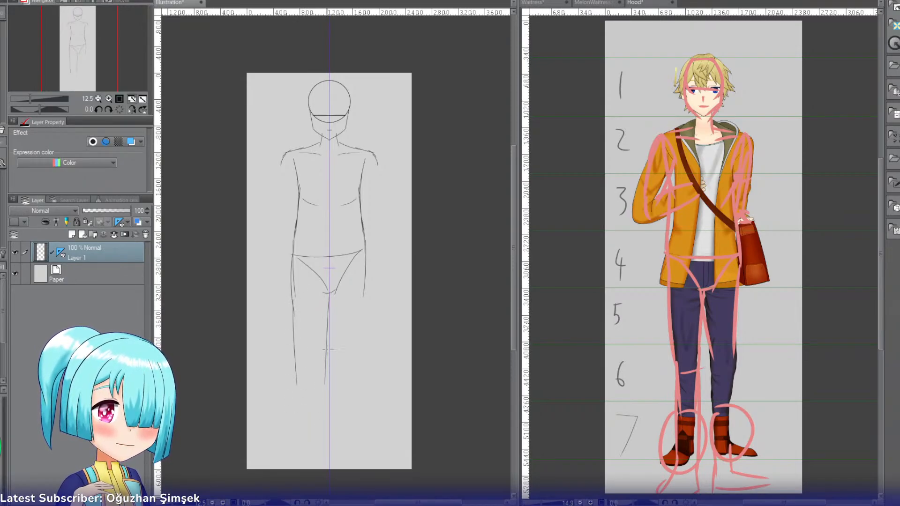
left_click_drag(325, 359, 324, 419)
key("ctrl+z")
left_click_drag(326, 342, 327, 457)
key("ctrl+z")
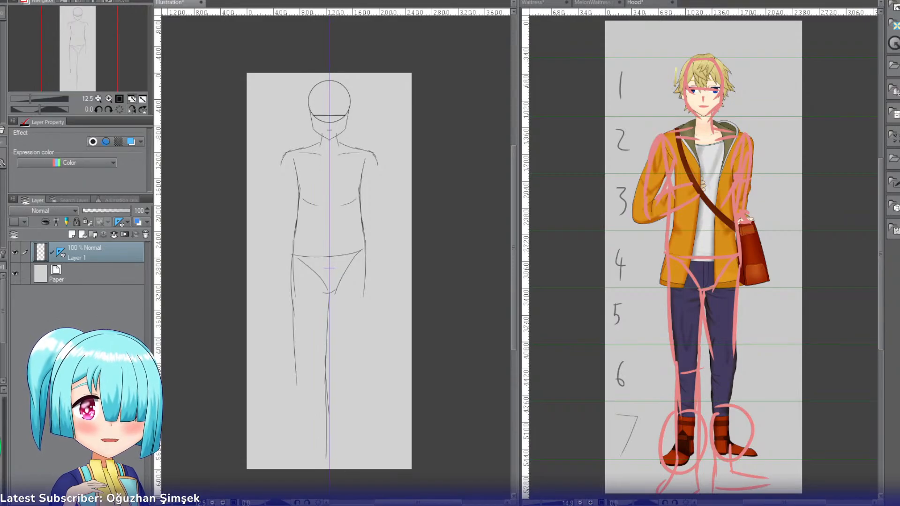
key("ctrl+t")
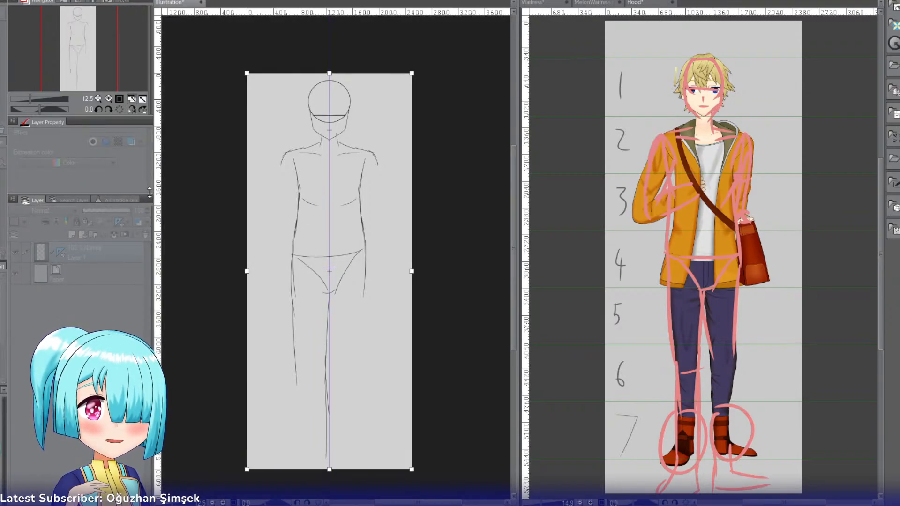
type("6500")
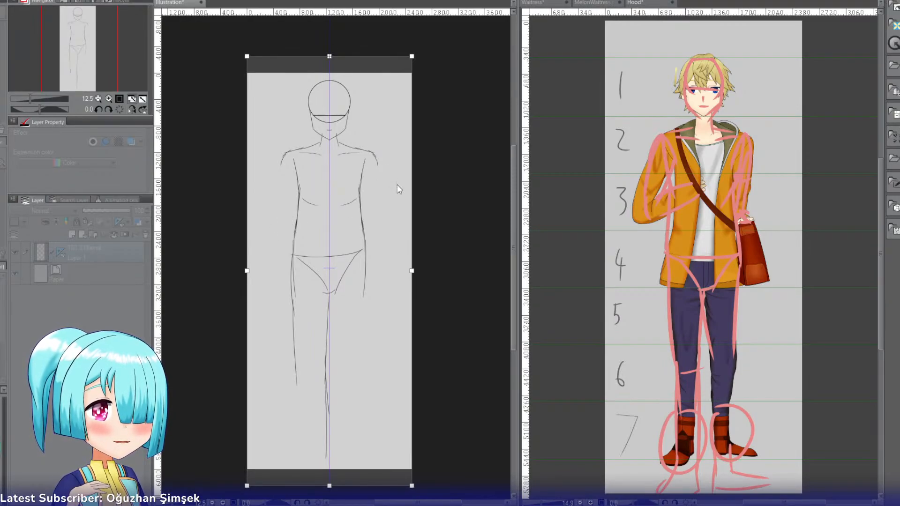
key("Return")
key("ctrl+z")
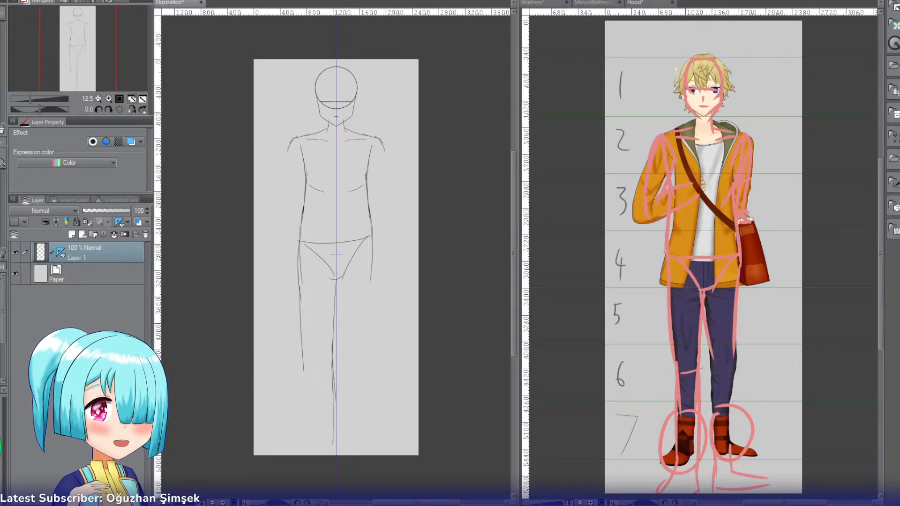
Step: Set the canvas height to 6500, adding the extra space below the figure
key("ctrl+alt+c")
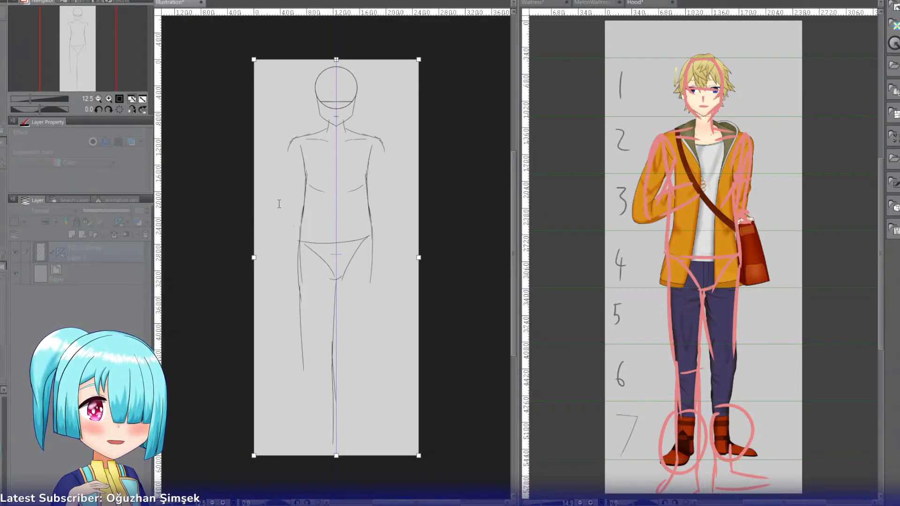
type("6500")
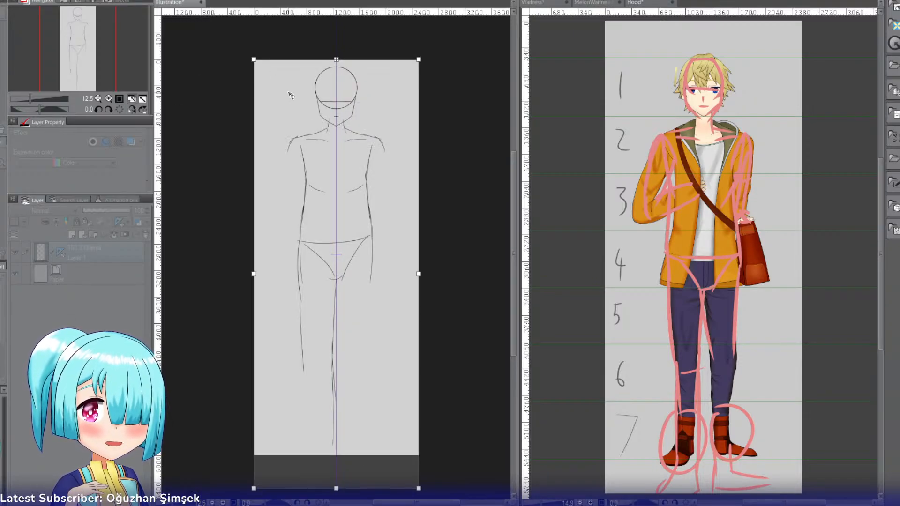
key("Return")
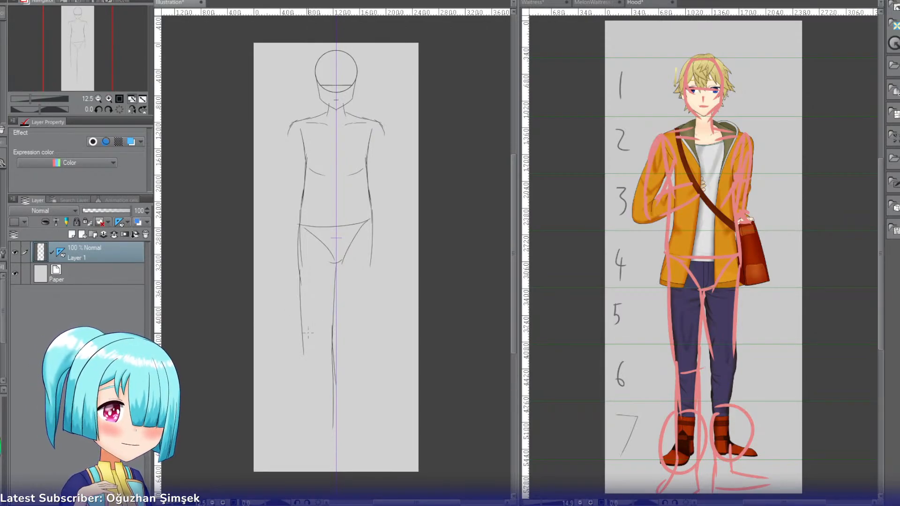
Step: Extend the outer line of the first leg from the knee down the calf, undoing rejected strokes
key("ctrl+z")
left_click_drag(300, 330, 299, 401)
key("ctrl+z")
key("ctrl+z")
key("ctrl+z")
left_click_drag(301, 332, 304, 374)
key("ctrl+z")
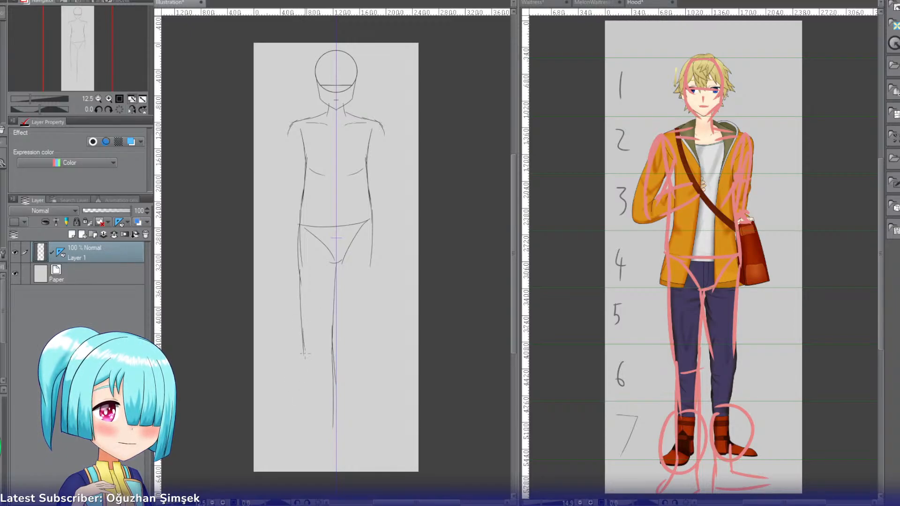
key("ctrl+z")
left_click_drag(301, 329, 304, 420)
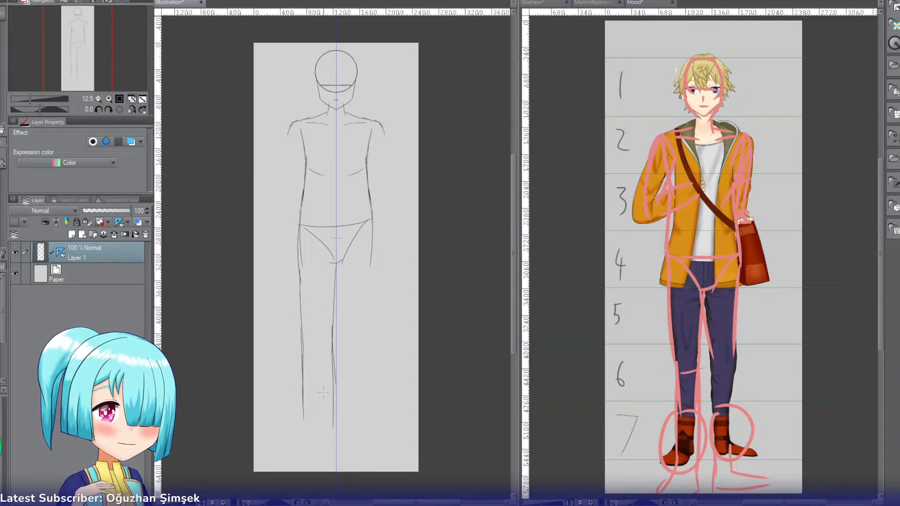
Step: Extend the inner line of the first leg to the ankle and flare the leg lines outward to begin the foot
left_click_drag(331, 347, 331, 437)
key("ctrl+z")
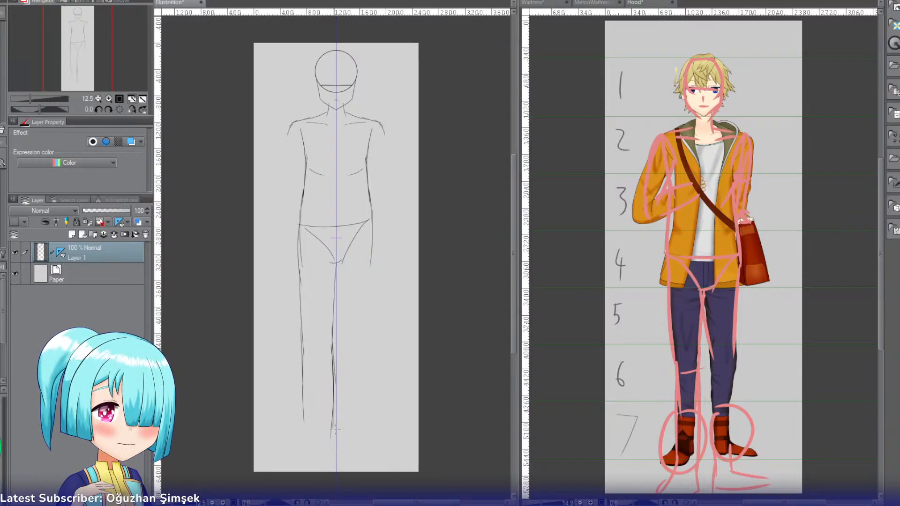
left_click_drag(333, 401, 331, 464)
key("ctrl+z")
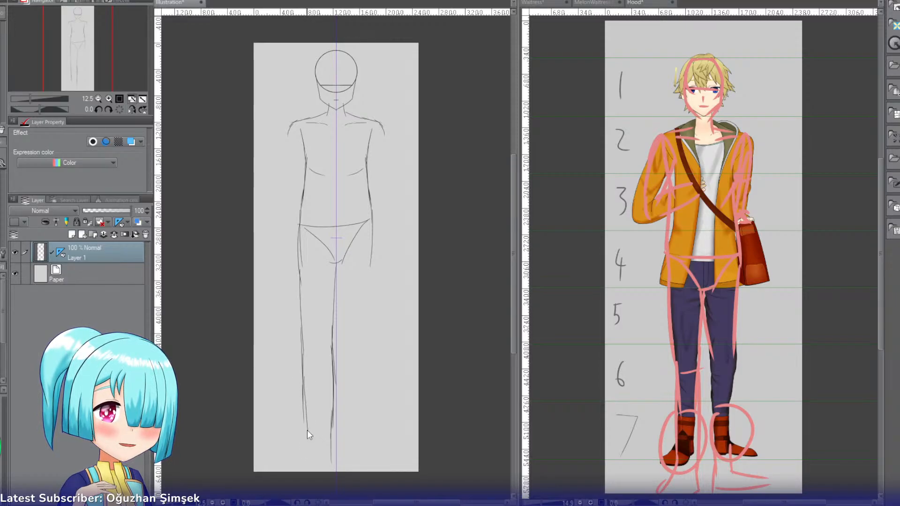
mouse_move(306, 435)
left_mouse_down()
mouse_move(300, 458)
mouse_move(277, 470)
left_mouse_up()
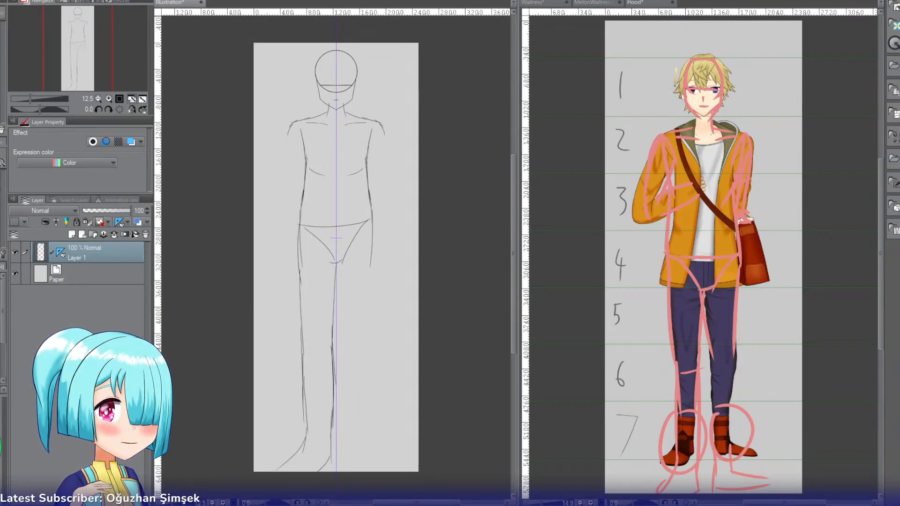
Step: Set the canvas height to 7000, adding the extra space below the feet
key("ctrl+t")
left_click(291, 217)
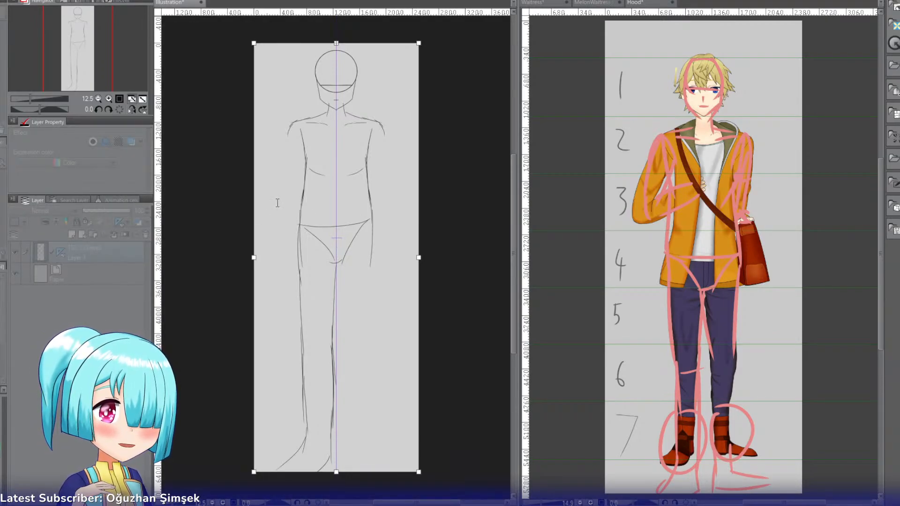
left_click_drag(278, 206, 134, 196)
type("7000")
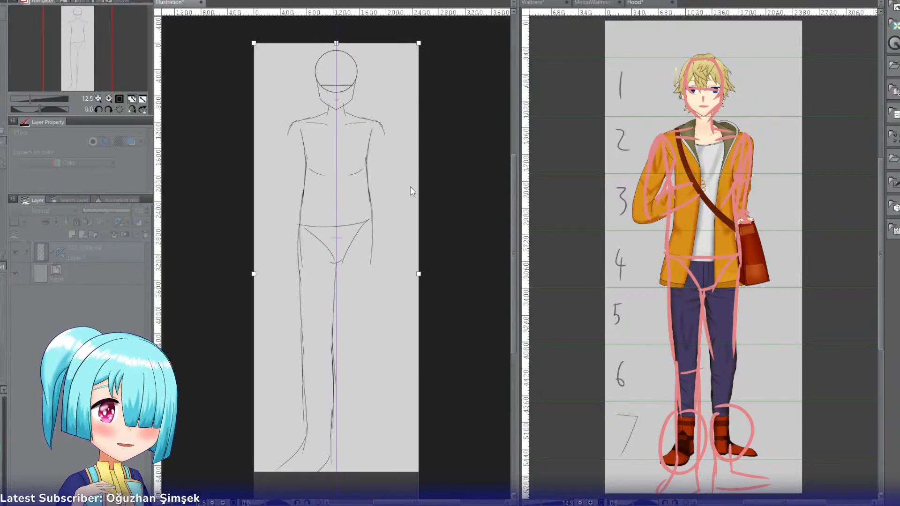
left_click(410, 187)
Step: Sketch the first leg's foot pointing outward, with a rounded toe section and a centre line along the instep
left_click_drag(79, 54, 82, 67)
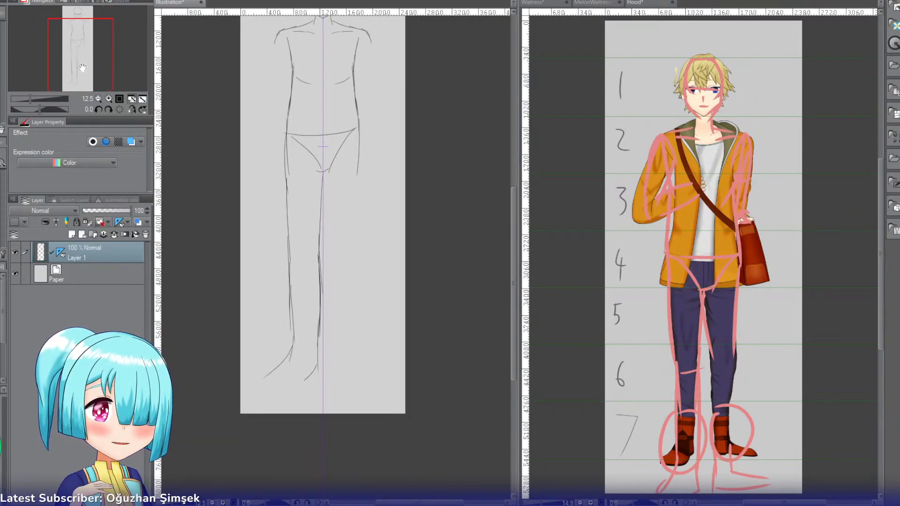
left_click_drag(317, 366, 275, 404)
key("ctrl+z")
left_click_drag(289, 353, 267, 380)
key("ctrl+z")
mouse_move(292, 350)
left_mouse_down()
mouse_move(261, 399)
mouse_move(290, 404)
left_mouse_up()
key("ctrl+z")
key("ctrl+z")
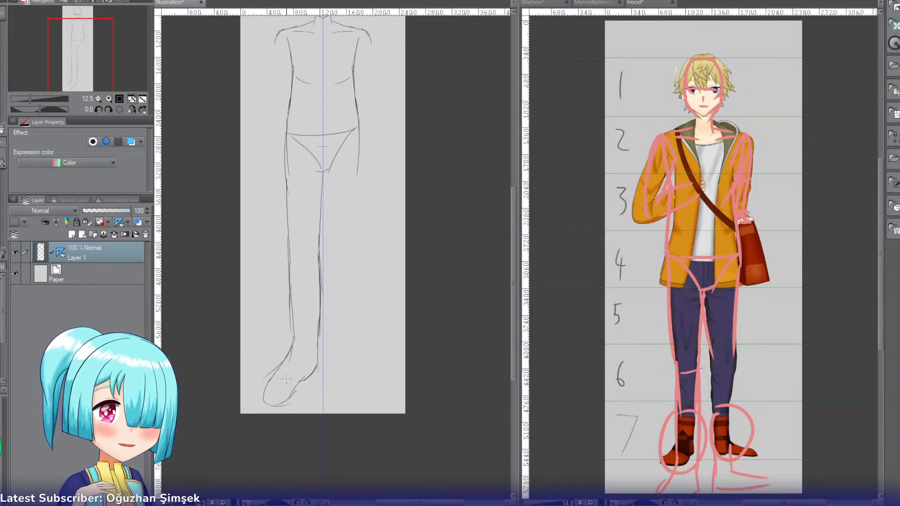
left_click_drag(279, 369, 295, 387)
key("ctrl+z")
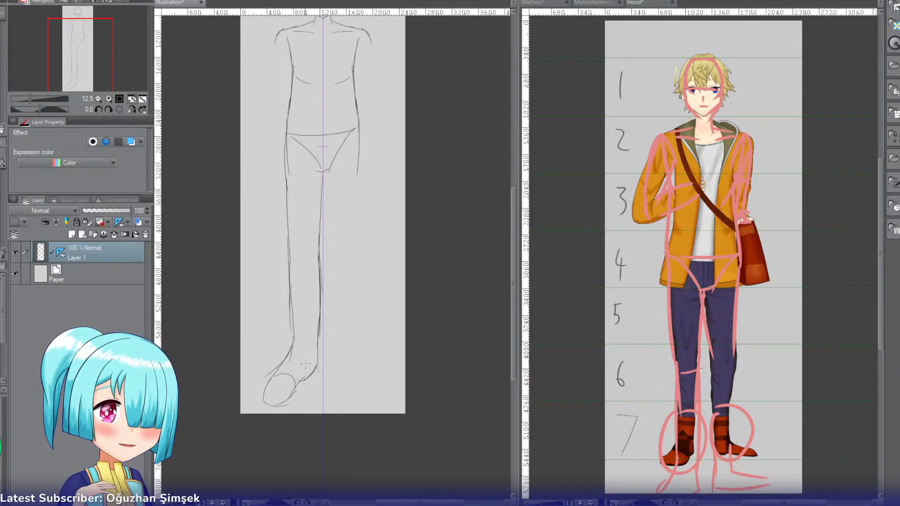
left_click_drag(308, 355, 275, 393)
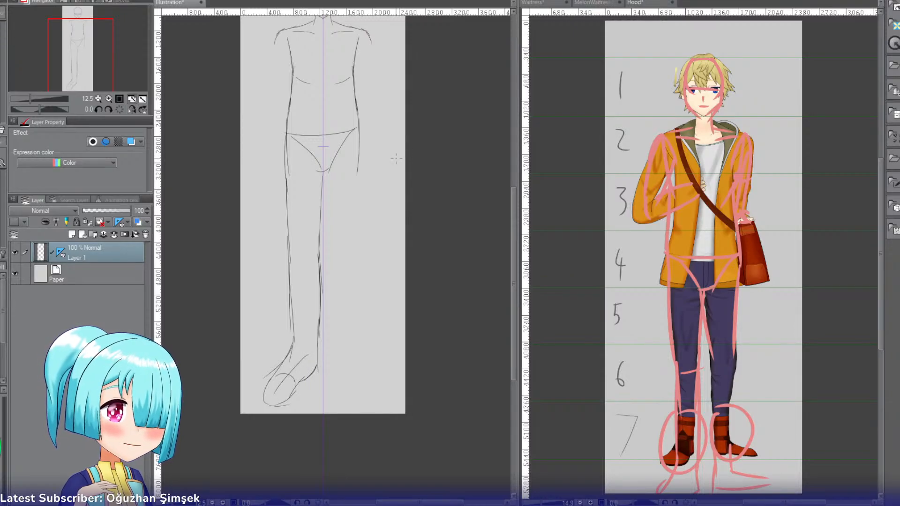
Step: Draw the inner thigh line of the second leg from the crotch and extend its outer thigh line toward the knee
left_click_drag(325, 170, 328, 228)
key("ctrl+z")
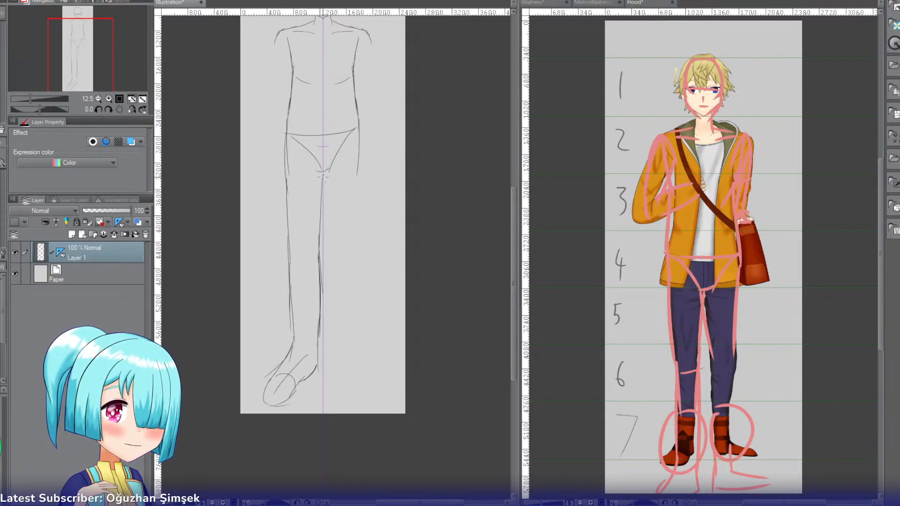
left_click_drag(323, 173, 330, 251)
left_click_drag(358, 140, 354, 237)
key("ctrl+z")
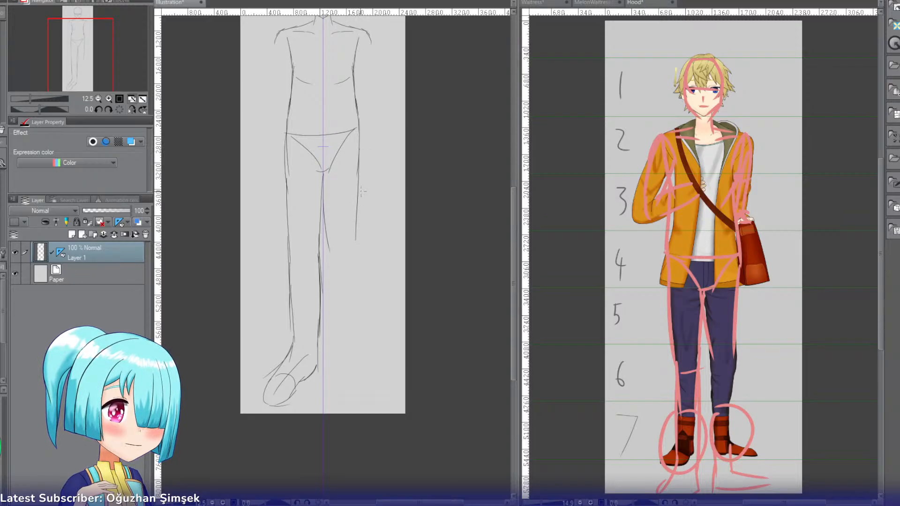
Step: Continue the second leg's outer line past the knee and down the calf to the ankle, undoing rejected strokes
mouse_move(358, 192)
left_mouse_down()
mouse_move(364, 275)
mouse_move(354, 245)
mouse_move(362, 251)
mouse_move(358, 261)
mouse_move(355, 245)
mouse_move(347, 330)
left_mouse_up()
key("ctrl+z")
key("ctrl+z")
key("ctrl+z")
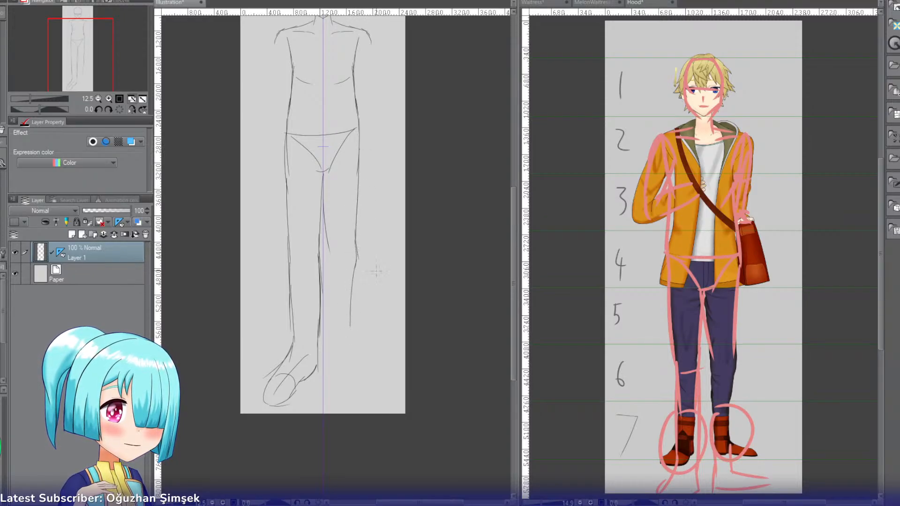
key("ctrl+z")
left_click_drag(357, 254, 349, 325)
left_click_drag(351, 284, 351, 353)
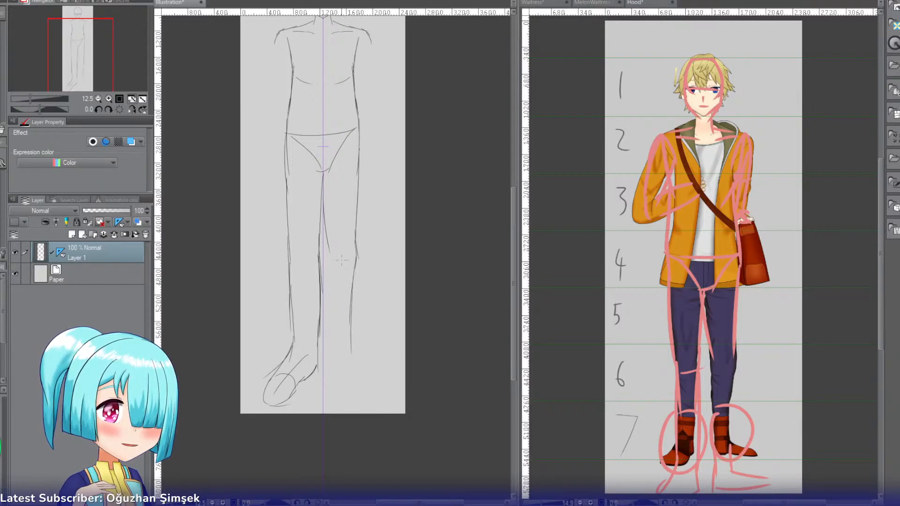
Step: Draw the second leg's inner line below the knee and reinforce the outer calf line, undoing rejected strokes
key("ctrl+z")
left_click_drag(330, 245, 326, 356)
key("ctrl+z")
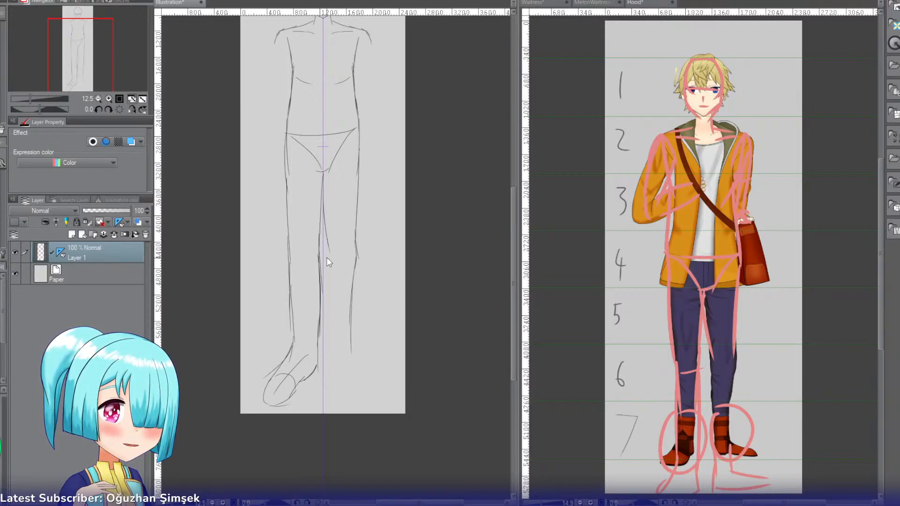
left_click_drag(328, 239, 329, 355)
key("ctrl+z")
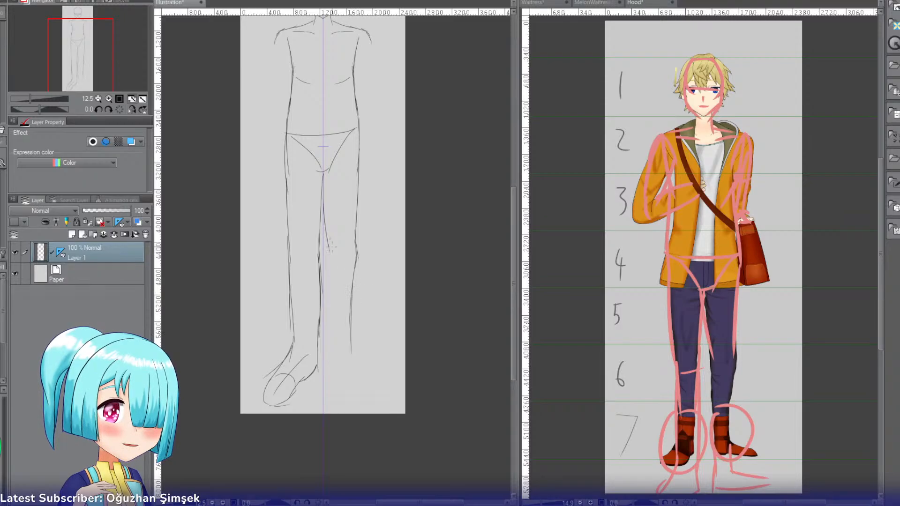
left_click_drag(334, 247, 336, 351)
key("ctrl+z")
left_click_drag(328, 242, 330, 332)
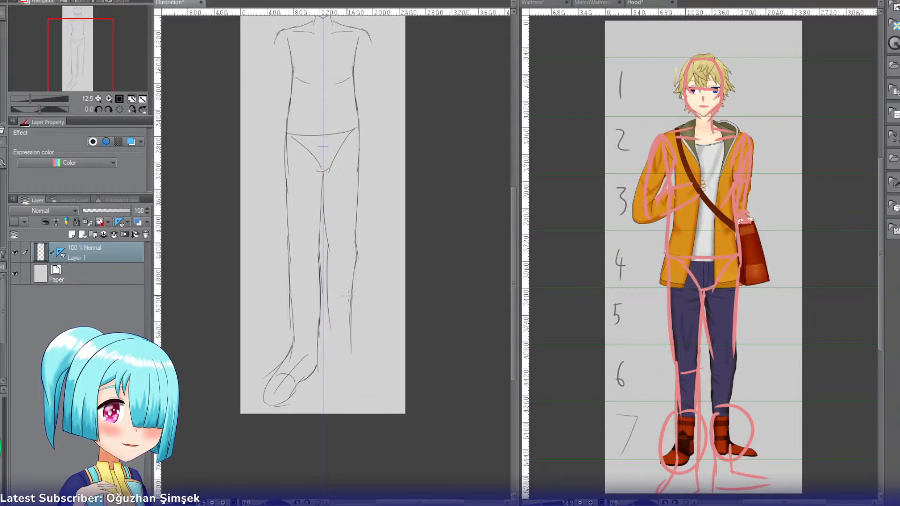
key("ctrl+z")
left_click_drag(357, 247, 354, 354)
key("ctrl+z")
left_click_drag(355, 263, 355, 351)
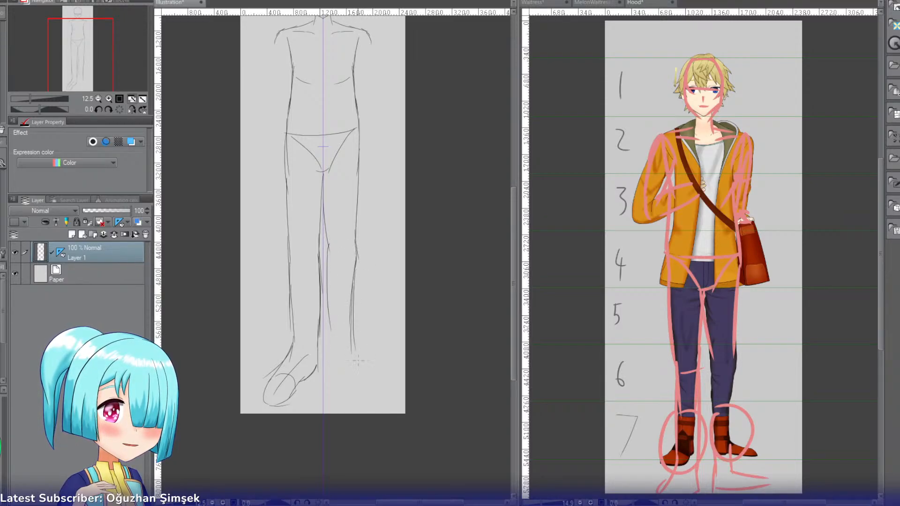
Step: Refine the second leg's inner calf line from the knee down to the ankle, undoing rejected strokes
left_click_drag(330, 249, 329, 356)
key("ctrl+z")
left_click_drag(330, 254, 330, 346)
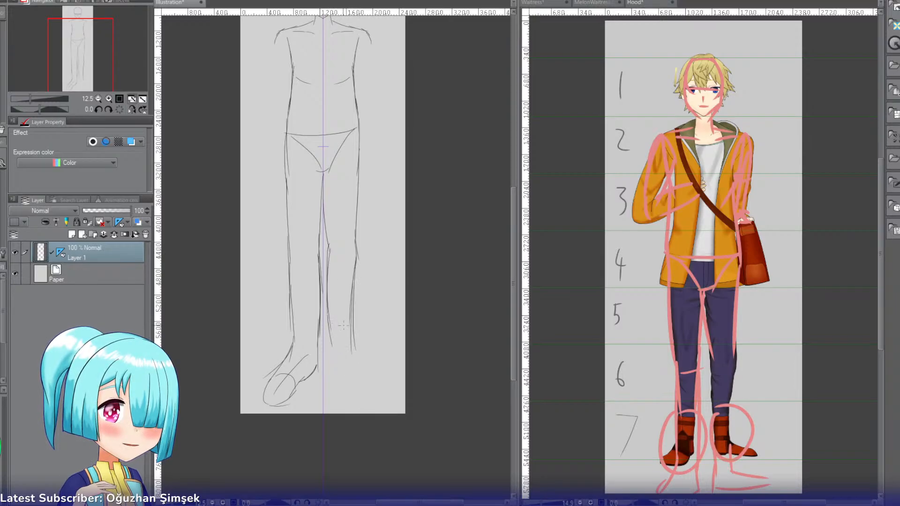
left_click_drag(328, 312, 334, 368)
key("ctrl+z")
key("ctrl+z")
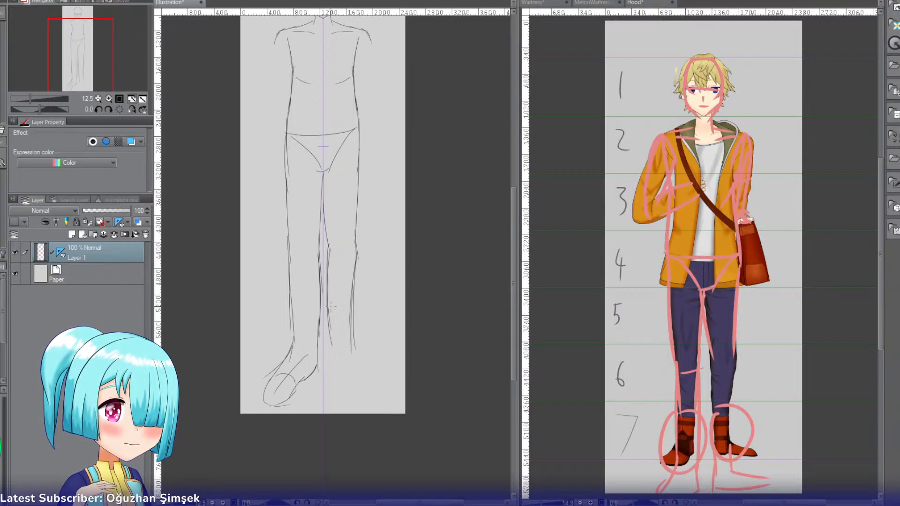
left_click_drag(328, 294, 333, 357)
key("ctrl+z")
Step: Sketch the second leg's foot pointing outward to the side, with a flat sole and a rounded toe section
mouse_move(330, 327)
left_mouse_down()
mouse_move(333, 362)
mouse_move(331, 352)
mouse_move(344, 370)
mouse_move(332, 358)
mouse_move(337, 377)
mouse_move(389, 380)
mouse_move(377, 361)
mouse_move(386, 382)
mouse_move(386, 373)
mouse_move(368, 383)
mouse_move(352, 366)
mouse_move(367, 358)
mouse_move(338, 362)
mouse_move(384, 370)
left_mouse_up()
key("ctrl+z")
key("ctrl+z")
key("ctrl+z")
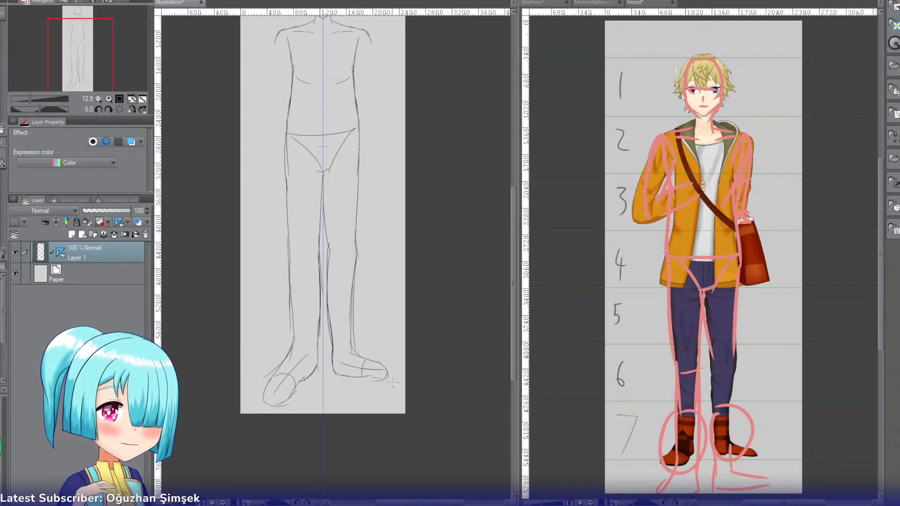
key("ctrl+z")
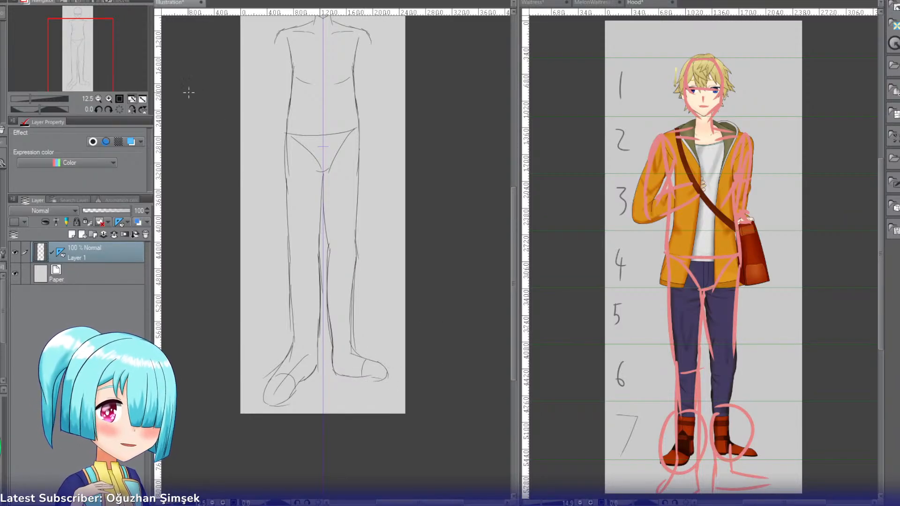
Step: Draw the outer line of one upper arm curving down from the shoulder, undoing rejected strokes
left_click_drag(88, 66, 93, 45)
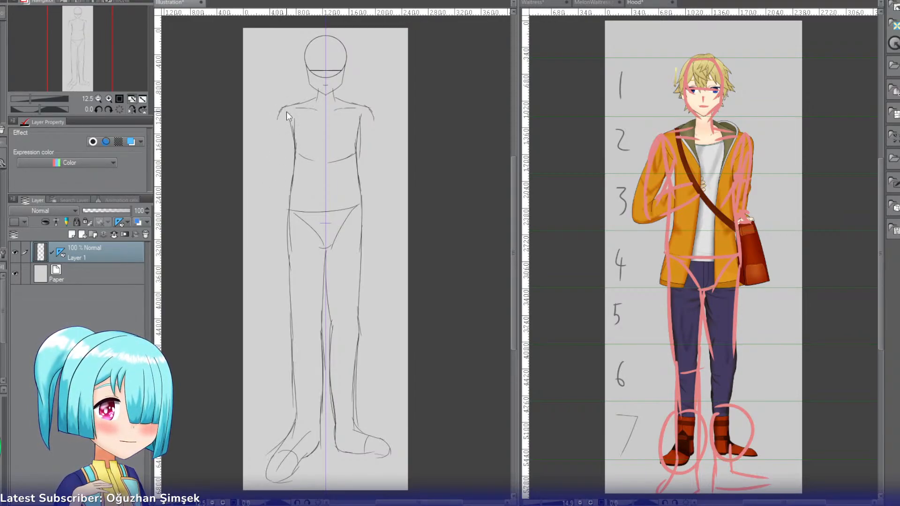
left_click_drag(283, 109, 272, 177)
key("ctrl+z")
left_click_drag(281, 112, 271, 175)
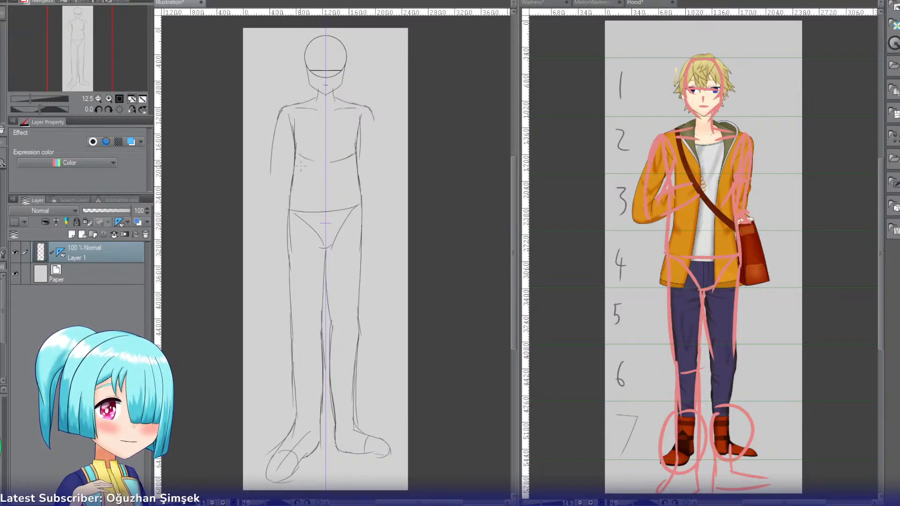
key("ctrl+z")
left_click_drag(281, 110, 271, 175)
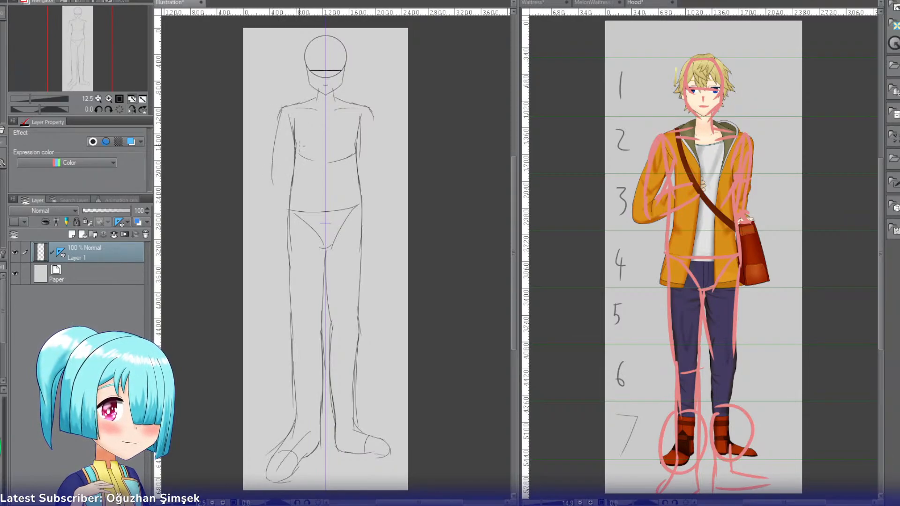
Step: Sketch the inner line of the same upper arm from the armpit down beside the torso, undoing rejected strokes
left_click_drag(296, 133, 287, 179)
key("ctrl+z")
key("ctrl+z")
left_click_drag(294, 131, 292, 185)
key("ctrl+z")
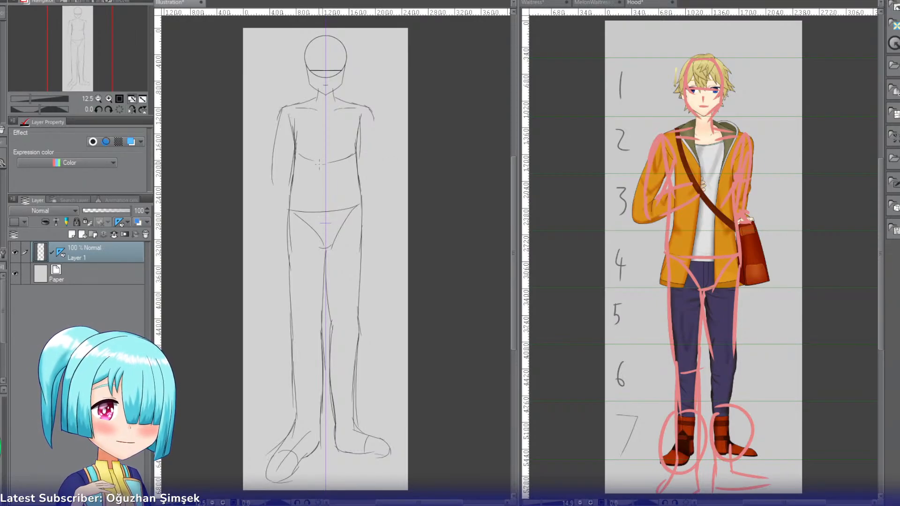
Step: Redraw the outer line of the first upper arm slightly wider from the shoulder and erase the old line inside it
left_click_drag(279, 114, 268, 169)
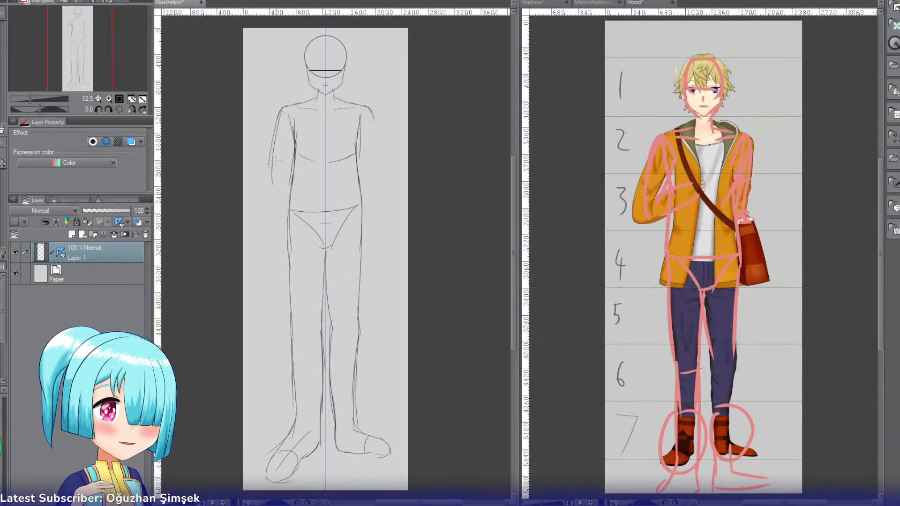
key("ctrl+z")
mouse_move(279, 116)
left_mouse_down()
mouse_move(267, 180)
mouse_move(286, 182)
left_mouse_up()
key("ctrl+z")
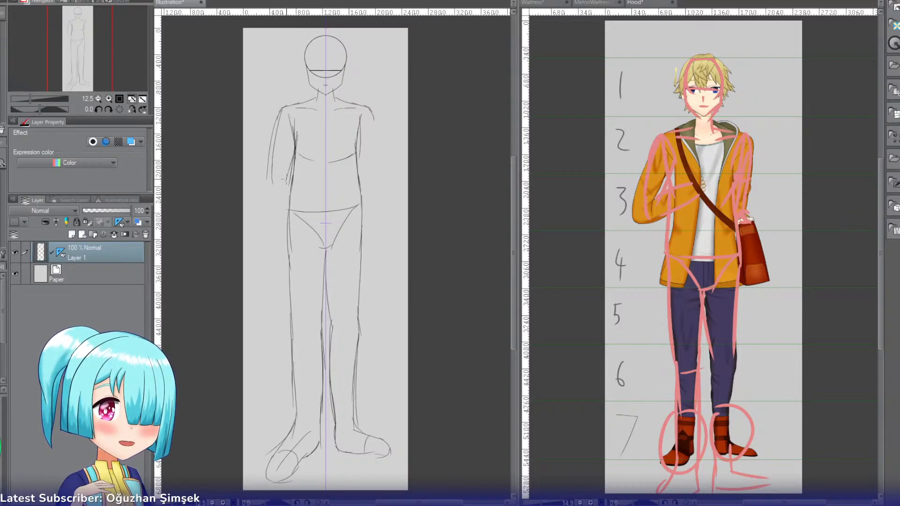
key("e")
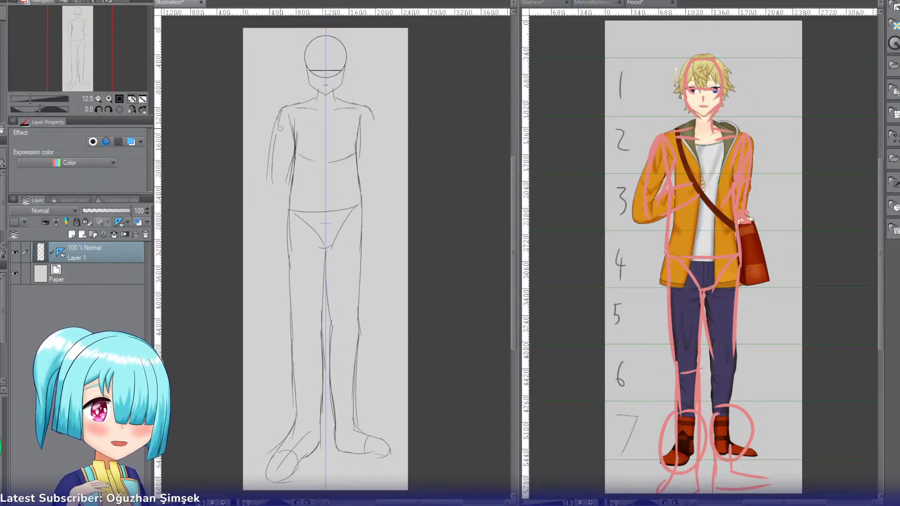
left_click_drag(280, 130, 275, 165)
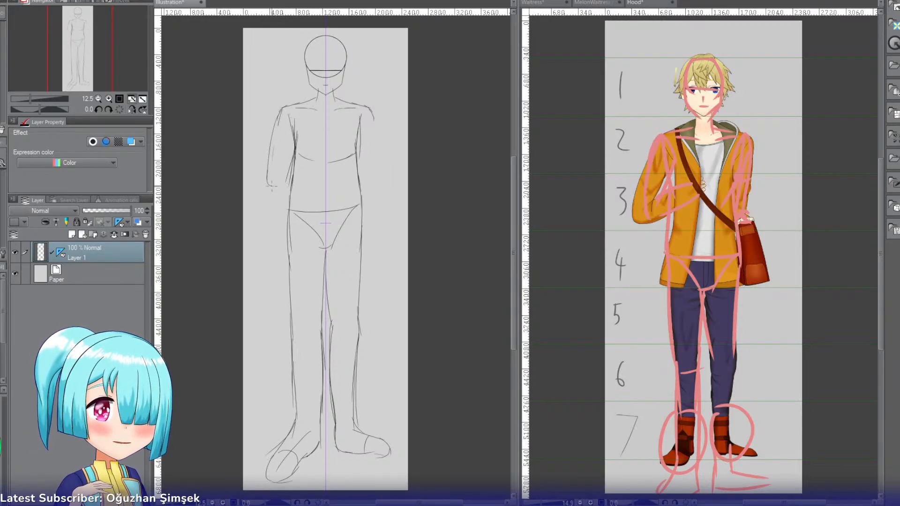
Step: Sketch the first arm's elbow and forearm bending up across the lower chest, undoing rejected strokes
key("ctrl+z")
mouse_move(277, 168)
left_mouse_down()
mouse_move(307, 160)
mouse_move(295, 164)
left_mouse_up()
key("ctrl+z")
key("ctrl+z")
mouse_move(278, 166)
left_mouse_down()
mouse_move(311, 150)
mouse_move(281, 165)
mouse_move(278, 186)
left_mouse_up()
key("ctrl+z")
key("ctrl+z")
key("ctrl+z")
left_click_drag(325, 158, 270, 191)
key("ctrl+z")
Step: Draw the two parallel edges of a bag strap running diagonally from the shoulder across the chest to the opposite hip
mouse_move(306, 114)
left_mouse_down()
mouse_move(332, 145)
mouse_move(342, 180)
mouse_move(358, 185)
left_mouse_up()
key("ctrl+z")
key("ctrl+z")
left_click_drag(309, 114, 373, 217)
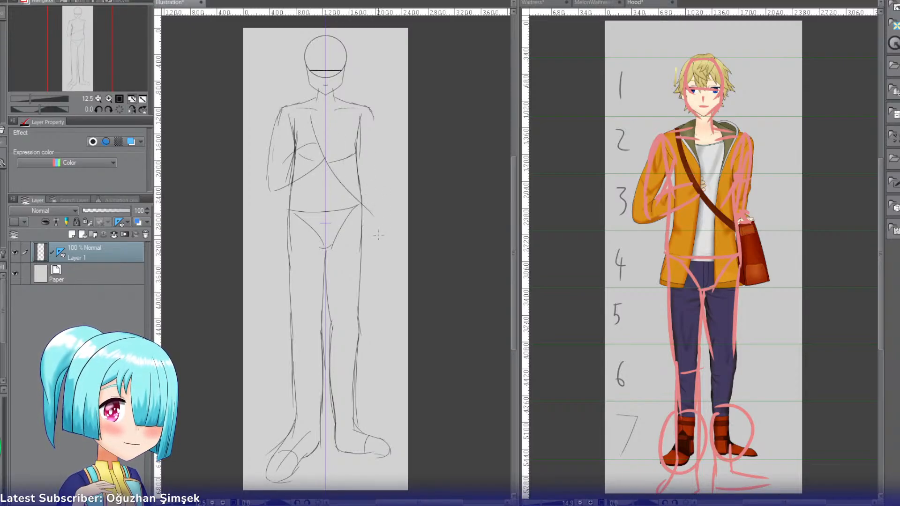
mouse_move(300, 124)
left_mouse_down()
mouse_move(365, 226)
mouse_move(307, 149)
mouse_move(363, 225)
left_mouse_up()
key("ctrl+z")
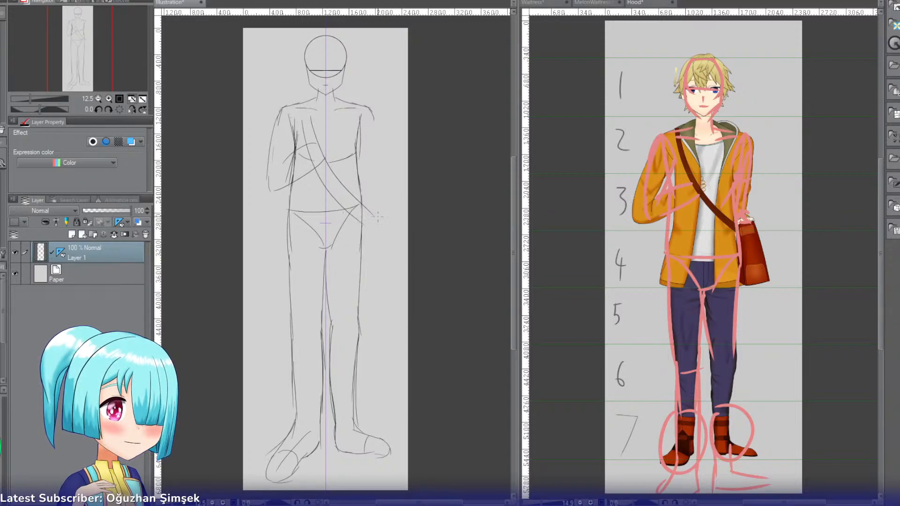
key("ctrl+z")
left_click_drag(301, 113, 359, 212)
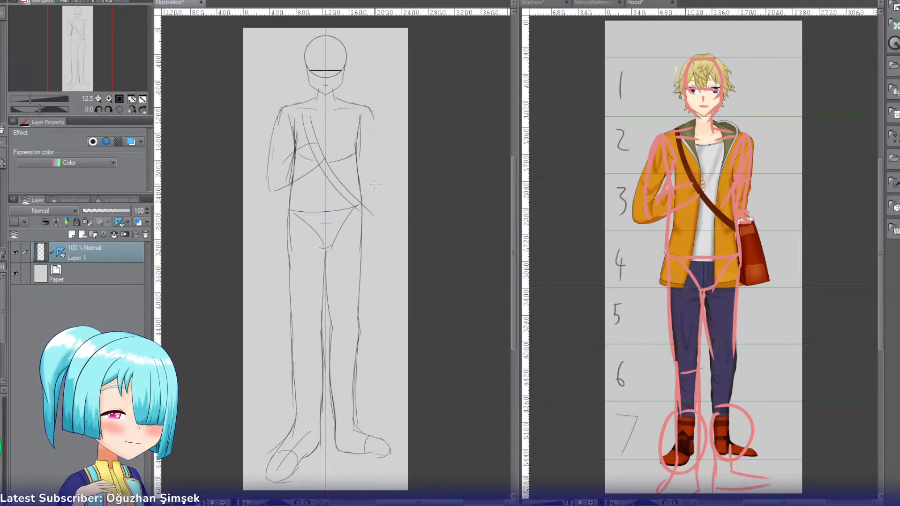
Step: Draw the outer line of the second upper arm down from the shoulder, undoing rejected strokes
left_click_drag(373, 113, 370, 162)
key("ctrl+z")
key("ctrl+z")
left_click_drag(373, 118, 369, 170)
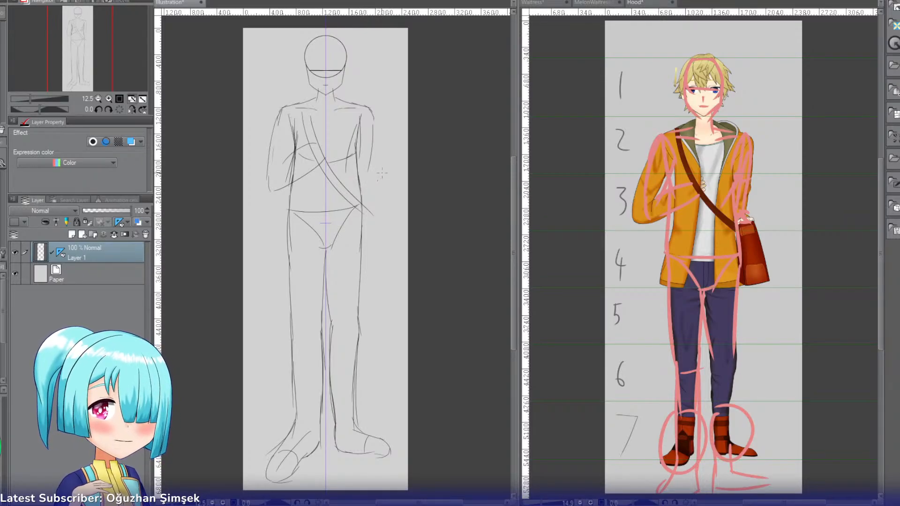
Step: Sketch the lower part of the second arm with angled lines reaching outward beside the waist, undoing rejected strokes
mouse_move(371, 153)
left_mouse_down()
mouse_move(366, 189)
mouse_move(385, 194)
left_mouse_up()
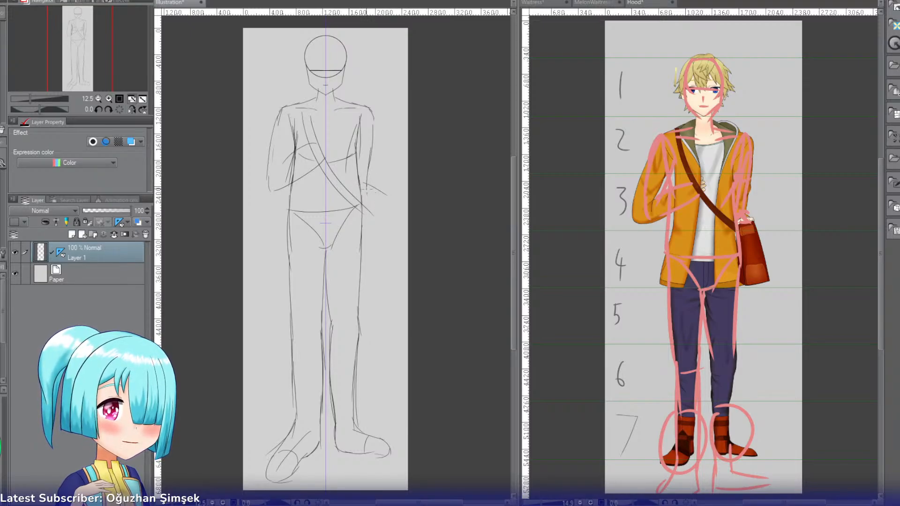
key("ctrl+z")
key("ctrl+z")
key("ctrl+z")
mouse_move(373, 143)
left_mouse_down()
mouse_move(362, 184)
mouse_move(395, 197)
mouse_move(383, 212)
mouse_move(379, 201)
mouse_move(396, 199)
mouse_move(382, 213)
mouse_move(360, 202)
mouse_move(388, 205)
left_mouse_up()
key("ctrl+z")
key("ctrl+z")
key("ctrl+z")
key("ctrl+z")
key("ctrl+z")
key("ctrl+z")
key("ctrl+z")
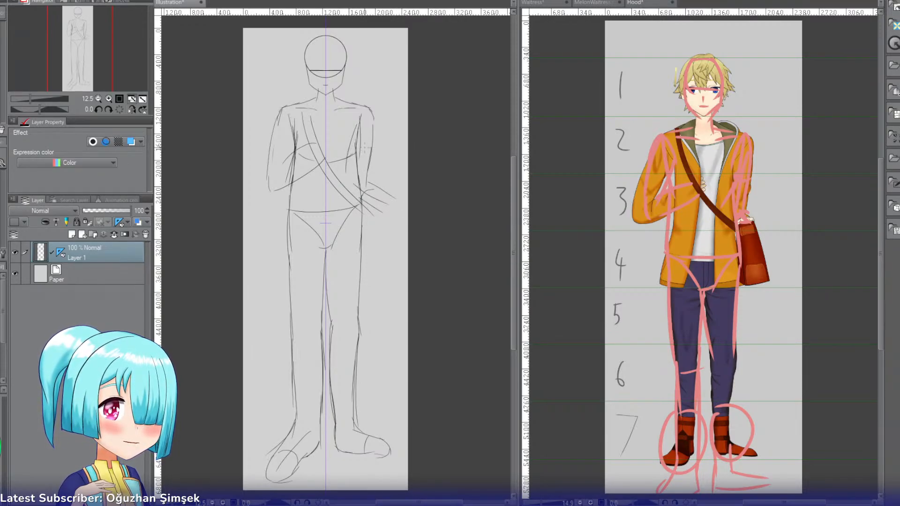
Step: Add inner contour lines and short curved cross-lines to both arms, undoing rejected strokes
left_click_drag(351, 153, 367, 158)
key("ctrl+z")
left_click_drag(365, 124, 351, 172)
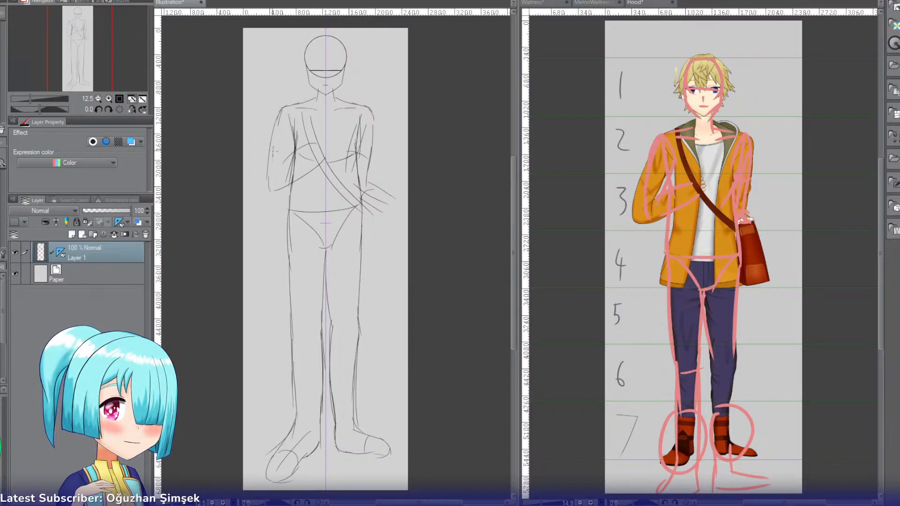
mouse_move(272, 149)
left_mouse_down()
mouse_move(295, 153)
mouse_move(273, 175)
left_mouse_up()
key("ctrl+z")
left_click_drag(291, 122, 283, 175)
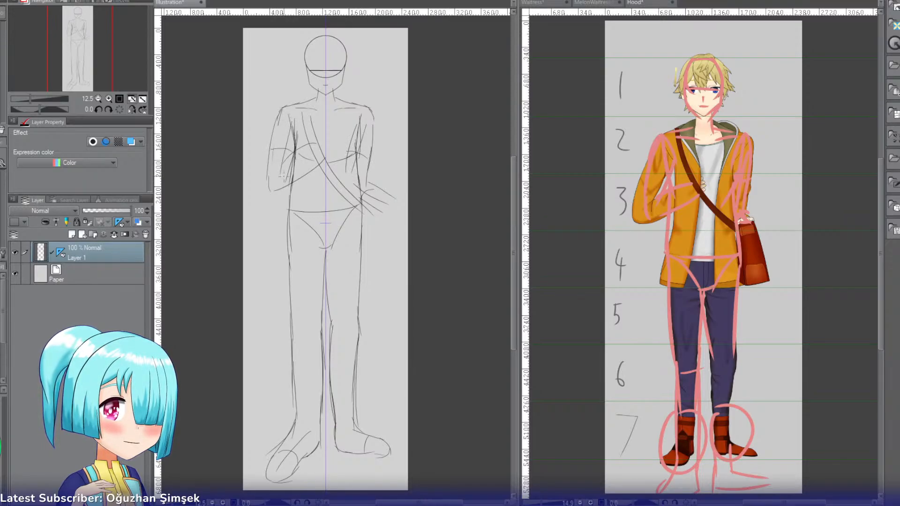
key("ctrl+z")
mouse_move(288, 123)
left_mouse_down()
mouse_move(279, 172)
mouse_move(301, 180)
mouse_move(316, 152)
left_mouse_up()
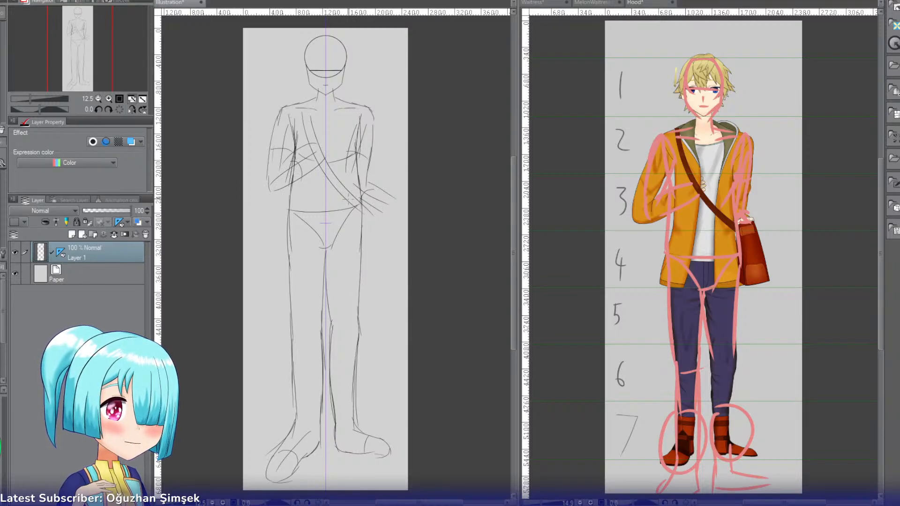
Step: Sketch the outer side panel of the shoulder bag hanging beside the second hip, undoing rejected strokes
mouse_move(389, 205)
left_mouse_down()
mouse_move(374, 209)
mouse_move(395, 205)
left_mouse_up()
left_click_drag(395, 203, 388, 260)
key("ctrl+z")
left_click_drag(341, 236, 393, 263)
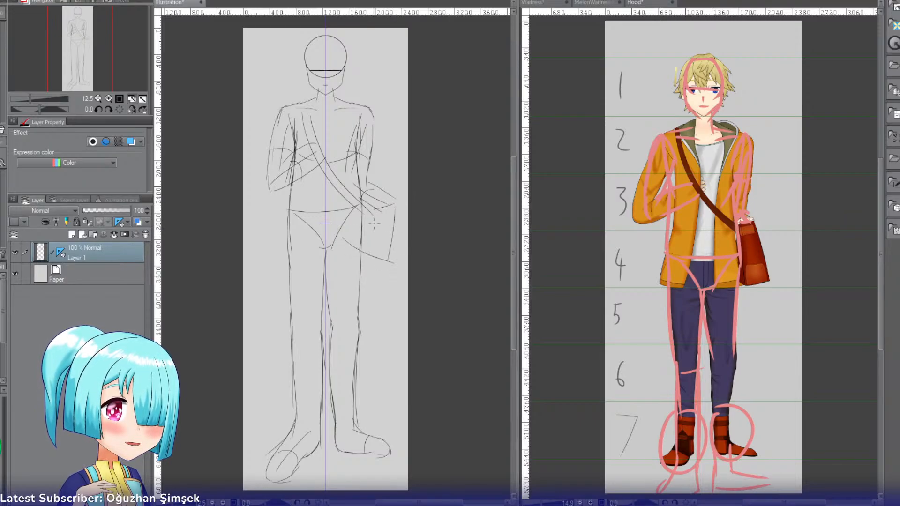
mouse_move(370, 214)
left_mouse_down()
mouse_move(373, 243)
mouse_move(388, 257)
mouse_move(370, 265)
left_mouse_up()
left_click_drag(335, 230, 365, 262)
key("ctrl+z")
key("ctrl+z")
Step: Draw the bag's front face across the hips with its bottom, inner side and top edges, undoing rejected strokes
left_click_drag(314, 247, 370, 264)
mouse_move(327, 185)
left_mouse_down()
mouse_move(371, 202)
mouse_move(313, 244)
left_mouse_up()
key("ctrl+z")
mouse_move(316, 195)
left_mouse_down()
mouse_move(336, 188)
mouse_move(388, 212)
left_mouse_up()
key("ctrl+z")
left_click_drag(341, 182, 385, 205)
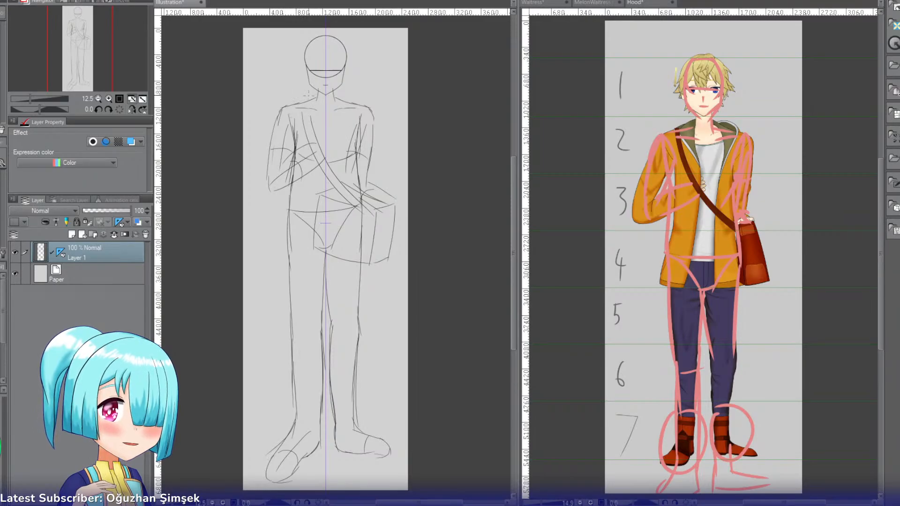
Step: Sketch the jacket hood's curved lines from the neck out over both shoulders
left_click_drag(303, 95, 284, 107)
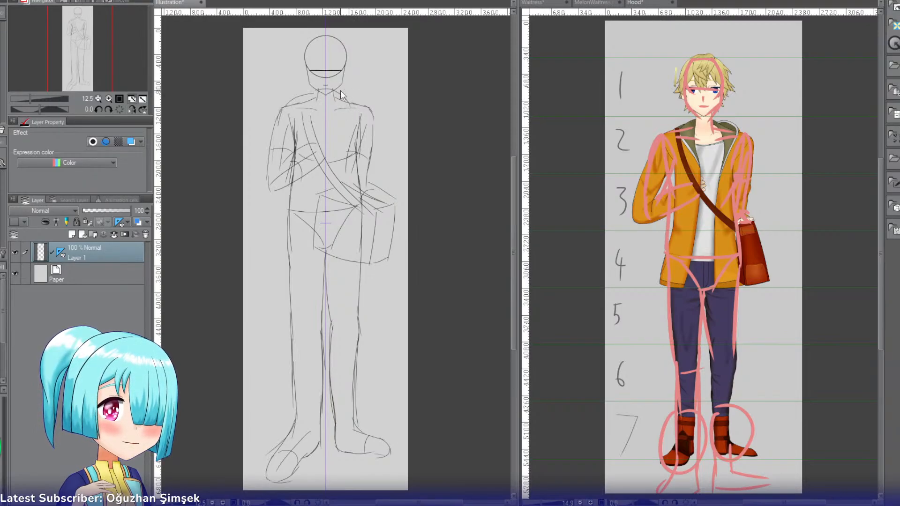
mouse_move(342, 94)
left_mouse_down()
mouse_move(350, 123)
mouse_move(368, 109)
left_mouse_up()
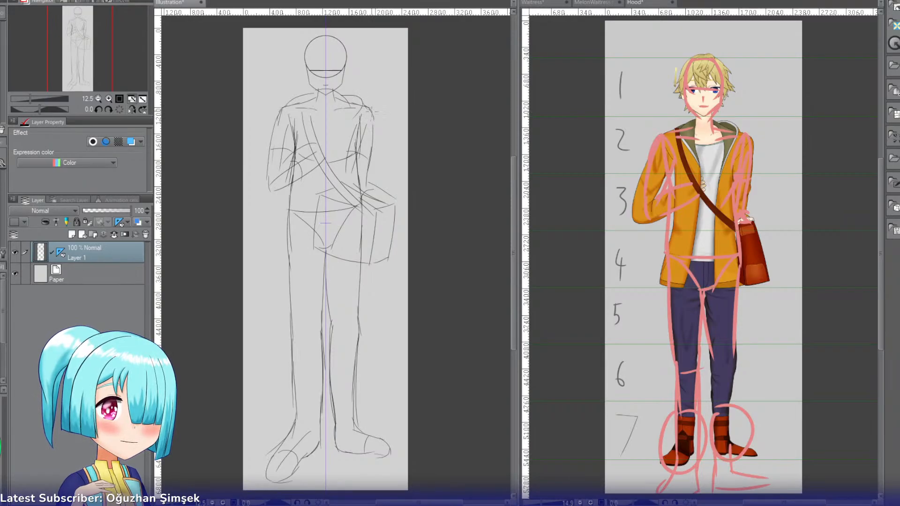
left_click_drag(302, 97, 287, 109)
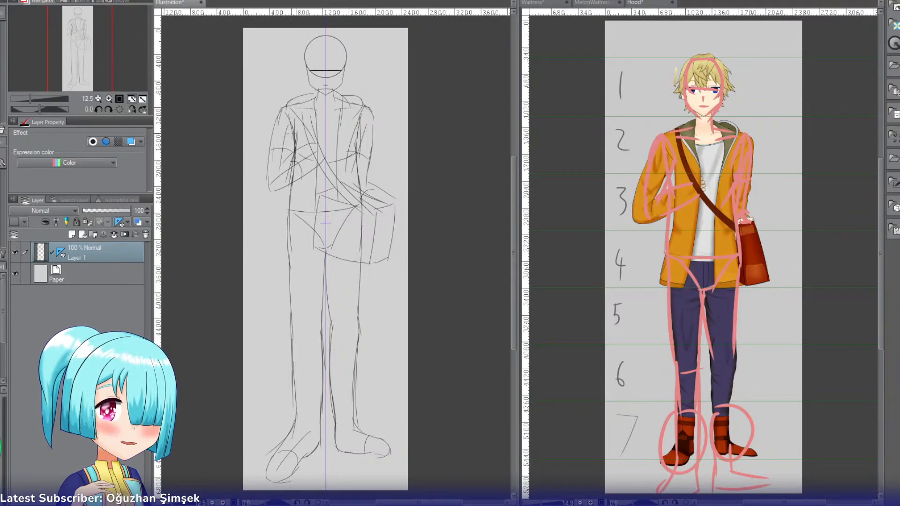
key("ctrl+z")
Step: Draw the jacket's side edge below the first arm and its hem across the upper thigh, undoing rejected strokes
left_click_drag(292, 135, 280, 283)
key("ctrl+z")
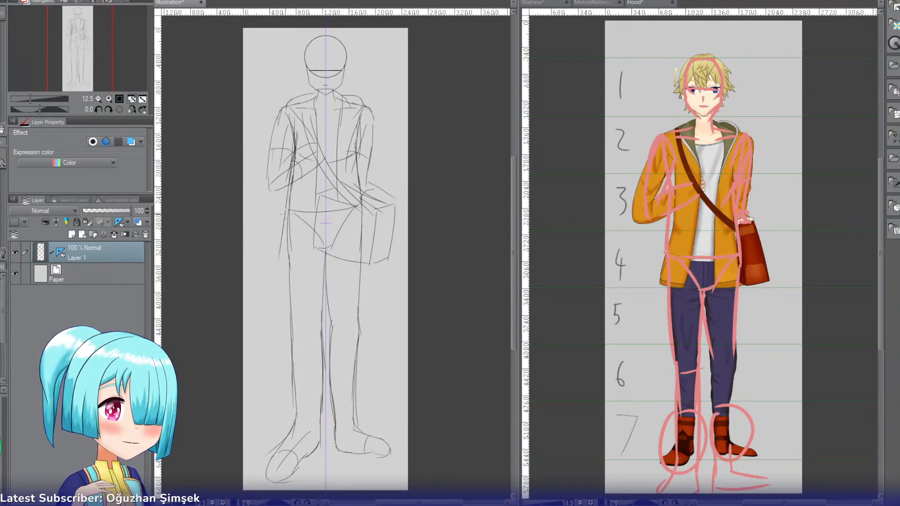
left_click_drag(280, 228, 282, 276)
key("ctrl+z")
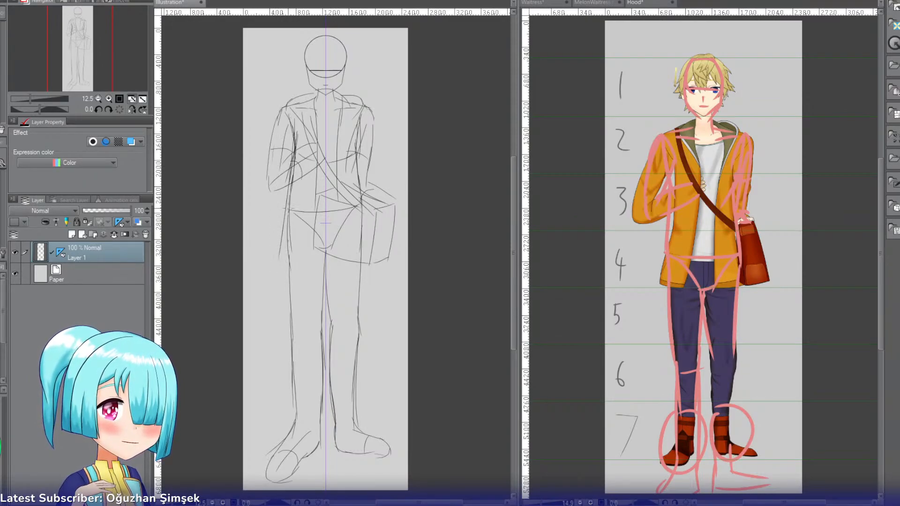
mouse_move(287, 207)
left_mouse_down()
mouse_move(282, 260)
mouse_move(304, 261)
left_mouse_up()
key("ctrl+z")
key("ctrl+z")
key("ctrl+z")
mouse_move(287, 210)
left_mouse_down()
mouse_move(272, 253)
mouse_move(282, 267)
mouse_move(323, 269)
left_mouse_up()
key("ctrl+z")
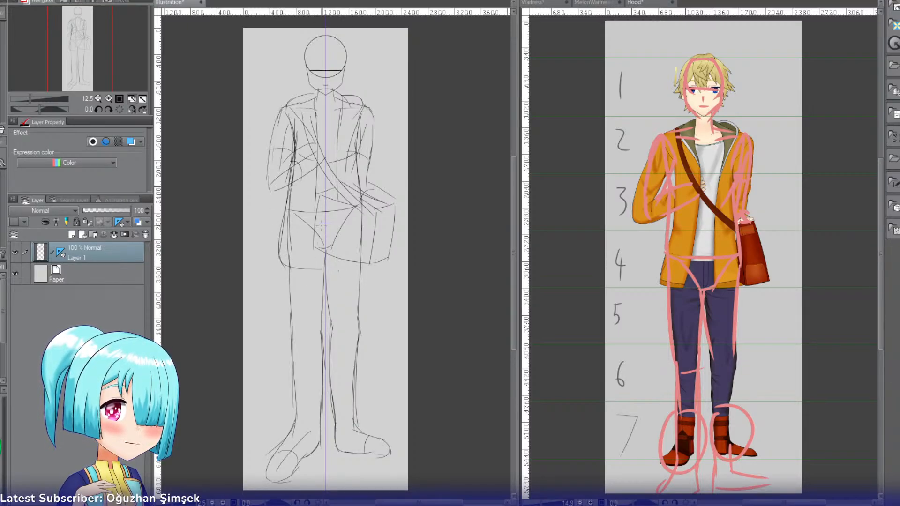
Step: Extend both edges of the jacket's front opening from the waist down to the hem, undoing rejected strokes
left_click_drag(319, 195, 315, 271)
key("ctrl+z")
left_click_drag(337, 179, 342, 266)
key("ctrl+z")
left_click_drag(336, 195, 341, 266)
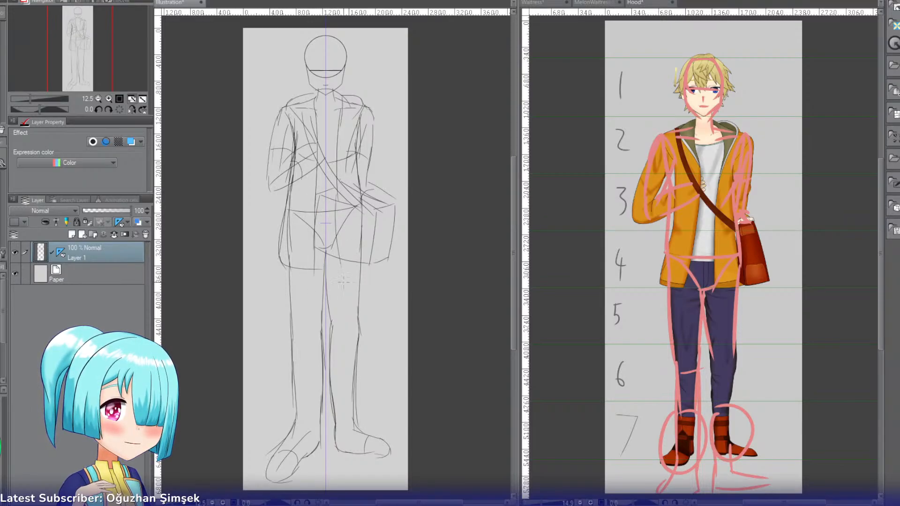
key("ctrl+z")
left_click_drag(337, 207, 343, 269)
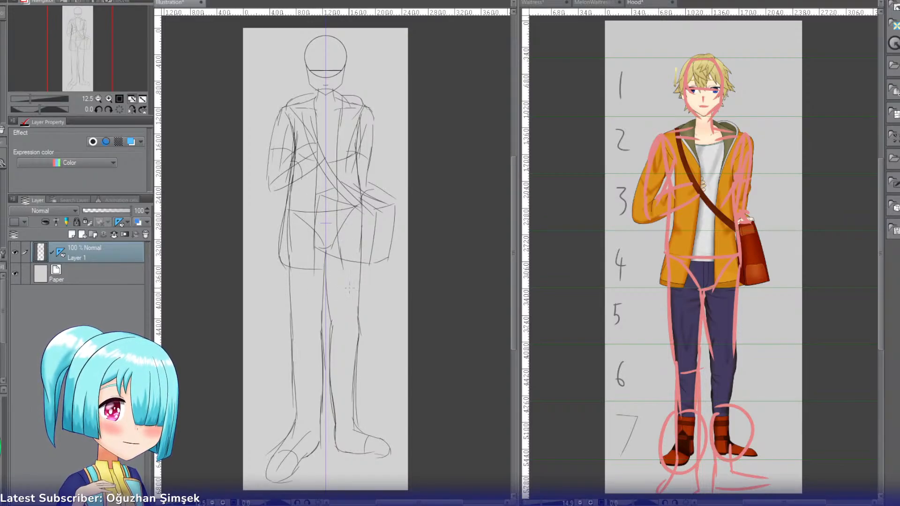
Step: Draw the jacket's other side edge from below the second armpit down behind the bag to hem level, undoing rejected strokes
left_click_drag(361, 199, 369, 246)
key("ctrl+z")
left_click_drag(357, 153, 366, 246)
key("ctrl+z")
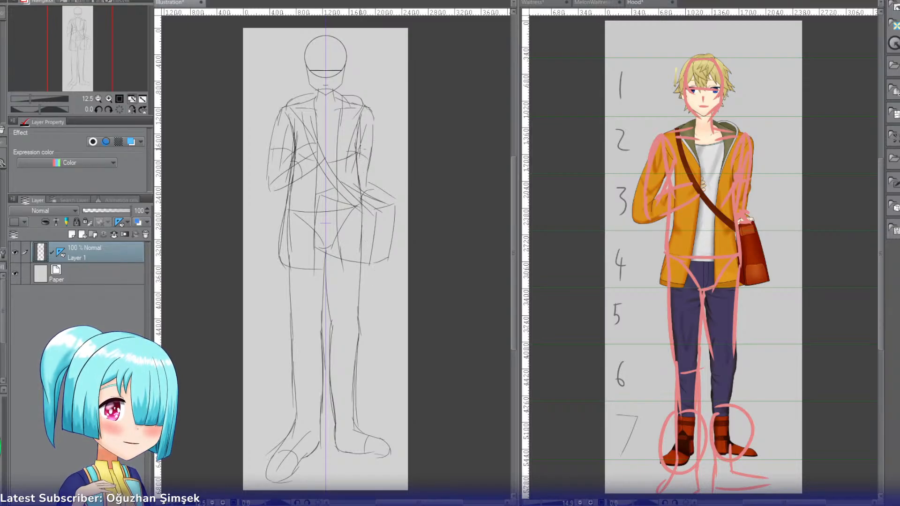
left_click_drag(358, 153, 371, 267)
key("ctrl+z")
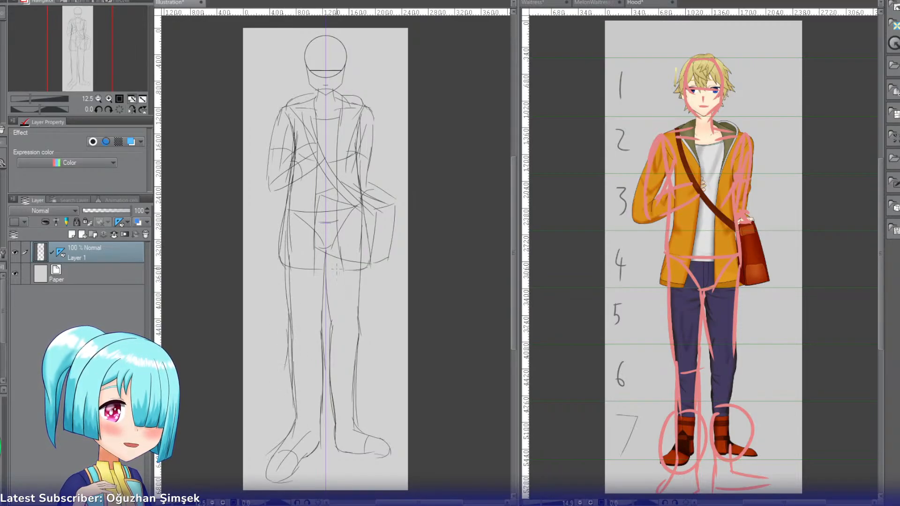
Step: Outline the trousers along the inner leg and the second leg's outer side, and add the first leg's ankle cuff
left_click_drag(325, 254, 323, 370)
key("ctrl+z")
left_click_drag(325, 278, 323, 417)
key("ctrl+z")
left_click_drag(364, 210, 361, 328)
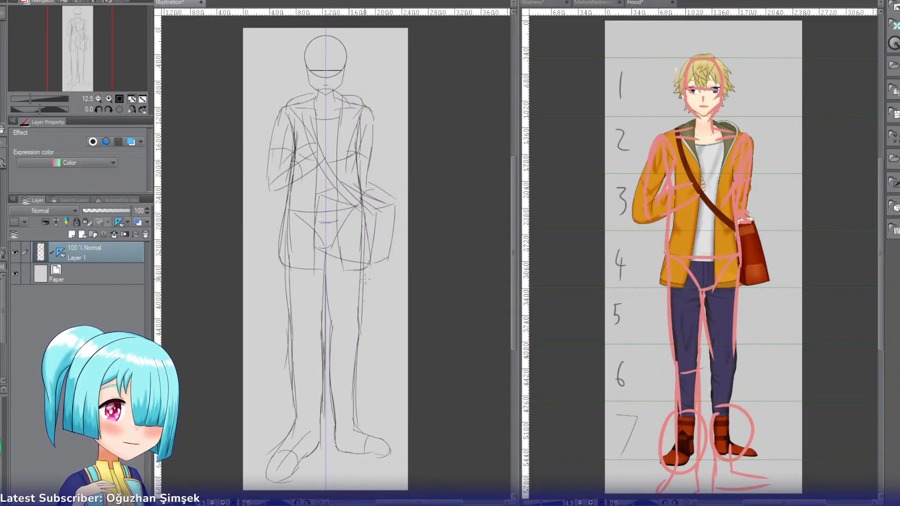
left_click_drag(364, 281, 364, 359)
key("ctrl+z")
left_click_drag(361, 300, 359, 416)
key("ctrl+z")
key("ctrl+z")
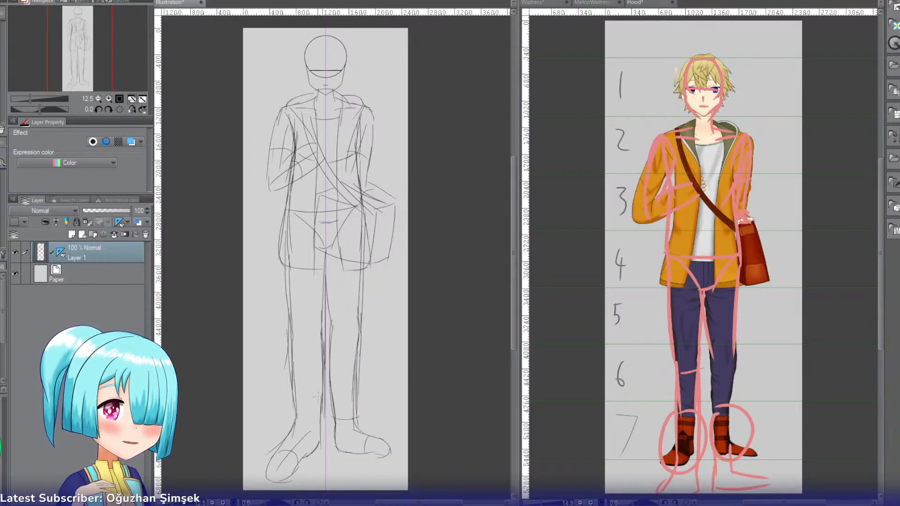
mouse_move(296, 416)
left_mouse_down()
mouse_move(346, 414)
mouse_move(326, 422)
mouse_move(293, 405)
mouse_move(322, 405)
left_mouse_up()
key("ctrl+z")
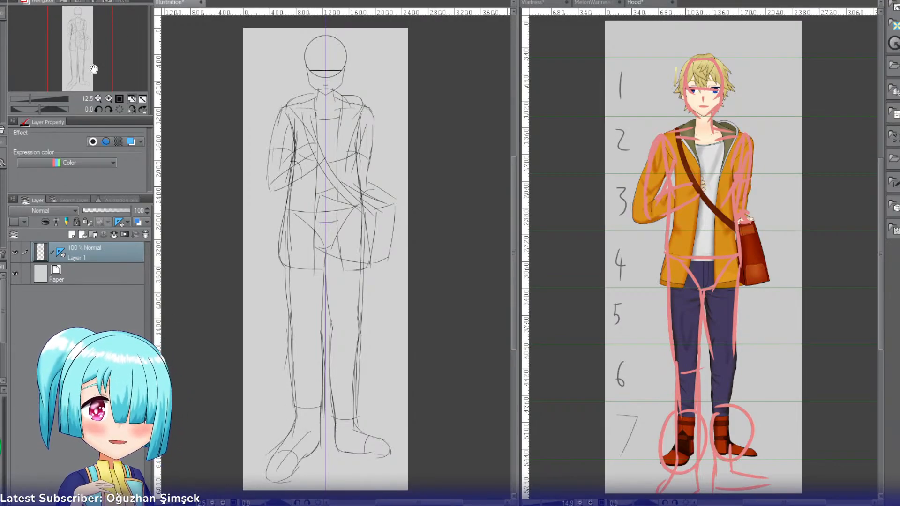
Step: Sketch two fringe strands converging from the crown onto the forehead, undoing the rejected first stroke
left_click(108, 99)
left_click(108, 99)
left_click(108, 99)
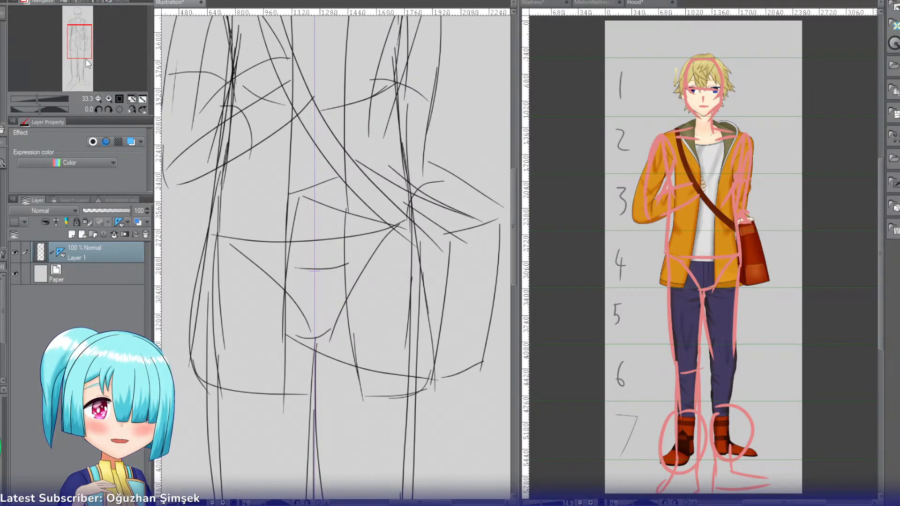
left_click_drag(86, 58, 81, 43)
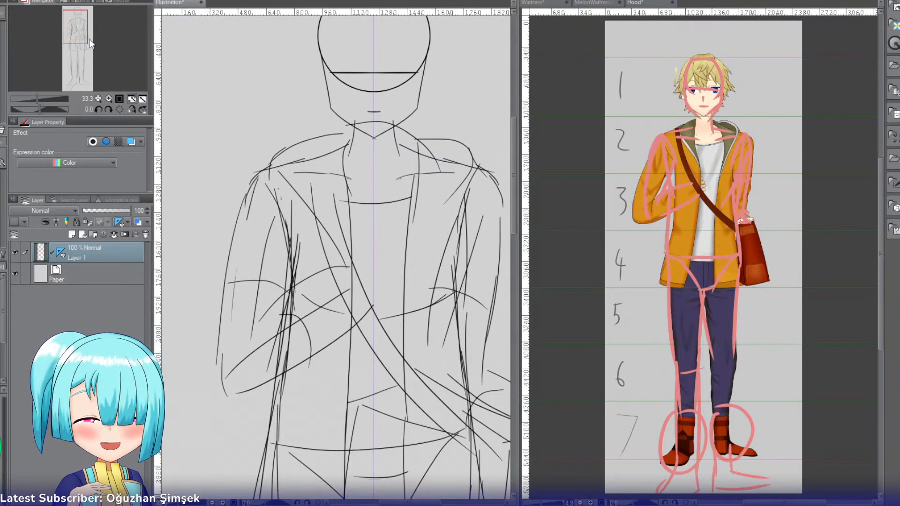
left_click_drag(91, 44, 85, 17)
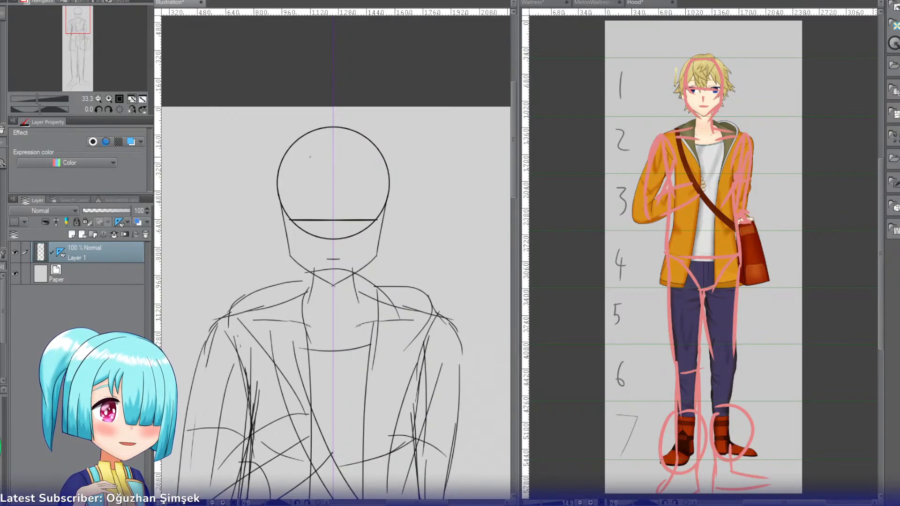
left_click_drag(308, 158, 322, 200)
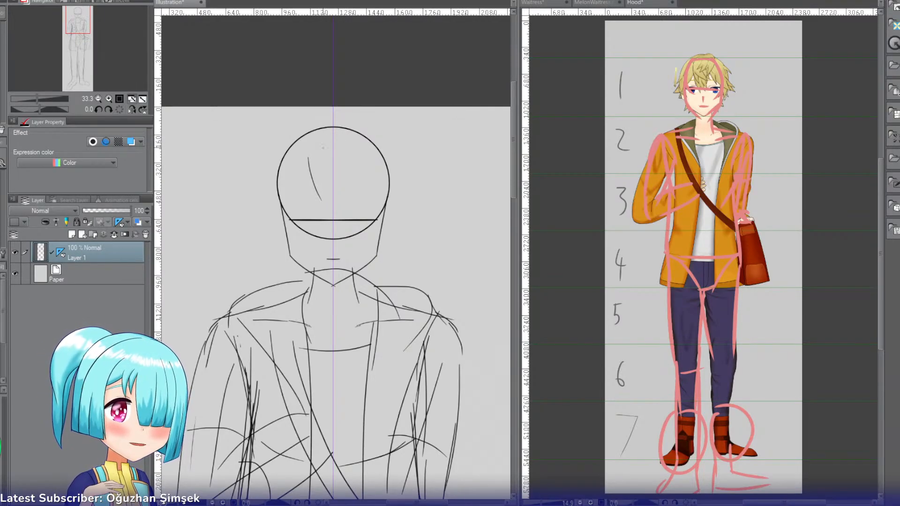
key("ctrl+z")
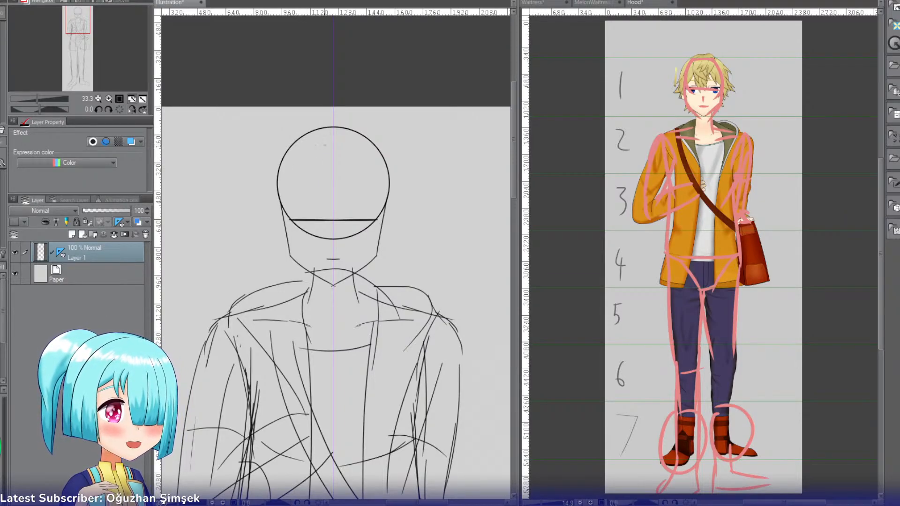
left_click_drag(313, 143, 336, 197)
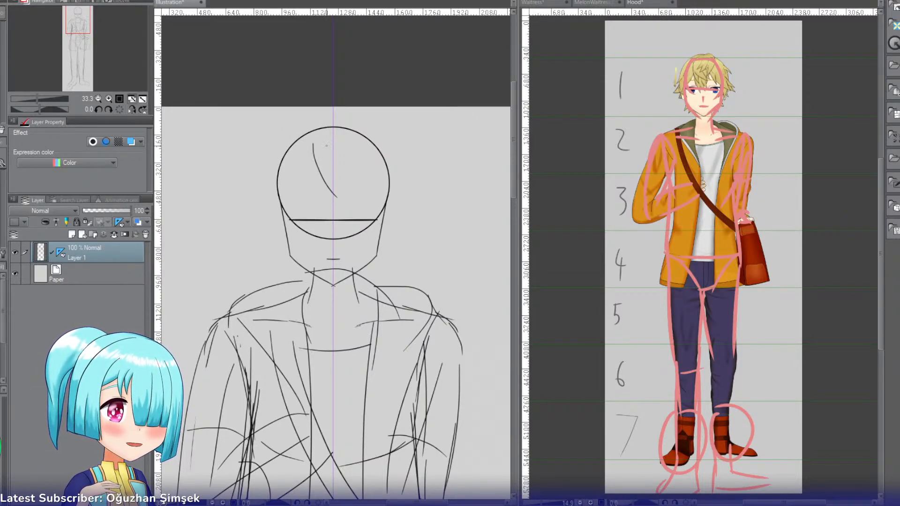
left_click_drag(345, 130, 323, 171)
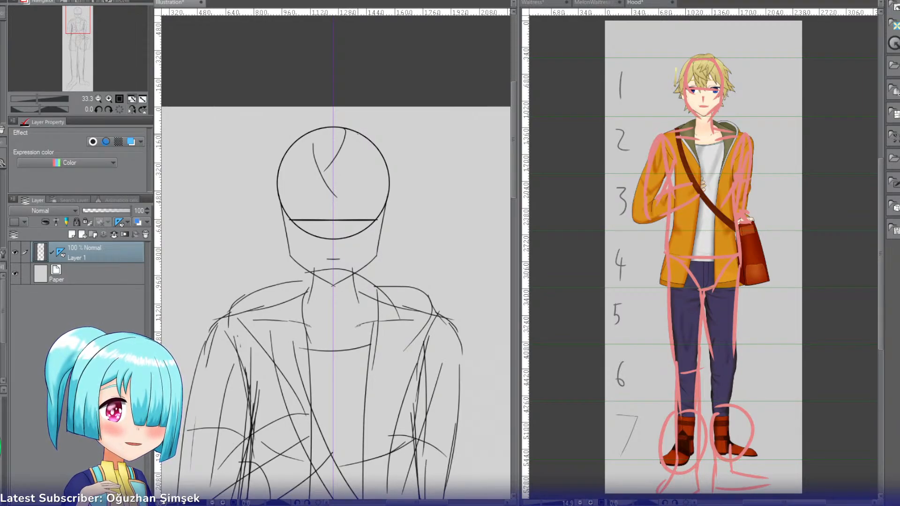
Step: Add more crossing fringe strands around the forehead's centre line, undoing rejected strokes
left_click_drag(363, 135, 335, 186)
left_click_drag(329, 147, 349, 193)
key("ctrl+z")
left_click_drag(337, 141, 357, 185)
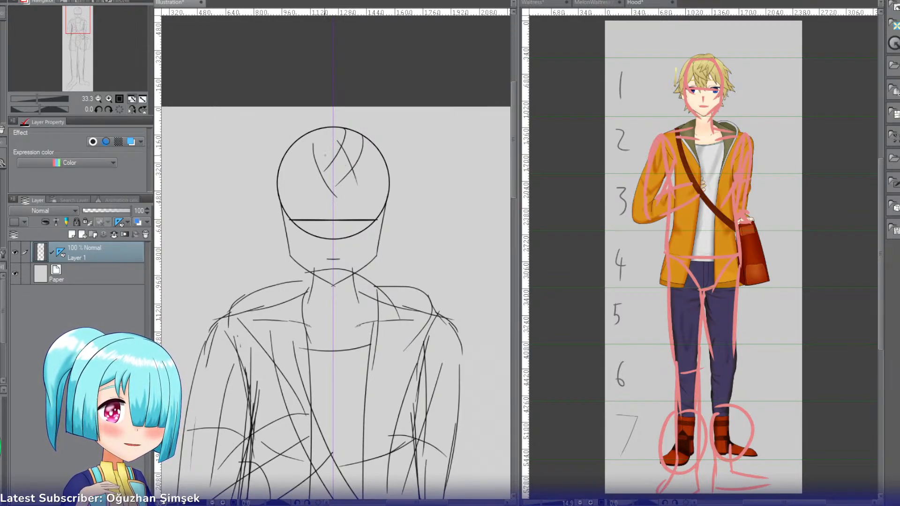
left_click_drag(321, 137, 332, 210)
key("ctrl+z")
left_click_drag(341, 130, 361, 203)
key("ctrl+z")
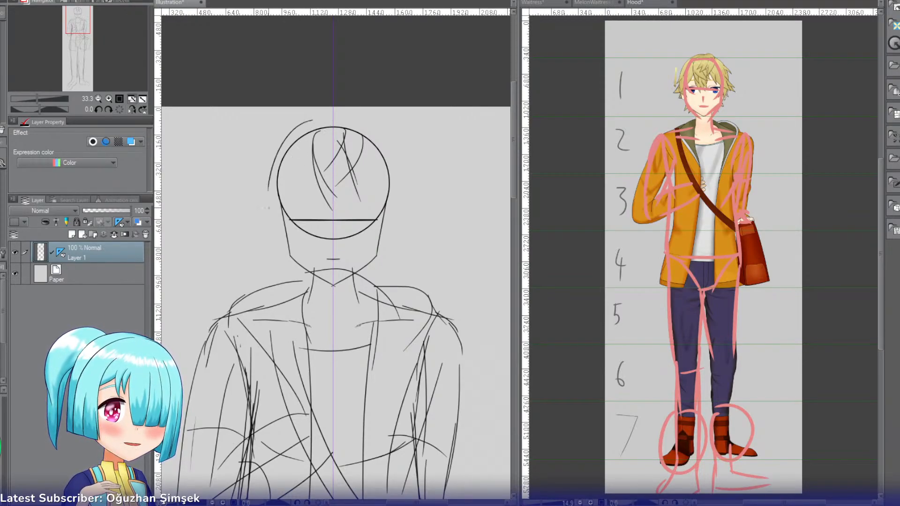
Step: Outline the hair over the crown and down to a pointed tip beside the first temple, undoing rejected strokes
mouse_move(309, 126)
left_mouse_down()
mouse_move(274, 199)
mouse_move(251, 209)
left_mouse_up()
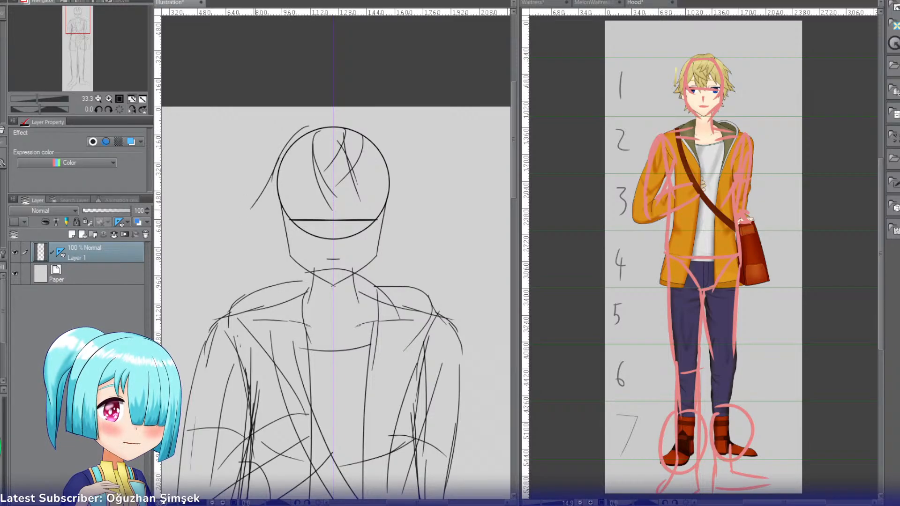
key("ctrl+z")
key("ctrl+z")
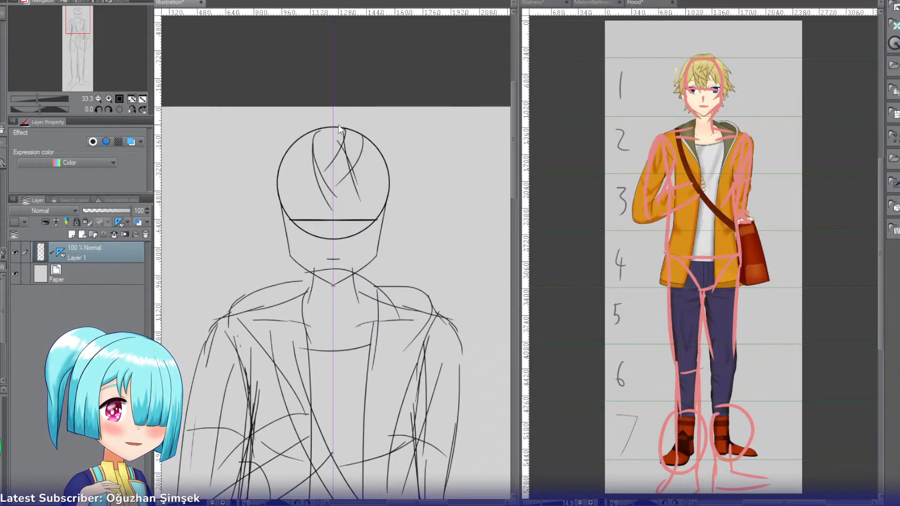
left_click_drag(319, 124, 267, 191)
key("ctrl+z")
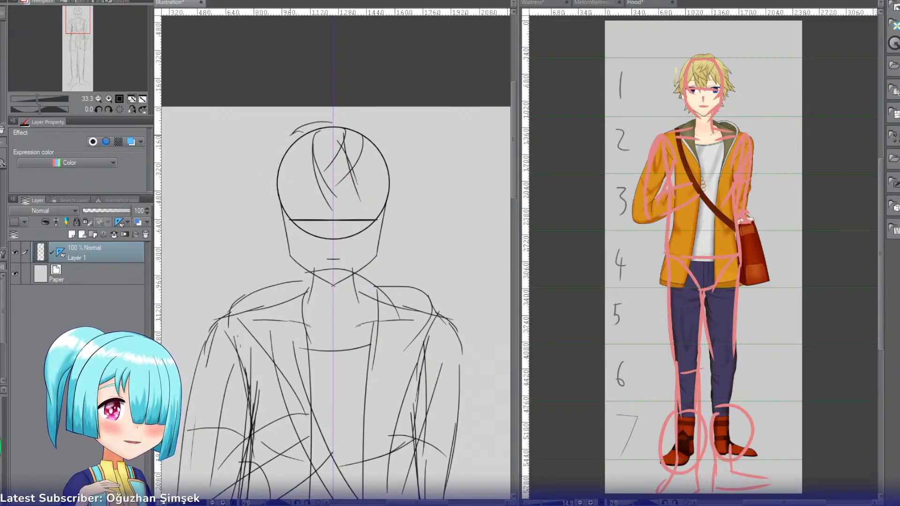
left_click_drag(294, 130, 248, 202)
Step: Draw long fringe strands sweeping from the head's centre out past the first temple, undoing rejected strokes
left_click_drag(341, 136, 289, 186)
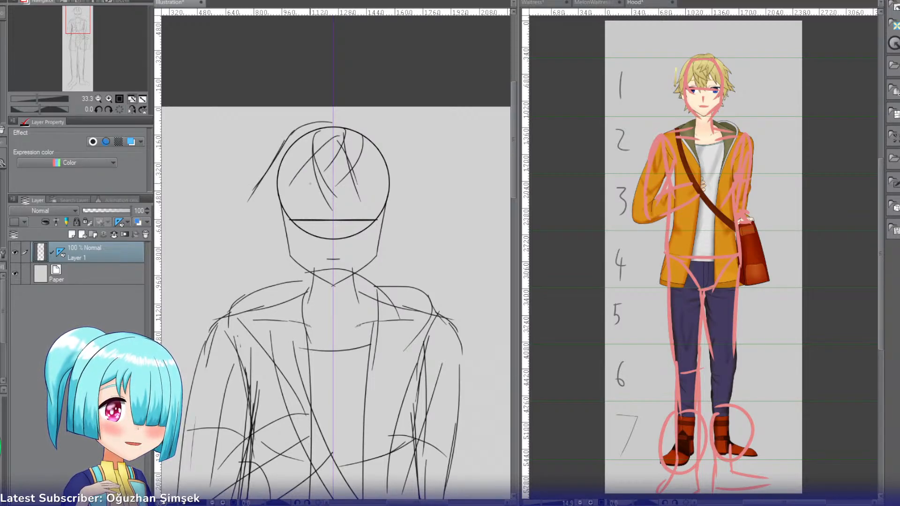
key("ctrl+z")
key("ctrl+z")
mouse_move(333, 144)
left_mouse_down()
mouse_move(298, 190)
mouse_move(296, 175)
mouse_move(287, 197)
left_mouse_up()
key("ctrl+z")
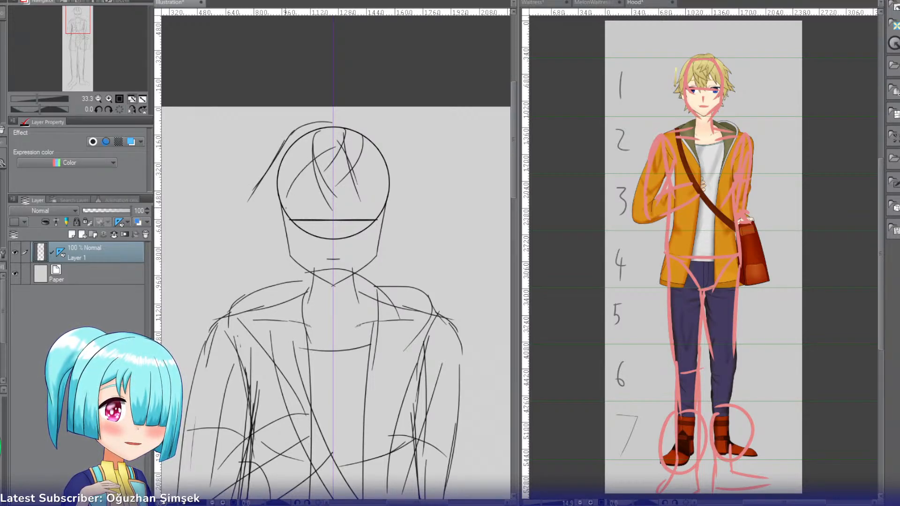
key("ctrl+z")
left_click_drag(335, 154, 260, 227)
key("ctrl+z")
left_click_drag(315, 164, 266, 207)
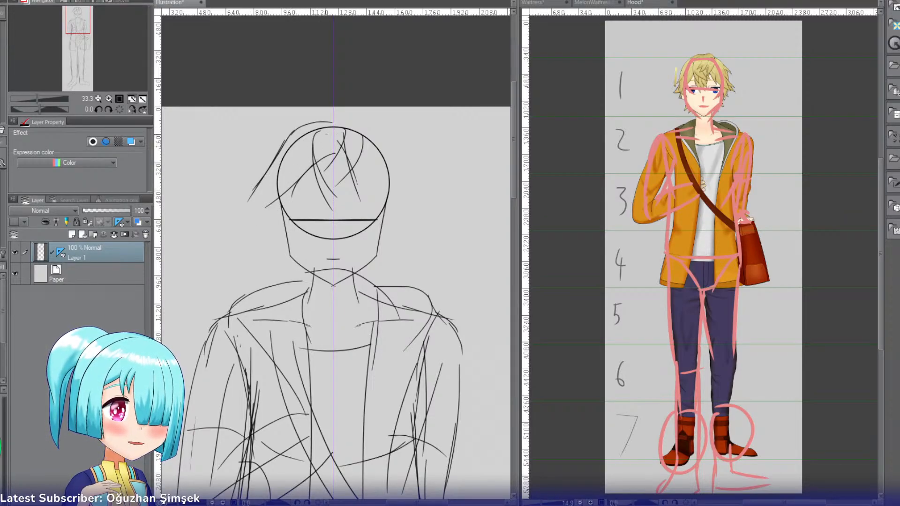
key("ctrl+z")
left_click_drag(326, 134, 258, 191)
key("ctrl+z")
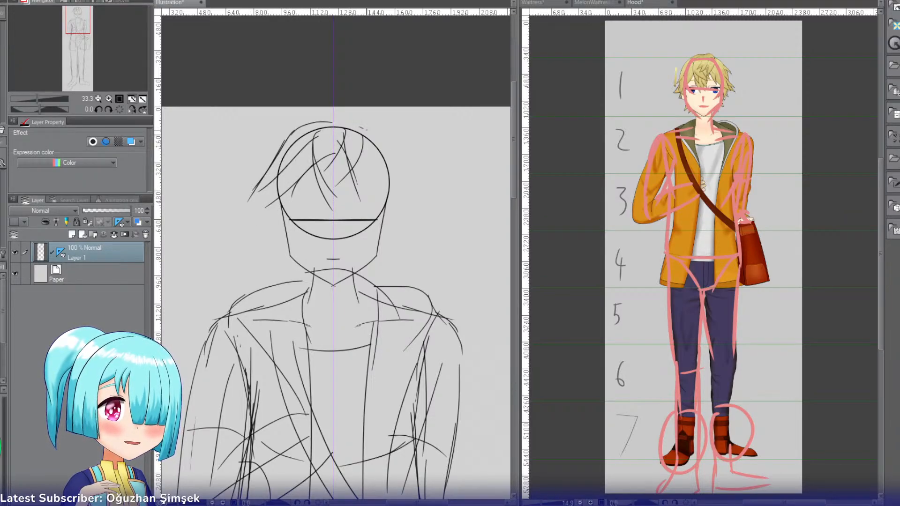
Step: Outline the hair's second side from the crown down towards the temple, undoing rejected strokes
mouse_move(367, 130)
left_mouse_down()
mouse_move(377, 147)
mouse_move(381, 134)
mouse_move(404, 183)
left_mouse_up()
key("ctrl+z")
key("ctrl+z")
key("ctrl+z")
key("ctrl+z")
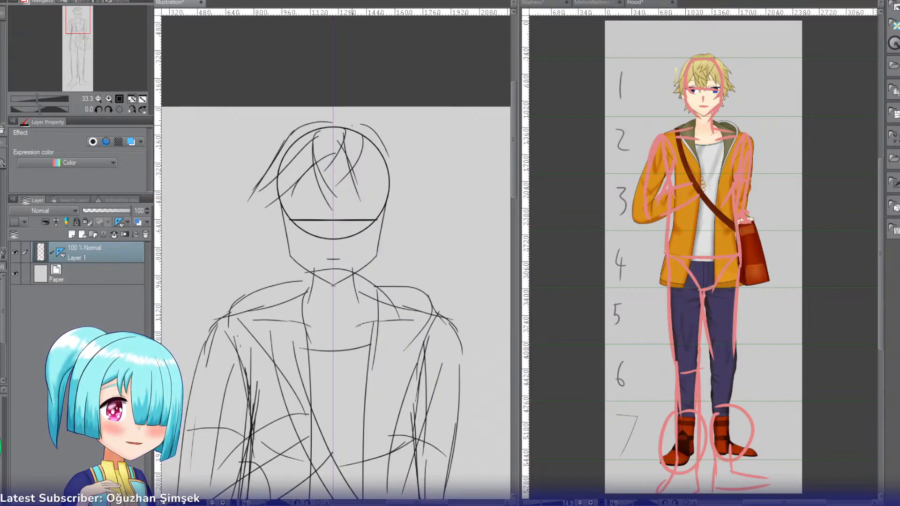
left_click_drag(345, 123, 414, 179)
key("ctrl+z")
mouse_move(380, 137)
left_mouse_down()
mouse_move(363, 163)
mouse_move(403, 193)
left_mouse_up()
key("ctrl+z")
left_click_drag(361, 173, 402, 191)
left_click_drag(382, 145, 411, 175)
key("ctrl+z")
key("ctrl+z")
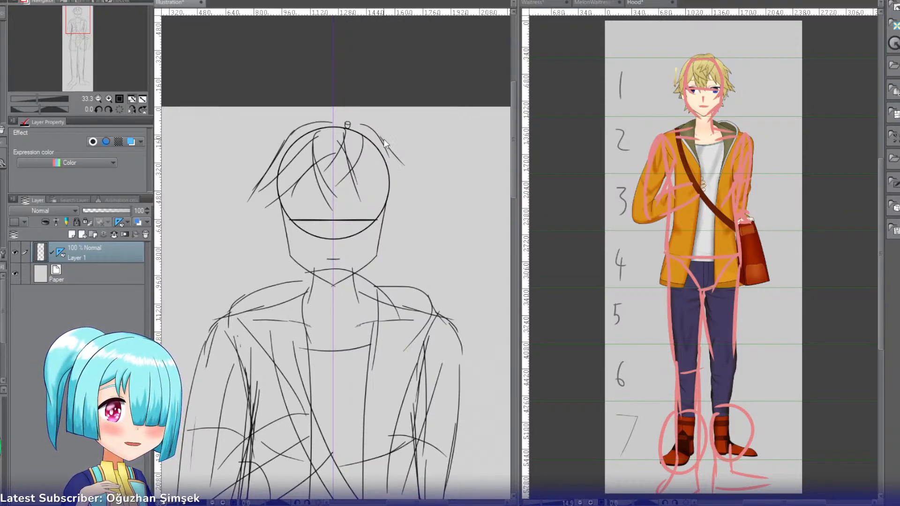
Step: Add spiky strands and a fringe lock with flared tips beside the second temple, undoing rejected strokes
left_click_drag(383, 145, 408, 200)
key("ctrl+z")
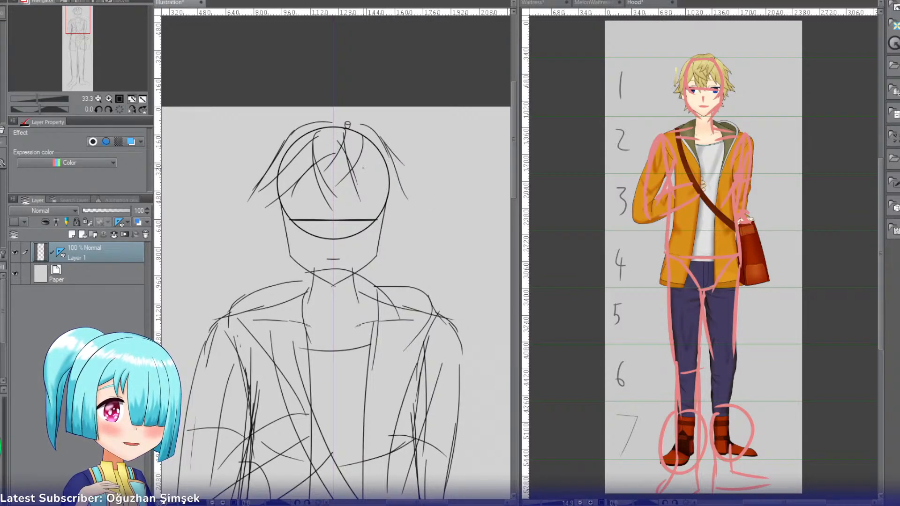
left_click_drag(363, 169, 400, 194)
key("ctrl+z")
left_click_drag(365, 174, 406, 199)
key("ctrl+z")
mouse_move(386, 162)
left_mouse_down()
mouse_move(413, 185)
mouse_move(414, 168)
left_mouse_up()
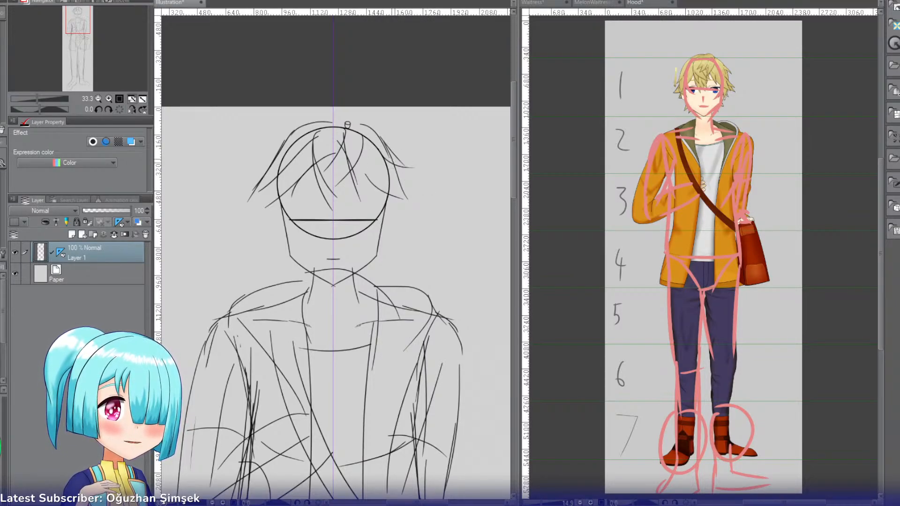
key("ctrl+z")
Step: Fill in pointed side locks on both sides of the head from temple to cheek, undoing rejected strokes
mouse_move(287, 144)
left_mouse_down()
mouse_move(268, 180)
mouse_move(281, 189)
mouse_move(258, 178)
left_mouse_up()
key("ctrl+z")
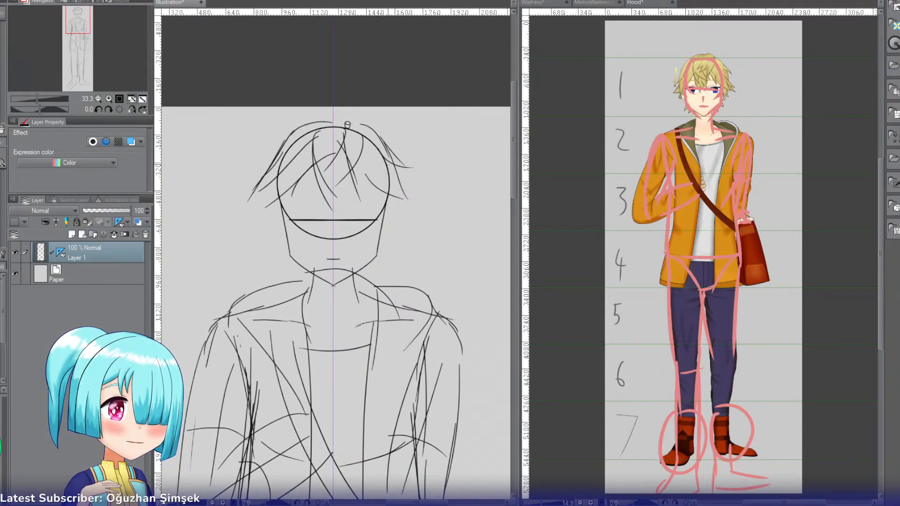
key("ctrl+z")
mouse_move(391, 162)
left_mouse_down()
mouse_move(388, 226)
mouse_move(413, 235)
mouse_move(406, 217)
mouse_move(403, 233)
mouse_move(385, 233)
left_mouse_up()
key("ctrl+z")
key("ctrl+z")
key("ctrl+z")
key("ctrl+z")
mouse_move(271, 172)
left_mouse_down()
mouse_move(281, 235)
mouse_move(281, 225)
left_mouse_up()
key("ctrl+z")
mouse_move(271, 192)
left_mouse_down()
mouse_move(264, 230)
mouse_move(260, 221)
left_mouse_up()
key("ctrl+z")
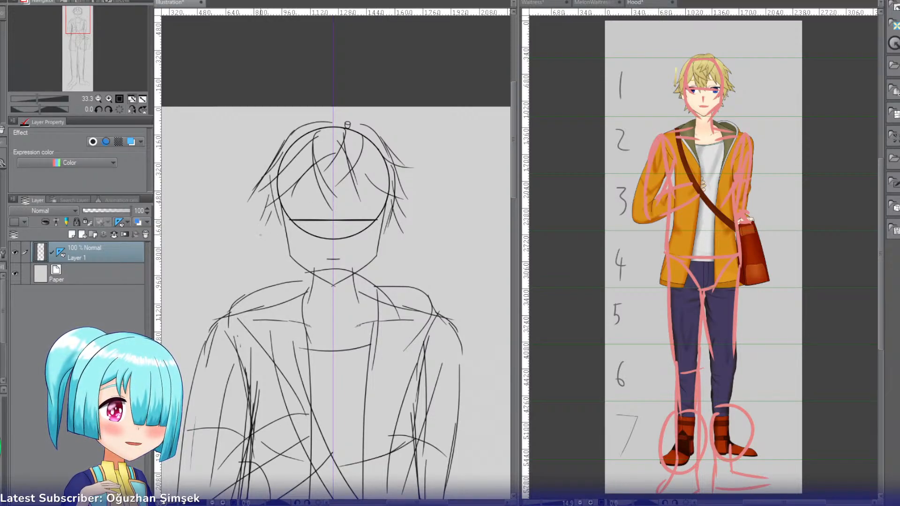
Step: Try mirrored upper eyelid lines with outer corners just above the horizontal face guide, undoing rejected strokes
left_click(109, 98)
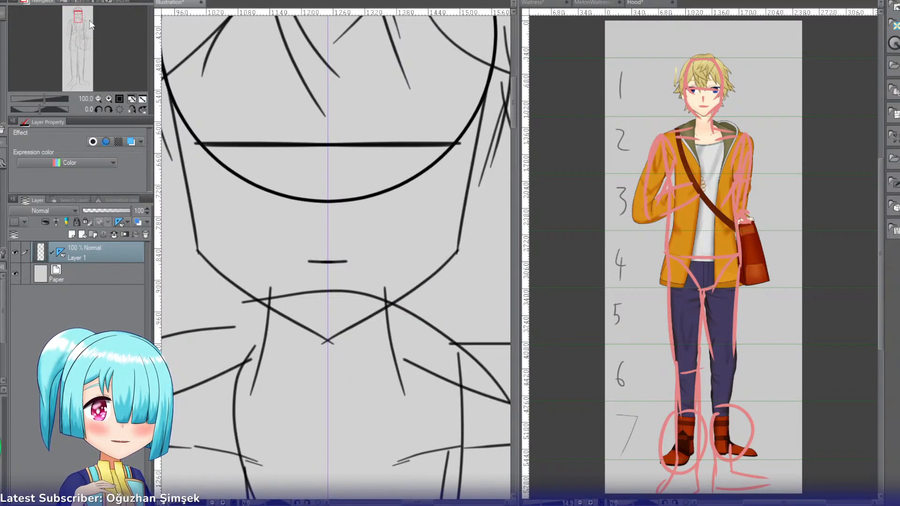
left_click_drag(370, 116, 465, 103)
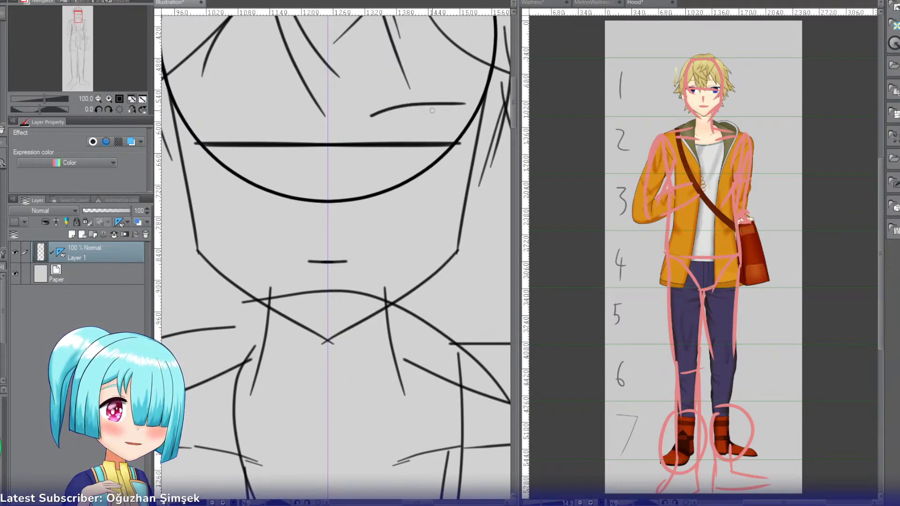
key("ctrl+z")
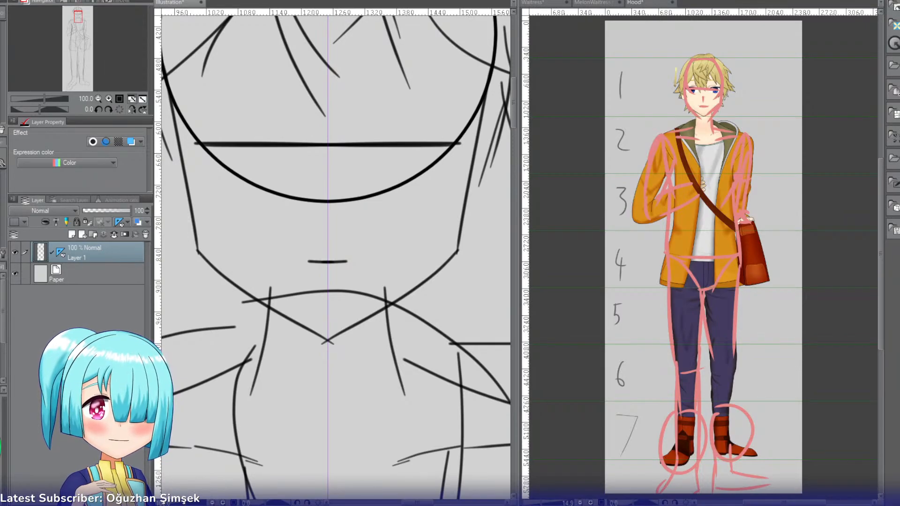
mouse_move(476, 104)
left_mouse_down()
mouse_move(382, 117)
mouse_move(453, 102)
left_mouse_up()
key("ctrl+z")
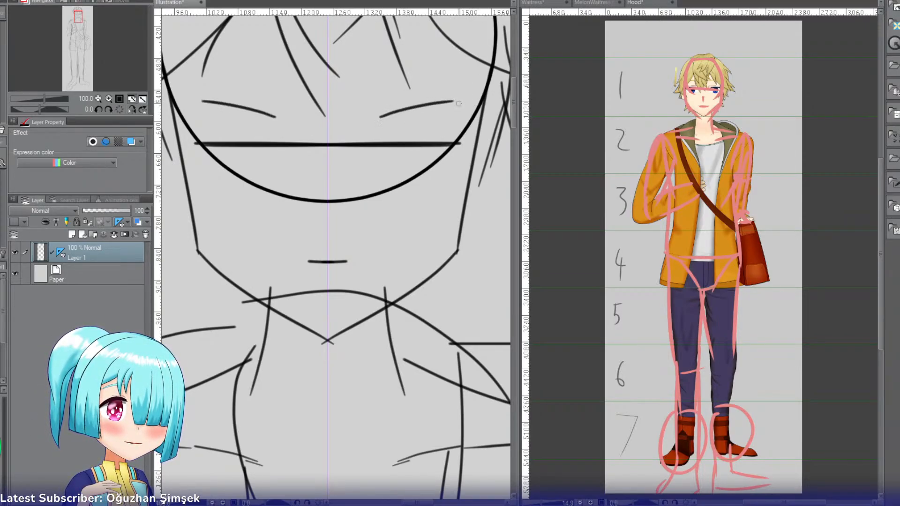
key("ctrl+z")
mouse_move(390, 116)
left_mouse_down()
mouse_move(475, 104)
mouse_move(458, 136)
mouse_move(408, 143)
left_mouse_up()
key("ctrl+z")
key("ctrl+z")
key("ctrl+z")
key("ctrl+z")
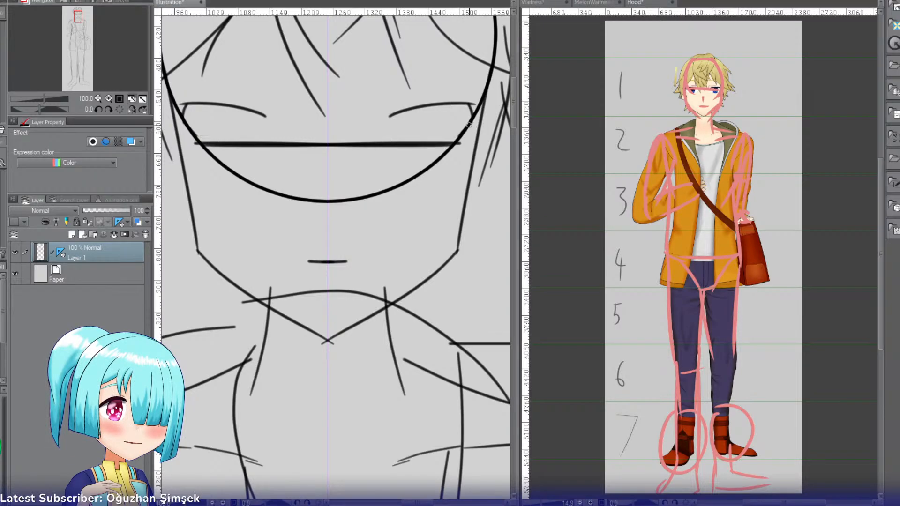
Step: Try closing the mirrored eyes with lower lids and round irises
mouse_move(466, 127)
left_mouse_down()
mouse_move(385, 143)
mouse_move(408, 132)
mouse_move(448, 136)
left_mouse_up()
key("ctrl+z")
key("ctrl+z")
key("ctrl+z")
key("ctrl+z")
mouse_move(394, 114)
left_mouse_down()
mouse_move(396, 130)
mouse_move(412, 138)
mouse_move(453, 127)
mouse_move(428, 109)
left_mouse_up()
key("ctrl+z")
key("ctrl+z")
key("ctrl+z")
key("ctrl+z")
key("ctrl+z")
key("ctrl+z")
key("ctrl+z")
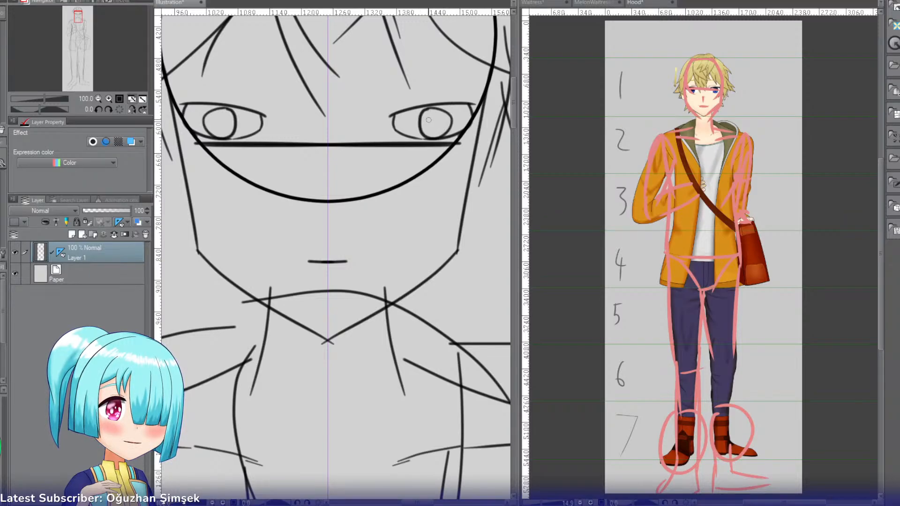
Step: Undo the first eye sketch and try a slightly higher pair of mirrored upper eyelid lines
key("ctrl+z")
key("ctrl+z")
key("ctrl+z")
key("ctrl+z")
key("ctrl+z")
key("ctrl+z")
key("ctrl+z")
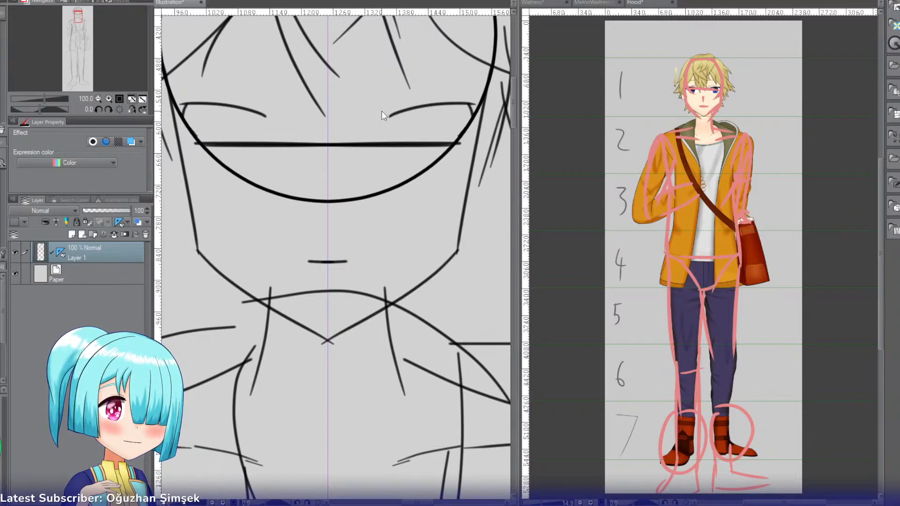
left_click_drag(377, 111, 467, 97)
key("ctrl+z")
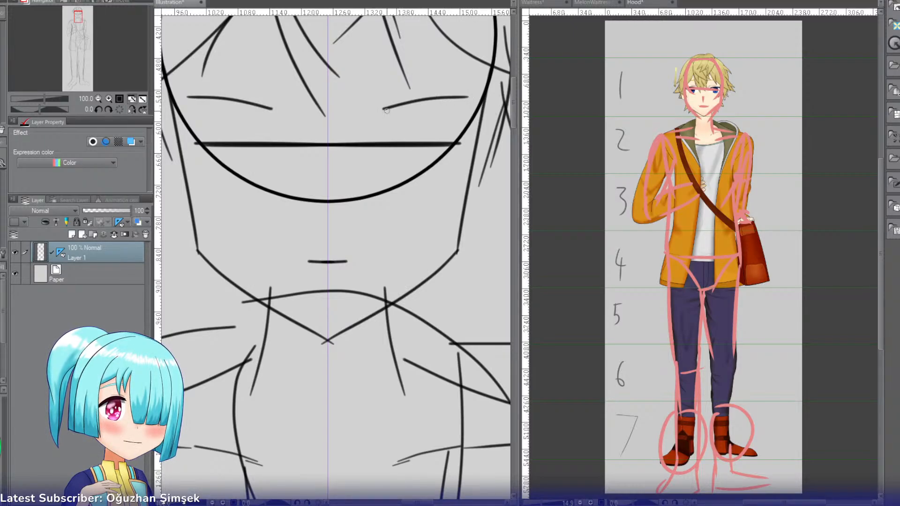
key("ctrl+z")
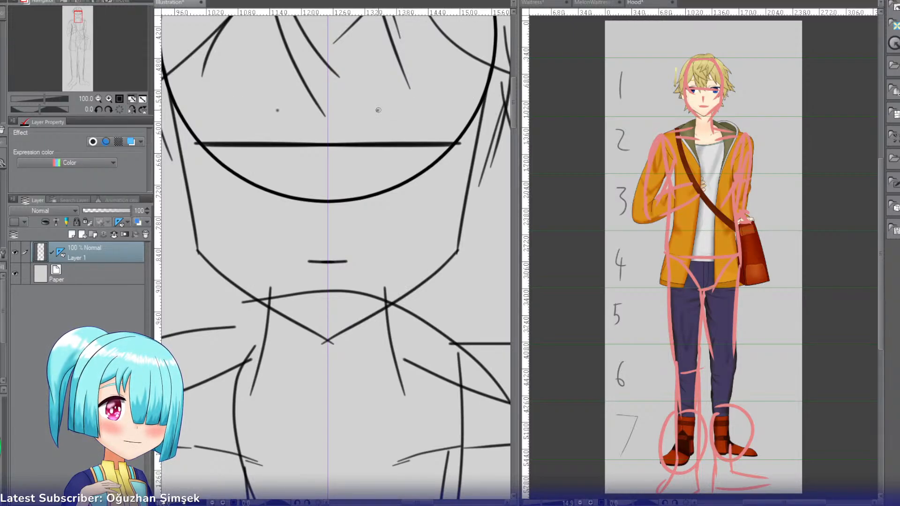
Step: Draw mirrored upper eyelids above the face guide with rounded outer corners and short lower lids, undoing rejected strokes
mouse_move(378, 110)
left_mouse_down()
mouse_move(477, 96)
mouse_move(382, 108)
mouse_move(472, 95)
mouse_move(468, 117)
mouse_move(452, 123)
mouse_move(466, 120)
mouse_move(439, 129)
mouse_move(460, 124)
left_mouse_up()
key("ctrl+z")
key("ctrl+z")
key("ctrl+z")
key("ctrl+z")
key("ctrl+z")
key("ctrl+z")
key("ctrl+z")
left_click_drag(463, 121, 417, 135)
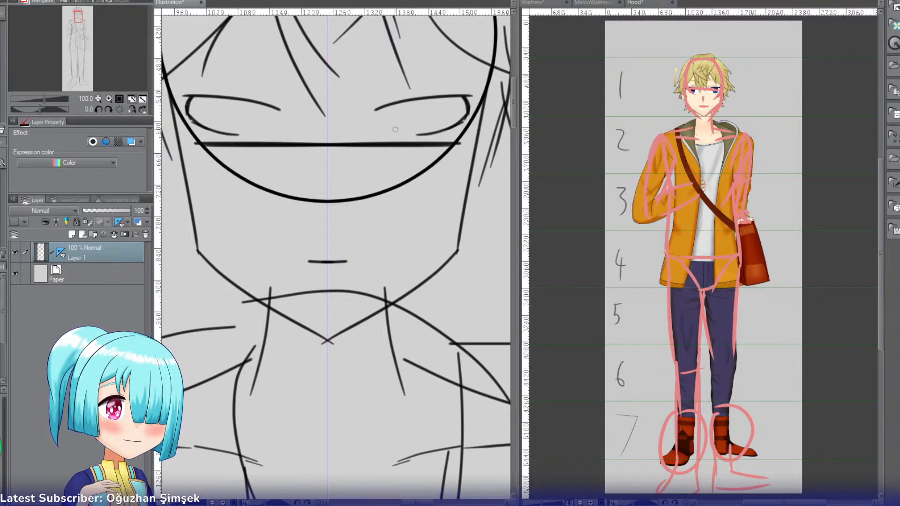
Step: Close the eyes with inner corners and lower lid lines, and add a round iris in each, undoing rejected strokes
key("ctrl+z")
mouse_move(378, 111)
left_mouse_down()
mouse_move(387, 132)
mouse_move(426, 136)
mouse_move(430, 127)
mouse_move(412, 109)
mouse_move(439, 113)
left_mouse_up()
key("ctrl+z")
key("ctrl+z")
mouse_move(439, 110)
left_mouse_down()
mouse_move(420, 102)
mouse_move(421, 126)
mouse_move(436, 105)
mouse_move(414, 100)
left_mouse_up()
key("ctrl+z")
key("ctrl+z")
key("ctrl+z")
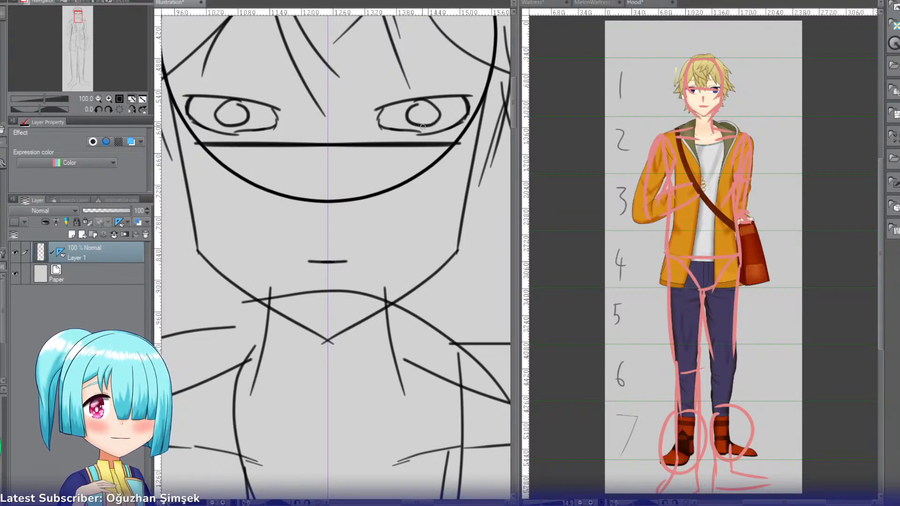
left_click(131, 100)
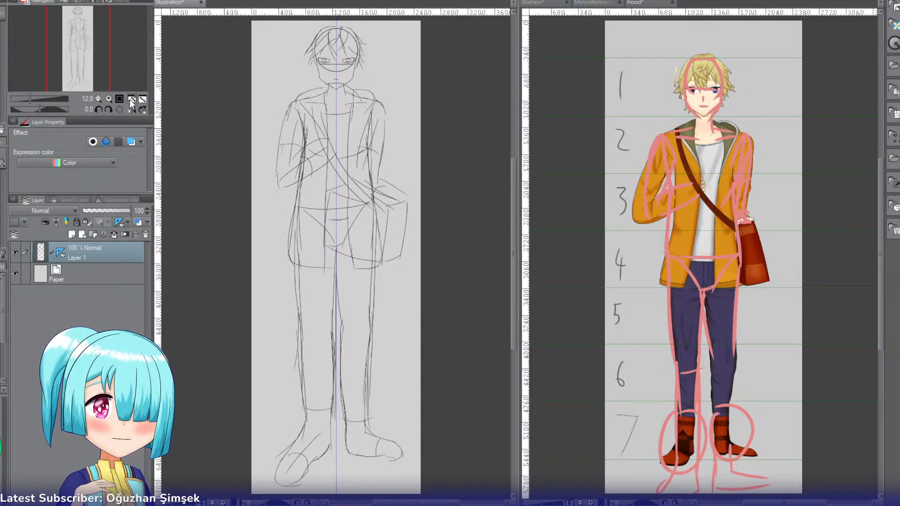
left_click(108, 98)
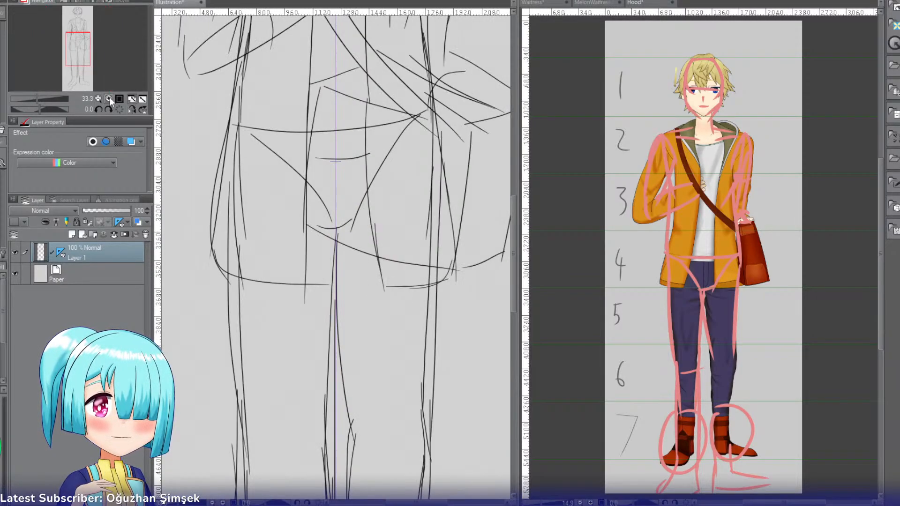
Step: Draw a short horizontal mouth line above the chin and a short vertical nose line on the centre line, undoing rejected strokes
left_click_drag(75, 30, 78, 23)
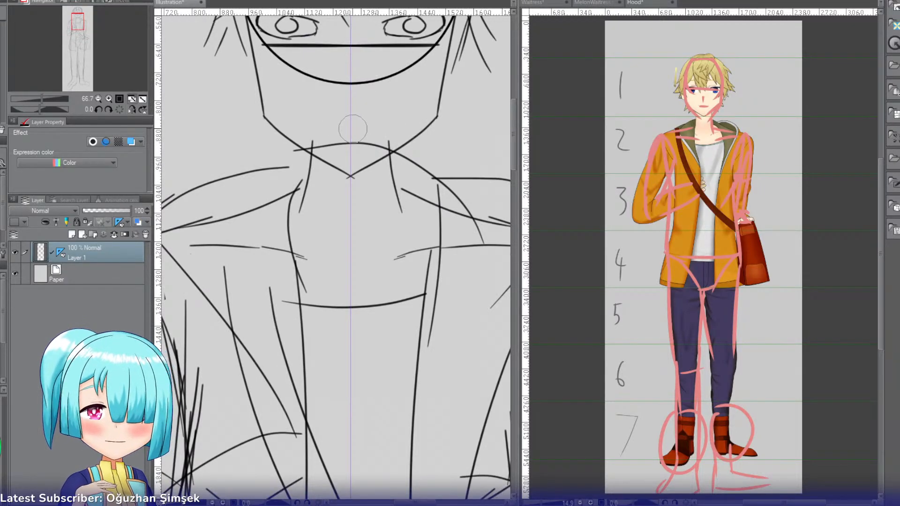
key("ctrl+z")
mouse_move(336, 121)
left_mouse_down()
mouse_move(372, 122)
mouse_move(340, 118)
mouse_move(348, 120)
left_mouse_up()
key("ctrl+z")
key("ctrl+z")
key("ctrl+z")
key("ctrl+z")
key("ctrl+z")
key("ctrl+z")
key("ctrl+z")
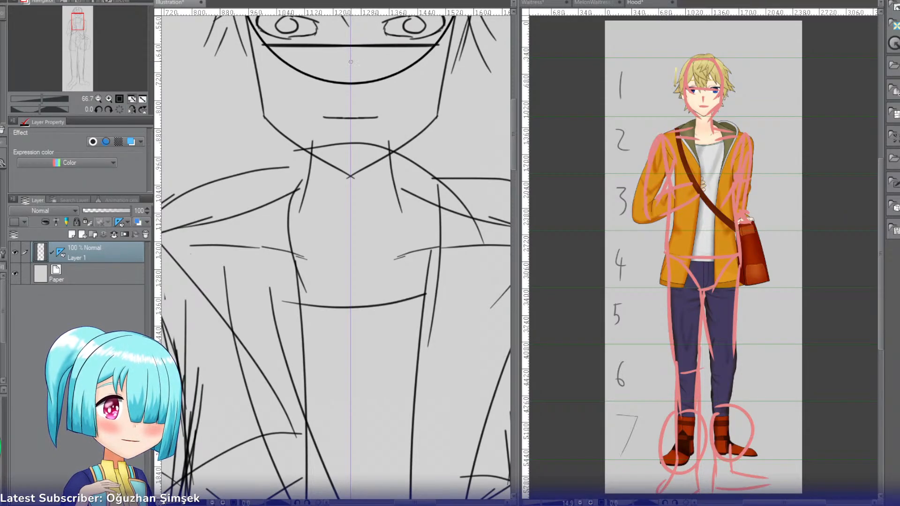
left_click_drag(350, 60, 350, 81)
key("ctrl+z")
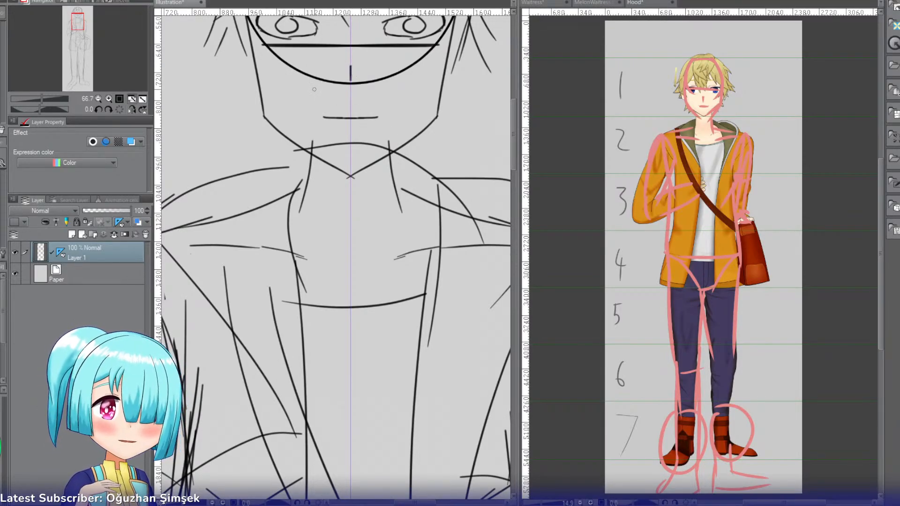
Step: Draw wider mirrored neck lines down from the jaw and erase the old inner neck lines on both sides
mouse_move(295, 116)
left_mouse_down()
mouse_move(290, 219)
mouse_move(281, 211)
left_mouse_up()
key("ctrl+z")
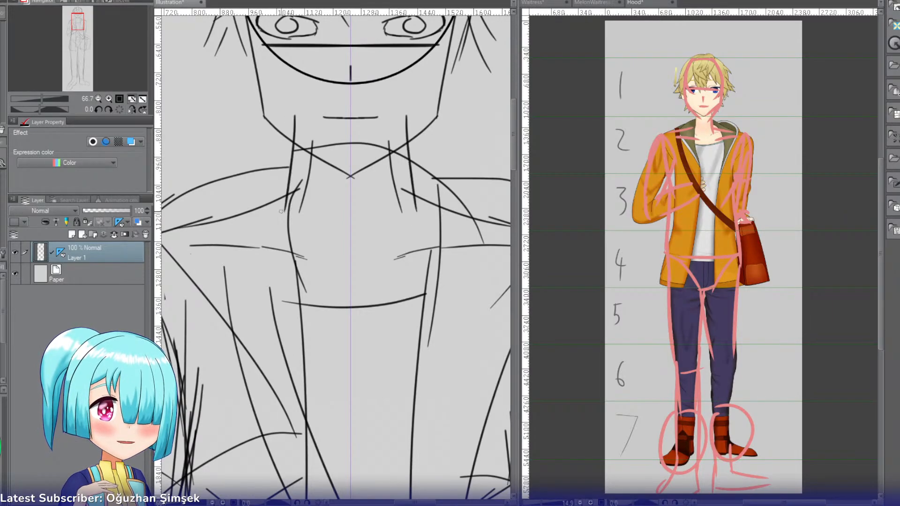
key("e")
left_click_drag(315, 171, 309, 197)
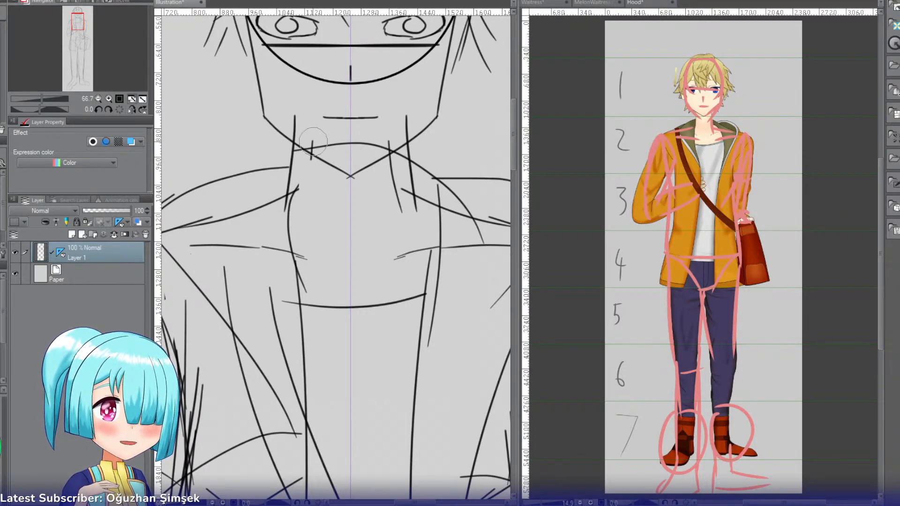
left_click_drag(315, 141, 329, 144)
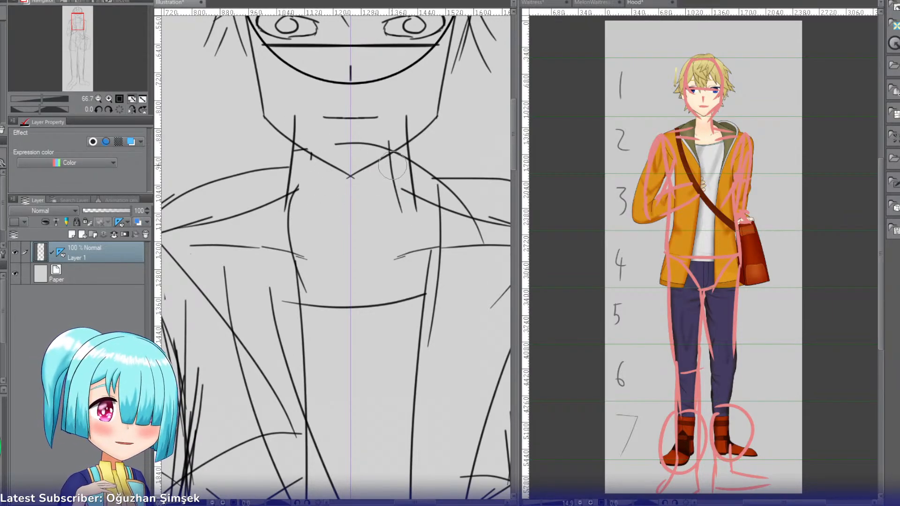
left_click_drag(395, 169, 397, 227)
key("p")
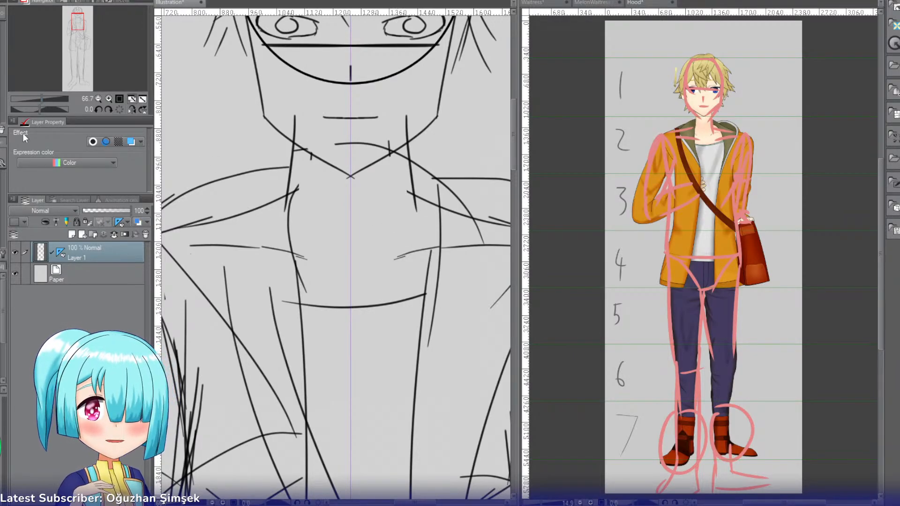
Step: Try a line for the inner trouser leg from the crotch down towards the knee
left_click(100, 102)
left_click(100, 101)
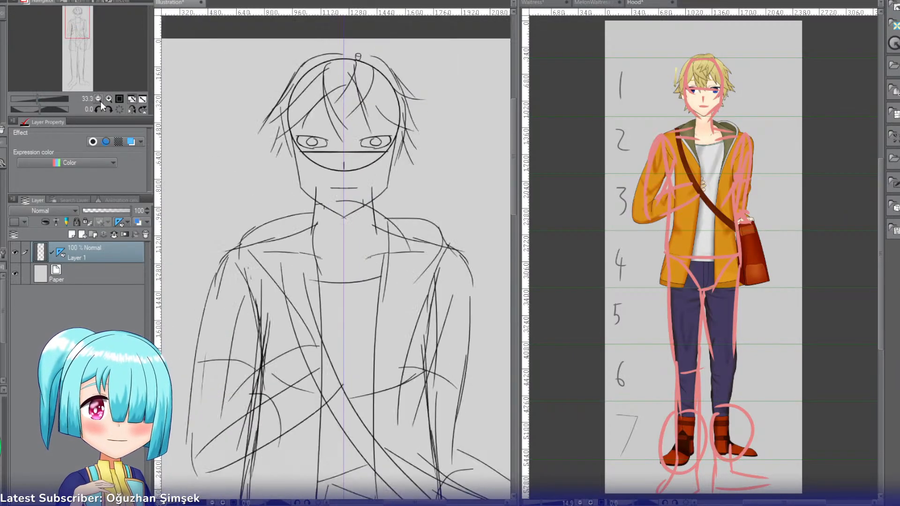
left_click(100, 101)
left_click(100, 102)
left_click(101, 102)
left_click_drag(89, 42, 88, 72)
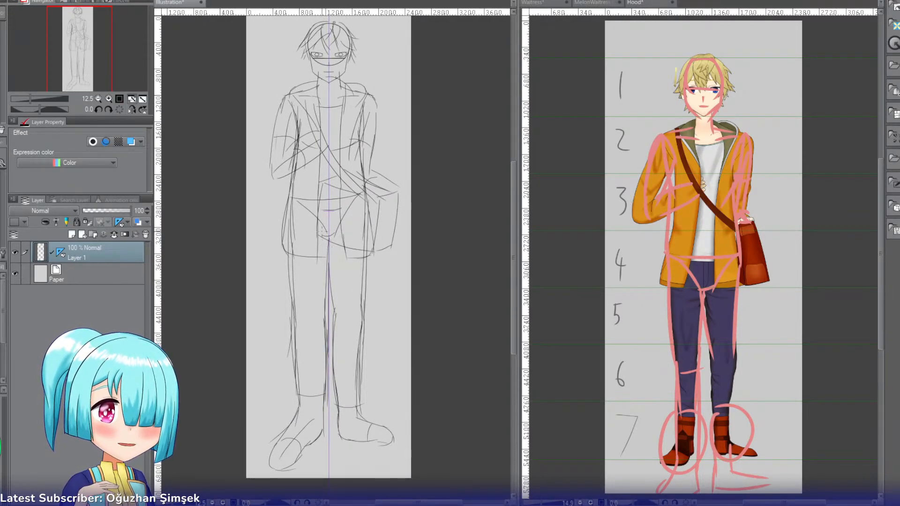
left_click_drag(326, 238, 333, 319)
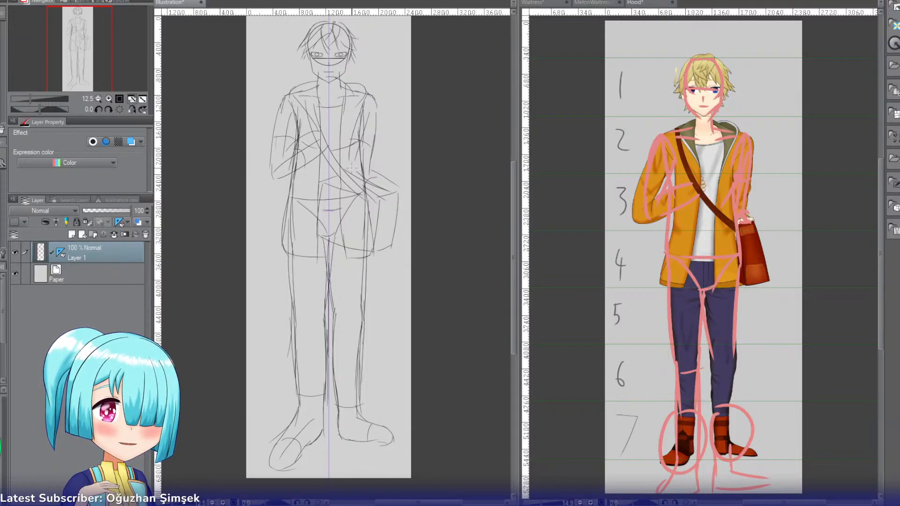
key("ctrl+z")
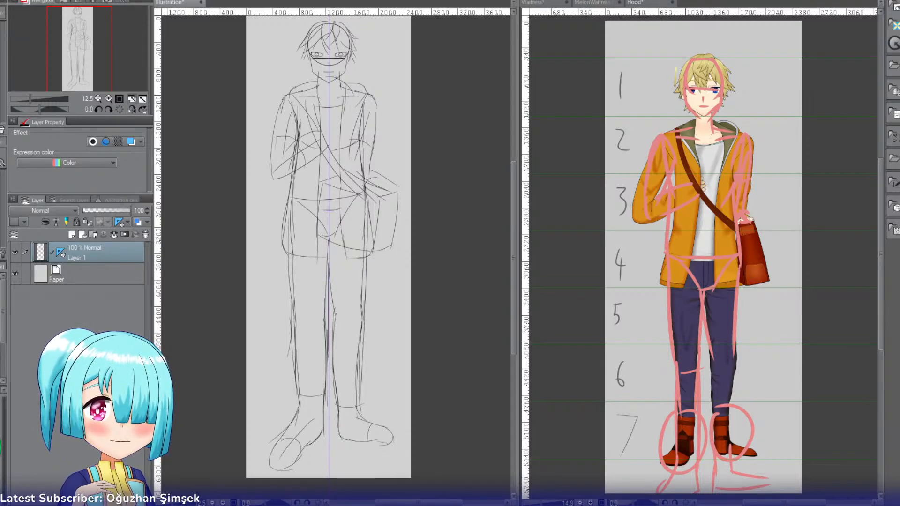
mouse_move(321, 239)
left_mouse_down()
mouse_move(327, 327)
mouse_move(327, 309)
left_mouse_up()
key("ctrl+z")
key("ctrl+z")
key("ctrl+z")
Step: Redraw the inner trouser leg line close to the centre line, undoing rejected strokes
left_click_drag(323, 242, 332, 373)
key("ctrl+z")
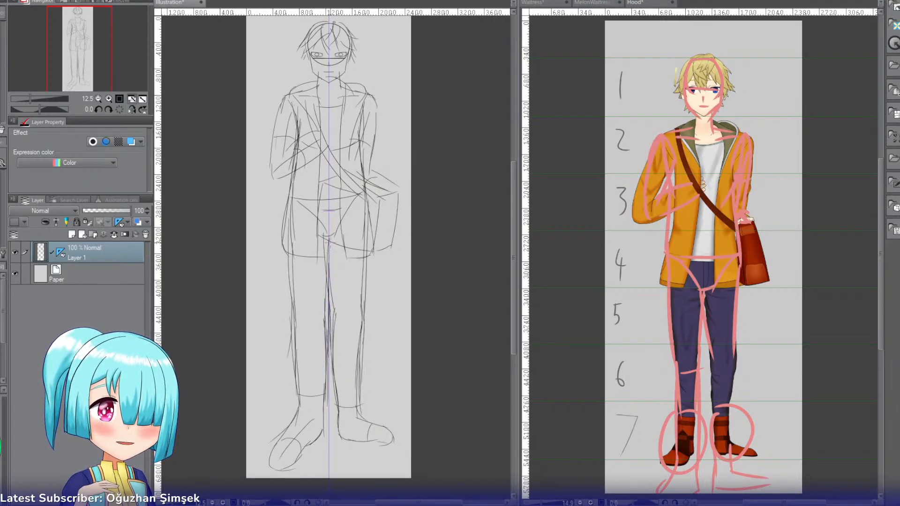
key("ctrl+z")
left_click_drag(330, 249, 327, 324)
key("ctrl+z")
left_click_drag(327, 255, 324, 338)
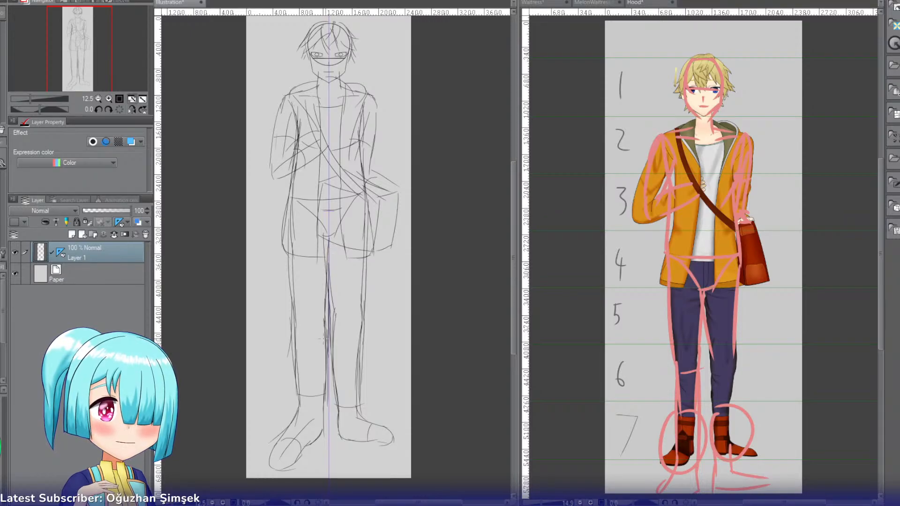
key("ctrl+z")
left_click_drag(328, 255, 329, 321)
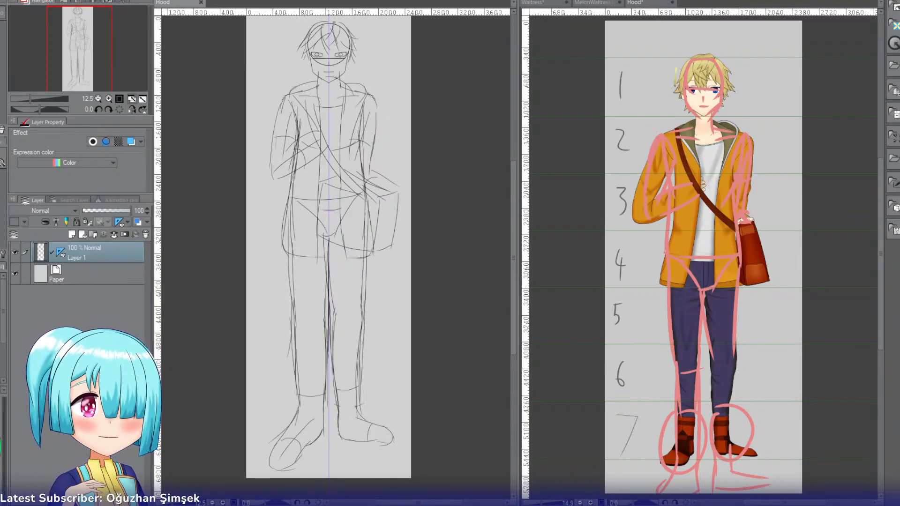
Step: Bring up the Waitress sketch and move the new Hood sketch into the same pane as the other open documents
left_click(534, 3)
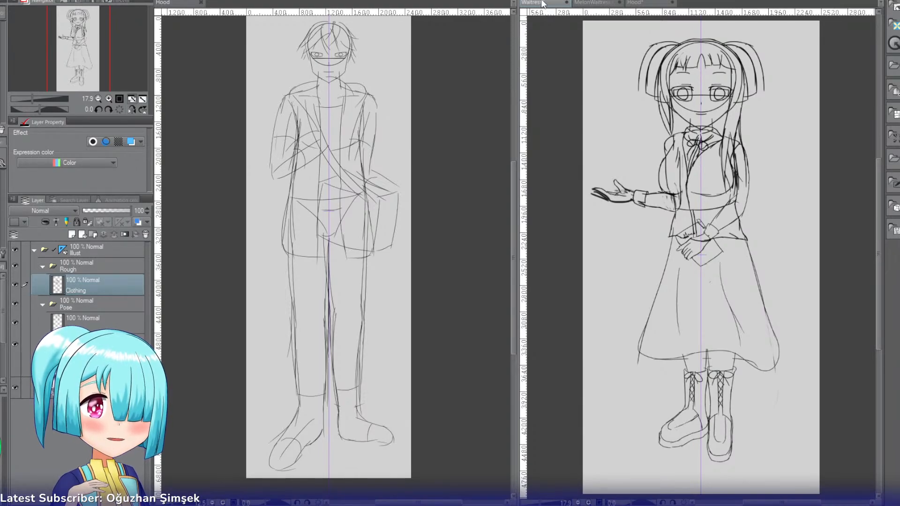
left_click(184, 3)
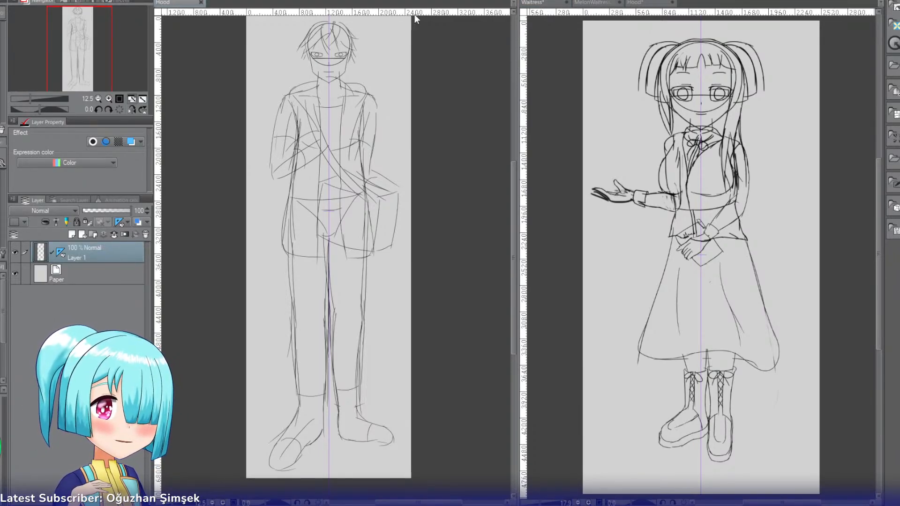
left_click_drag(629, 9, 676, 4)
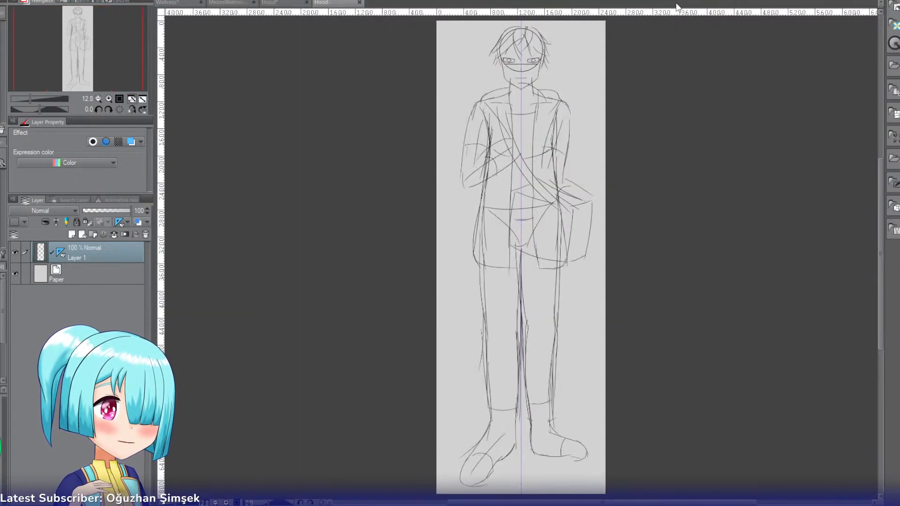
Step: Close the coloured Hood reference and the MelonWaitress document
left_click(304, 4)
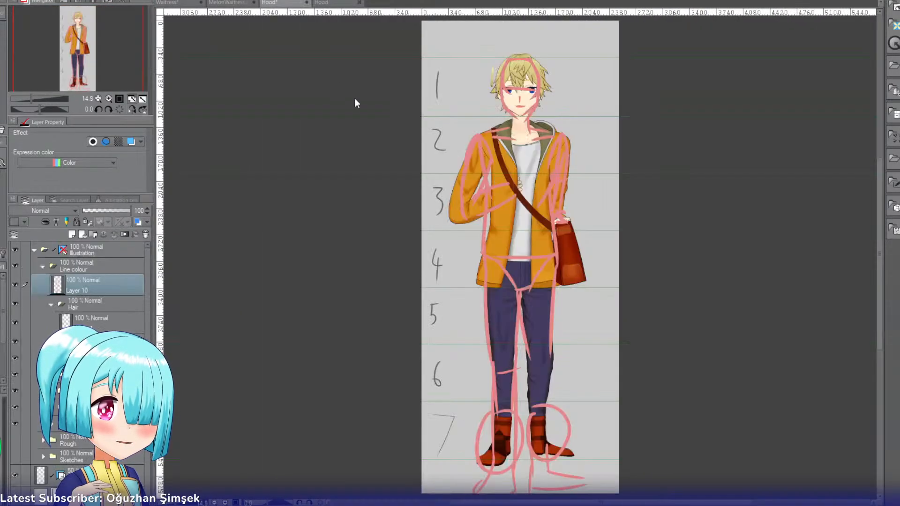
left_click(394, 168)
left_click(244, 2)
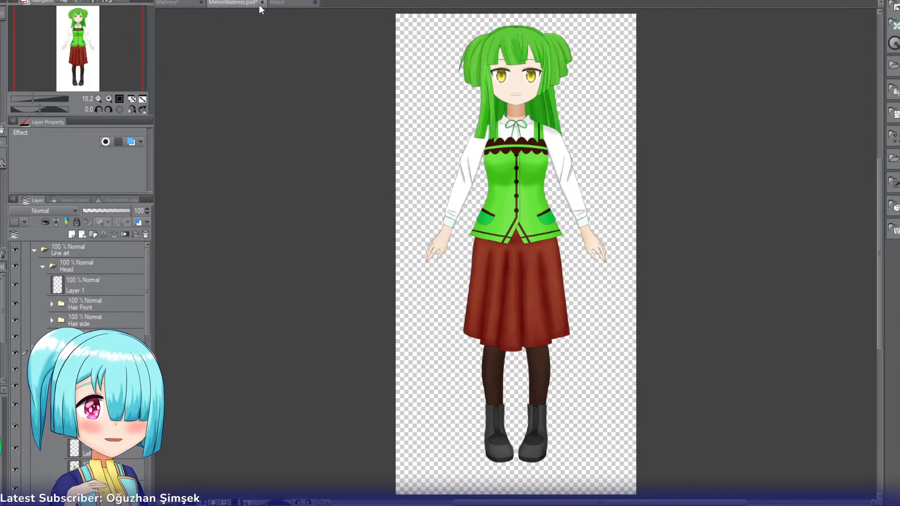
left_click(419, 163)
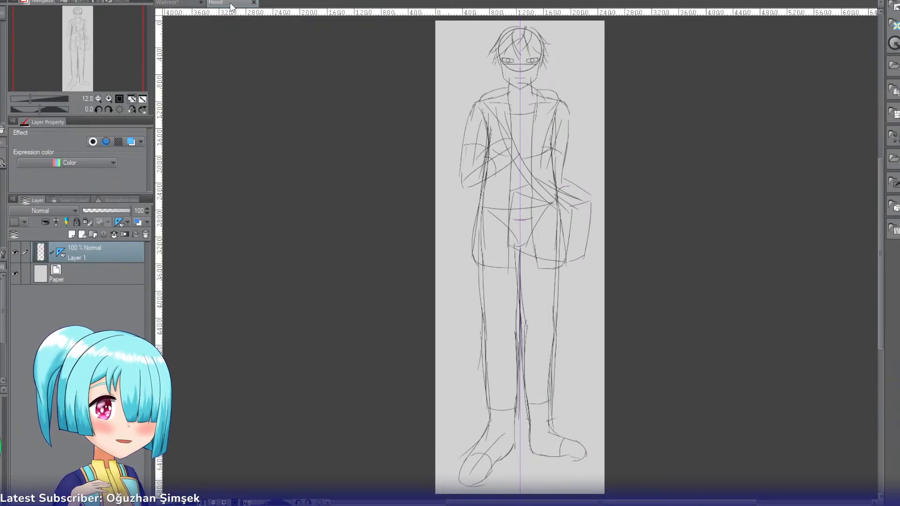
Step: In MelonWaitress.psd, make the Head folder and the green vest visible, and collapse the Hair Front and Face folders
left_click(177, 4)
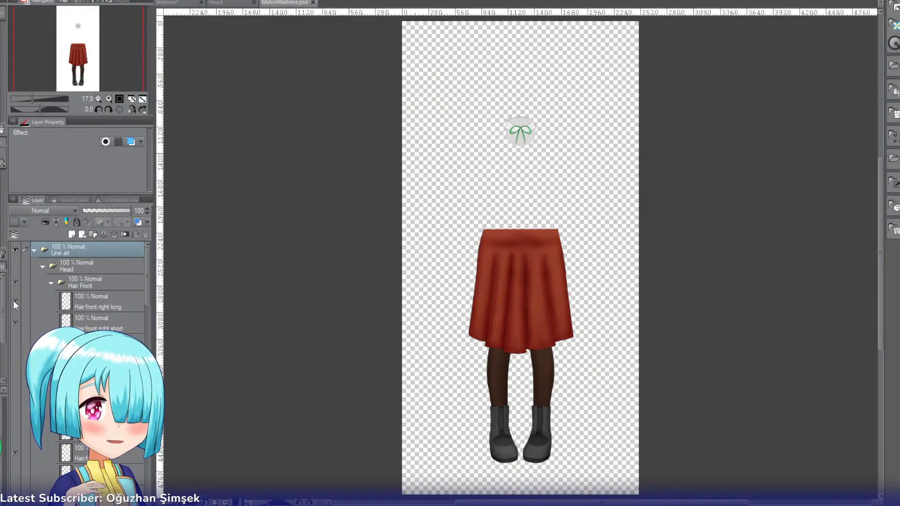
left_click(15, 265)
left_click(52, 283)
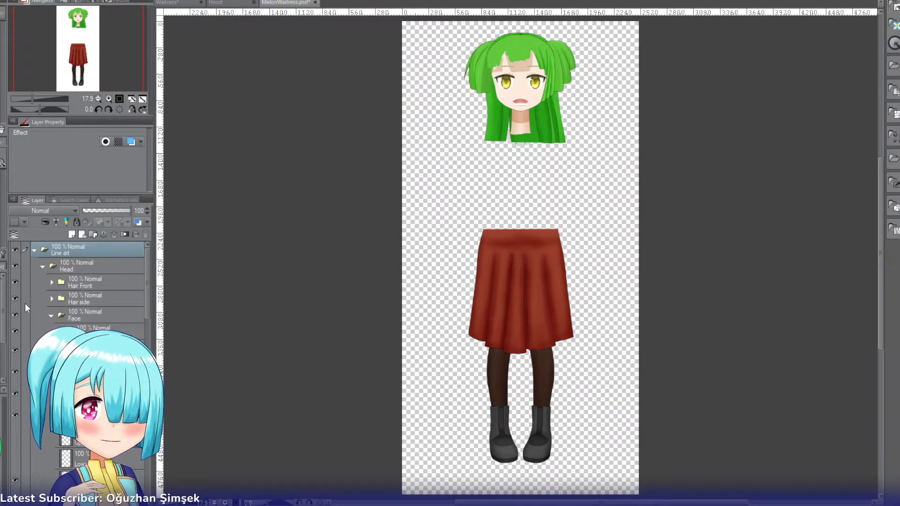
left_click(50, 315)
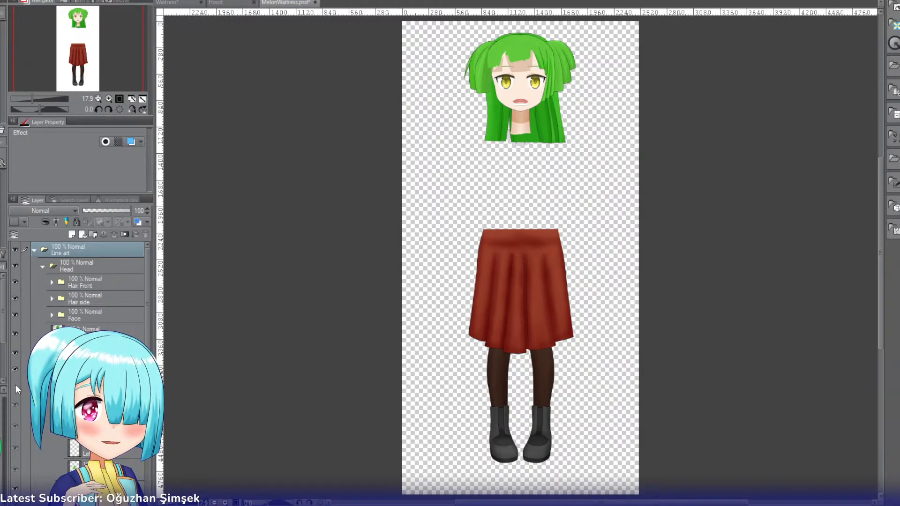
left_click(16, 385)
Step: Move the neck layer out of the Face folder to below the Clothing folder
left_click_drag(94, 331, 88, 361)
left_click(51, 314)
left_click(60, 332)
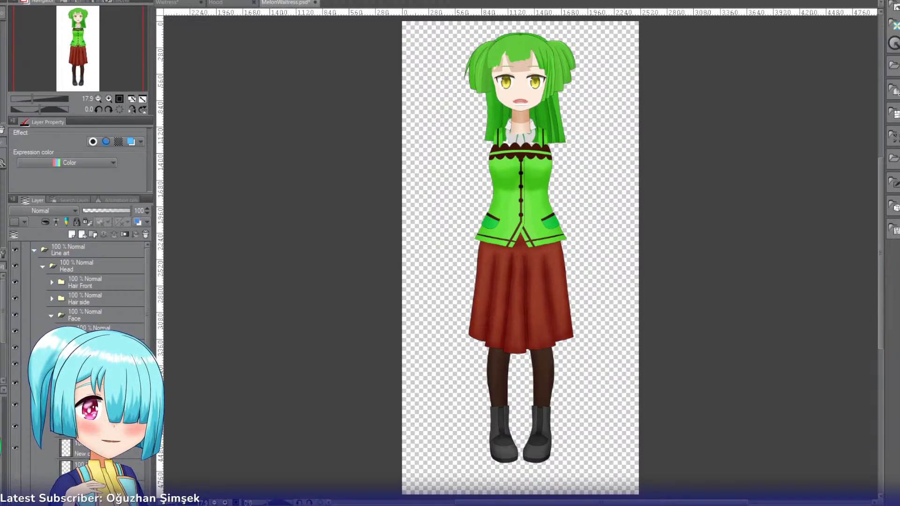
scroll(151, 340, "down", 5)
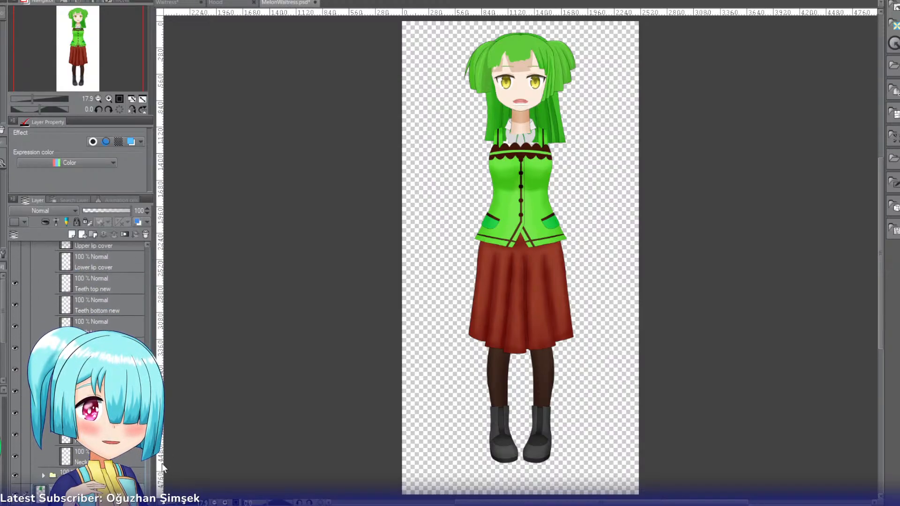
left_click_drag(110, 457, 110, 482)
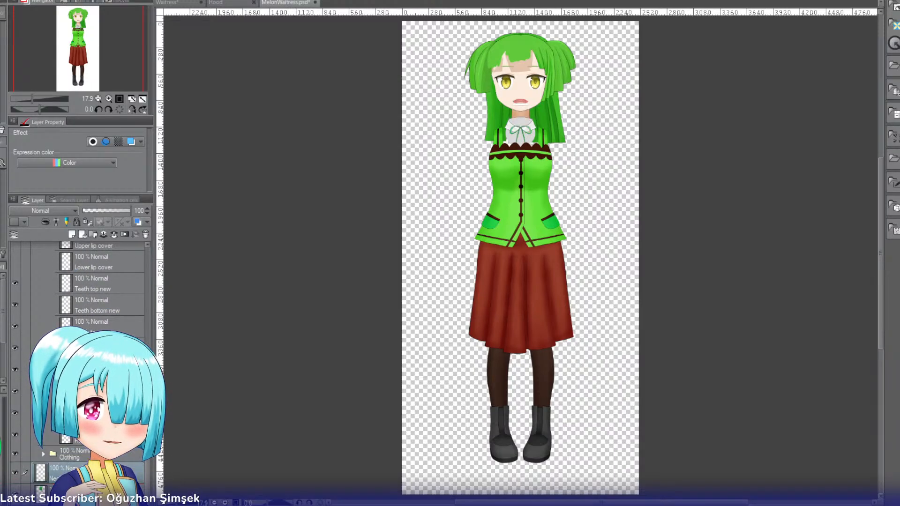
Step: Collapse the Face folder and make the waitress's arms and white sleeves visible
scroll(151, 296, "up", 5)
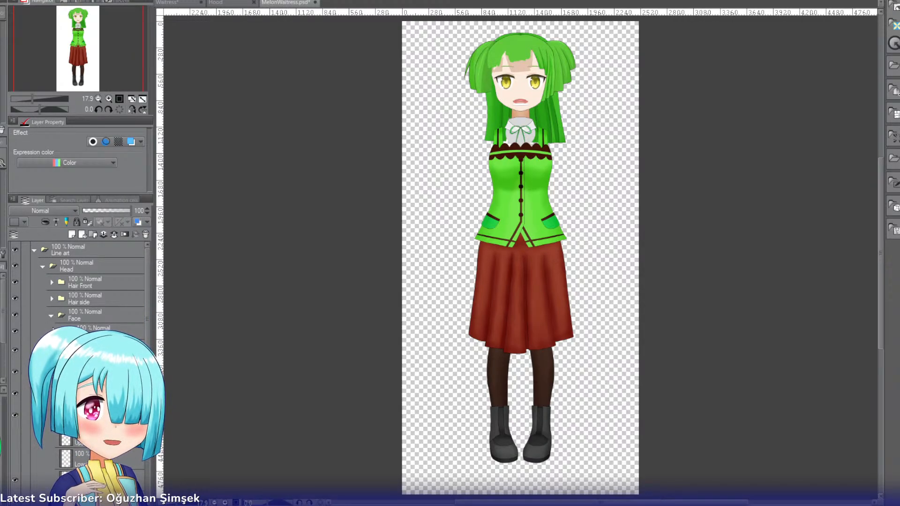
left_click(52, 315)
scroll(145, 307, "down", 5)
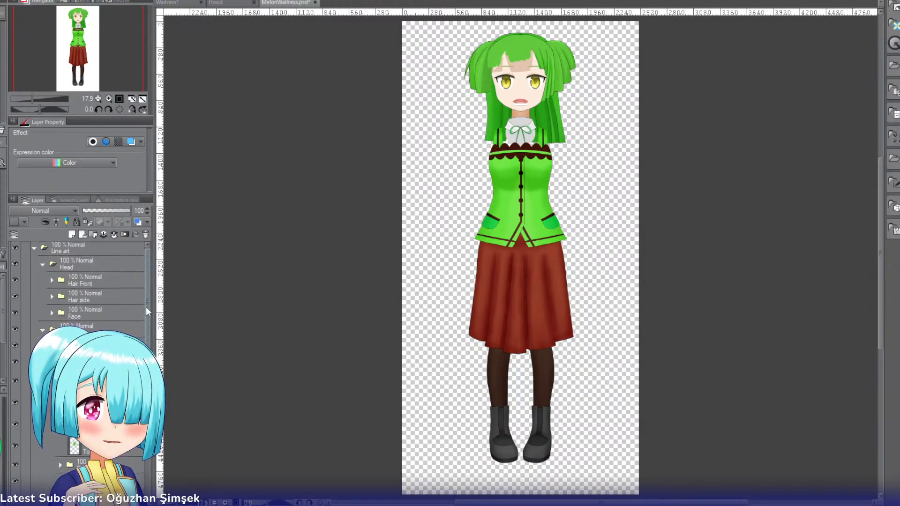
left_click(21, 334)
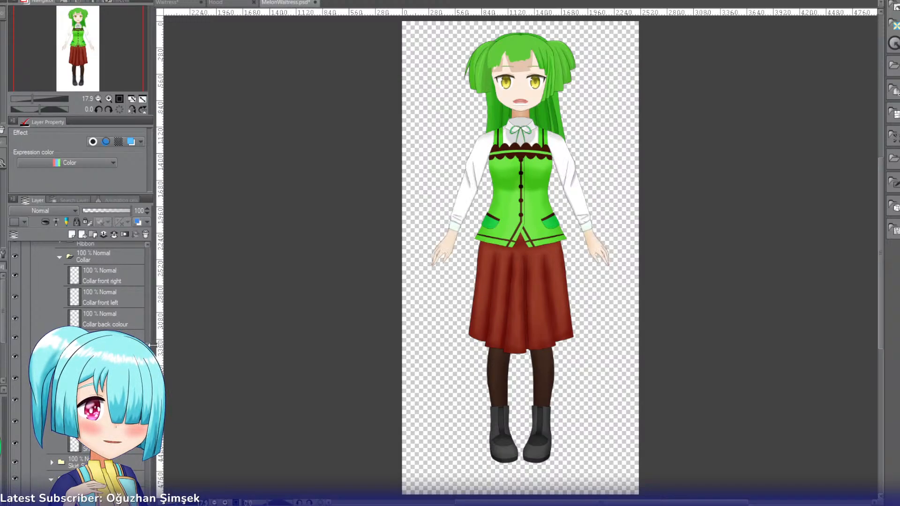
Step: Show the Upper lip cover and Lower lip cover layers in the Face folder, and display the Waitress sketch beside MelonWaitress.psd
scroll(146, 297, "up", 5)
left_click(54, 316)
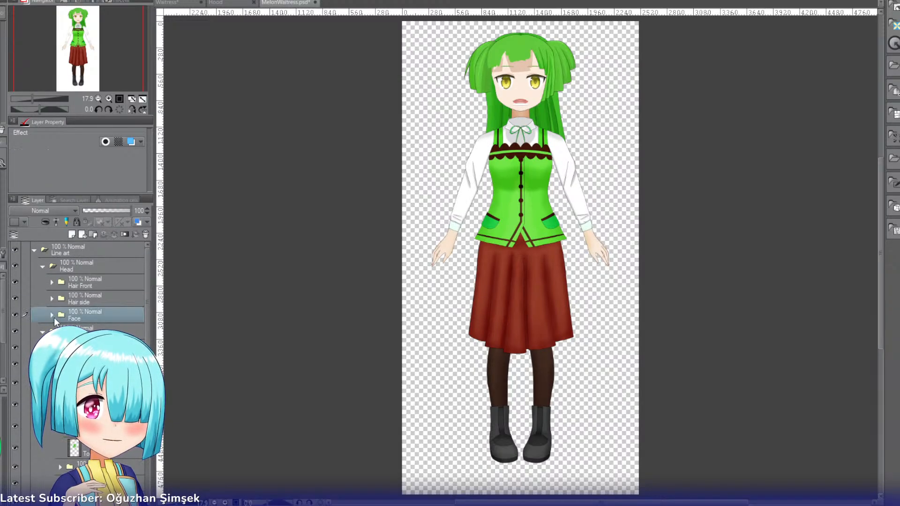
left_click(13, 438)
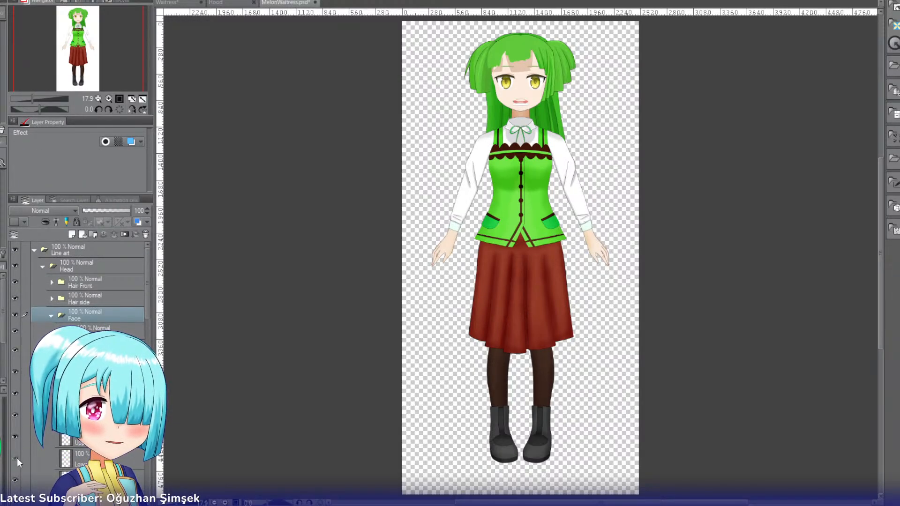
left_click(16, 458)
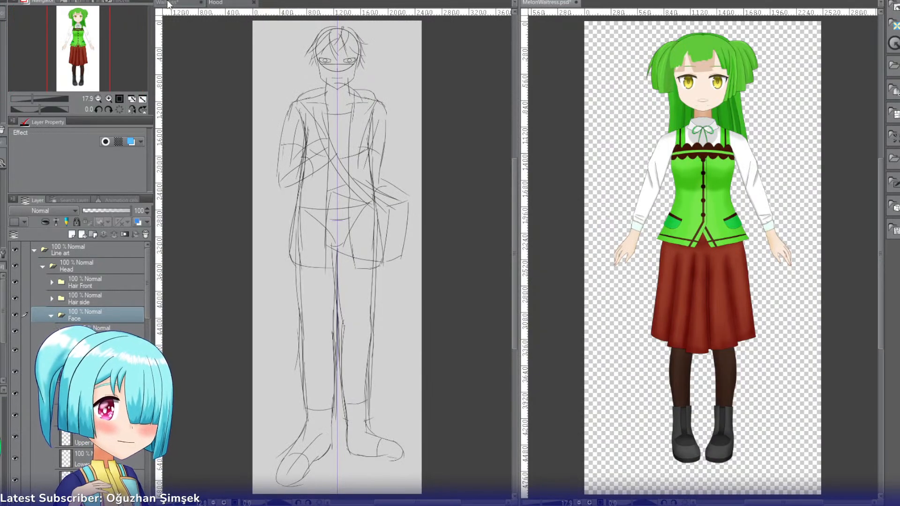
left_click(167, 3)
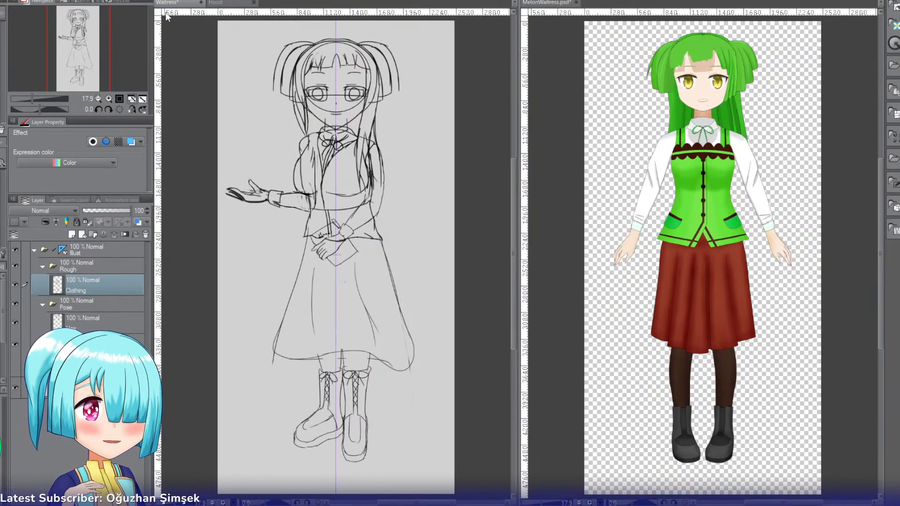